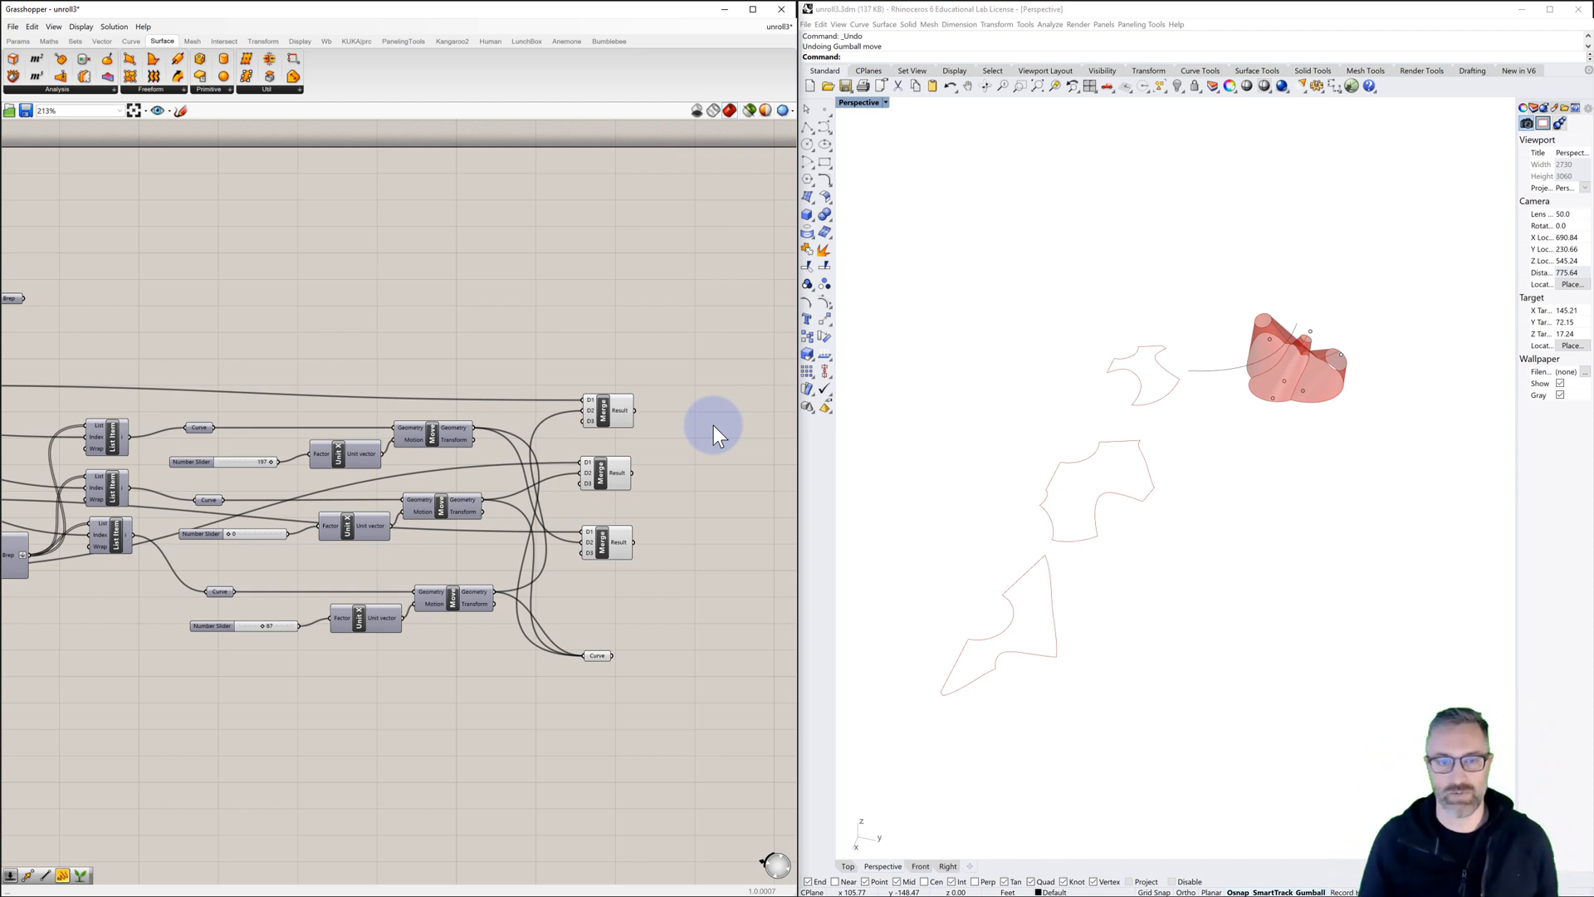
Step: Examine which cone and unrolled outline each of the three Merge components holds, and trace the definition back to the cone groups
{"action": "left_click", "coordinate": [601, 406]}
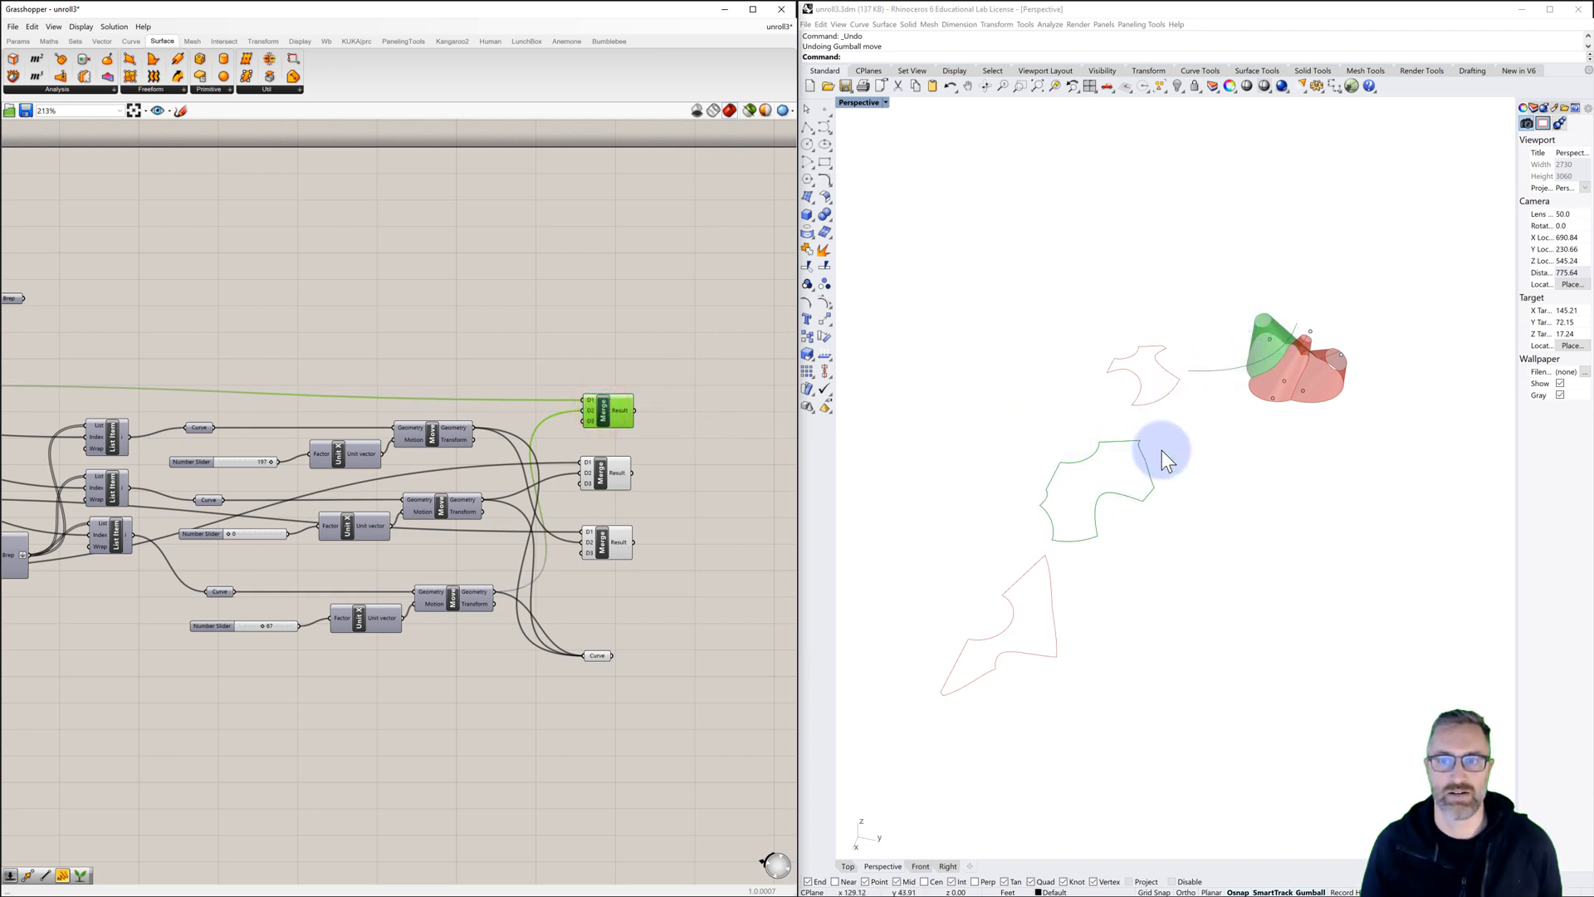
{"action": "left_click", "coordinate": [605, 477]}
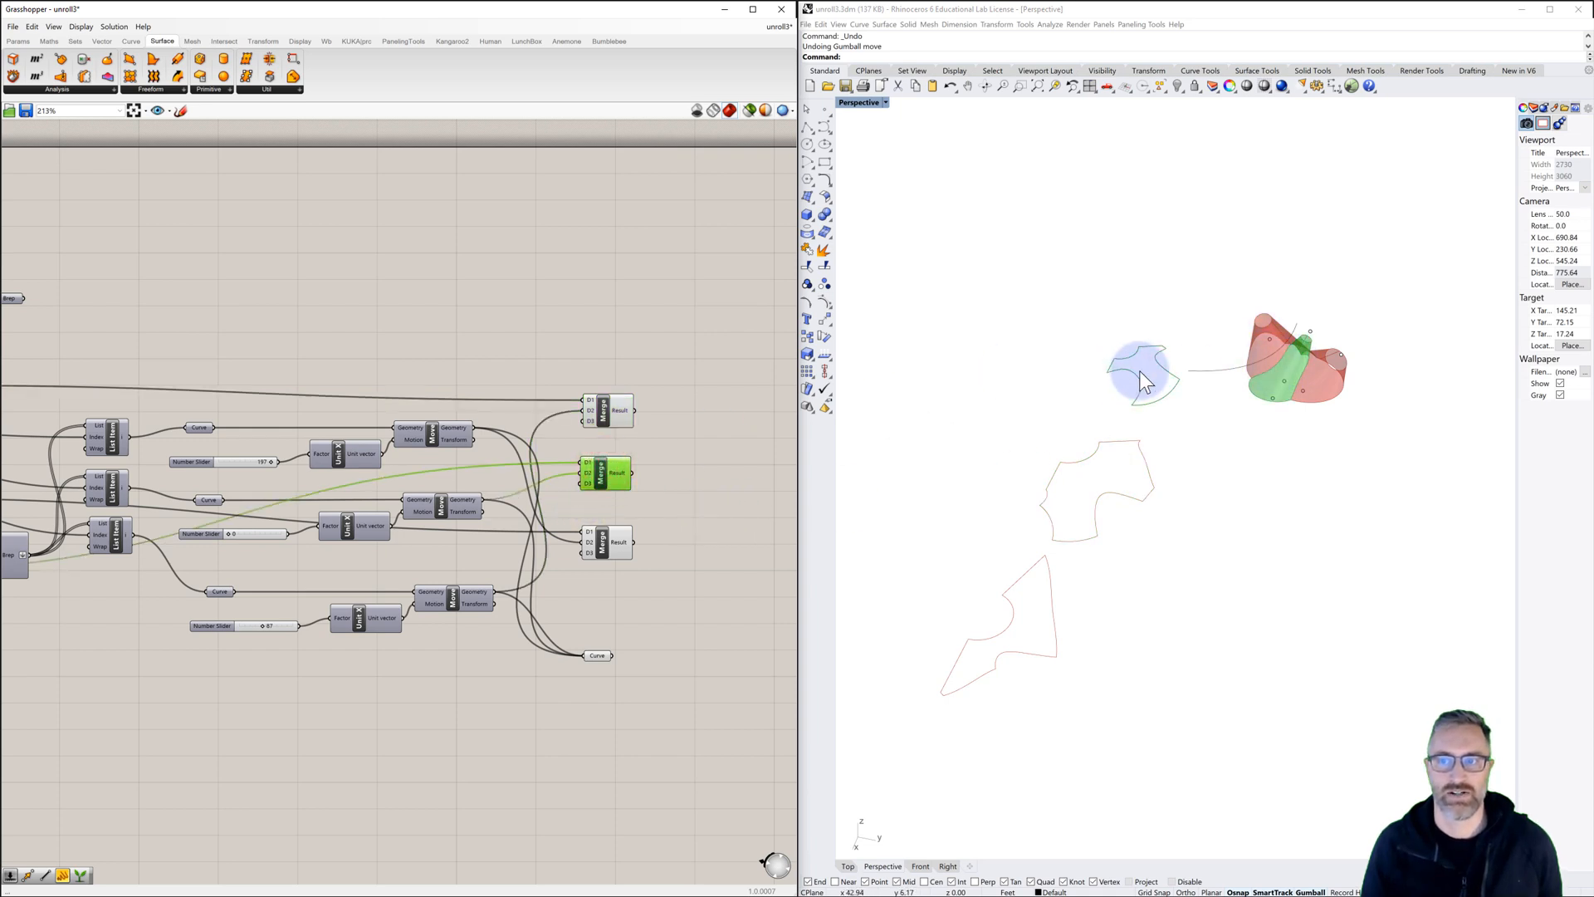
{"action": "left_click", "coordinate": [601, 548]}
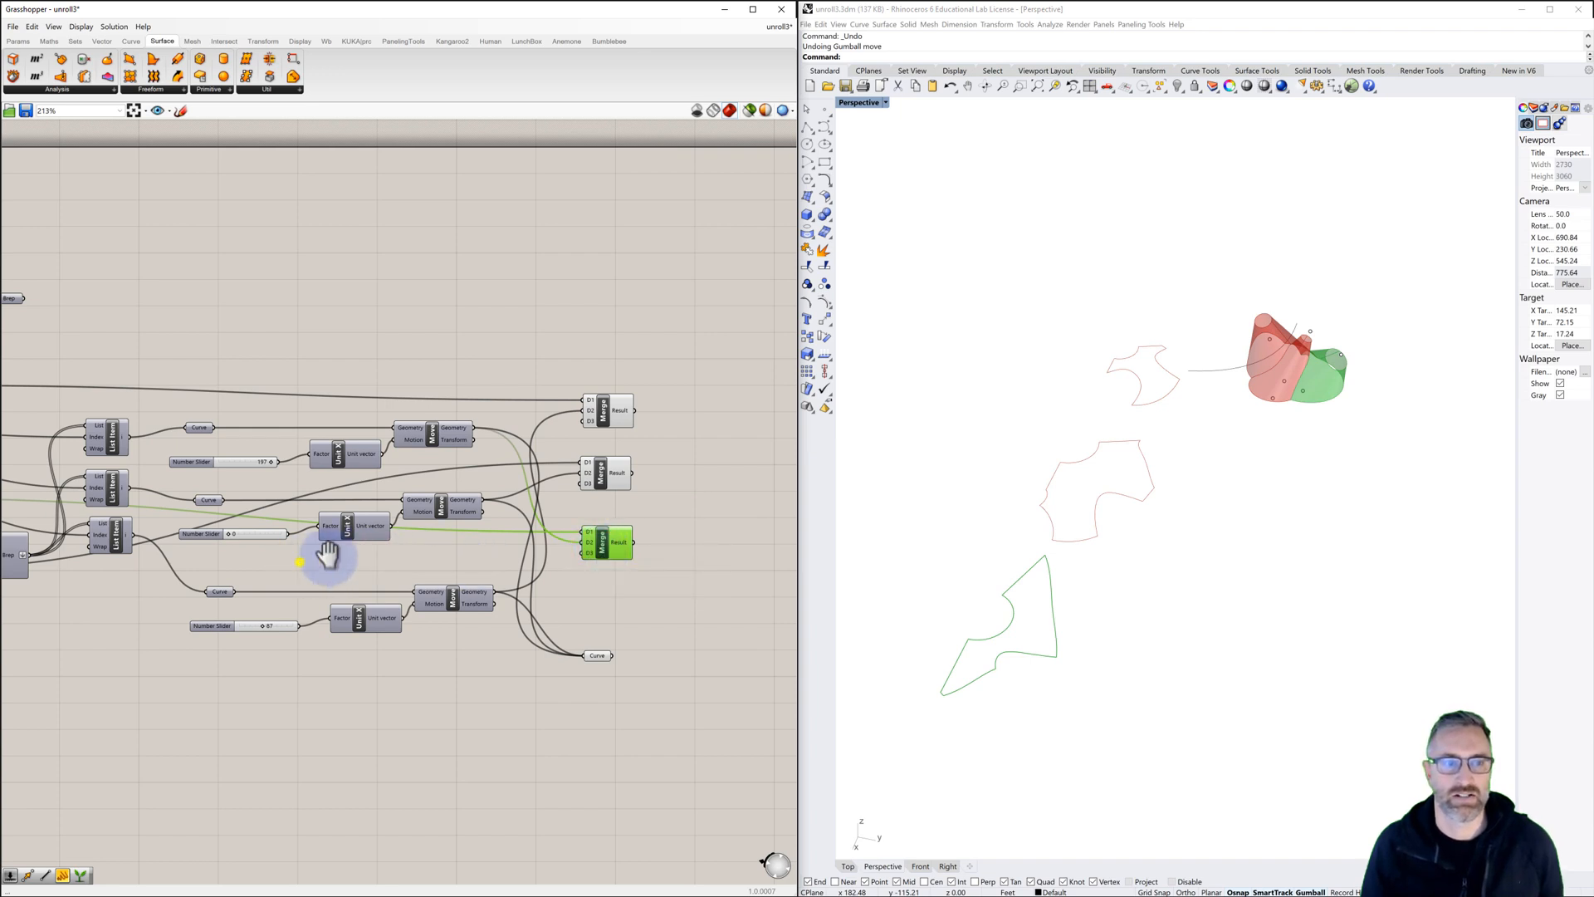
{"action": "right_click_drag", "start_coordinate": [328, 555], "coordinate": [509, 539]}
{"action": "scroll", "coordinate": [508, 539], "scroll_direction": "down", "scroll_amount": 2}
{"action": "right_click_drag", "start_coordinate": [377, 544], "coordinate": [500, 526]}
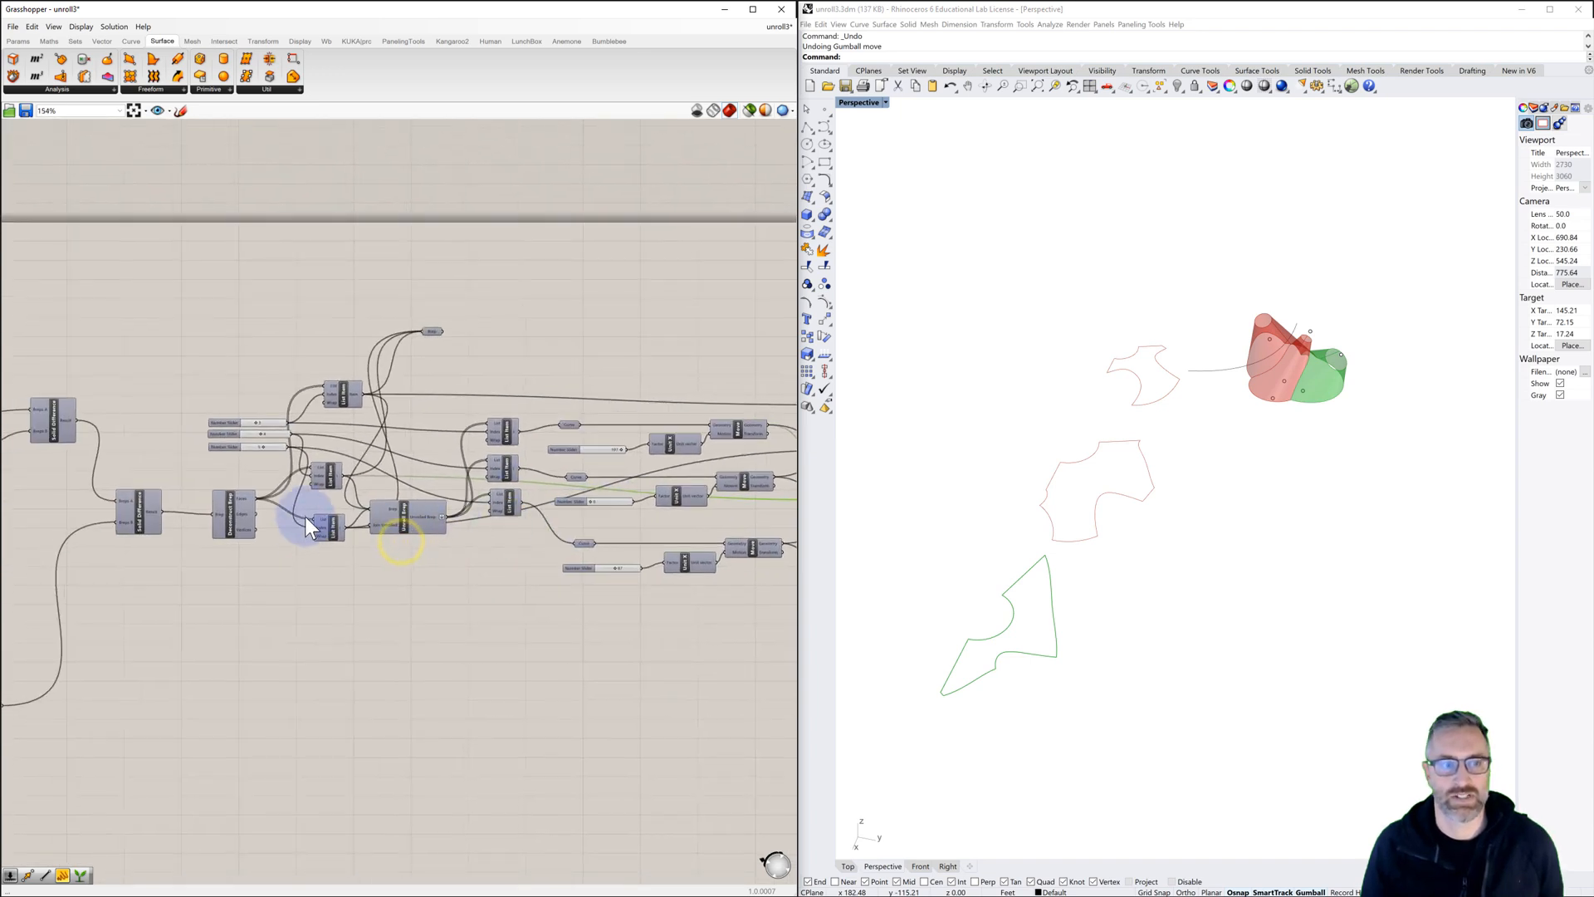
{"action": "right_click_drag", "start_coordinate": [306, 516], "coordinate": [473, 481]}
{"action": "right_click_drag", "start_coordinate": [365, 504], "coordinate": [773, 528]}
{"action": "right_click_drag", "start_coordinate": [491, 501], "coordinate": [546, 512]}
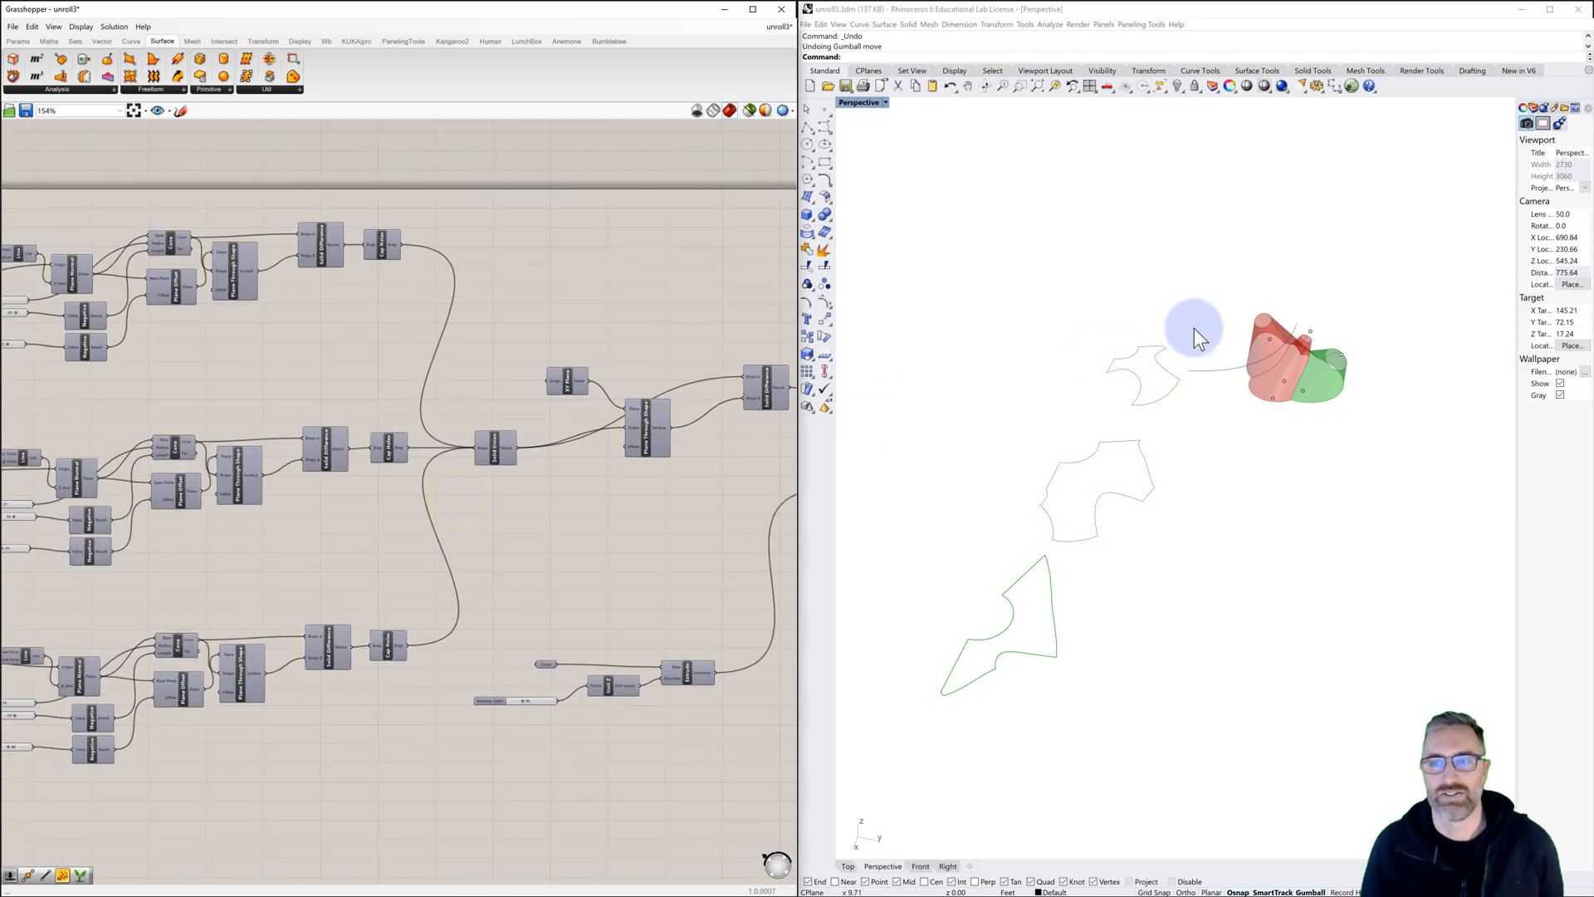
Step: Reposition the base point of the highlighted cone in the Rhino model, shifting that cone outward from the other two
{"action": "scroll", "coordinate": [1327, 347], "scroll_direction": "up", "scroll_amount": 4}
{"action": "right_click_drag", "start_coordinate": [1337, 348], "coordinate": [1352, 382]}
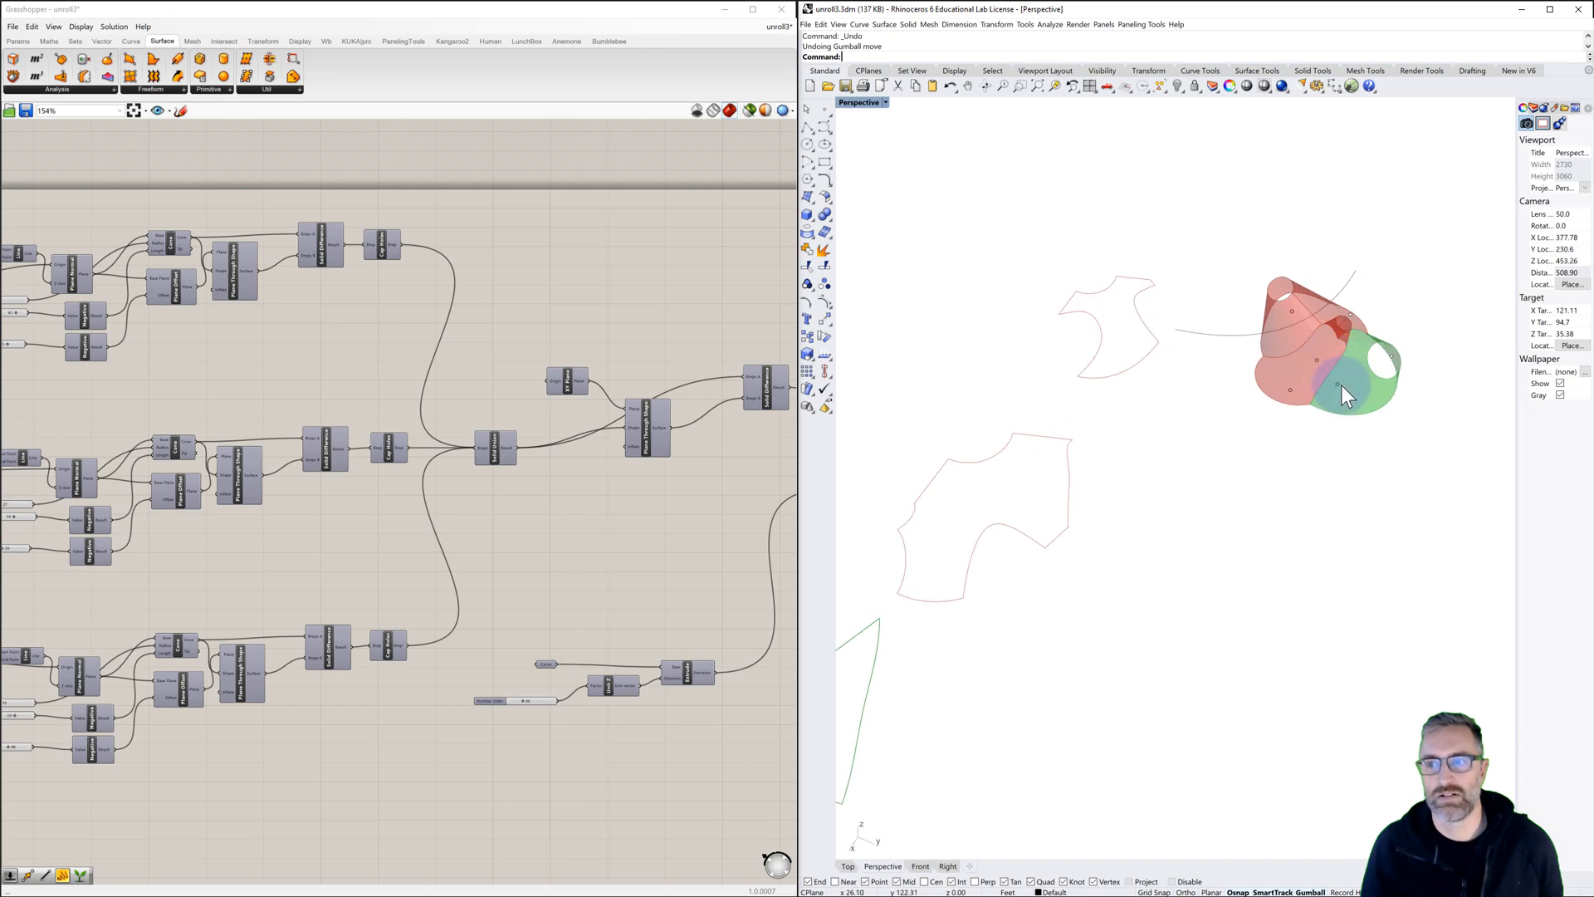
{"action": "left_click", "coordinate": [1340, 386]}
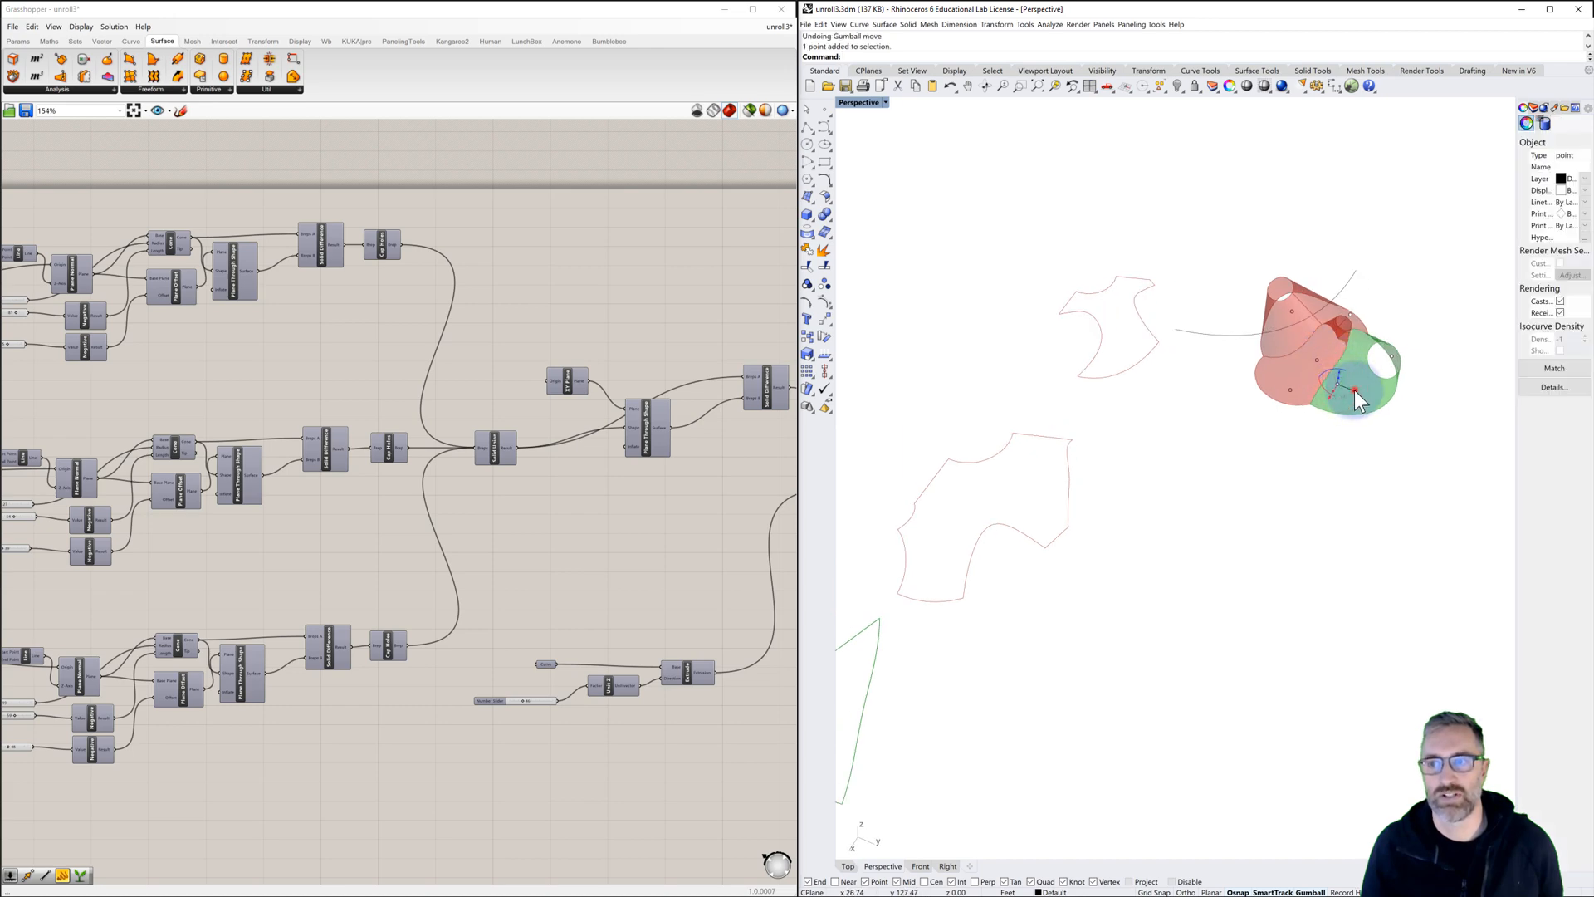
{"action": "left_click_drag", "start_coordinate": [1353, 391], "coordinate": [1368, 398]}
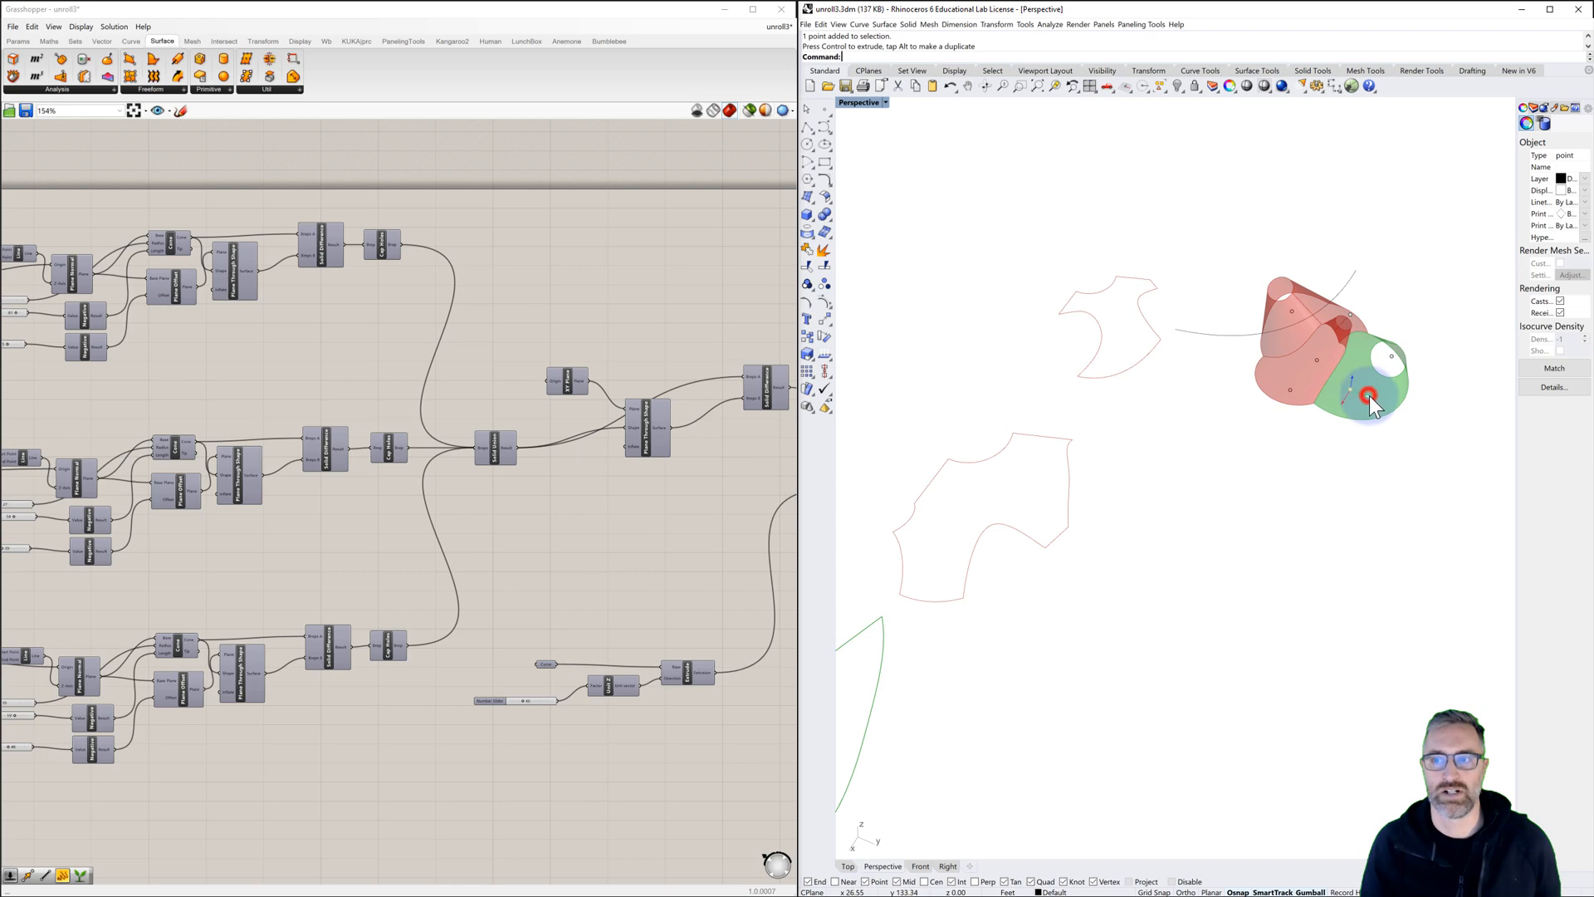
{"action": "left_click_drag", "start_coordinate": [1368, 396], "coordinate": [1377, 397]}
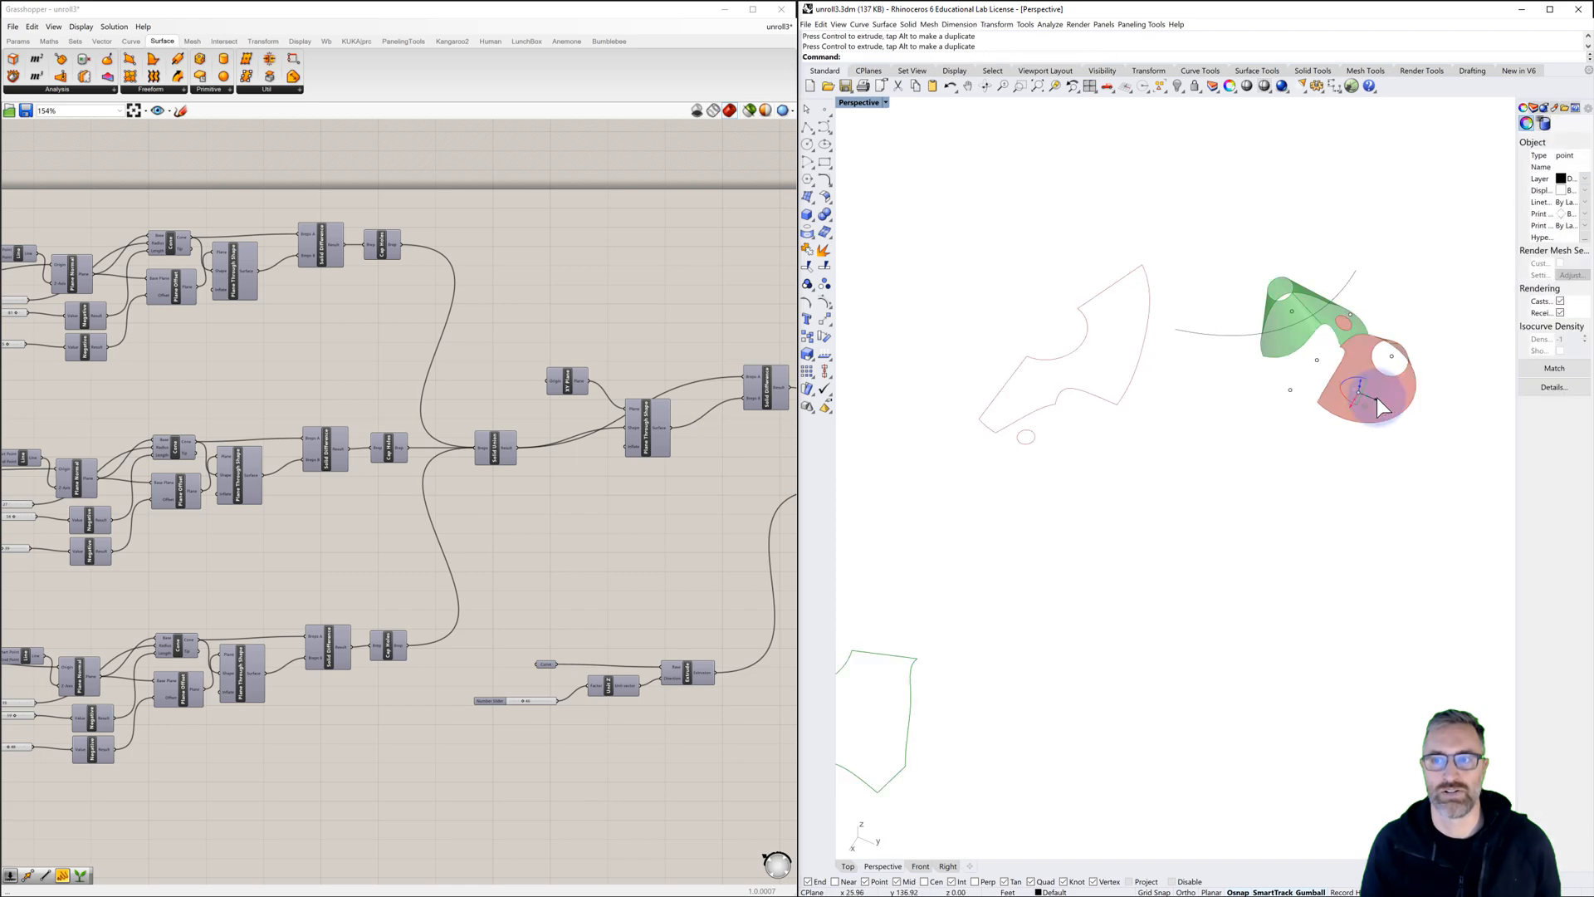
{"action": "left_click", "coordinate": [1375, 400]}
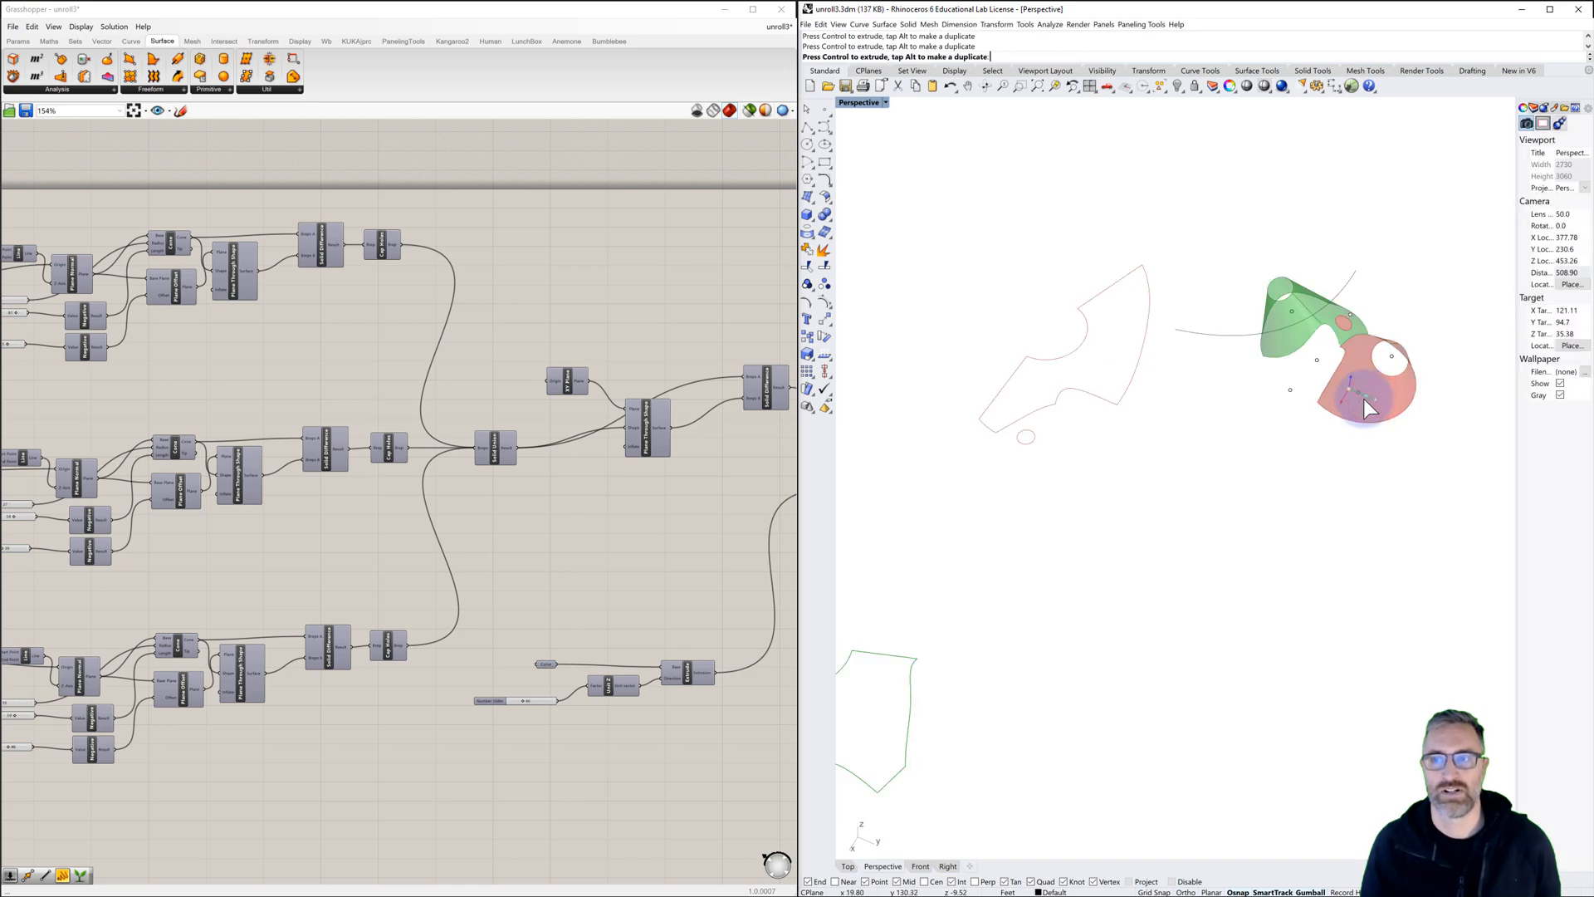
{"action": "left_click_drag", "start_coordinate": [1364, 399], "coordinate": [1363, 401]}
Step: Reshape the open curve beneath the cones by moving its middle control point back from the cones' base, and clear the selection
{"action": "right_click_drag", "start_coordinate": [1400, 421], "coordinate": [1210, 377]}
{"action": "right_click_drag", "start_coordinate": [1242, 501], "coordinate": [1192, 498]}
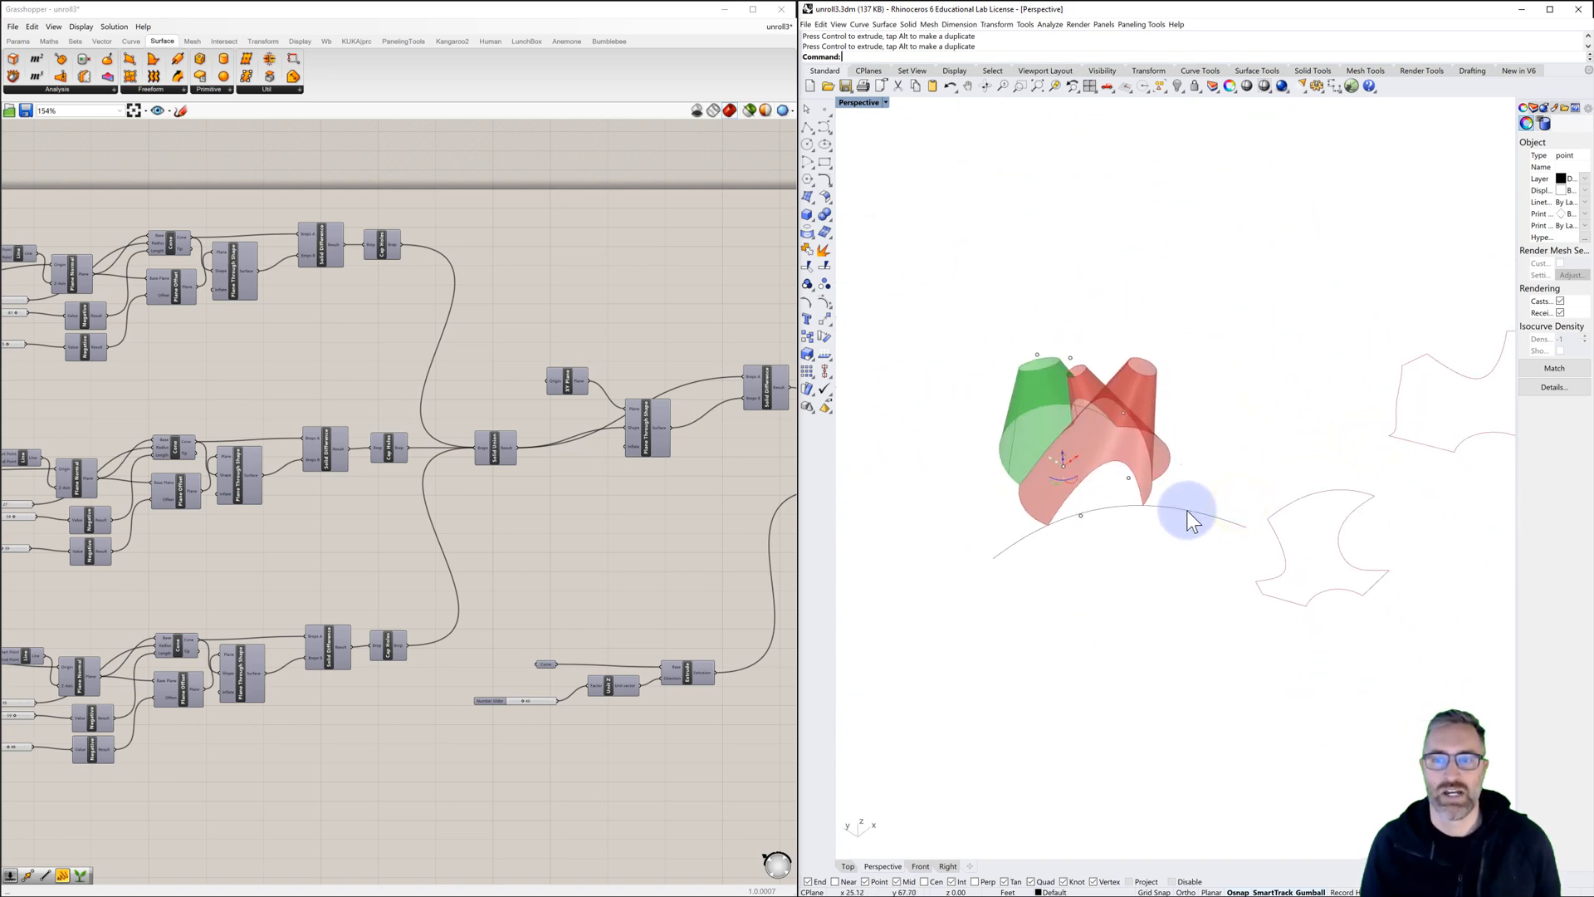
{"action": "left_click", "coordinate": [1187, 516]}
{"action": "left_click", "coordinate": [1103, 473]}
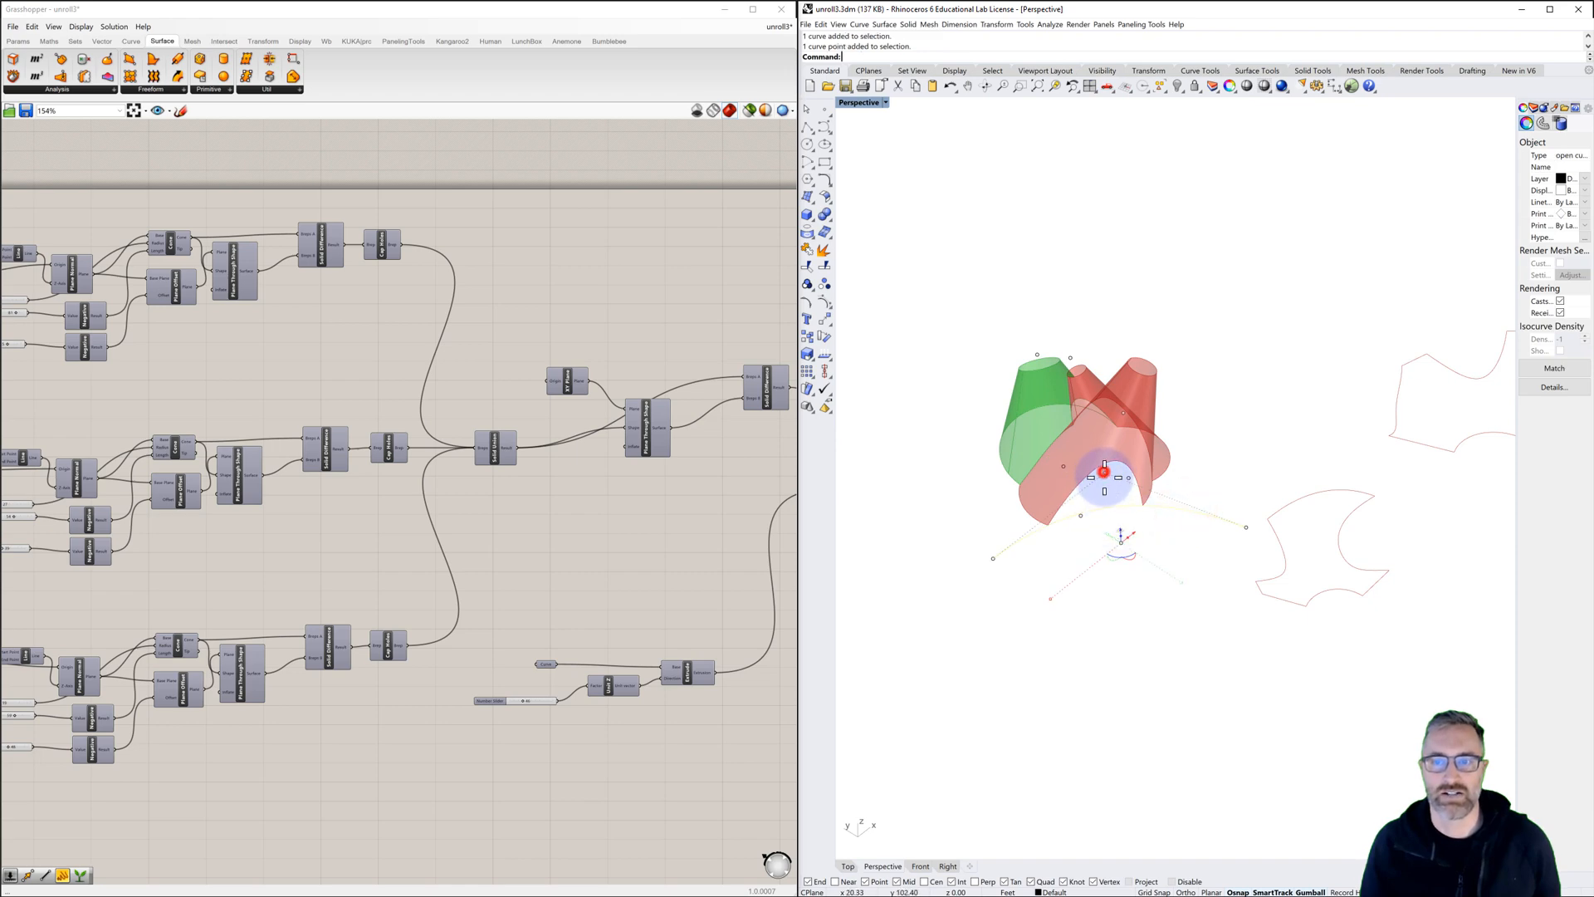
{"action": "left_click_drag", "start_coordinate": [1105, 478], "coordinate": [1108, 498]}
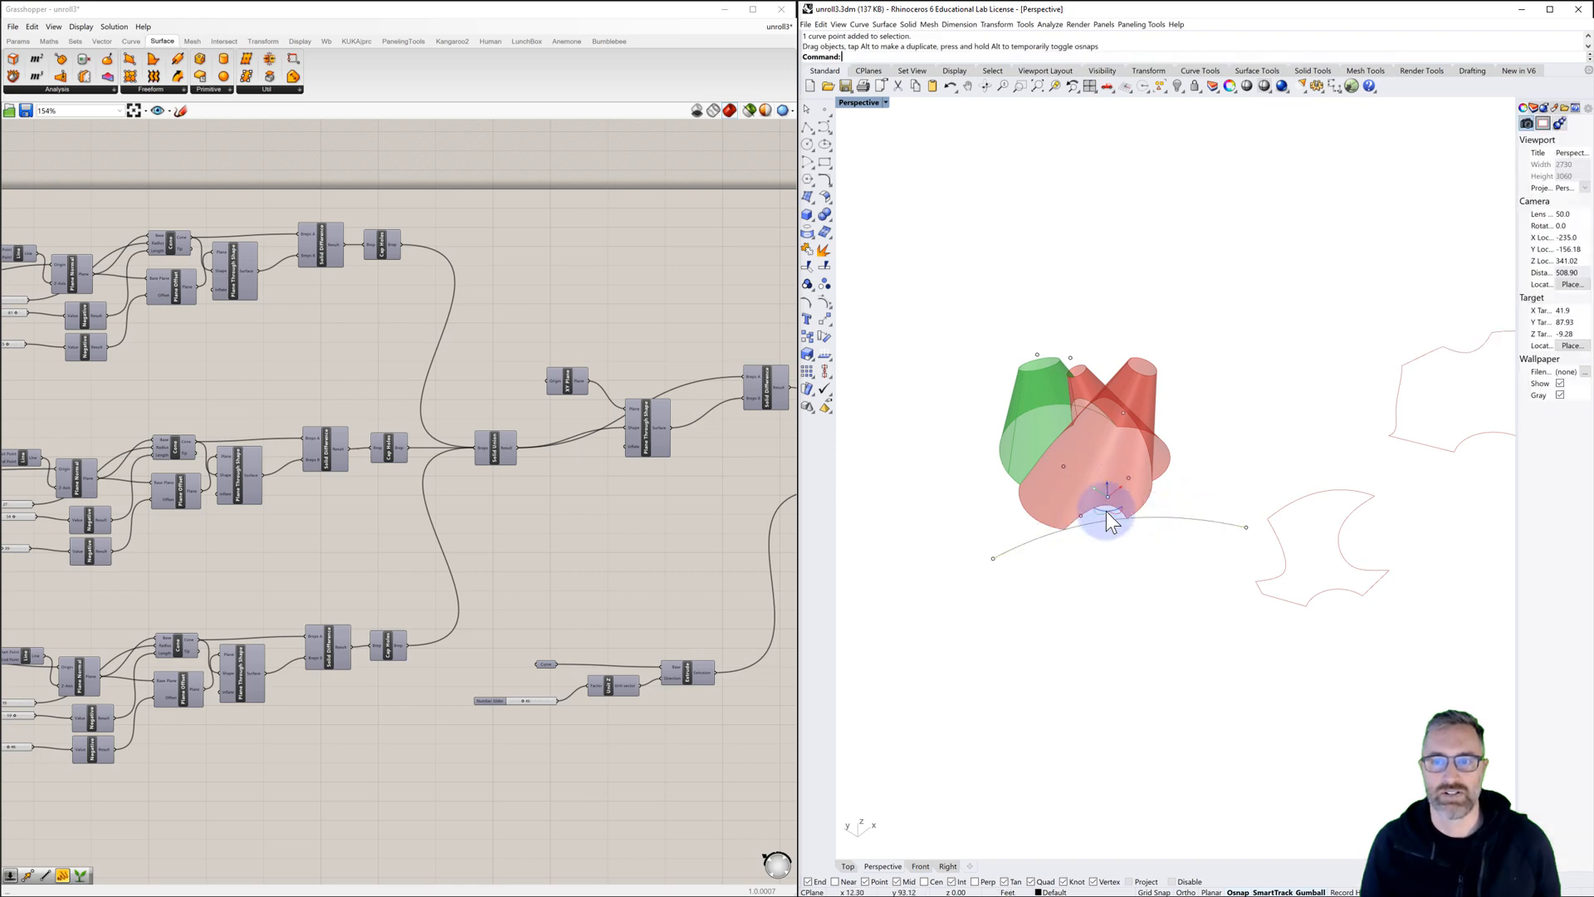
{"action": "right_click_drag", "start_coordinate": [1132, 515], "coordinate": [1041, 498], "text": "shift"}
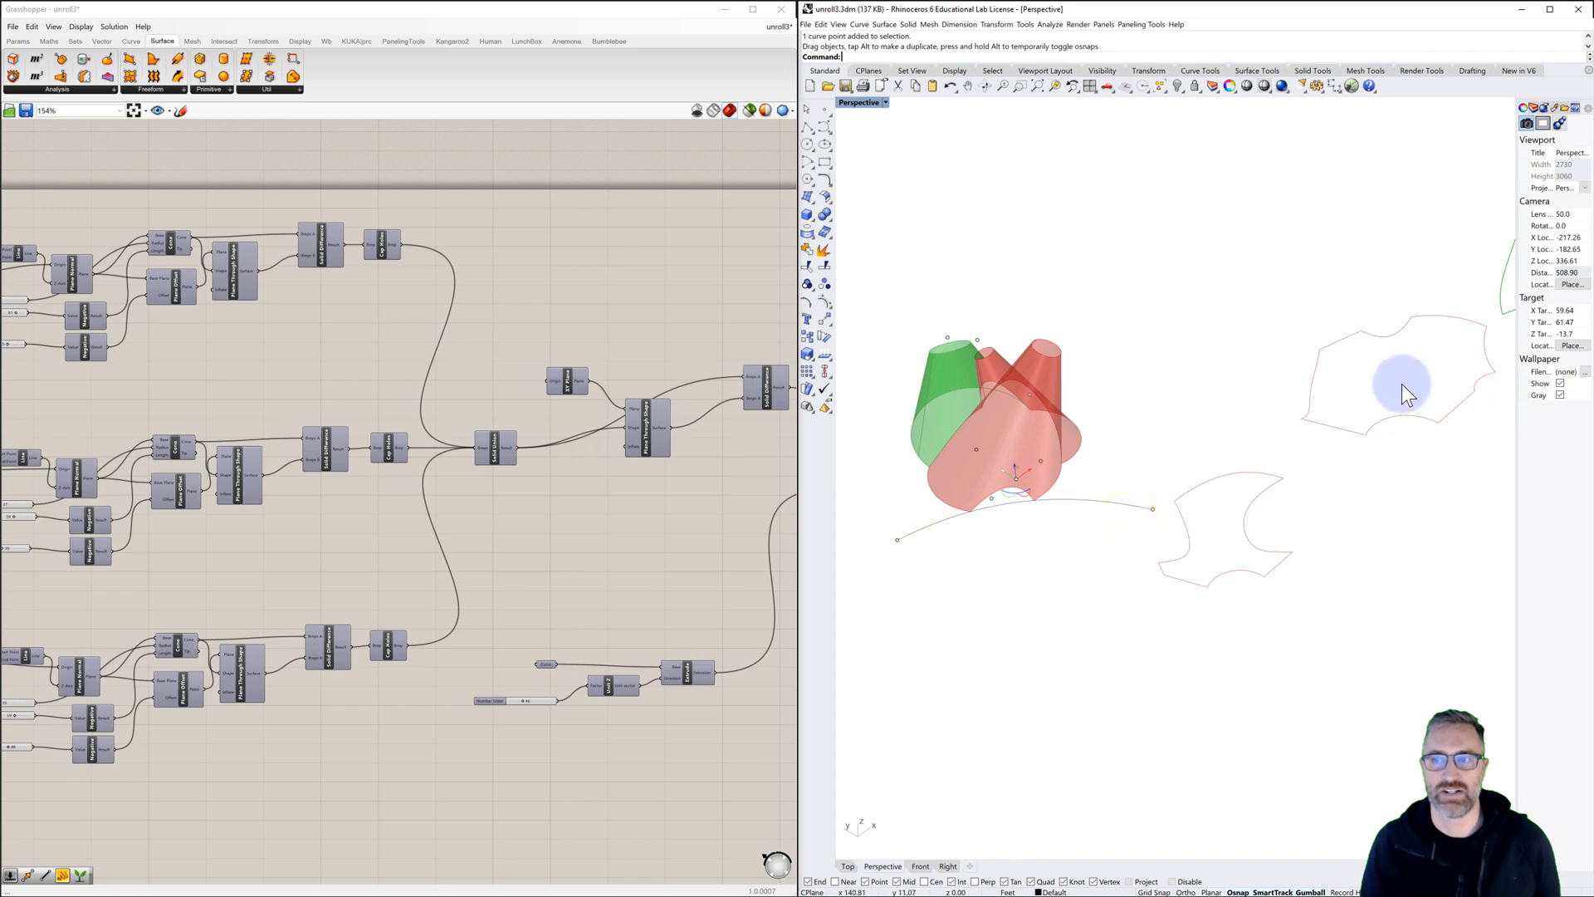
{"action": "scroll", "coordinate": [1395, 386], "scroll_direction": "down", "scroll_amount": 2}
{"action": "left_click", "coordinate": [966, 432]}
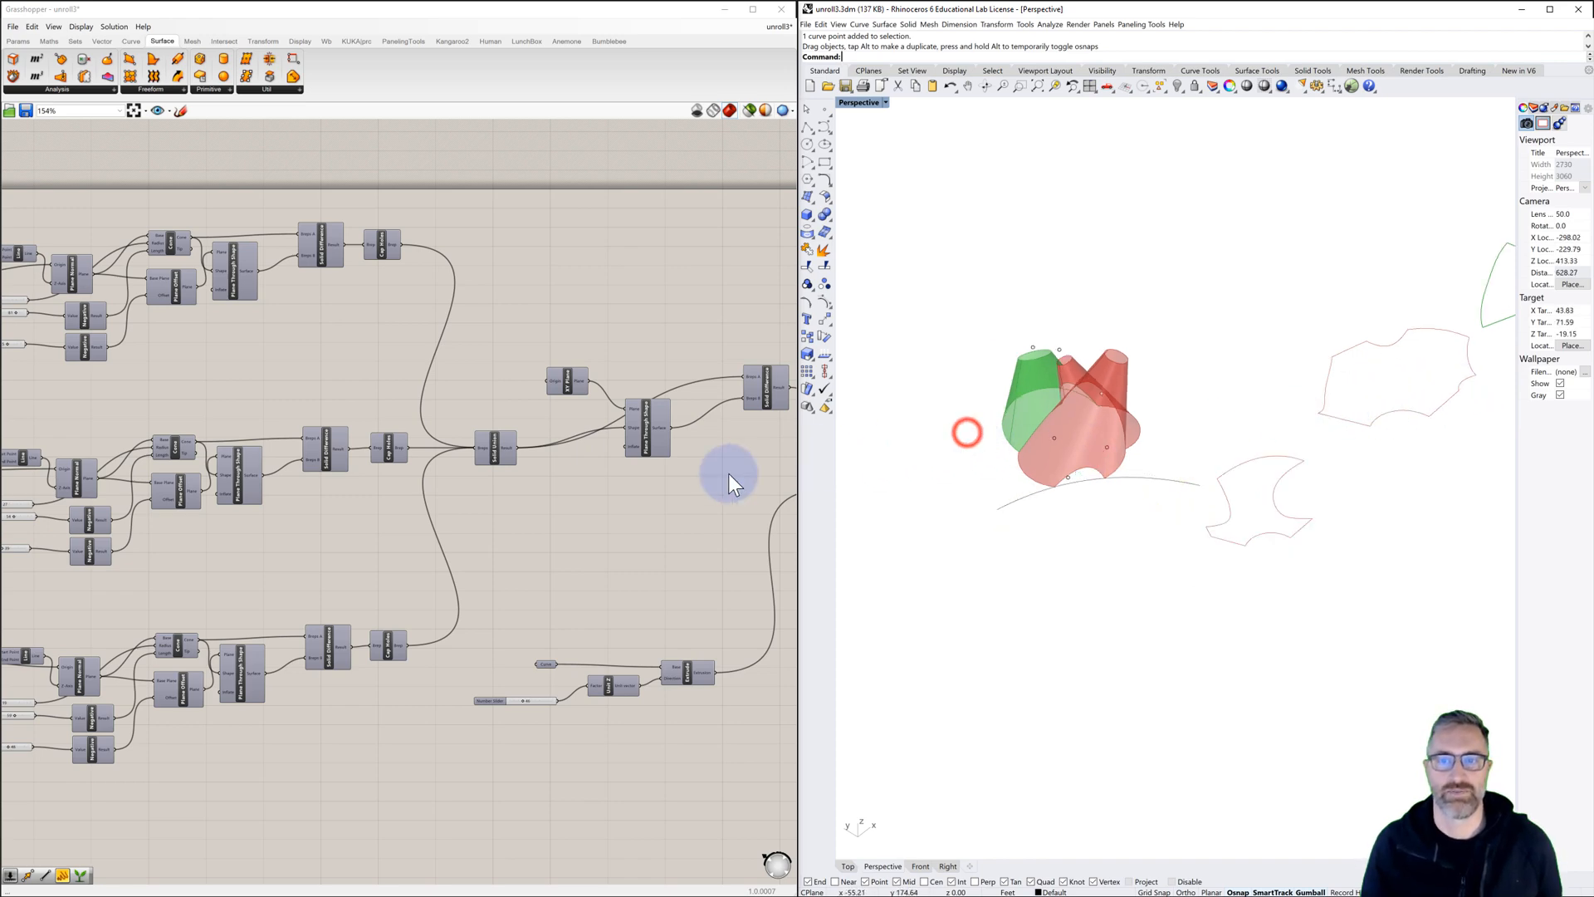
Step: In Grasshopper, set the first cone's radius slider to 25, its length slider to 83 and its plane-offset slider to 71
{"action": "scroll", "coordinate": [620, 478], "scroll_direction": "down", "scroll_amount": 1}
{"action": "left_click", "coordinate": [621, 508]}
{"action": "right_click_drag", "start_coordinate": [458, 535], "coordinate": [671, 499]}
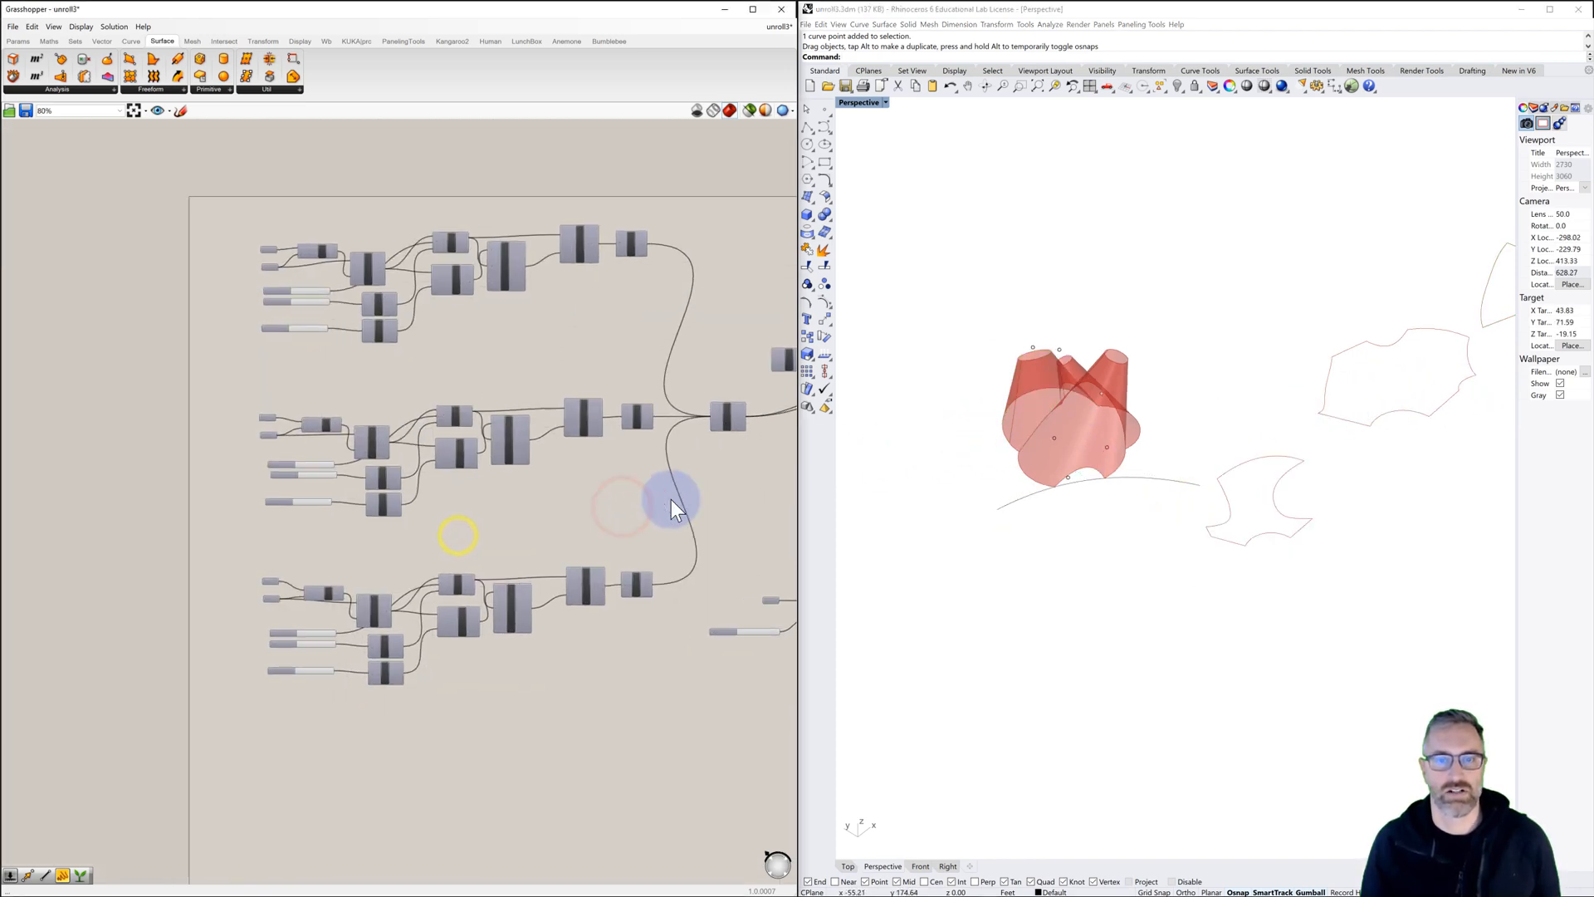
{"action": "scroll", "coordinate": [441, 421], "scroll_direction": "down", "scroll_amount": 2}
{"action": "scroll", "coordinate": [481, 402], "scroll_direction": "up", "scroll_amount": 7}
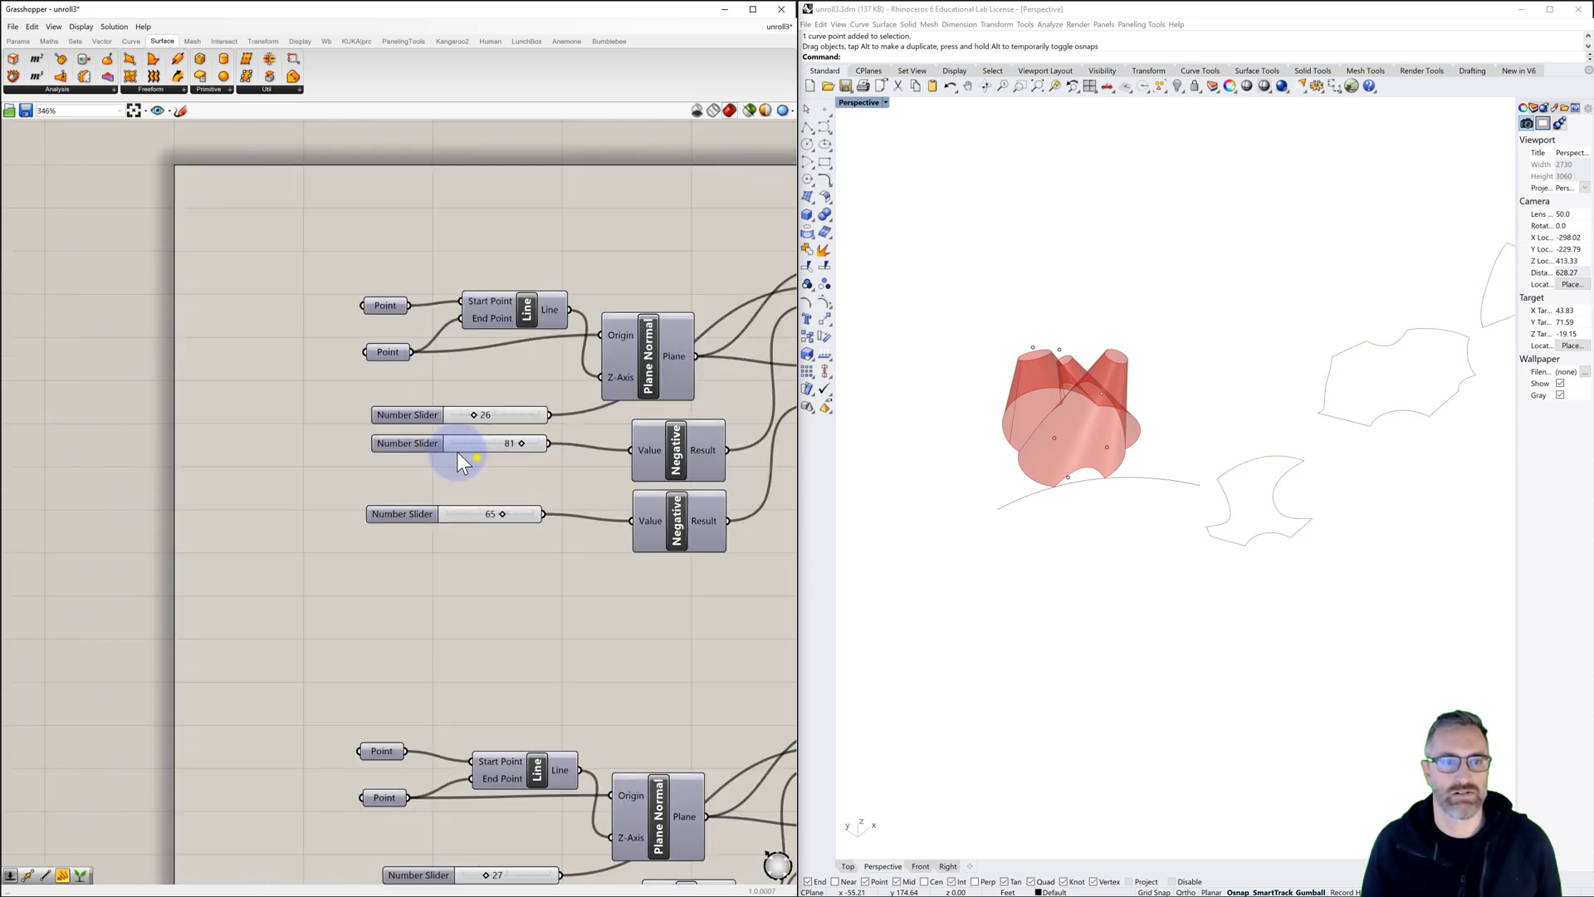
{"action": "right_click_drag", "start_coordinate": [456, 450], "coordinate": [298, 445]}
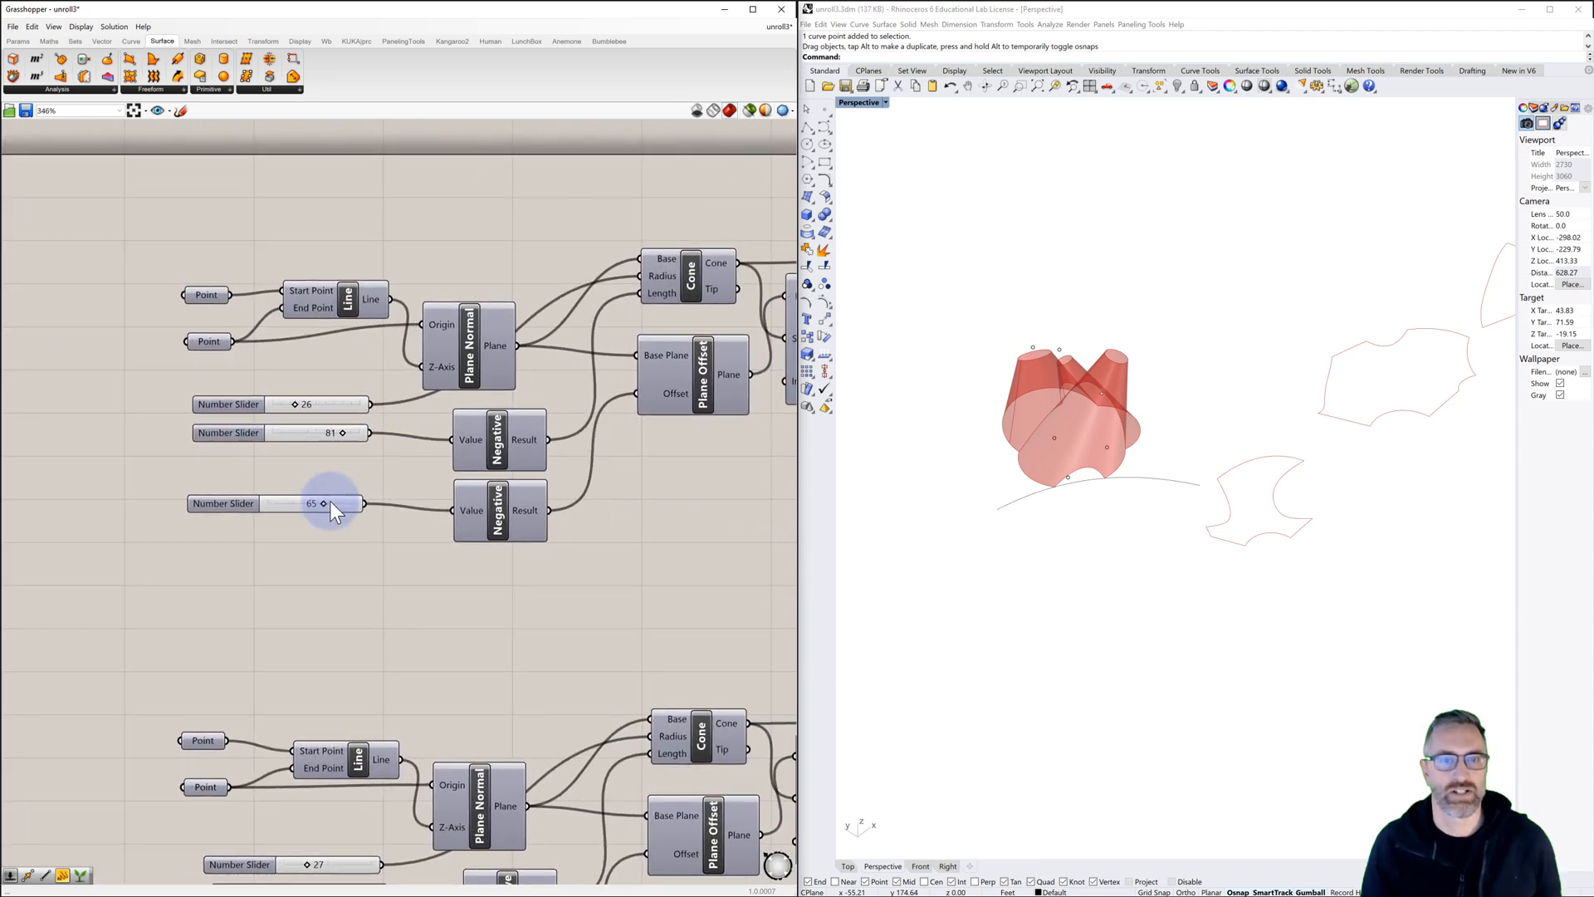
{"action": "mouse_move", "coordinate": [321, 505]}
{"action": "left_mouse_down"}
{"action": "mouse_move", "coordinate": [345, 500]}
{"action": "mouse_move", "coordinate": [325, 505]}
{"action": "left_mouse_up"}
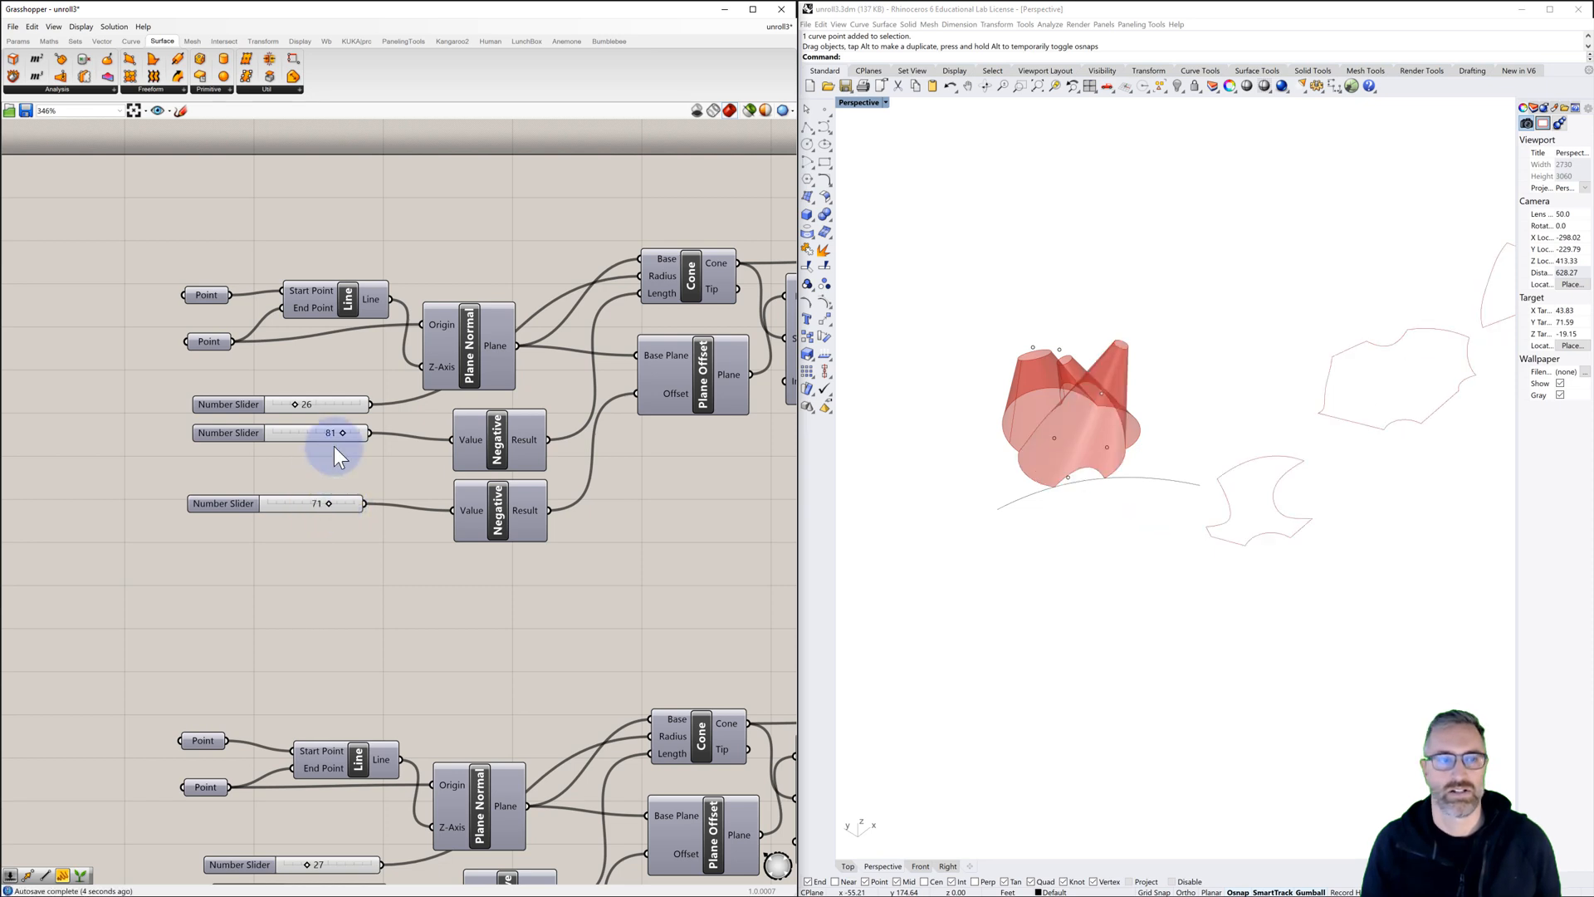
{"action": "left_click_drag", "start_coordinate": [346, 431], "coordinate": [292, 400]}
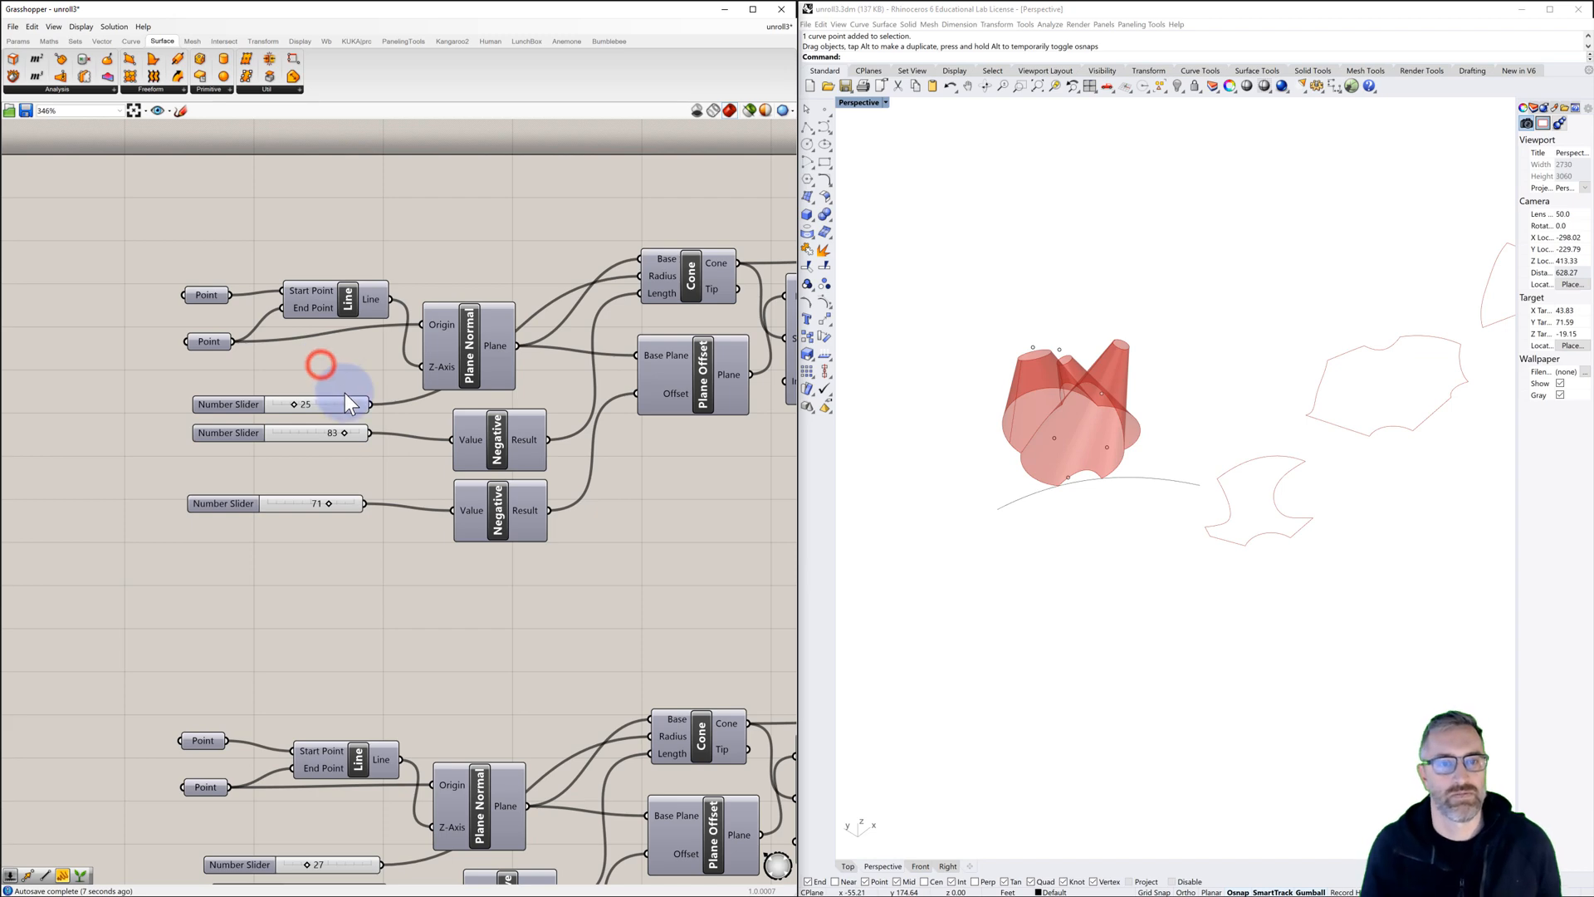
Step: Look over the three cone groups in the definition and how they join into the following components
{"action": "right_click_drag", "start_coordinate": [354, 396], "coordinate": [278, 347]}
{"action": "scroll", "coordinate": [277, 347], "scroll_direction": "down", "scroll_amount": 2}
{"action": "right_click_drag", "start_coordinate": [313, 477], "coordinate": [259, 332]}
{"action": "scroll", "coordinate": [311, 407], "scroll_direction": "down", "scroll_amount": 2}
{"action": "right_click_drag", "start_coordinate": [320, 412], "coordinate": [238, 377]}
{"action": "scroll", "coordinate": [303, 412], "scroll_direction": "down", "scroll_amount": 1}
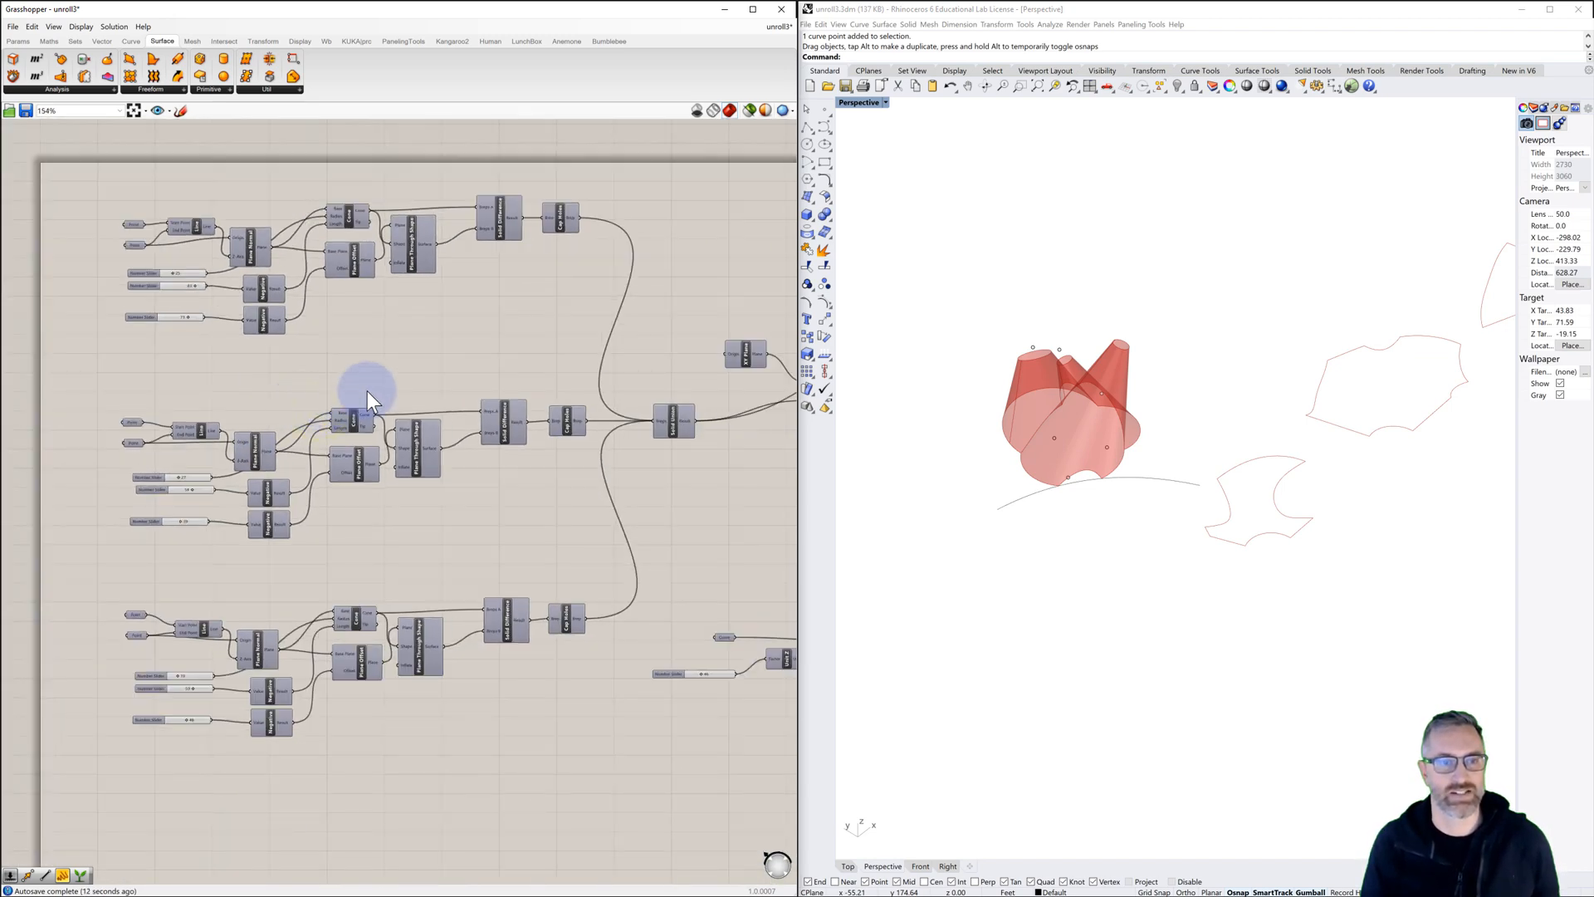
{"action": "scroll", "coordinate": [369, 392], "scroll_direction": "down", "scroll_amount": 1}
{"action": "right_click_drag", "start_coordinate": [435, 387], "coordinate": [375, 393]}
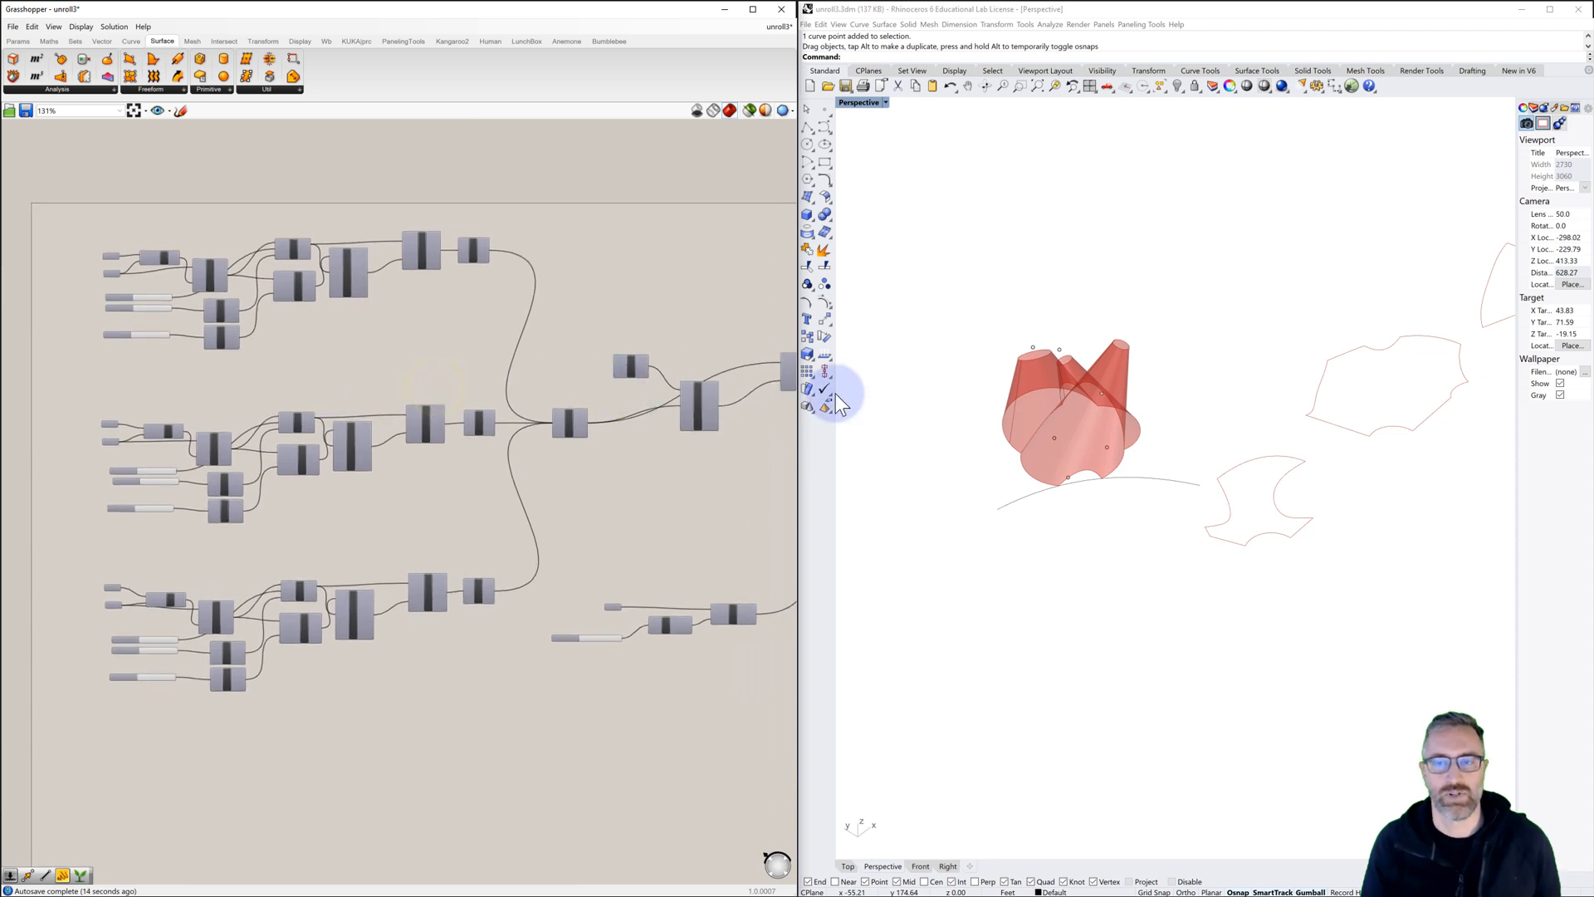
Step: Examine the intersecting truncated cones in Rhino from several sides, together with their unrolled outlines
{"action": "right_click_drag", "start_coordinate": [939, 443], "coordinate": [1092, 436]}
{"action": "scroll", "coordinate": [1259, 436], "scroll_direction": "up", "scroll_amount": 10}
{"action": "right_click_drag", "start_coordinate": [1260, 439], "coordinate": [1075, 450], "text": "shift"}
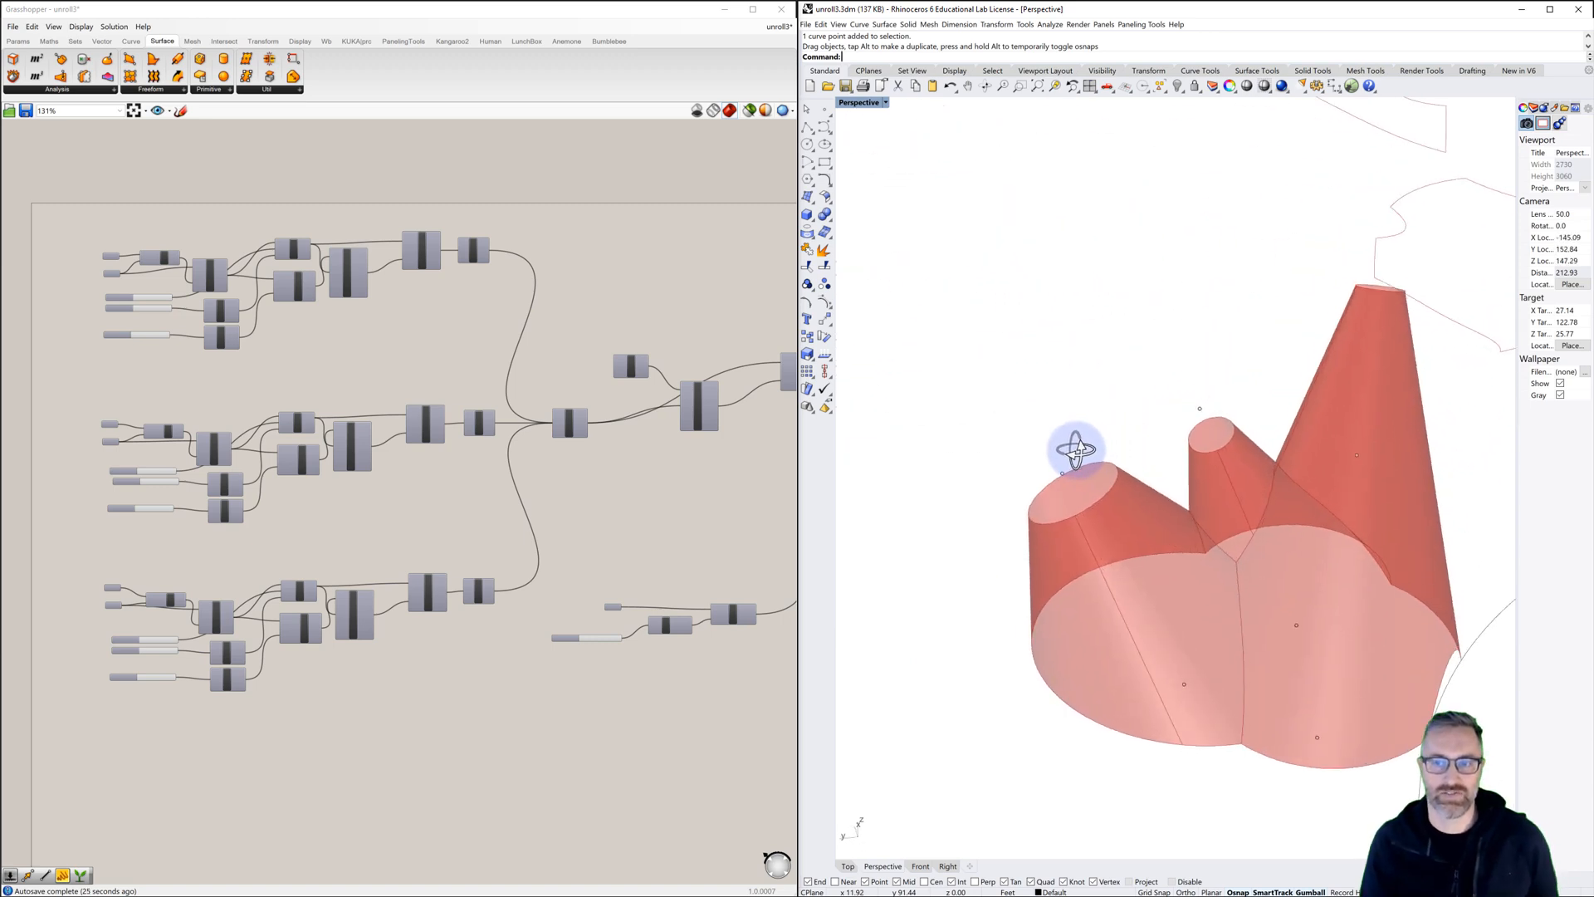
{"action": "right_click_drag", "start_coordinate": [1148, 487], "coordinate": [1046, 412], "text": "shift"}
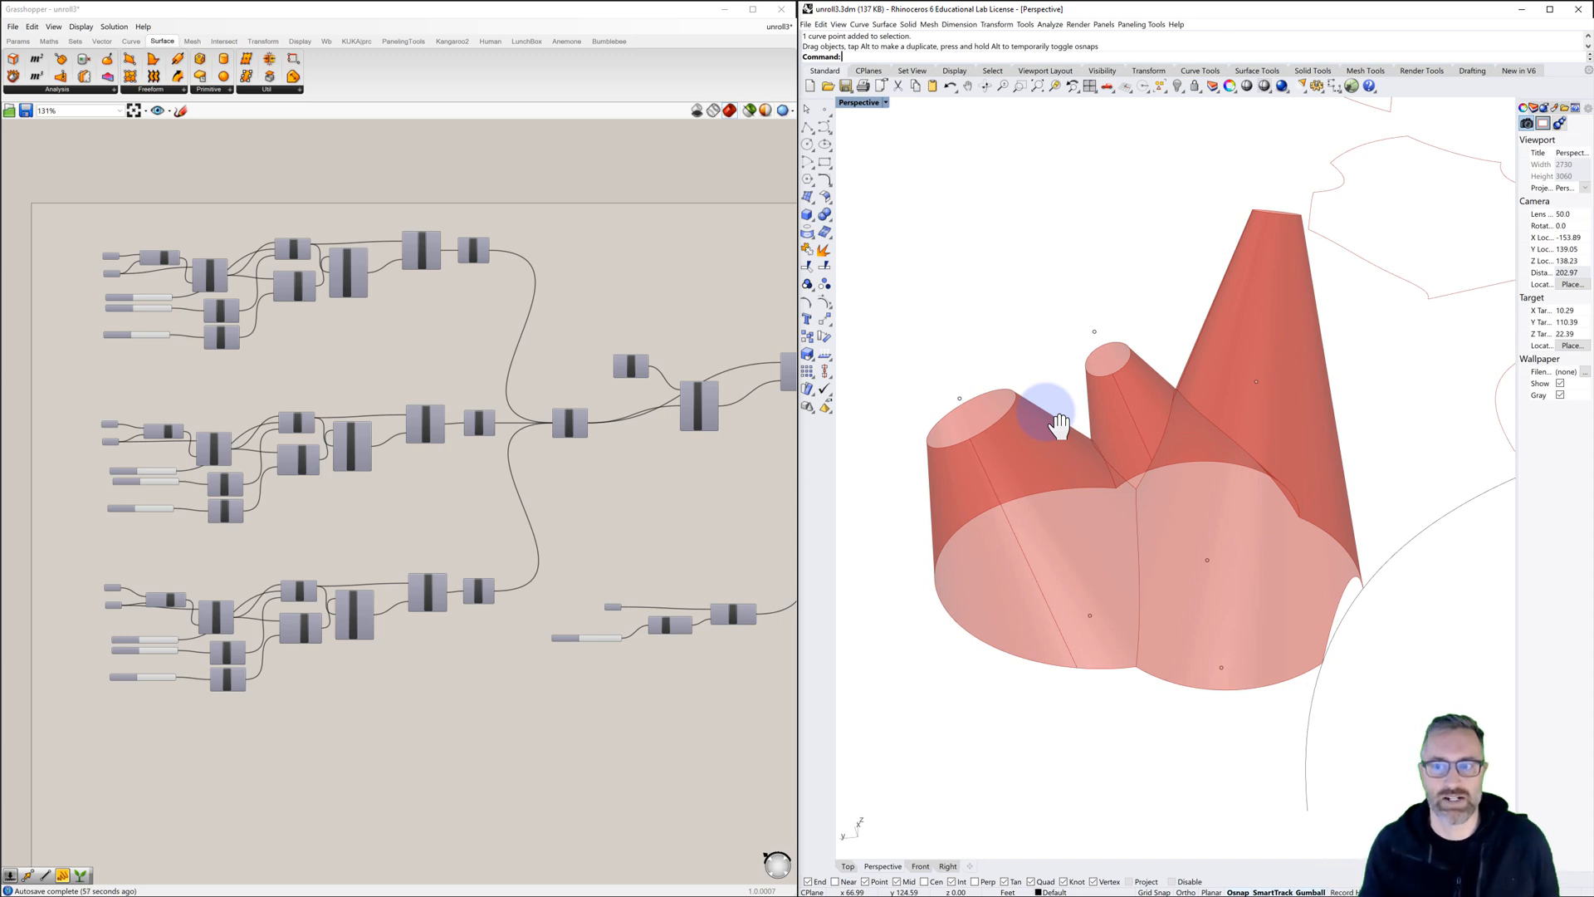
{"action": "scroll", "coordinate": [1139, 470], "scroll_direction": "down", "scroll_amount": 4}
{"action": "right_click_drag", "start_coordinate": [1160, 487], "coordinate": [1213, 470], "text": "shift"}
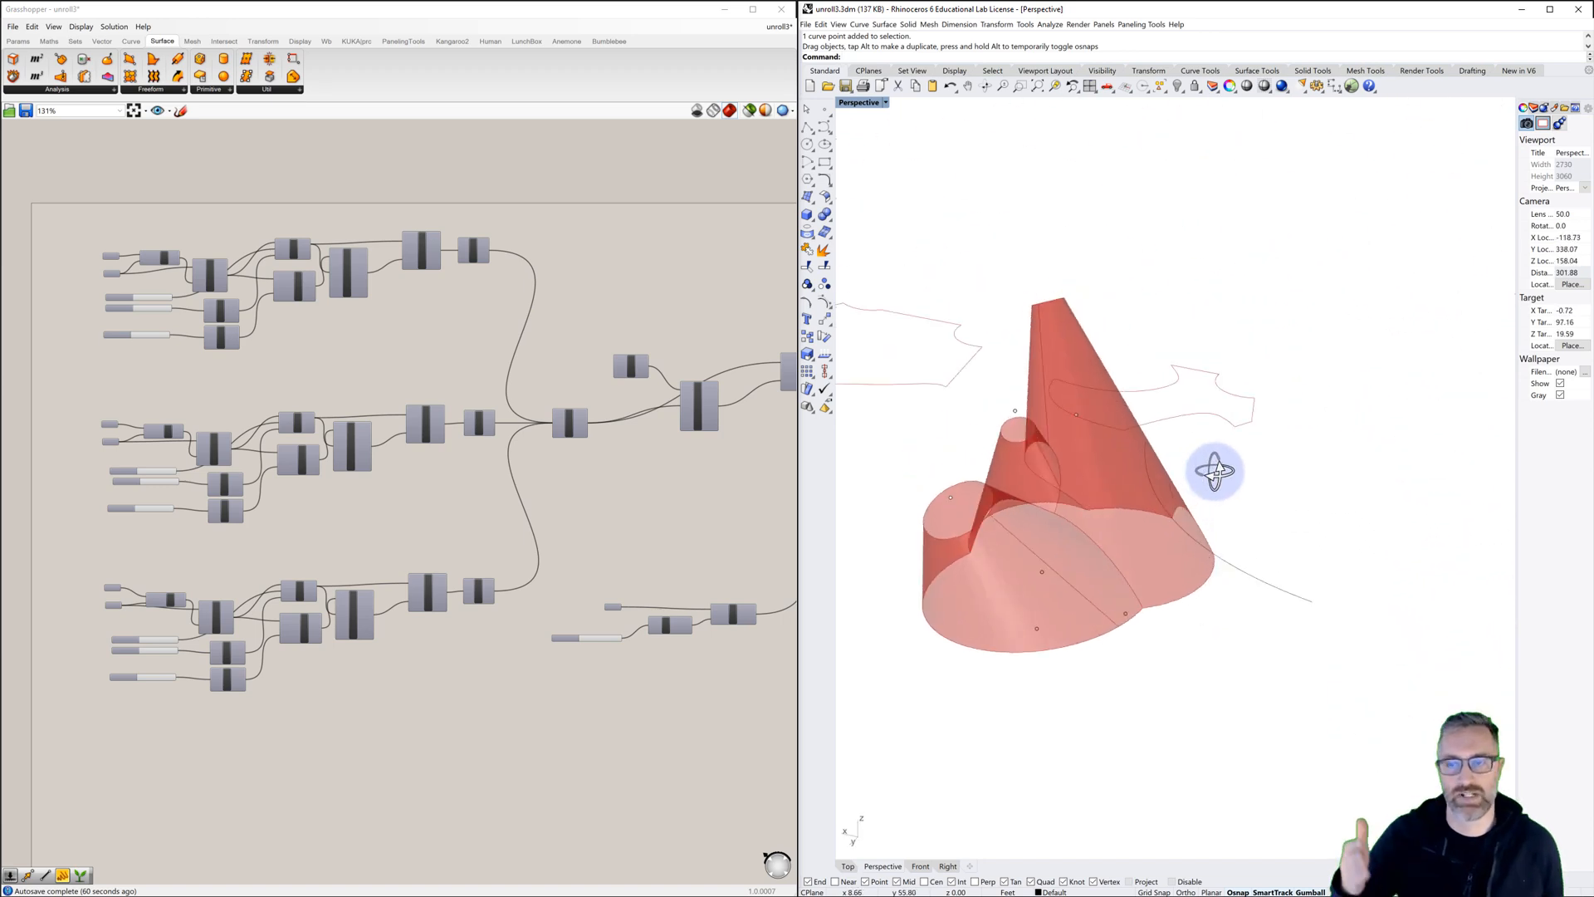
{"action": "right_click_drag", "start_coordinate": [1138, 526], "coordinate": [1143, 392]}
{"action": "scroll", "coordinate": [1142, 365], "scroll_direction": "down", "scroll_amount": 4}
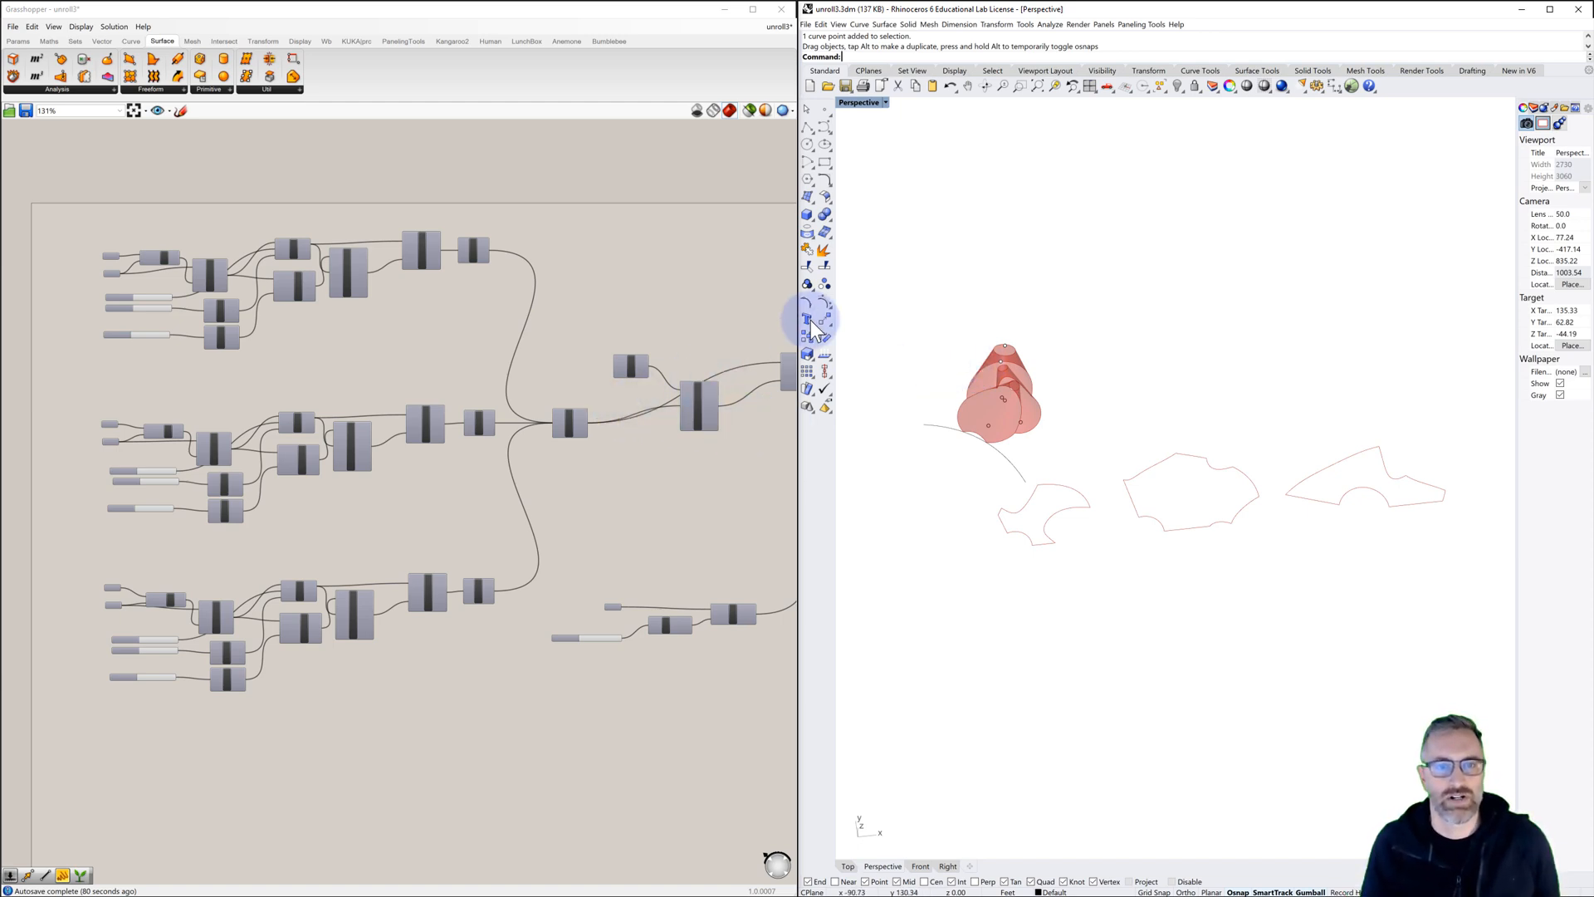
{"action": "right_click_drag", "start_coordinate": [949, 235], "coordinate": [968, 344]}
{"action": "left_click", "coordinate": [927, 247]}
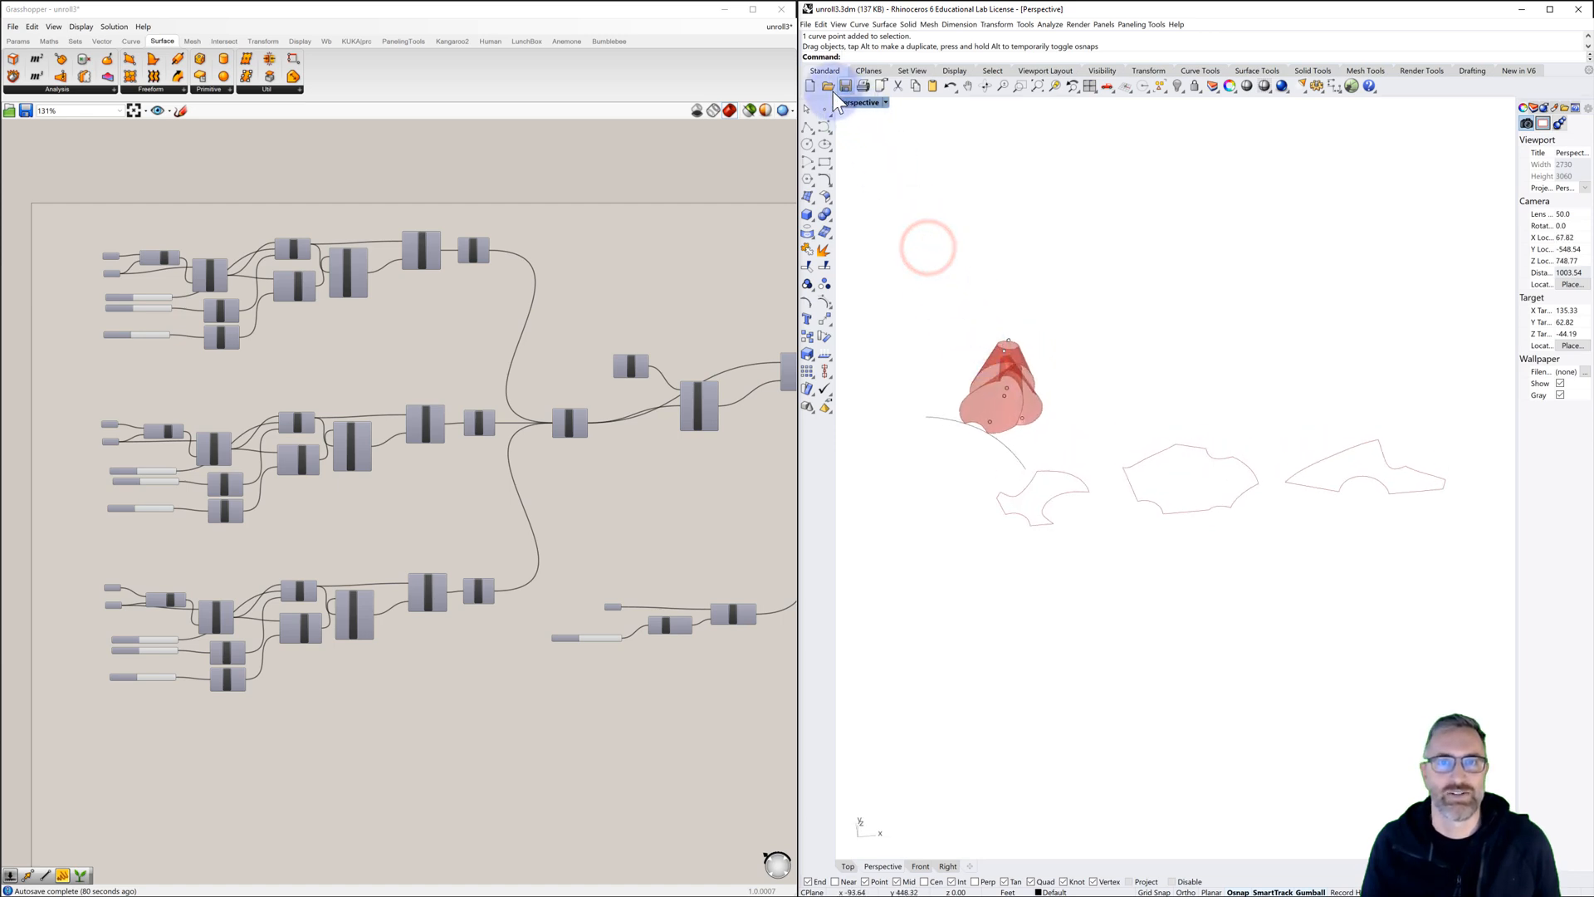
Step: Start a new Rhino model from the Large Objects - Feet template, saving the changes to unroll3.3dm
{"action": "left_click", "coordinate": [808, 86]}
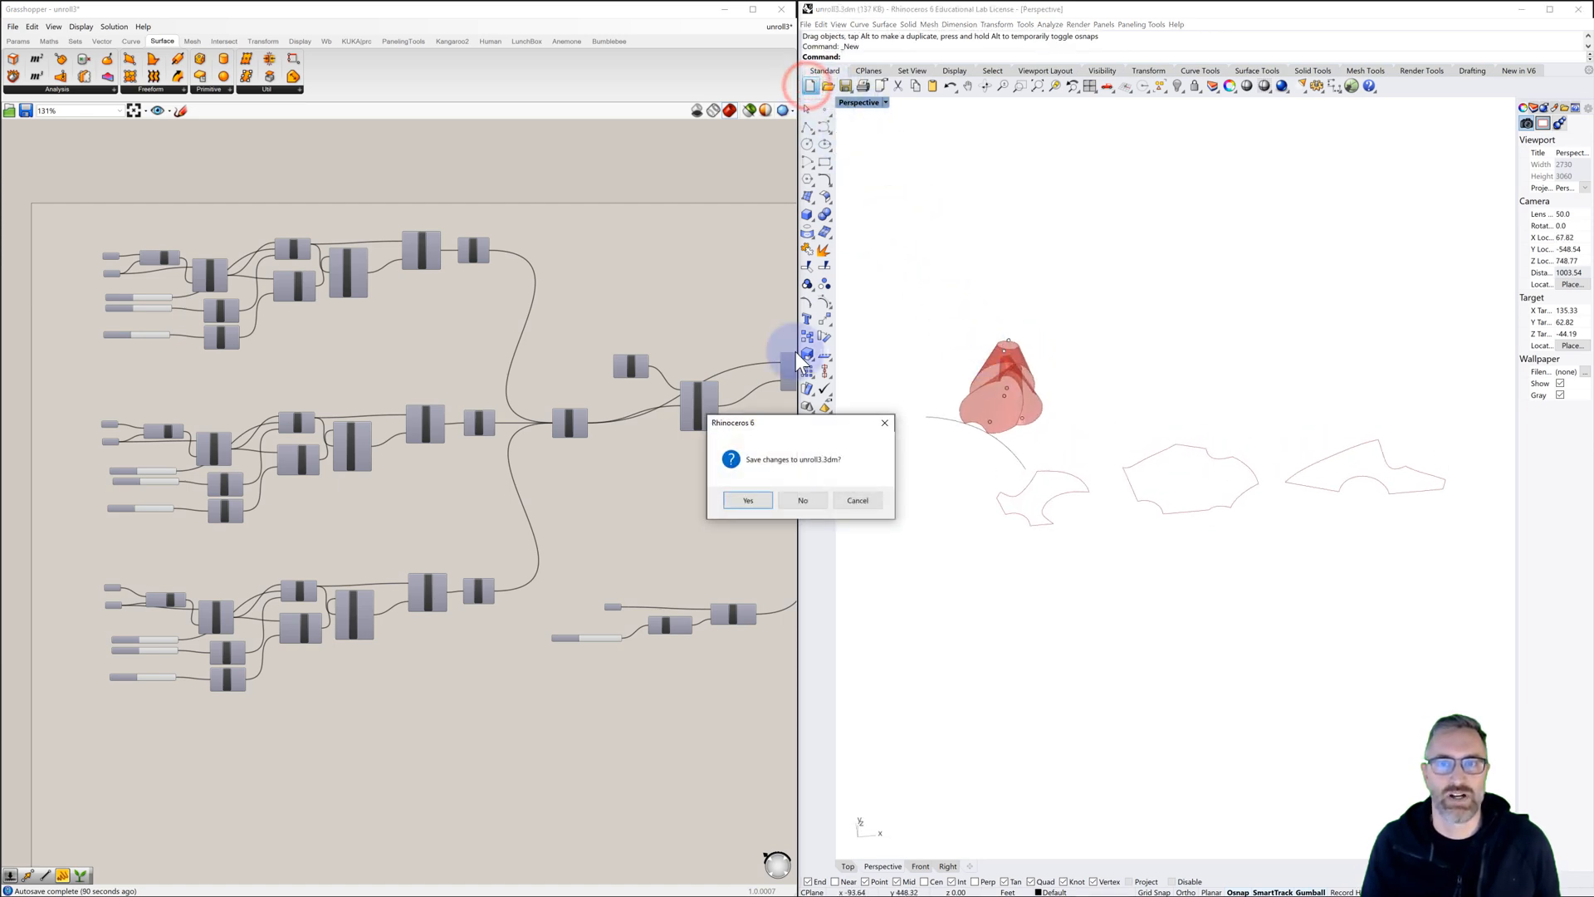
{"action": "left_click", "coordinate": [752, 501]}
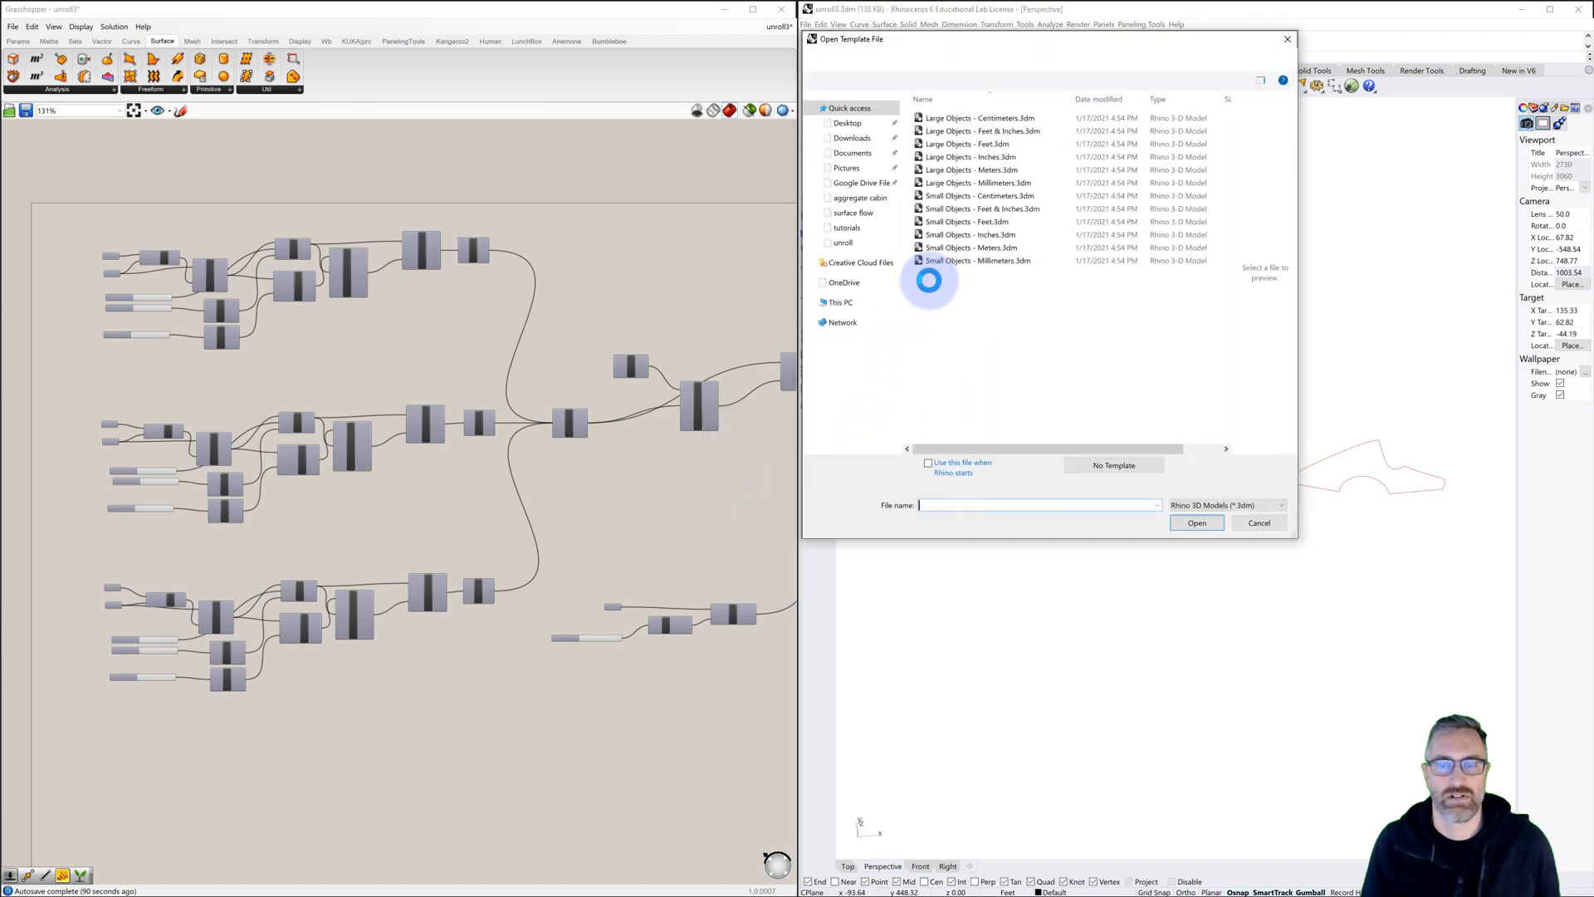
{"action": "left_click", "coordinate": [940, 145]}
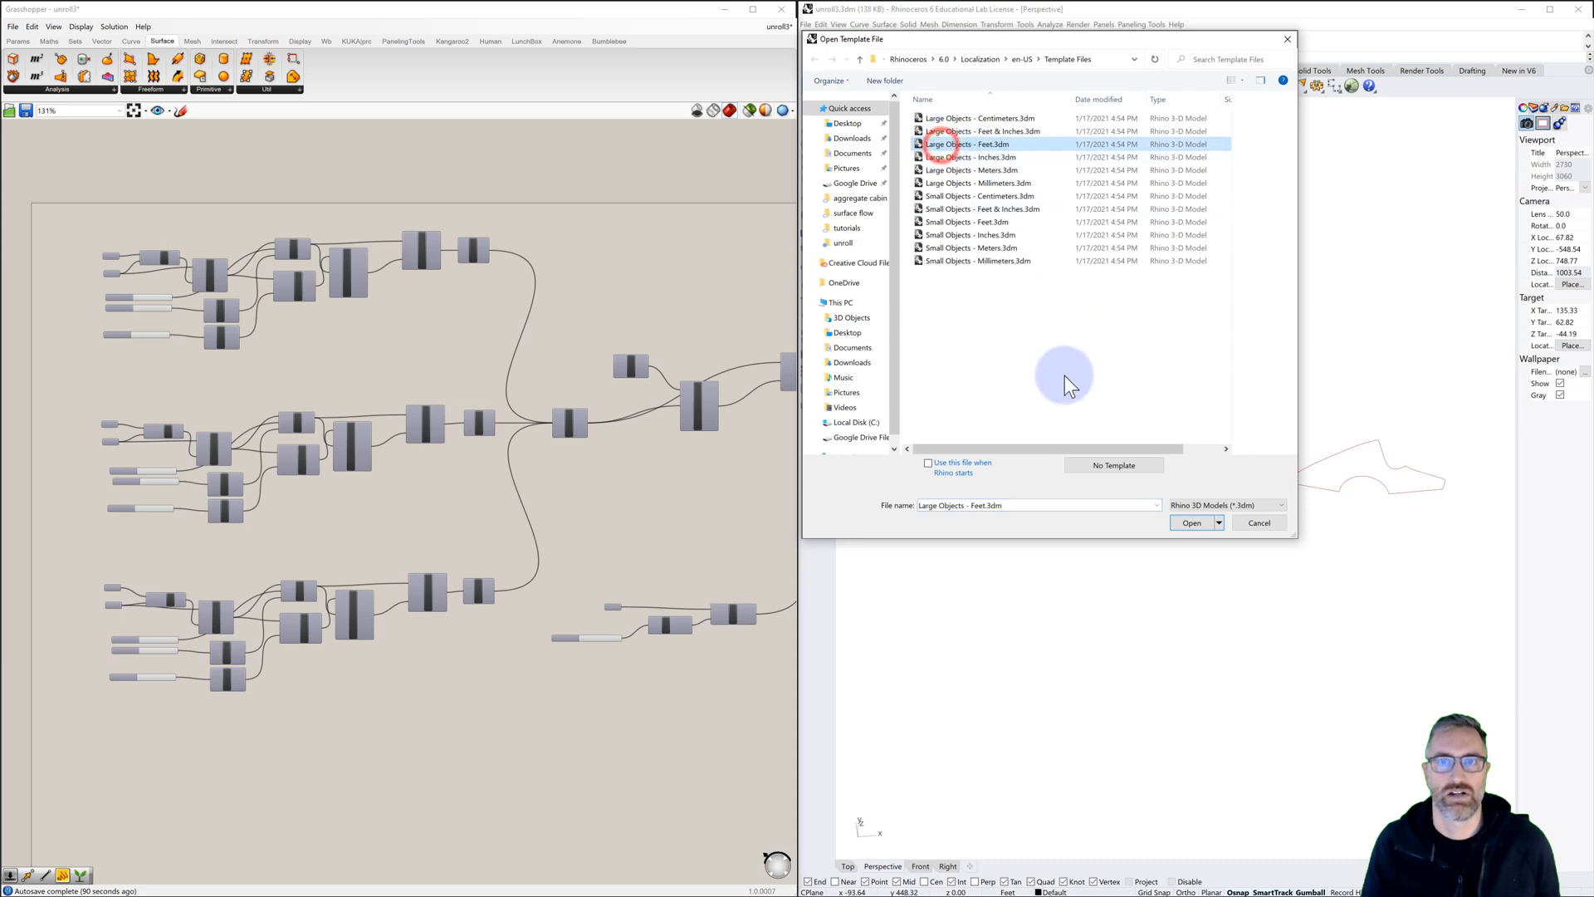
{"action": "left_click", "coordinate": [1193, 522]}
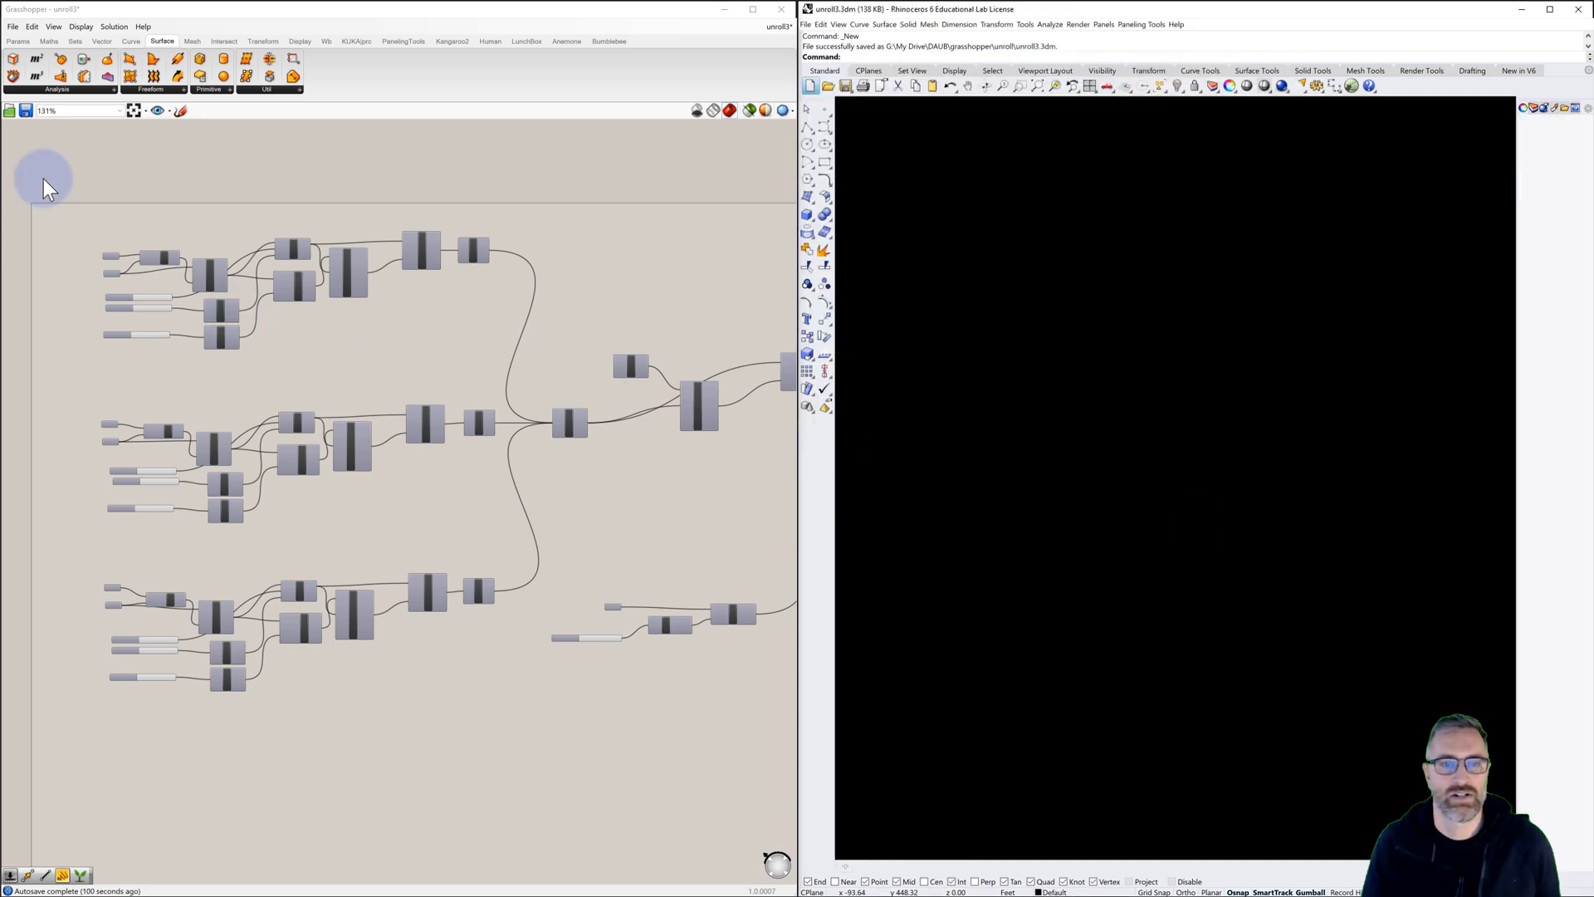
Step: Save the unroll3 definition in Grasshopper and create a new blank document
{"action": "left_click", "coordinate": [13, 26]}
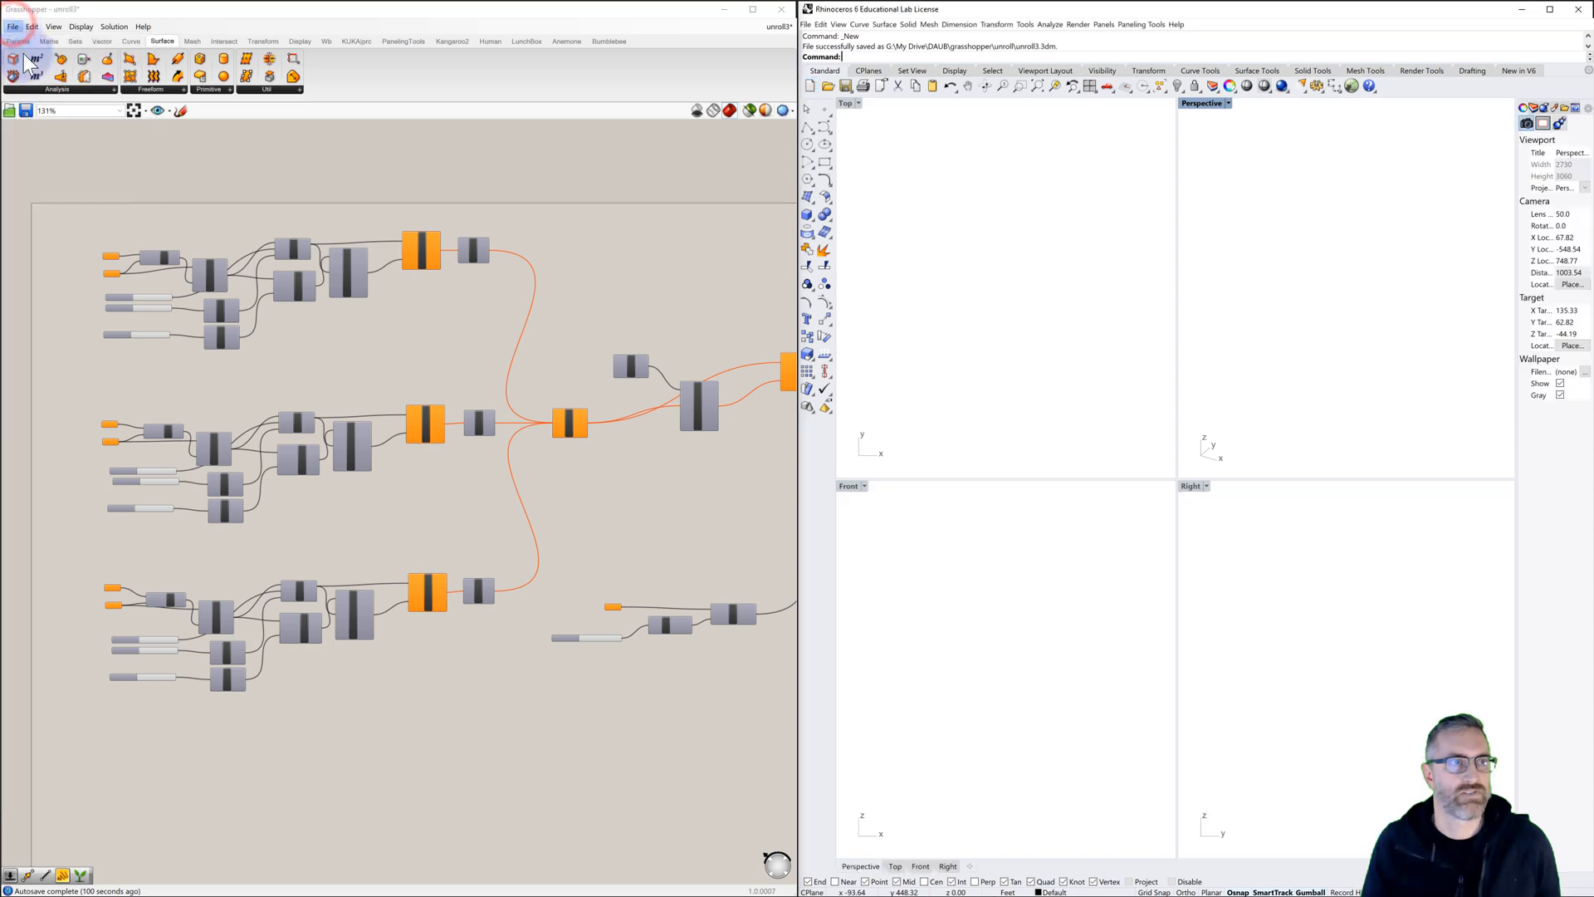
{"action": "left_click", "coordinate": [12, 28]}
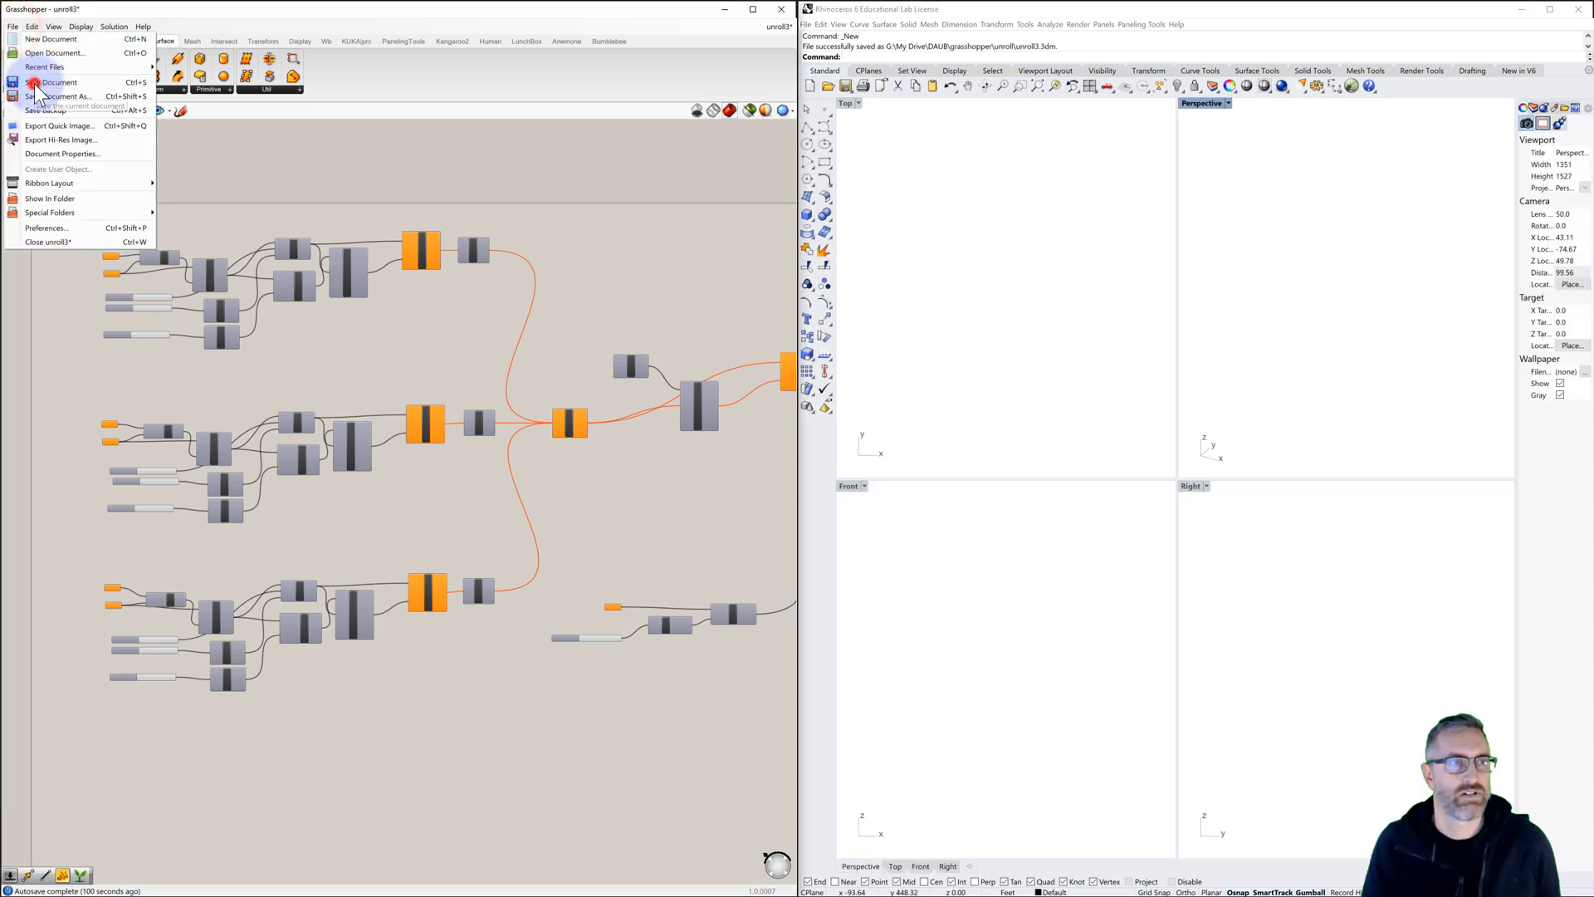
{"action": "left_click", "coordinate": [33, 82]}
{"action": "left_click", "coordinate": [13, 27]}
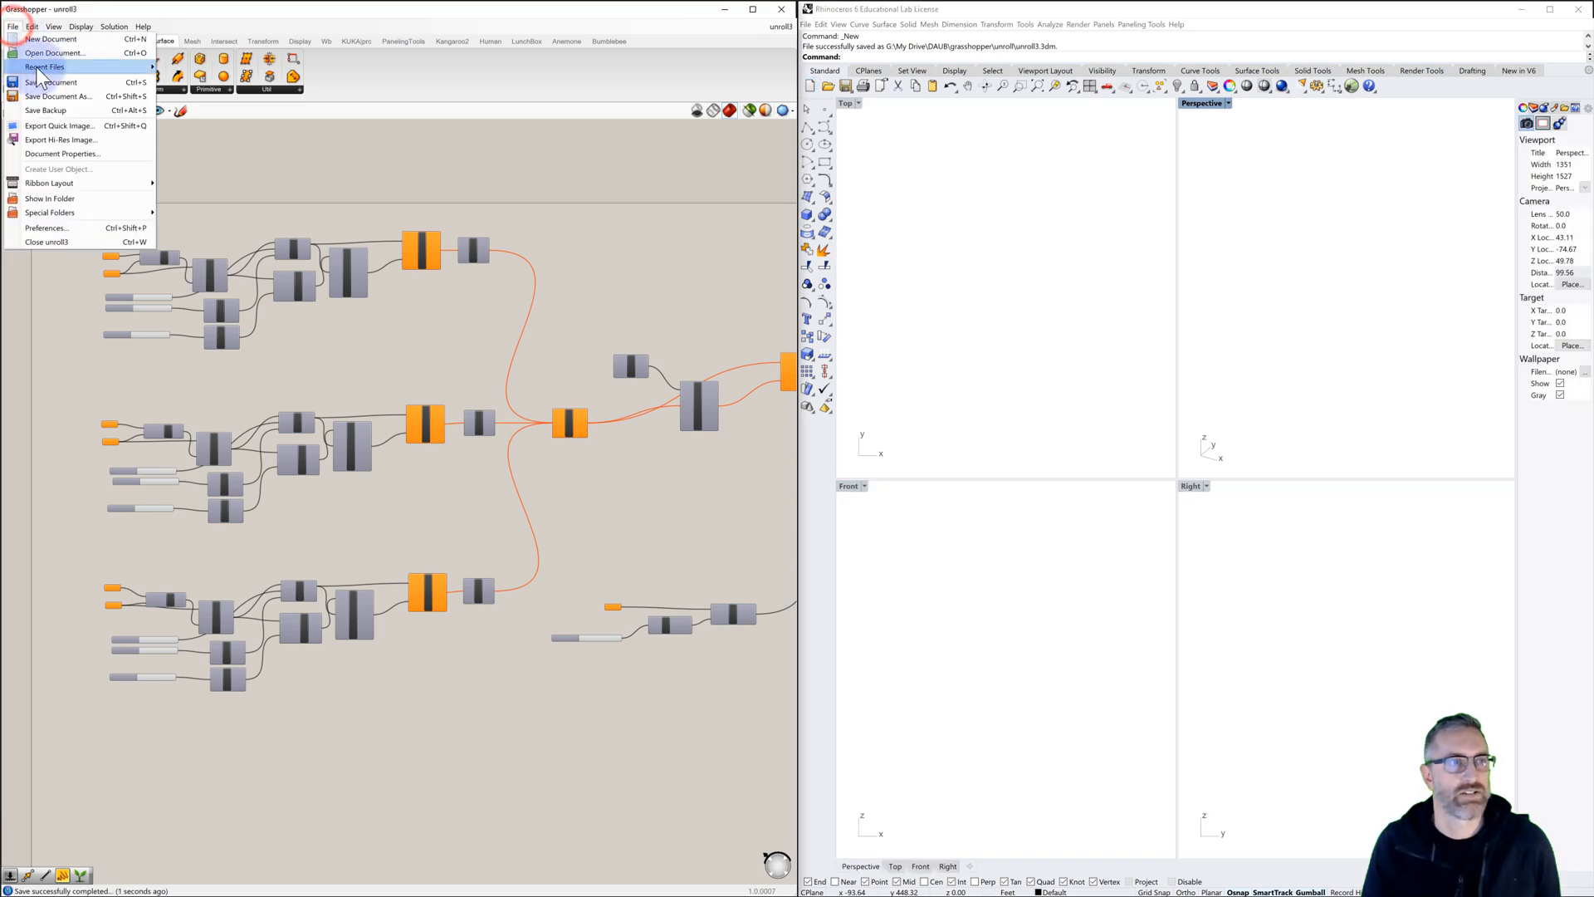
{"action": "left_click", "coordinate": [41, 39]}
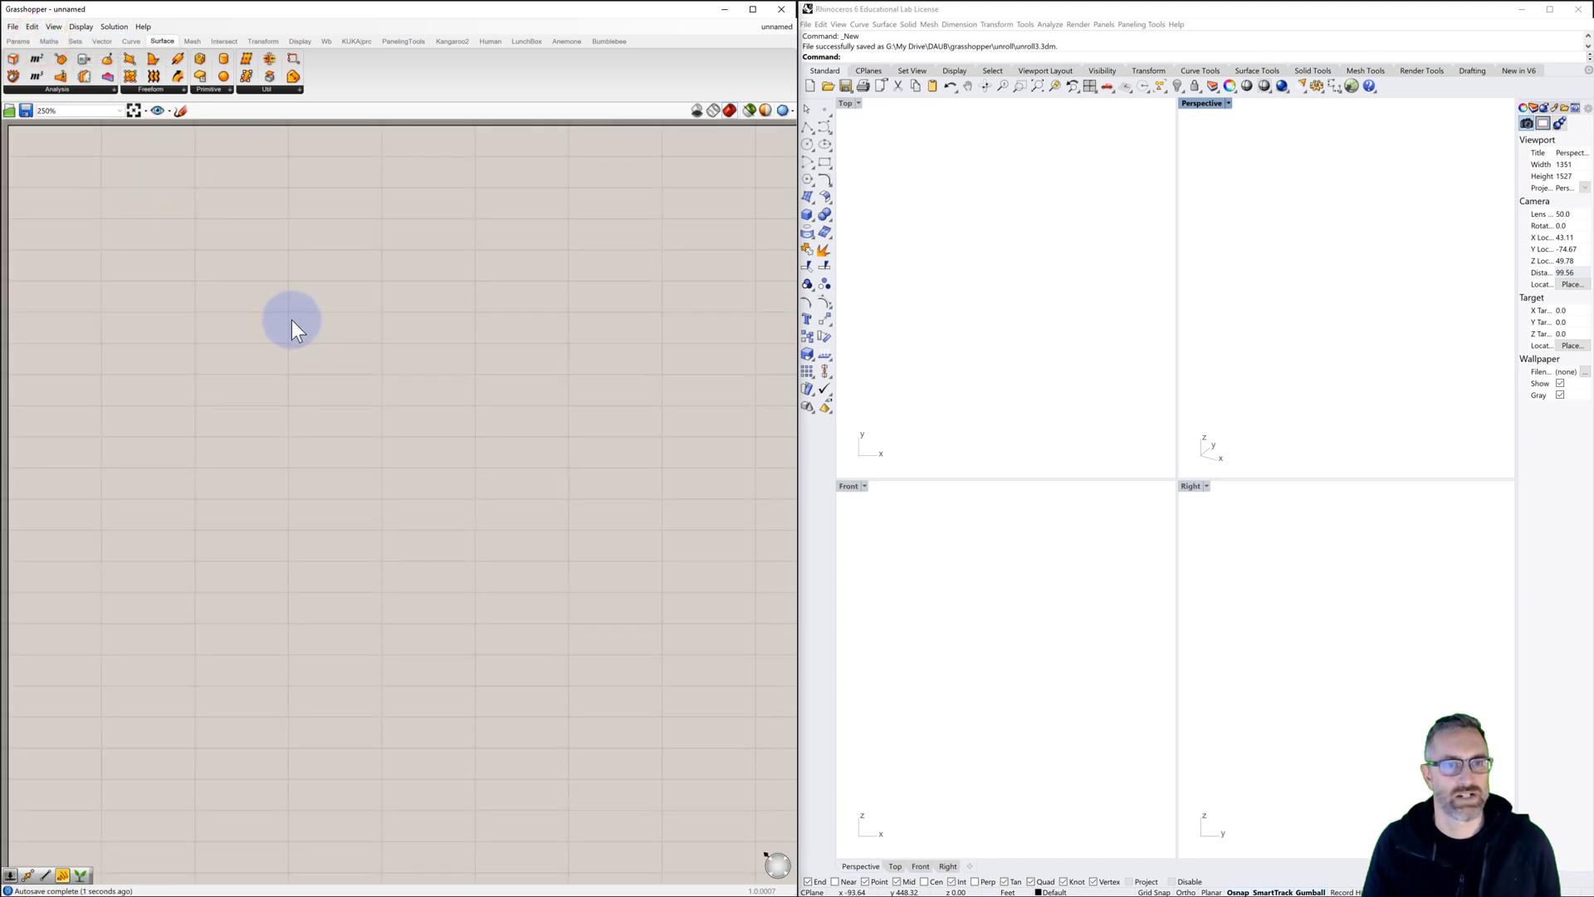
Step: Add a Cone primitive component to the blank Grasshopper canvas, leaving free space on its input side
{"action": "right_click_drag", "start_coordinate": [247, 320], "coordinate": [296, 351]}
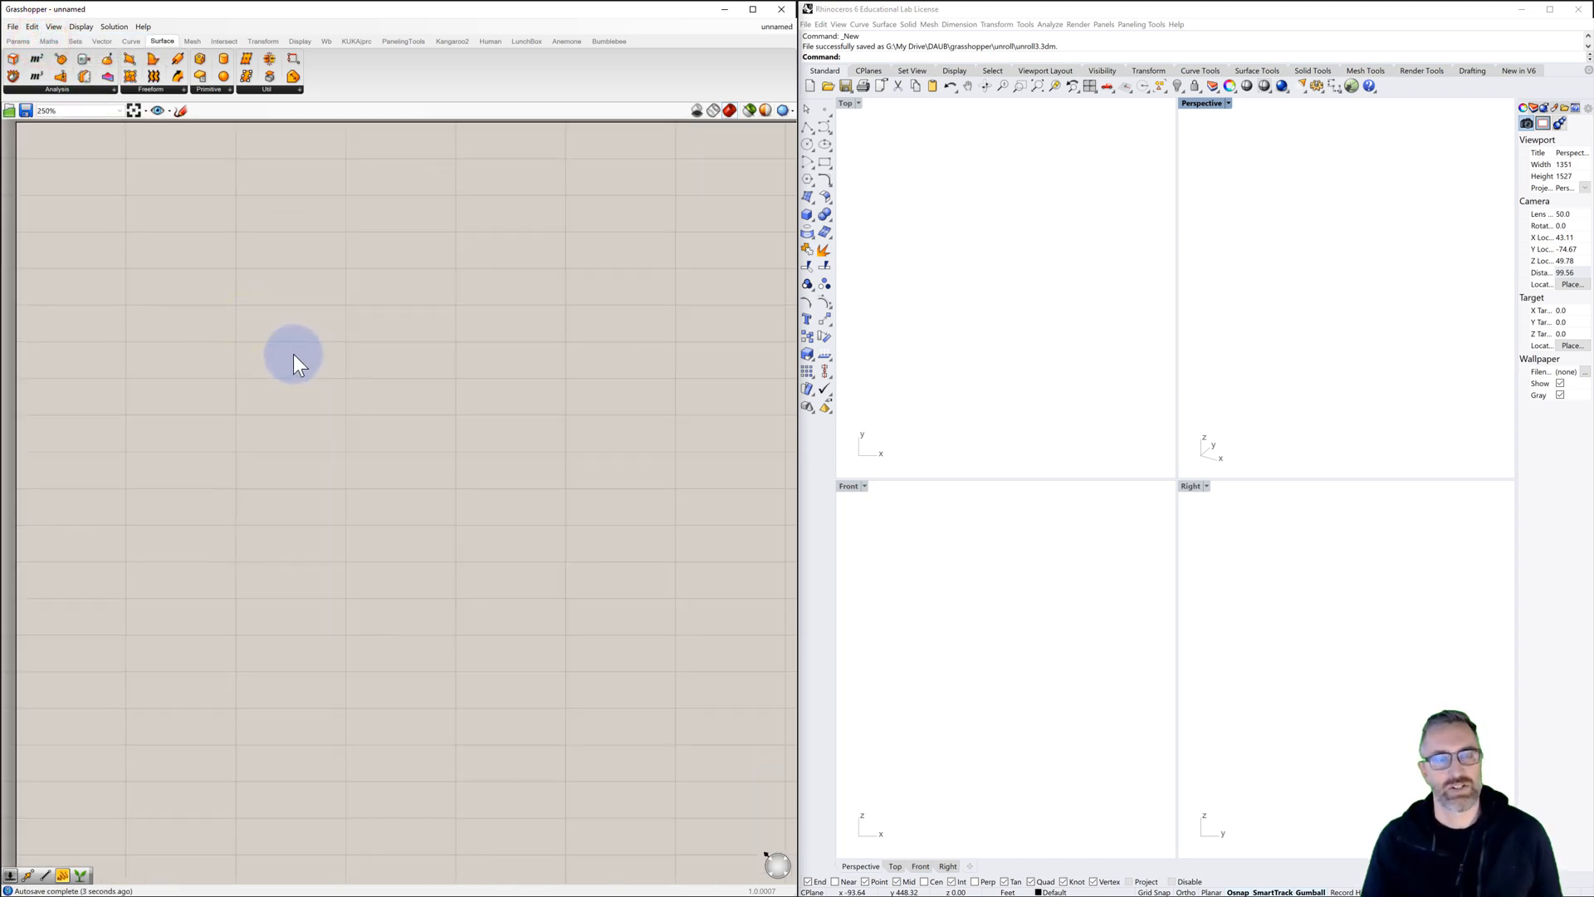
{"action": "scroll", "coordinate": [292, 355], "scroll_direction": "down", "scroll_amount": 1}
{"action": "right_click_drag", "start_coordinate": [293, 355], "coordinate": [289, 377]}
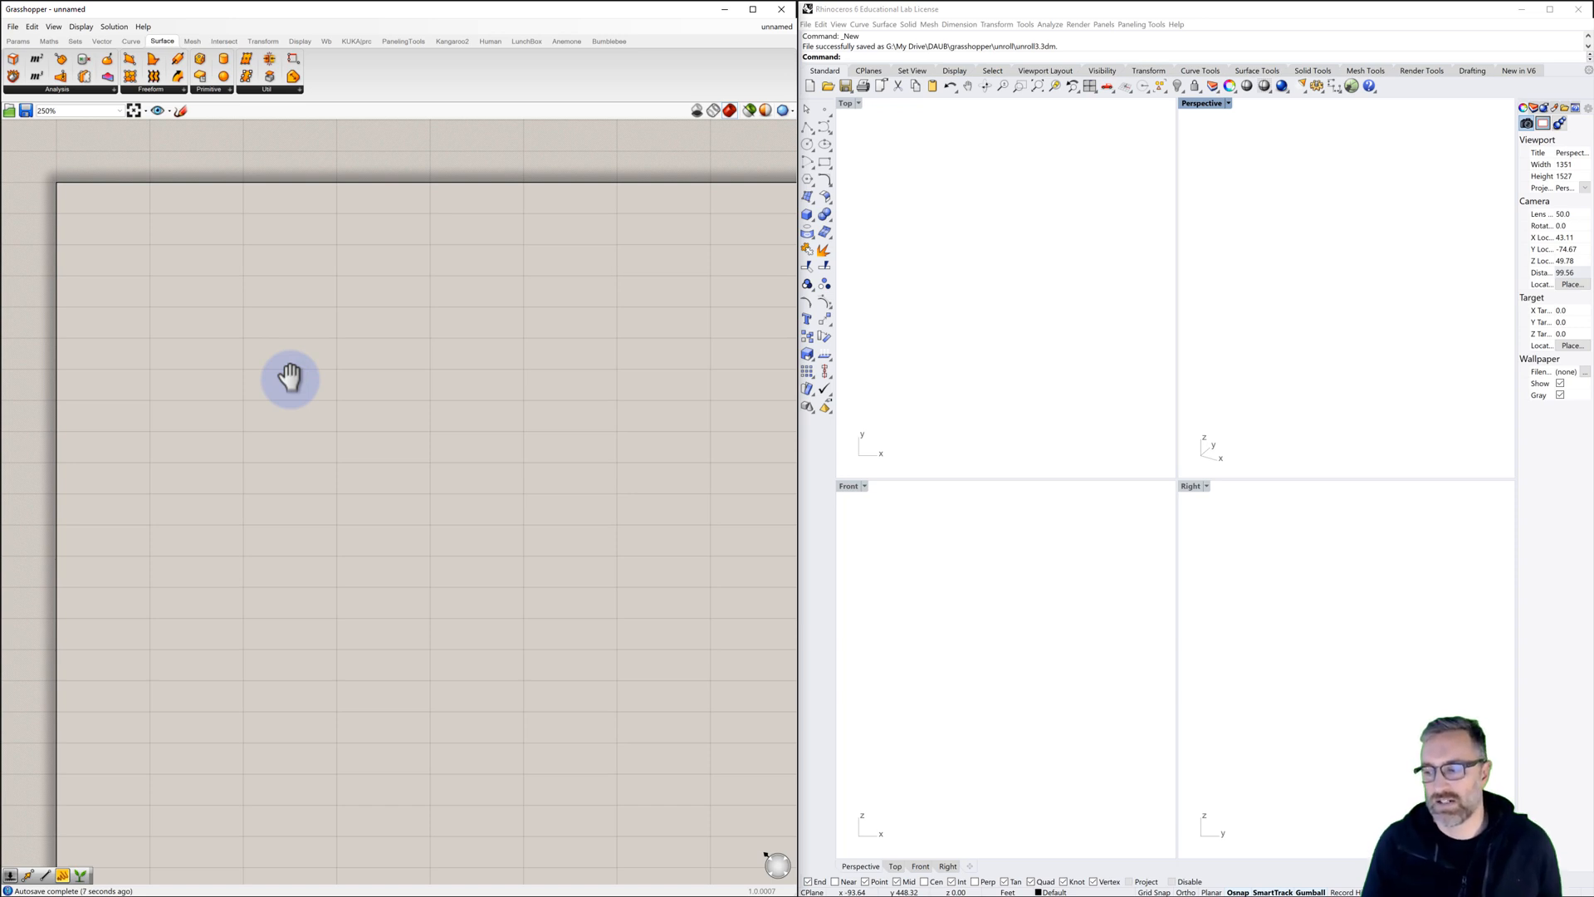
{"action": "left_click", "coordinate": [199, 92]}
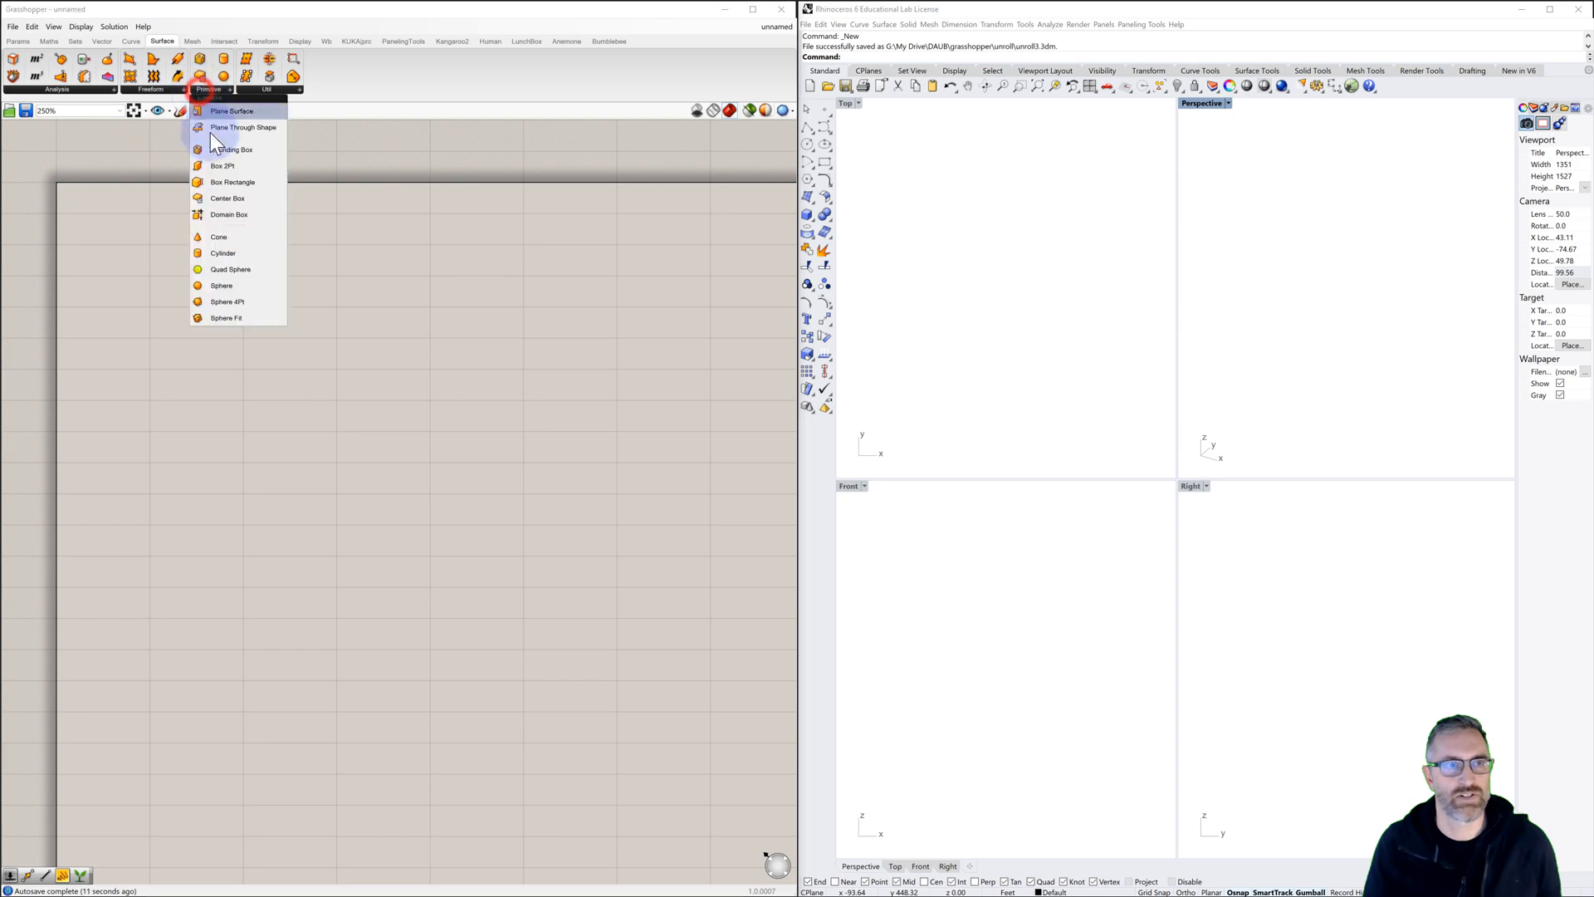
{"action": "left_click", "coordinate": [221, 239]}
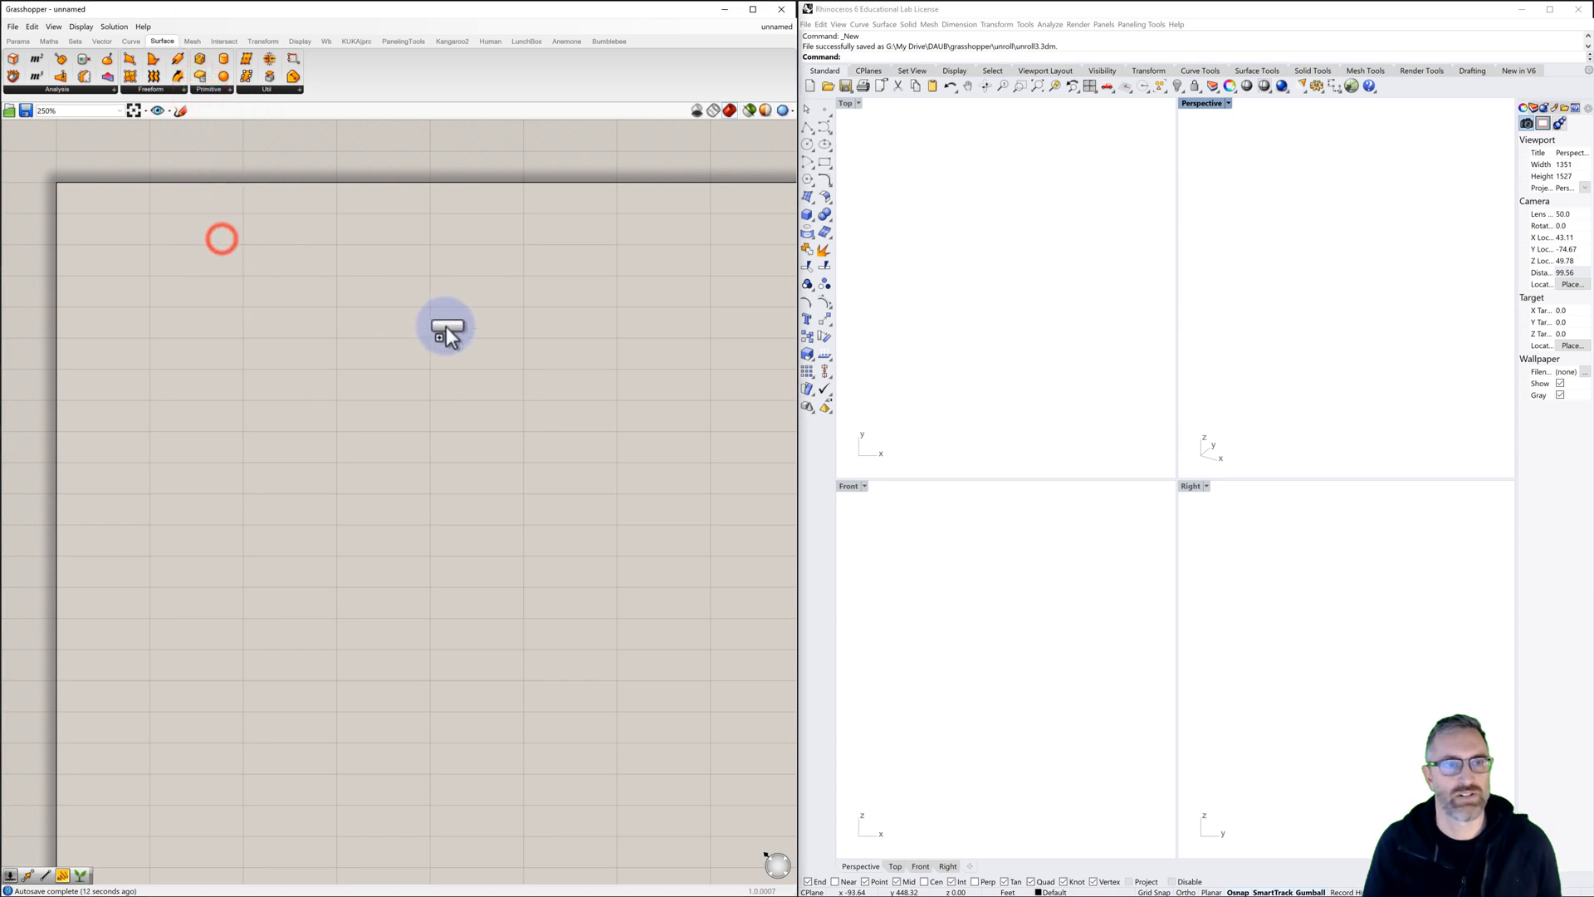
{"action": "left_click", "coordinate": [490, 342]}
{"action": "left_click_drag", "start_coordinate": [525, 372], "coordinate": [625, 381]}
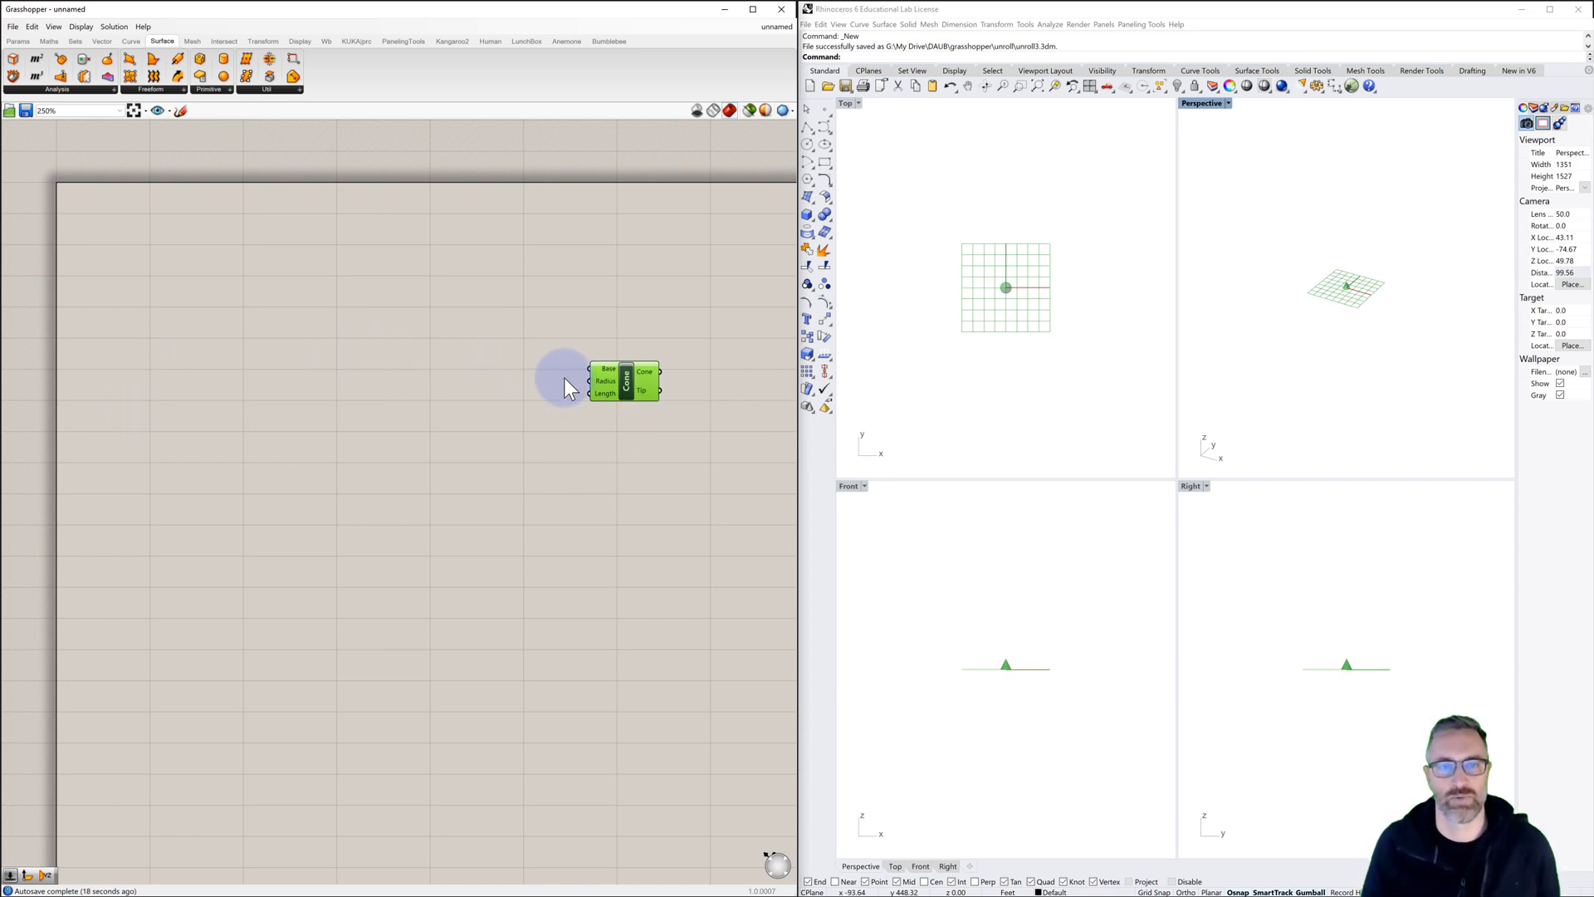
{"action": "mouse_move", "coordinate": [601, 373]}
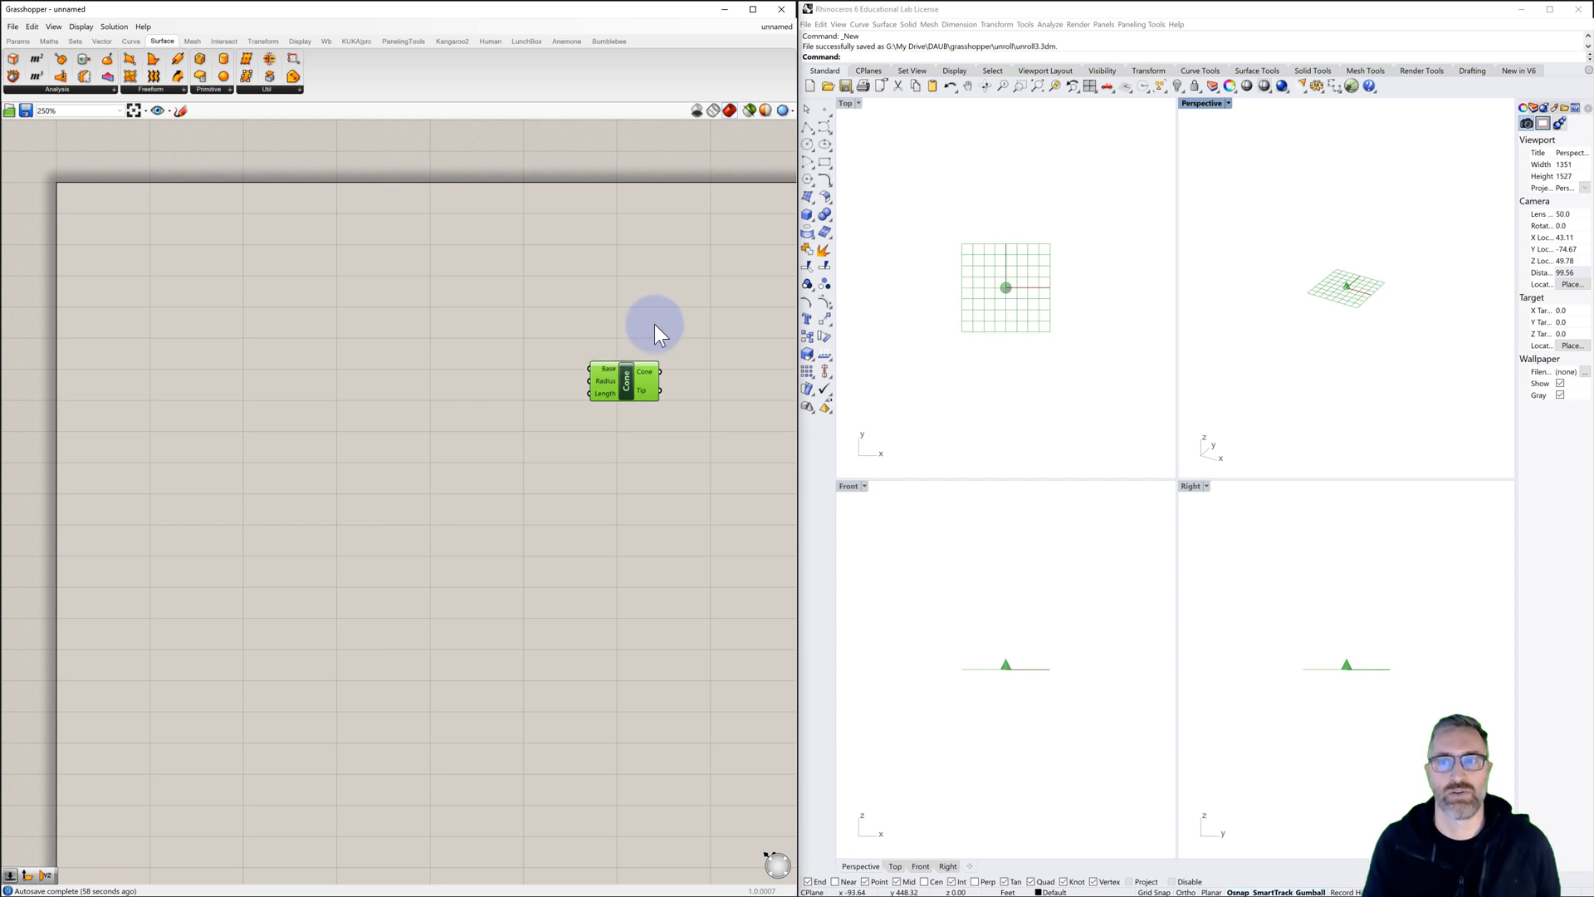
Step: Place six Rhino point objects in the Top view, arranged as three loose pairs beyond the origin grid
{"action": "scroll", "coordinate": [934, 246], "scroll_direction": "down", "scroll_amount": 4}
{"action": "right_click_drag", "start_coordinate": [960, 231], "coordinate": [928, 322]}
{"action": "scroll", "coordinate": [897, 276], "scroll_direction": "down", "scroll_amount": 4}
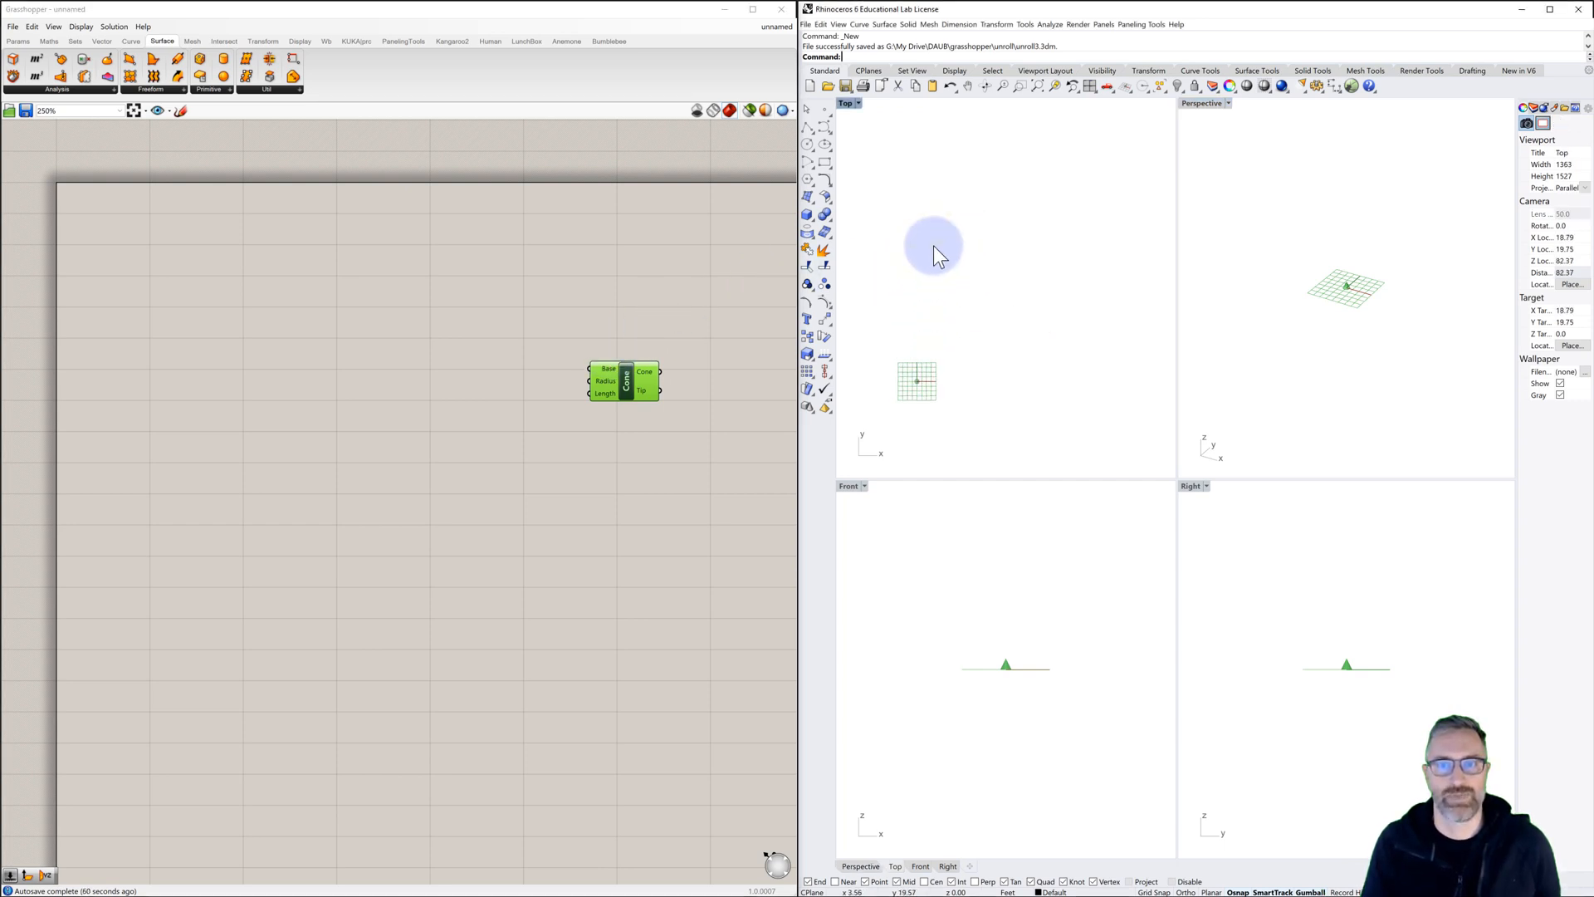
{"action": "left_click", "coordinate": [953, 195]}
{"action": "left_click", "coordinate": [825, 110]}
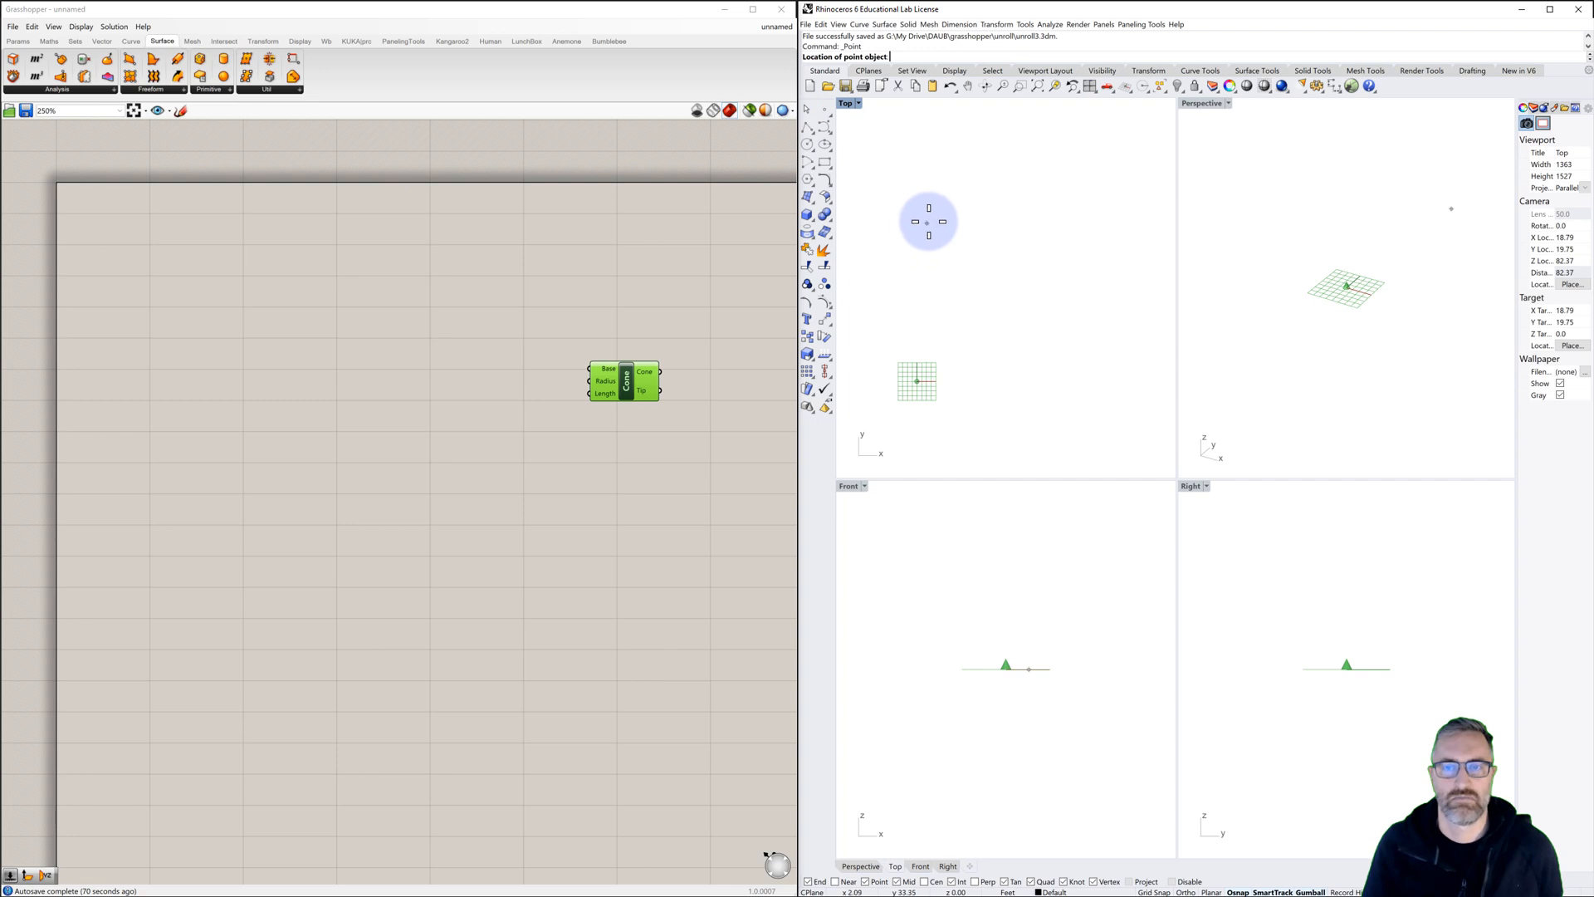
{"action": "left_click", "coordinate": [929, 215]}
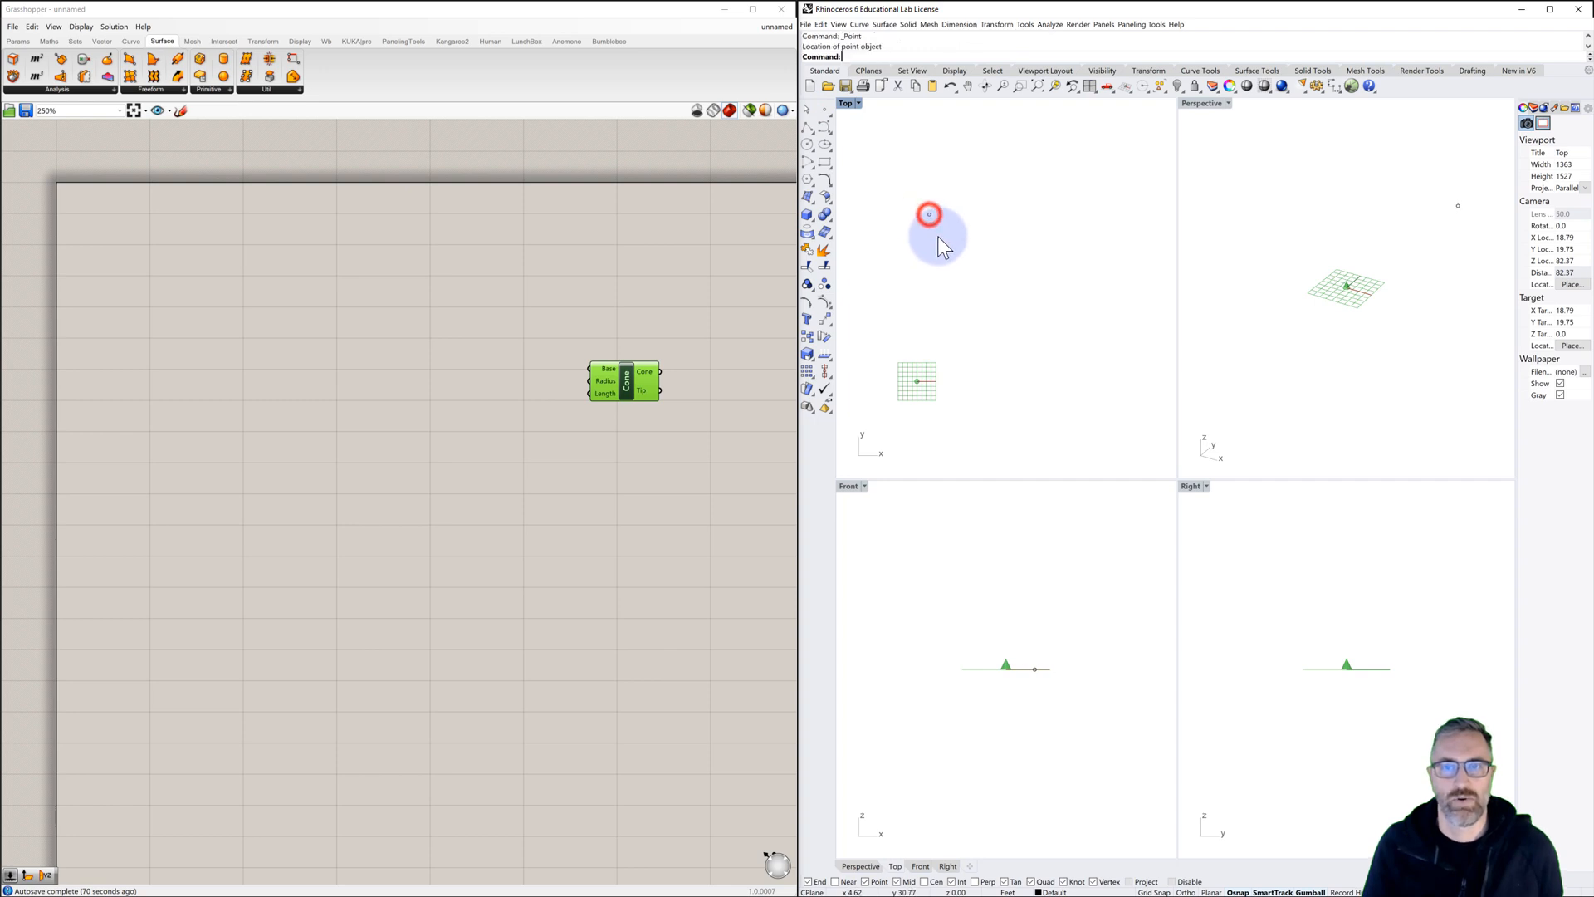
{"action": "right_click", "coordinate": [927, 226]}
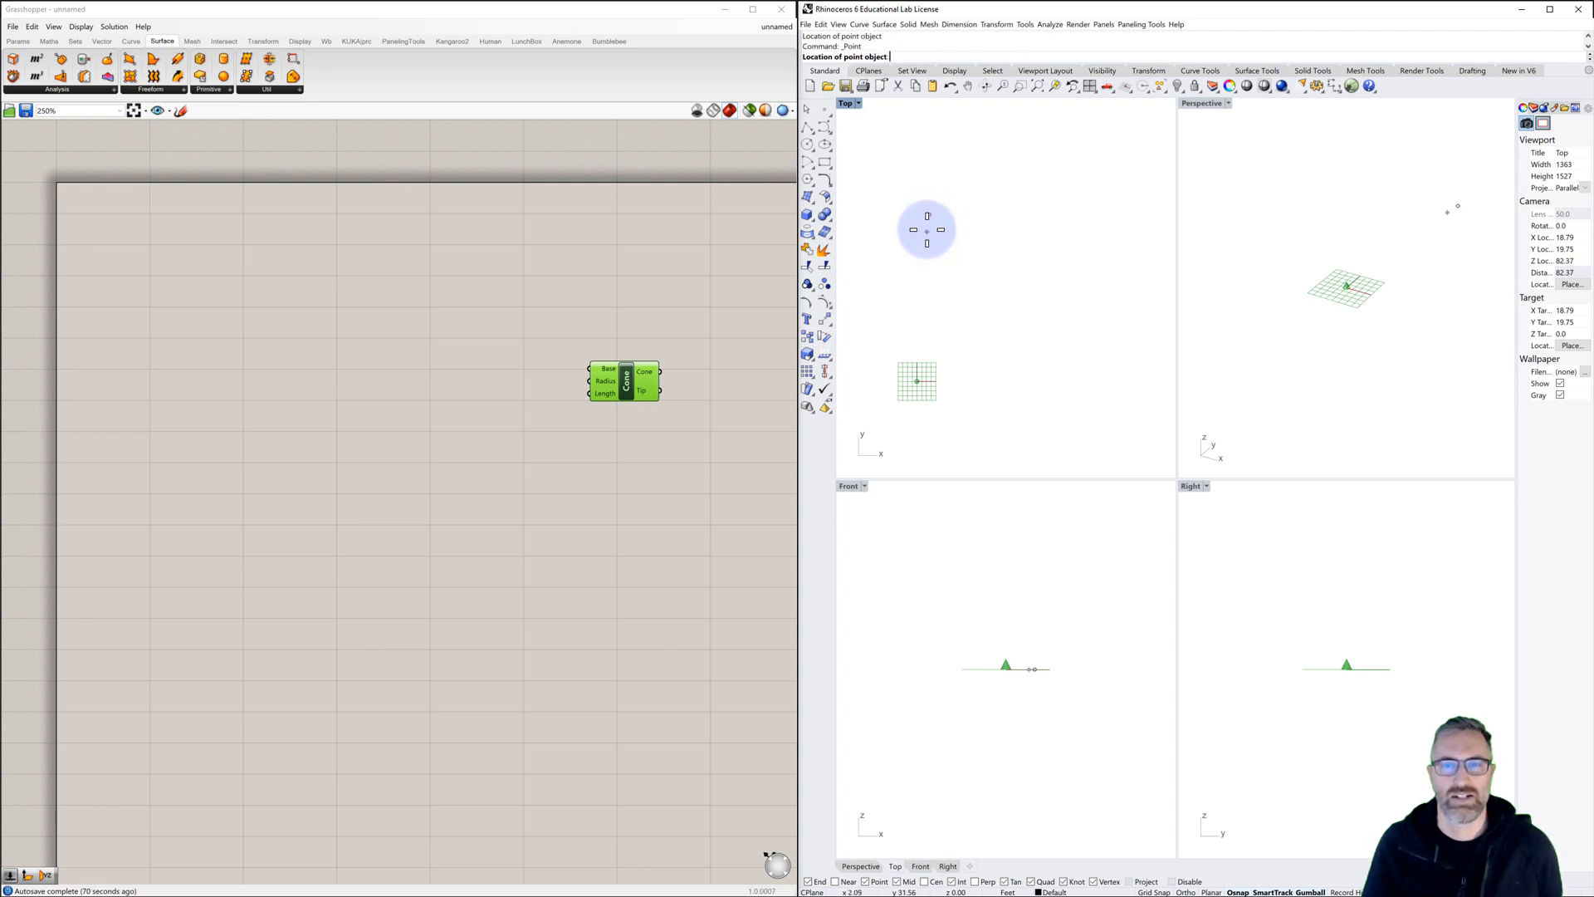
{"action": "left_click", "coordinate": [926, 229]}
{"action": "right_click", "coordinate": [952, 225]}
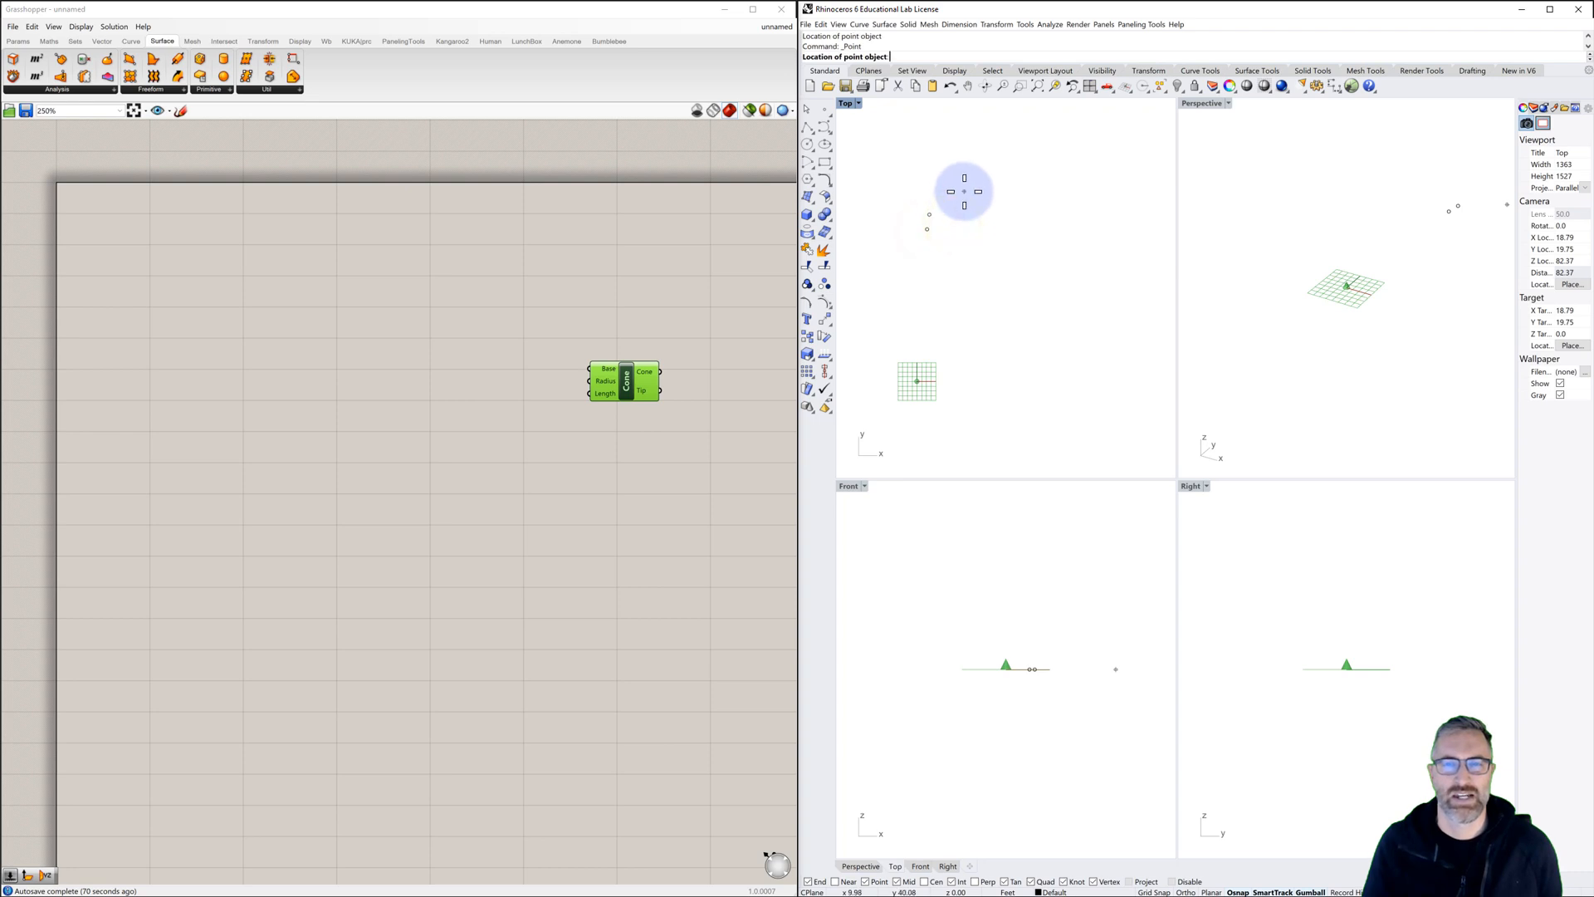
{"action": "left_click", "coordinate": [964, 193]}
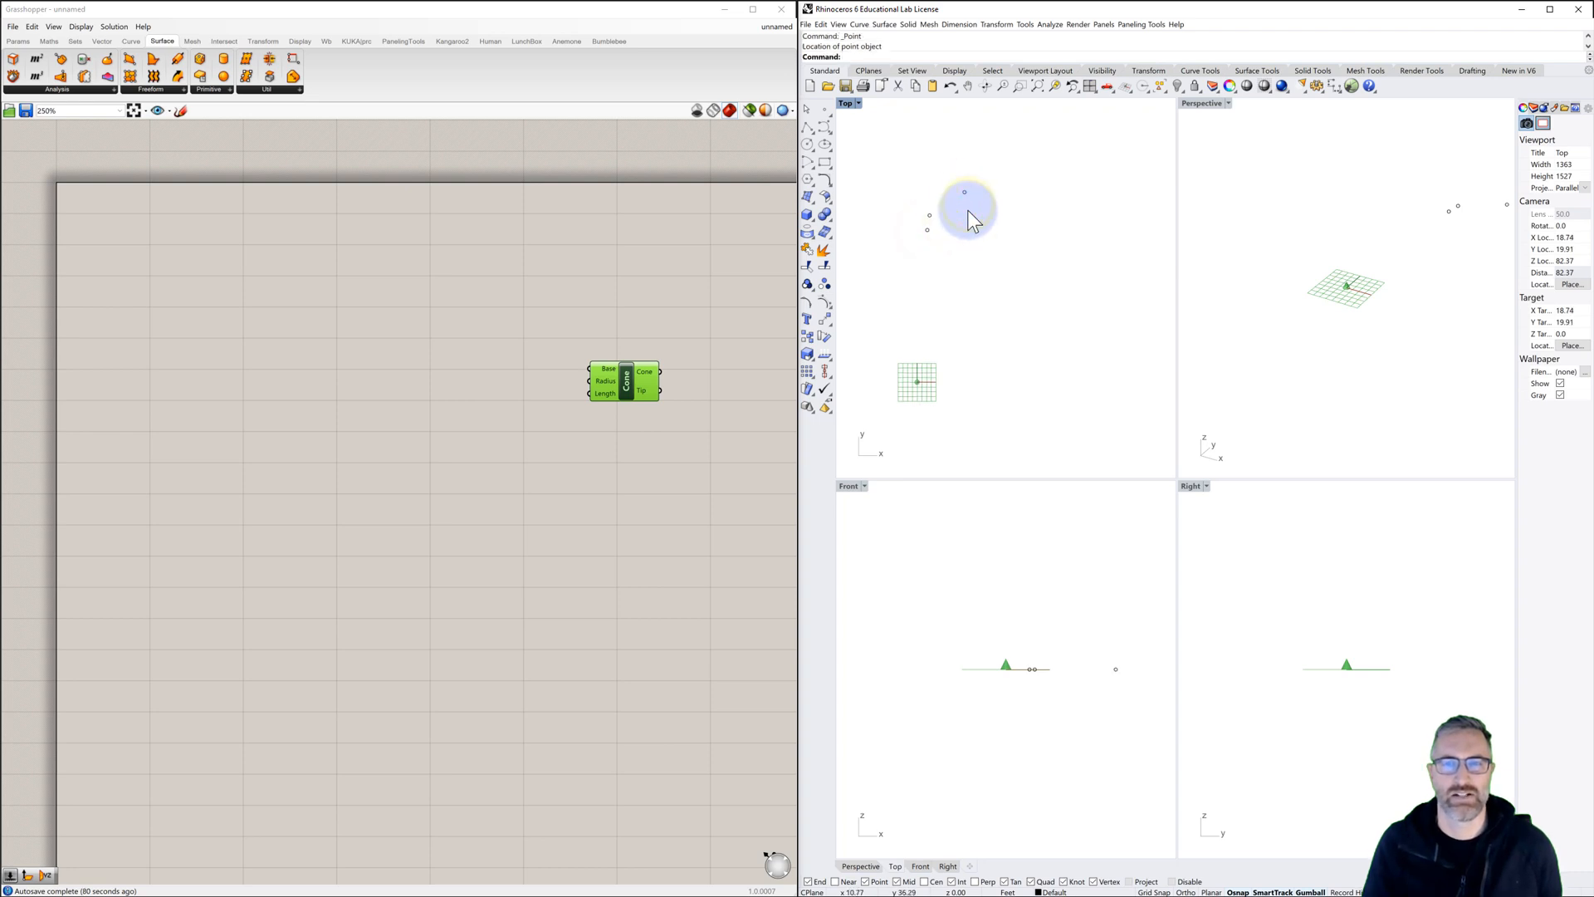
{"action": "right_click", "coordinate": [970, 214]}
{"action": "left_click", "coordinate": [970, 214]}
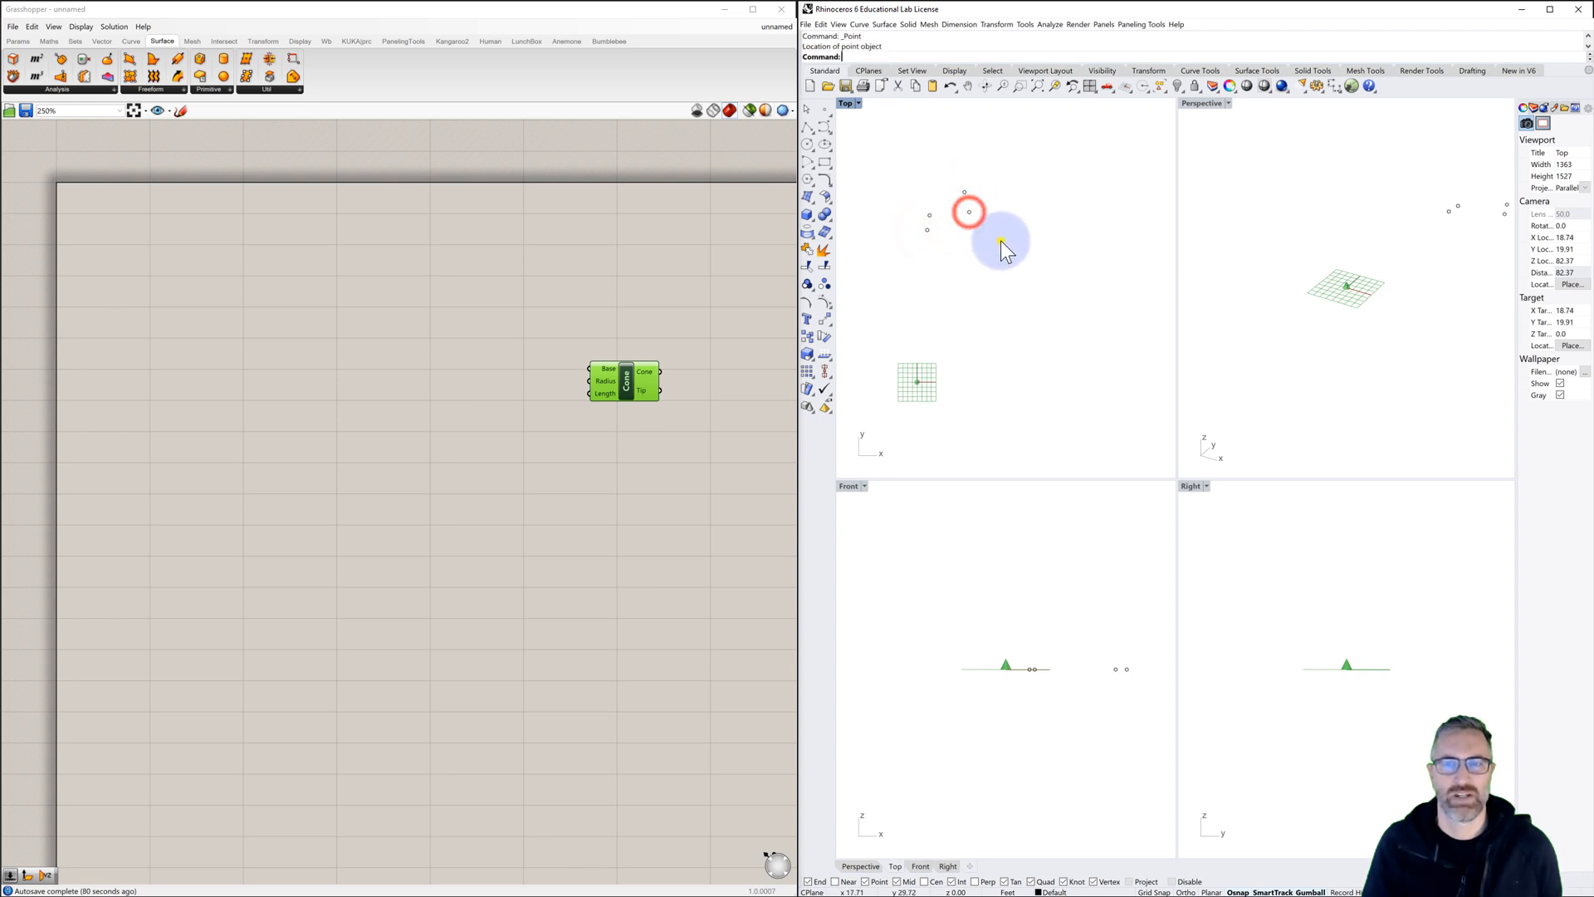
{"action": "left_click", "coordinate": [993, 241]}
{"action": "right_click", "coordinate": [982, 253]}
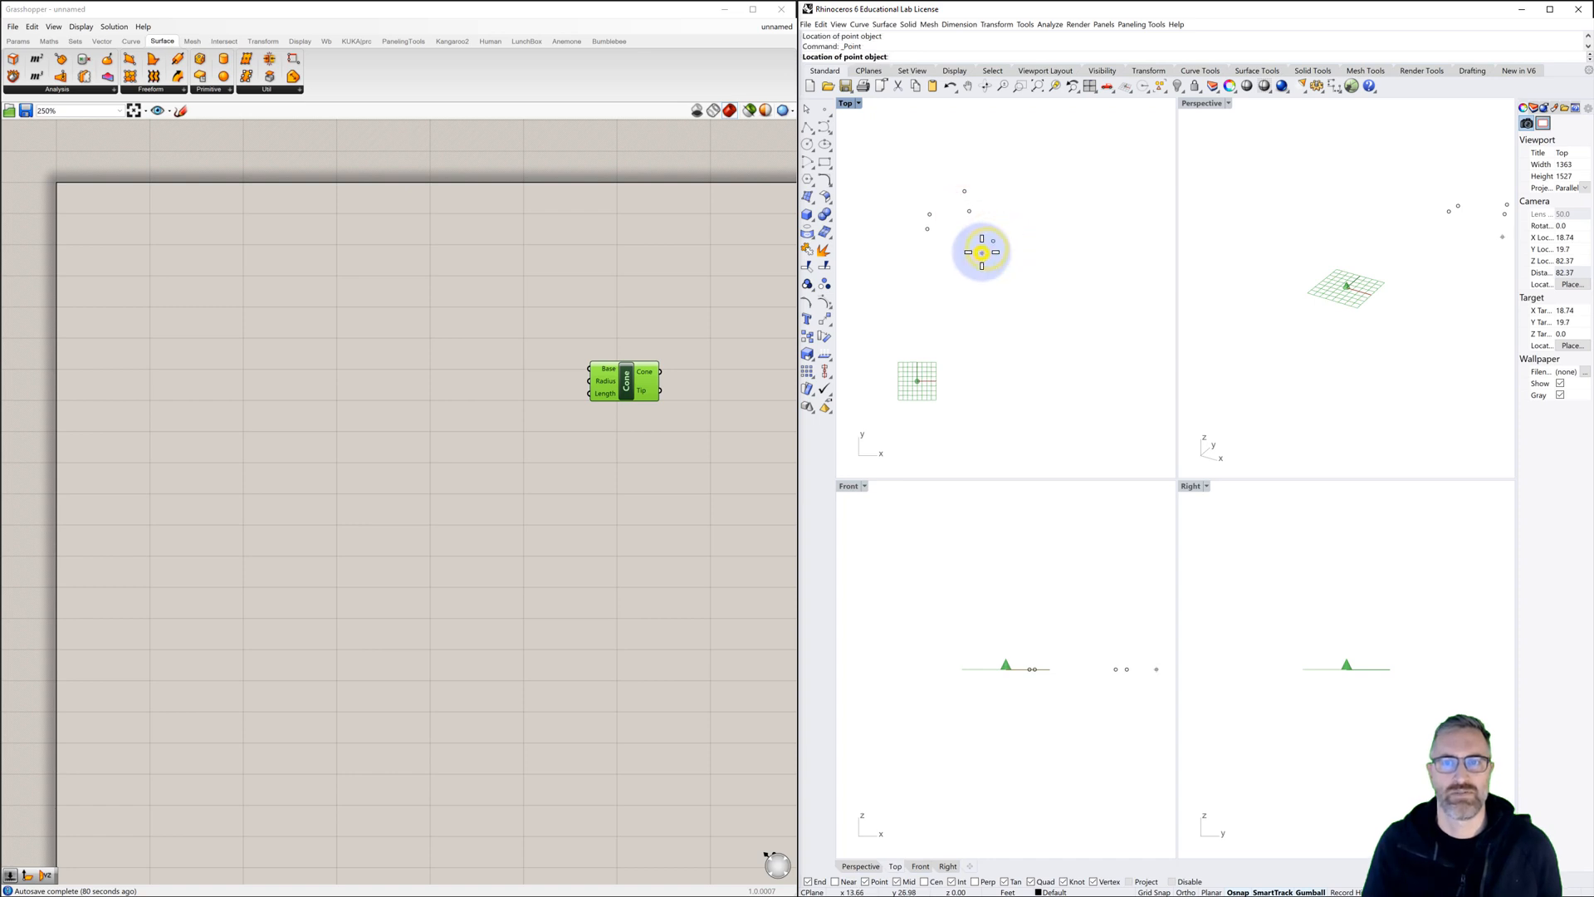
{"action": "left_click", "coordinate": [982, 251]}
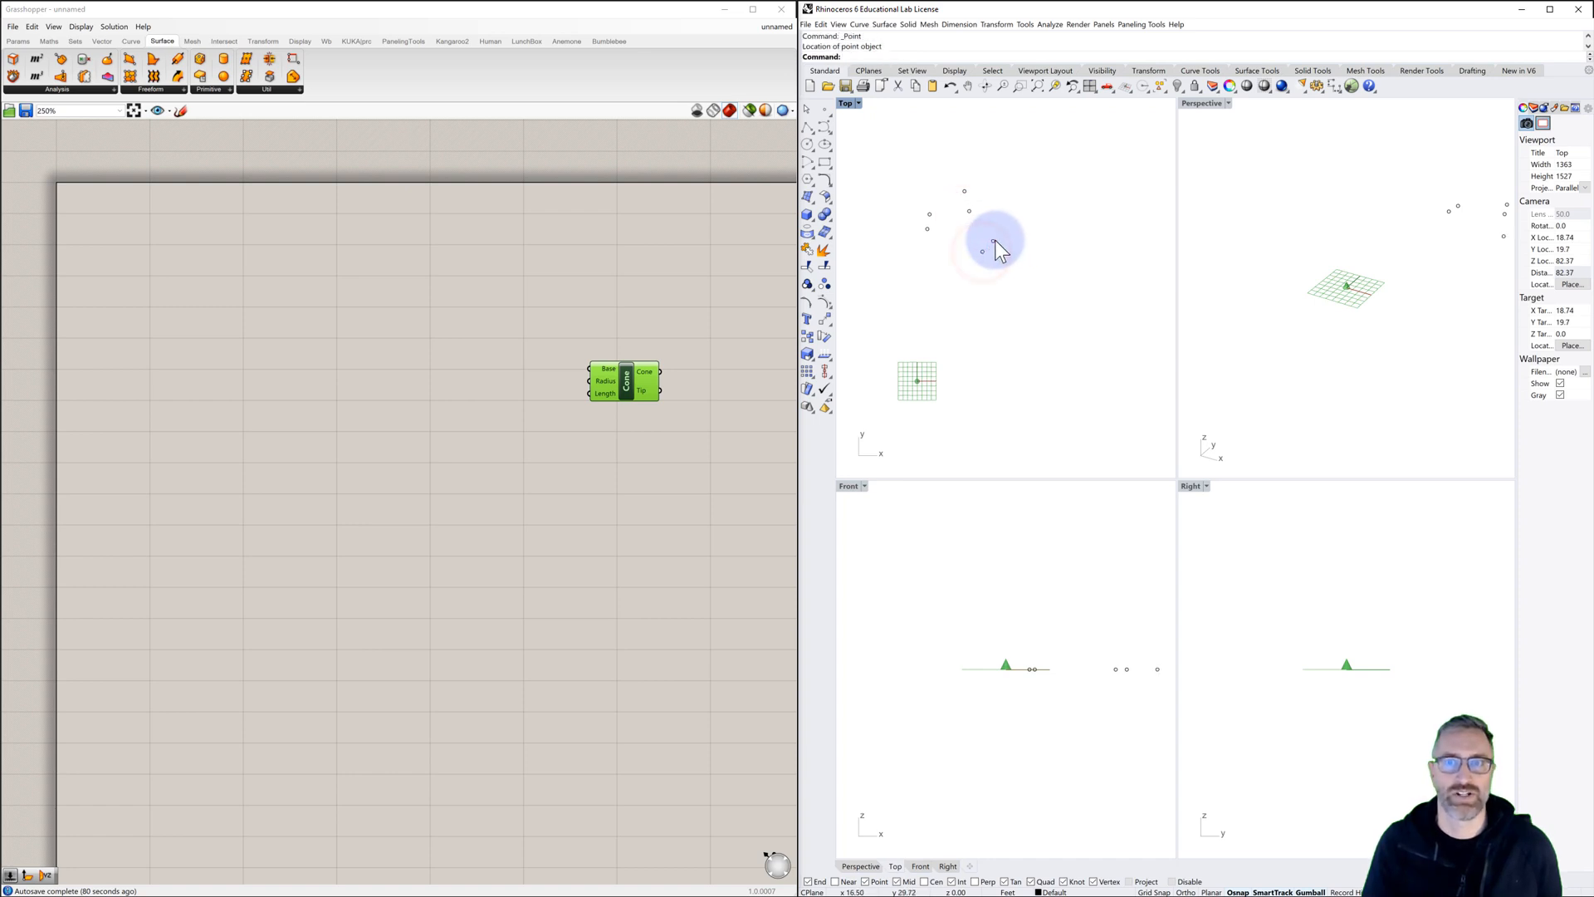
Step: Select one point from each of the three pairs and raise them together vertically in the Front view
{"action": "left_click", "coordinate": [995, 240]}
{"action": "left_click", "coordinate": [970, 213], "text": "shift"}
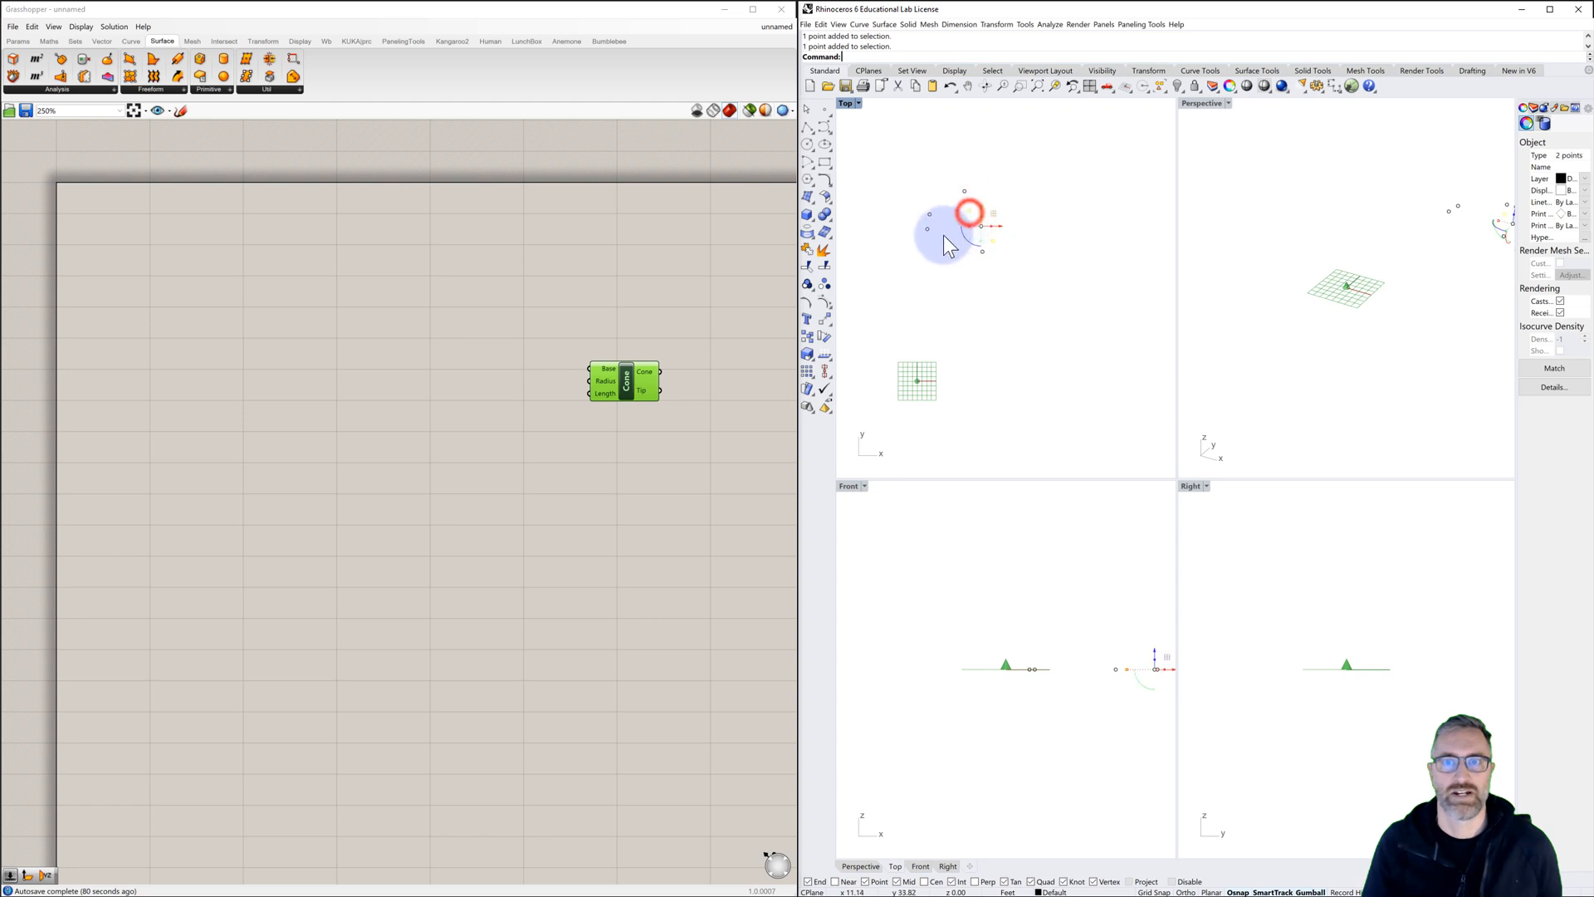
{"action": "left_click", "coordinate": [928, 227], "text": "shift"}
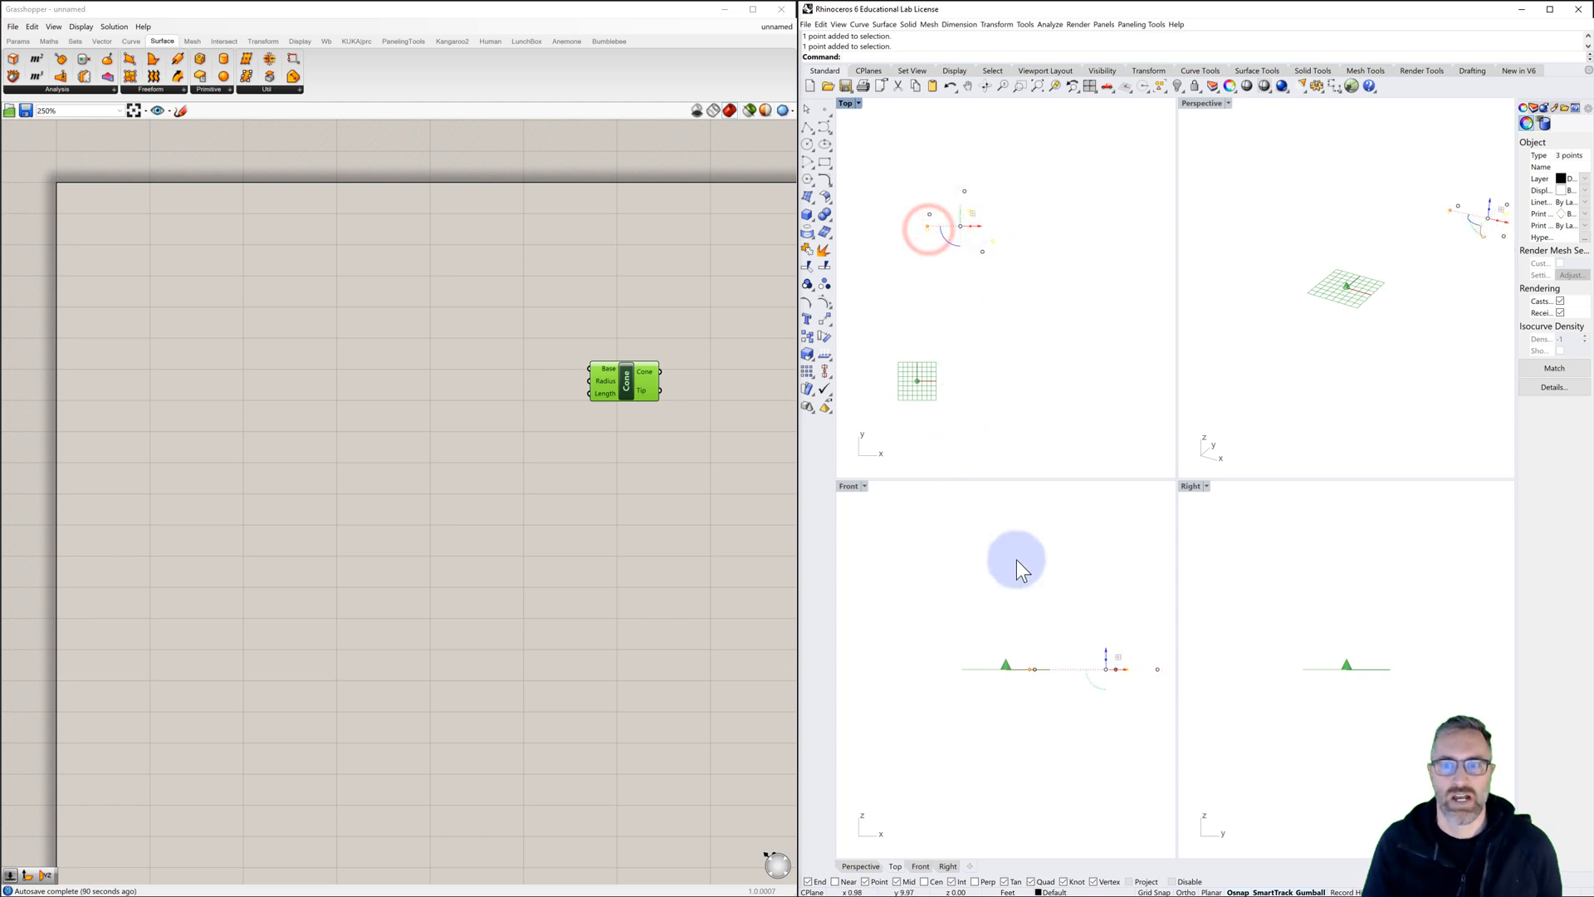
{"action": "right_click_drag", "start_coordinate": [1017, 561], "coordinate": [947, 541]}
{"action": "left_click_drag", "start_coordinate": [1037, 633], "coordinate": [1031, 525]}
{"action": "left_click", "coordinate": [1023, 588]}
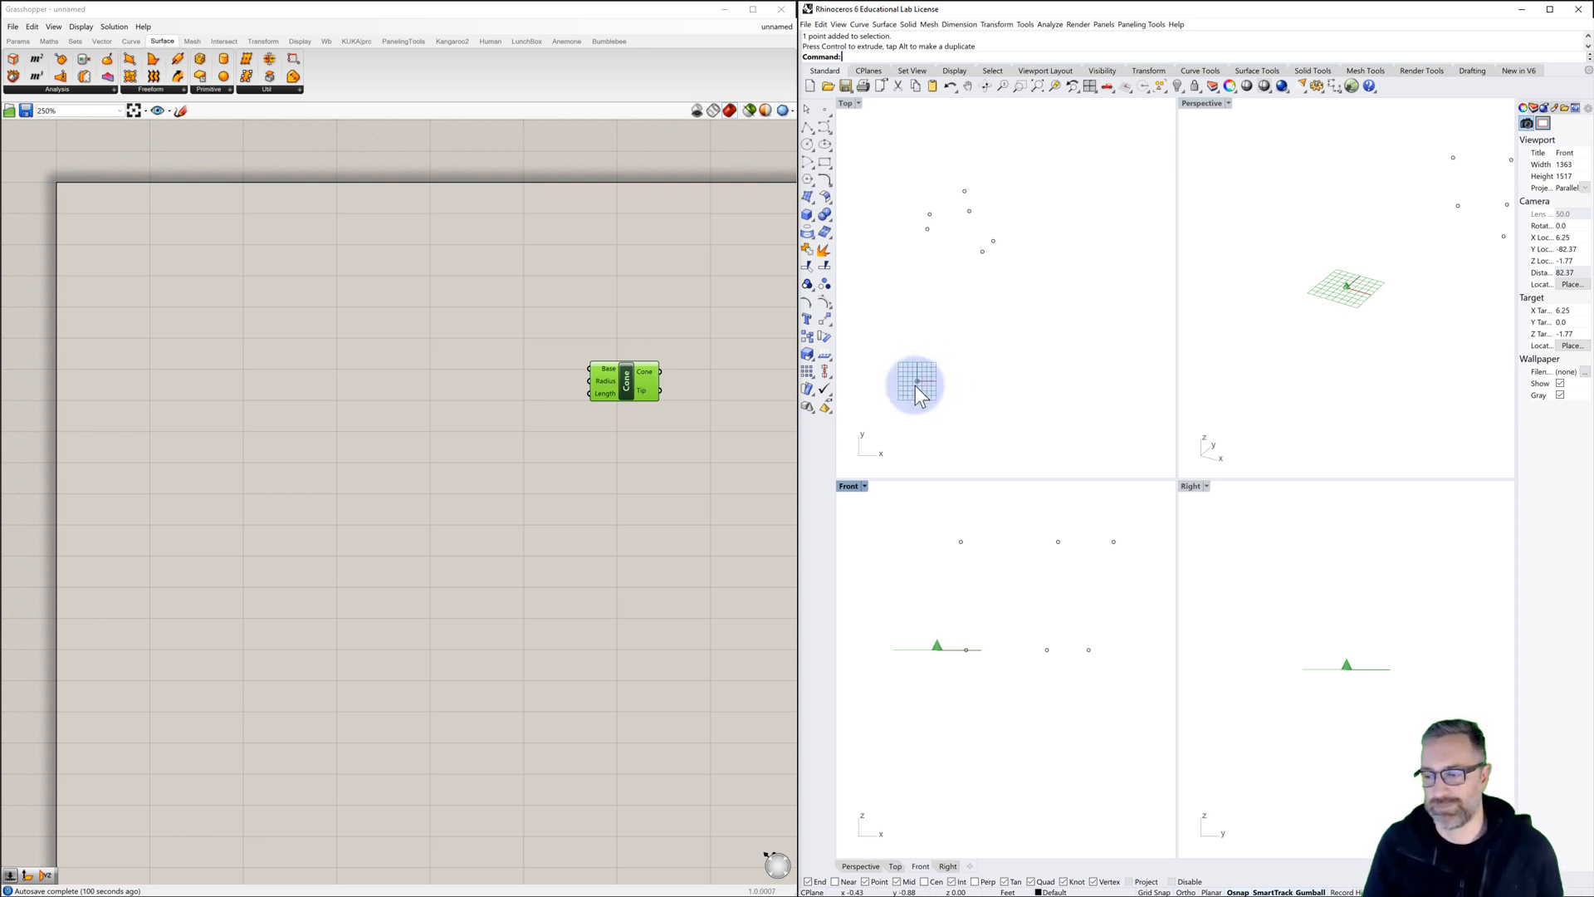
Step: Add a Point parameter to the Grasshopper canvas and duplicate it to get six Point parameters
{"action": "double_click", "coordinate": [126, 296]}
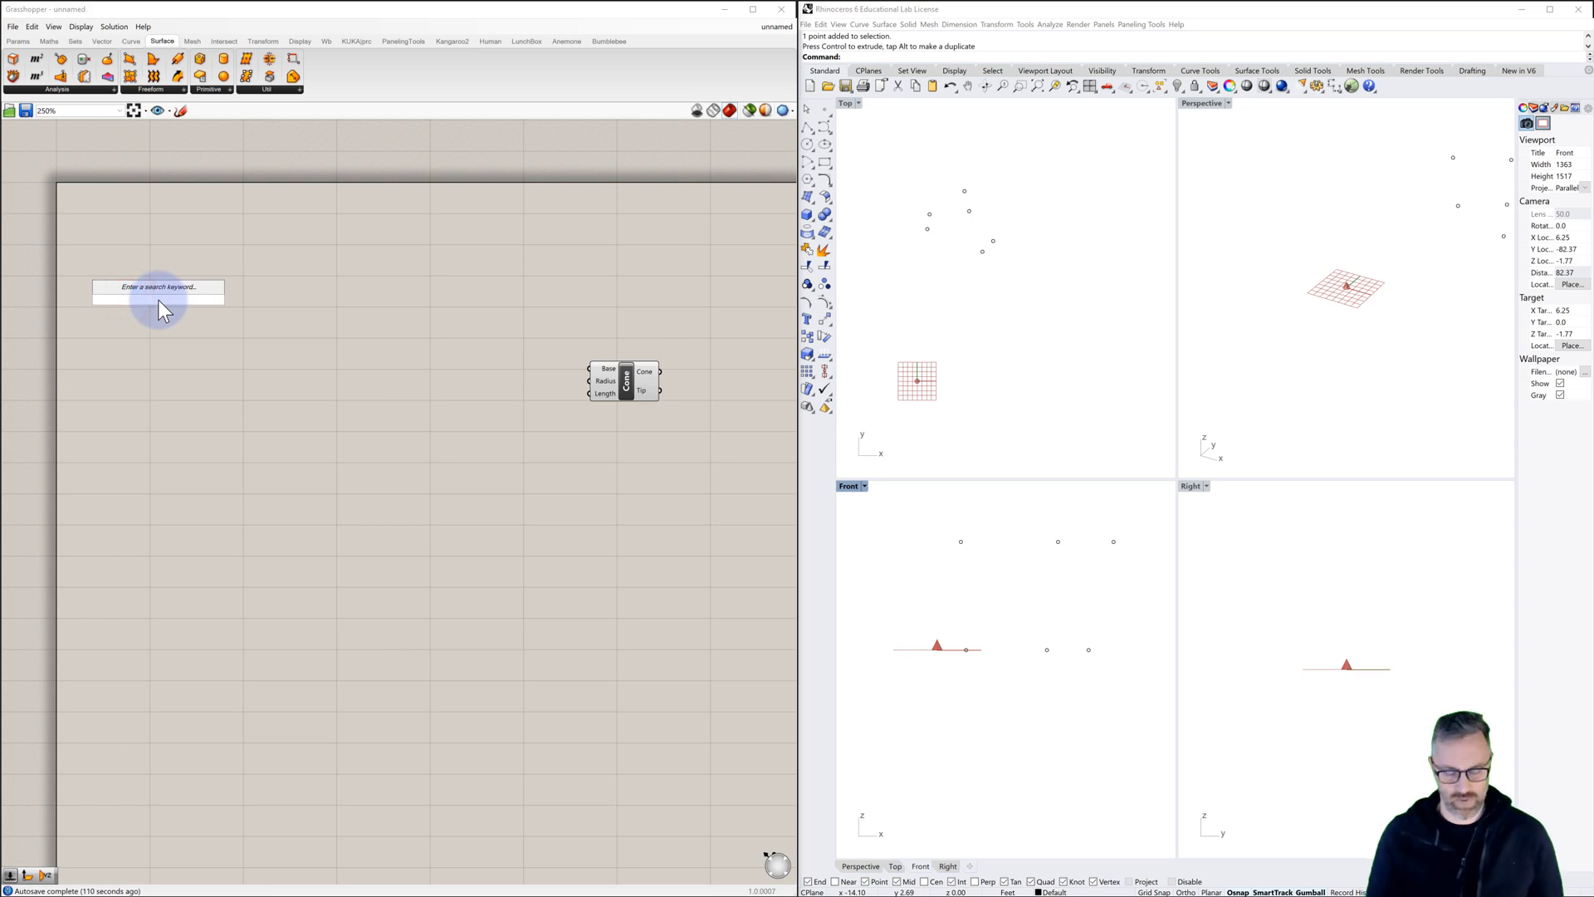
{"action": "type", "text": "point"}
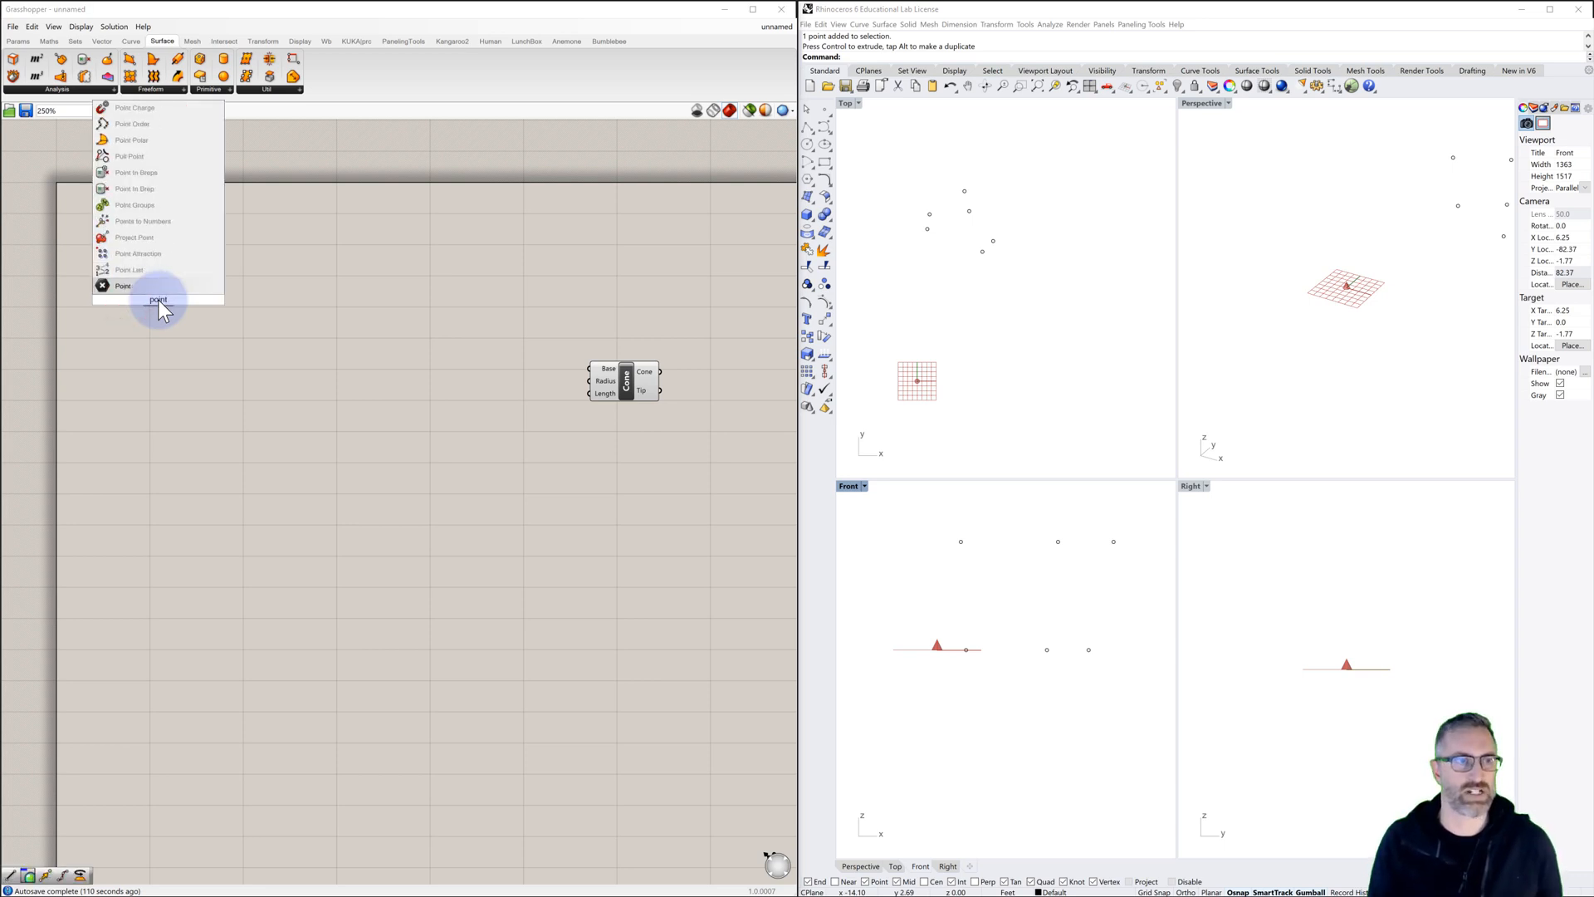
{"action": "key", "text": "Return"}
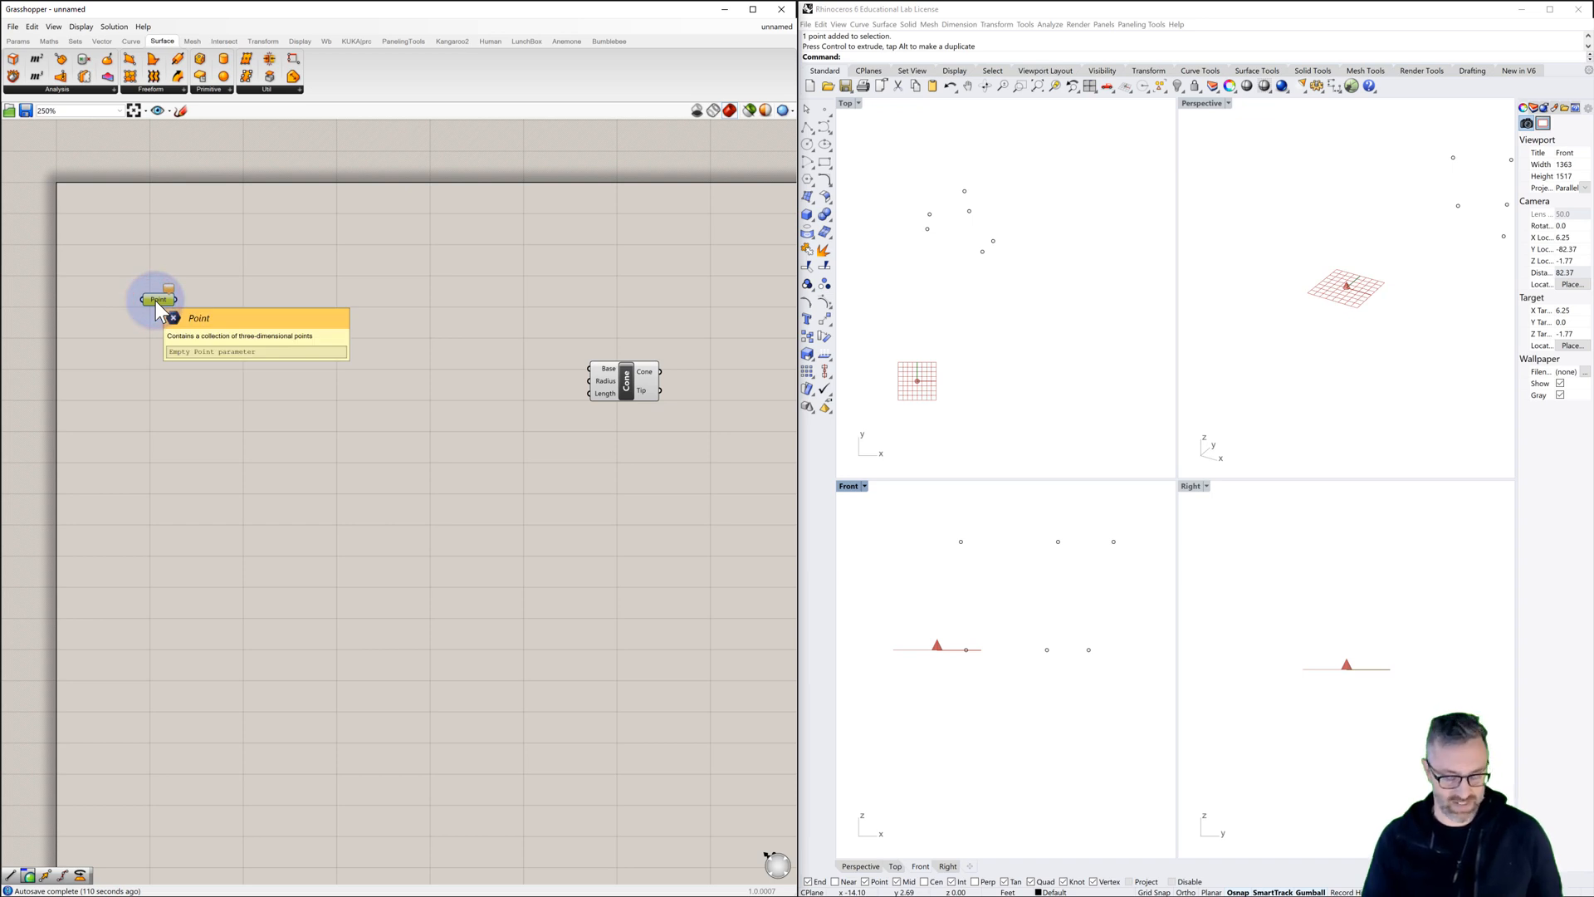
{"action": "key", "text": "ctrl+c"}
{"action": "key", "text": "ctrl+v"}
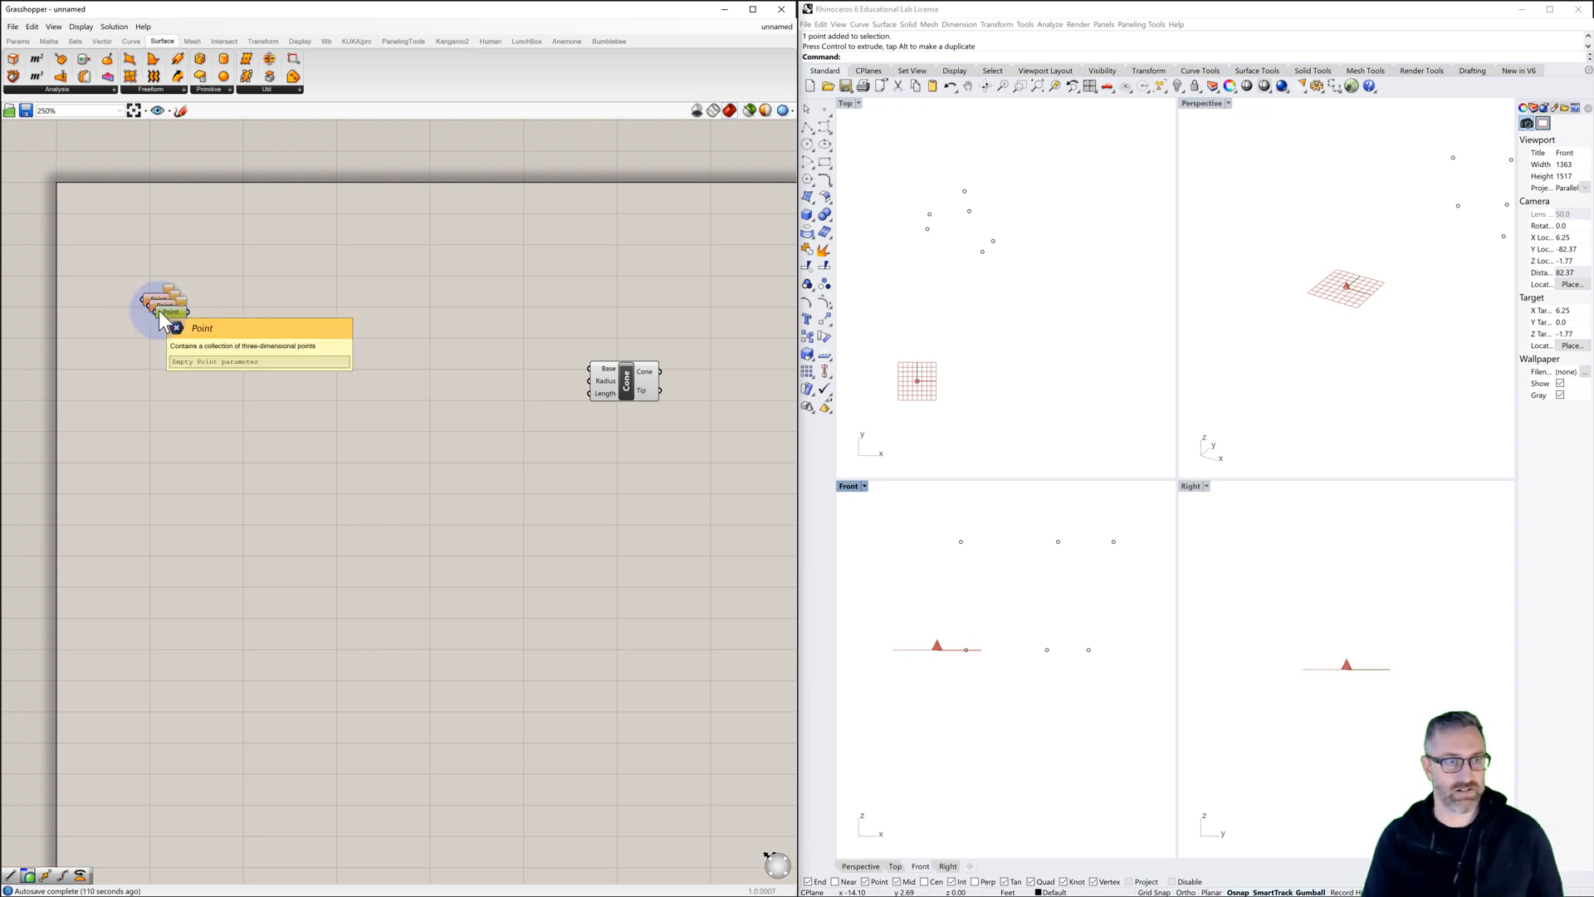
{"action": "key", "text": "ctrl+v"}
{"action": "key", "text": "ctrl+v"}
Step: Arrange the six Point parameters into three stacked pairs, spaced apart in a column ahead of the Cone component
{"action": "left_click_drag", "start_coordinate": [240, 371], "coordinate": [164, 390]}
{"action": "left_click", "coordinate": [190, 503]}
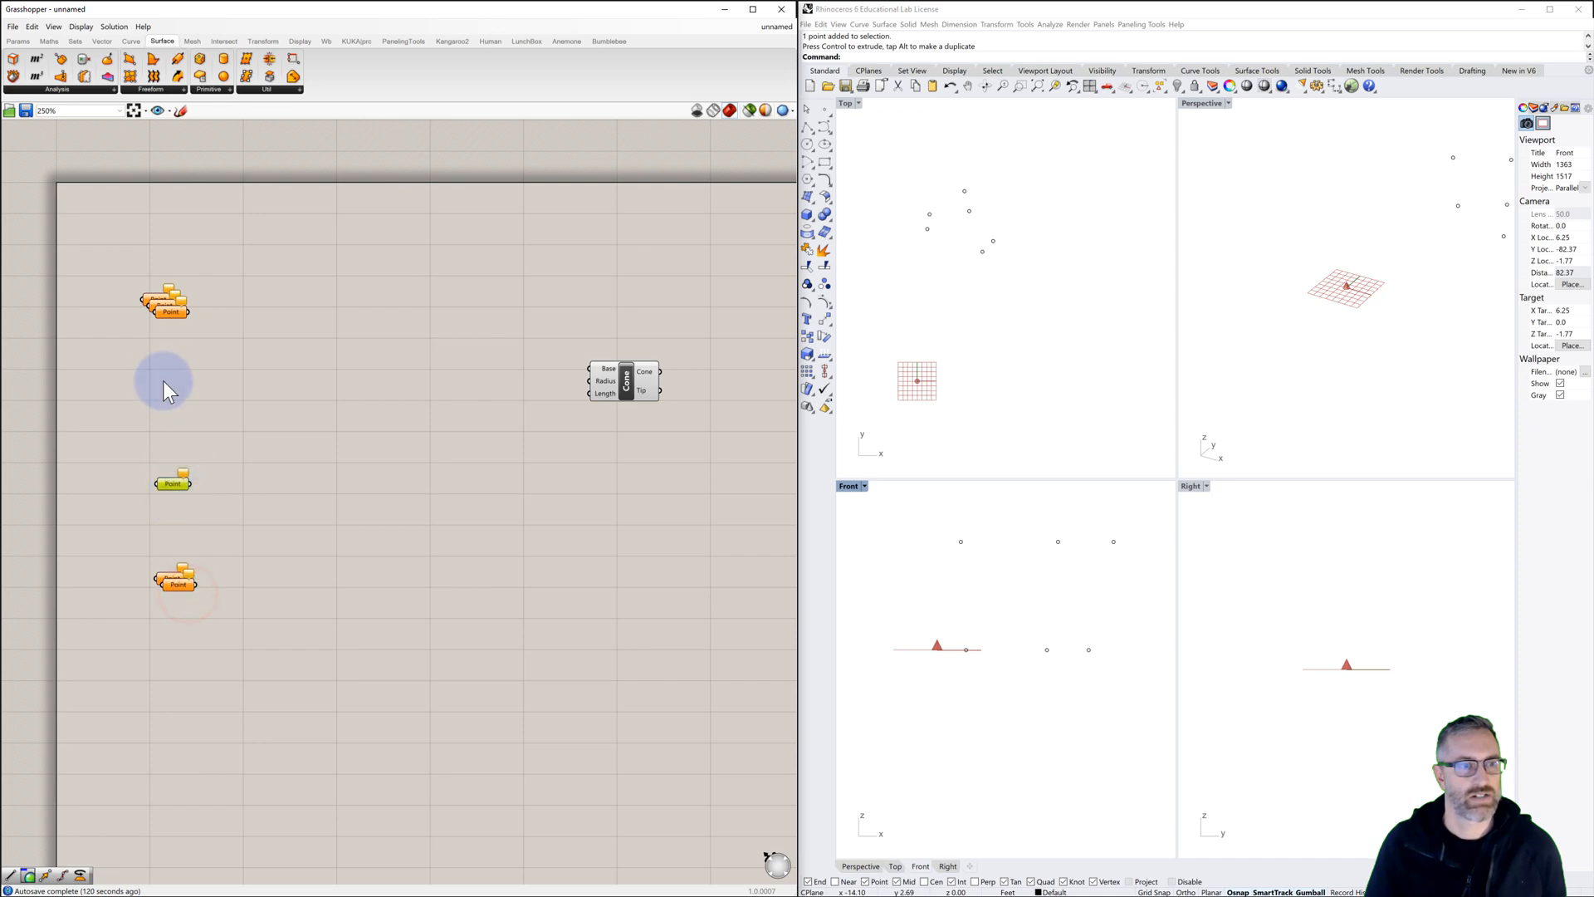
{"action": "left_click_drag", "start_coordinate": [163, 324], "coordinate": [157, 402]}
{"action": "left_click_drag", "start_coordinate": [168, 311], "coordinate": [174, 463]}
{"action": "left_click", "coordinate": [171, 307]}
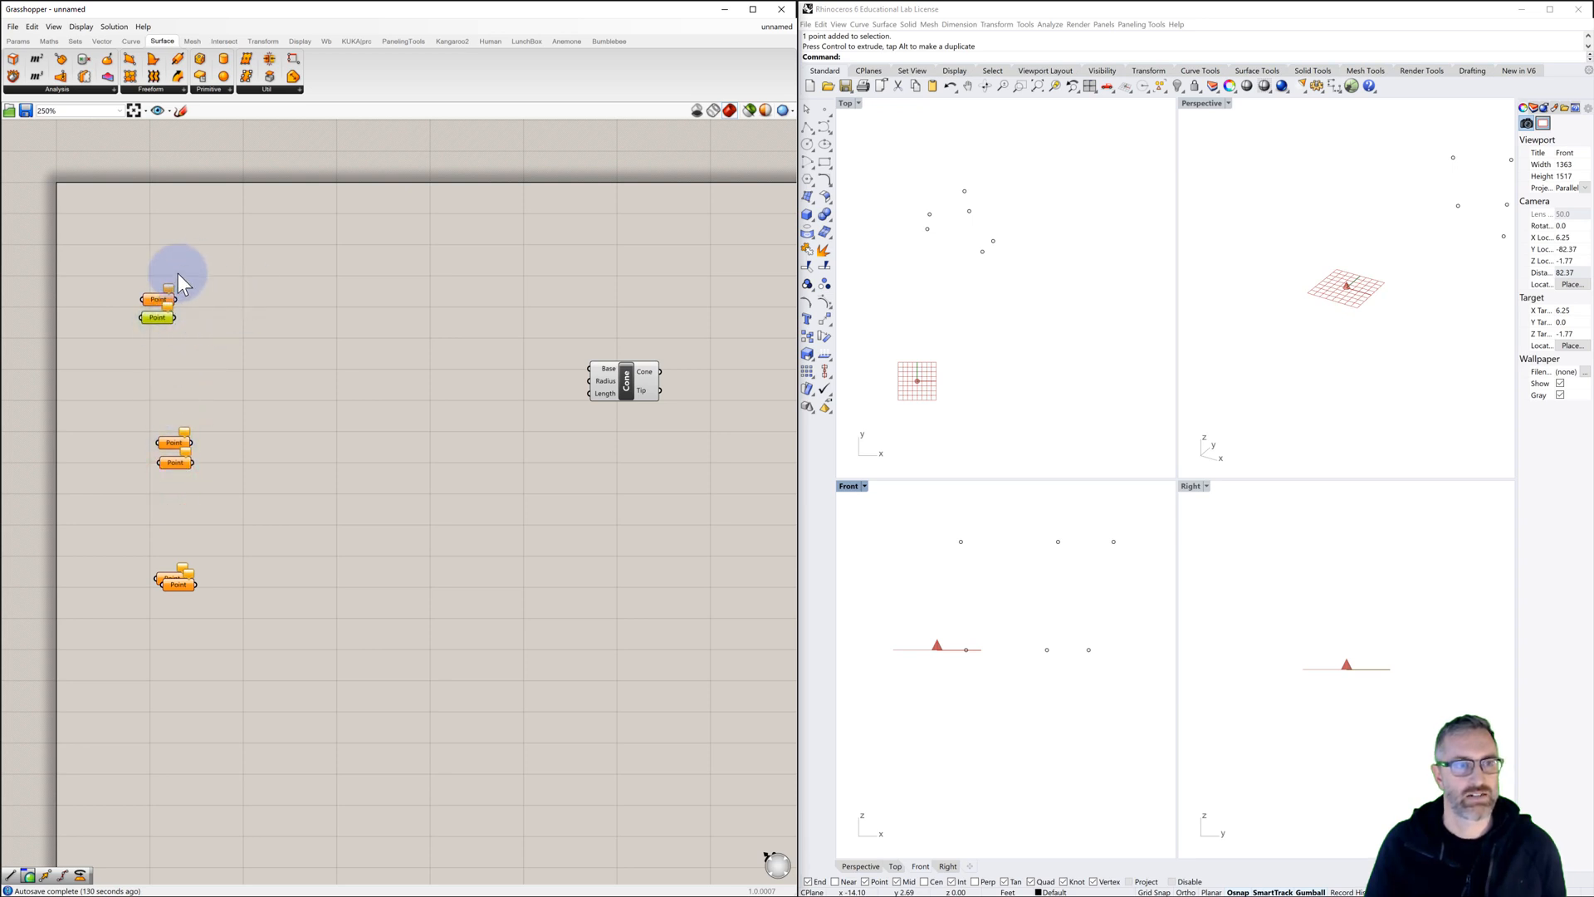
{"action": "left_click", "coordinate": [183, 586]}
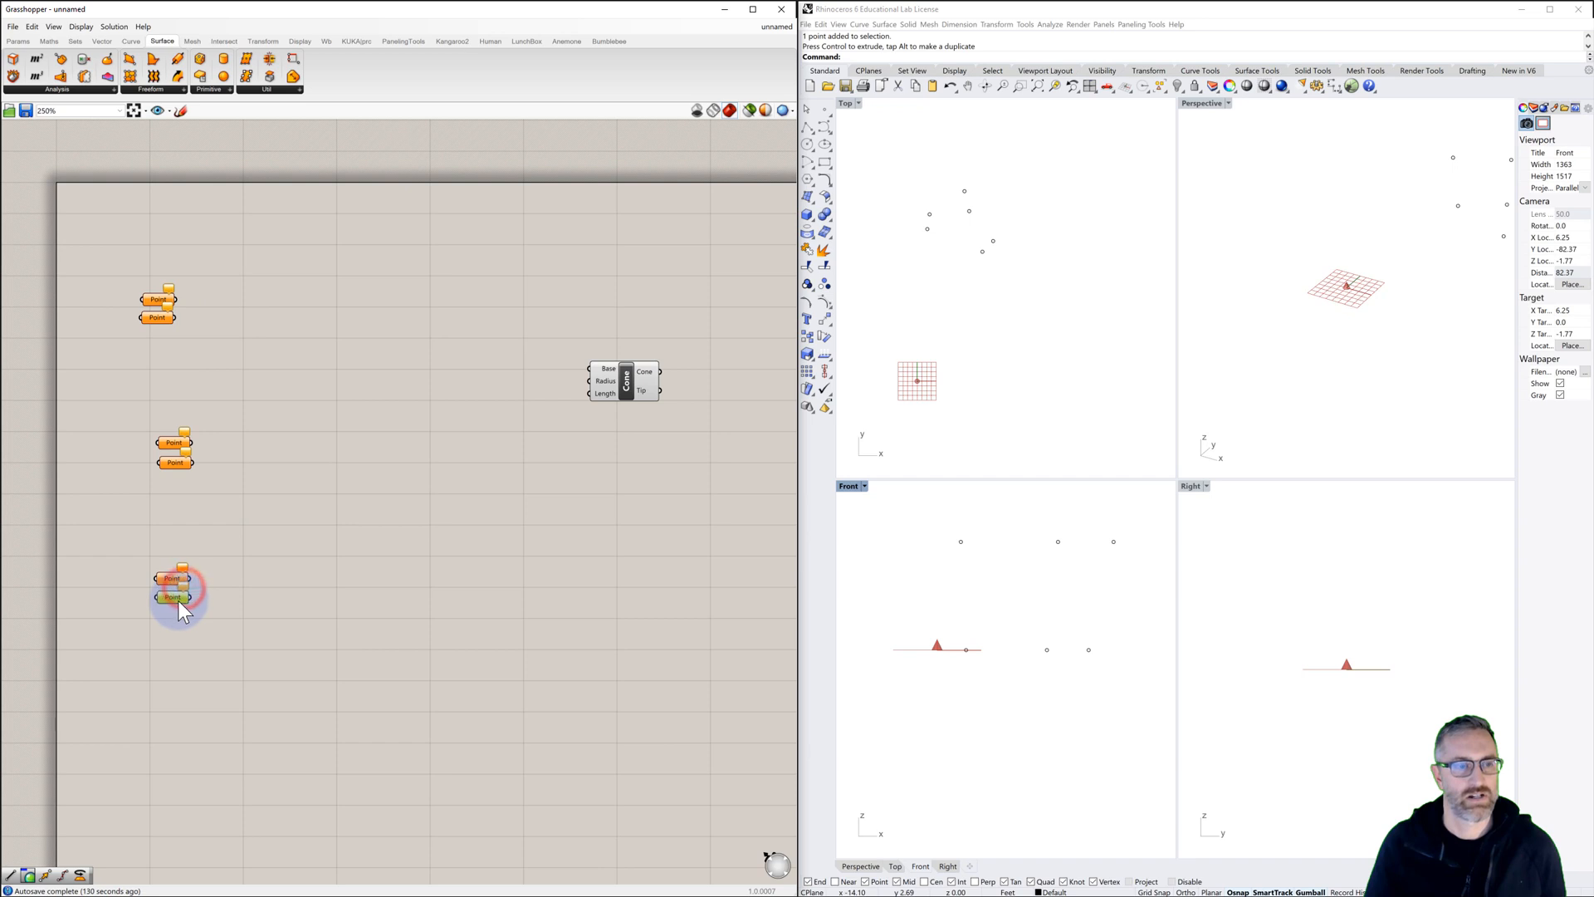
{"action": "left_click_drag", "start_coordinate": [171, 595], "coordinate": [150, 609]}
{"action": "left_click_drag", "start_coordinate": [164, 579], "coordinate": [158, 663]}
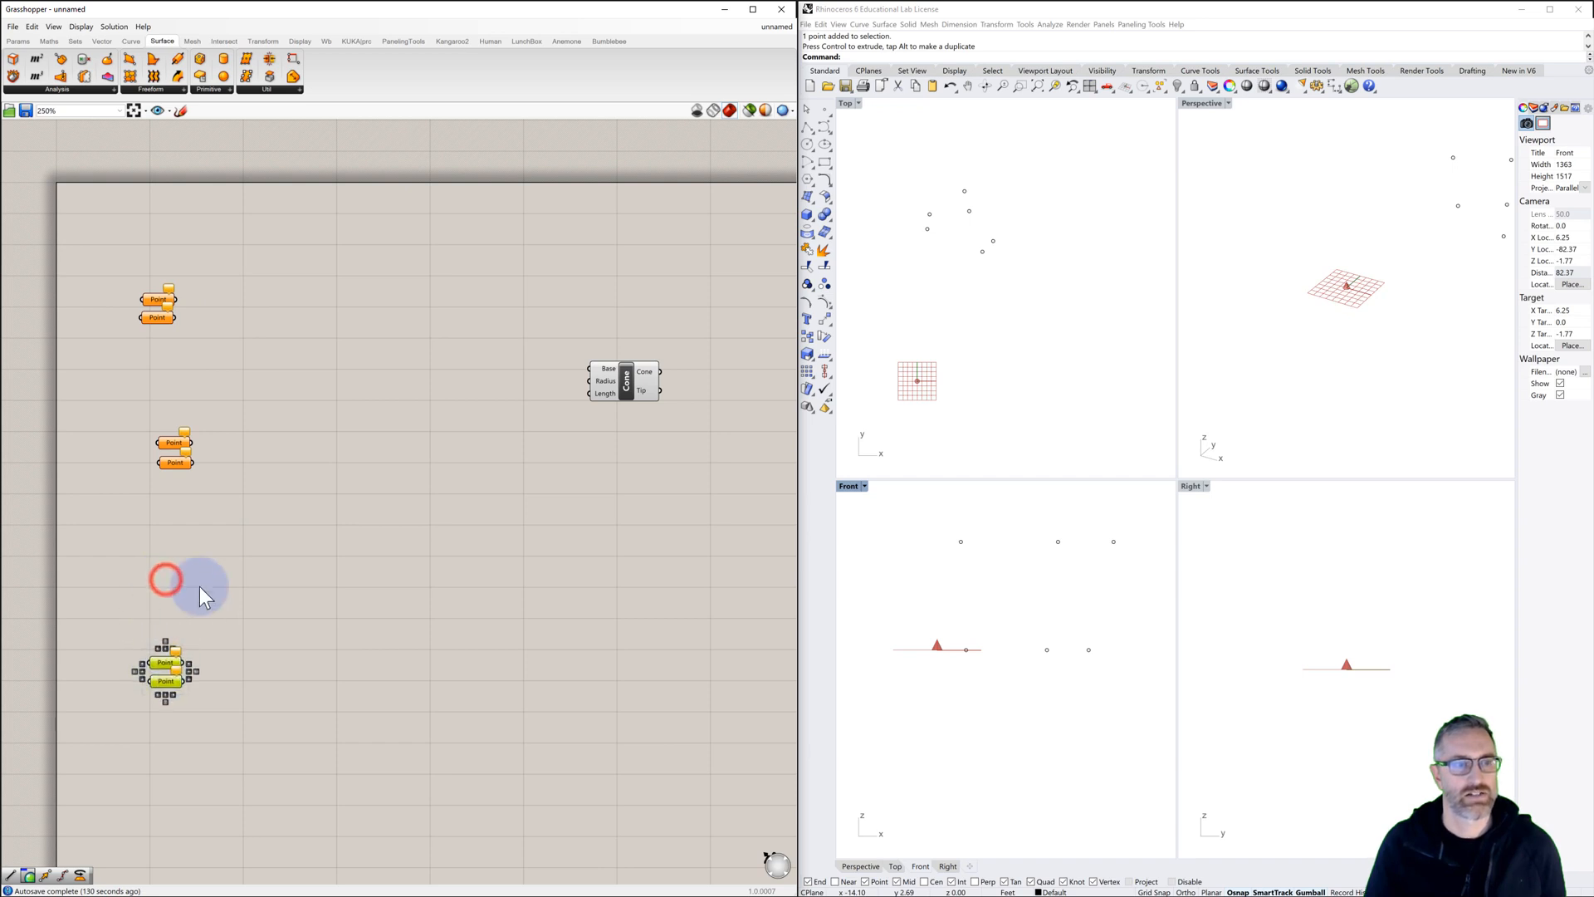
{"action": "left_click_drag", "start_coordinate": [216, 404], "coordinate": [163, 495]}
{"action": "left_click", "coordinate": [201, 435]}
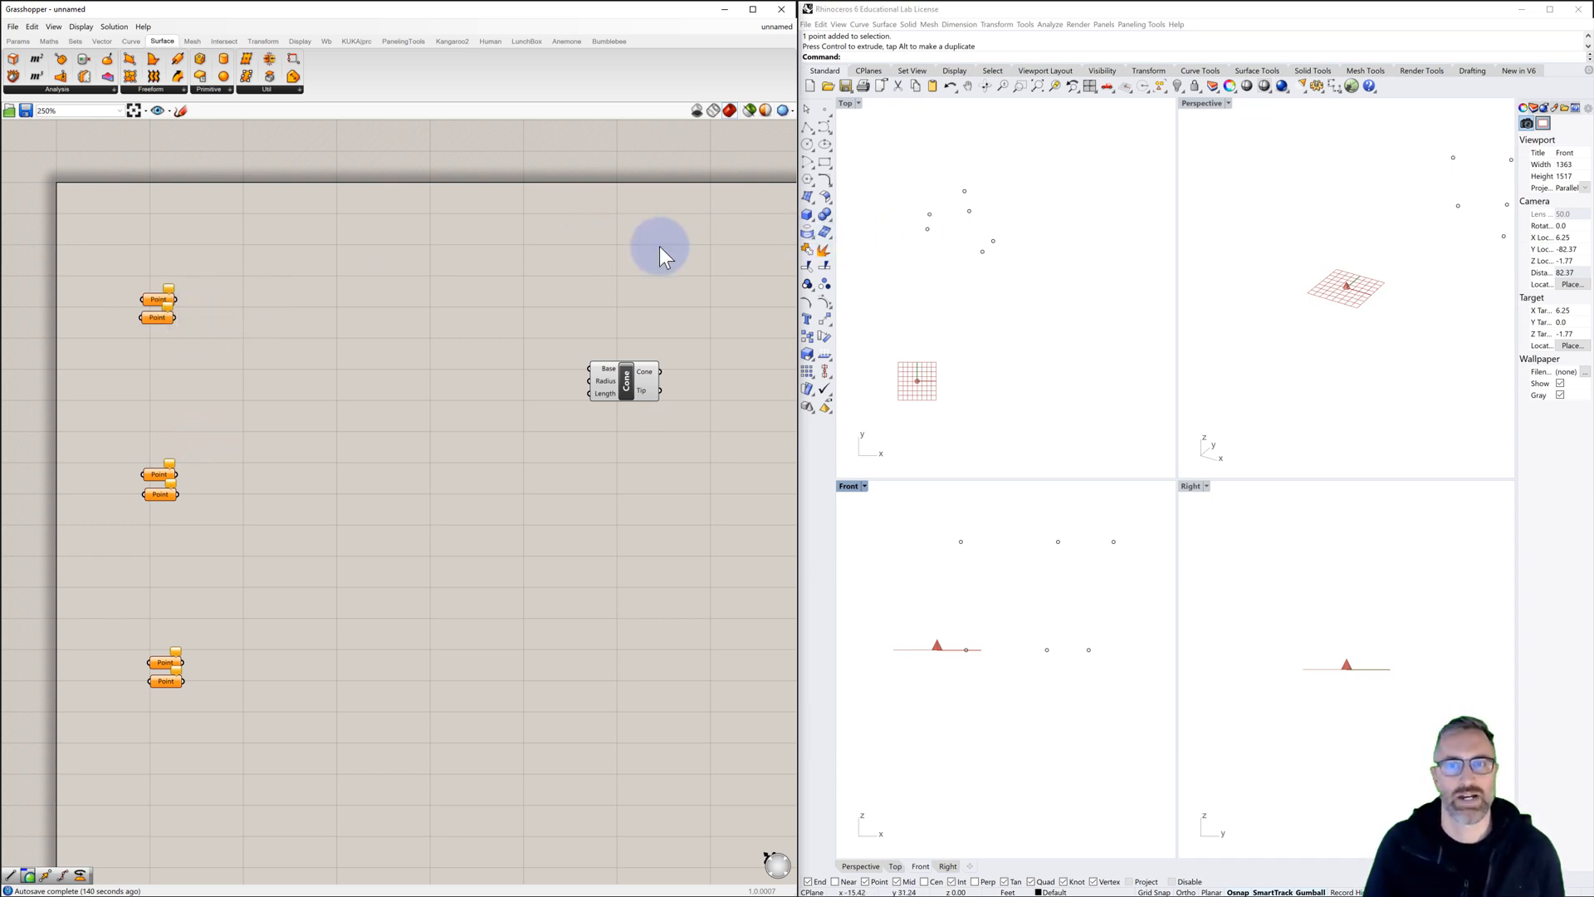
Step: Reference the first Rhino point pair in the uppermost Point parameters: raised point in the lower parameter, ground point in the upper one
{"action": "right_click", "coordinate": [156, 315]}
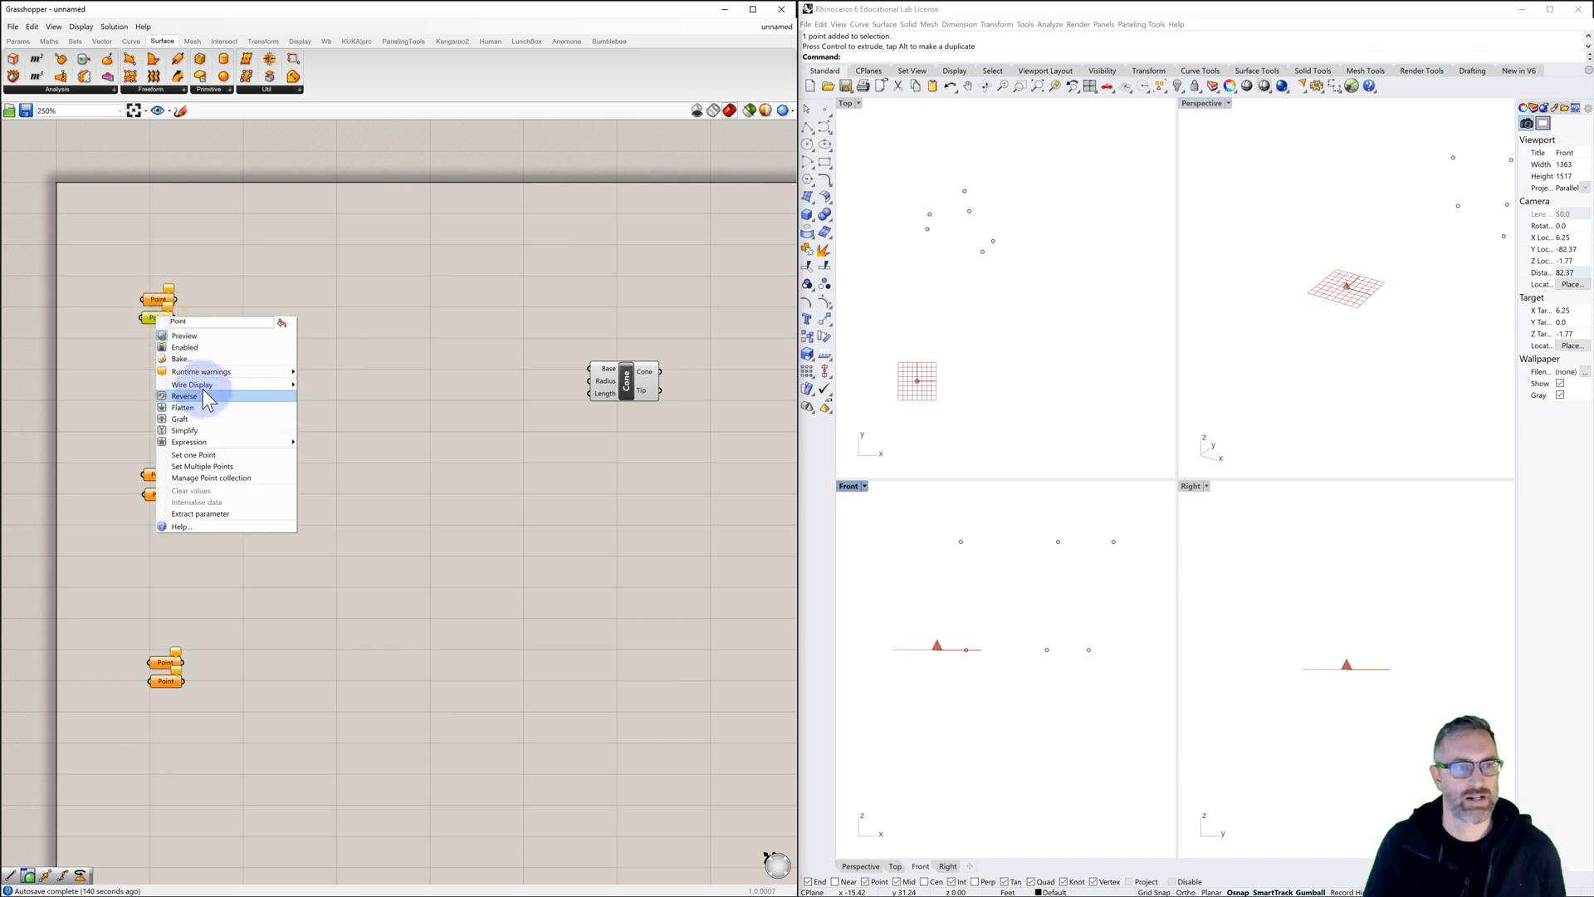
{"action": "left_click", "coordinate": [205, 454]}
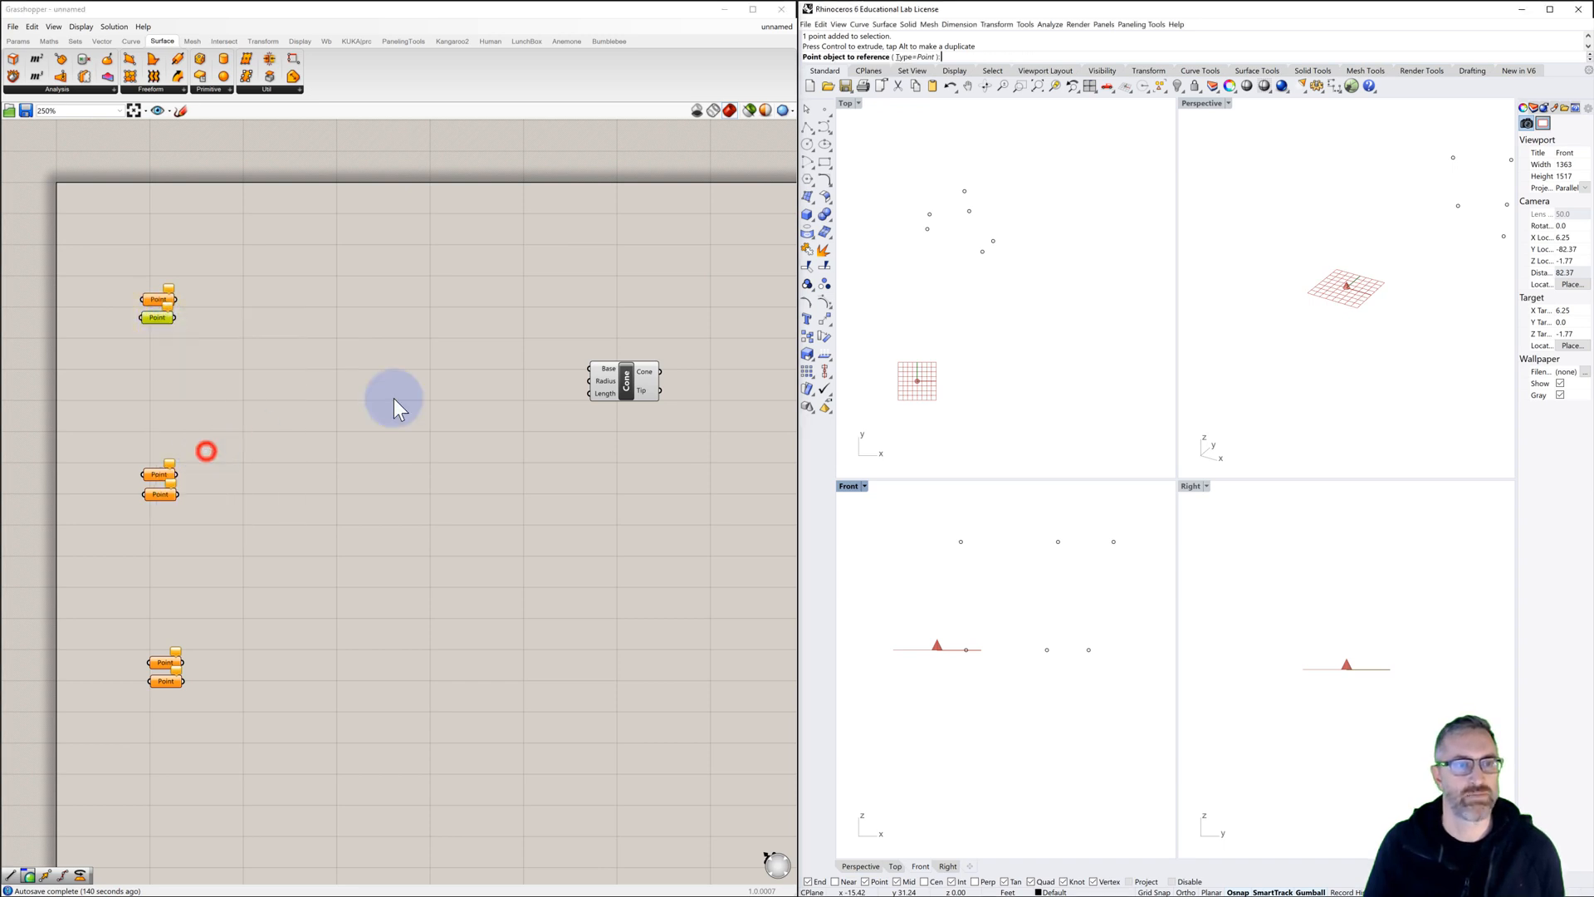
{"action": "left_click", "coordinate": [928, 228]}
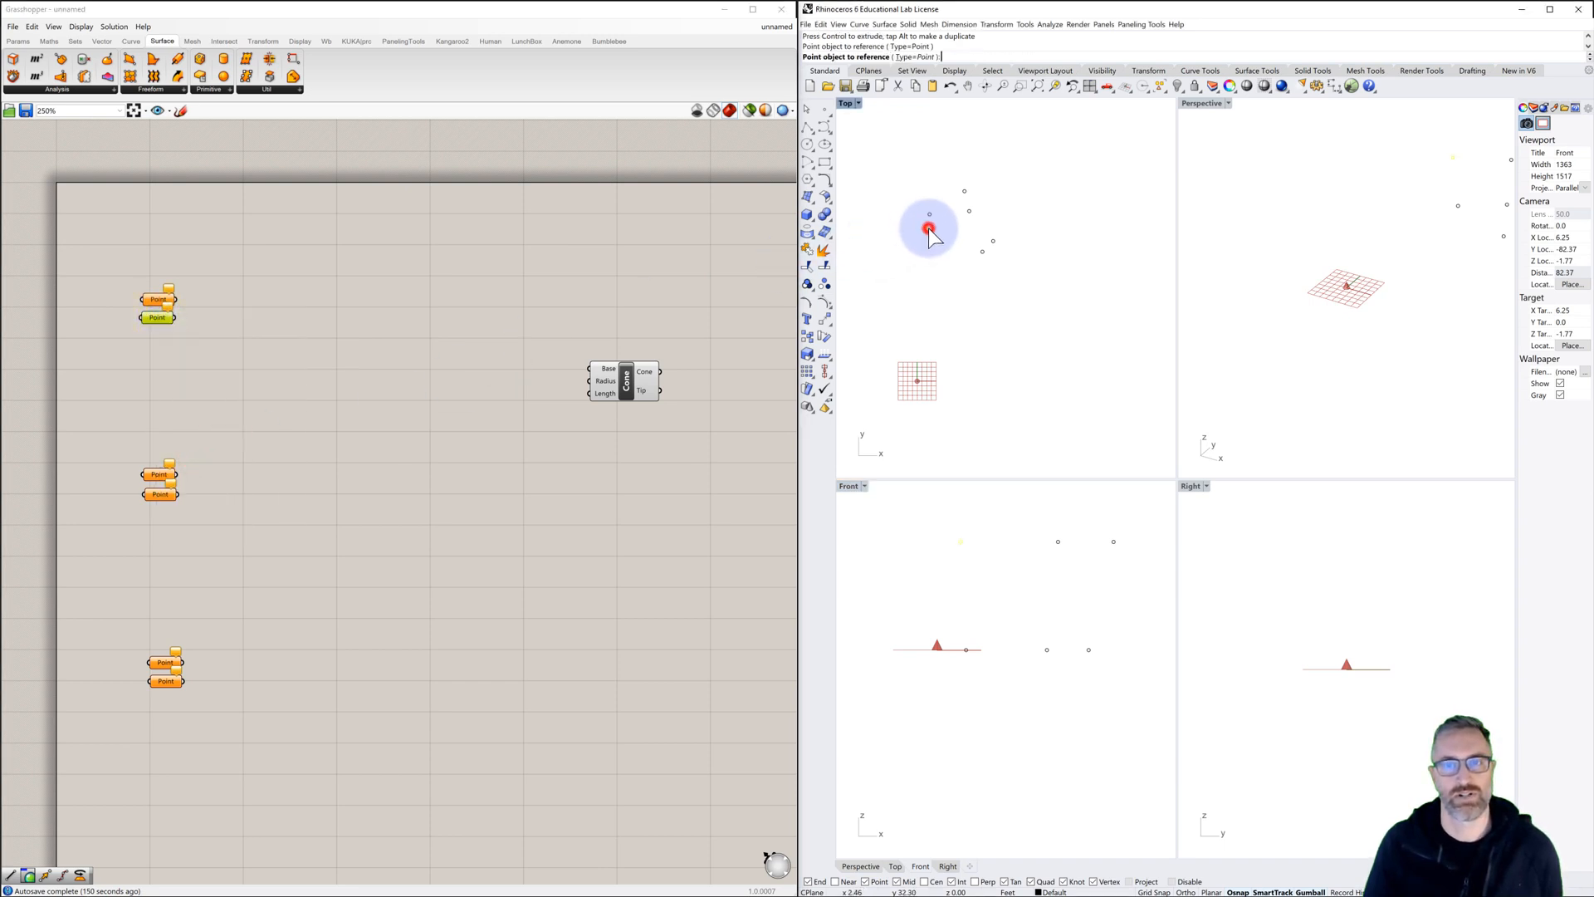
{"action": "right_click", "coordinate": [159, 300]}
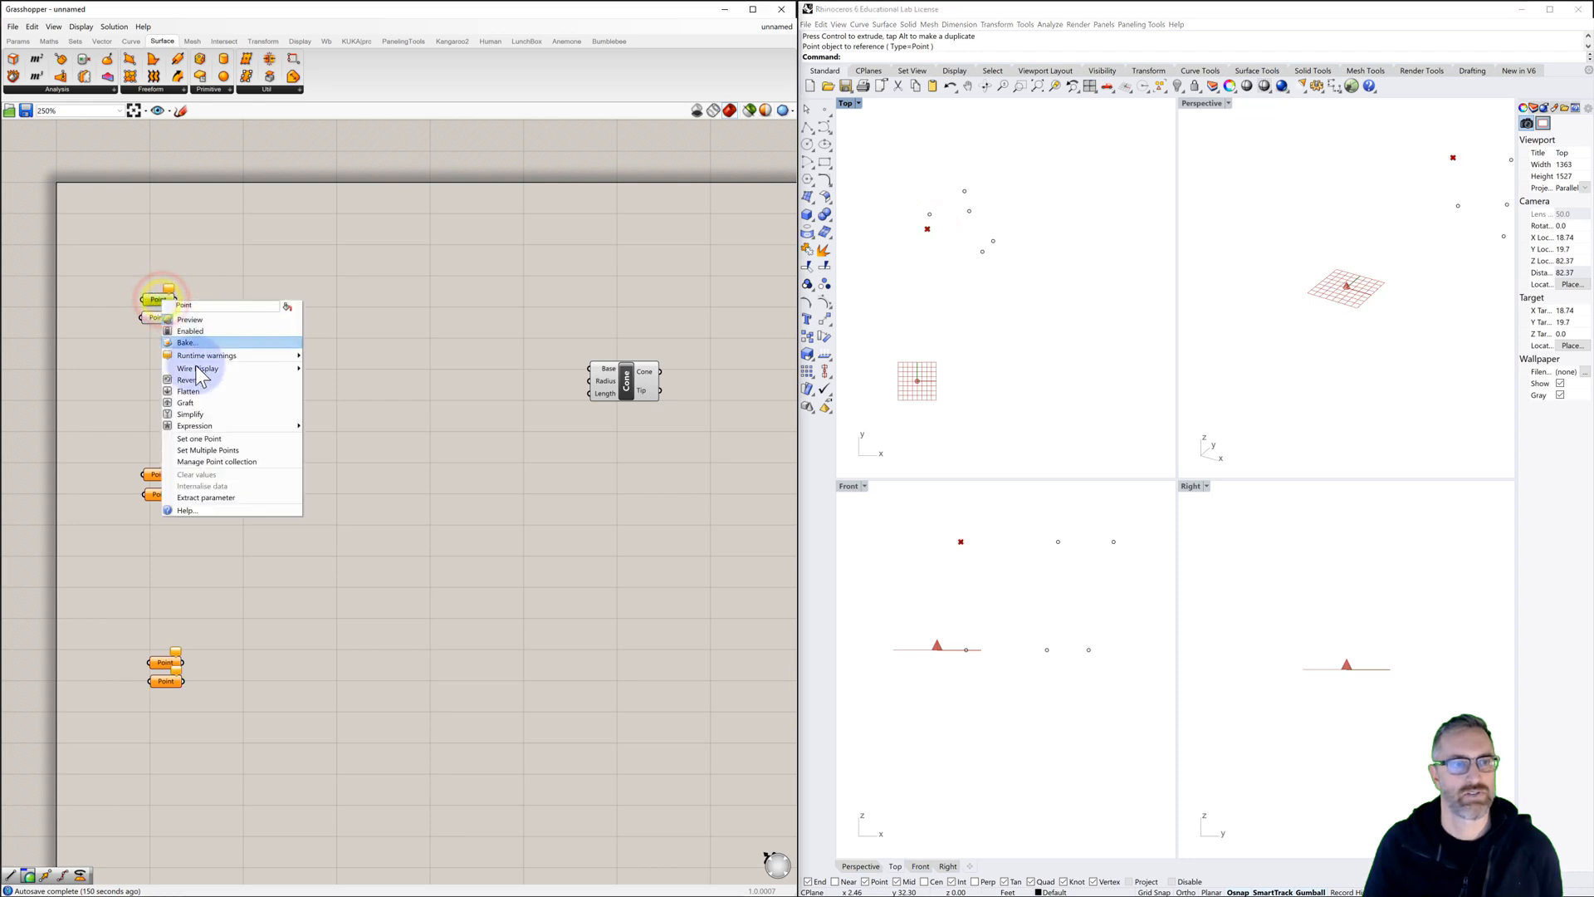
{"action": "left_click", "coordinate": [200, 439]}
{"action": "left_click", "coordinate": [930, 213]}
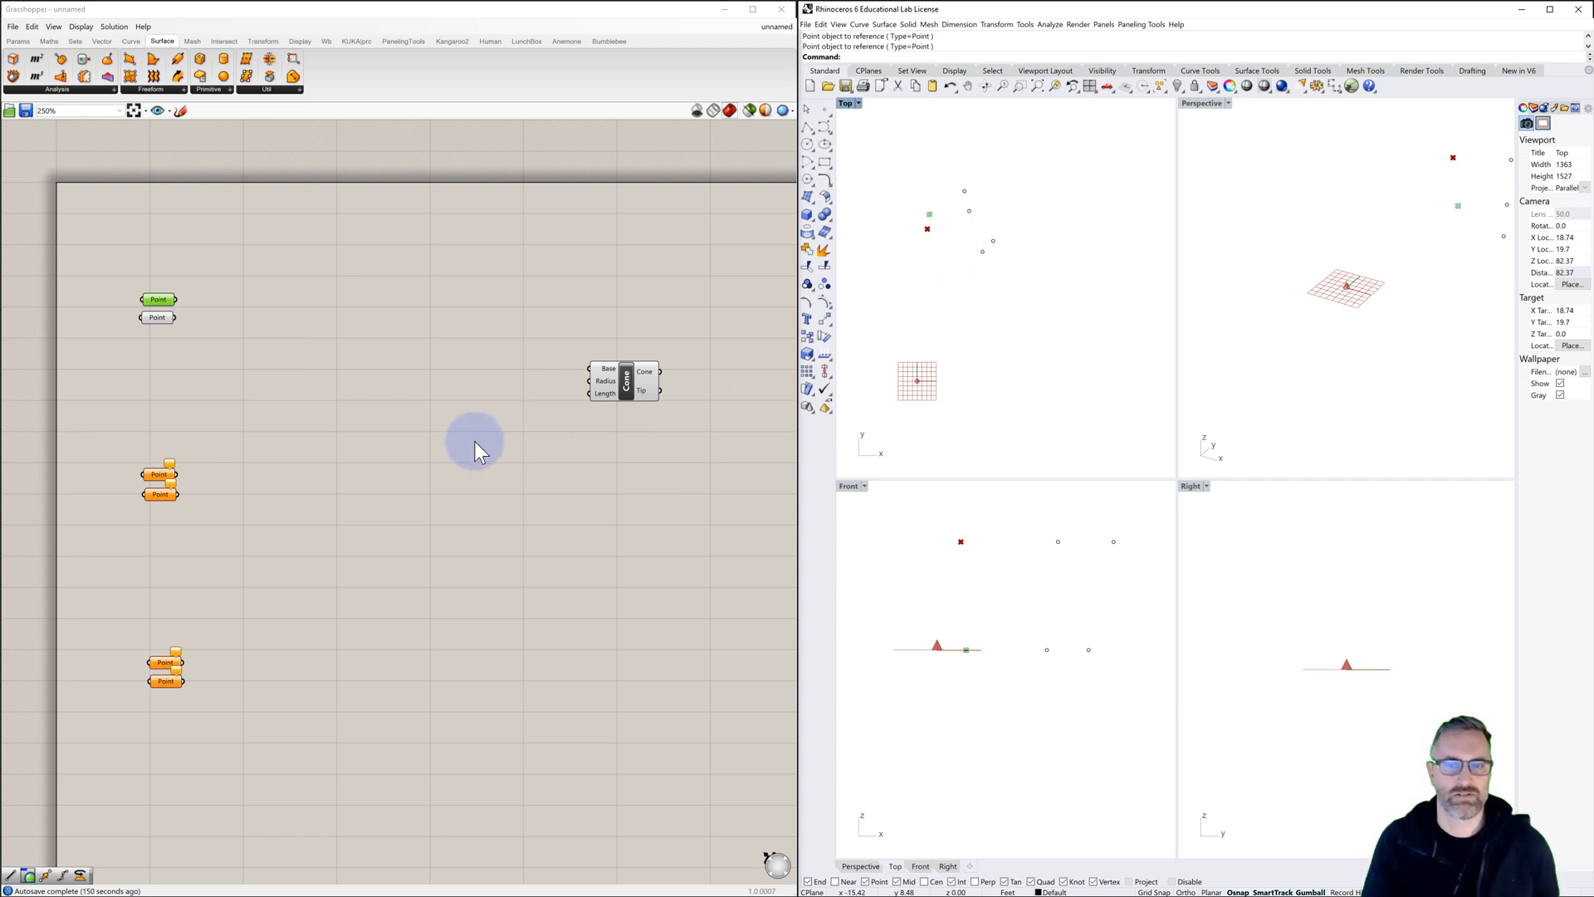
{"action": "left_click", "coordinate": [317, 425]}
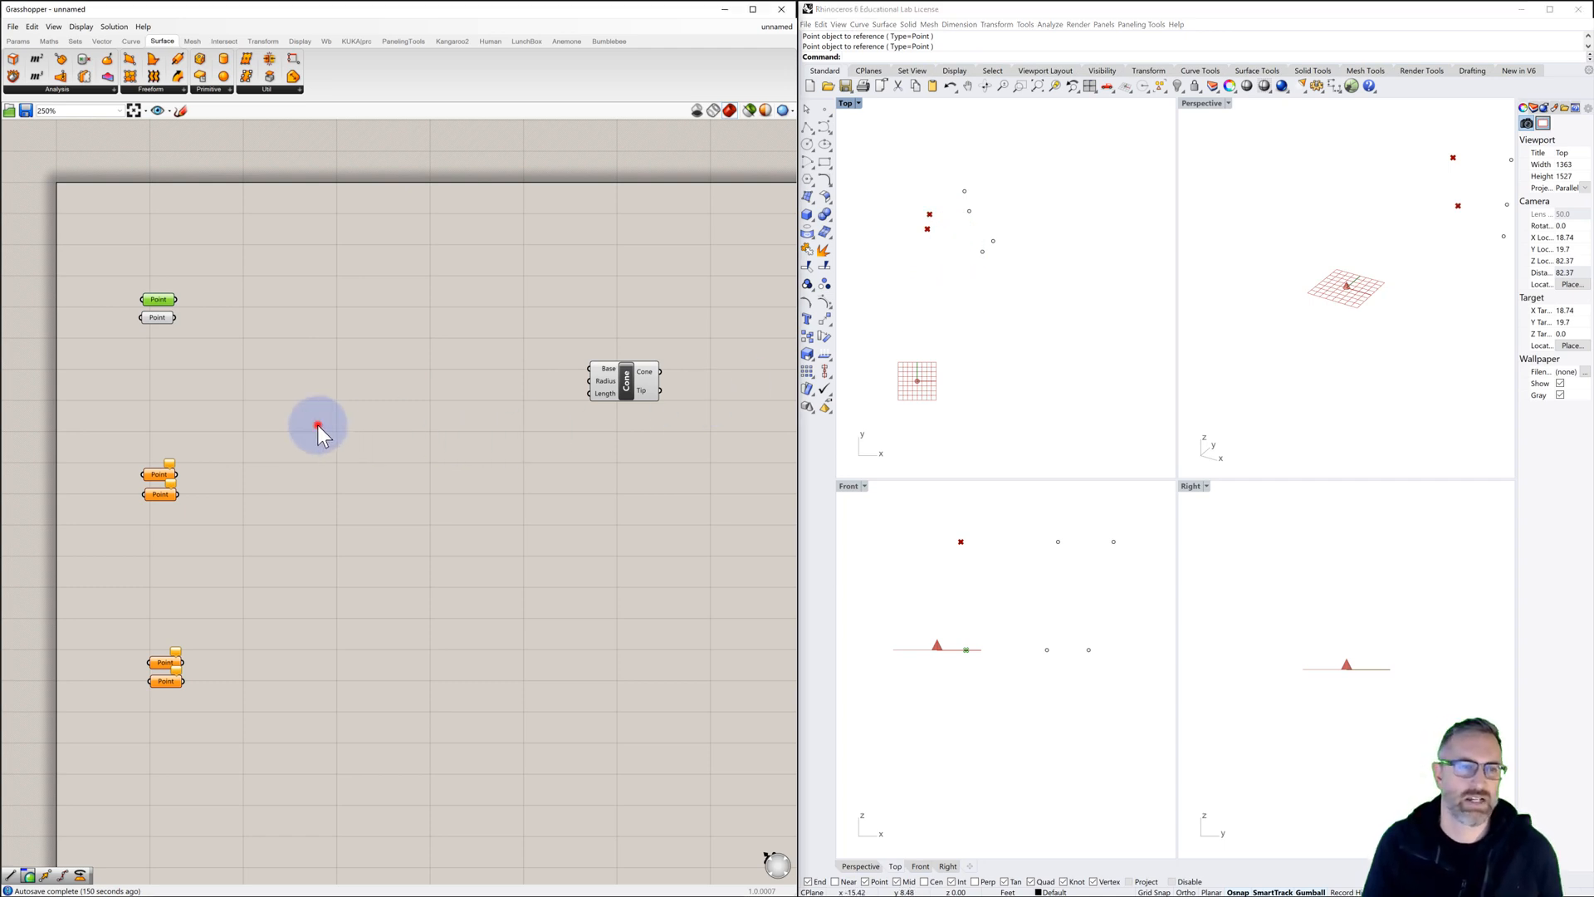
Step: Reference the second Rhino point pair in the middle Point parameters: ground point in the lower parameter, raised point in the upper one
{"action": "right_click", "coordinate": [159, 496]}
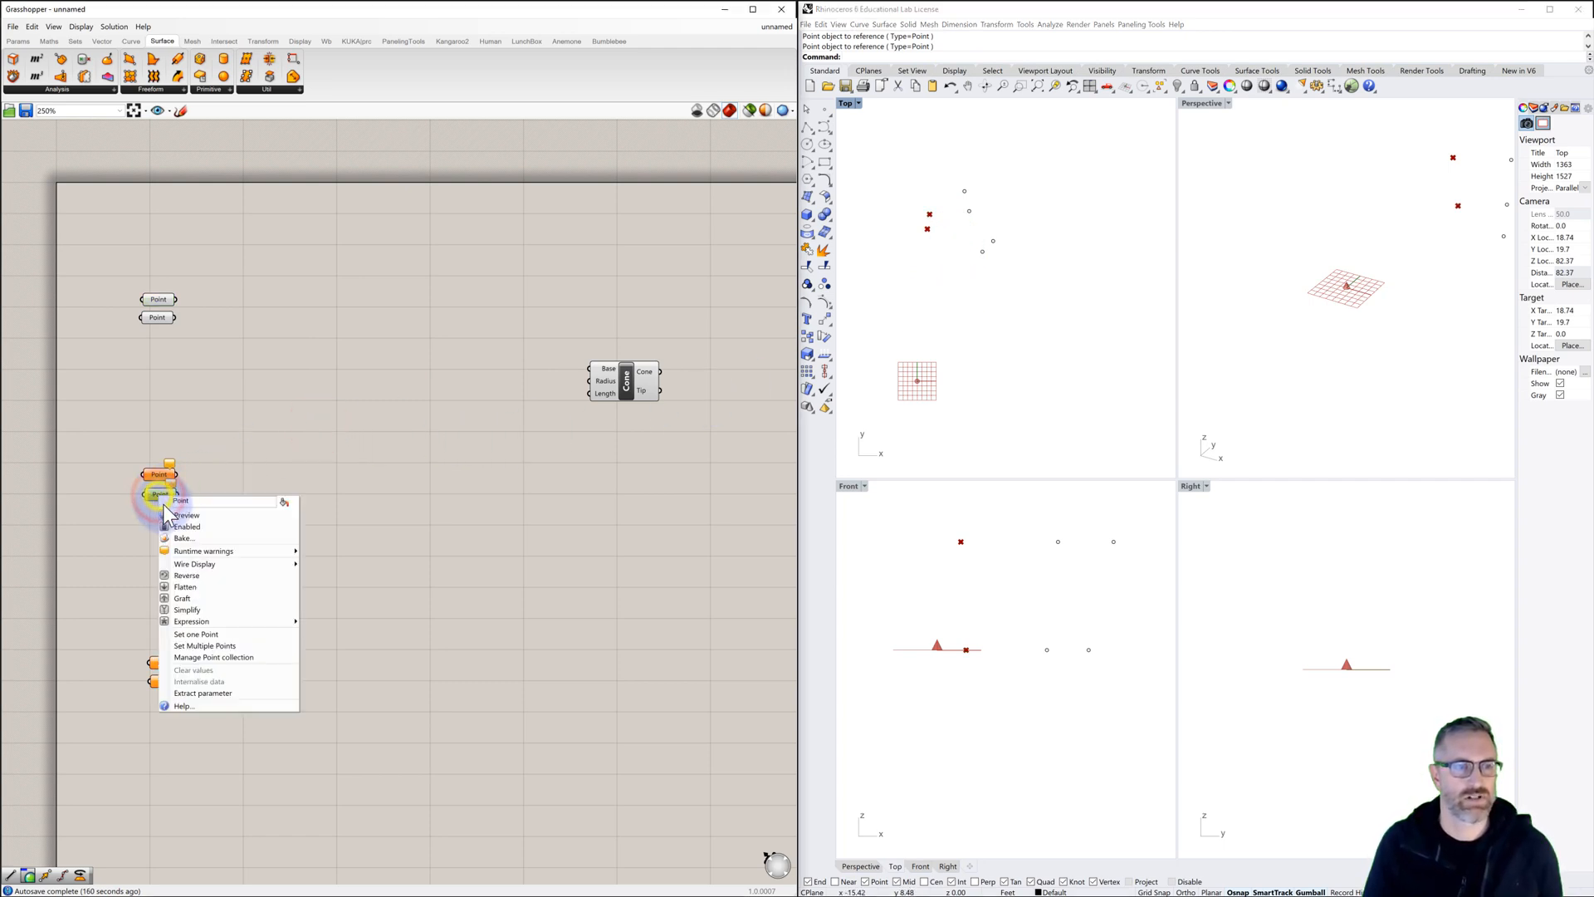
{"action": "left_click", "coordinate": [207, 635]}
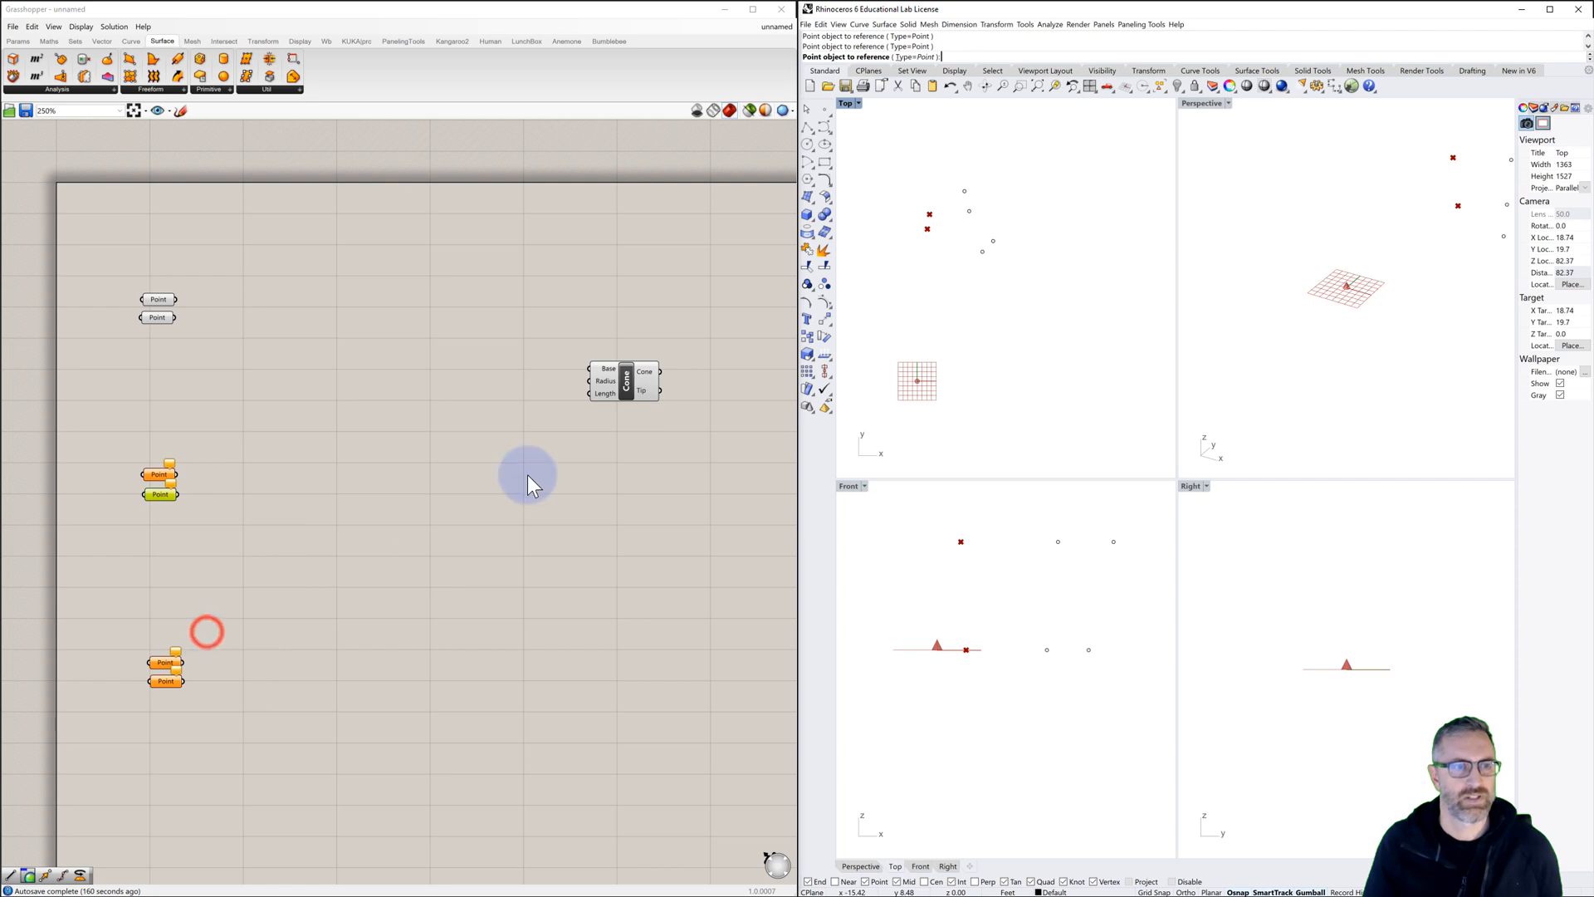
{"action": "left_click", "coordinate": [981, 250]}
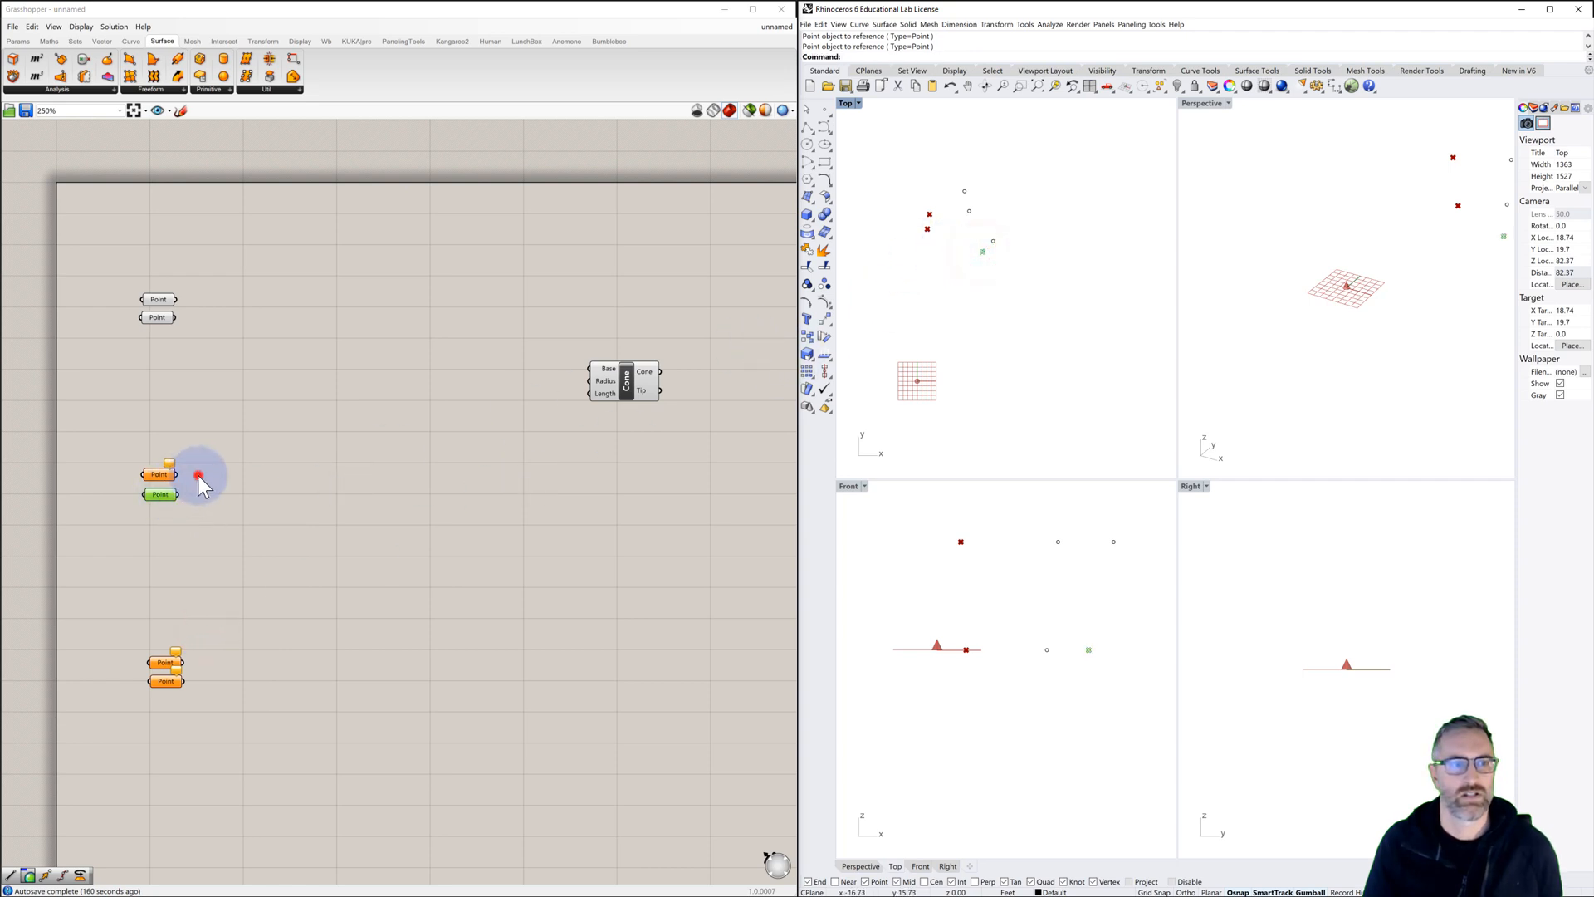
{"action": "right_click", "coordinate": [158, 474]}
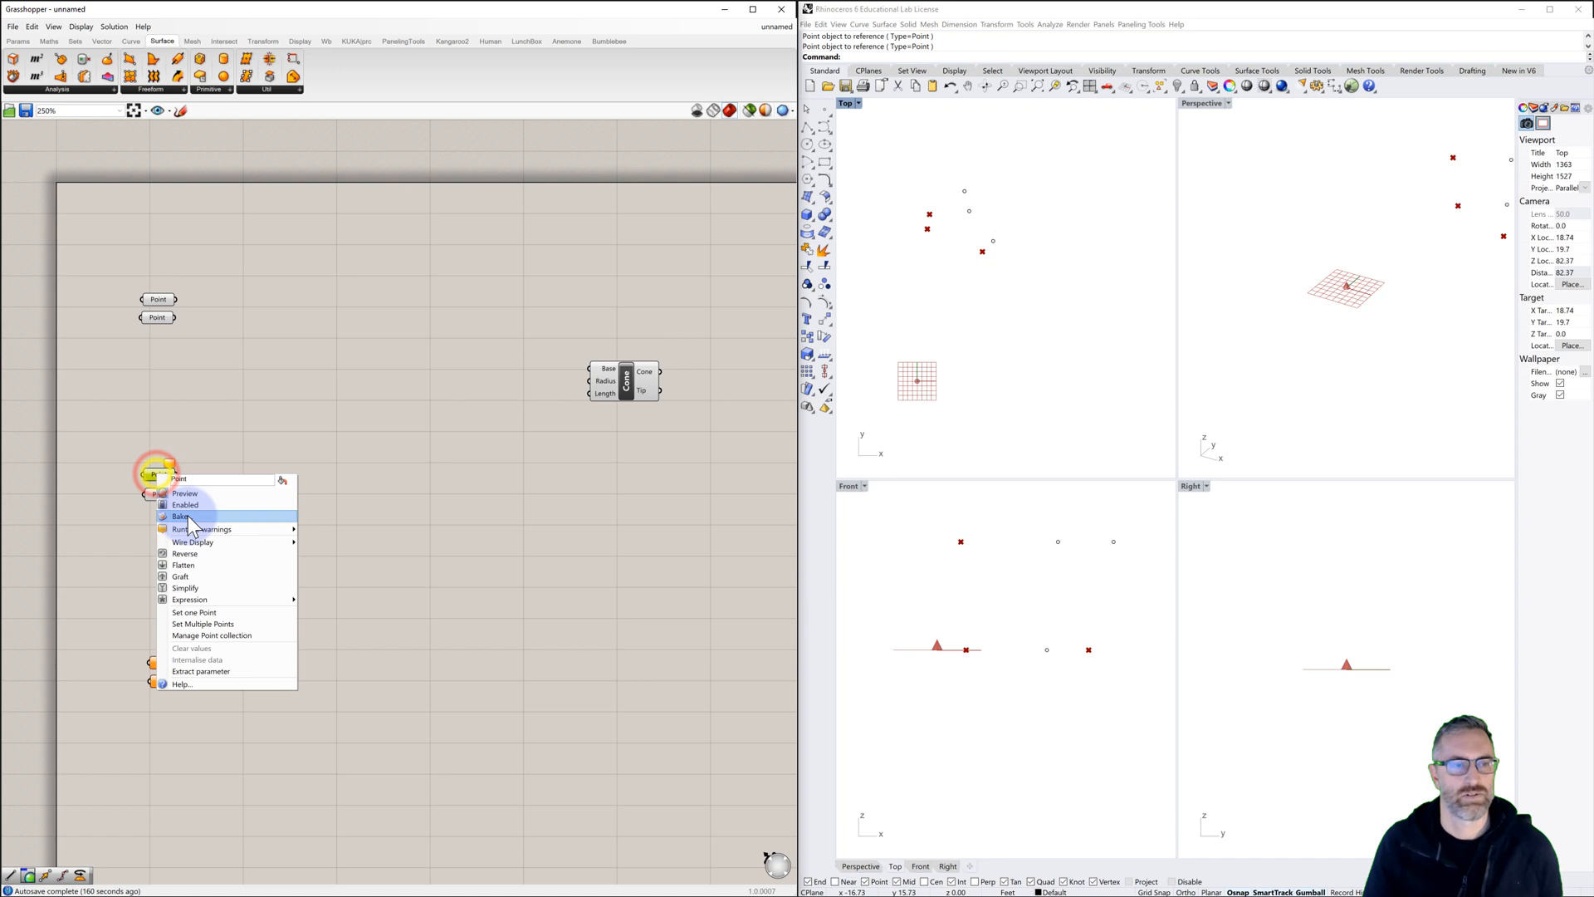
{"action": "left_click", "coordinate": [192, 612]}
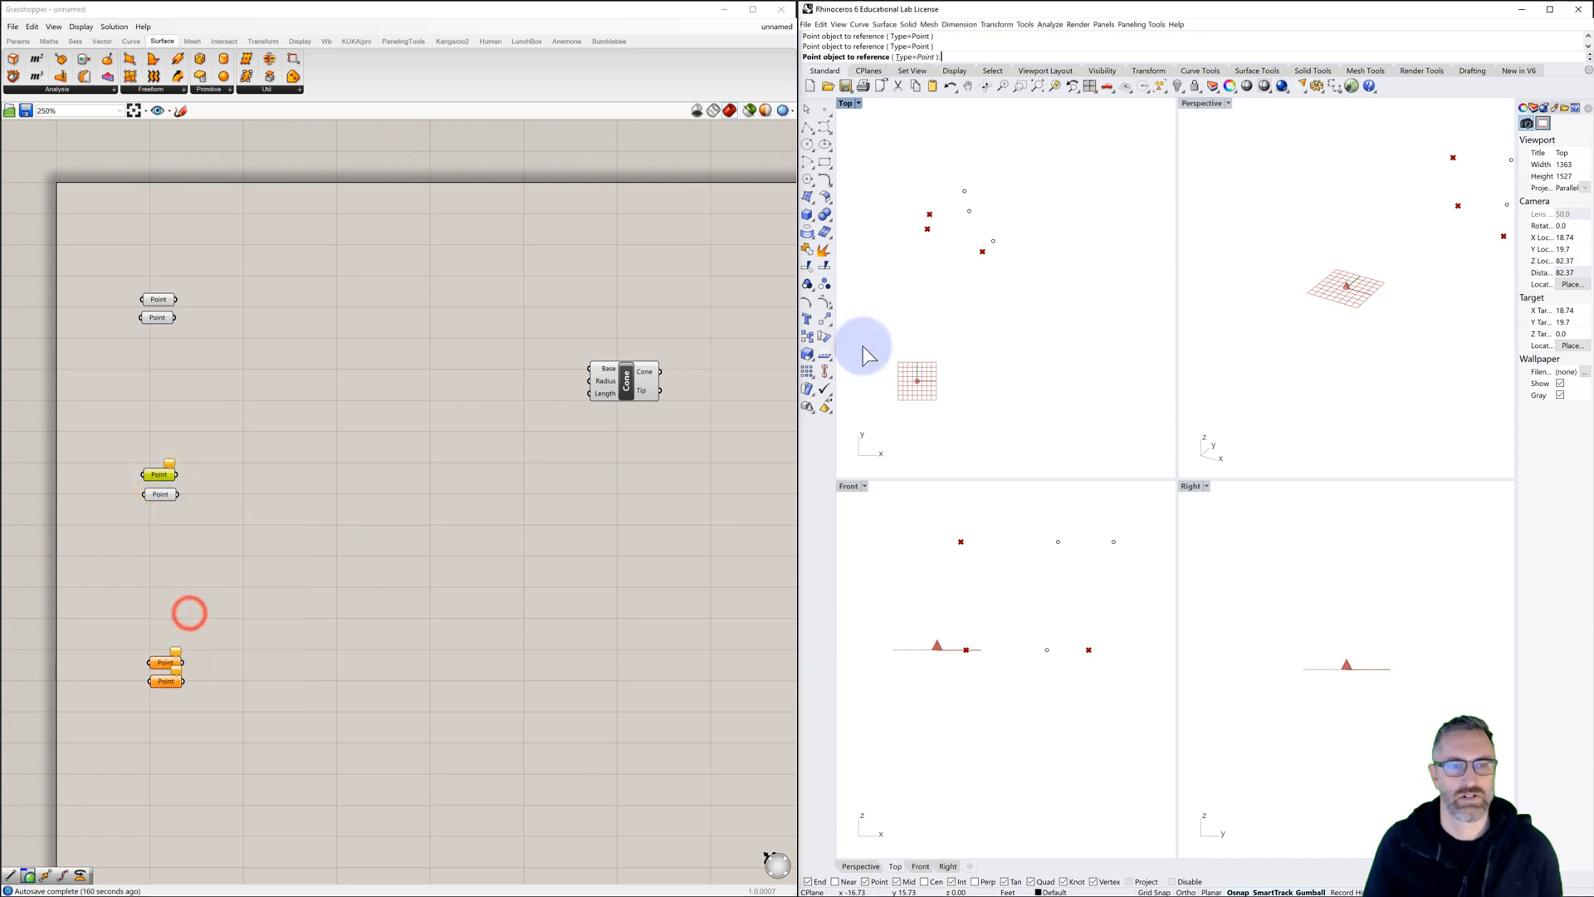
{"action": "left_click", "coordinate": [993, 240]}
{"action": "left_click", "coordinate": [162, 616]}
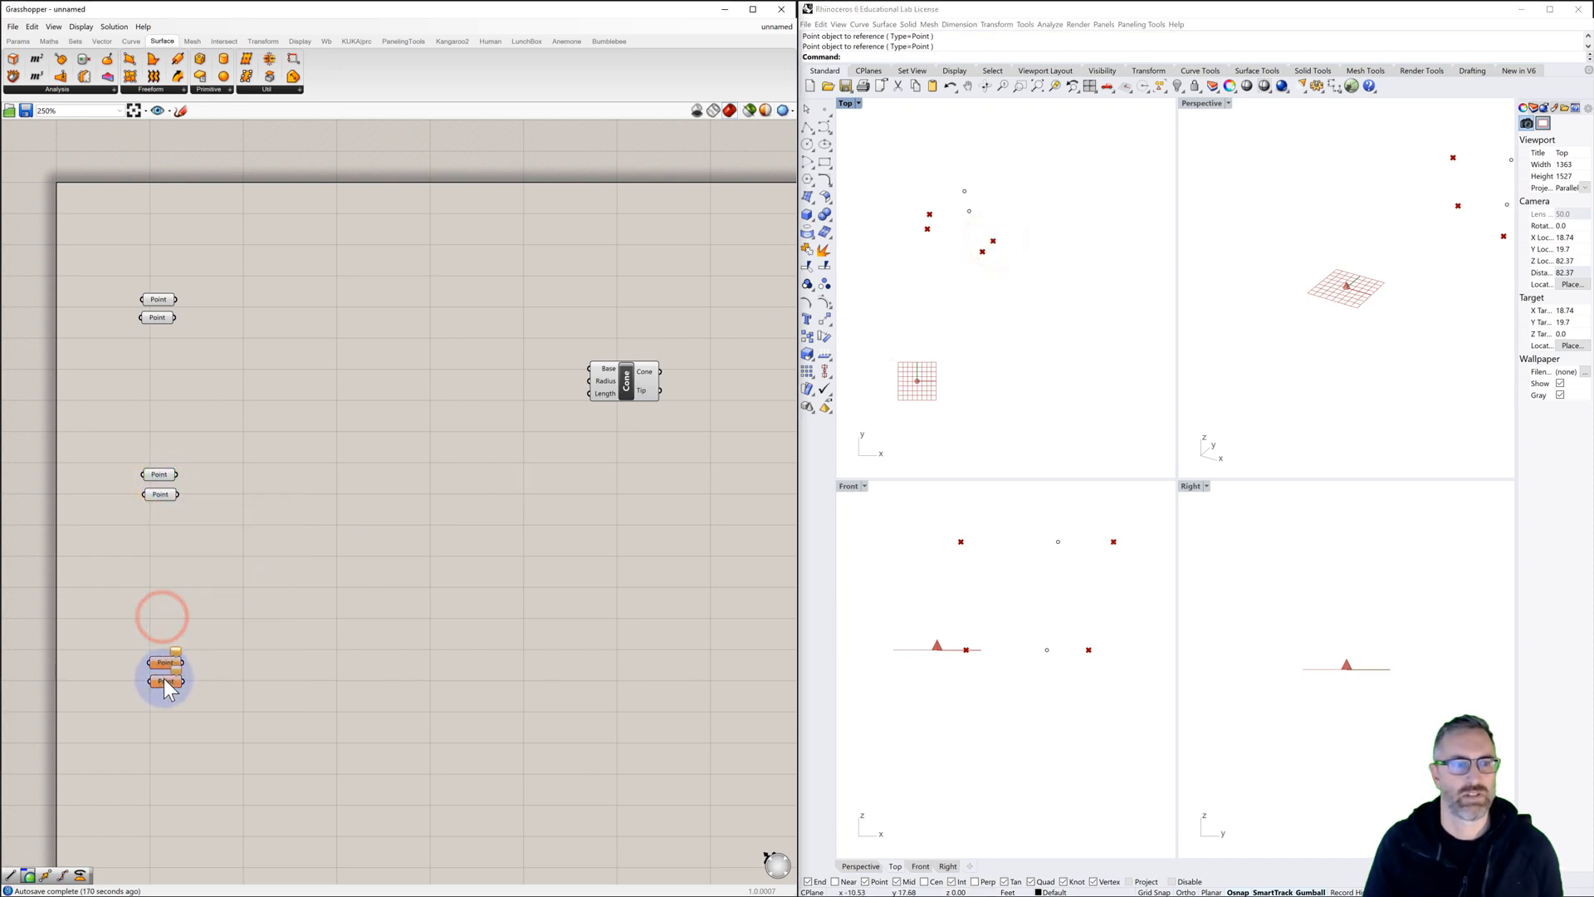
Step: Reference the third Rhino point pair in the lowest Point parameters: raised point in the lower parameter, ground point in the upper one
{"action": "right_click", "coordinate": [163, 681]}
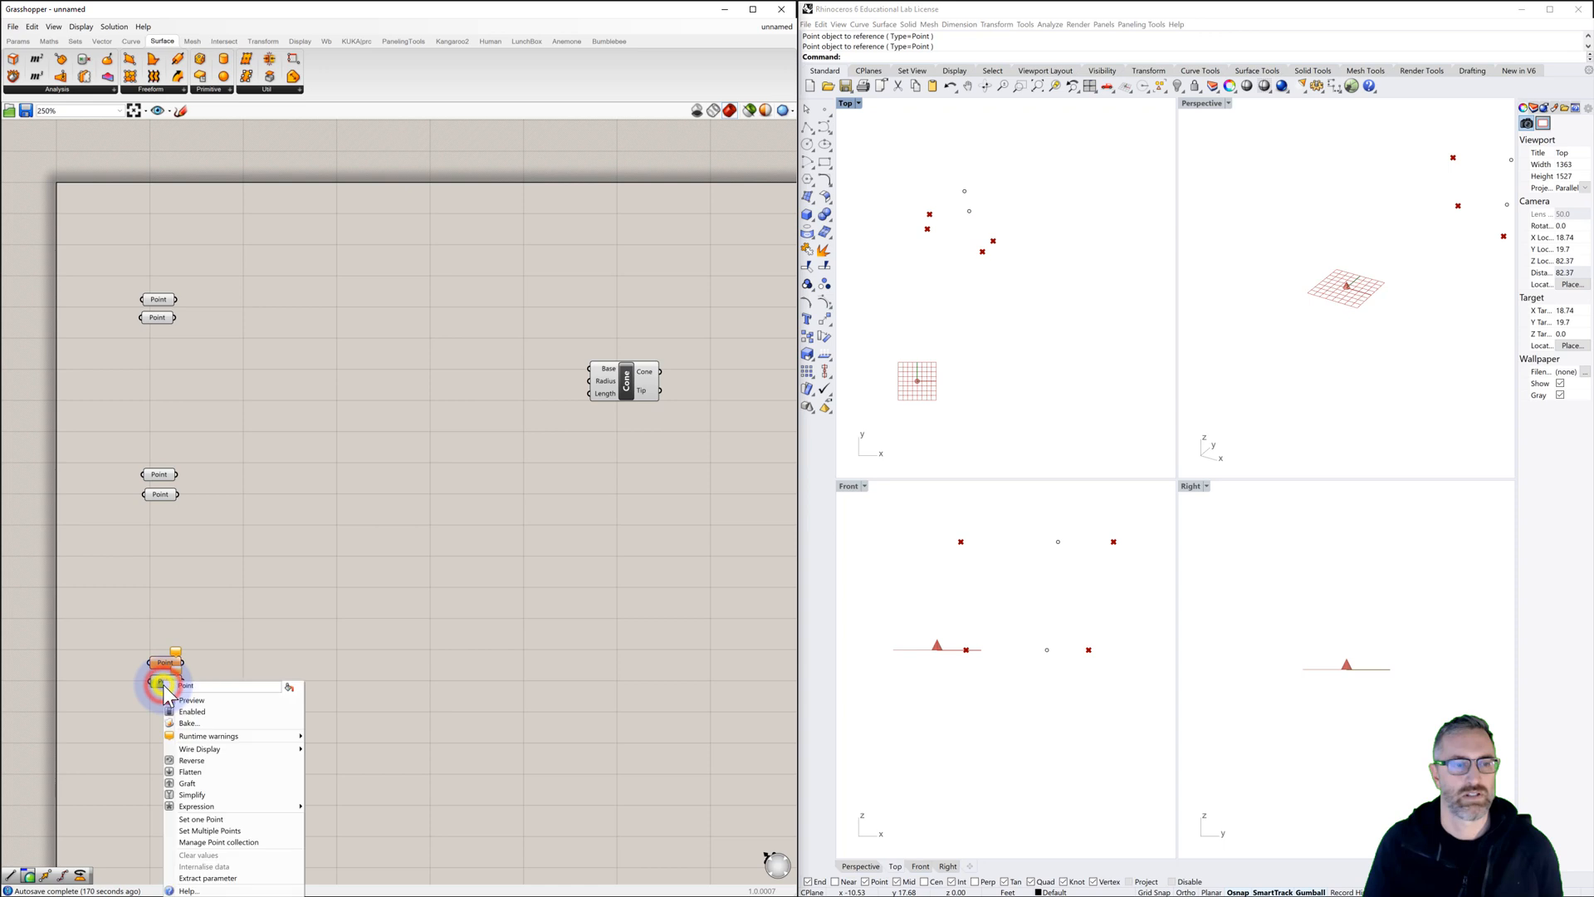
{"action": "left_click", "coordinate": [206, 819]}
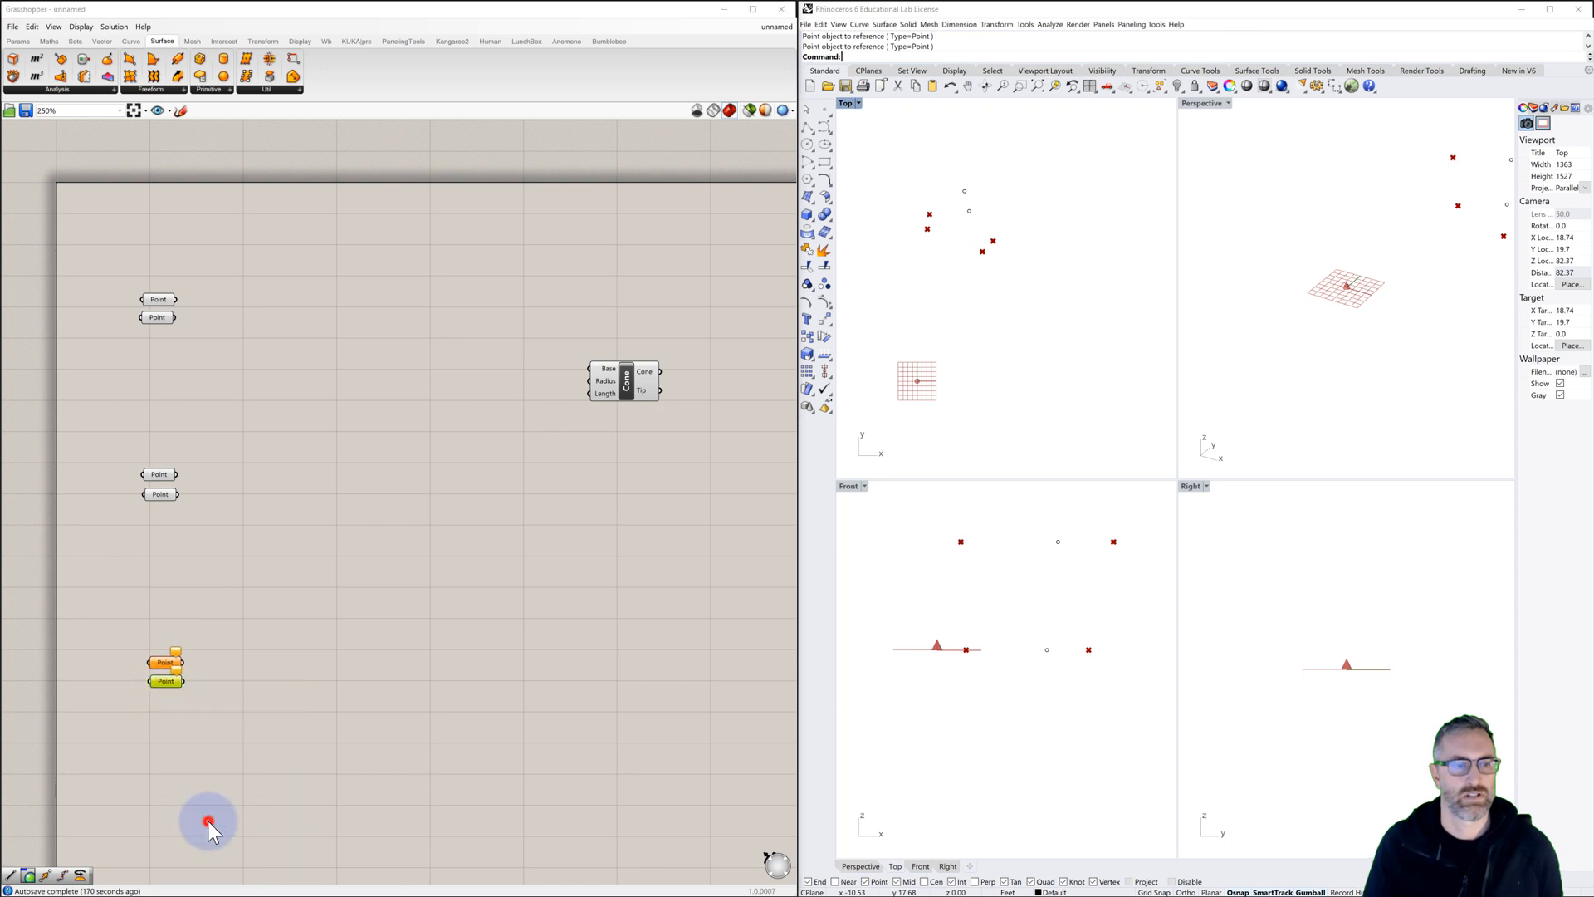
{"action": "left_click", "coordinate": [969, 211]}
{"action": "left_click", "coordinate": [291, 644]}
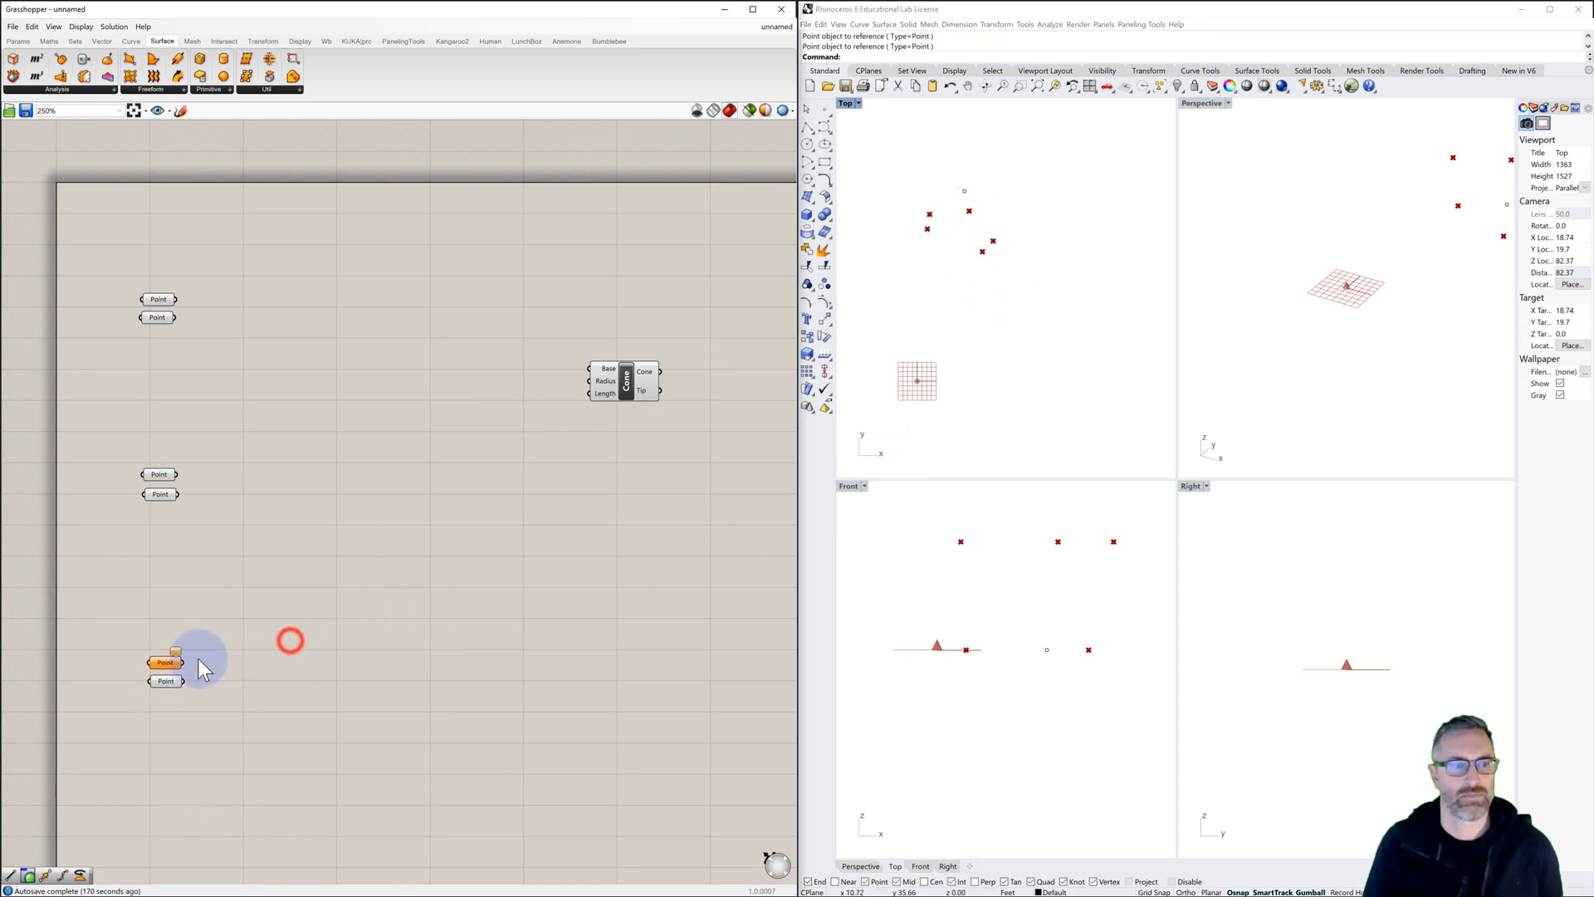
{"action": "right_click", "coordinate": [165, 662]}
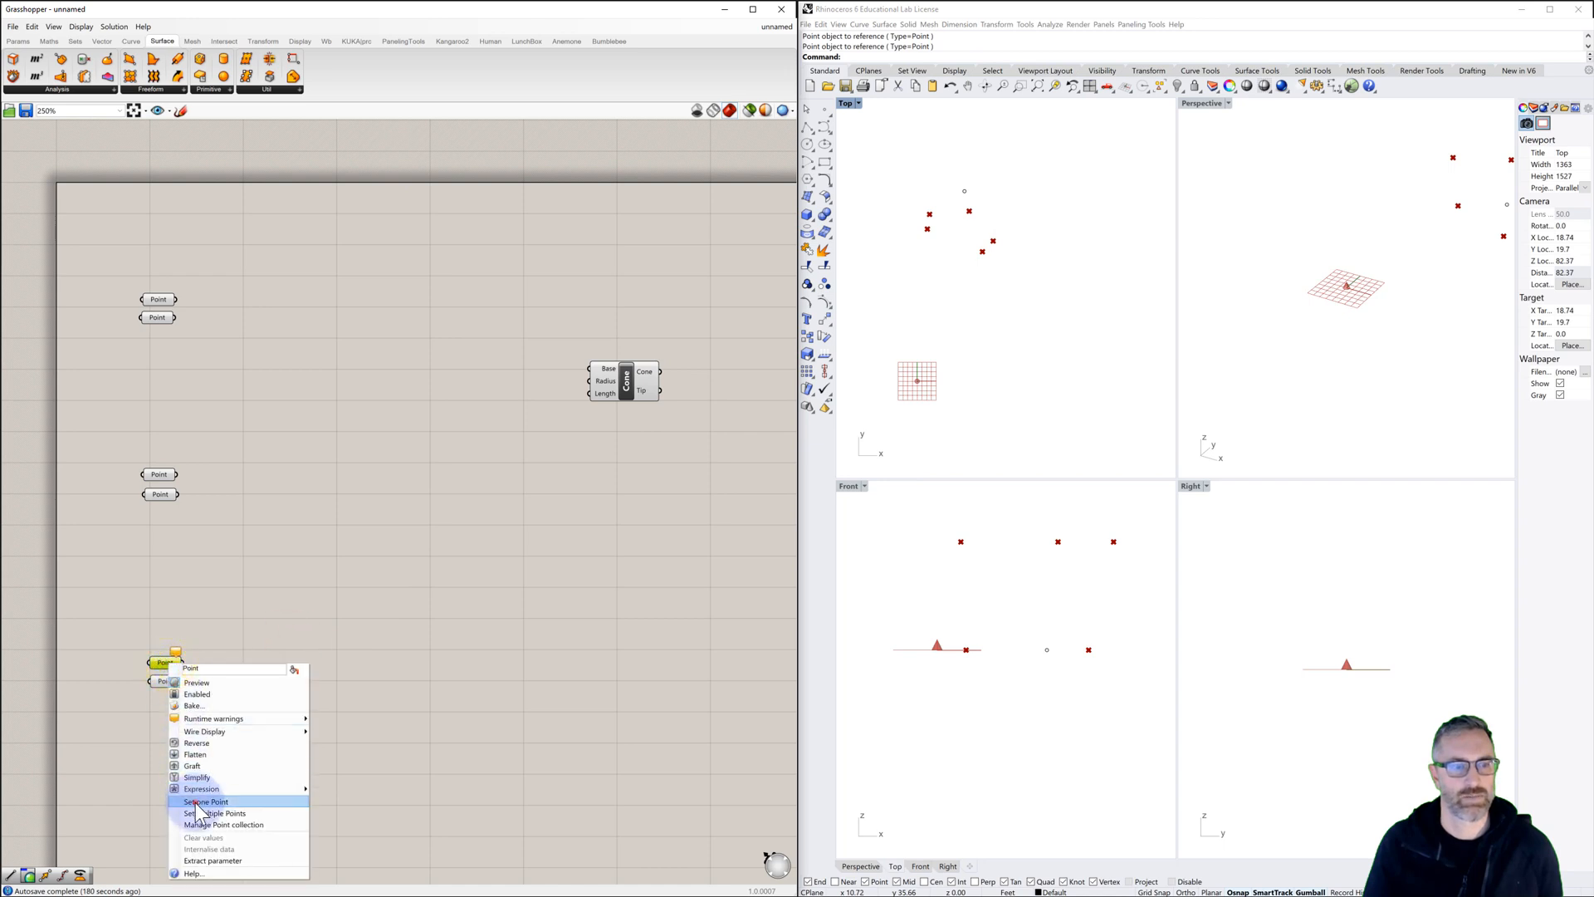
{"action": "left_click", "coordinate": [204, 801]}
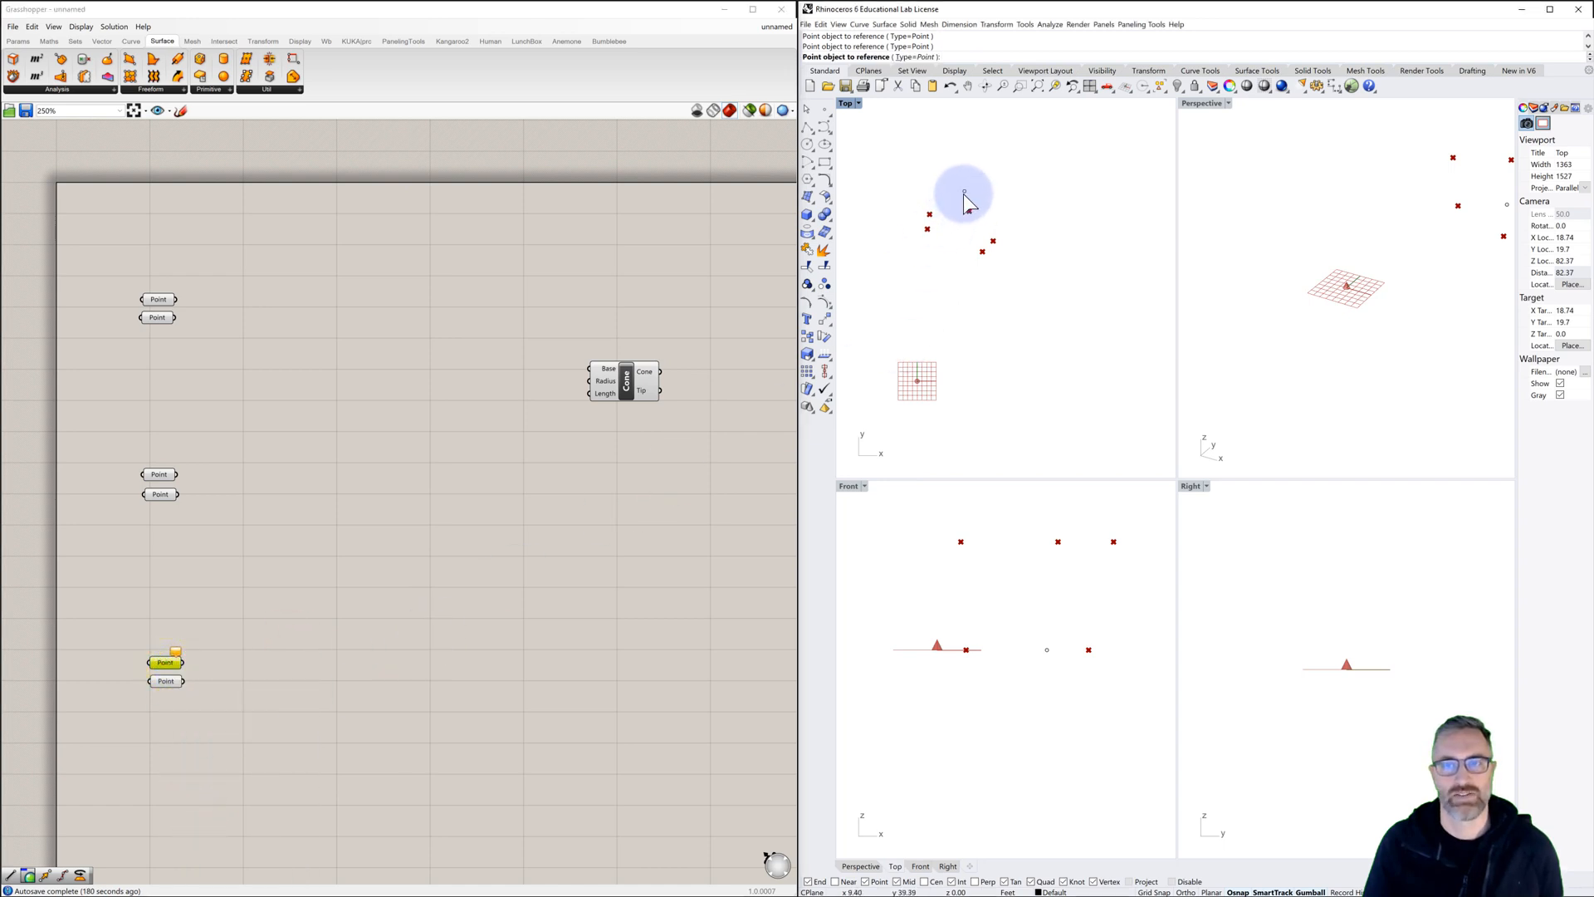
{"action": "left_click", "coordinate": [964, 192]}
{"action": "left_click", "coordinate": [508, 338]}
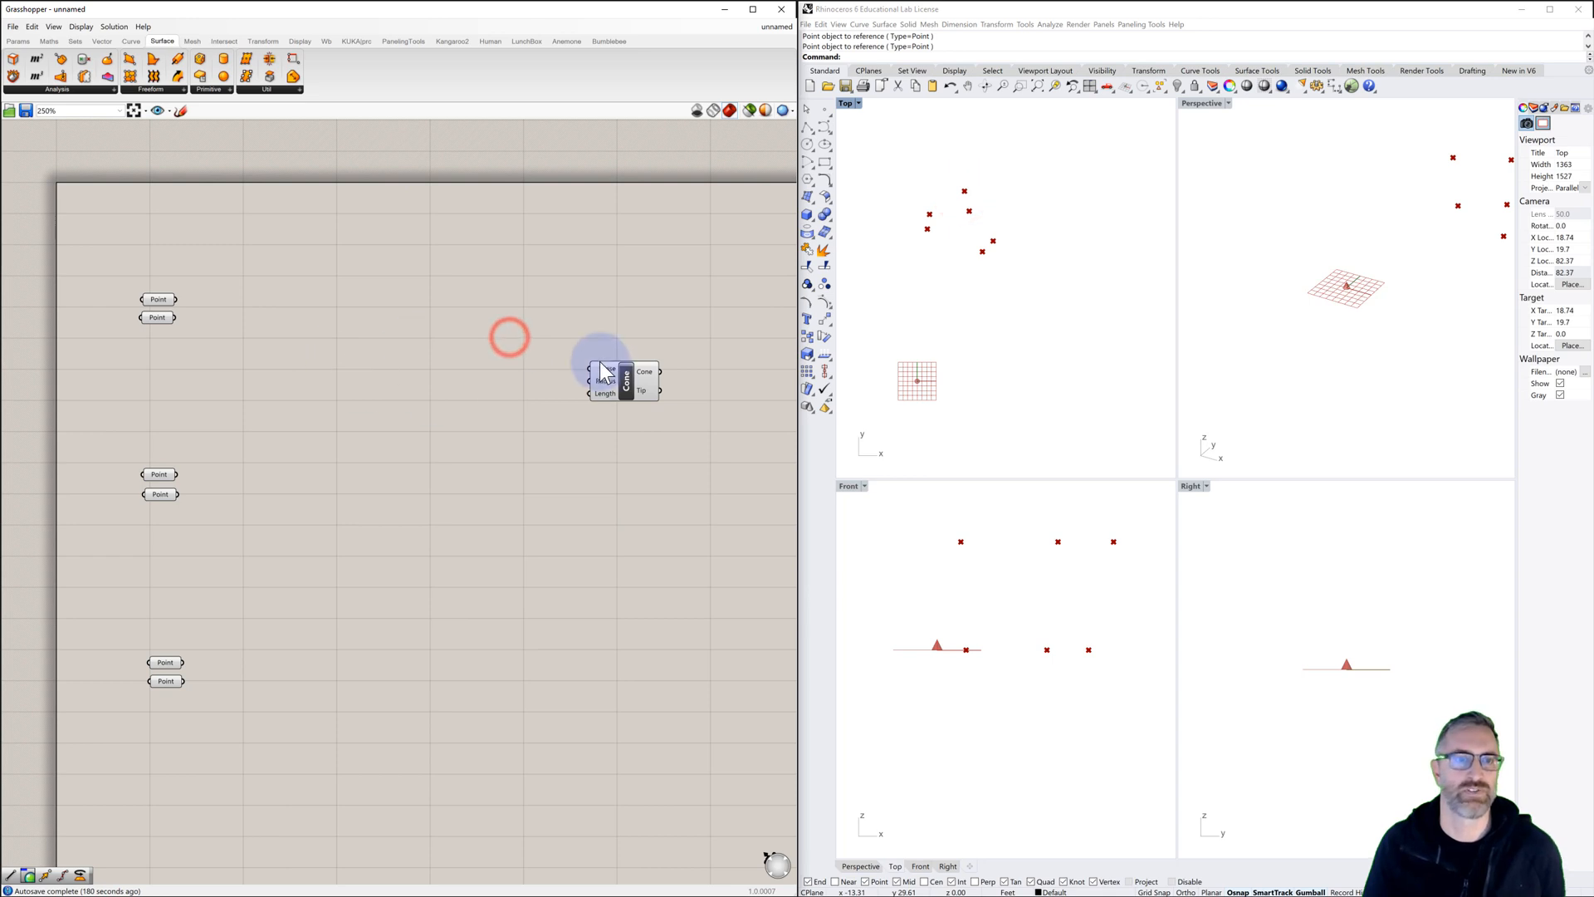
Step: Move the Cone component up level with the uppermost Point pair and place a Line component just after that pair
{"action": "left_click_drag", "start_coordinate": [630, 377], "coordinate": [630, 286]}
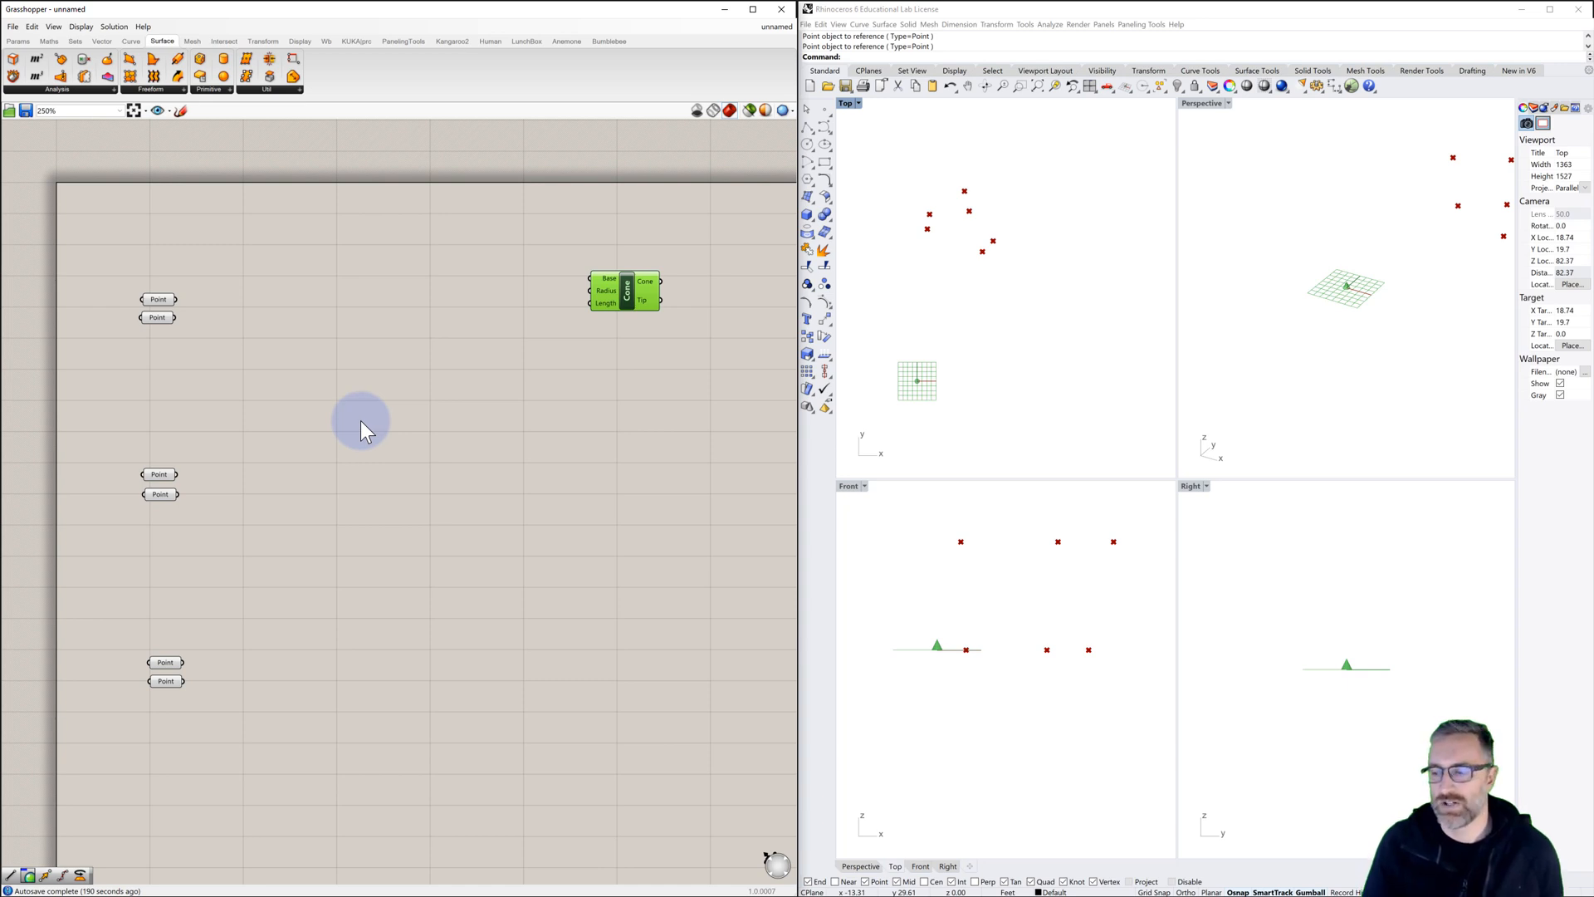
{"action": "double_click", "coordinate": [277, 301]}
{"action": "type", "text": "line"}
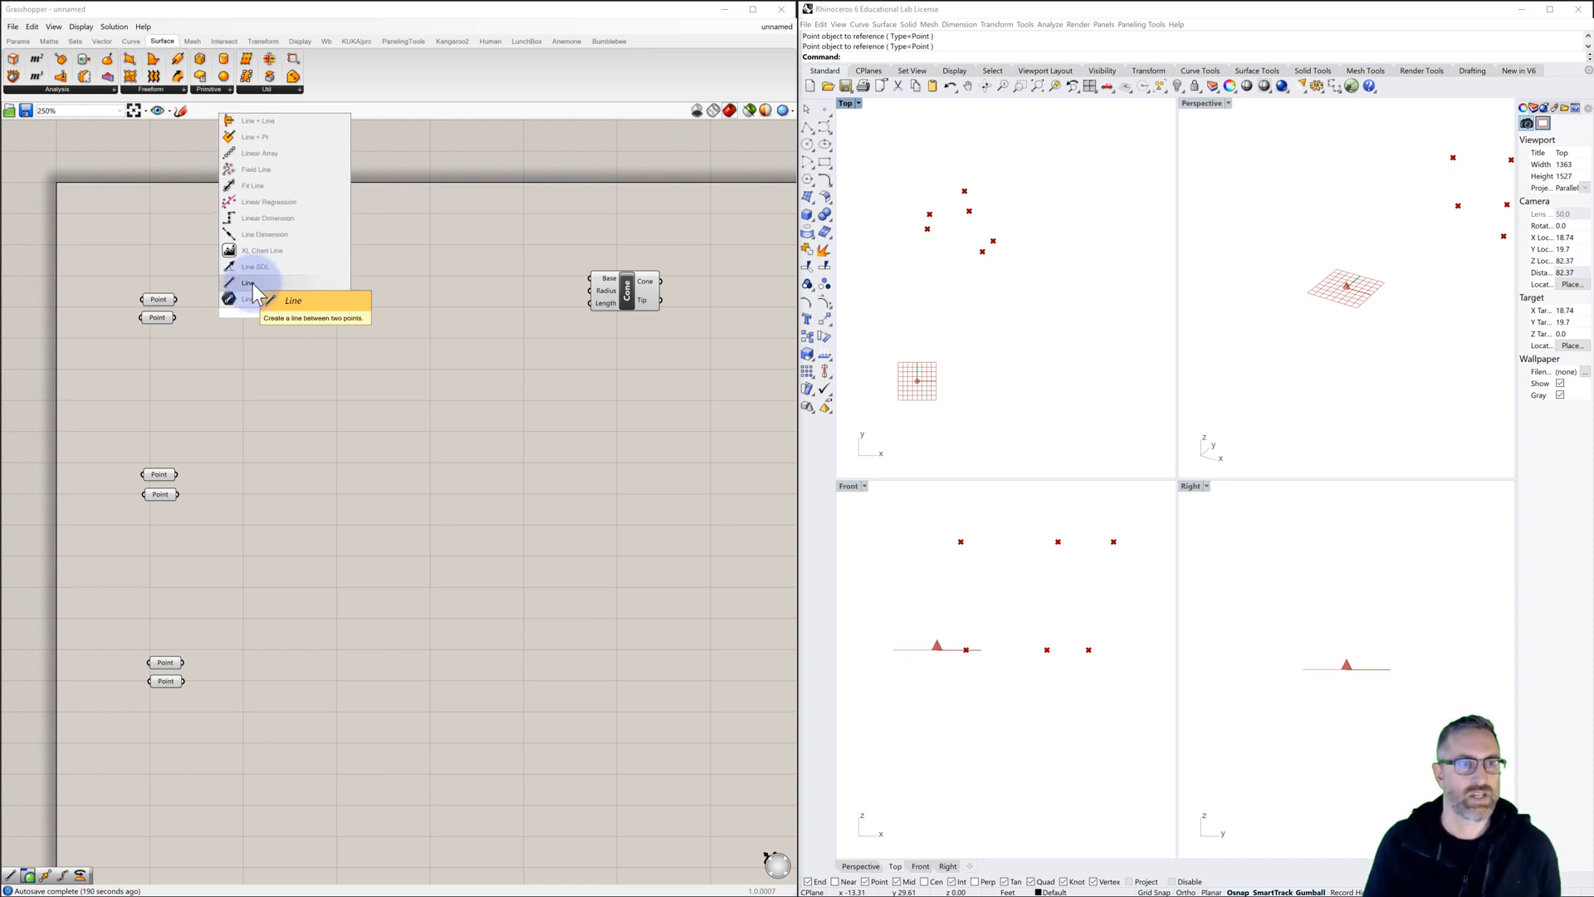
{"action": "left_click", "coordinate": [253, 283]}
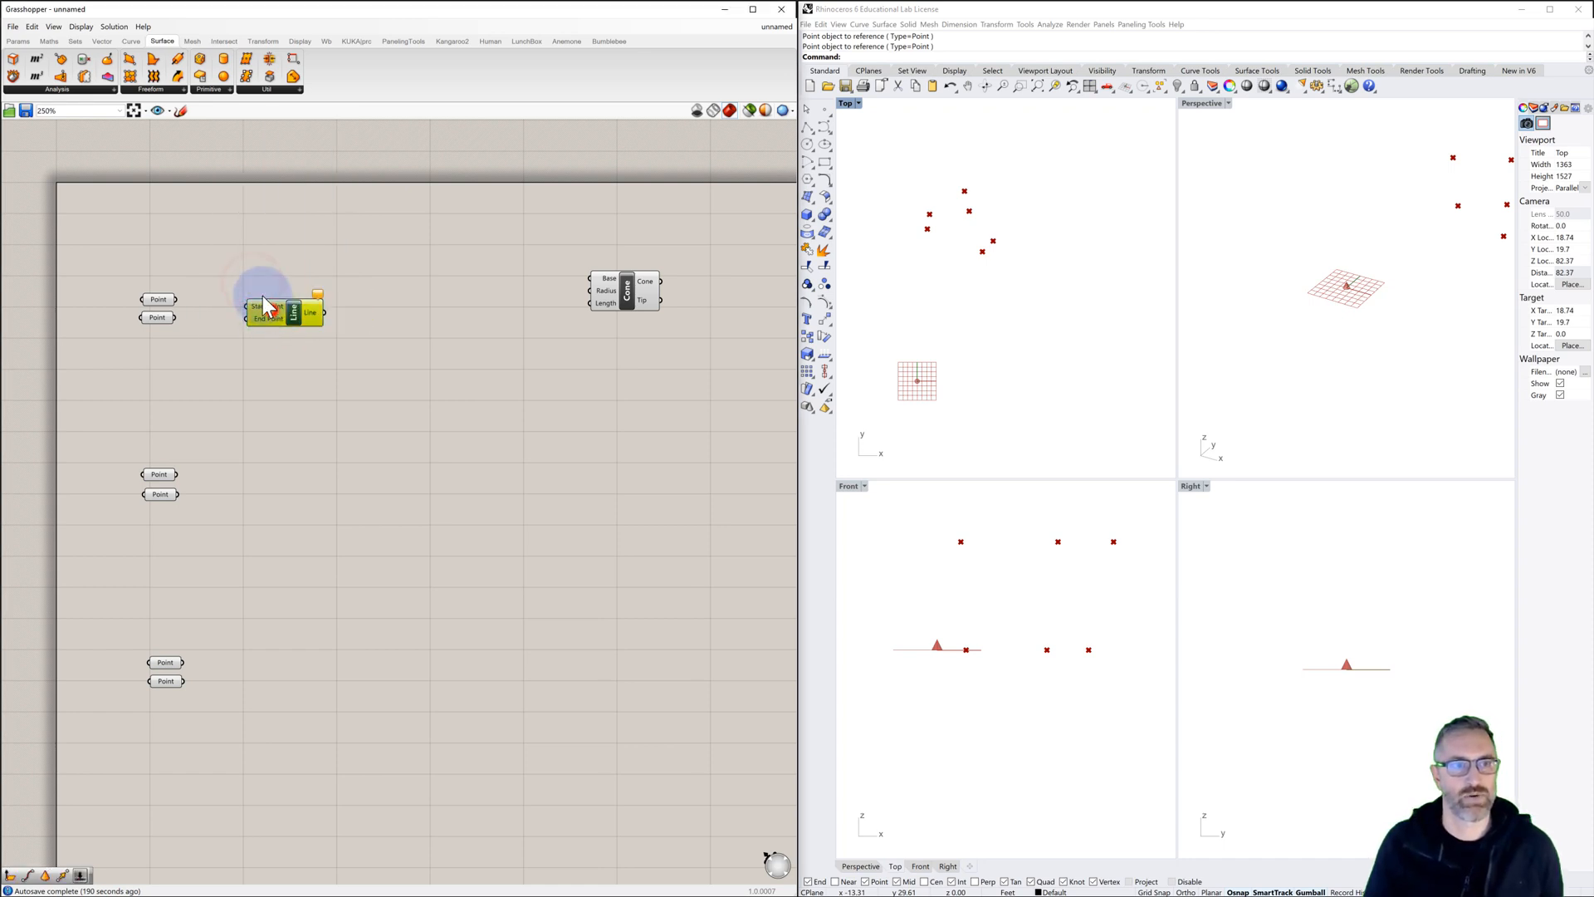
{"action": "left_click_drag", "start_coordinate": [272, 310], "coordinate": [263, 296]}
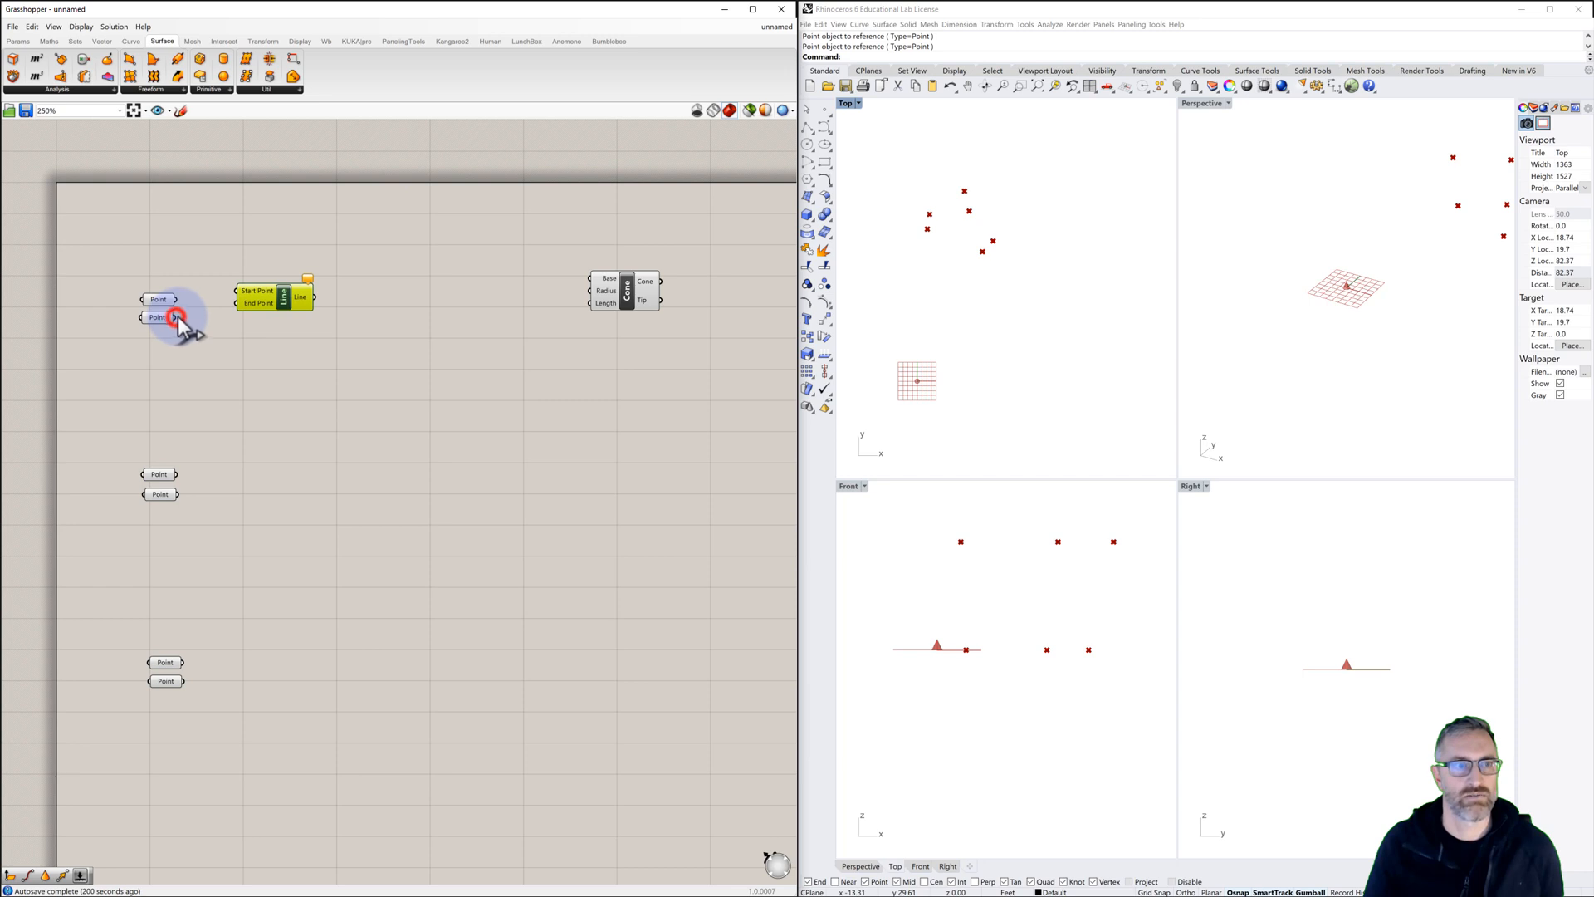
Step: Connect the first pair's raised point to the Line's Start Point and its ground point to the End Point
{"action": "left_click_drag", "start_coordinate": [176, 317], "coordinate": [239, 303]}
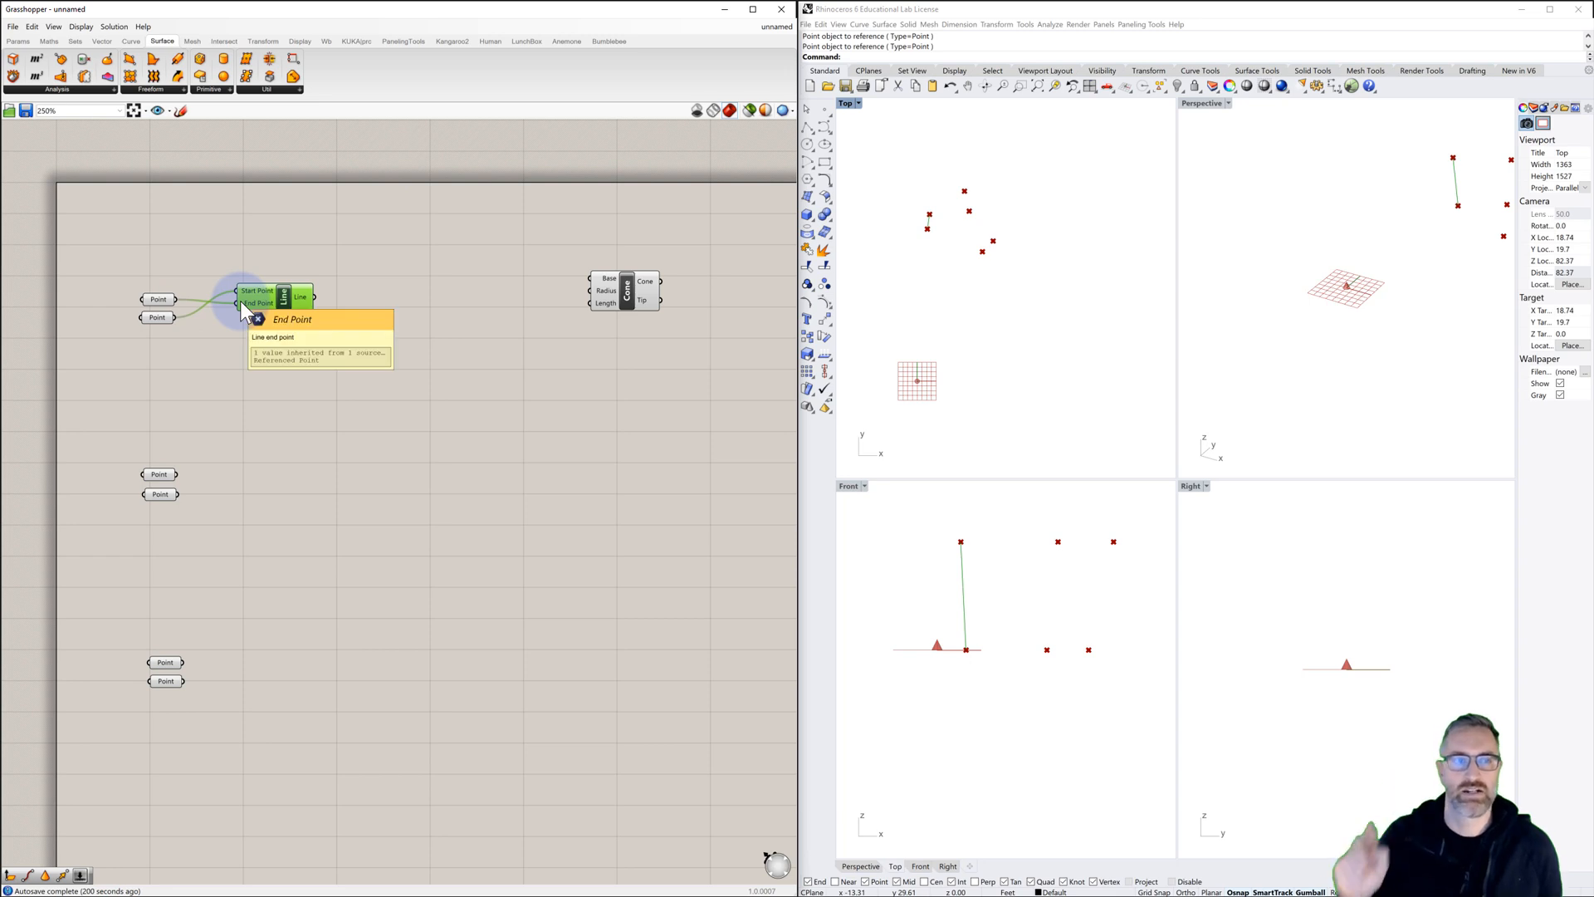
{"action": "left_click_drag", "start_coordinate": [279, 302], "coordinate": [287, 297]}
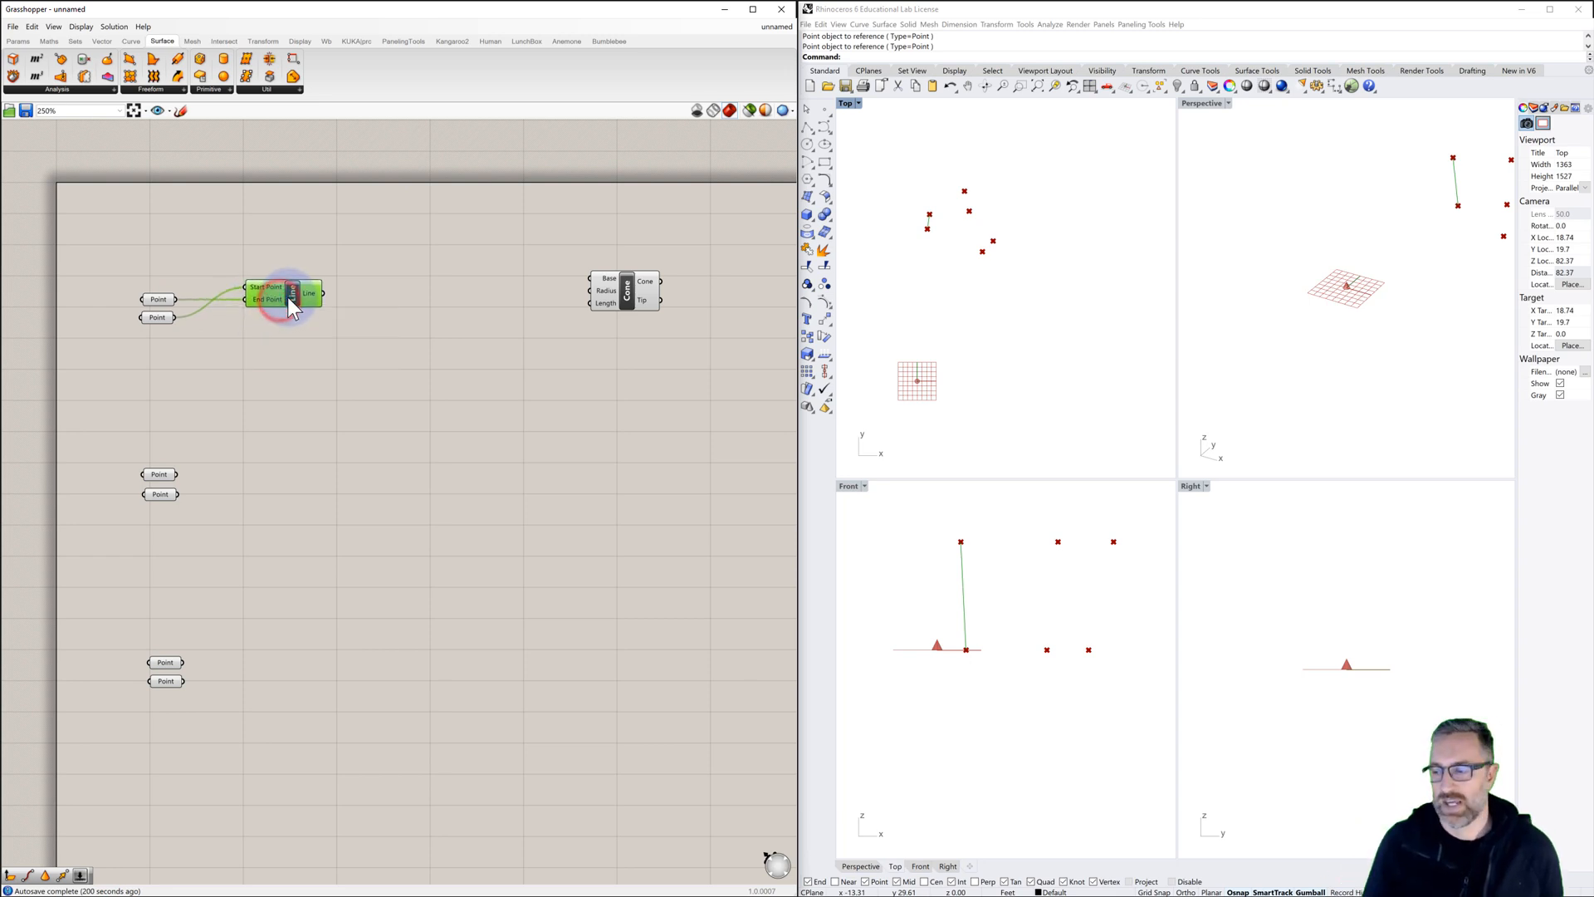
{"action": "left_click", "coordinate": [360, 323]}
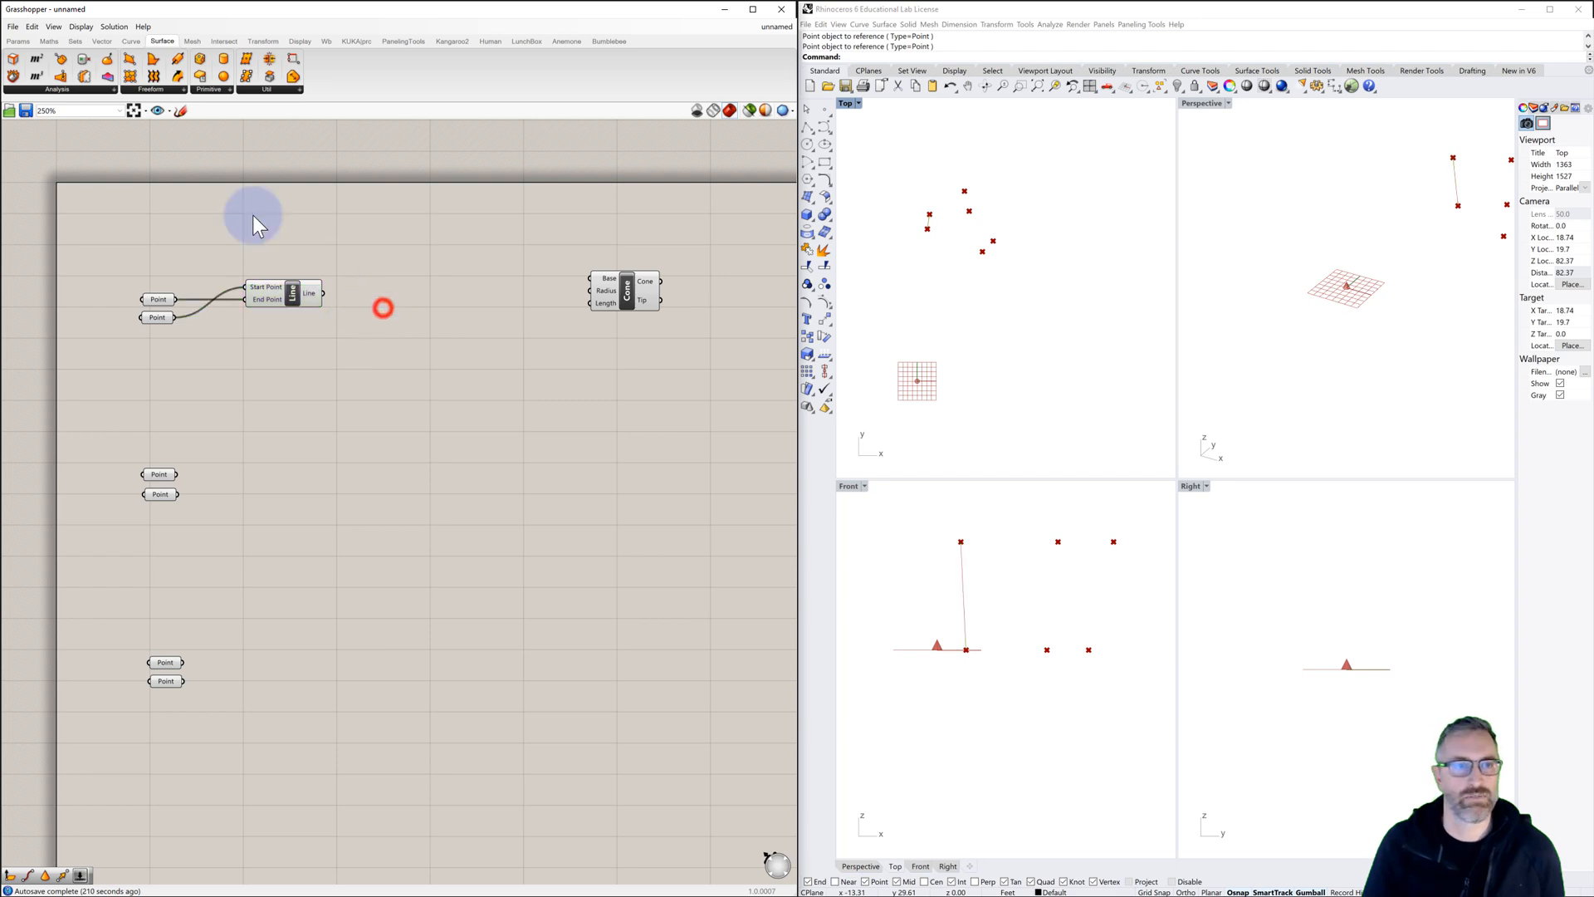
Step: Add a Plane Normal component to the canvas between the Line and Cone components
{"action": "left_click", "coordinate": [105, 41]}
{"action": "left_click", "coordinate": [116, 88]}
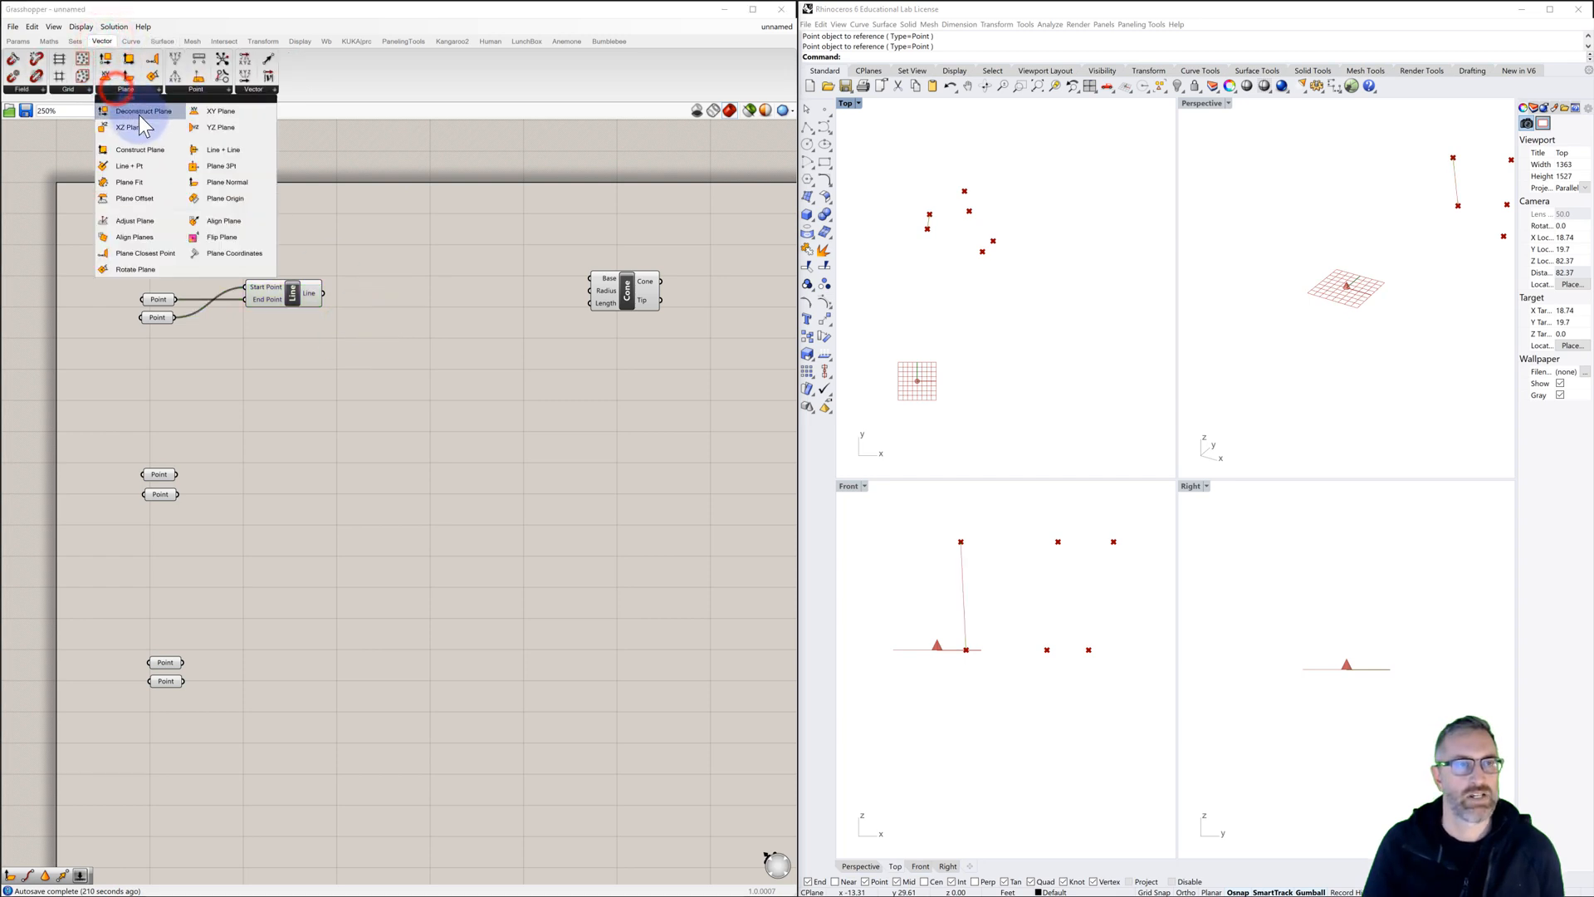
{"action": "left_click", "coordinate": [231, 181]}
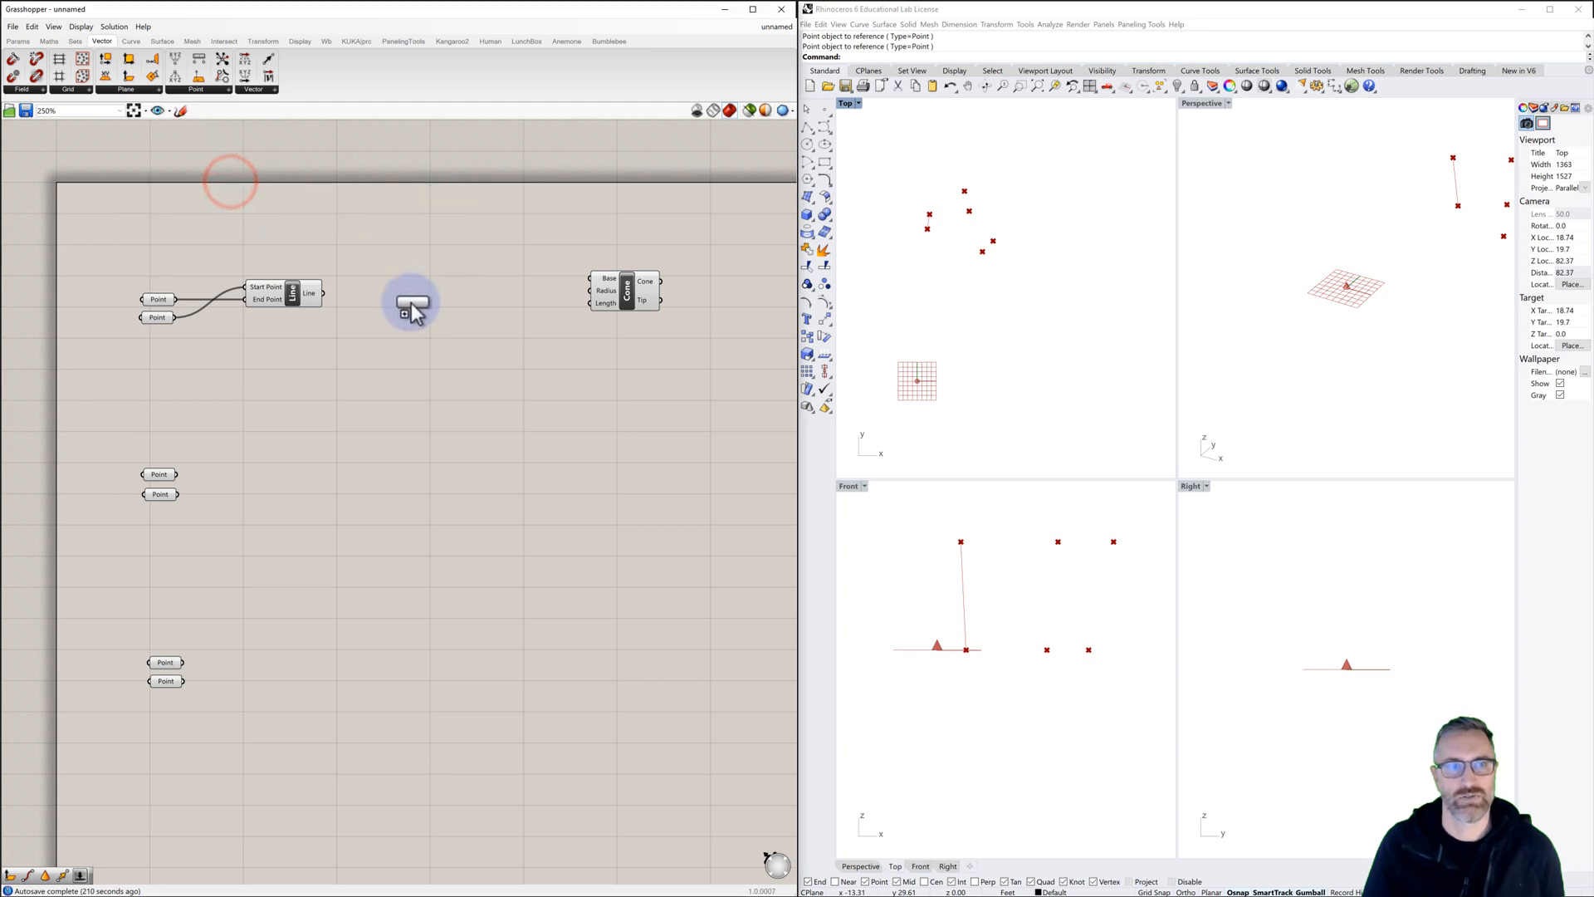
{"action": "left_click", "coordinate": [385, 327]}
{"action": "scroll", "coordinate": [934, 201], "scroll_direction": "up", "scroll_amount": 4}
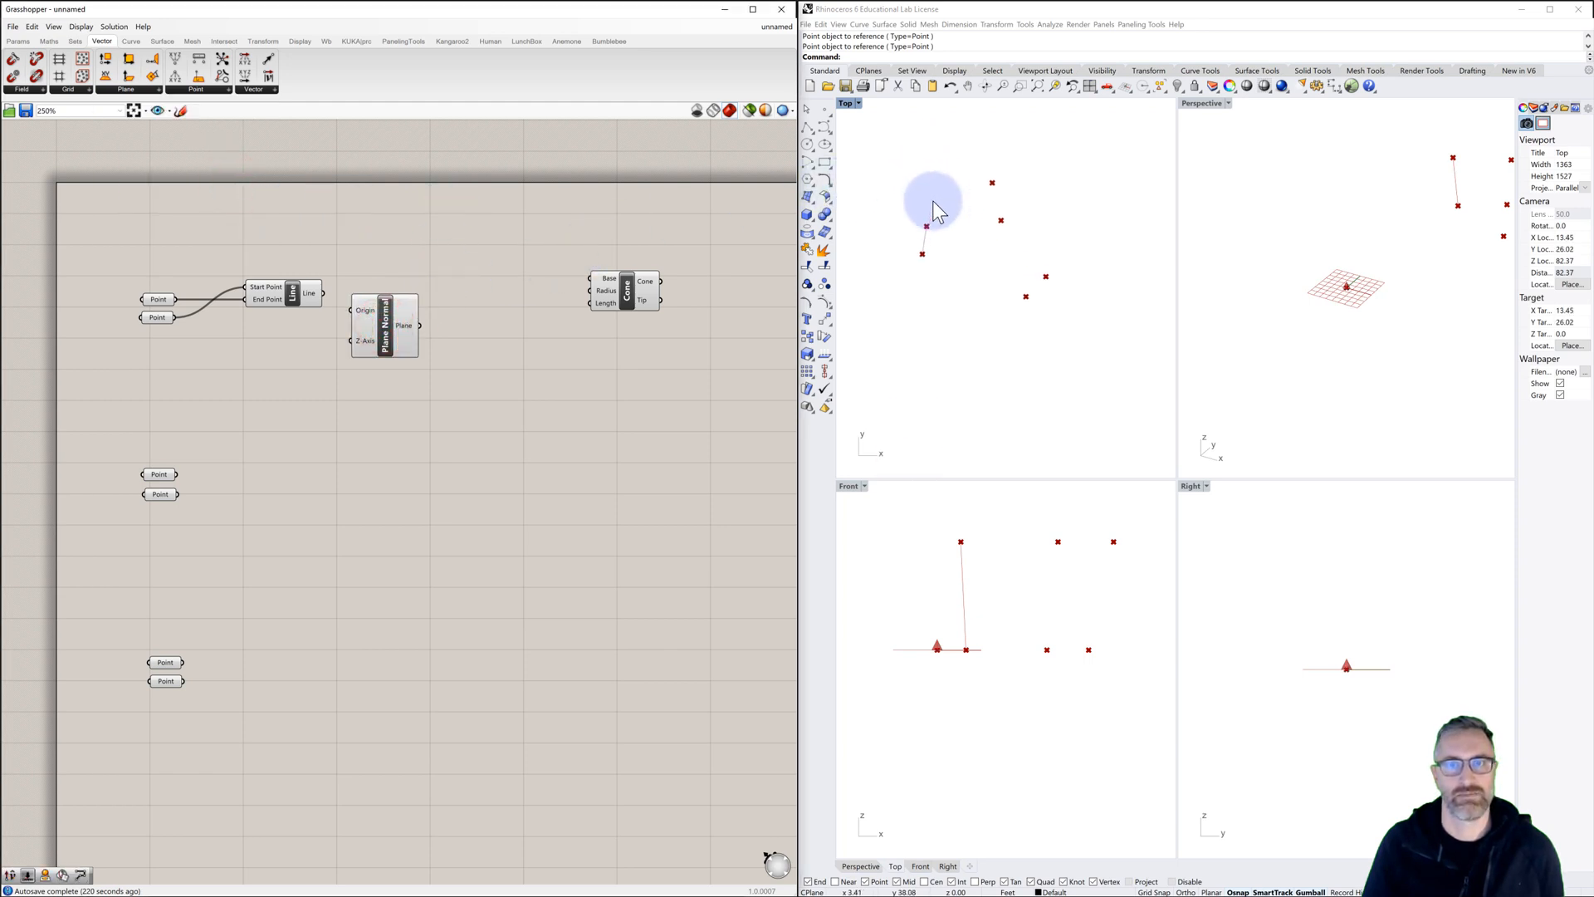
{"action": "right_click_drag", "start_coordinate": [984, 226], "coordinate": [992, 227]}
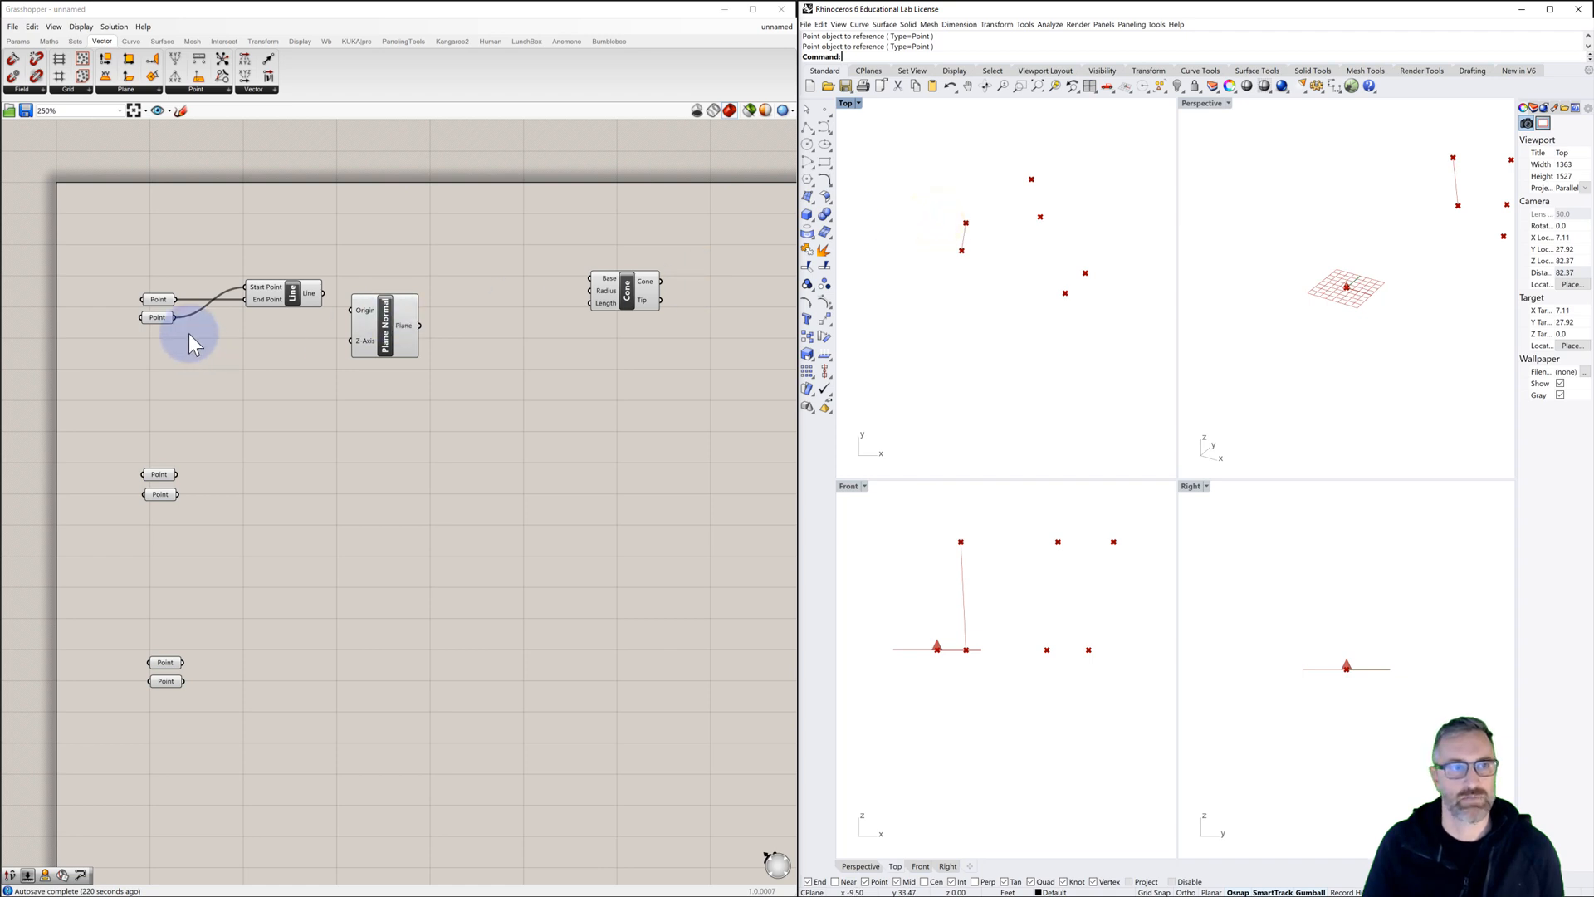
Step: Connect the first pair's raised point to Plane Normal's Origin and the Line output to its Z-Axis
{"action": "left_click_drag", "start_coordinate": [173, 316], "coordinate": [351, 340]}
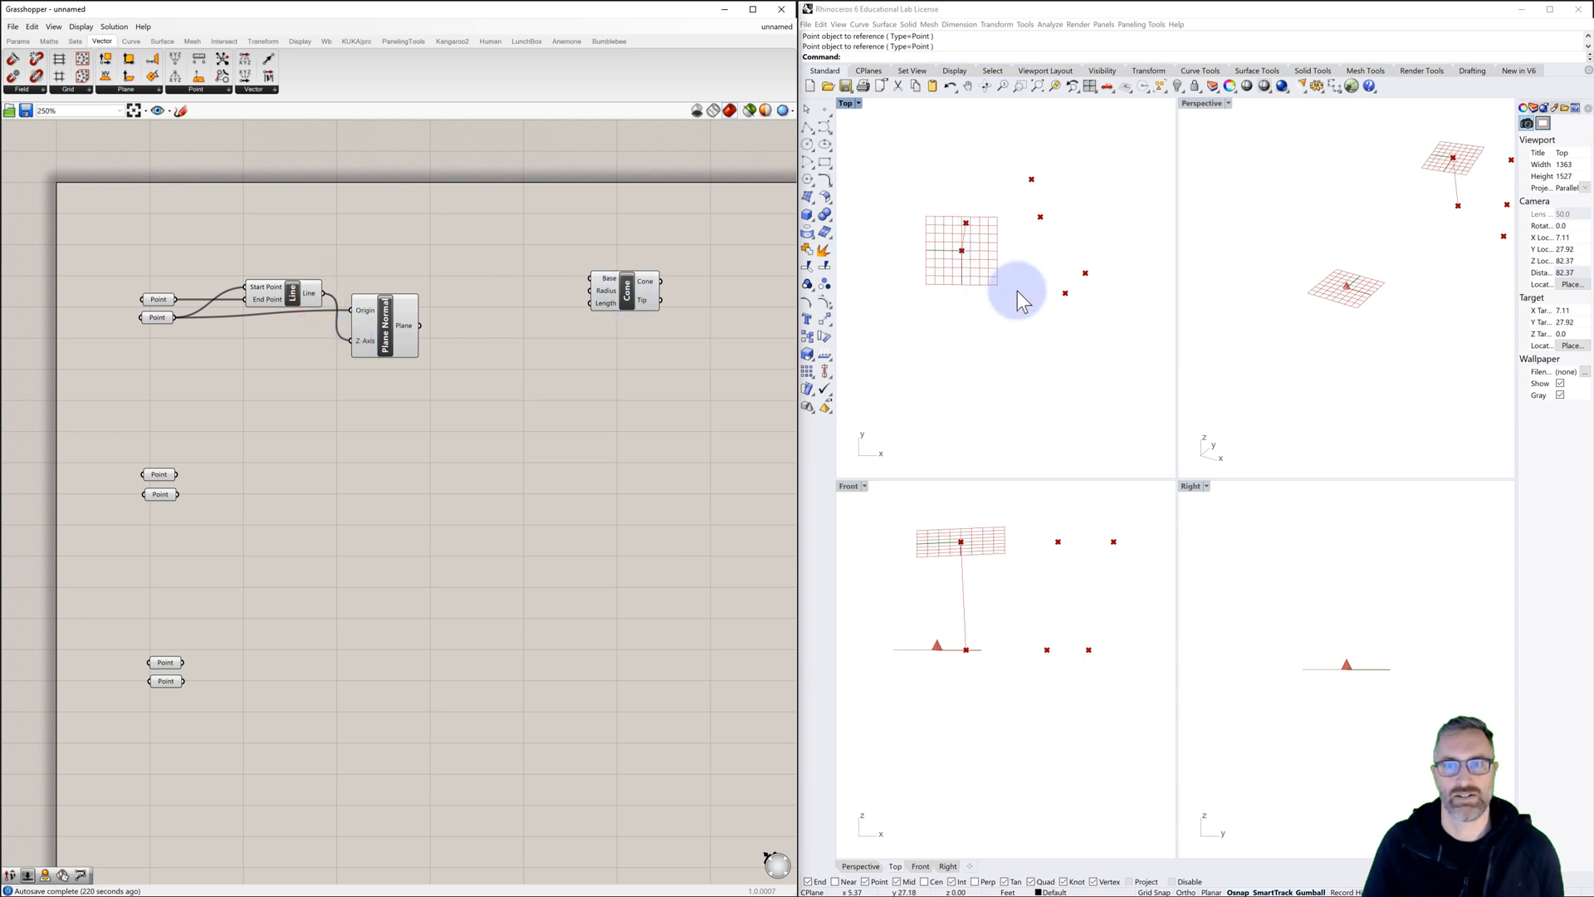
{"action": "left_click", "coordinate": [1359, 264]}
{"action": "right_click_drag", "start_coordinate": [1359, 264], "coordinate": [1307, 274]}
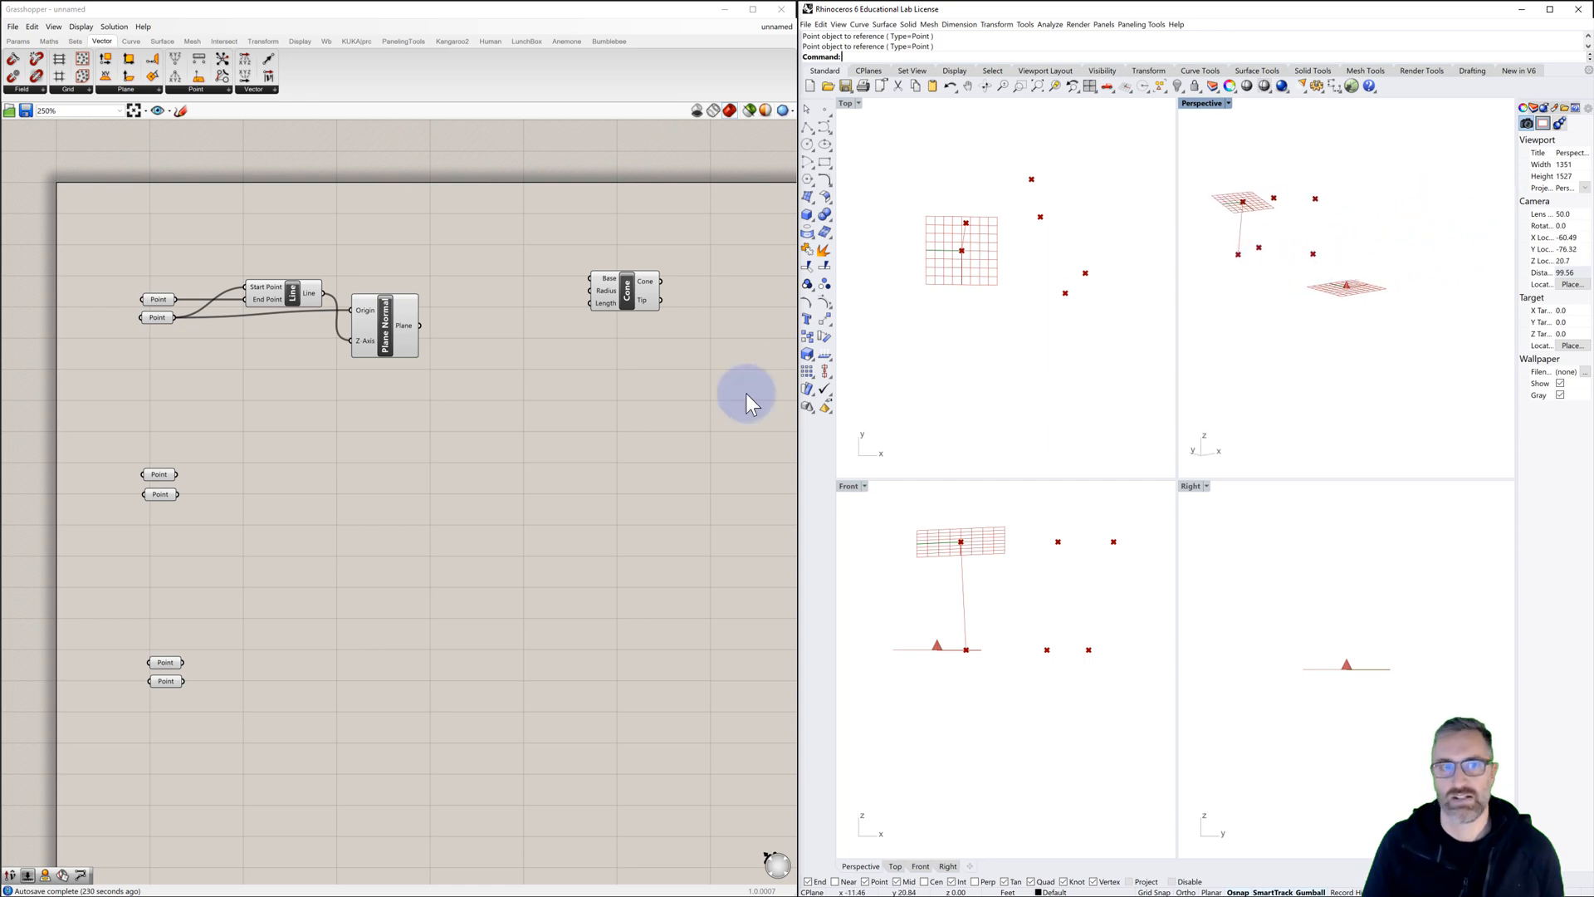
Step: Rewire Plane Normal's Origin to the first pair's ground point and rearrange the pair so the raised-point parameter sits above the ground-point one
{"action": "left_click", "coordinate": [384, 366]}
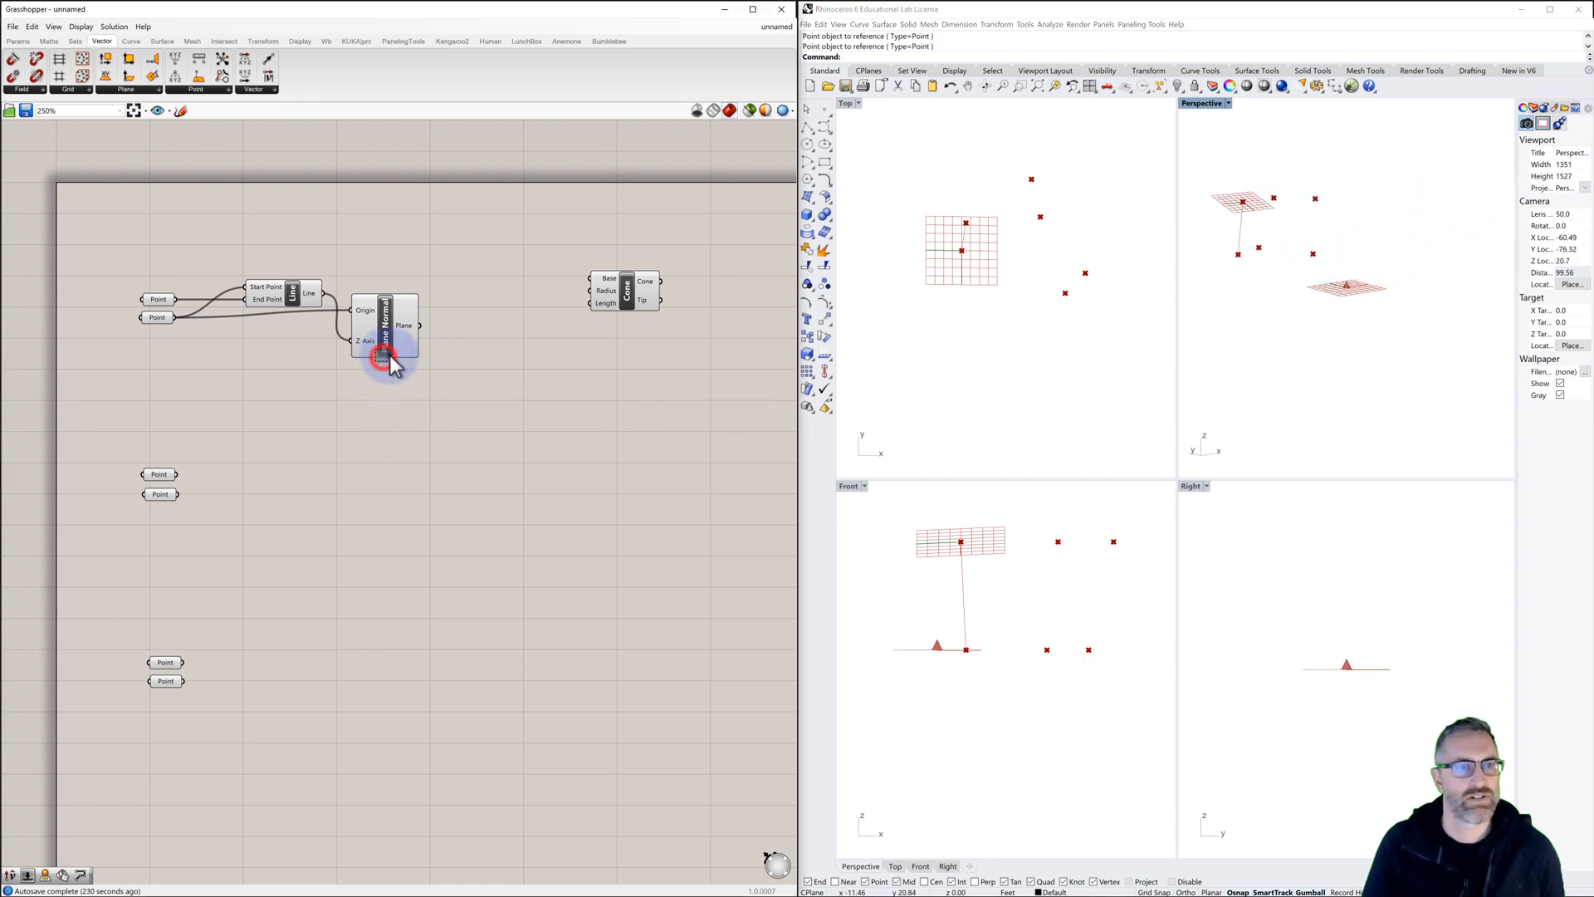
{"action": "left_click", "coordinate": [160, 318]}
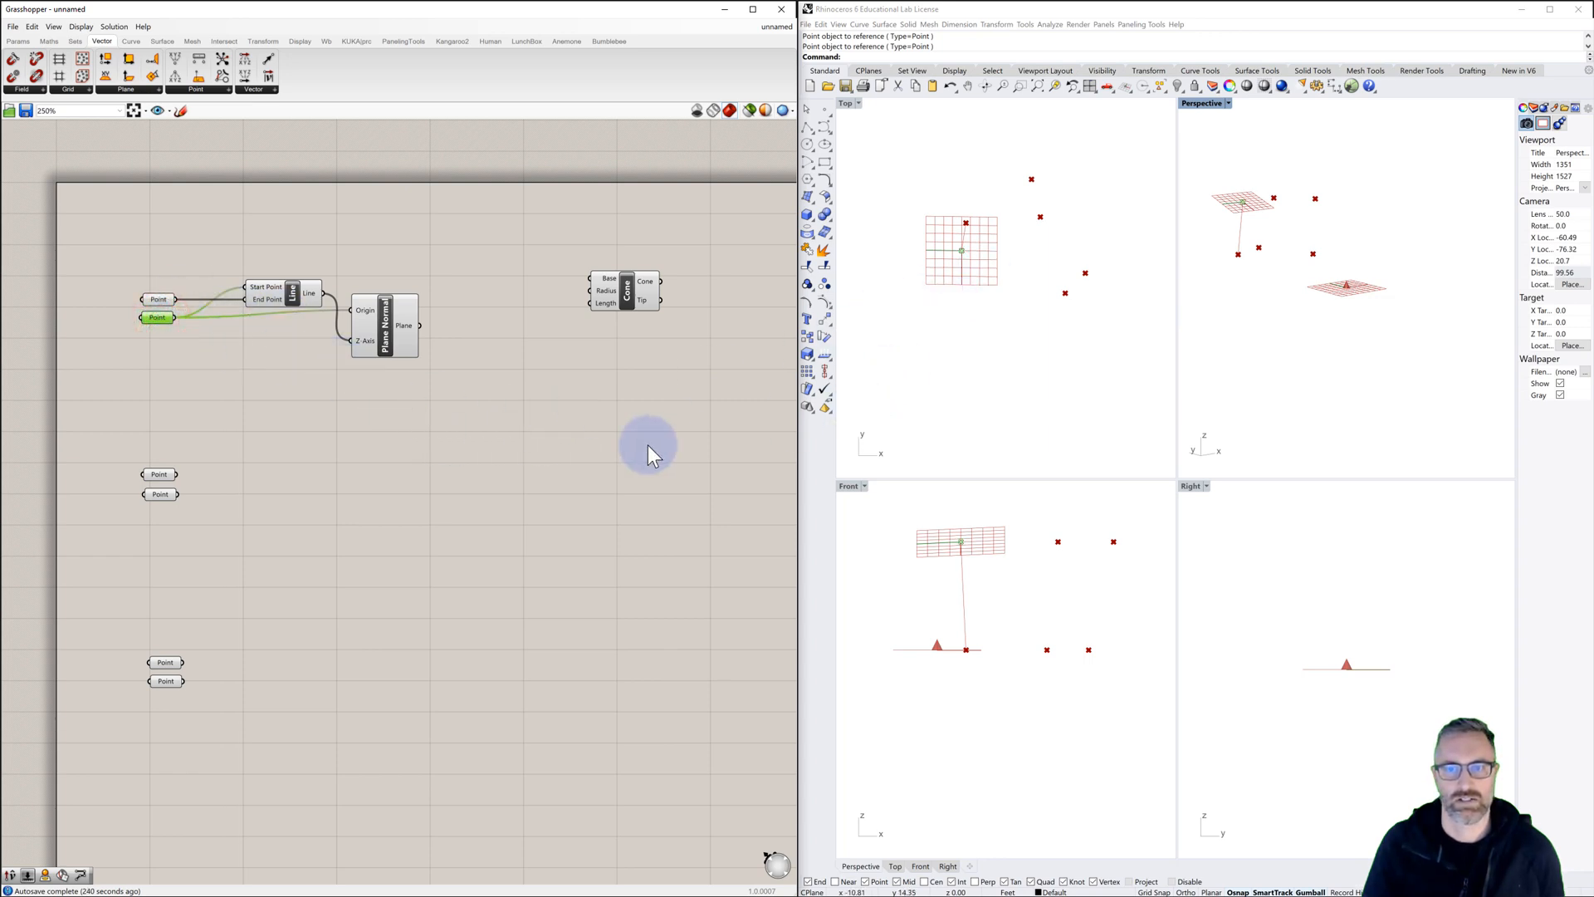
{"action": "left_click_drag", "start_coordinate": [161, 301], "coordinate": [356, 305]}
{"action": "left_click", "coordinate": [153, 318]}
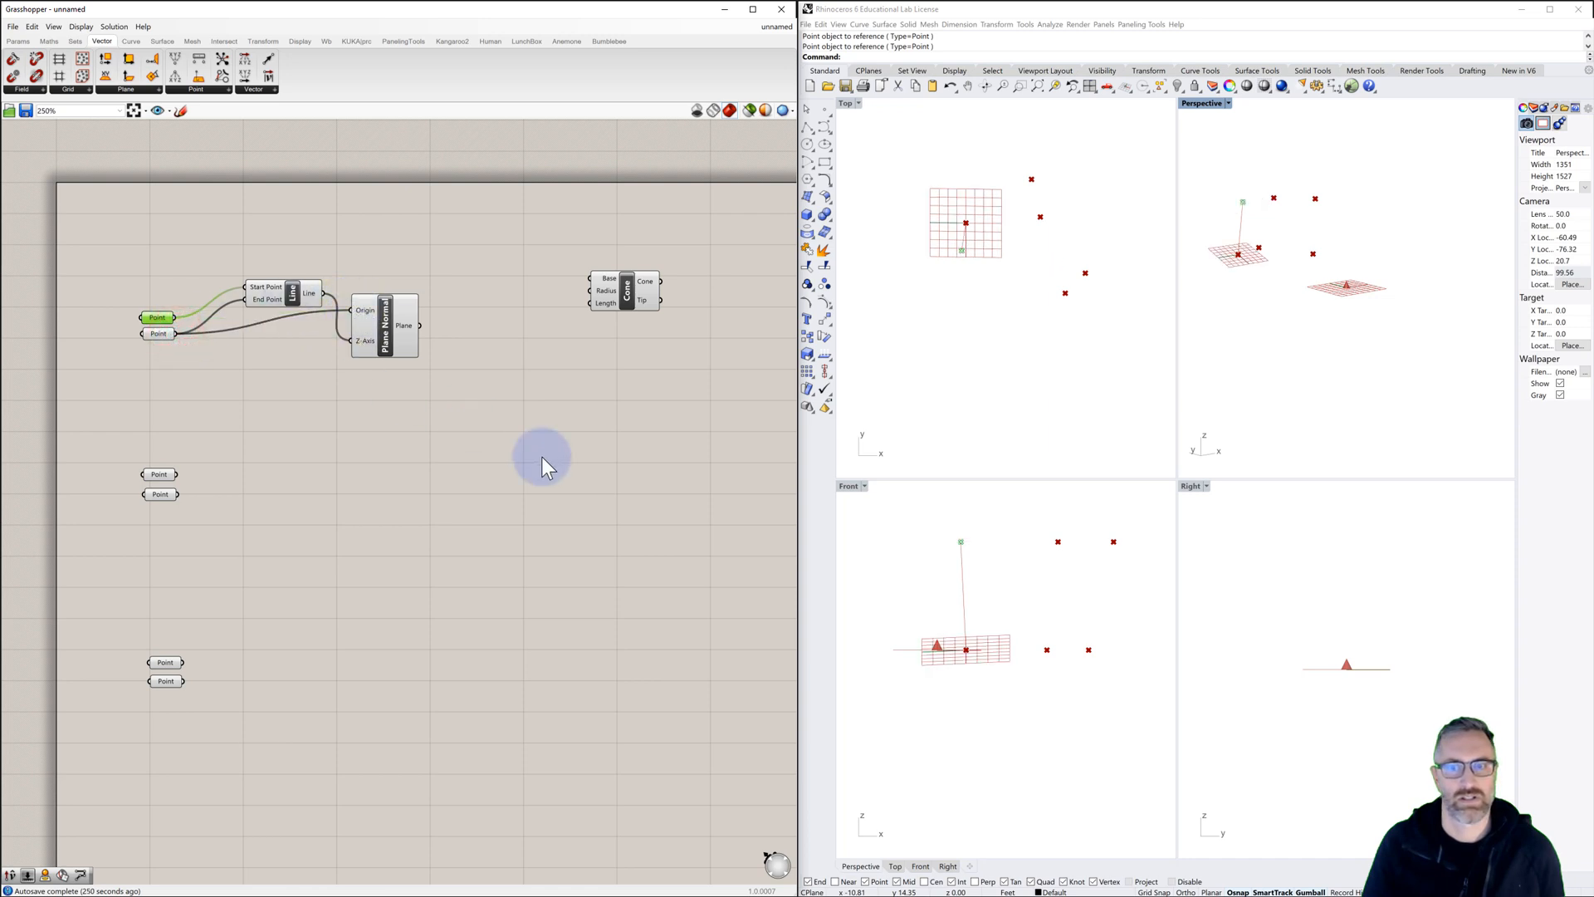
{"action": "right_click_drag", "start_coordinate": [1004, 616], "coordinate": [1001, 594]}
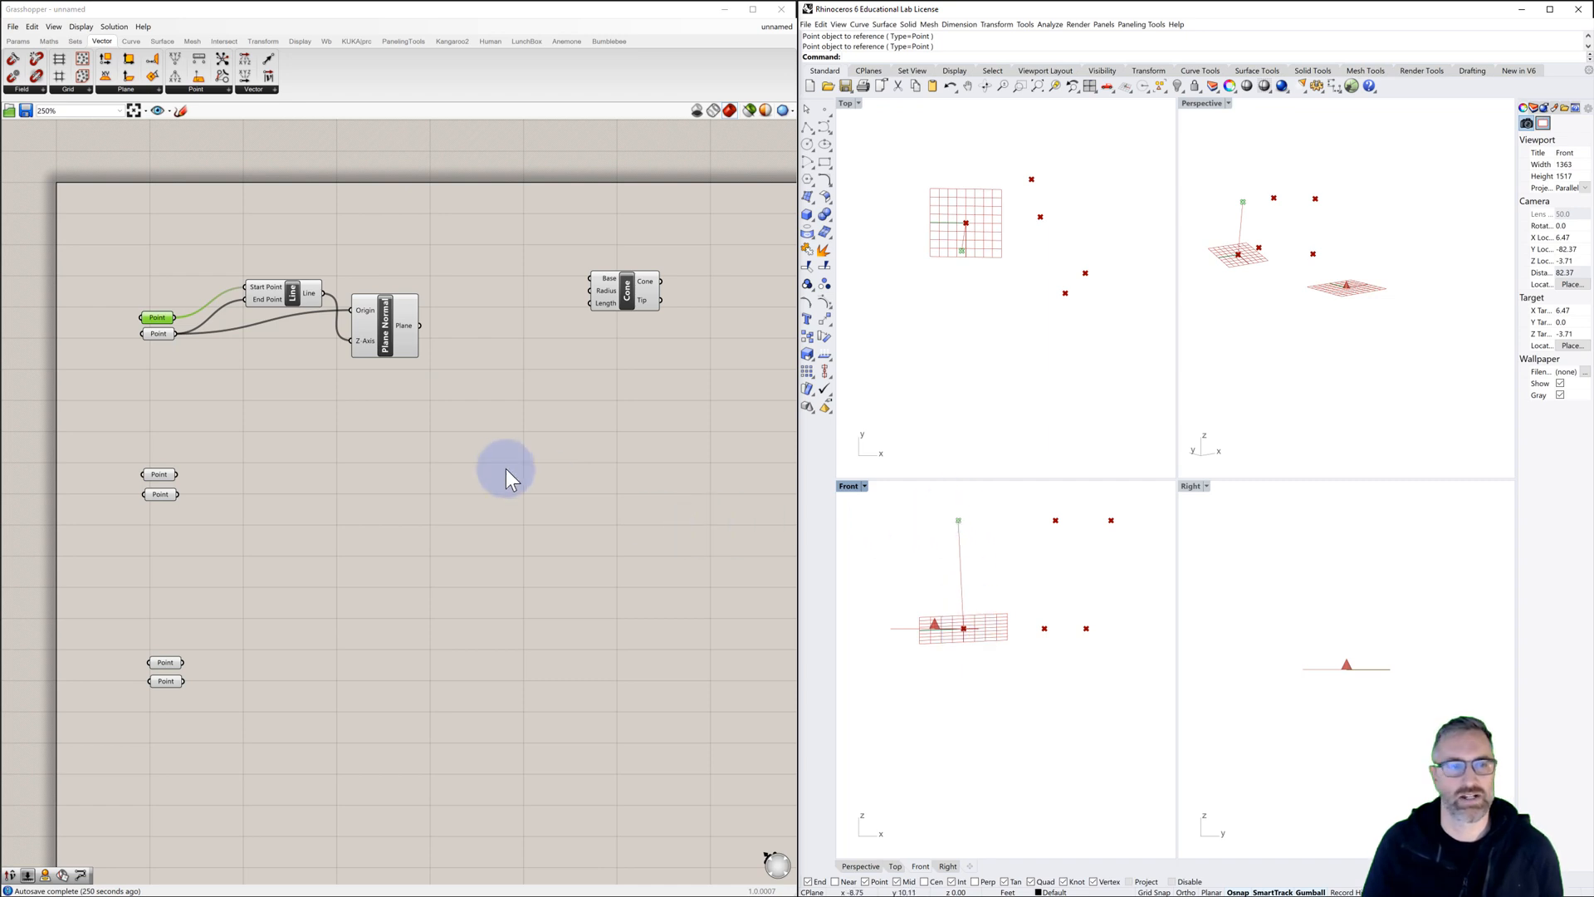
Step: Align the Plane Normal and Cone components closer together and connect the Plane output to the Cone's Base input
{"action": "left_click_drag", "start_coordinate": [382, 332], "coordinate": [384, 323]}
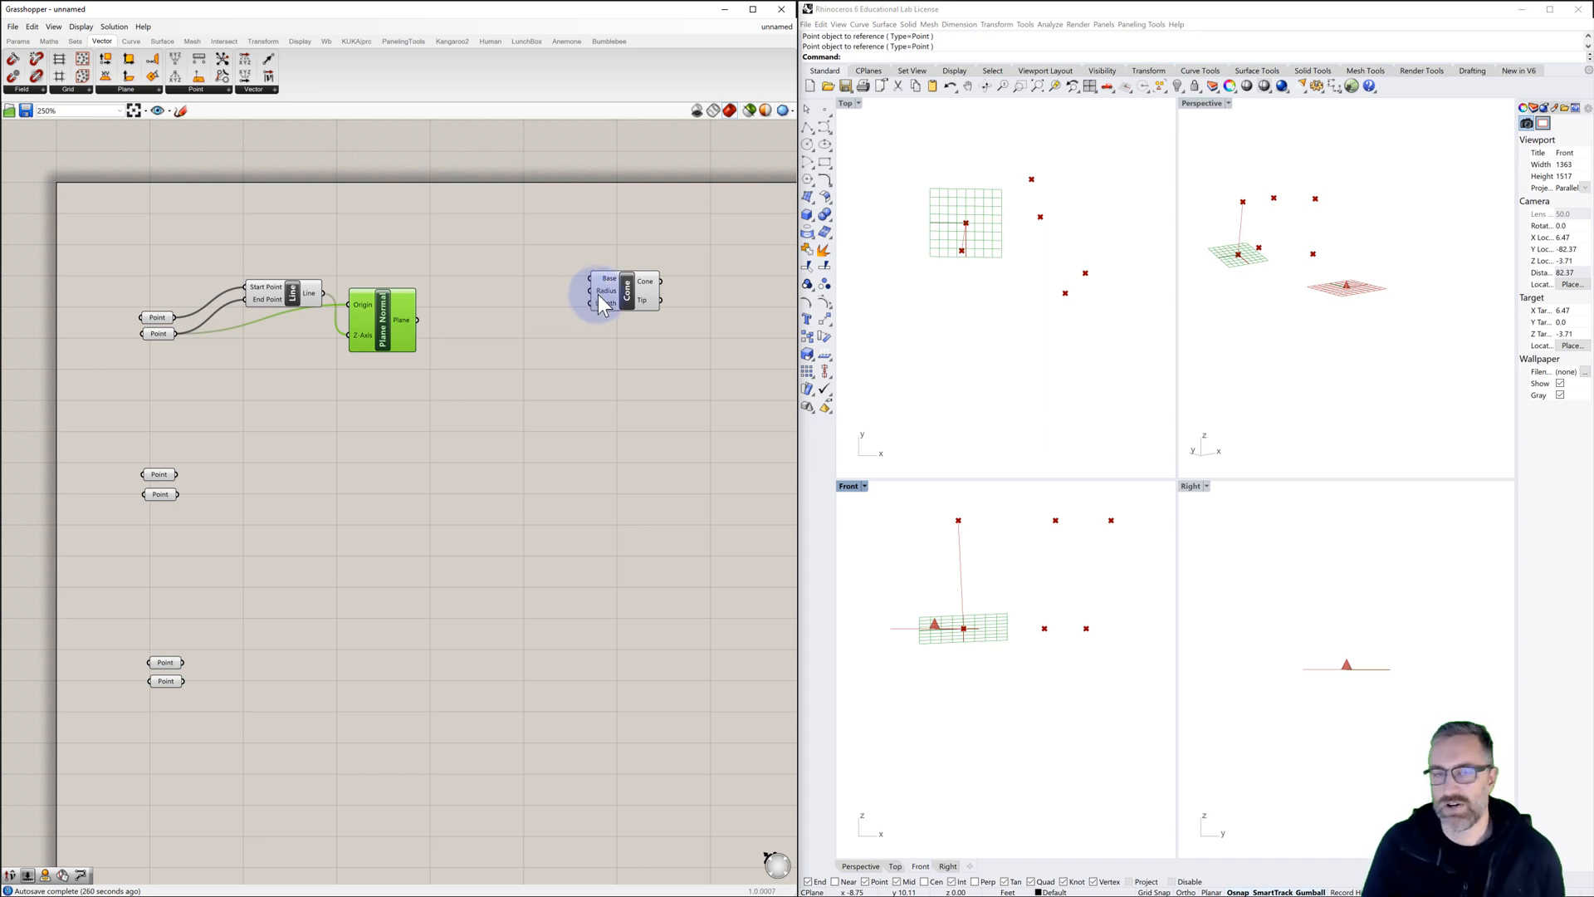
{"action": "left_click_drag", "start_coordinate": [631, 287], "coordinate": [583, 320]}
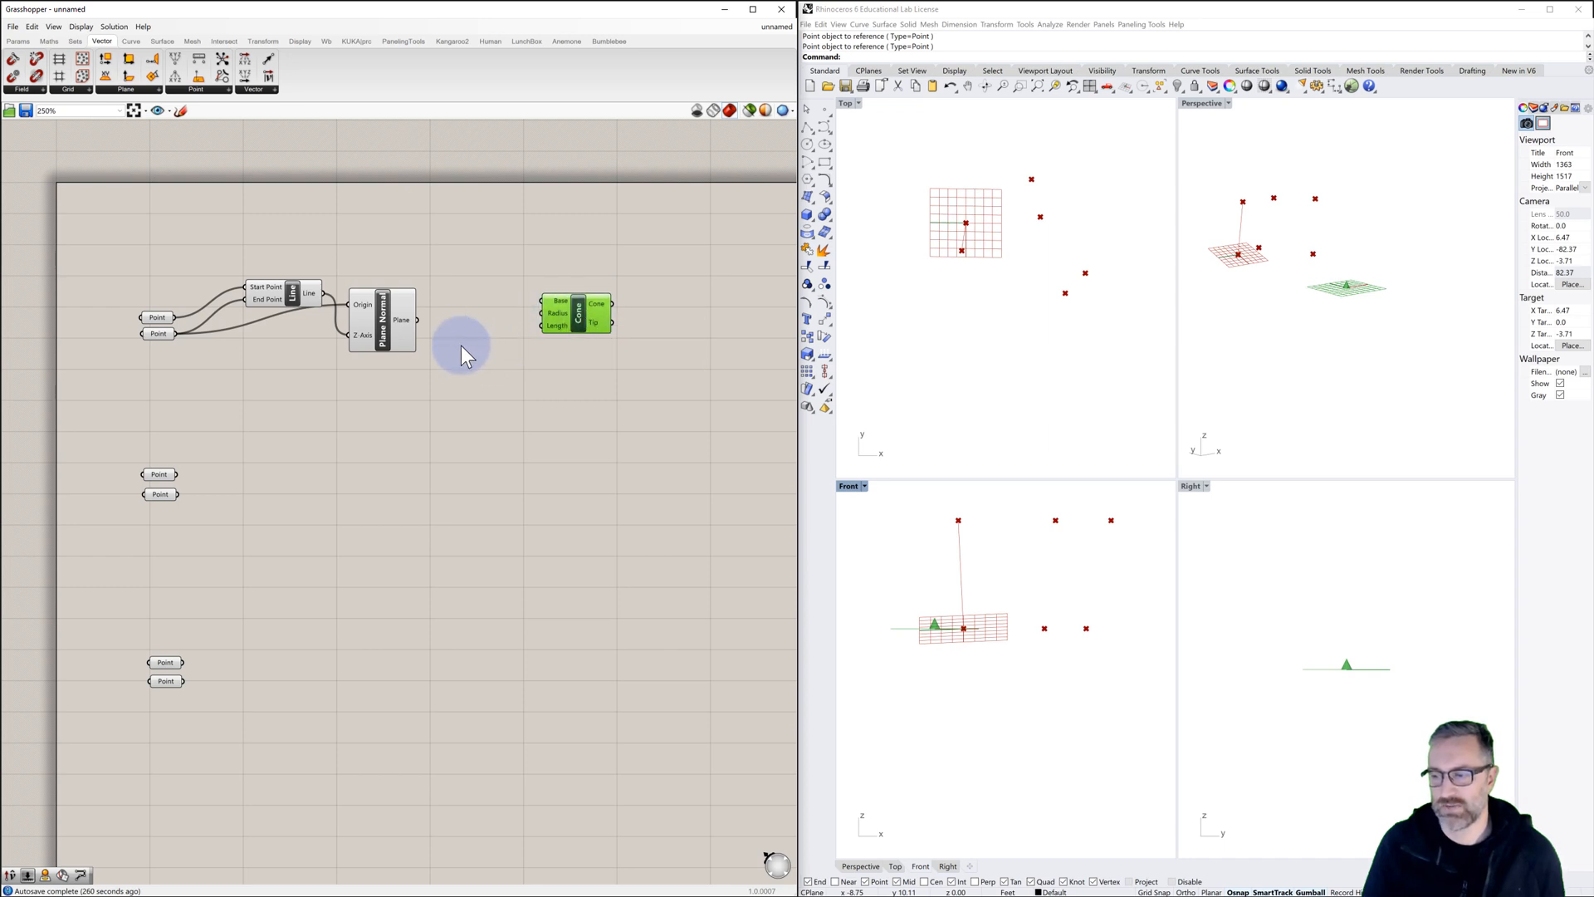
{"action": "left_click_drag", "start_coordinate": [417, 320], "coordinate": [543, 302]}
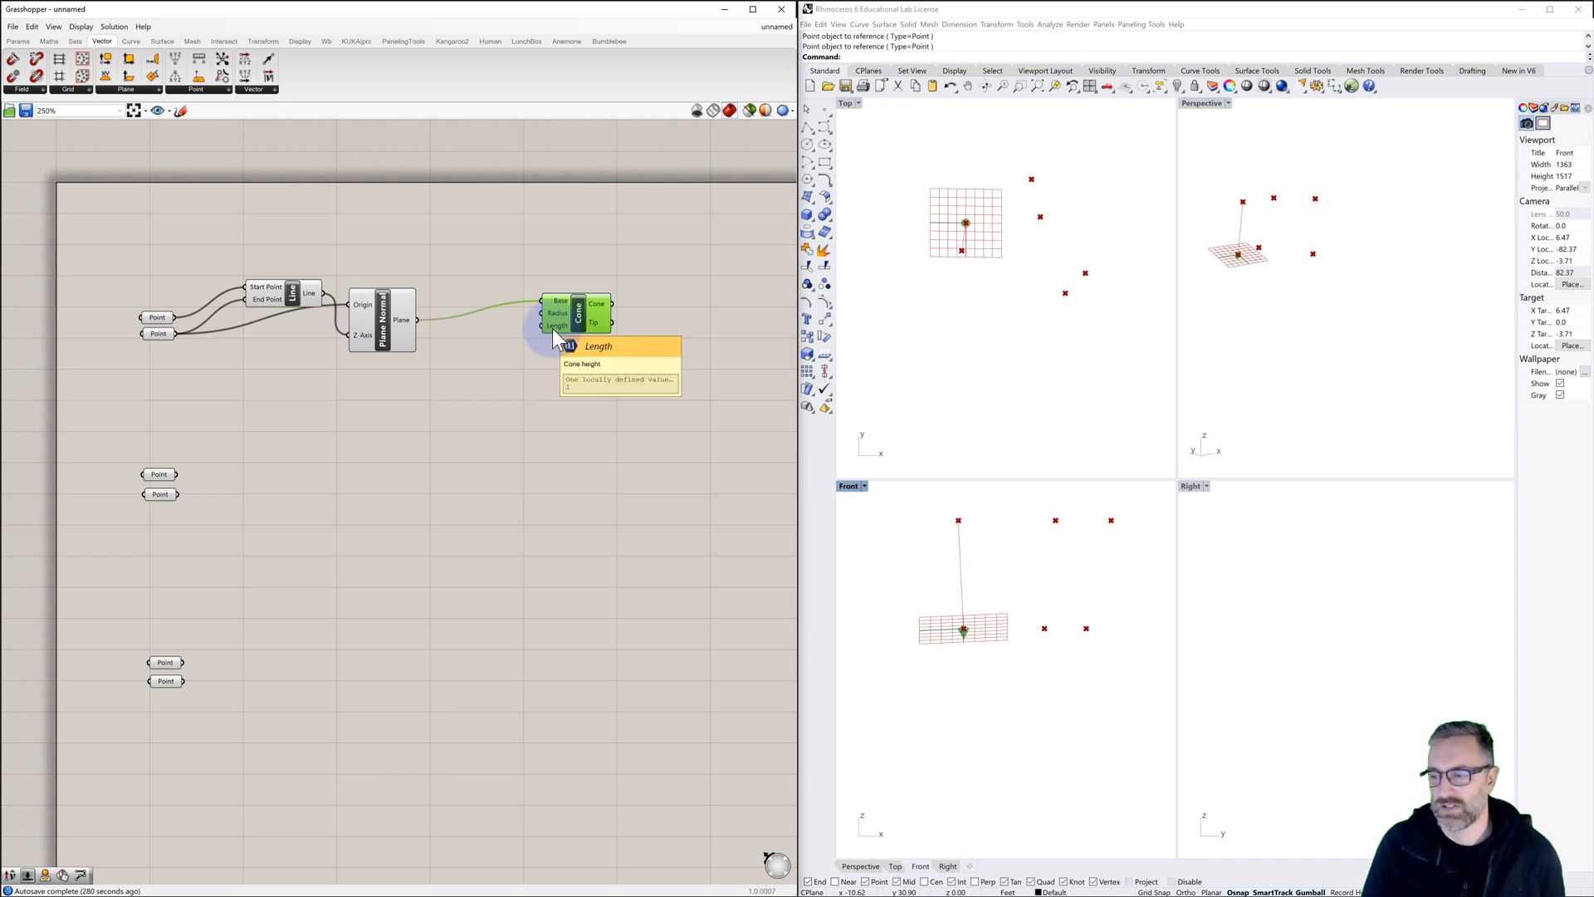
Step: Add a number slider ranging from 1 to 100 with value 10 below the first point pair and connect it to the Cone's Radius
{"action": "left_click", "coordinate": [164, 375]}
{"action": "double_click", "coordinate": [196, 382]}
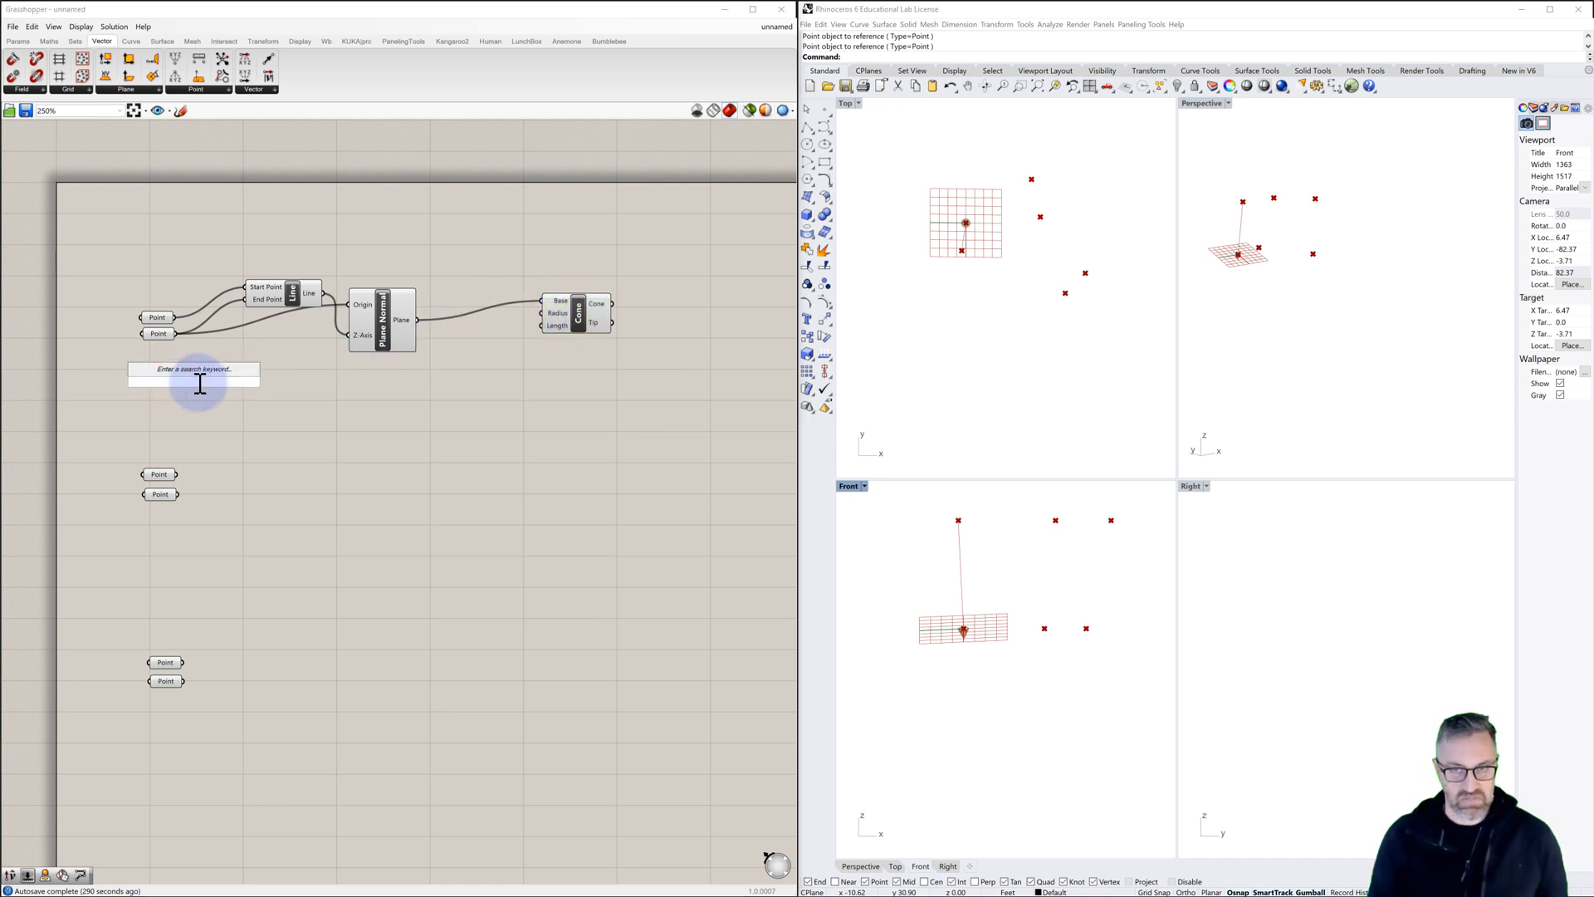
{"action": "type", "text": "1"}
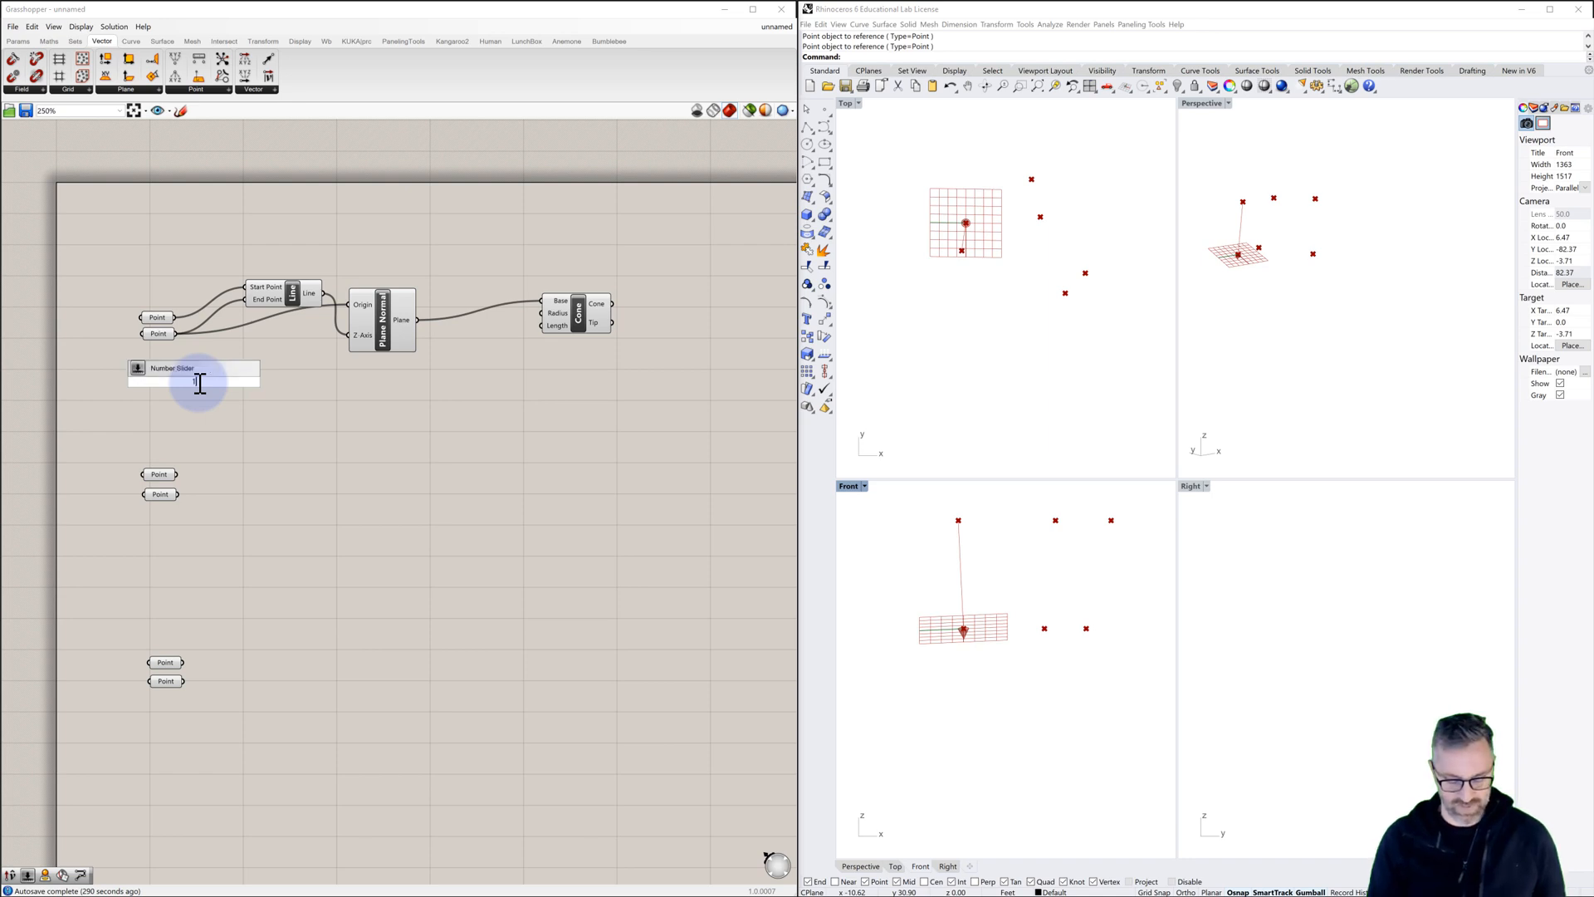
{"action": "type", "text": "<10"}
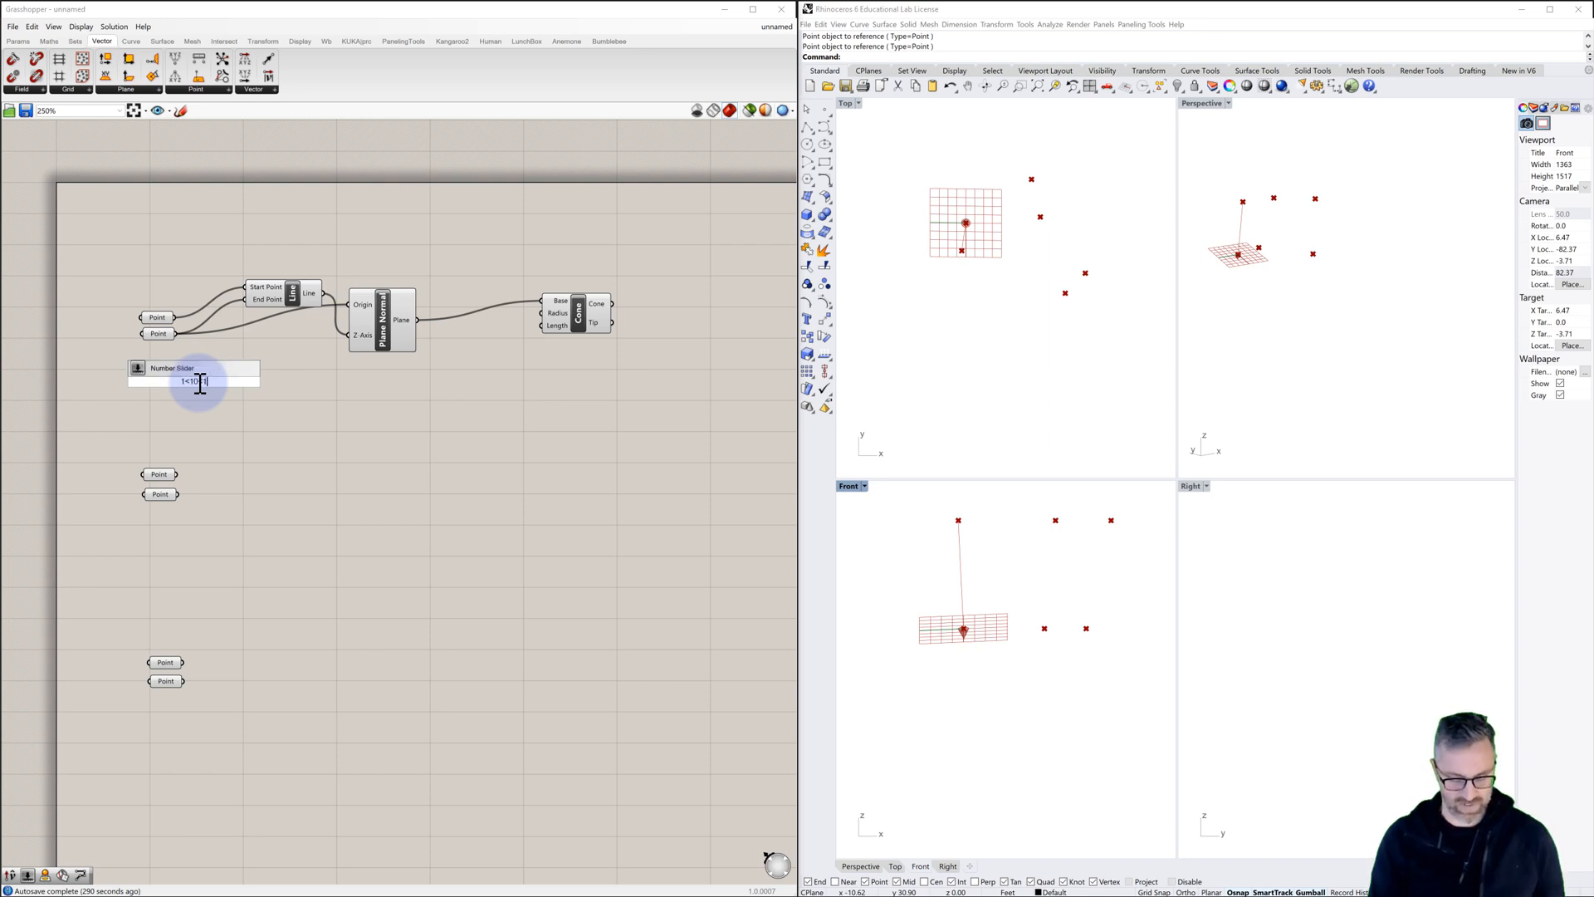
{"action": "type", "text": "<100"}
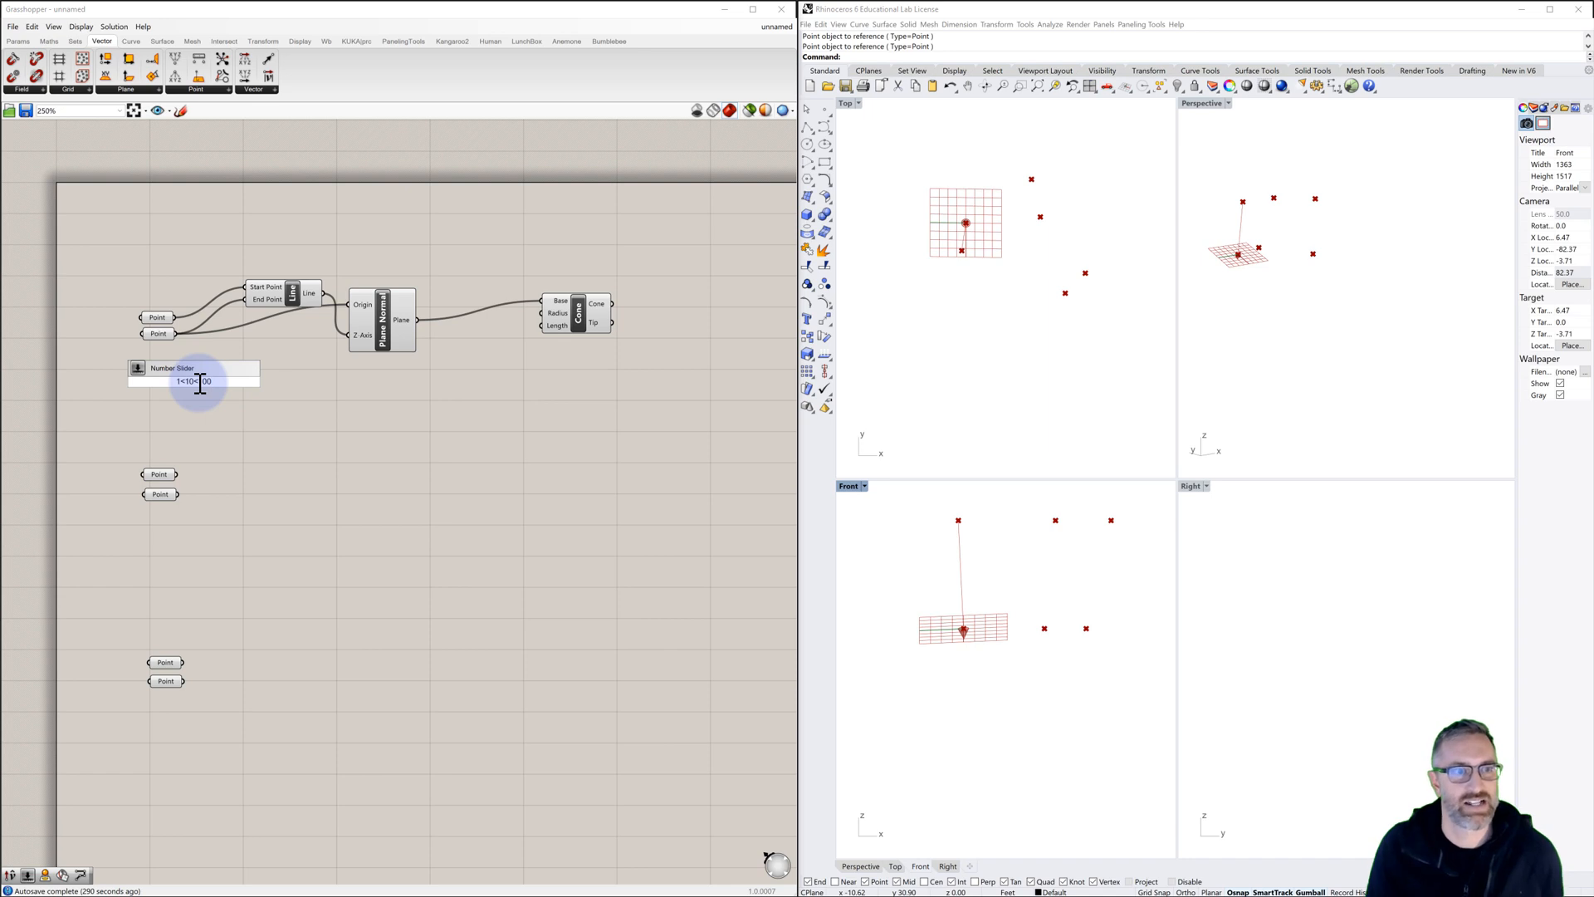
{"action": "key", "text": "Return"}
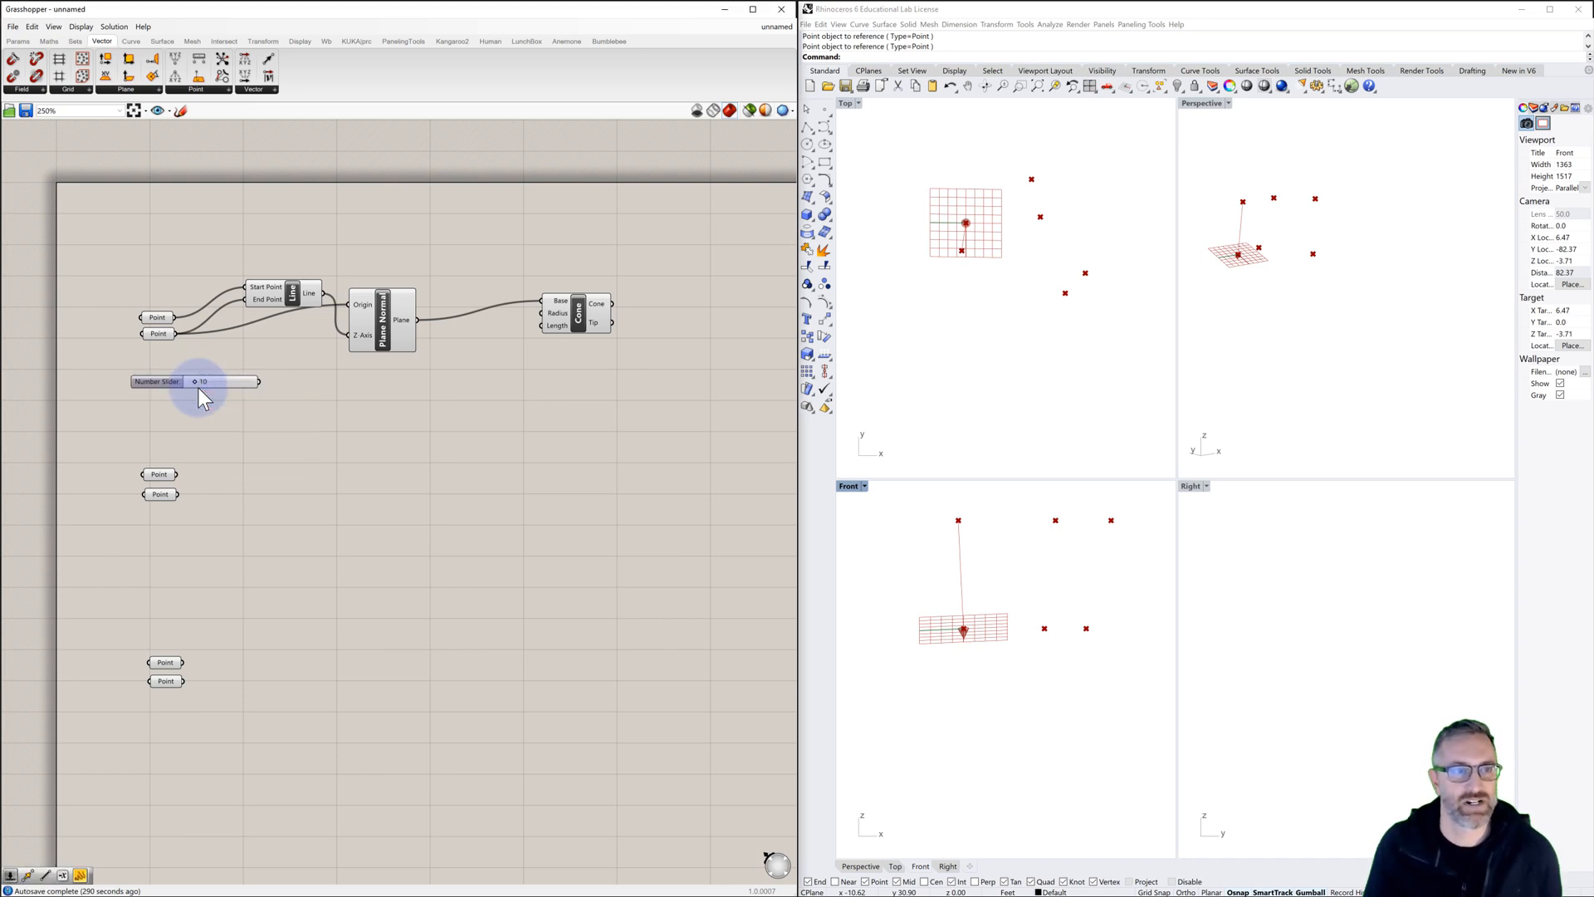
{"action": "left_click_drag", "start_coordinate": [158, 386], "coordinate": [151, 365]}
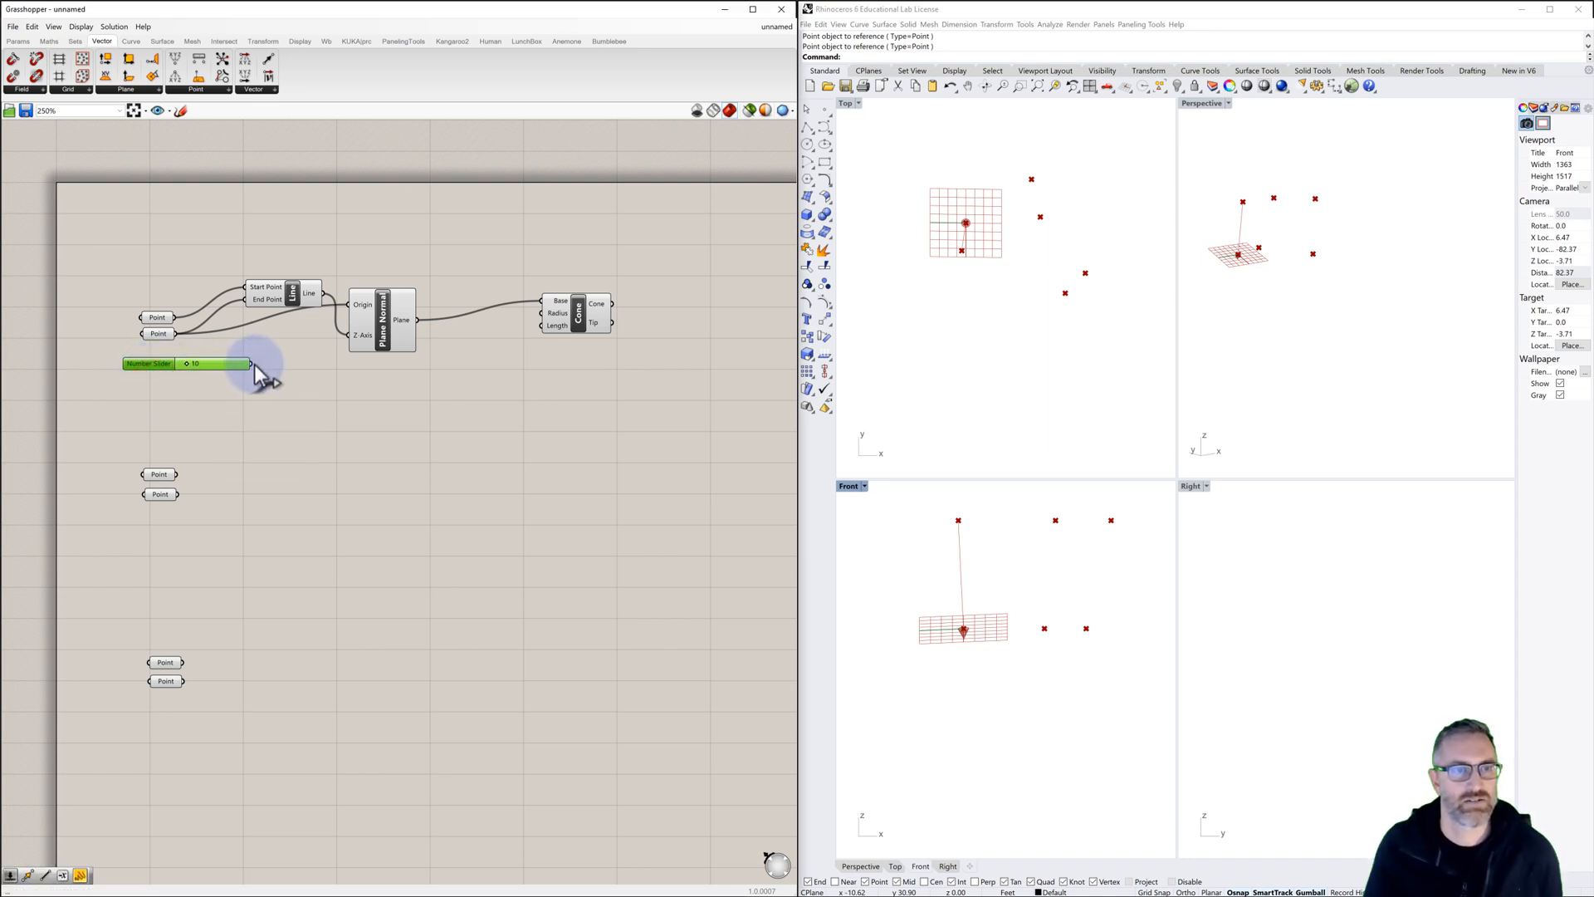
{"action": "left_click_drag", "start_coordinate": [253, 365], "coordinate": [545, 313]}
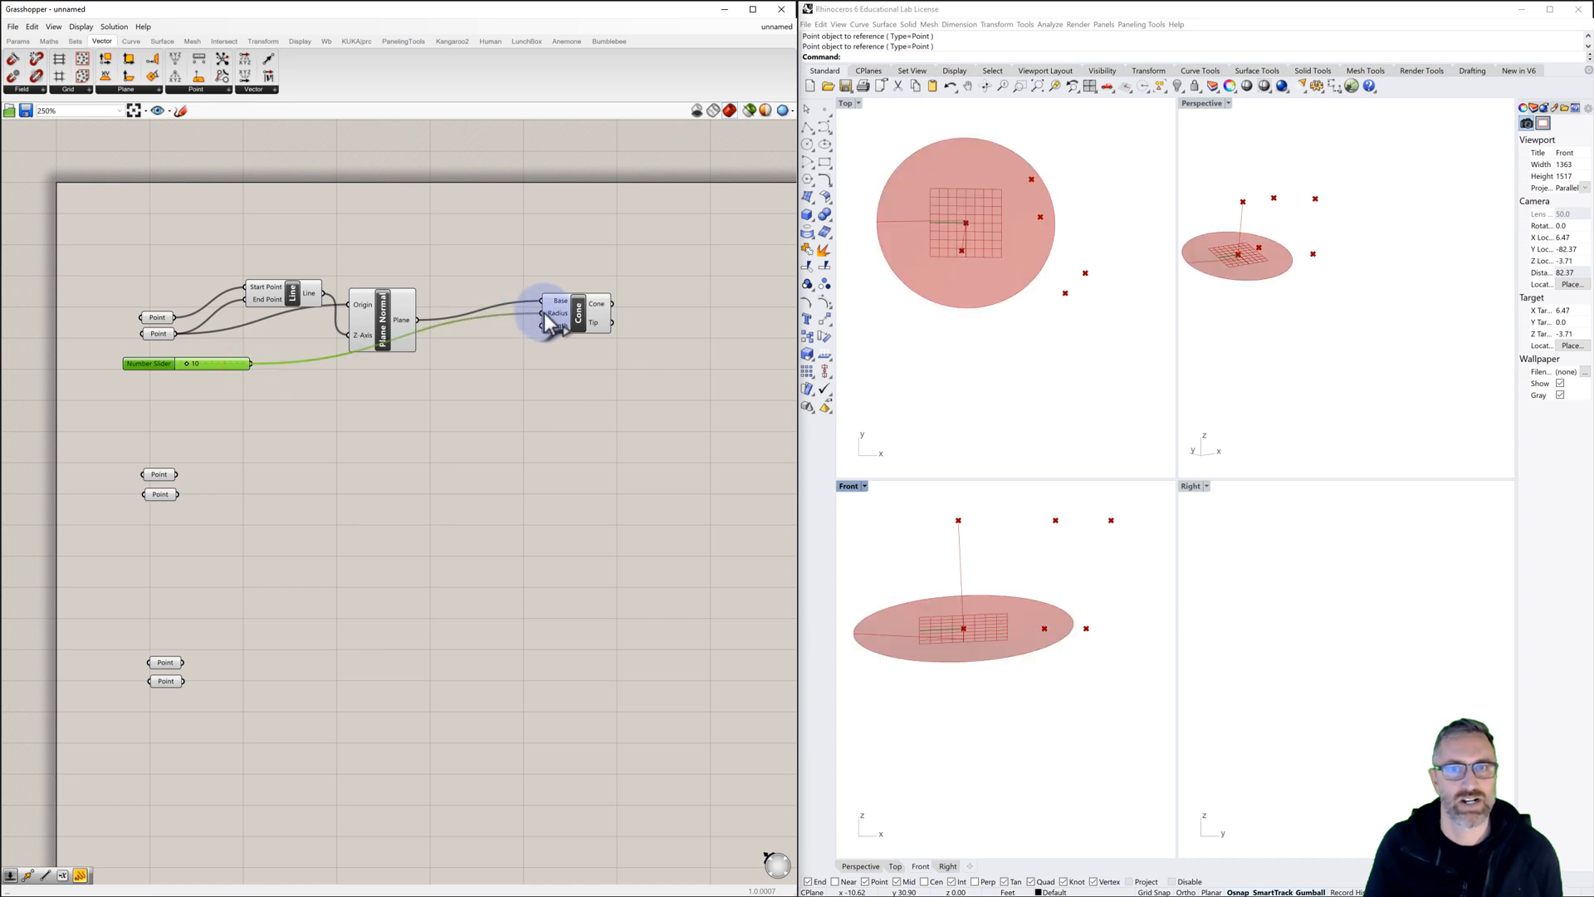
Step: Set the slider feeding the Cone's Radius to 4
{"action": "scroll", "coordinate": [187, 367], "scroll_direction": "up", "scroll_amount": 3}
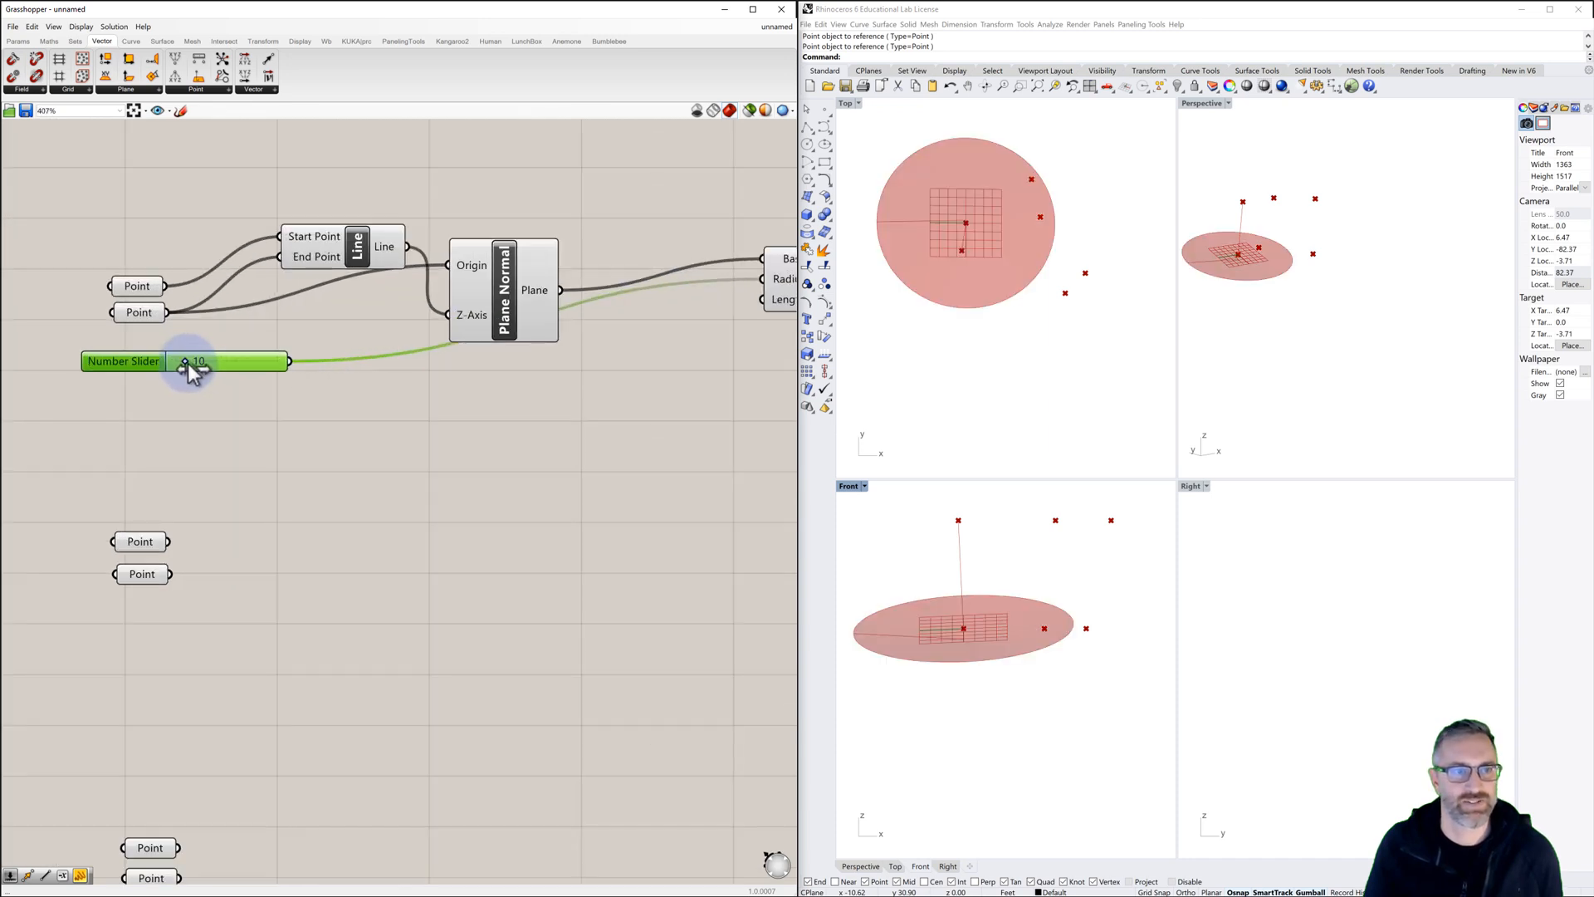
{"action": "left_click_drag", "start_coordinate": [186, 366], "coordinate": [183, 370]}
{"action": "left_click", "coordinate": [253, 392]}
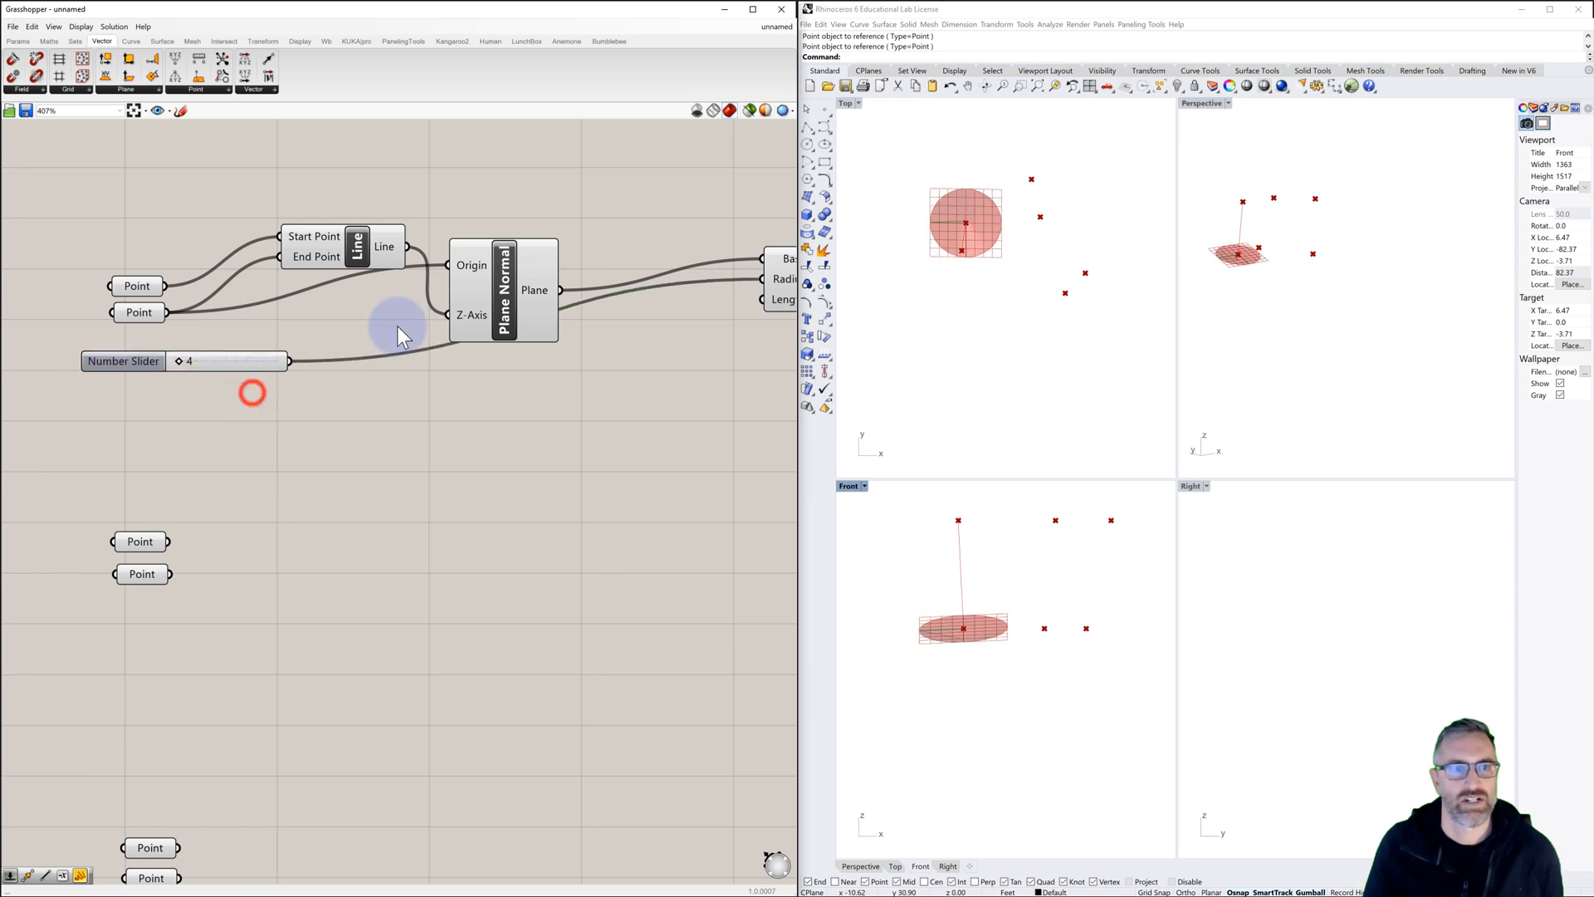
Step: Duplicate the radius slider below itself, connect the copy to the Cone's Length and set it to 13
{"action": "scroll", "coordinate": [517, 356], "scroll_direction": "down", "scroll_amount": 1}
{"action": "right_click_drag", "start_coordinate": [488, 347], "coordinate": [465, 344]}
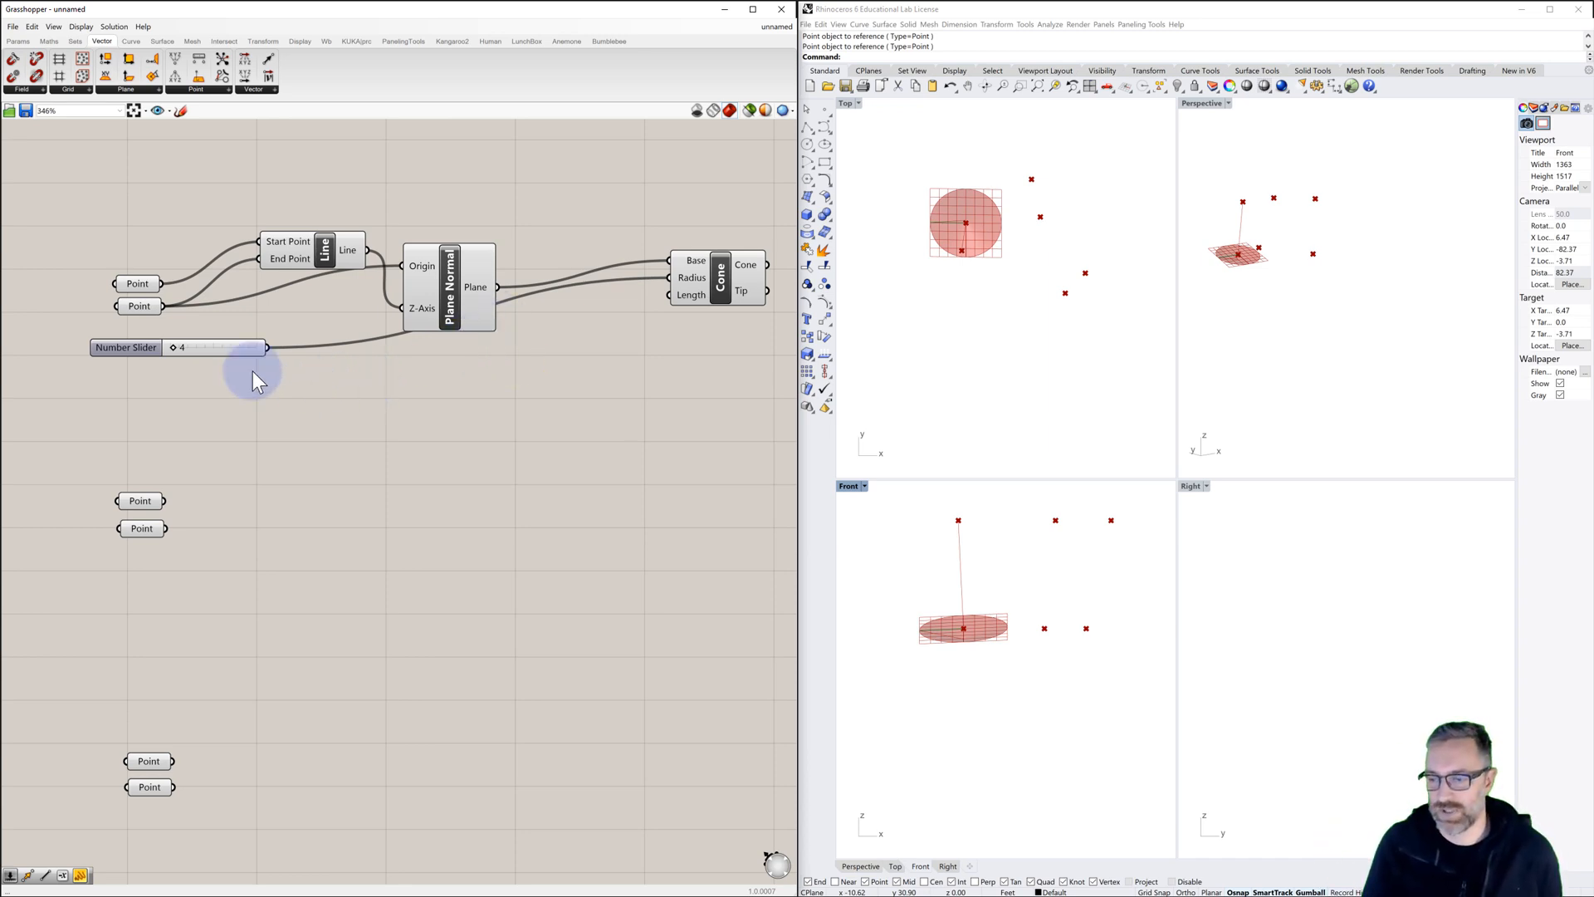
{"action": "left_click", "coordinate": [151, 347]}
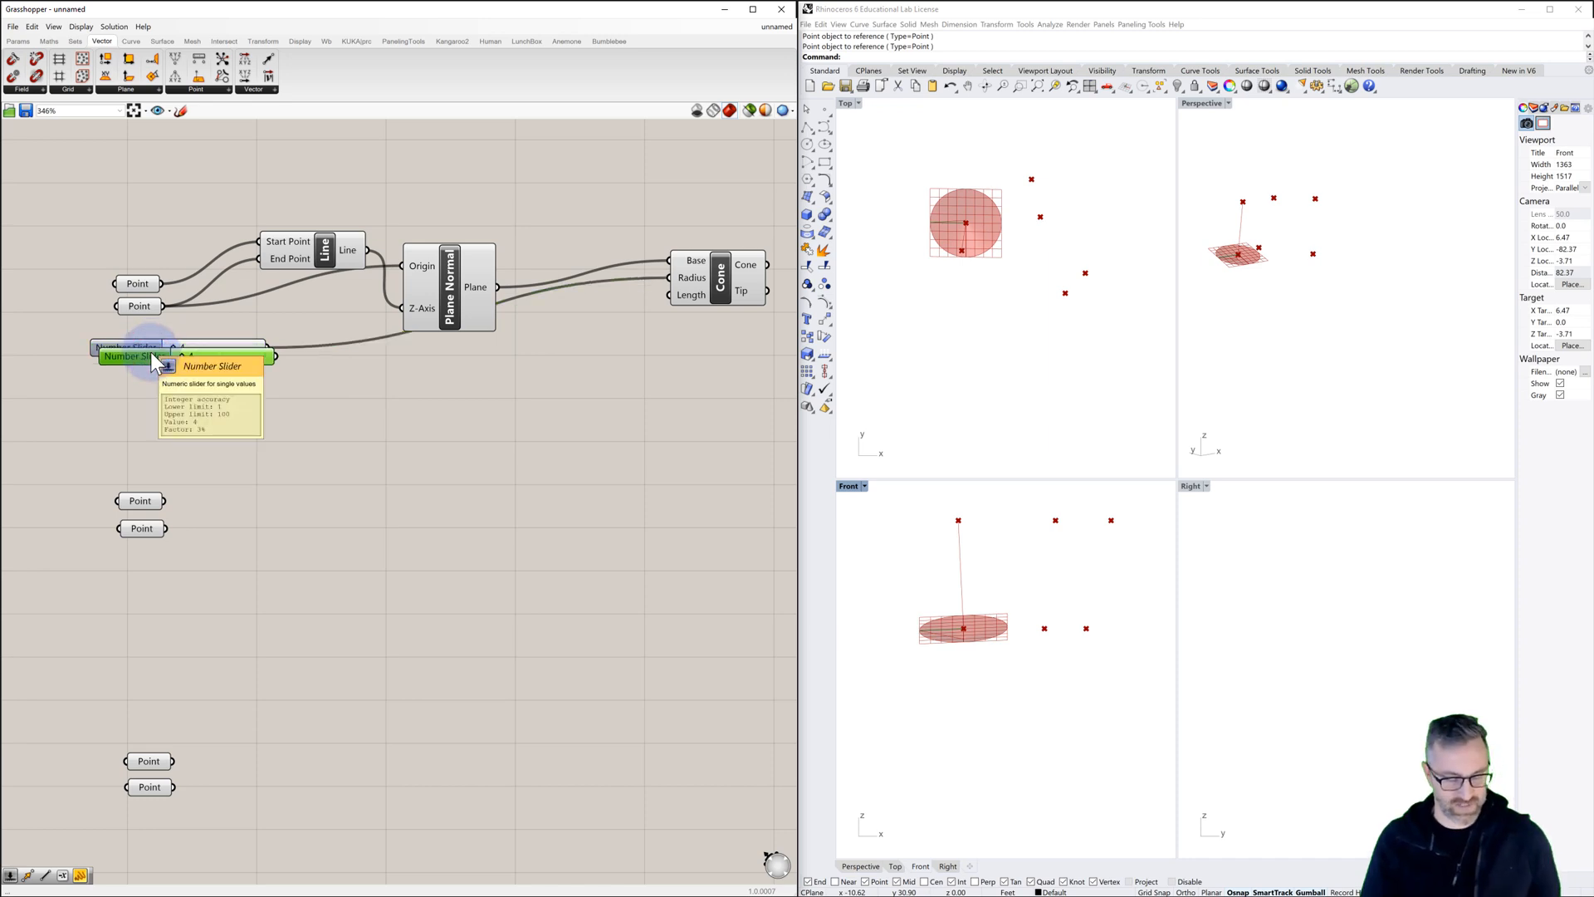
{"action": "left_click_drag", "start_coordinate": [151, 348], "coordinate": [146, 371], "text": "alt"}
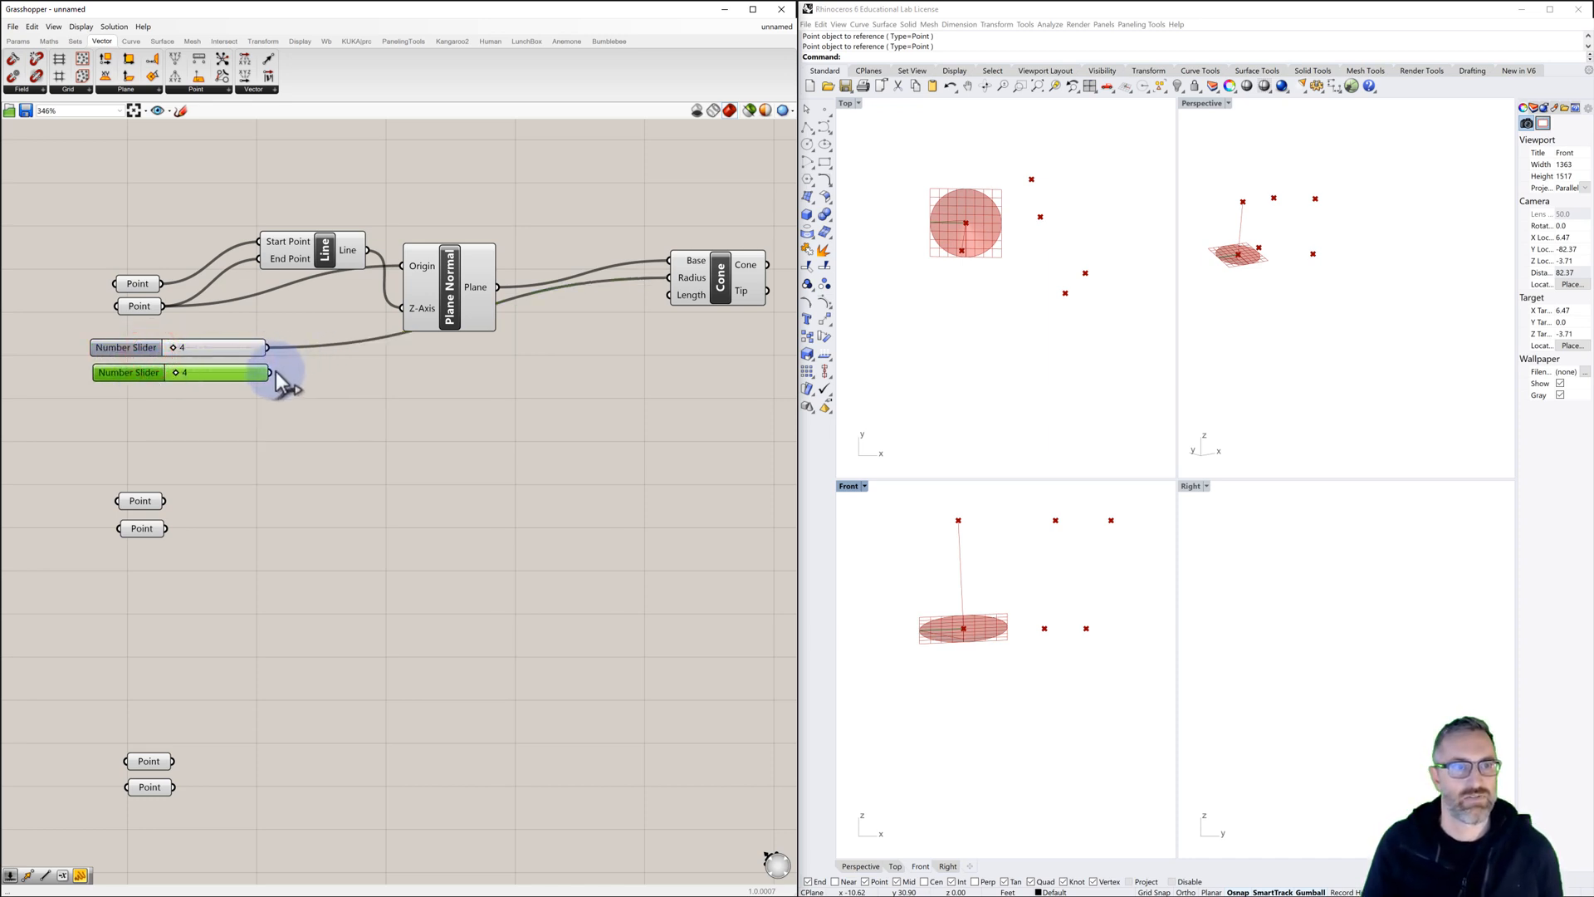
{"action": "left_click_drag", "start_coordinate": [269, 372], "coordinate": [668, 295]}
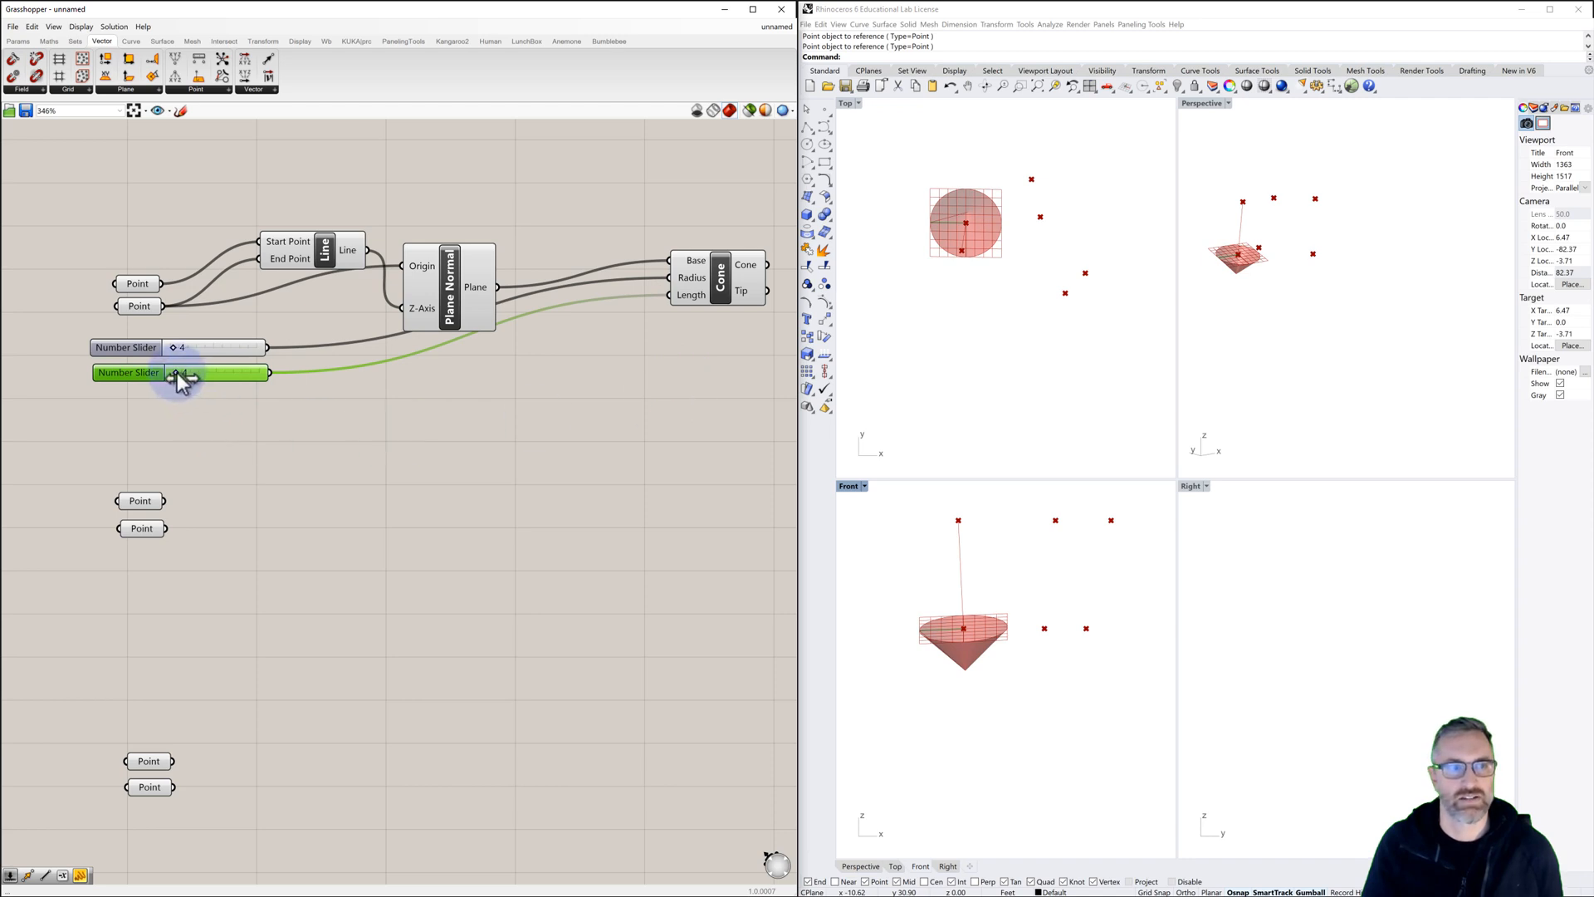
{"action": "mouse_move", "coordinate": [176, 373]}
{"action": "left_mouse_down"}
{"action": "mouse_move", "coordinate": [203, 377]}
{"action": "mouse_move", "coordinate": [185, 376]}
{"action": "left_mouse_up"}
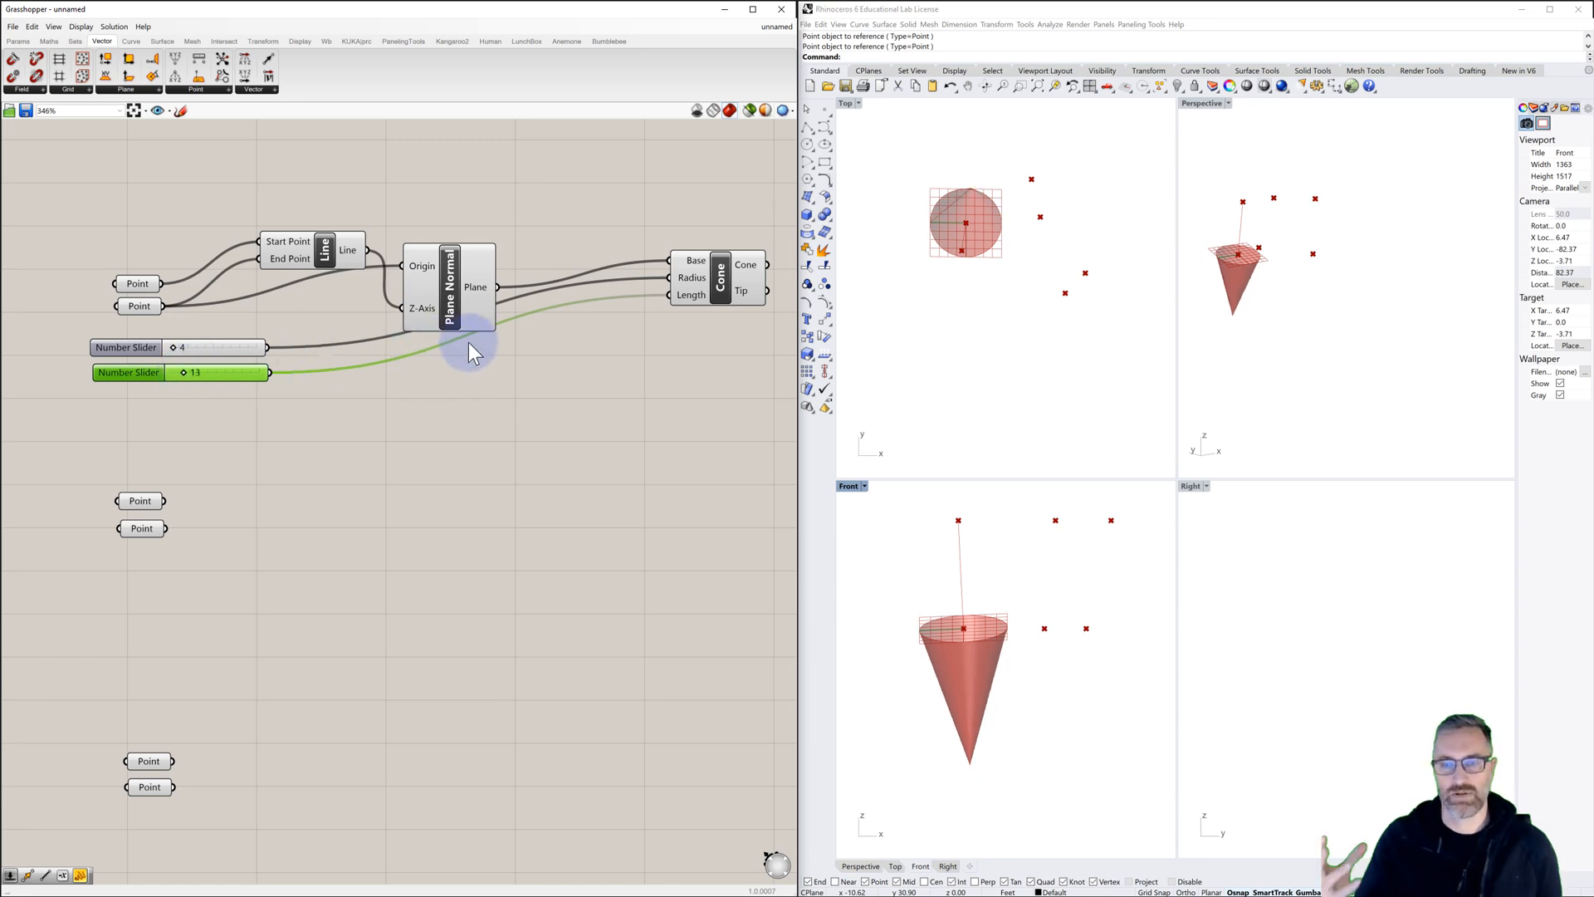
Step: Insert a Negative component between the length slider and the Cone's Length, aligned below Plane Normal, to flip the cone upward
{"action": "left_click", "coordinate": [475, 367]}
{"action": "double_click", "coordinate": [474, 367]}
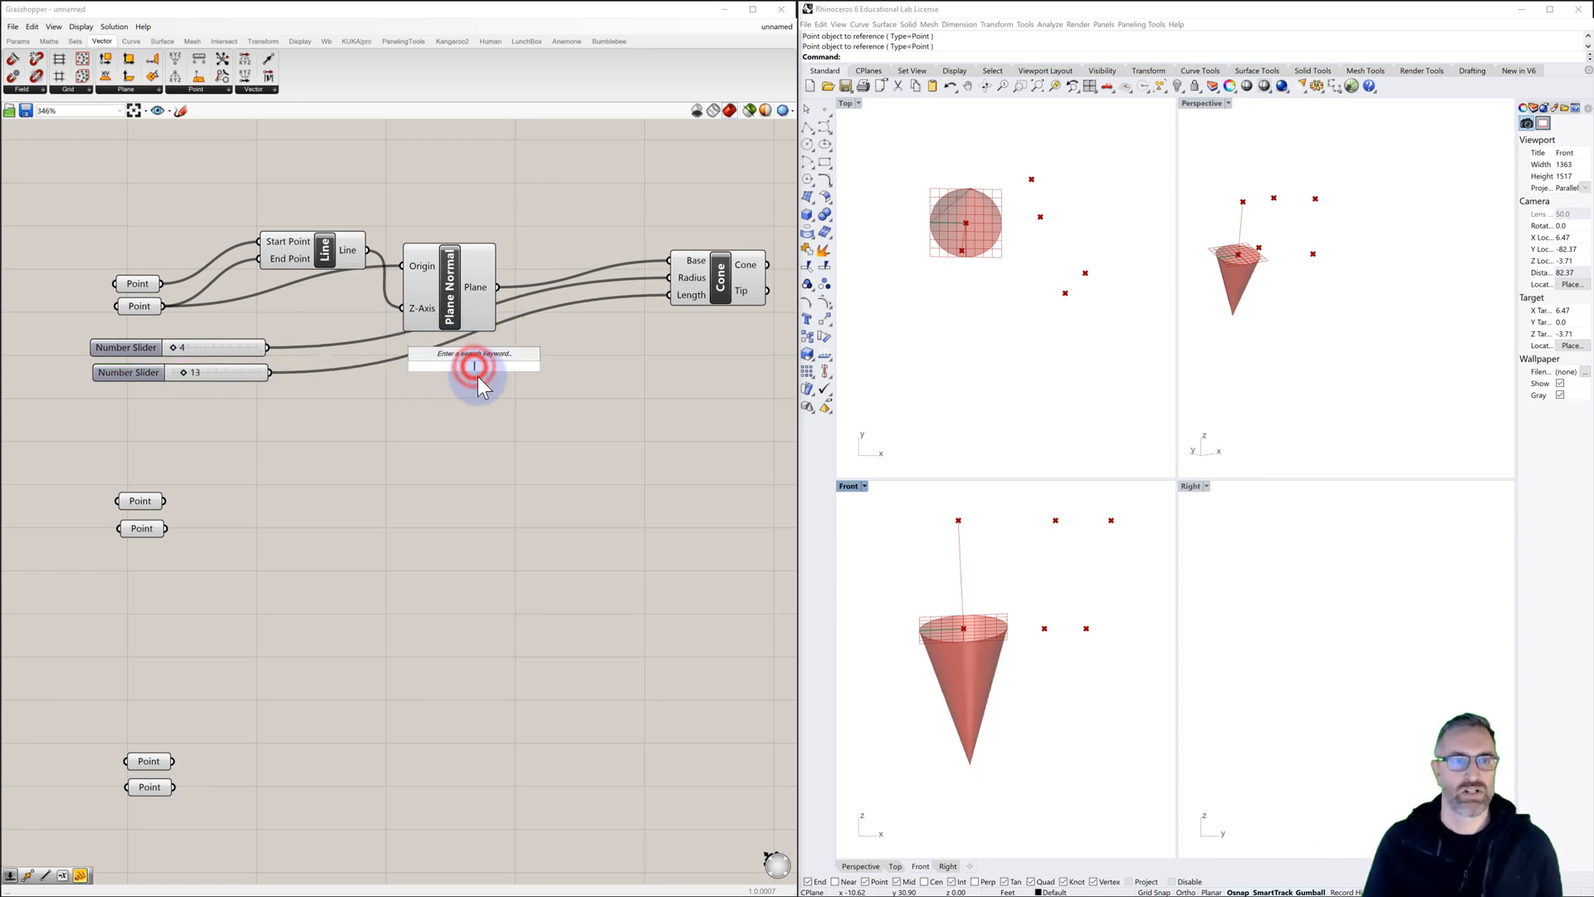
{"action": "type", "text": "neg"}
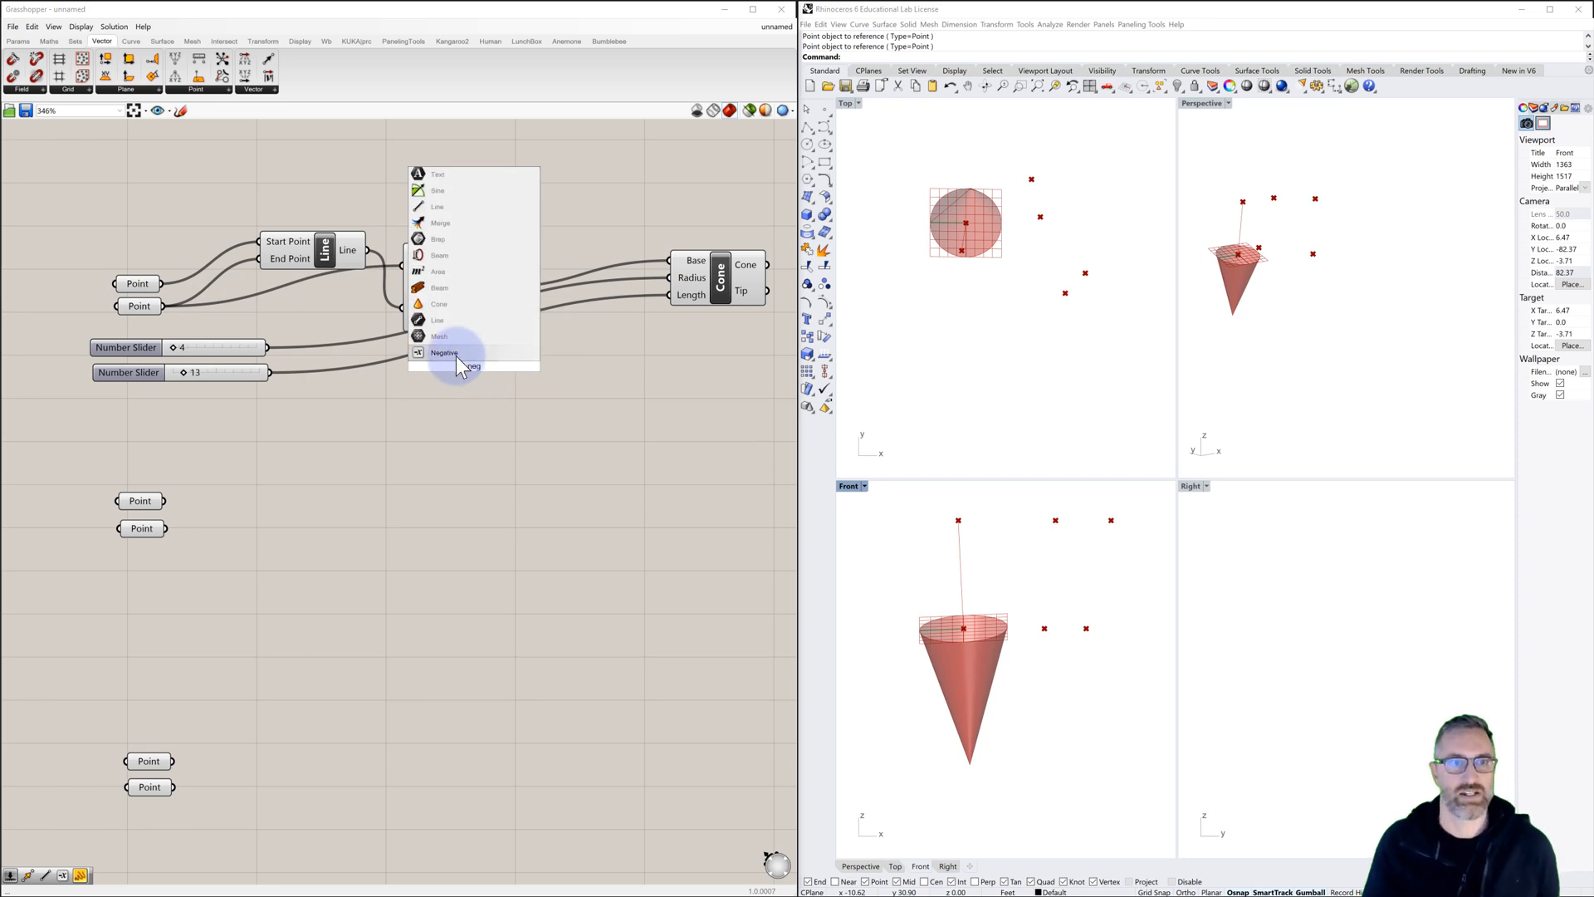
{"action": "left_click", "coordinate": [452, 352]}
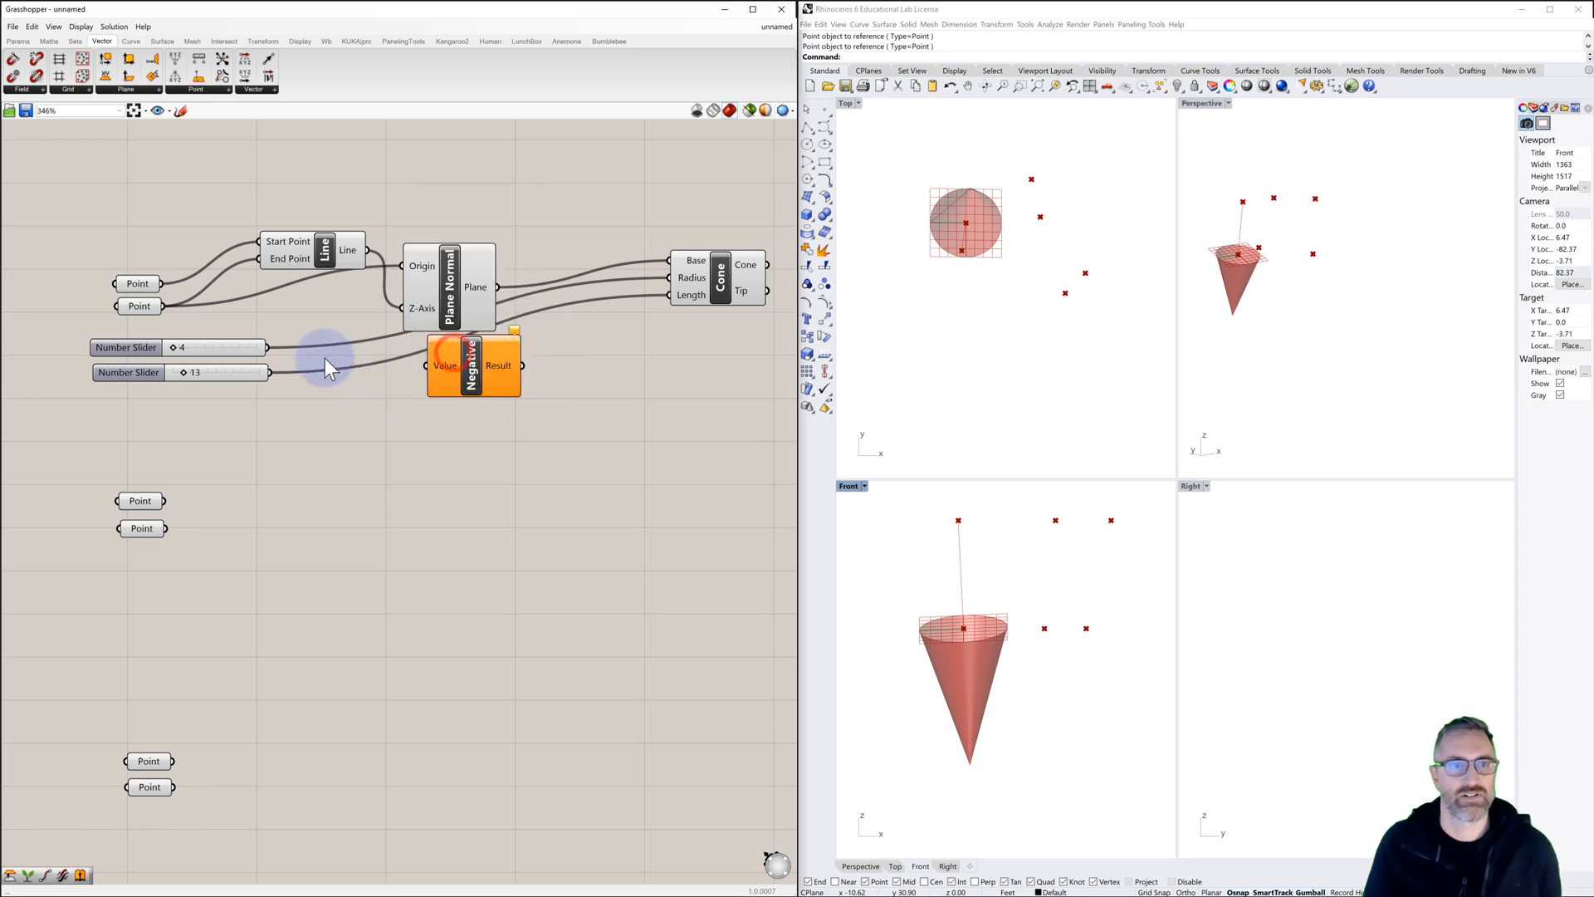
{"action": "left_click_drag", "start_coordinate": [270, 372], "coordinate": [668, 295]}
{"action": "left_click_drag", "start_coordinate": [471, 362], "coordinate": [458, 379]}
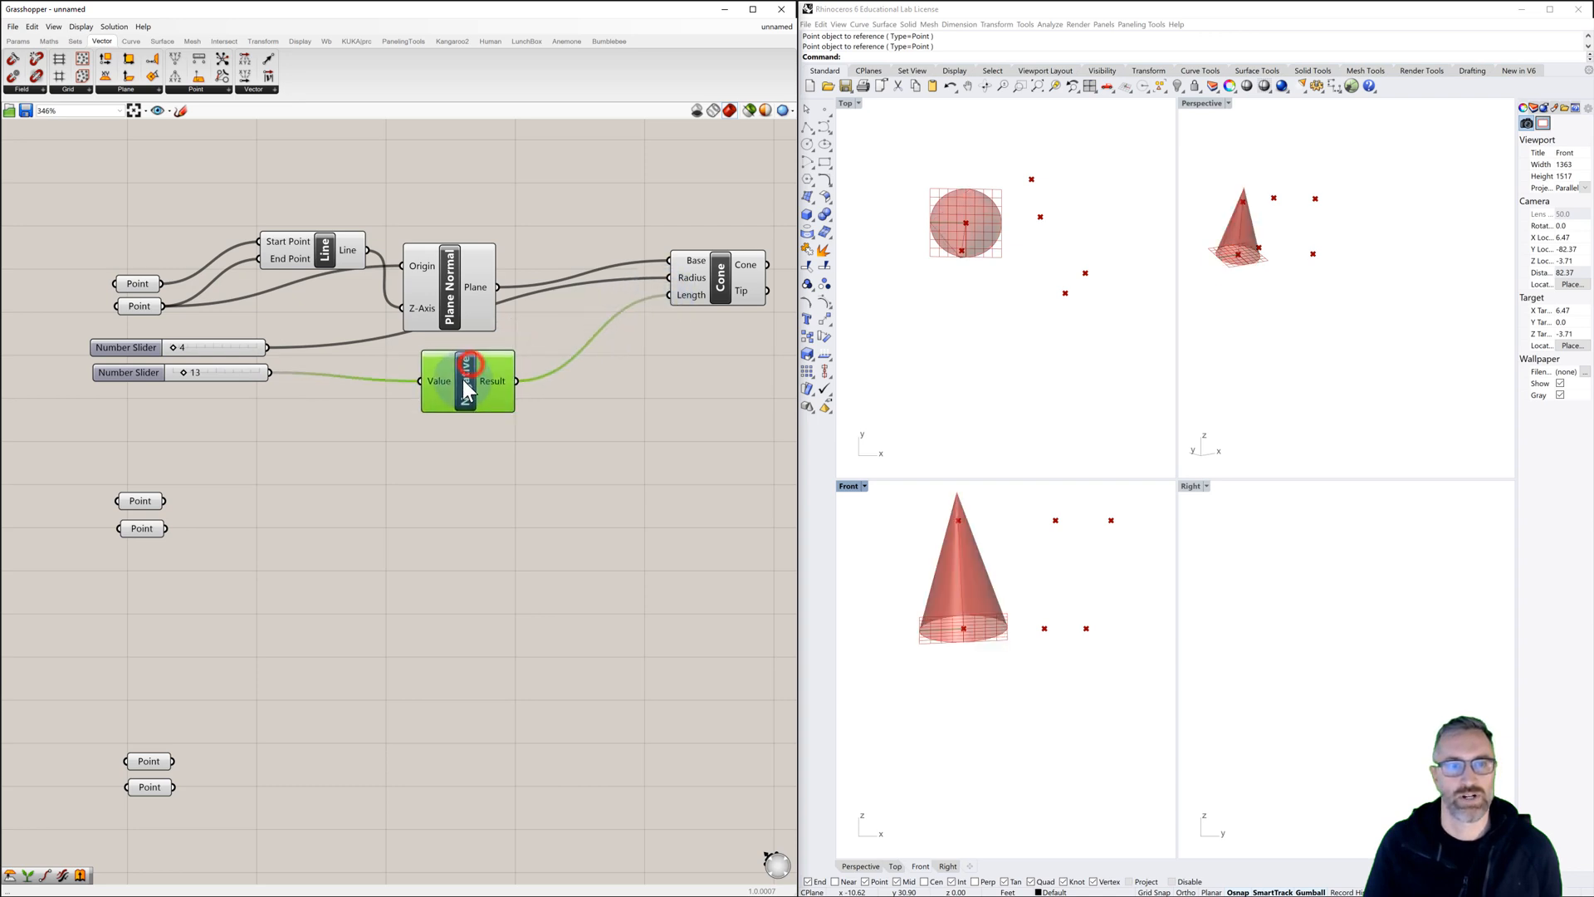
{"action": "mouse_move", "coordinate": [491, 376]}
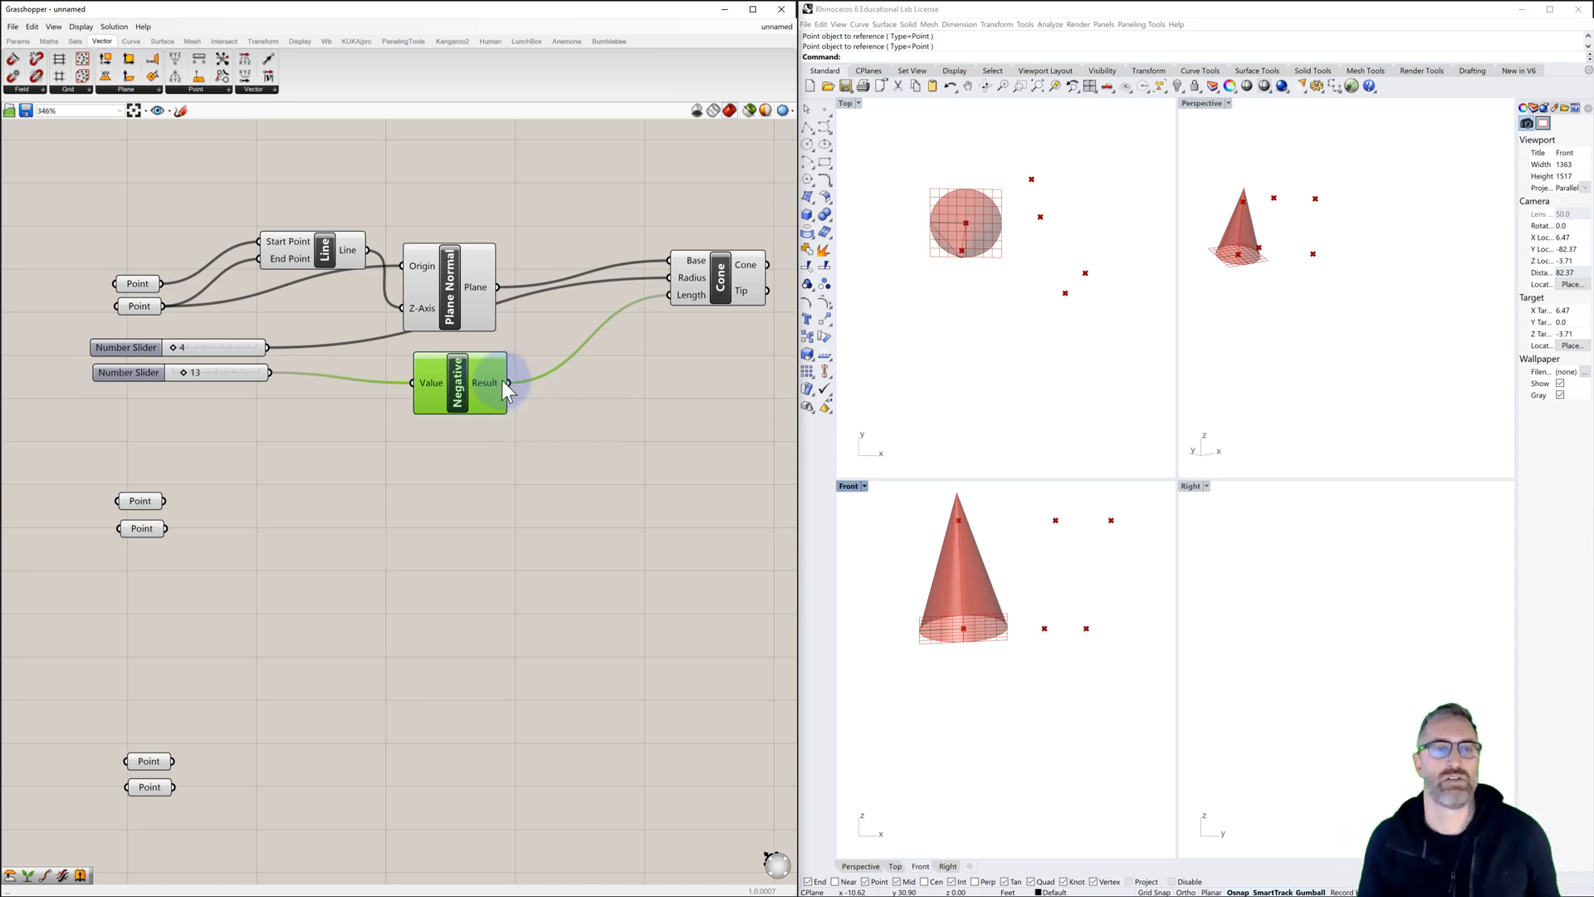
{"action": "left_click_drag", "start_coordinate": [456, 379], "coordinate": [450, 371]}
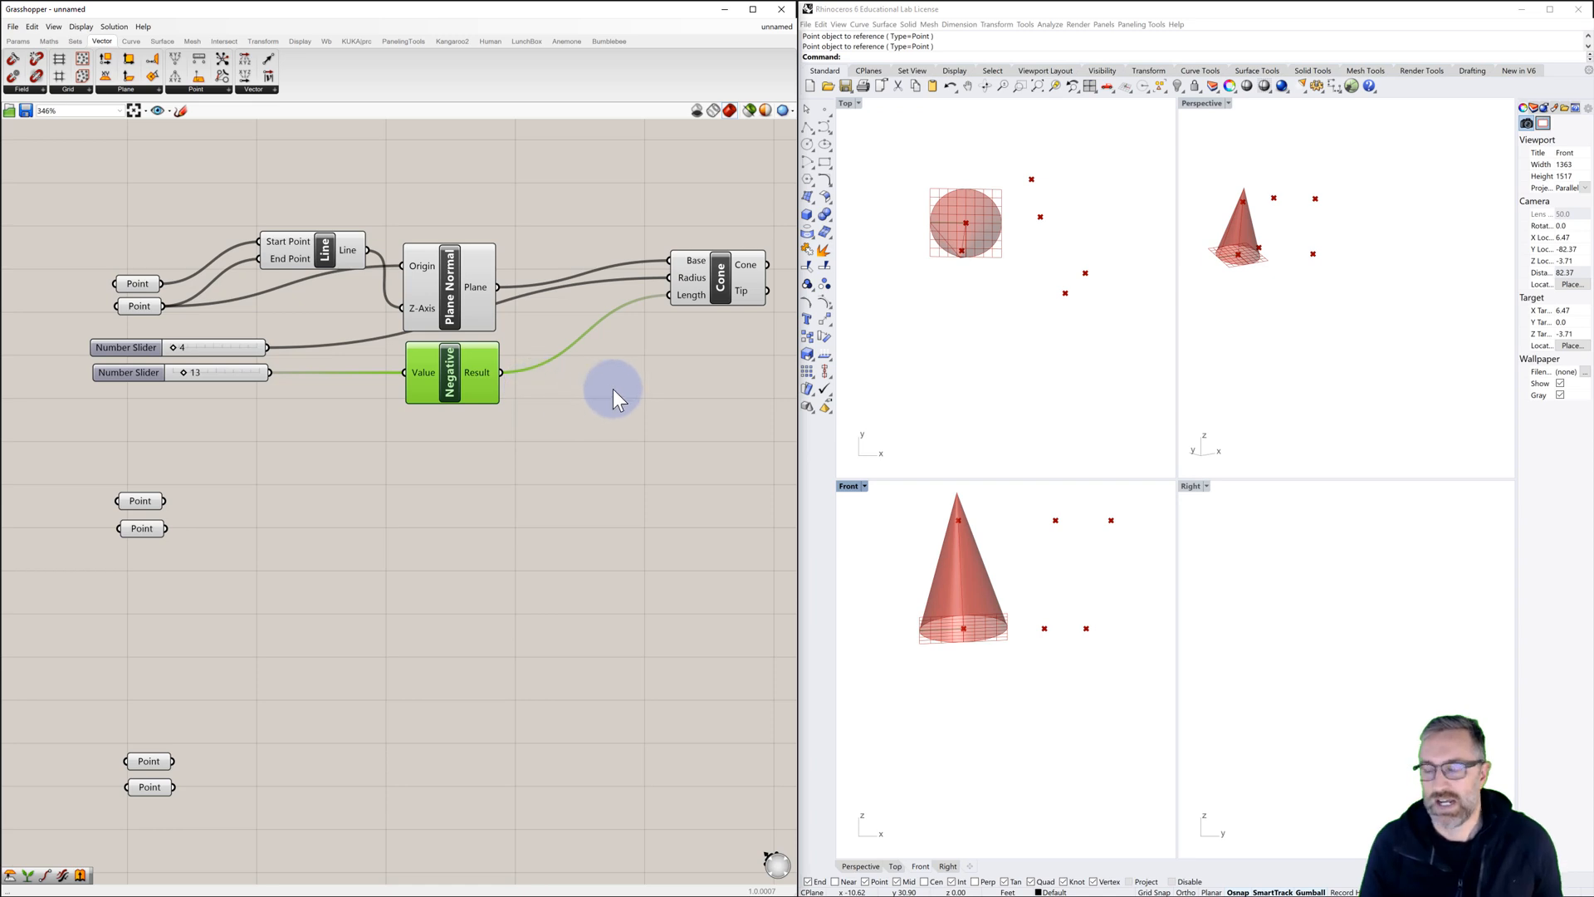
Step: Maximize the Perspective viewport in Rhino and frame the cone up close
{"action": "right_click_drag", "start_coordinate": [669, 349], "coordinate": [612, 335]}
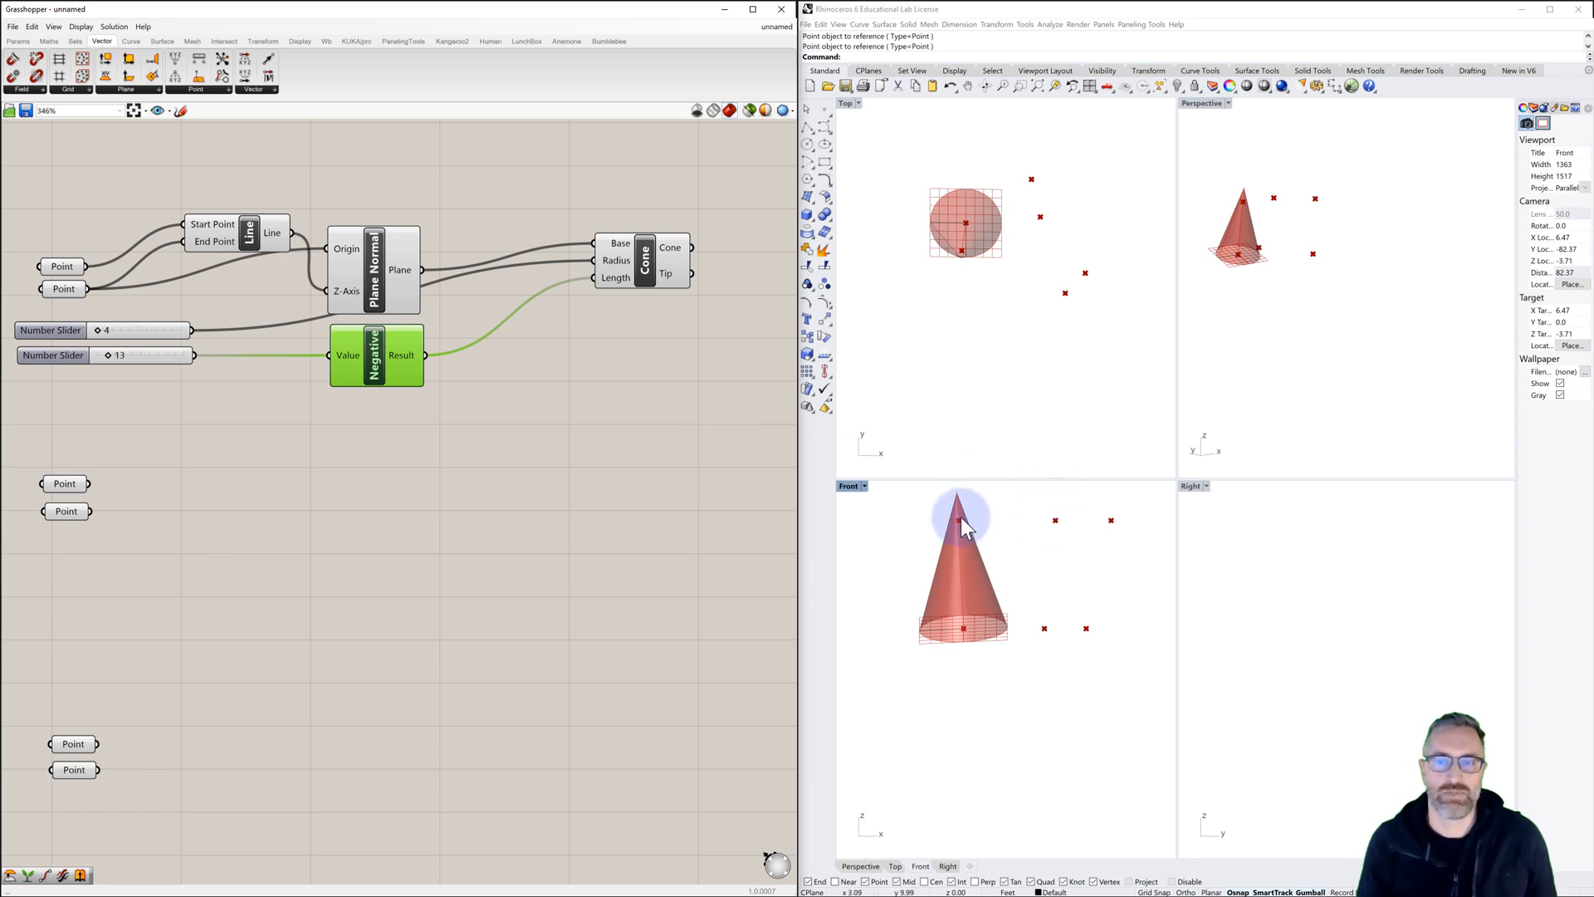
{"action": "double_click", "coordinate": [1200, 103]}
{"action": "scroll", "coordinate": [956, 337], "scroll_direction": "up", "scroll_amount": 6}
{"action": "right_click_drag", "start_coordinate": [955, 337], "coordinate": [1065, 373], "text": "shift"}
{"action": "right_click_drag", "start_coordinate": [1028, 416], "coordinate": [1184, 383], "text": "shift"}
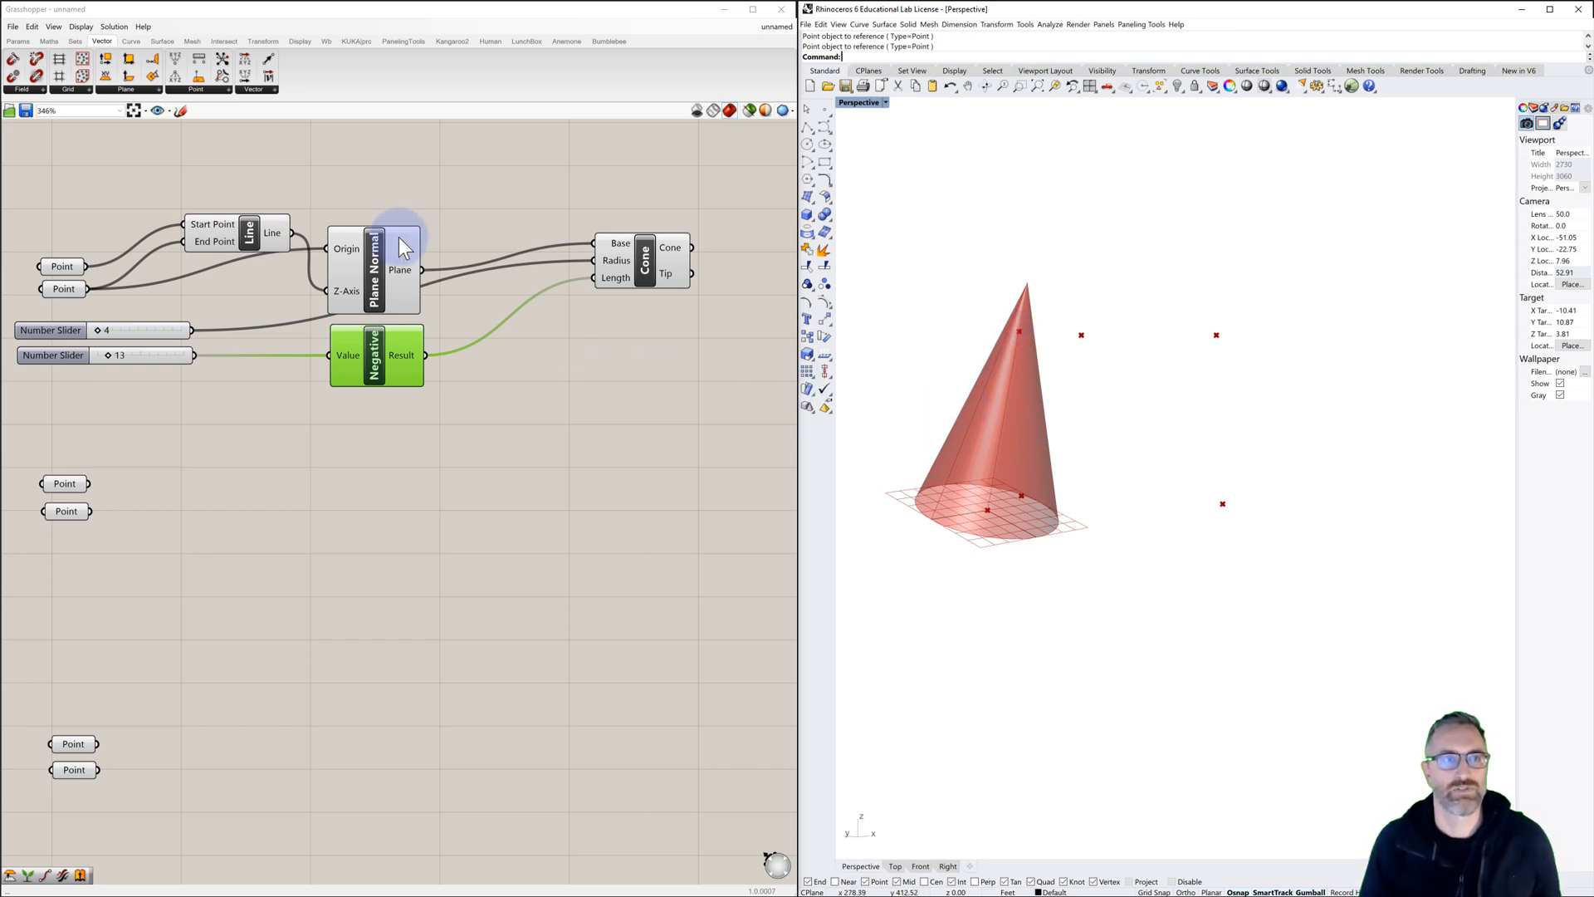
Step: Add a Plane Offset component below the Cone and connect Plane Normal's Plane output to its Base Plane
{"action": "left_click", "coordinate": [129, 89]}
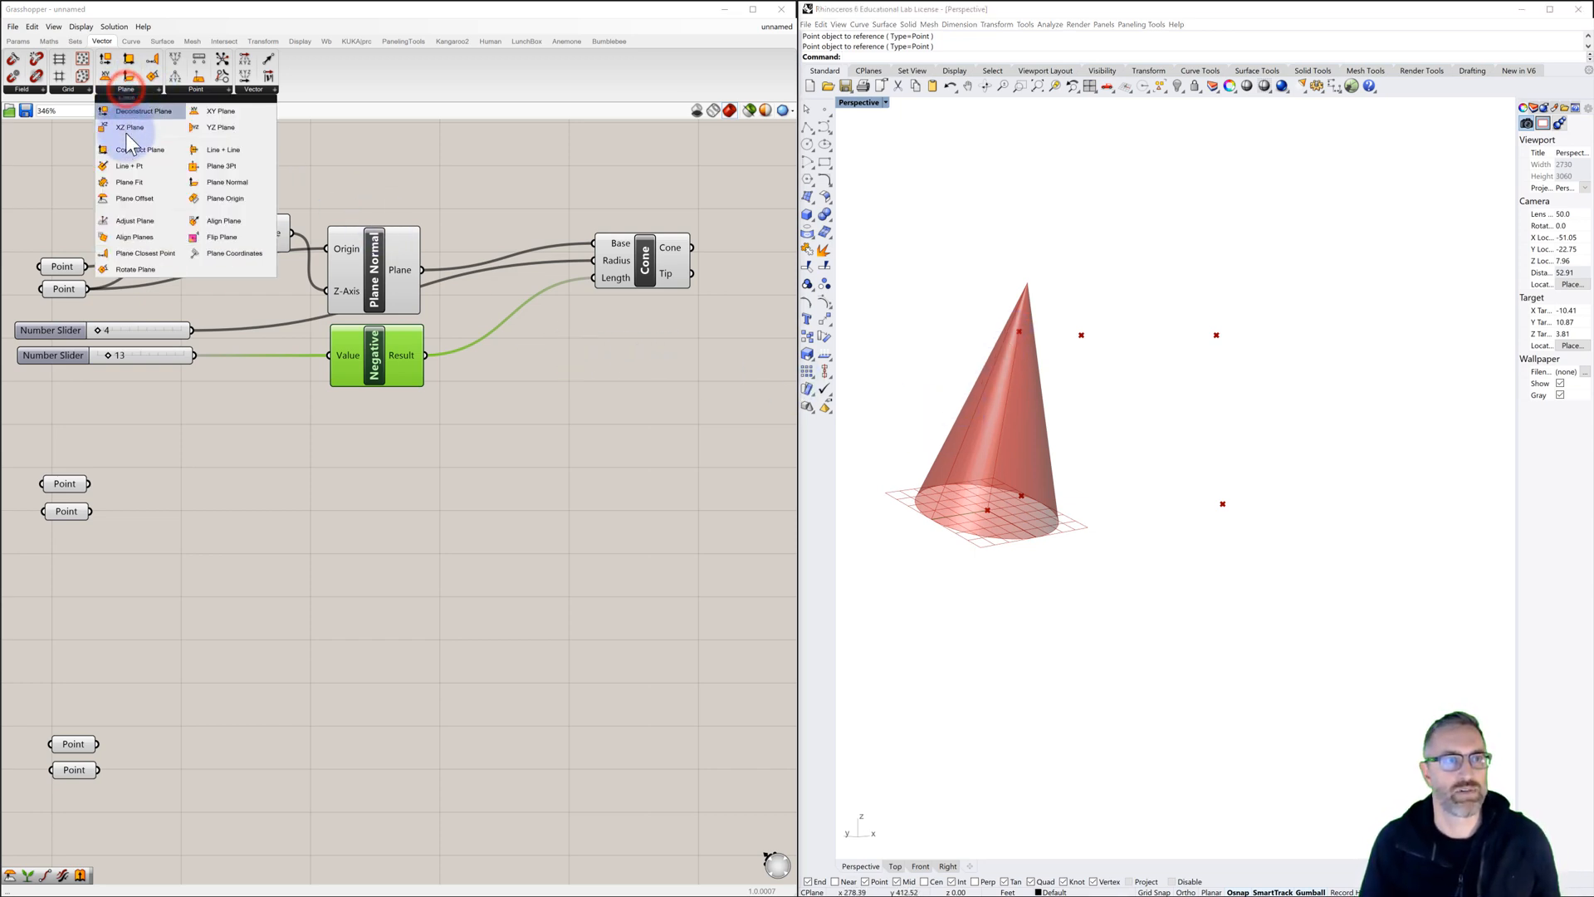
{"action": "left_click", "coordinate": [136, 198]}
{"action": "left_click", "coordinate": [612, 389]}
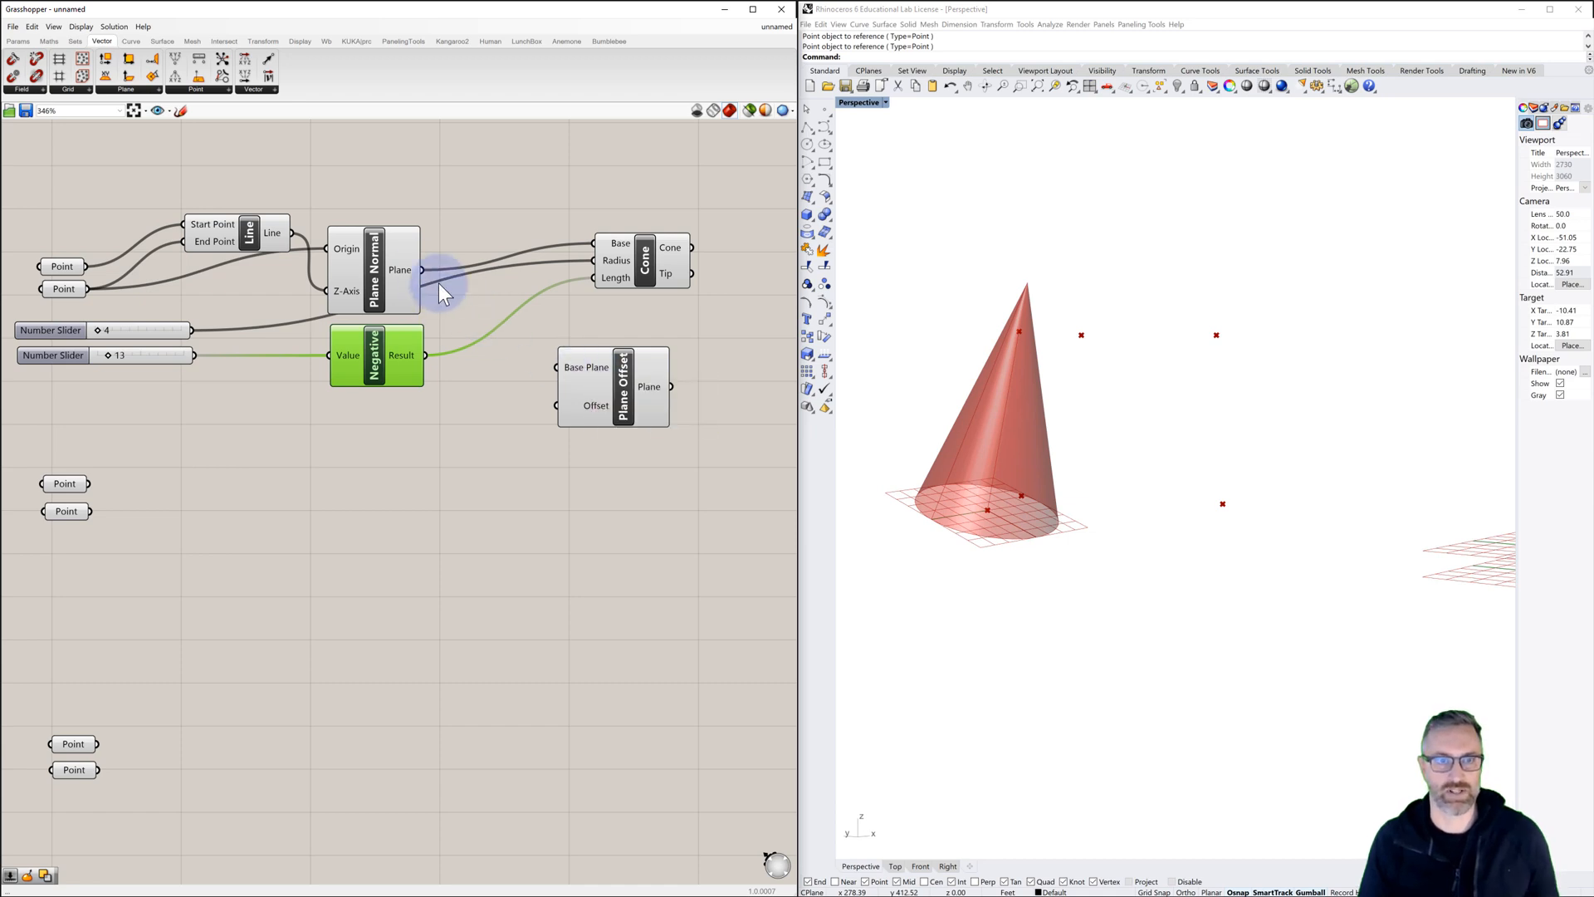
{"action": "left_click_drag", "start_coordinate": [421, 270], "coordinate": [560, 366]}
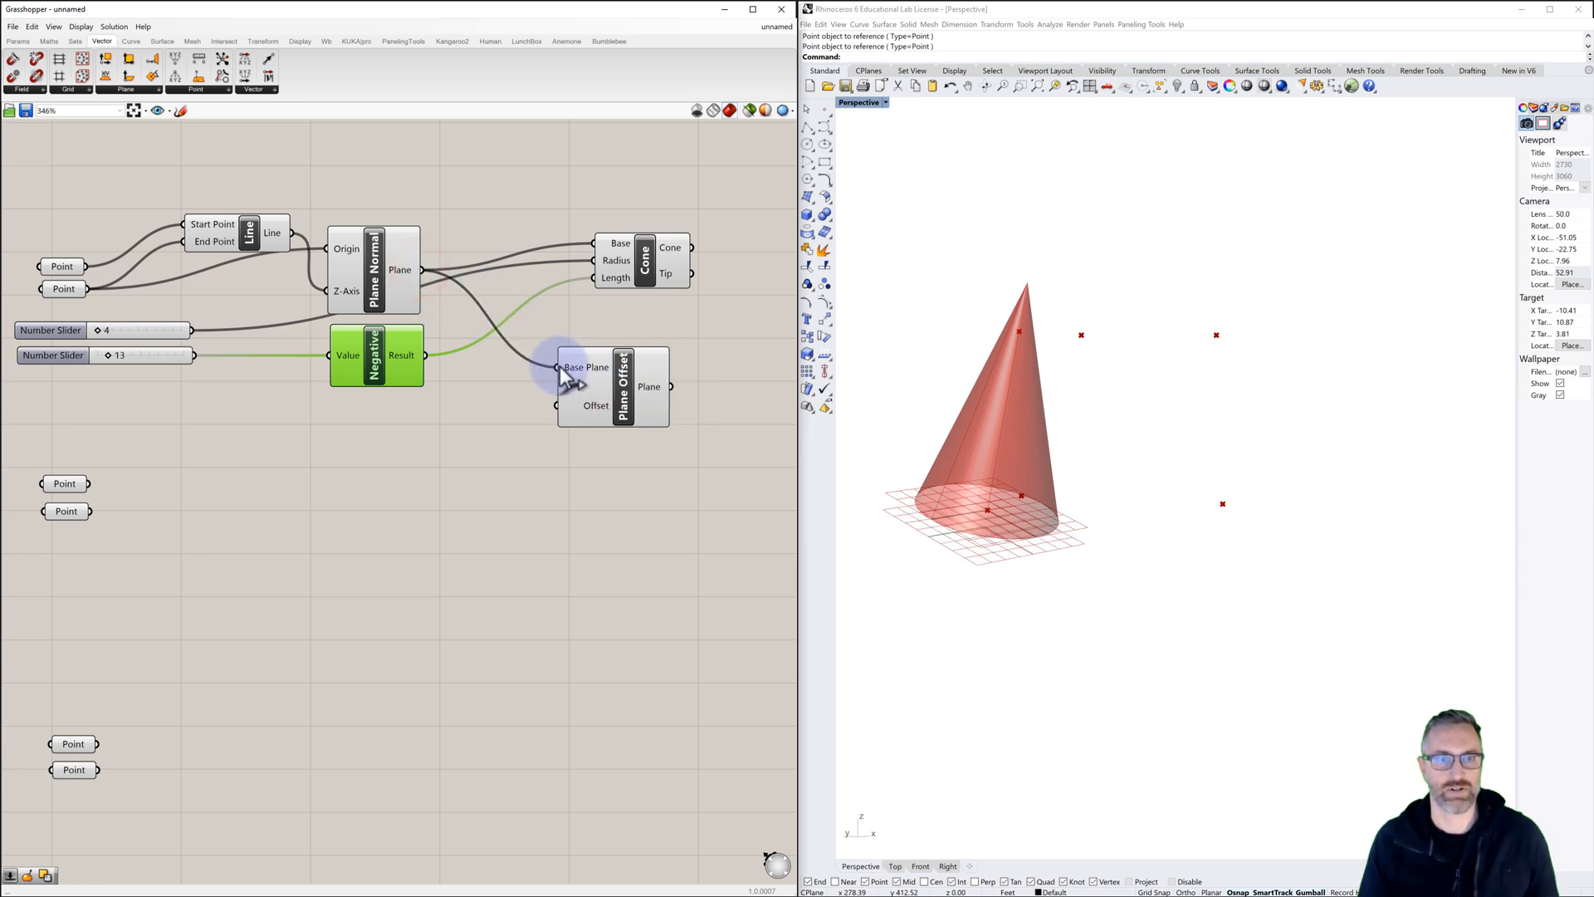
{"action": "right_click_drag", "start_coordinate": [860, 506], "coordinate": [973, 529]}
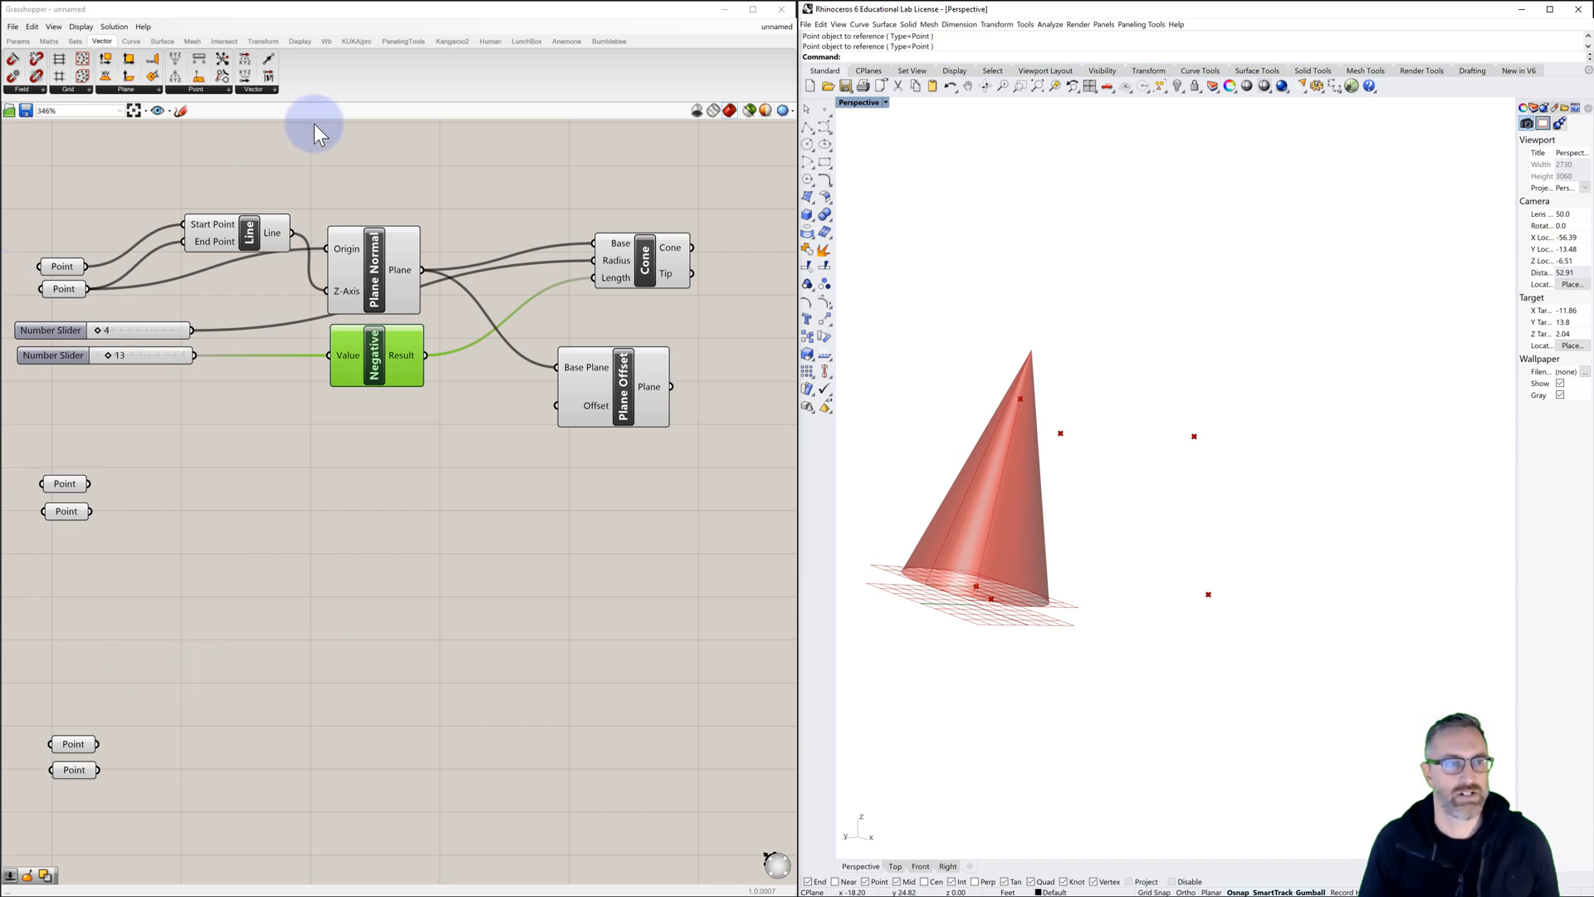
Step: Duplicate the length slider below itself and connect the copy to Plane Offset's Offset input
{"action": "left_click", "coordinate": [63, 353]}
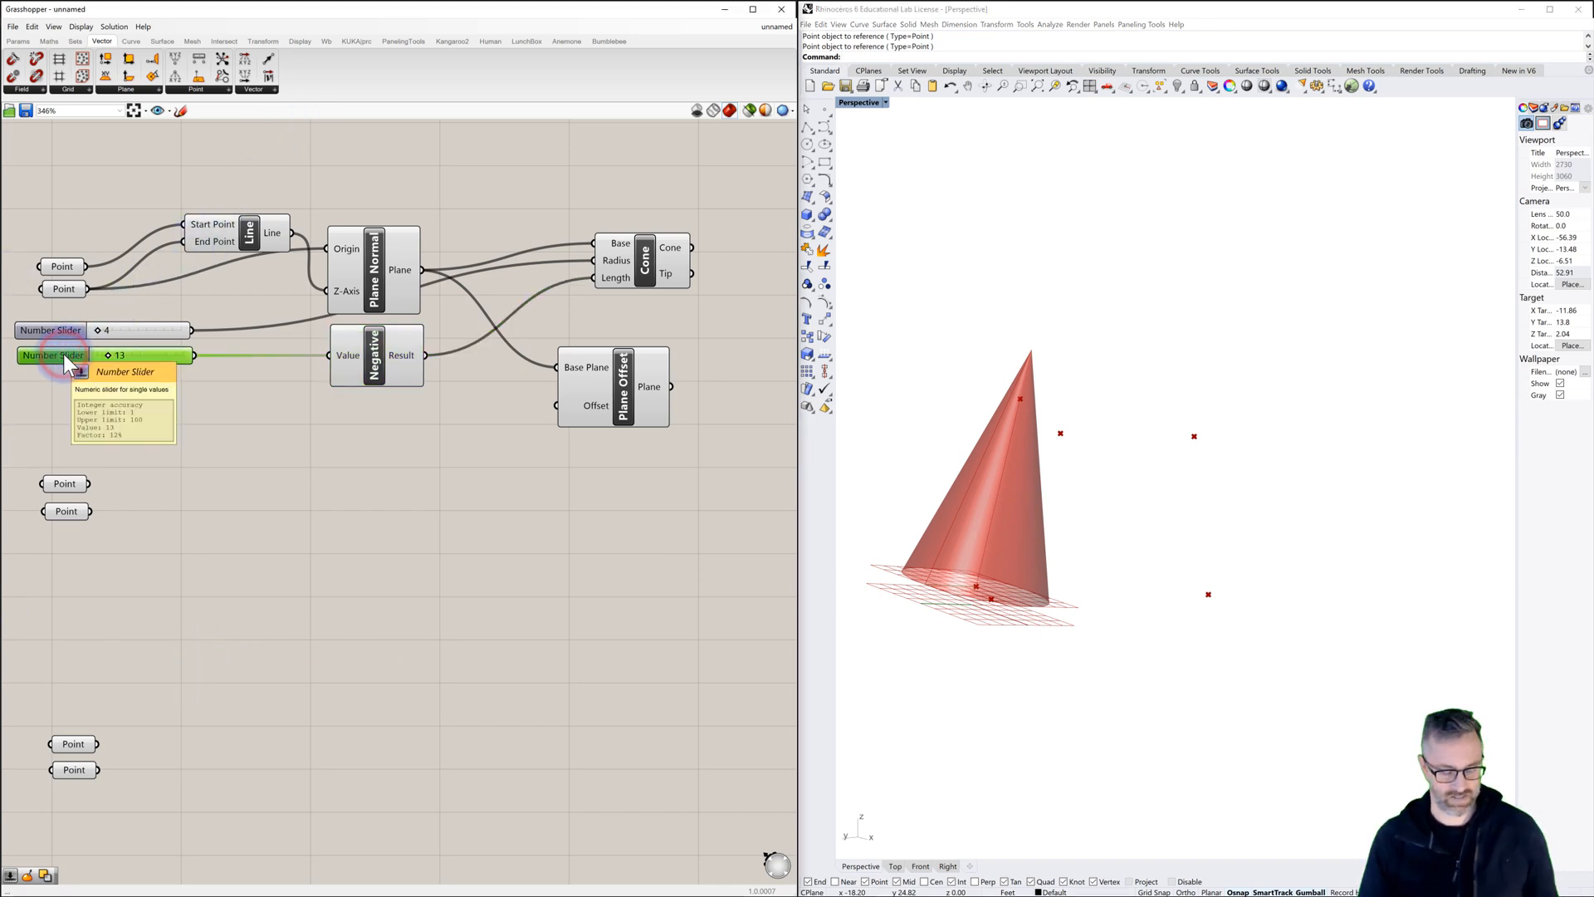
{"action": "key", "text": "ctrl+c"}
{"action": "key", "text": "ctrl+v"}
{"action": "left_click_drag", "start_coordinate": [63, 360], "coordinate": [59, 380]}
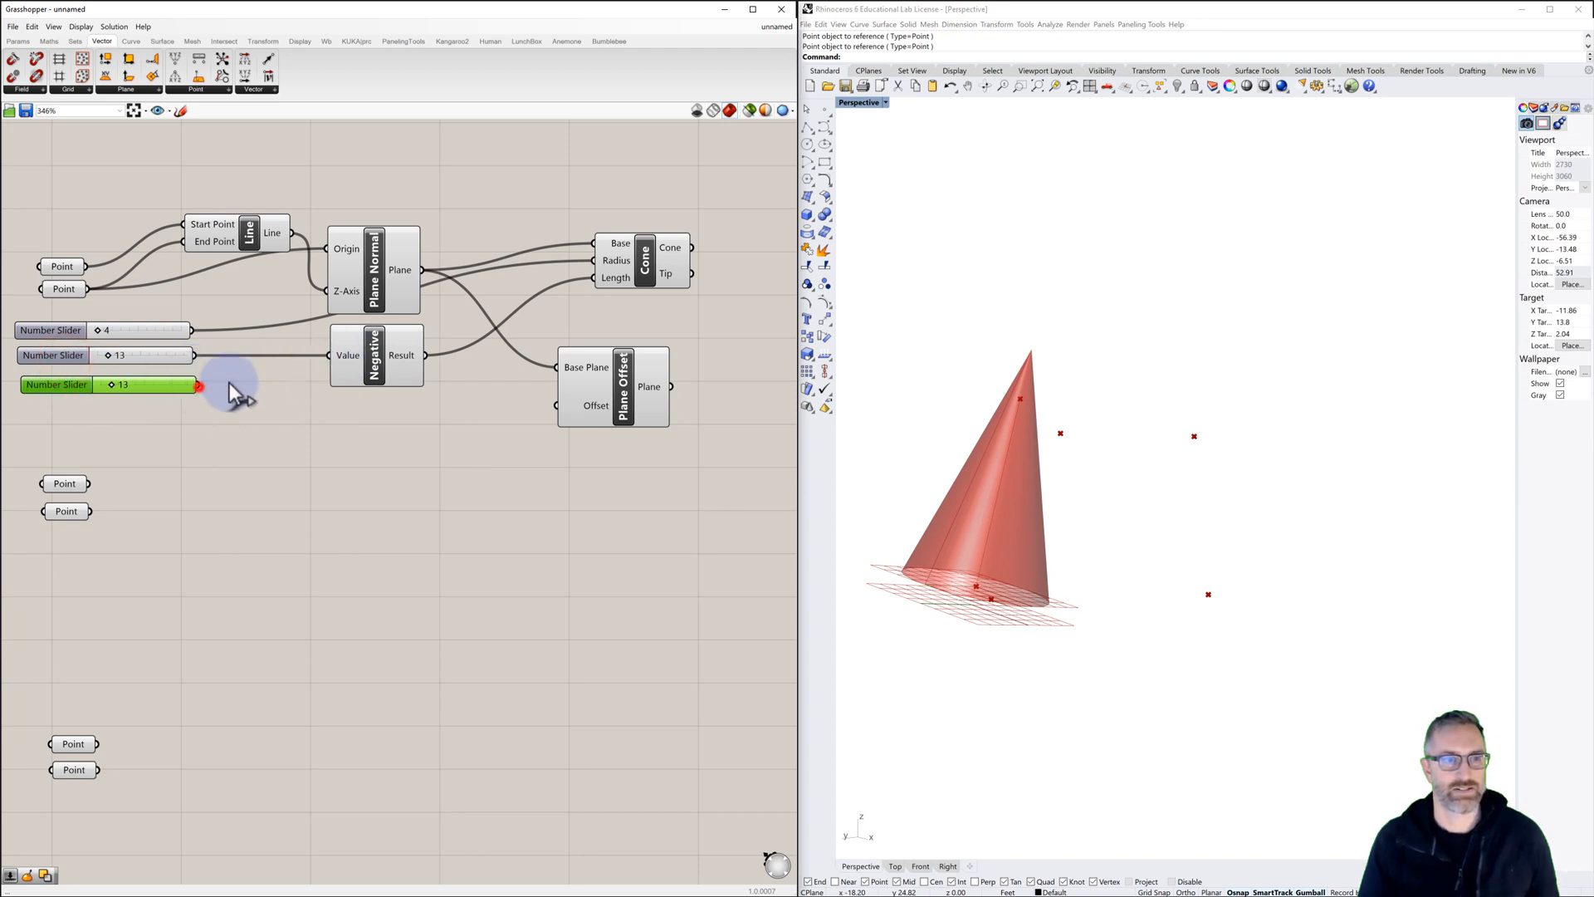
{"action": "left_click_drag", "start_coordinate": [229, 382], "coordinate": [556, 404]}
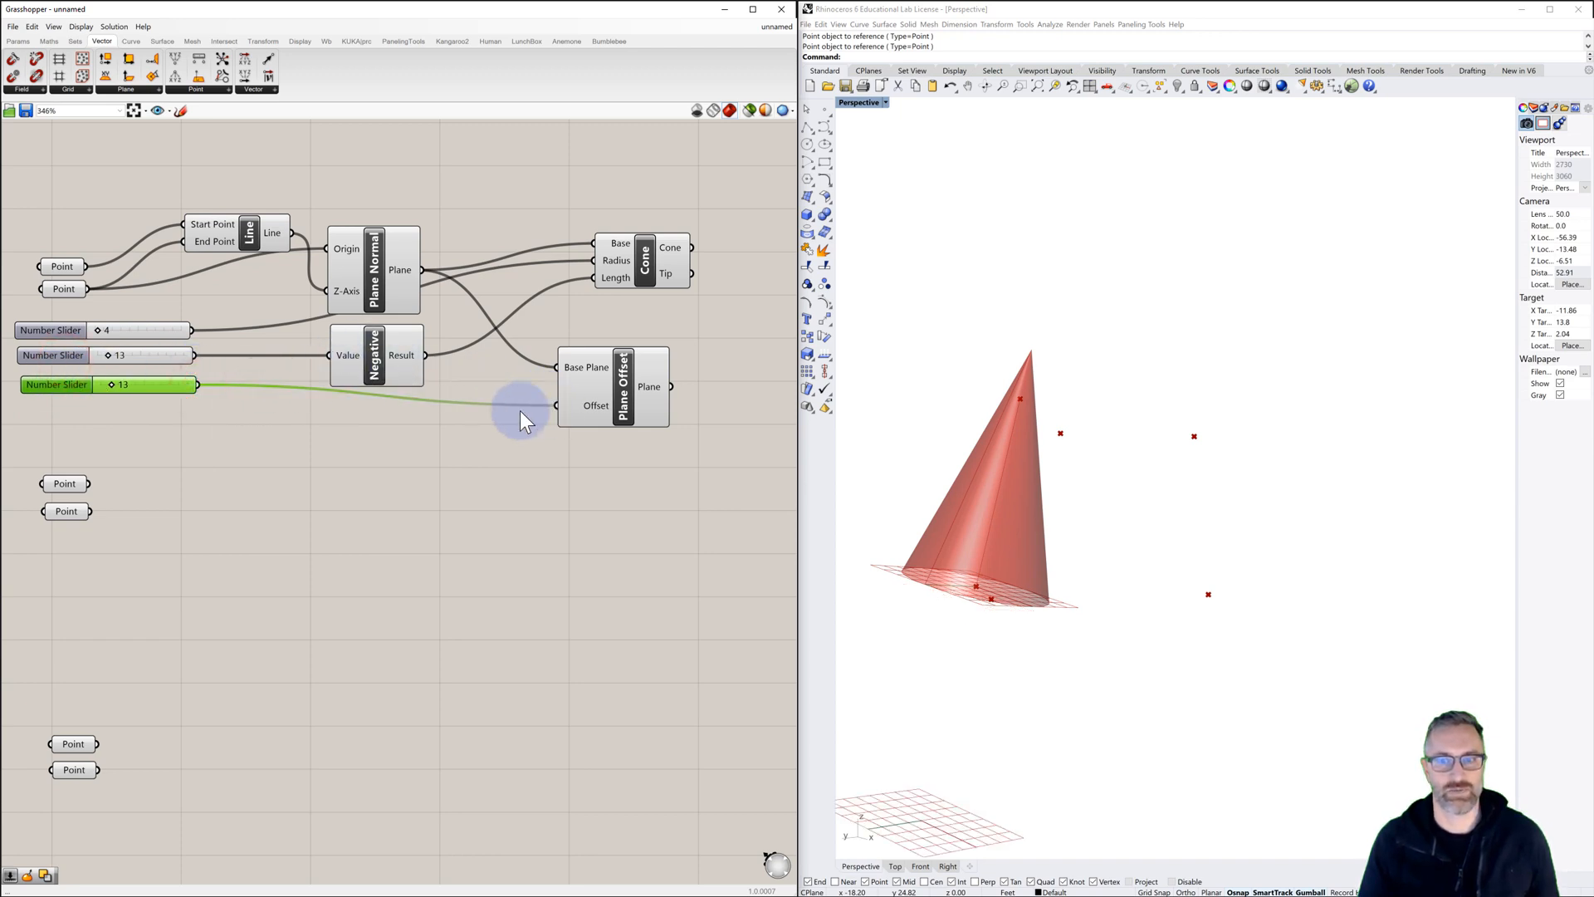
Step: Route the offset slider through a duplicated Negative component into Plane Offset's Offset and set that slider to 9
{"action": "left_click", "coordinate": [374, 365]}
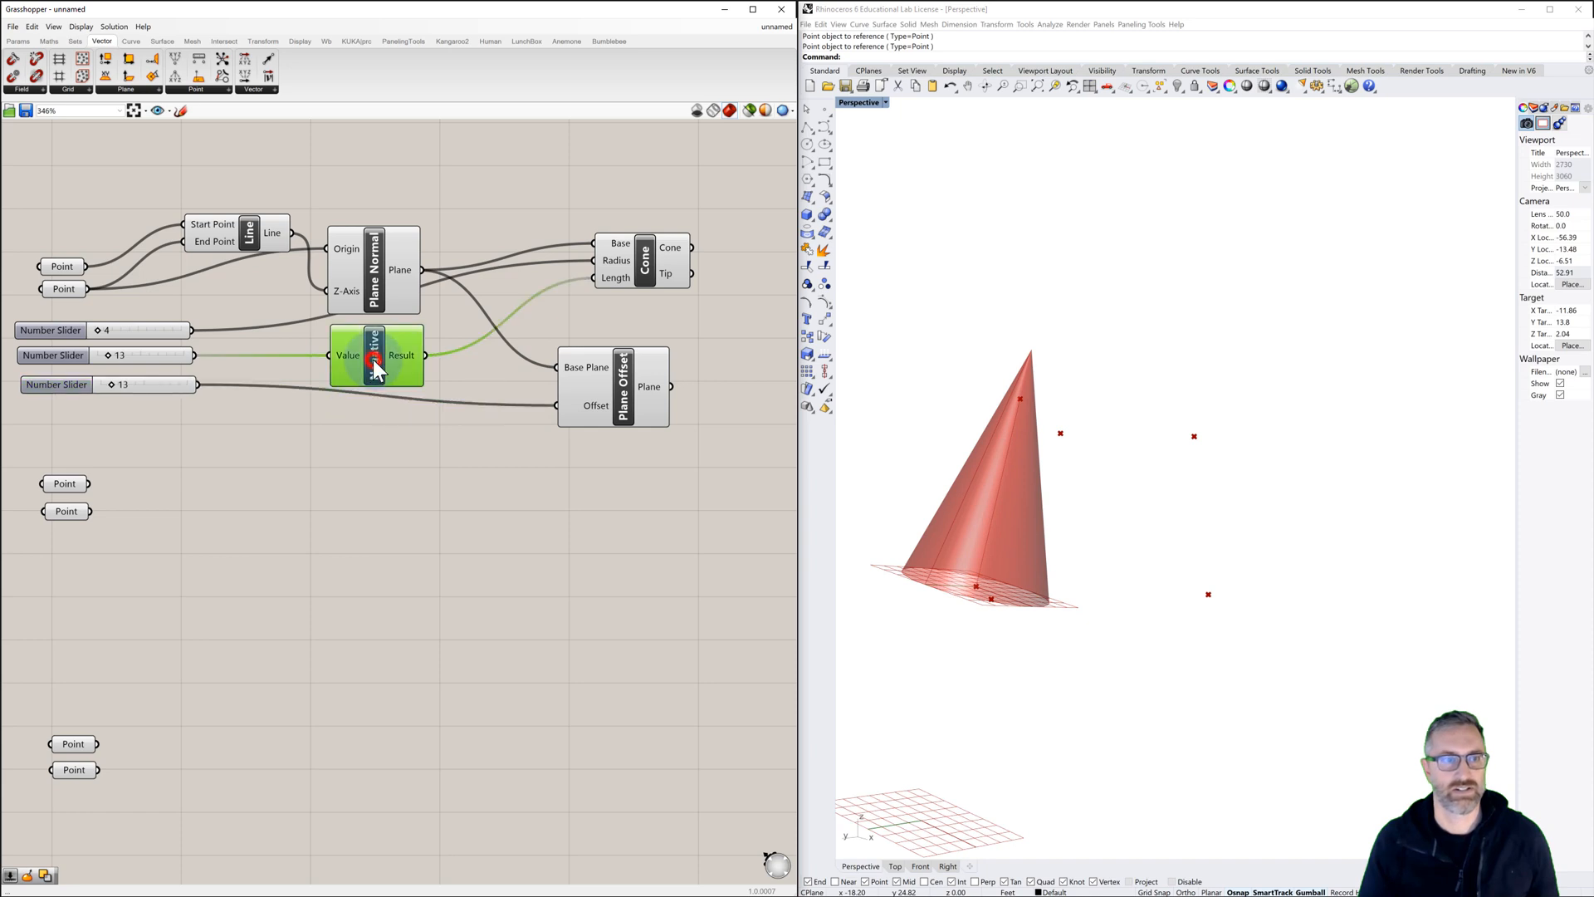
{"action": "key", "text": "ctrl+c"}
{"action": "key", "text": "ctrl+v"}
{"action": "left_click_drag", "start_coordinate": [377, 365], "coordinate": [376, 403]}
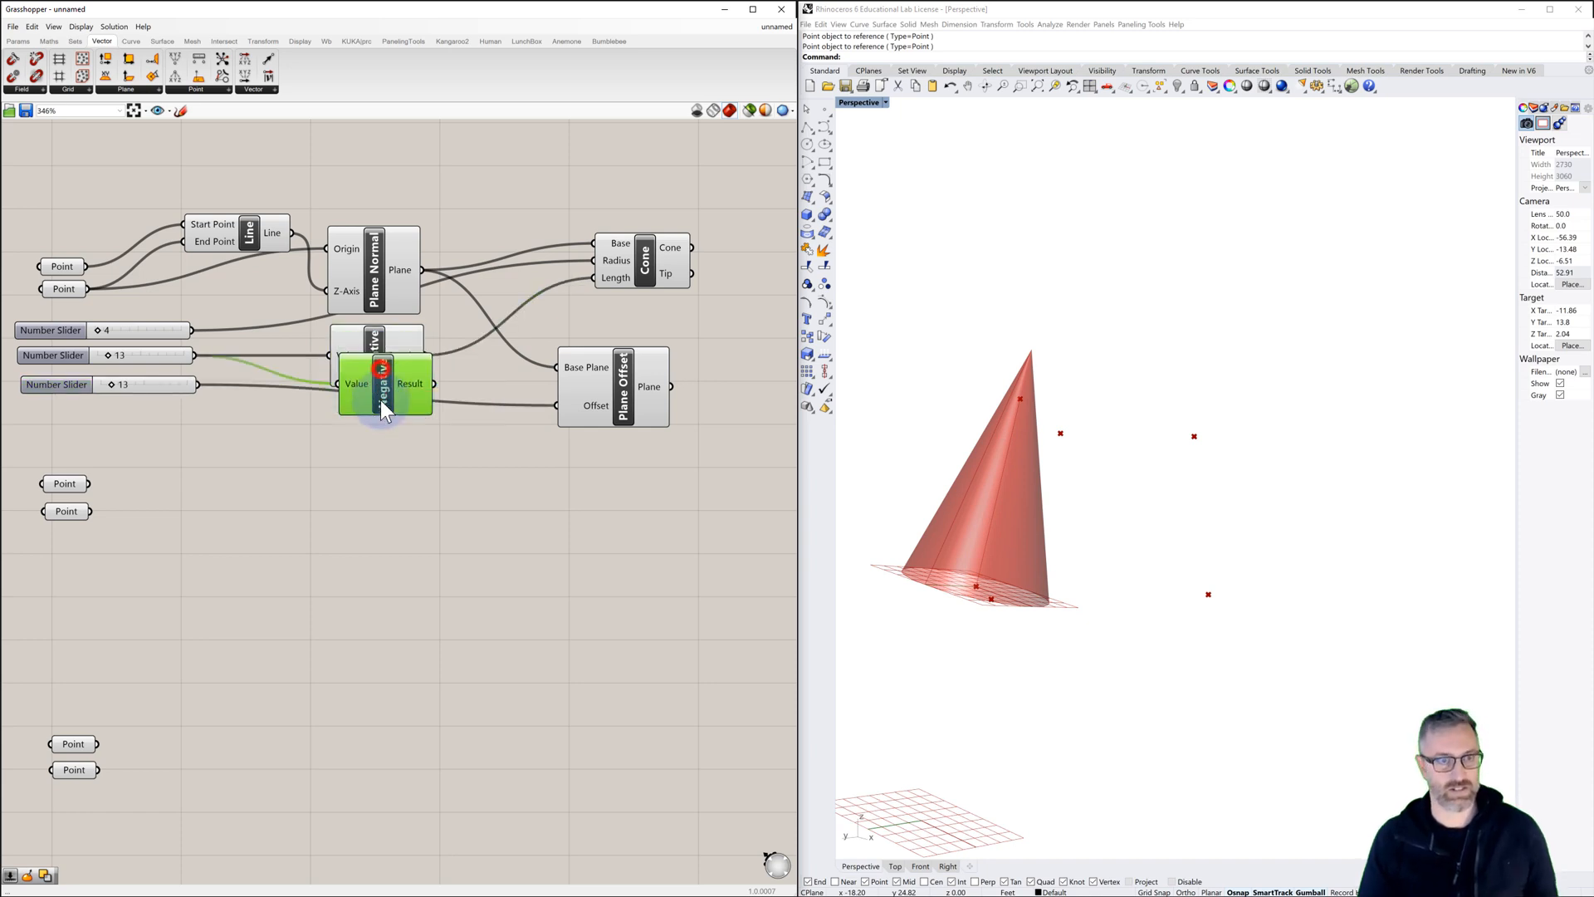
{"action": "left_click_drag", "start_coordinate": [211, 388], "coordinate": [330, 400]}
{"action": "left_click_drag", "start_coordinate": [432, 401], "coordinate": [565, 402]}
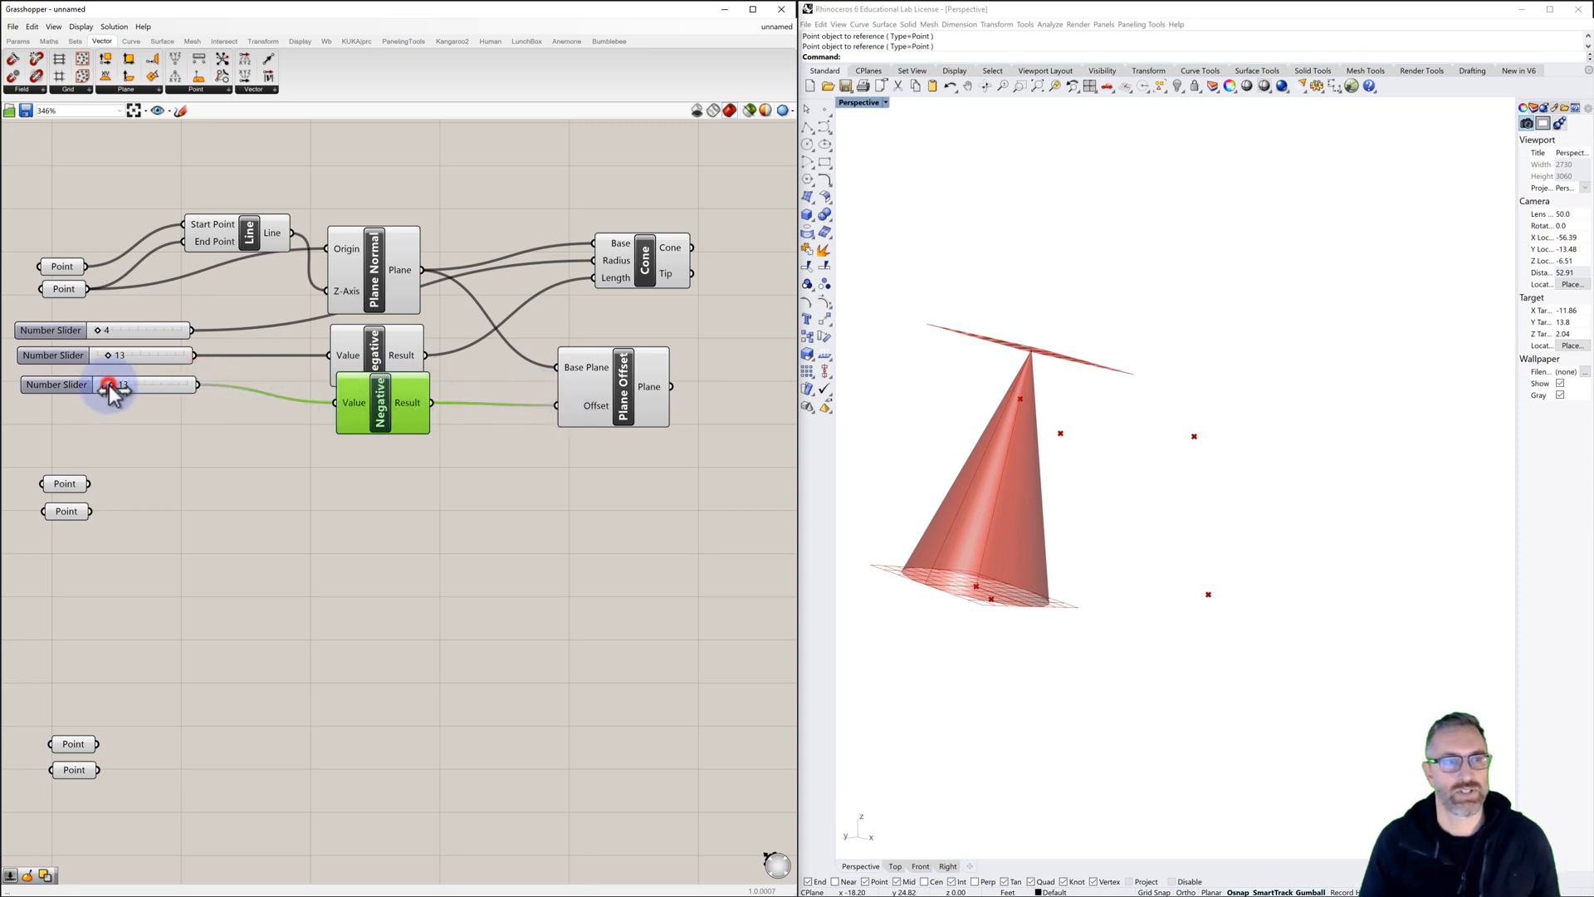
{"action": "left_click_drag", "start_coordinate": [108, 385], "coordinate": [105, 387]}
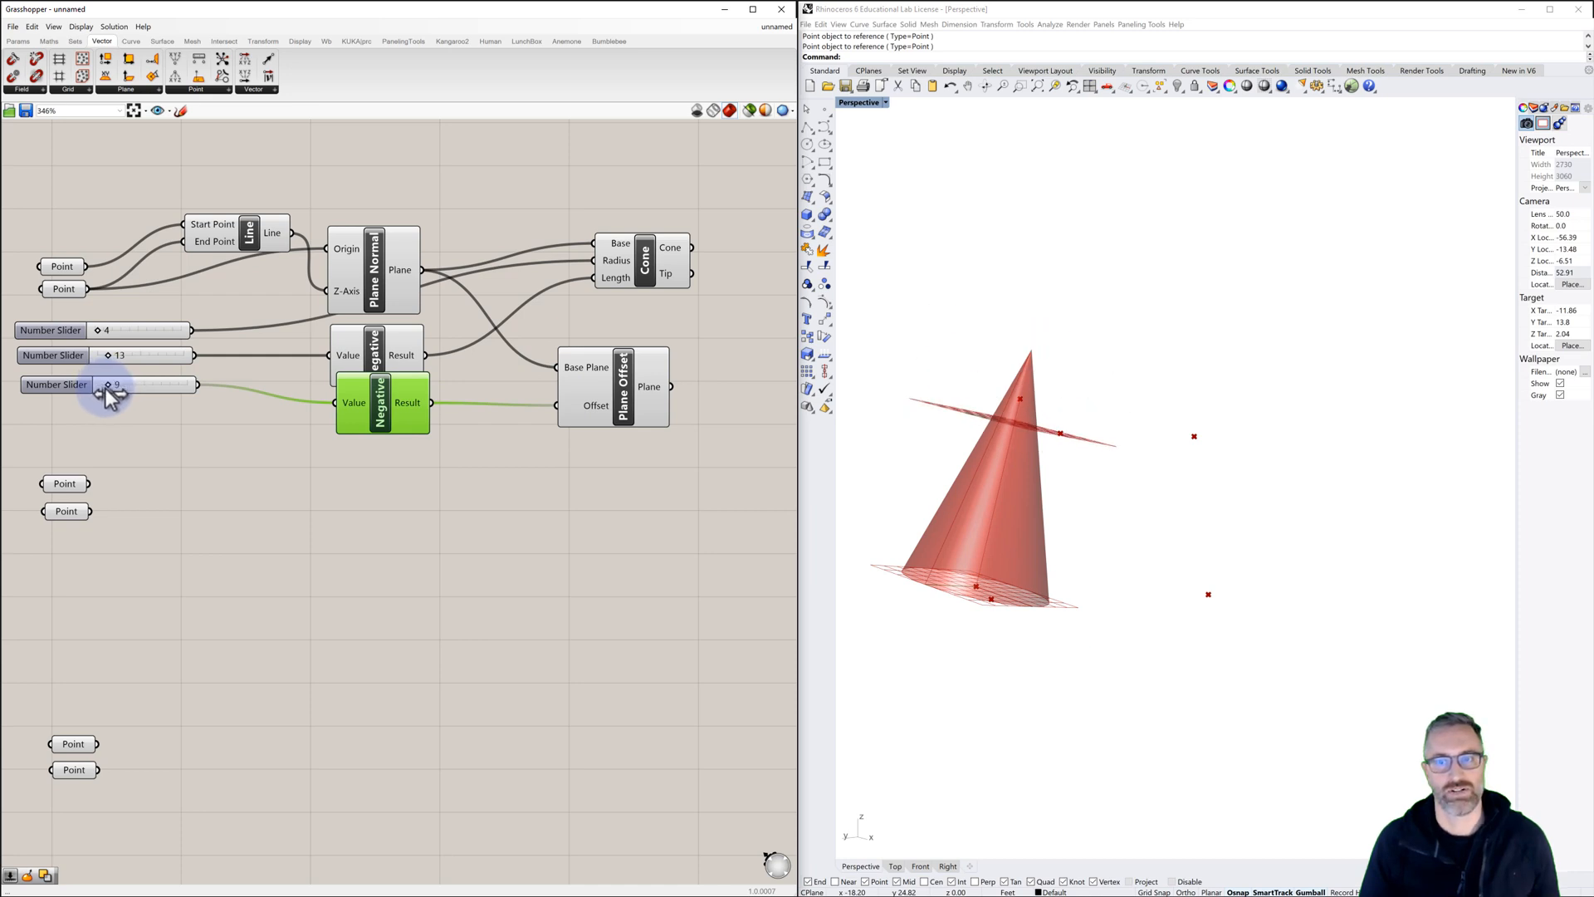
{"action": "right_click_drag", "start_coordinate": [976, 426], "coordinate": [1043, 404]}
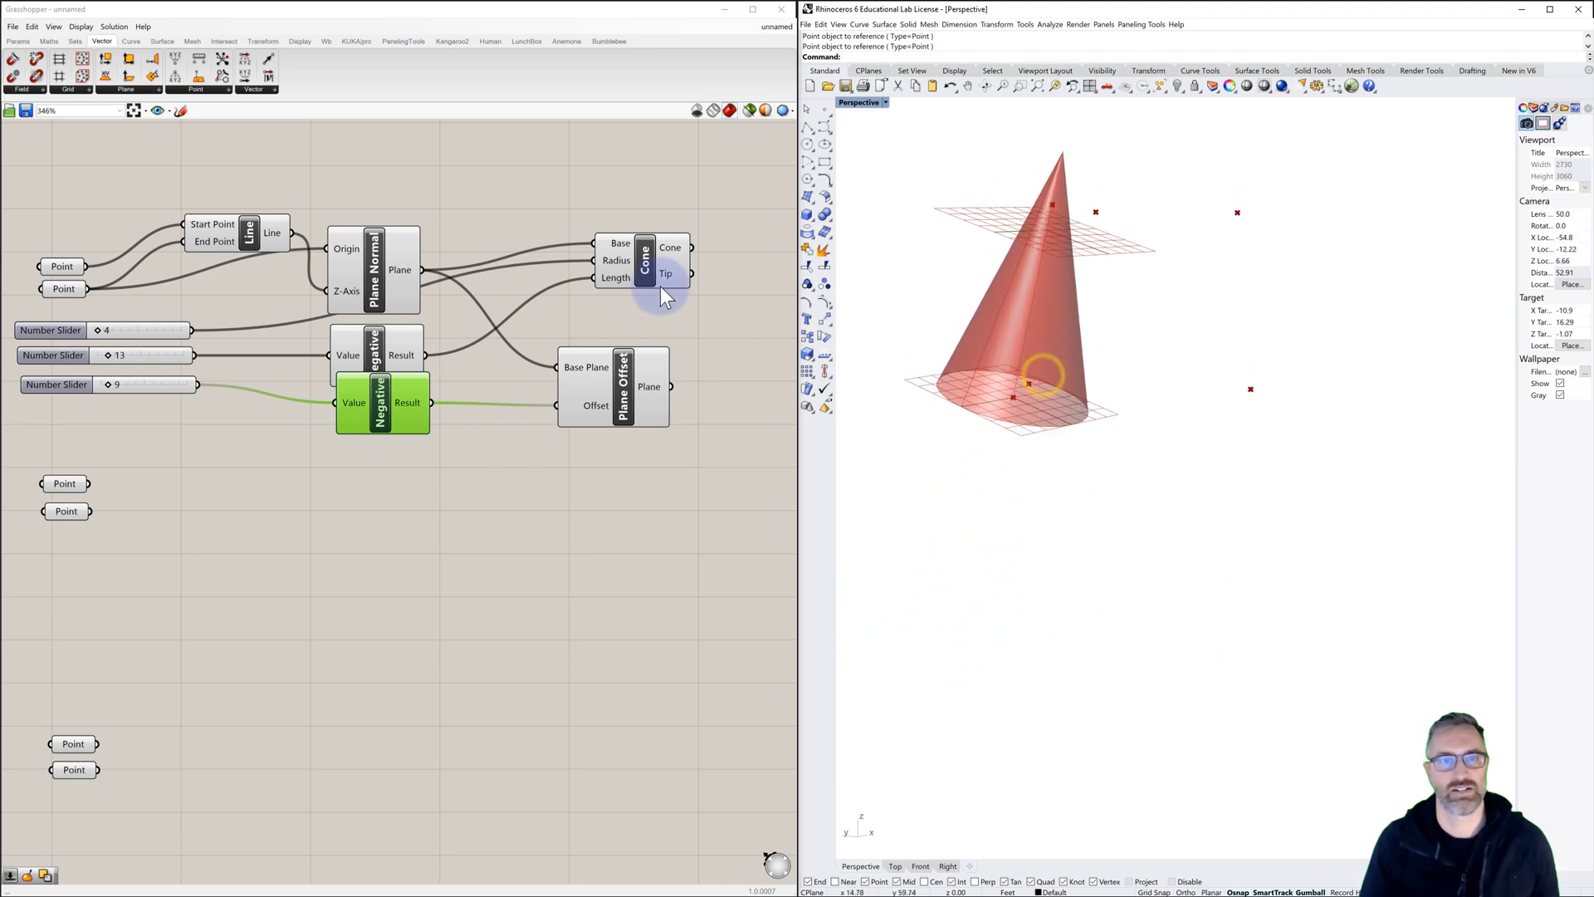
Step: Zoom the Perspective view to the Cone component's geometry and inspect how the offset plane crosses it
{"action": "left_click", "coordinate": [640, 254]}
{"action": "middle_click", "coordinate": [641, 256]}
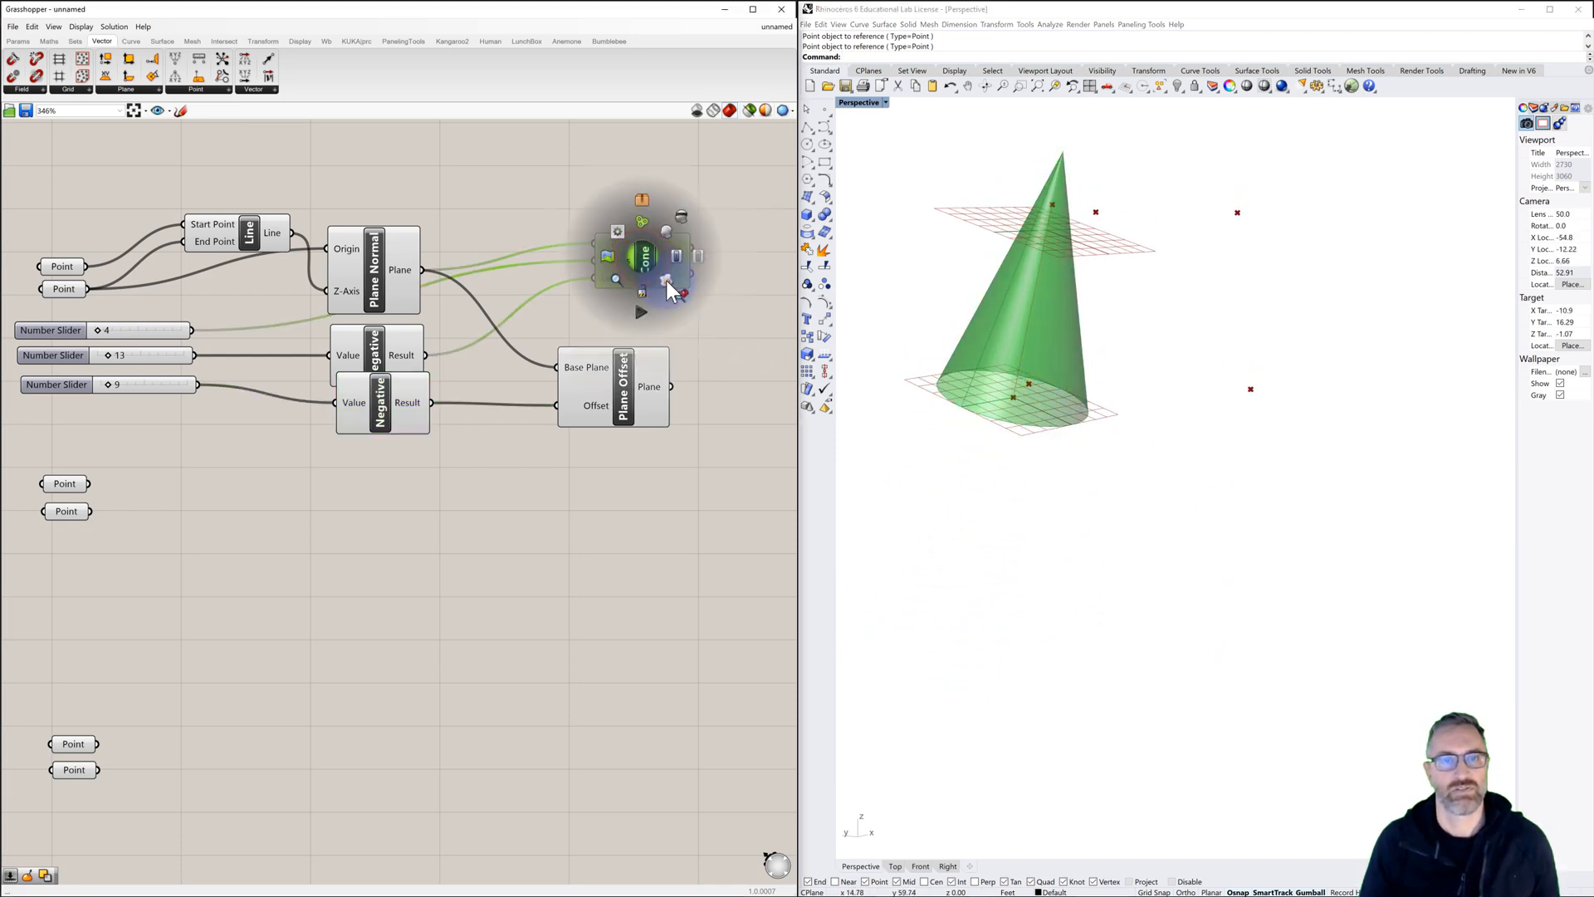
{"action": "left_click", "coordinate": [682, 292]}
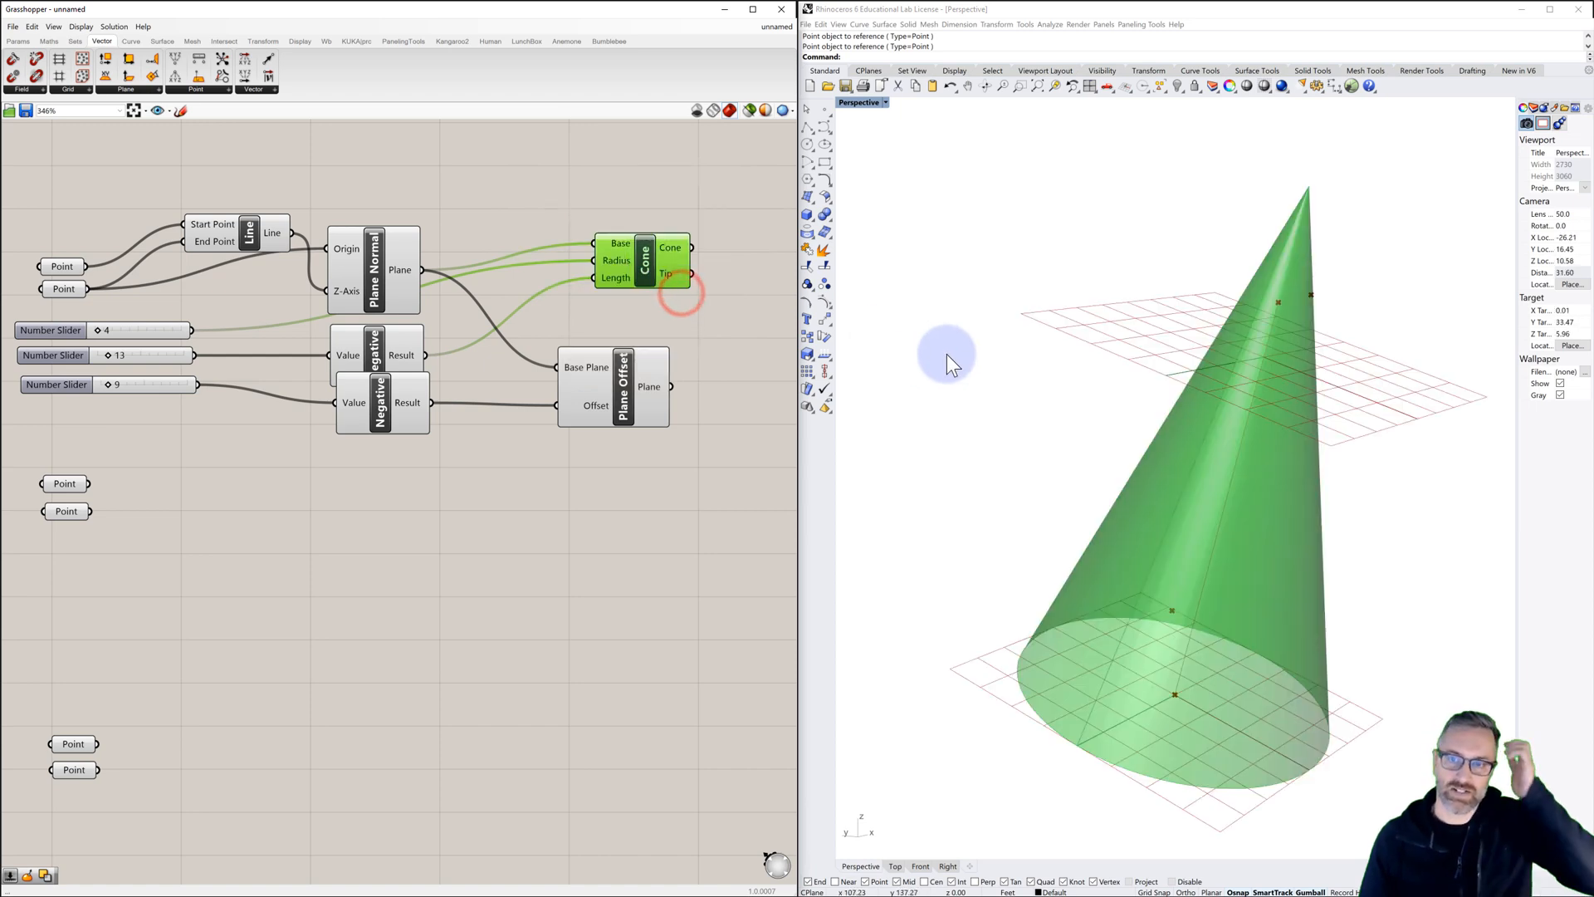
{"action": "right_click_drag", "start_coordinate": [947, 354], "coordinate": [985, 372]}
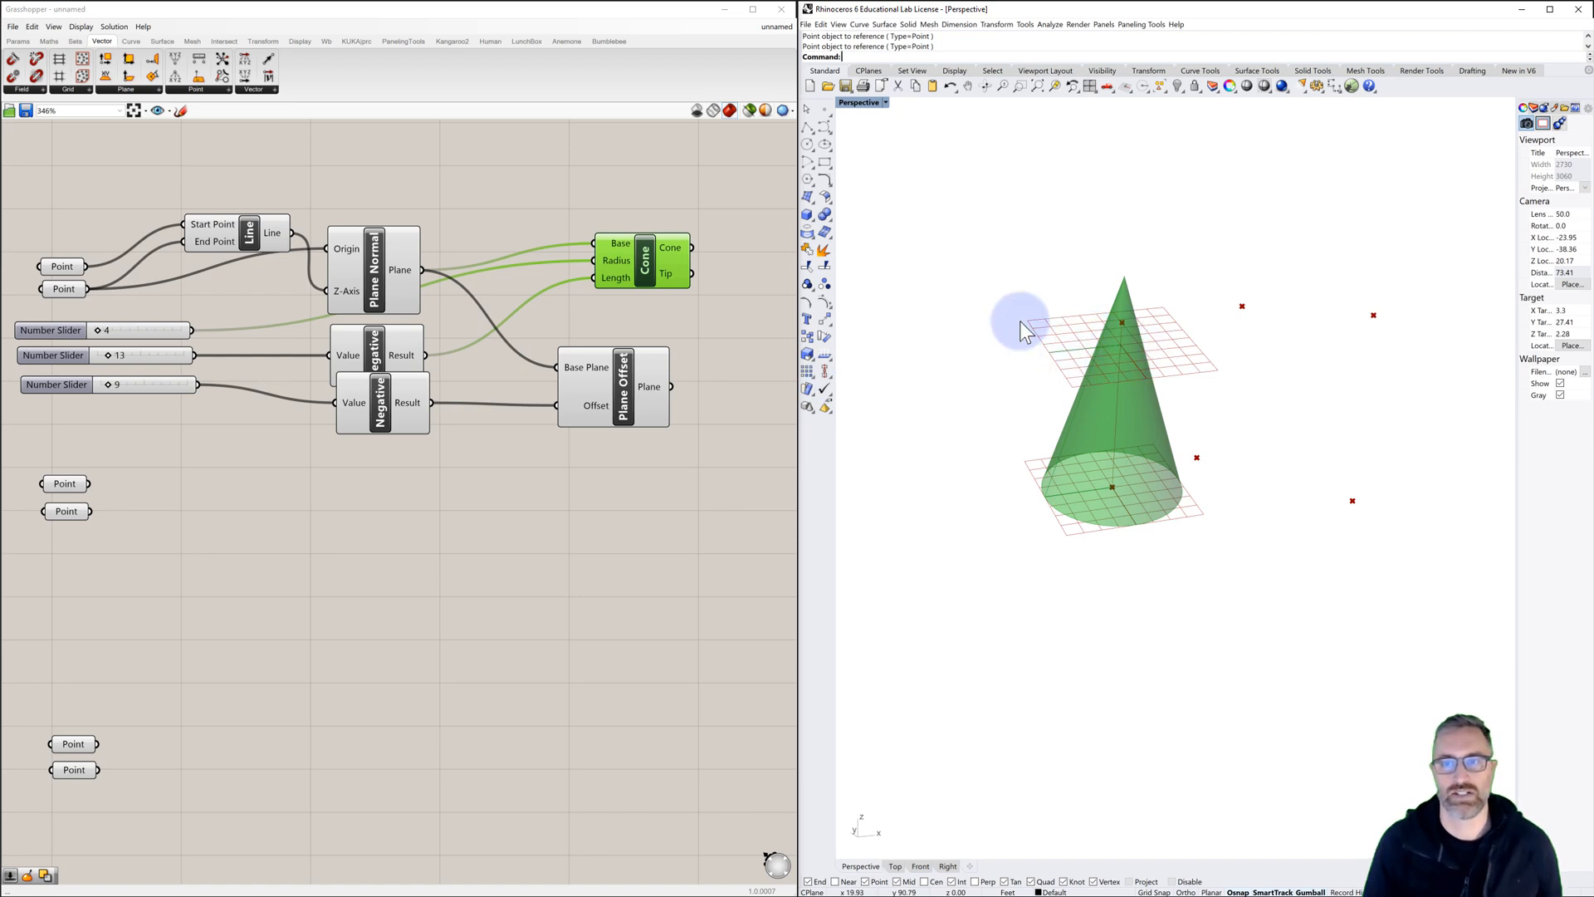
{"action": "left_click", "coordinate": [711, 337]}
Step: Add a Plane Through Shape component, feeding Plane Offset's Plane output into Plane and the Cone output into Shape
{"action": "right_click_drag", "start_coordinate": [661, 328], "coordinate": [576, 327]}
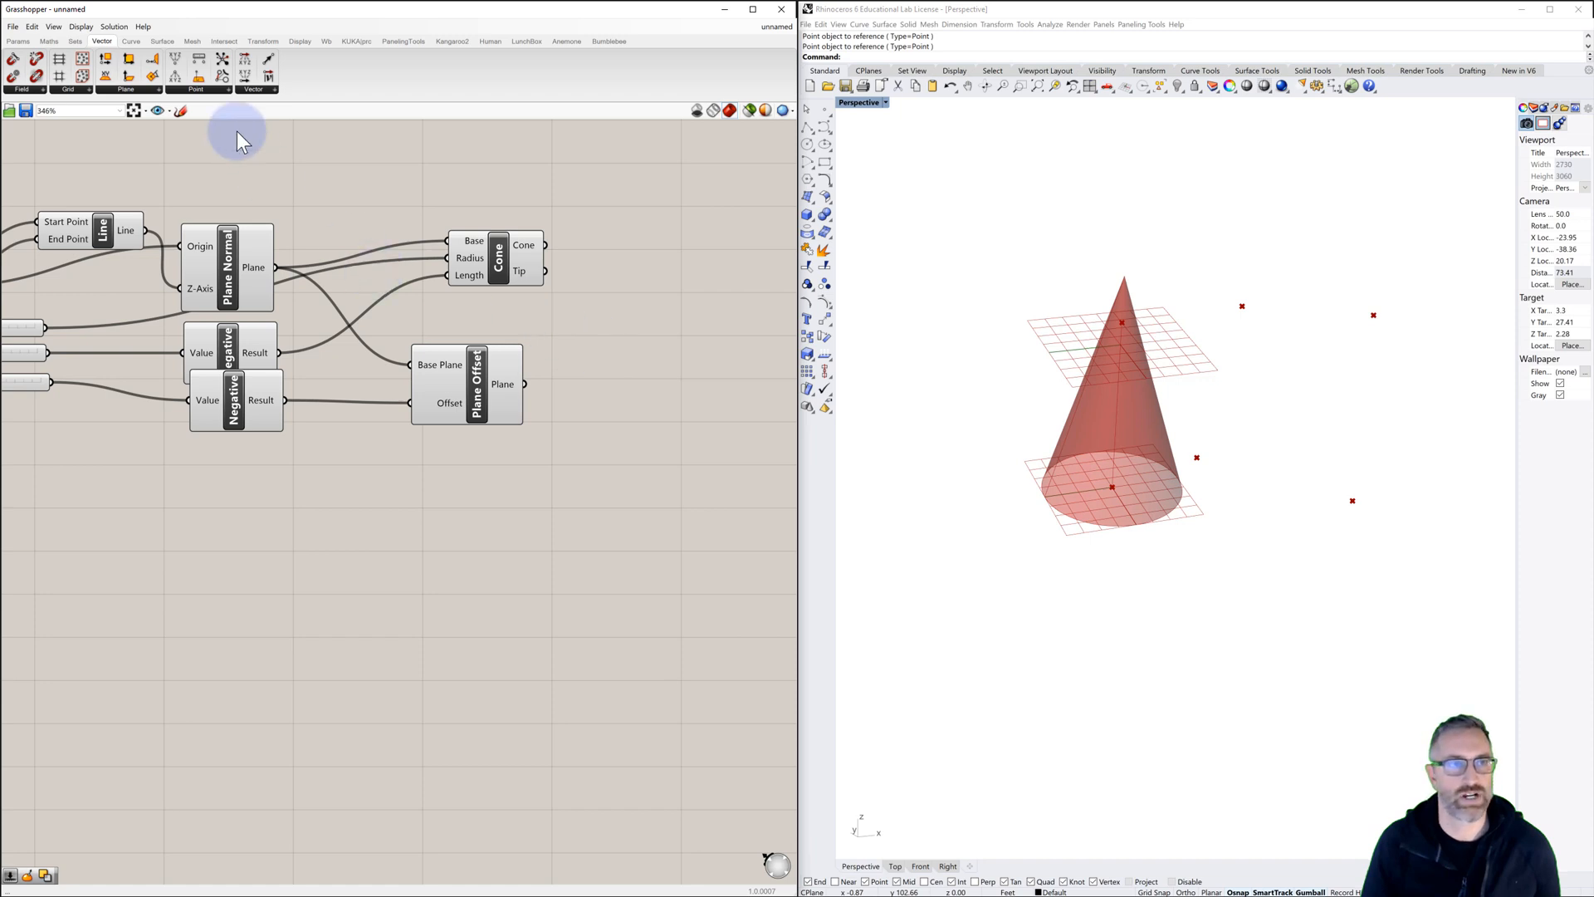
{"action": "left_click", "coordinate": [163, 41]}
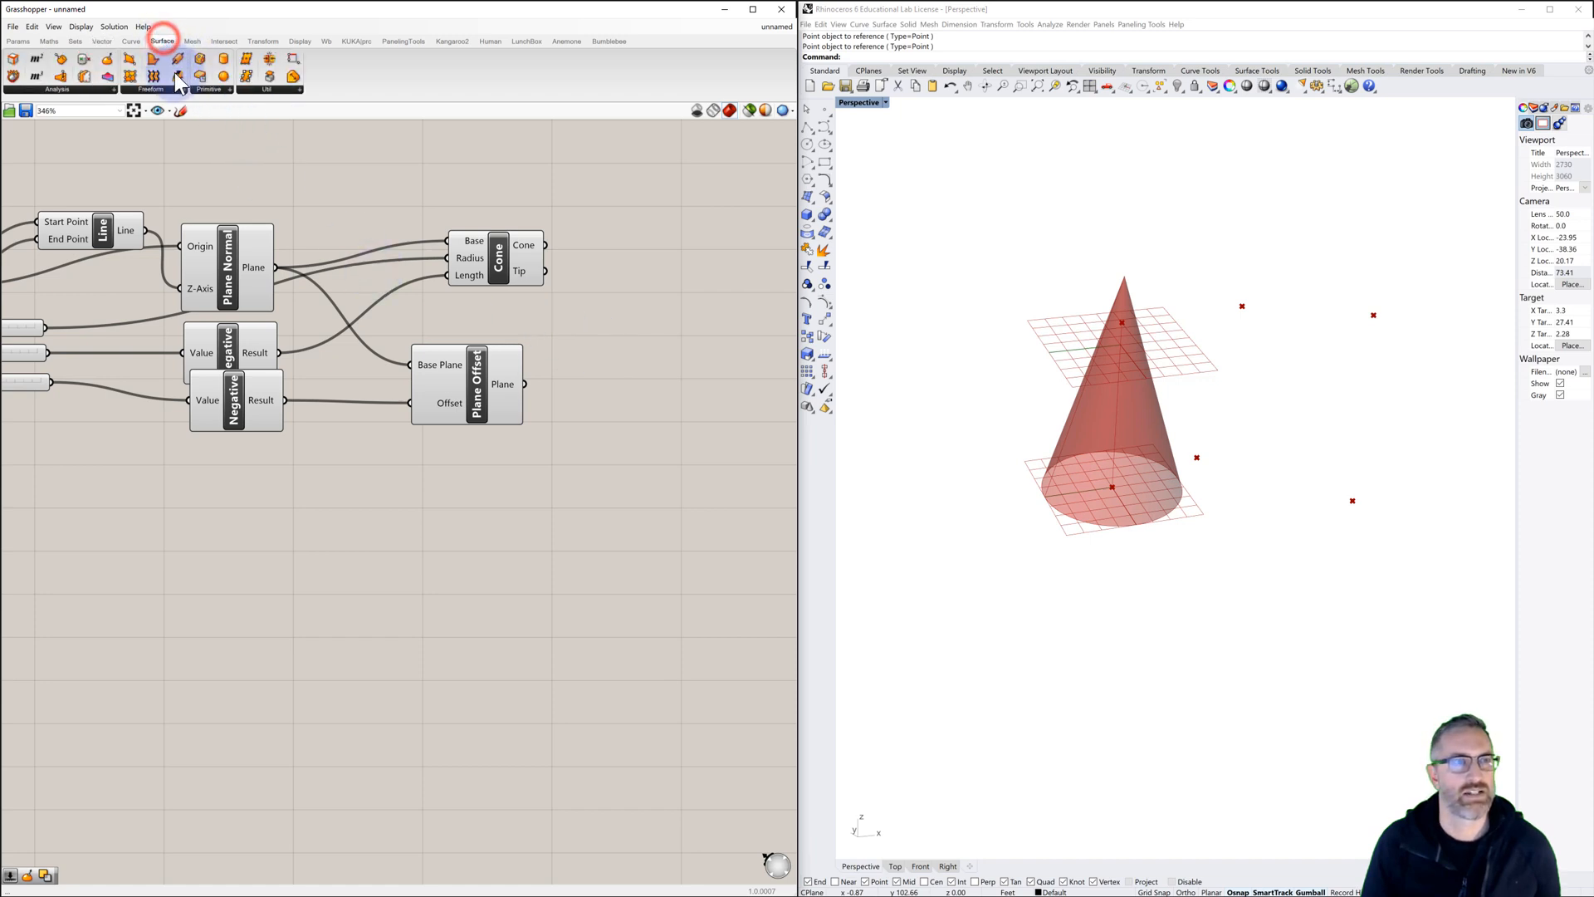
{"action": "left_click", "coordinate": [221, 88]}
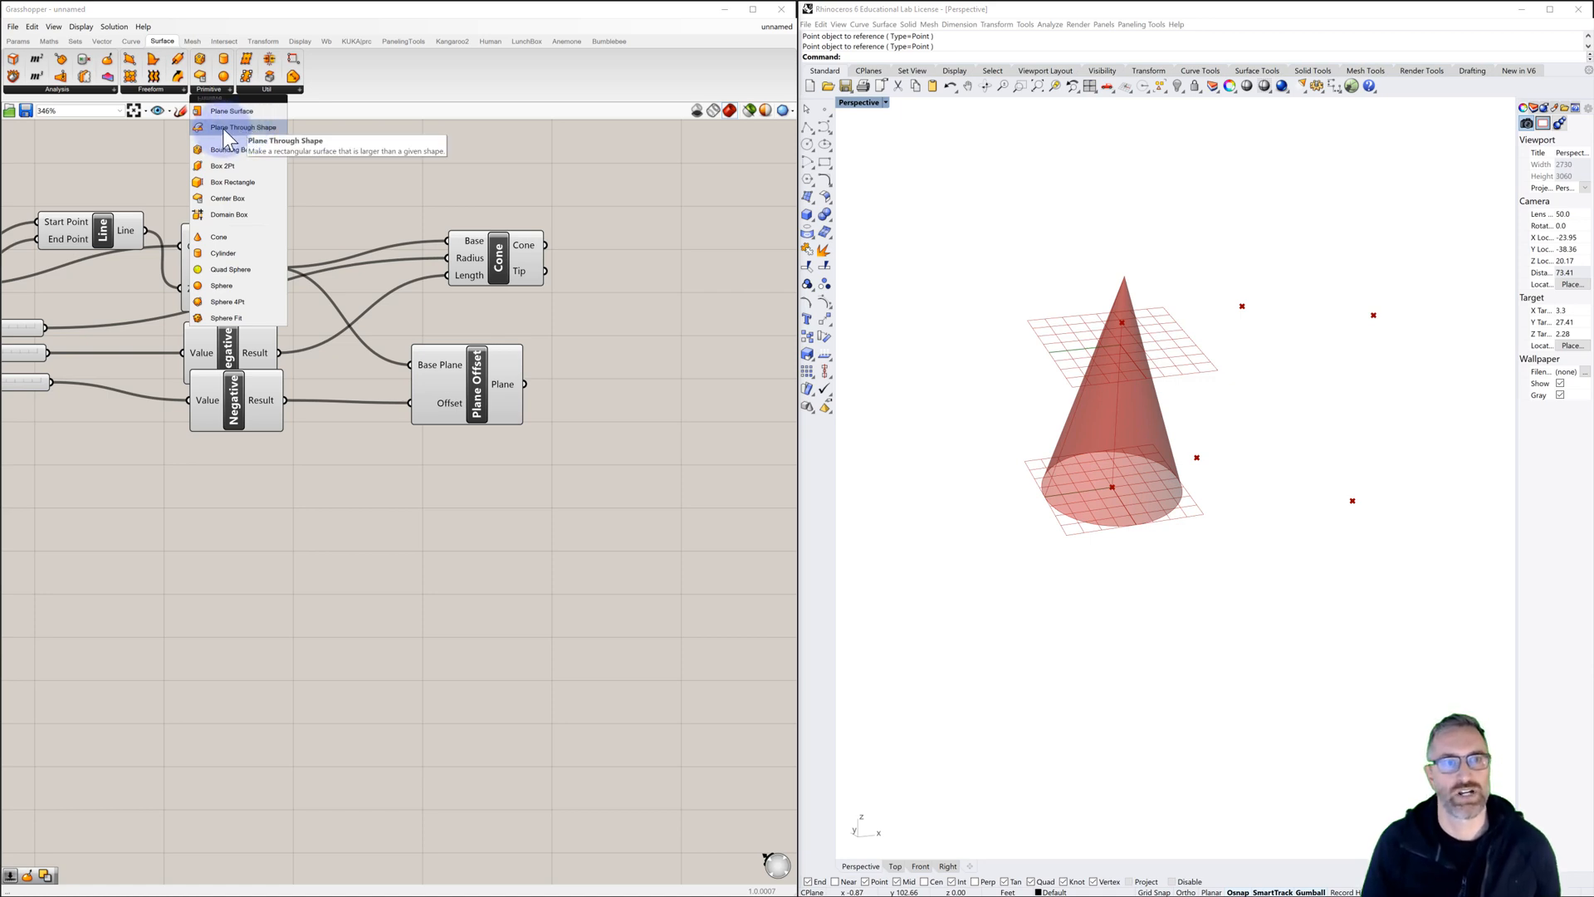
{"action": "left_click_drag", "start_coordinate": [222, 128], "coordinate": [654, 341]}
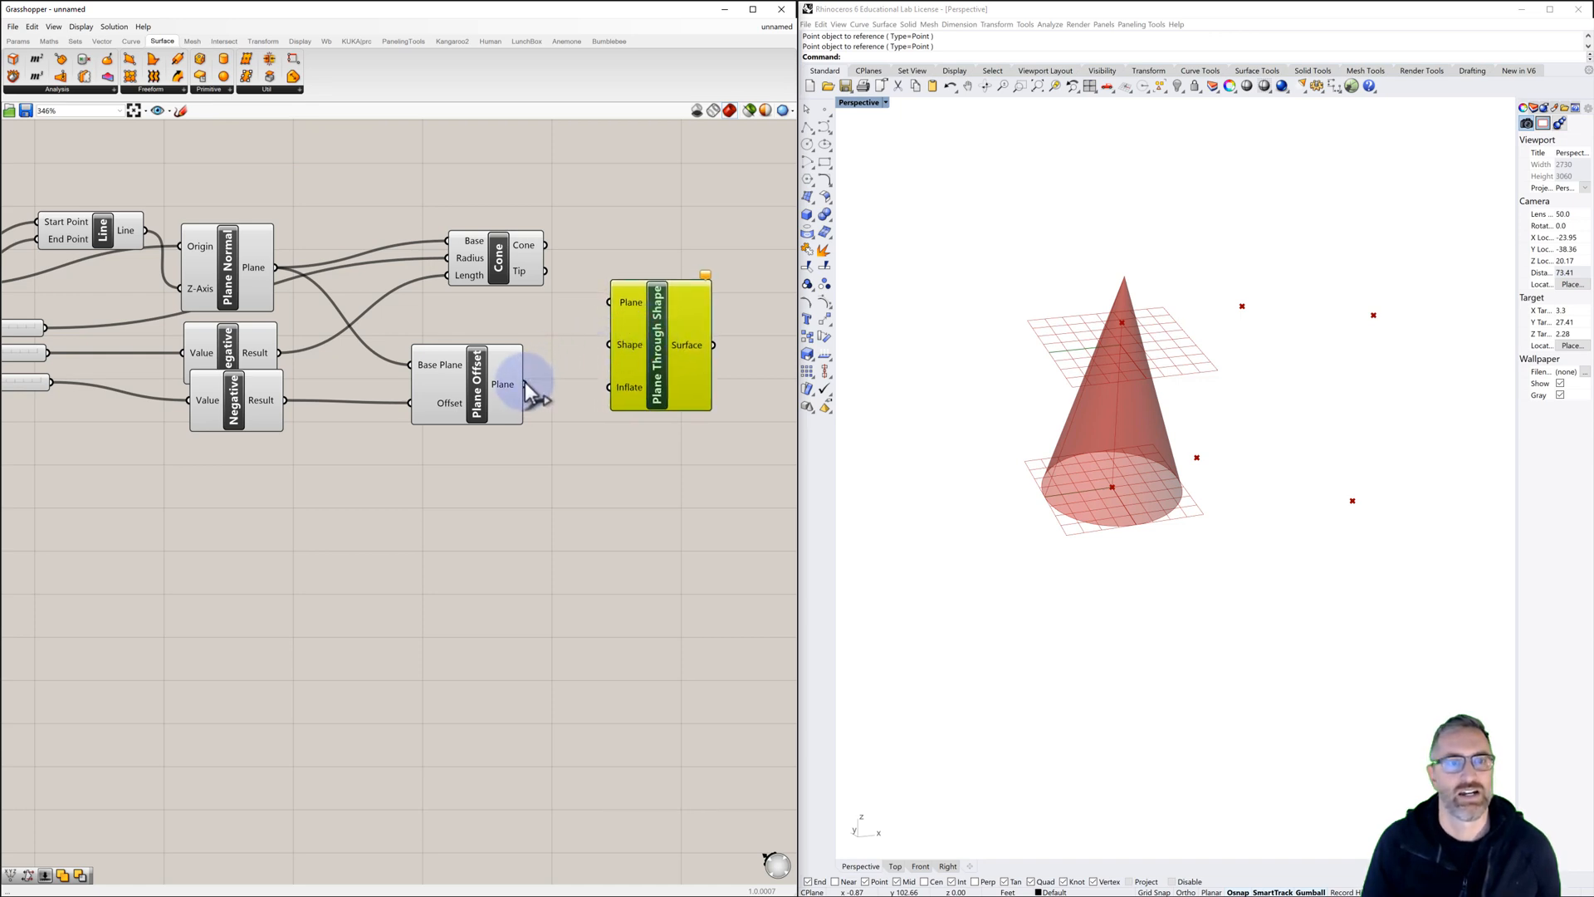
{"action": "left_click_drag", "start_coordinate": [525, 383], "coordinate": [611, 301]}
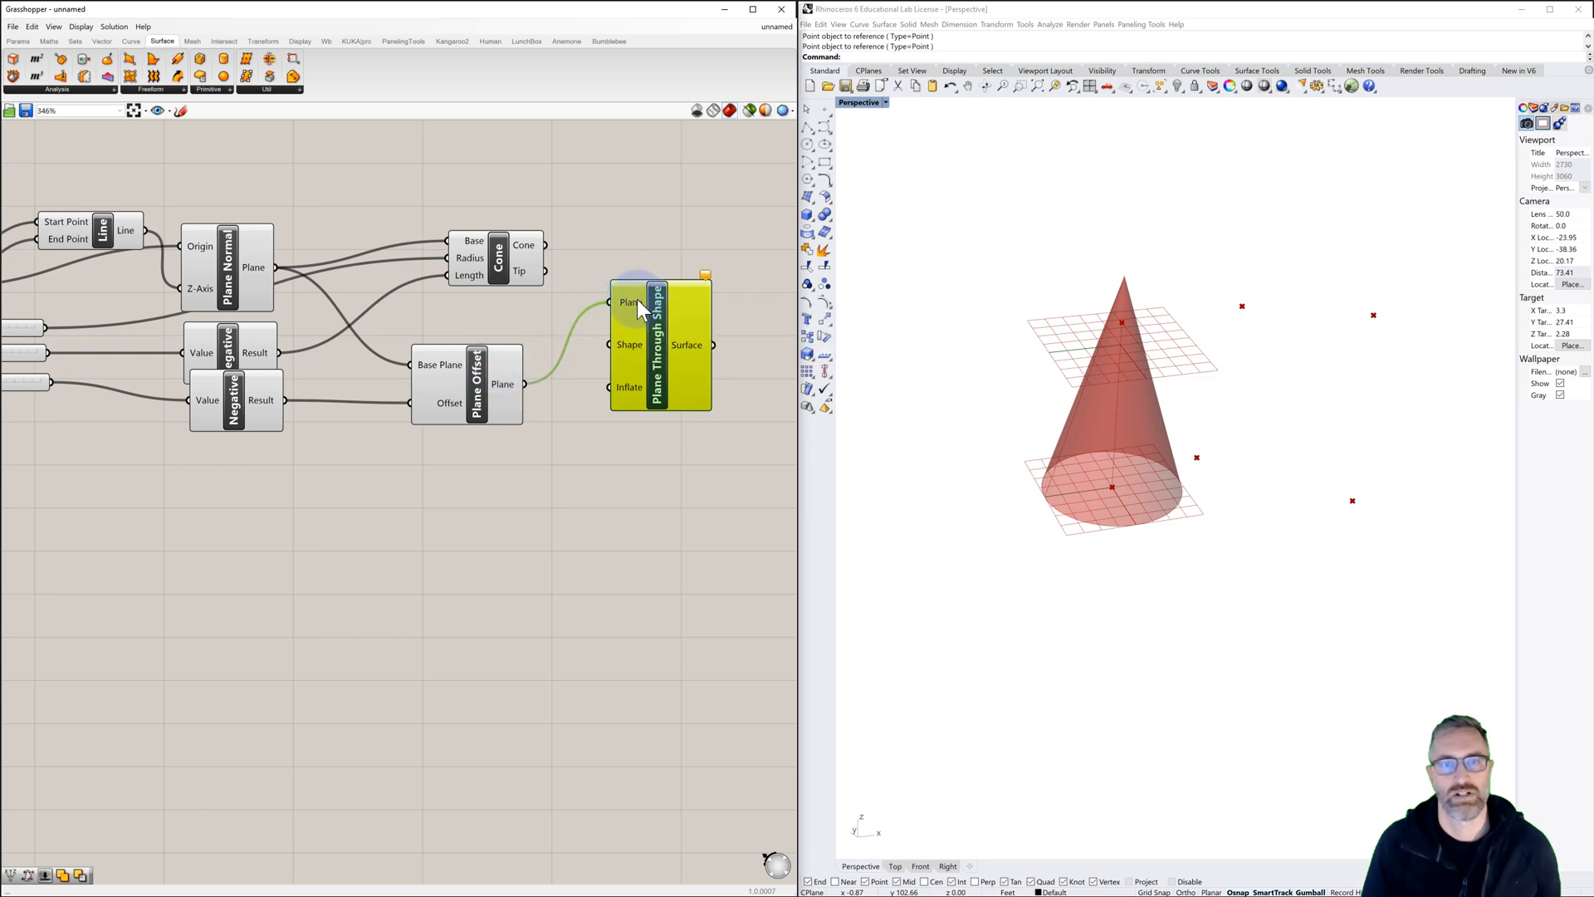
{"action": "left_click_drag", "start_coordinate": [545, 246], "coordinate": [611, 343]}
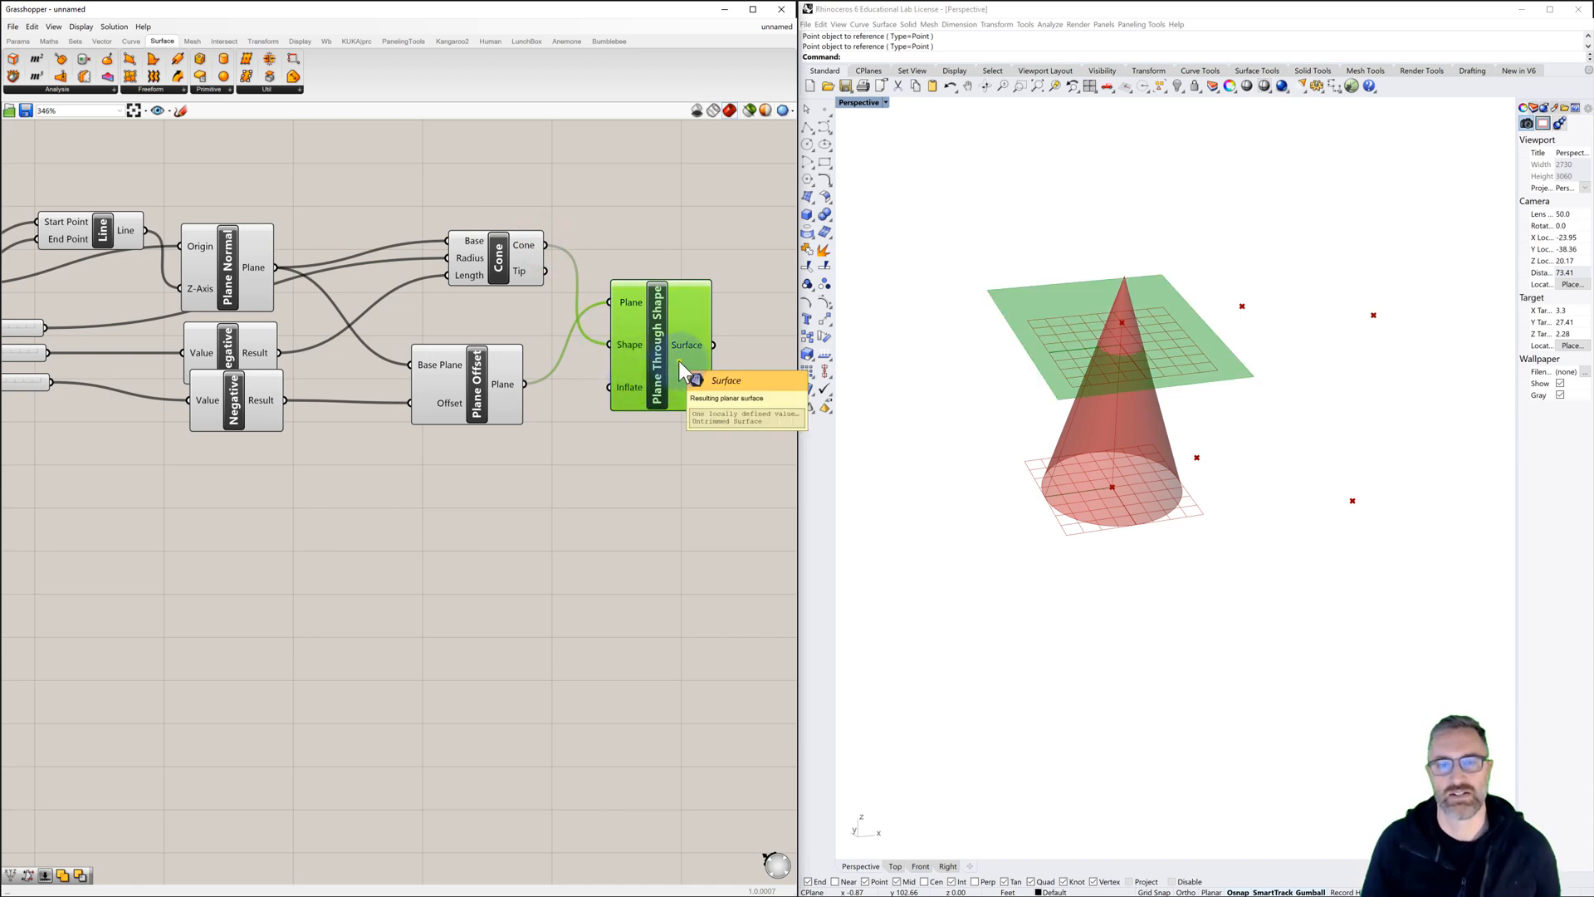
{"action": "right_click_drag", "start_coordinate": [679, 360], "coordinate": [623, 372]}
{"action": "left_click", "coordinate": [666, 409]}
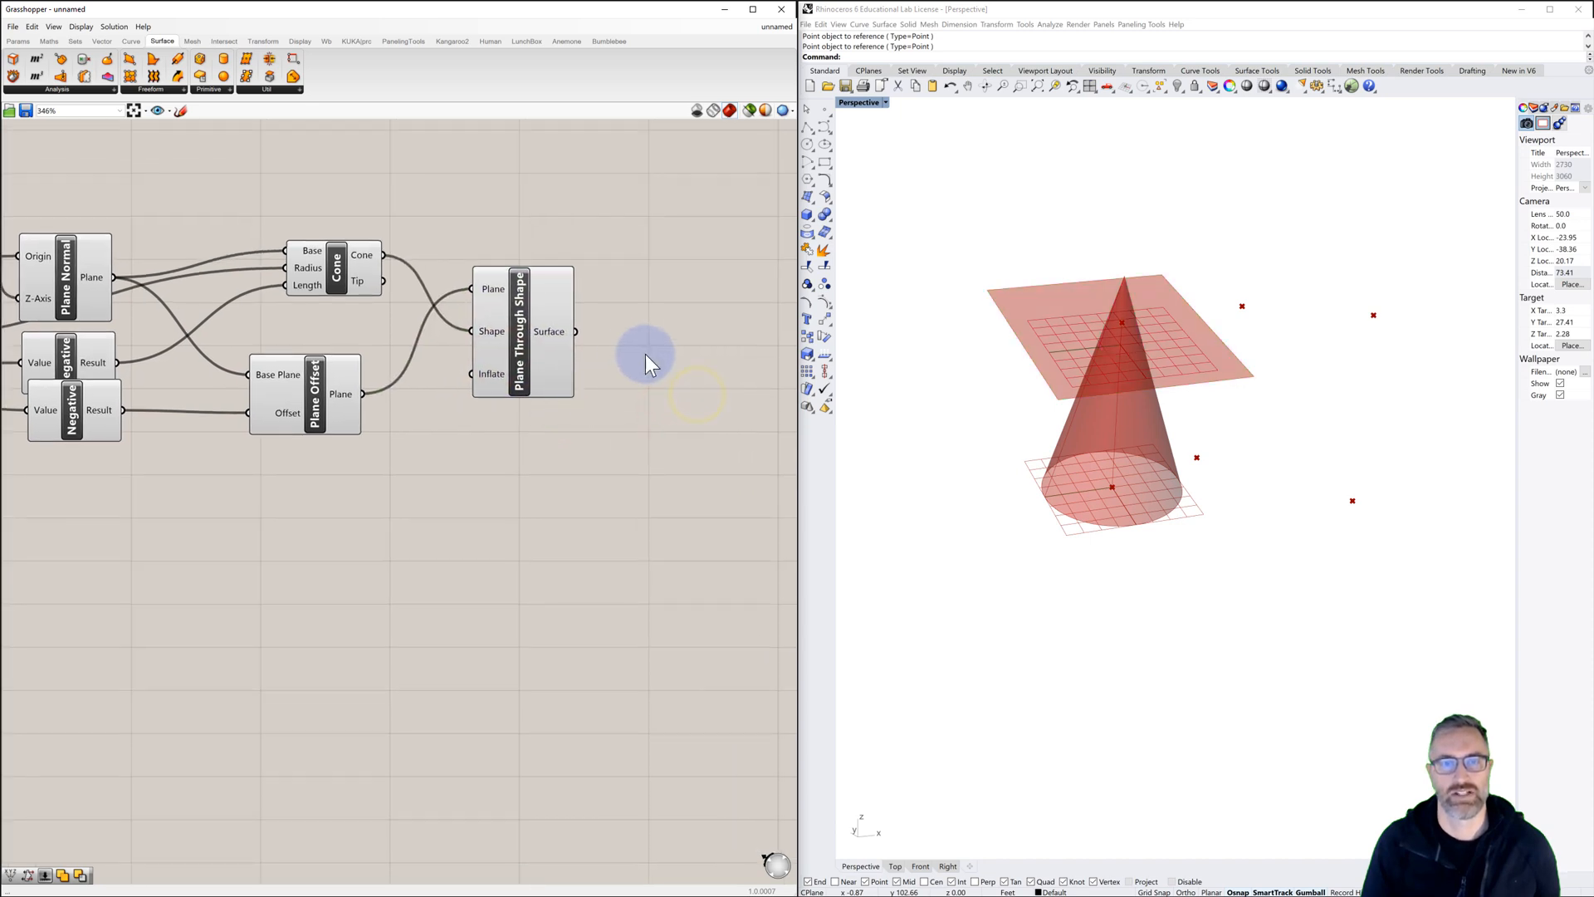
Step: Add a Solid Difference component with Cone as Breps A and Plane Through Shape's Surface as Breps B, placed clear of its sources
{"action": "double_click", "coordinate": [662, 296]}
{"action": "left_click", "coordinate": [601, 230]}
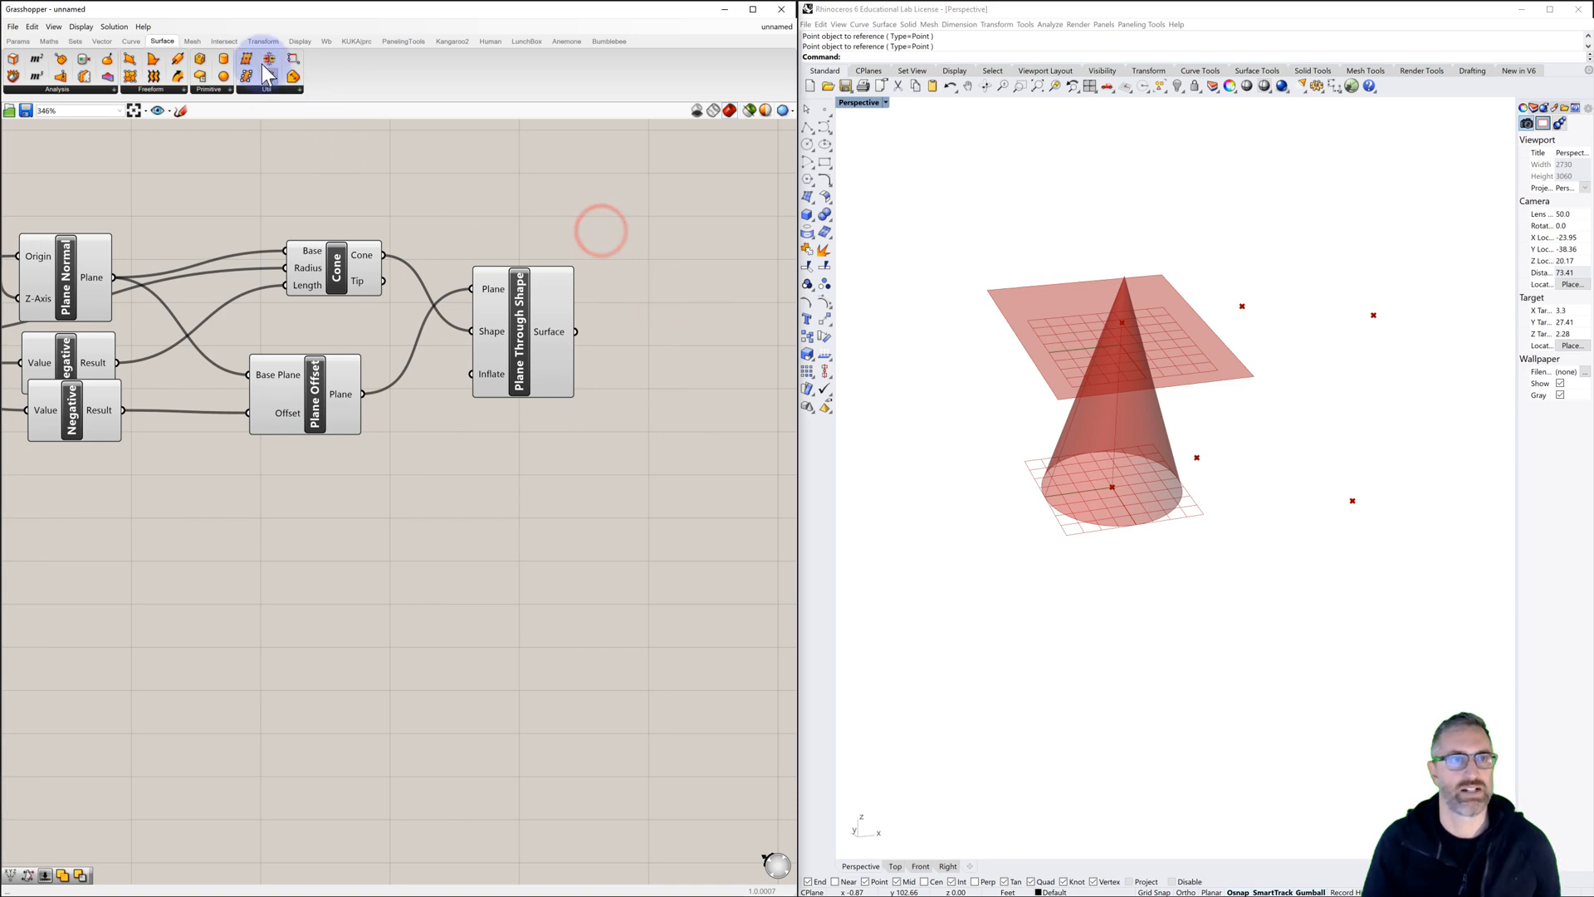
{"action": "left_click", "coordinate": [224, 41]}
{"action": "left_click", "coordinate": [252, 89]}
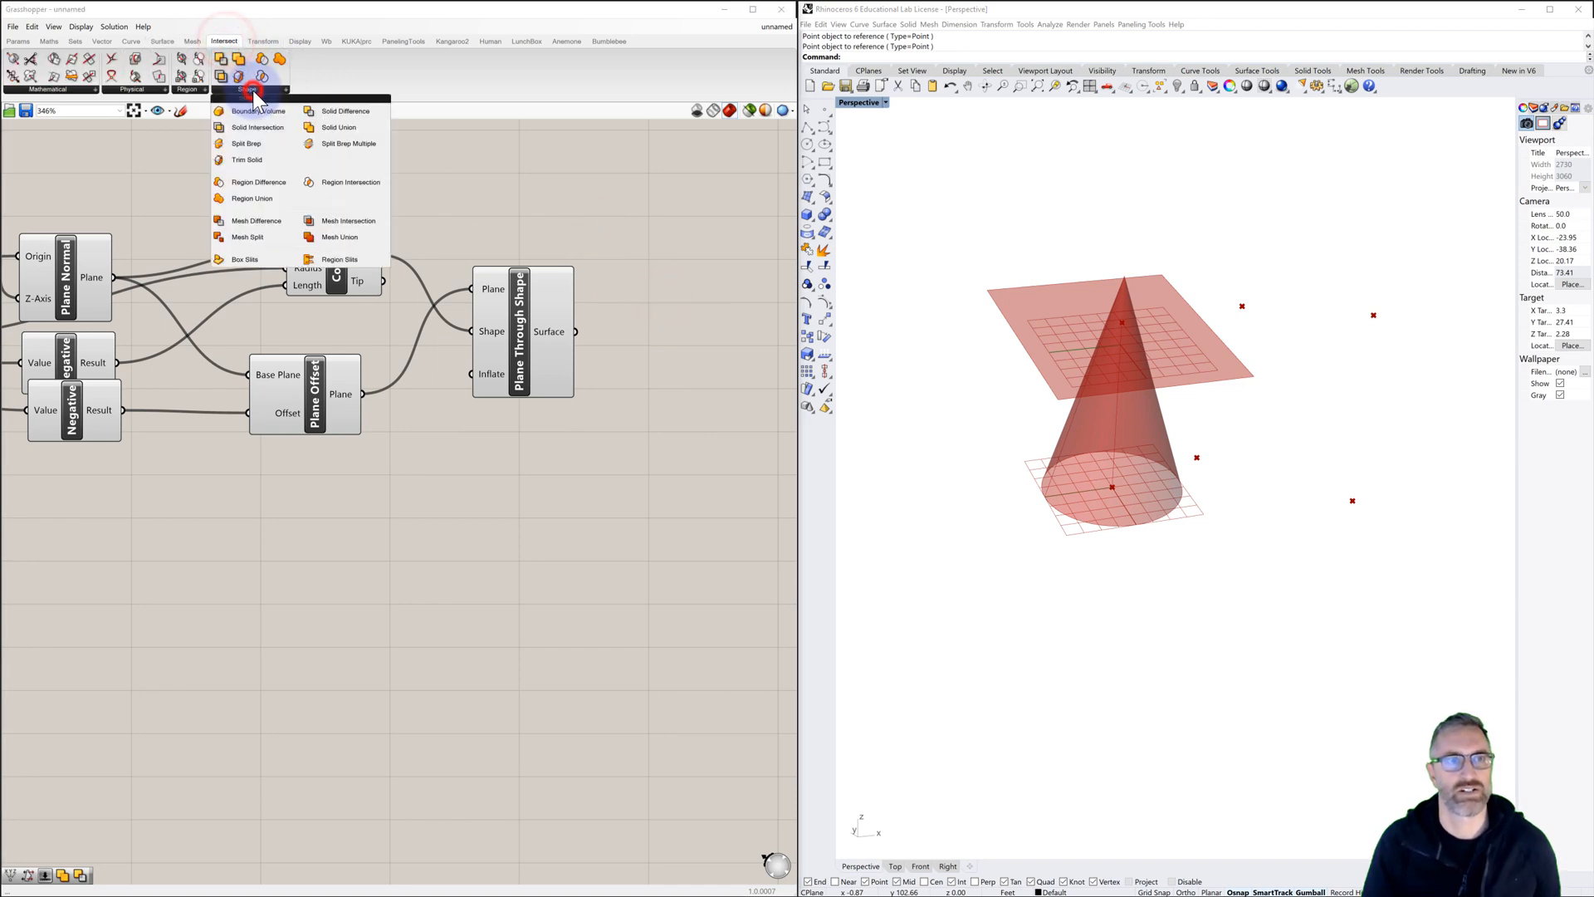
{"action": "left_click", "coordinate": [346, 111]}
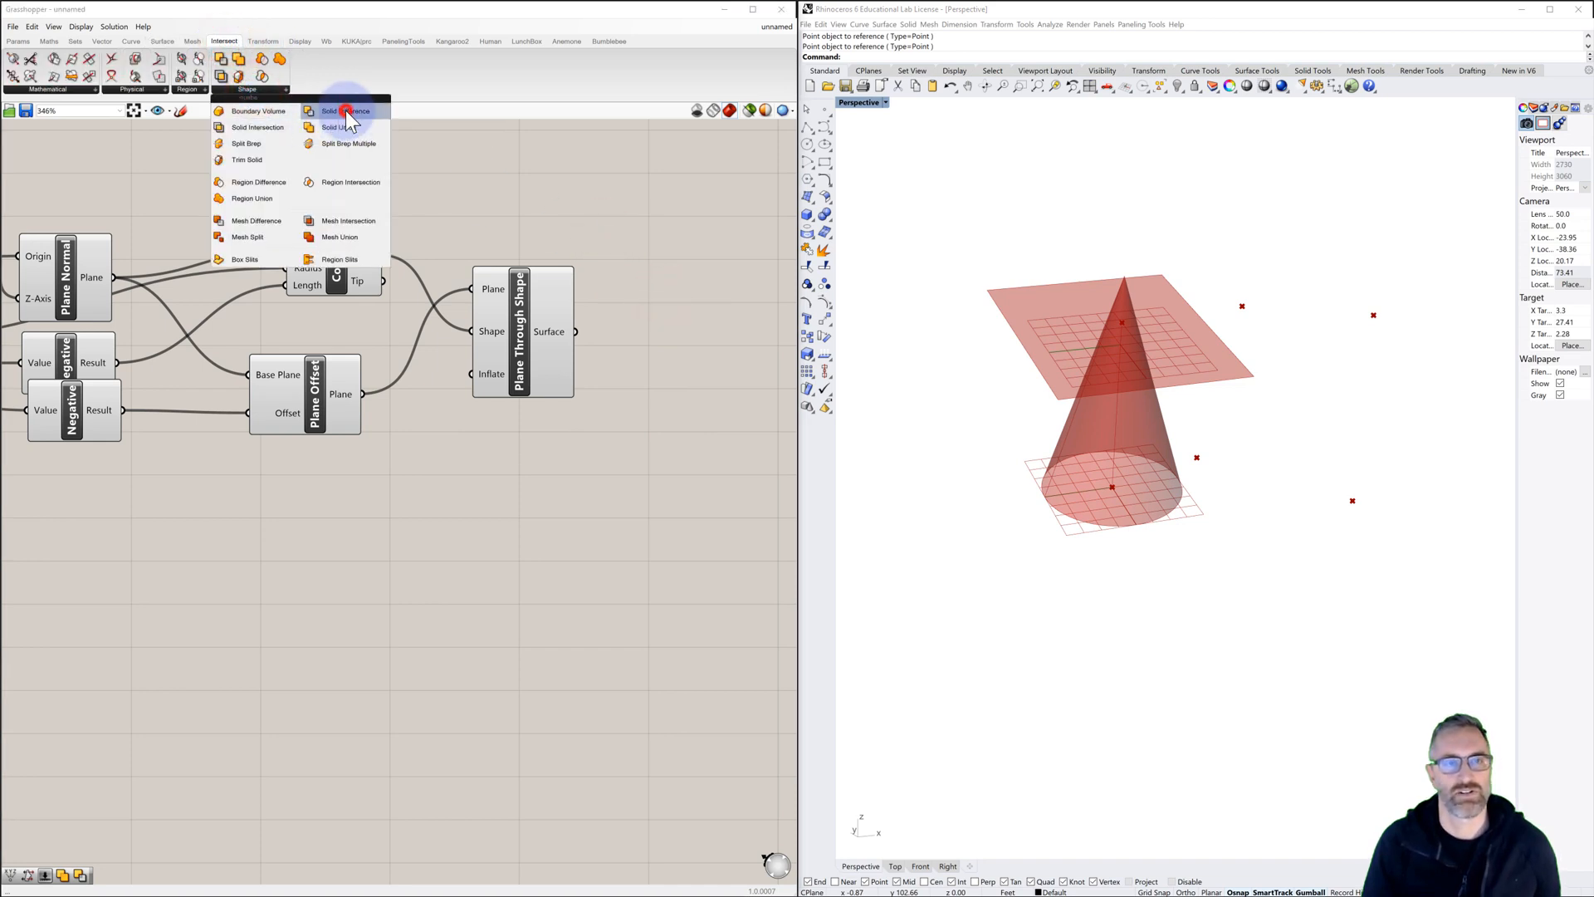
{"action": "left_click", "coordinate": [694, 235]}
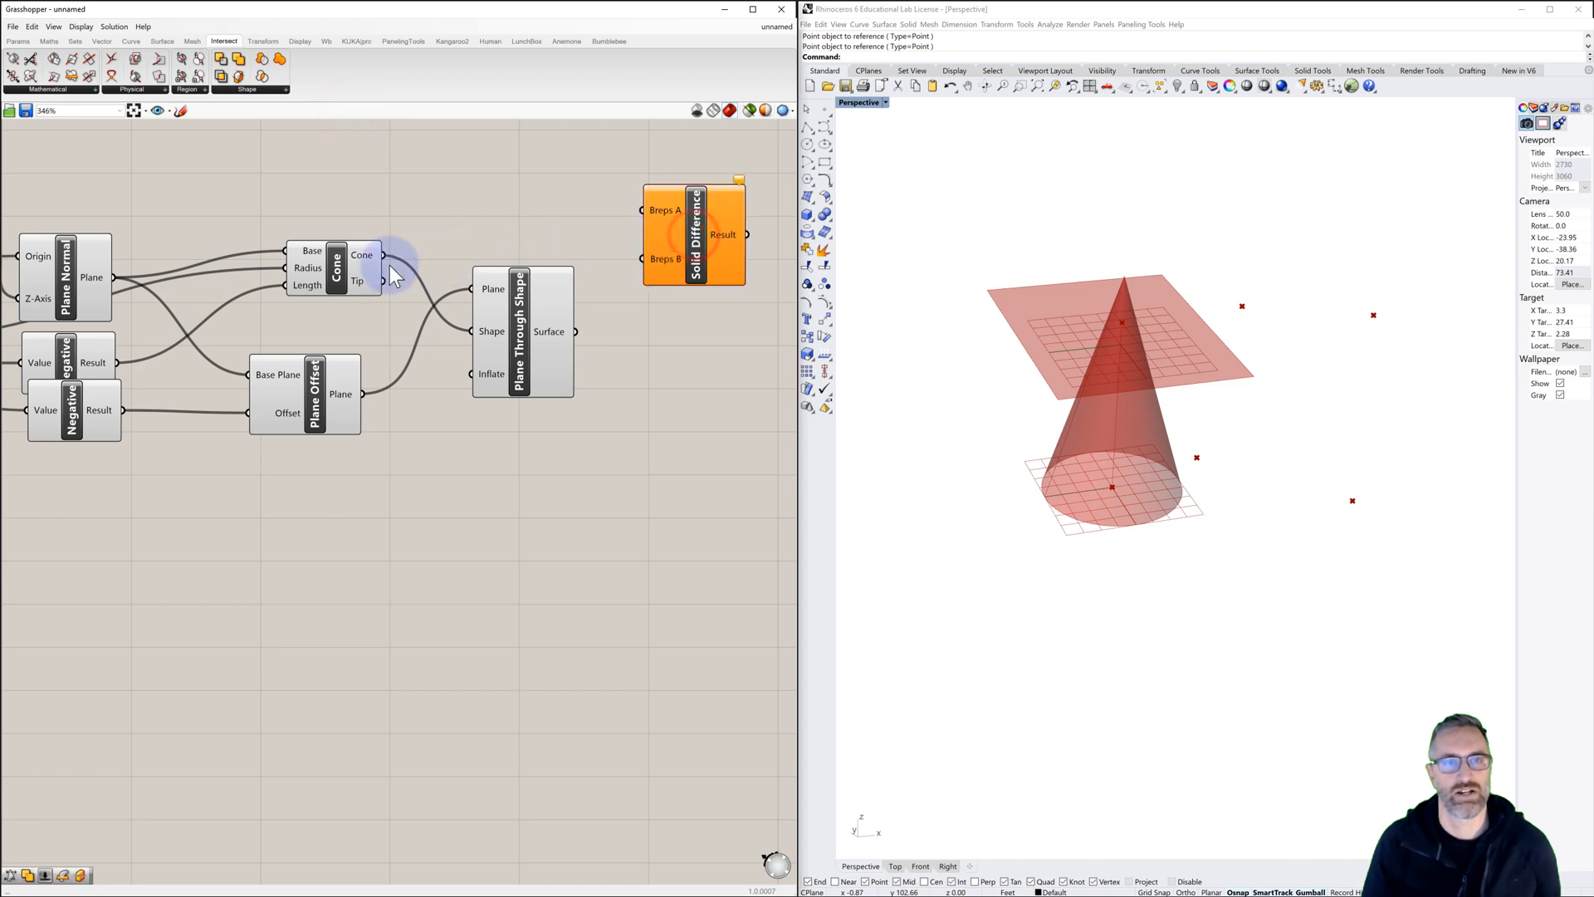
{"action": "left_click_drag", "start_coordinate": [390, 267], "coordinate": [640, 212]}
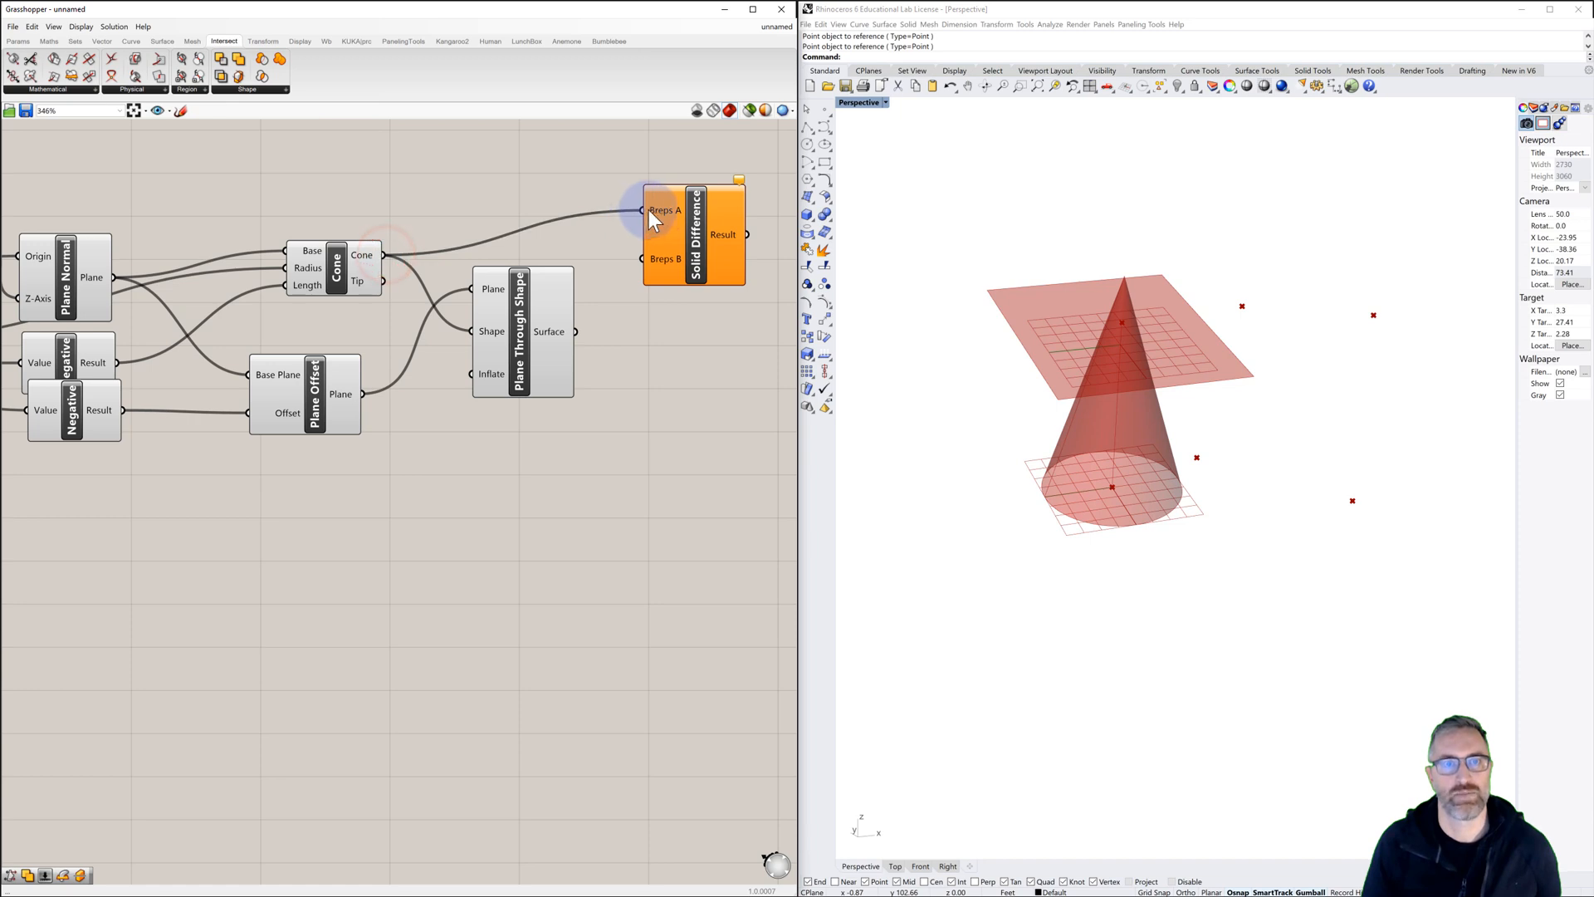
{"action": "left_click_drag", "start_coordinate": [576, 332], "coordinate": [642, 258]}
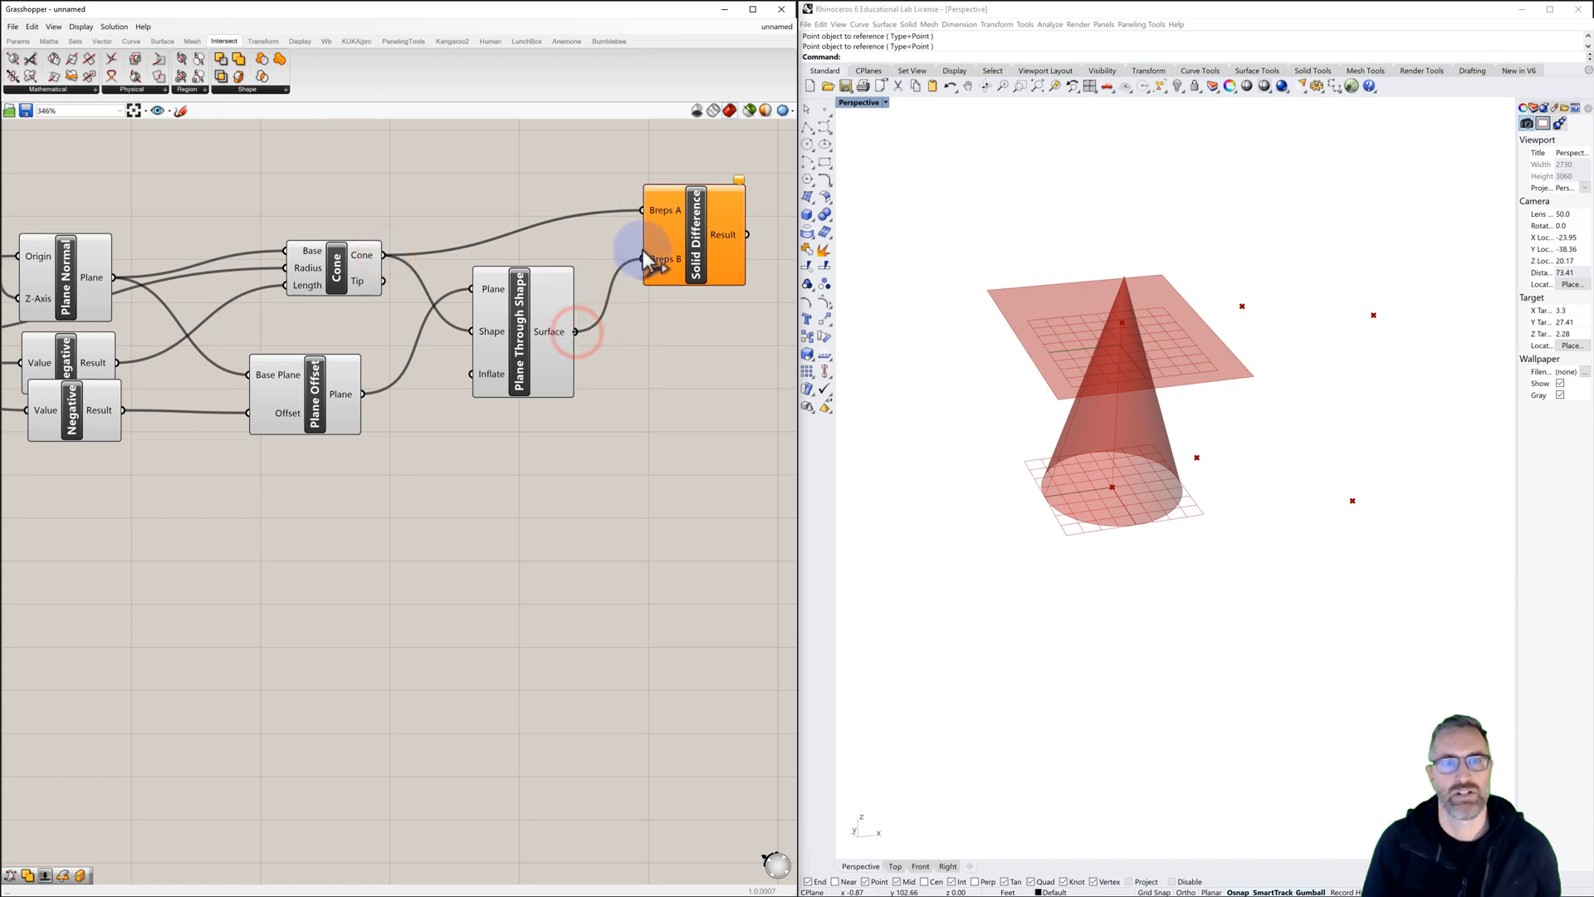
{"action": "right_click_drag", "start_coordinate": [1040, 390], "coordinate": [1073, 305]}
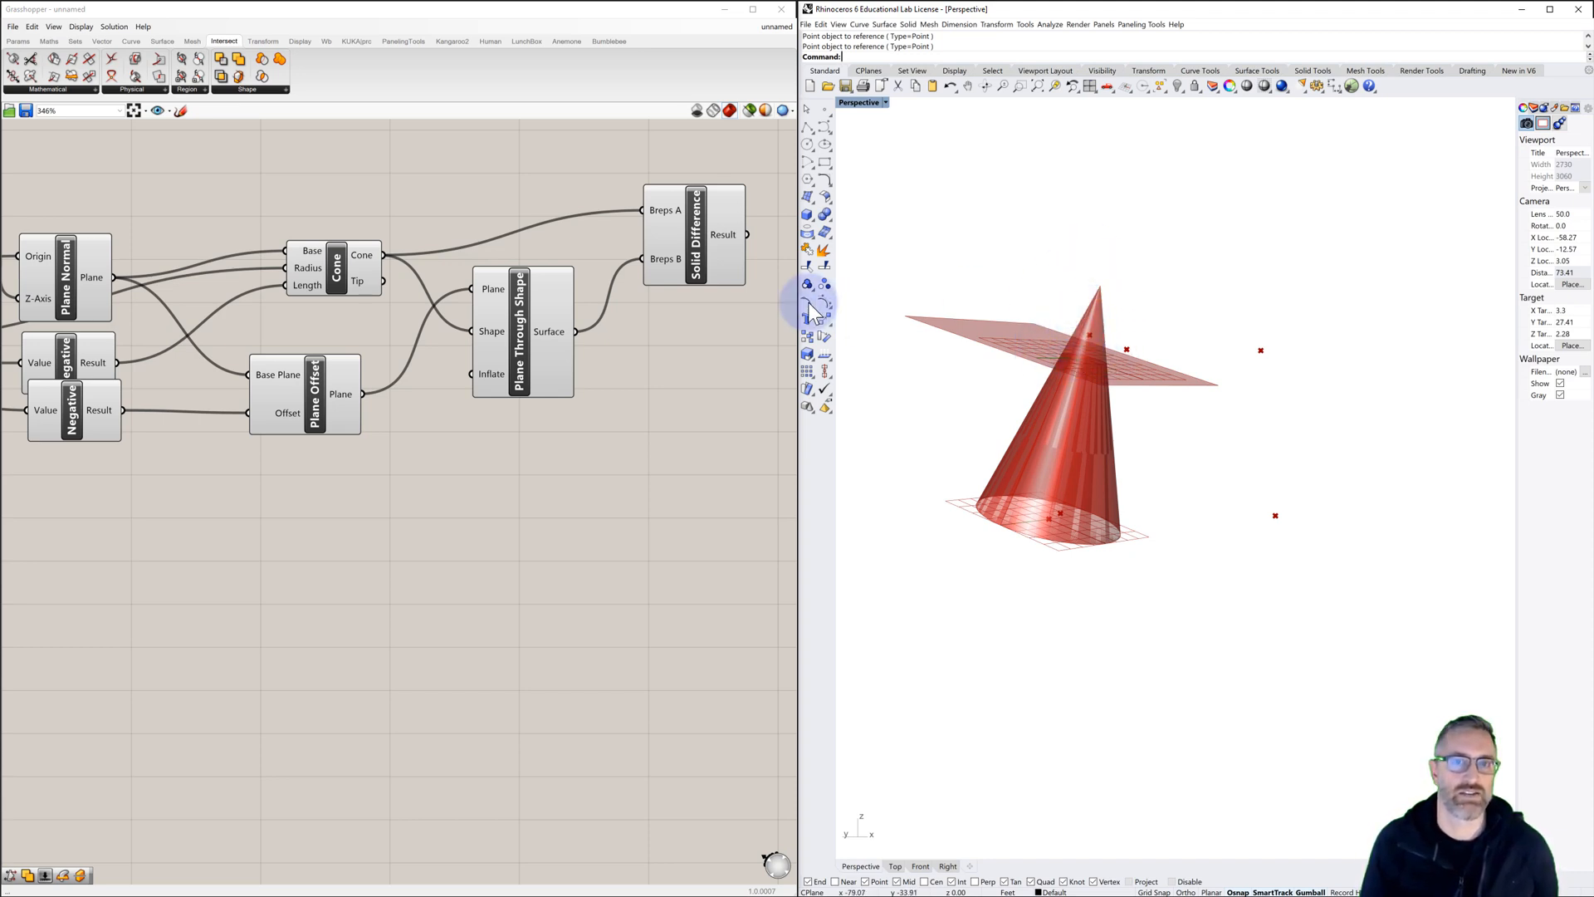
{"action": "left_click", "coordinate": [603, 293]}
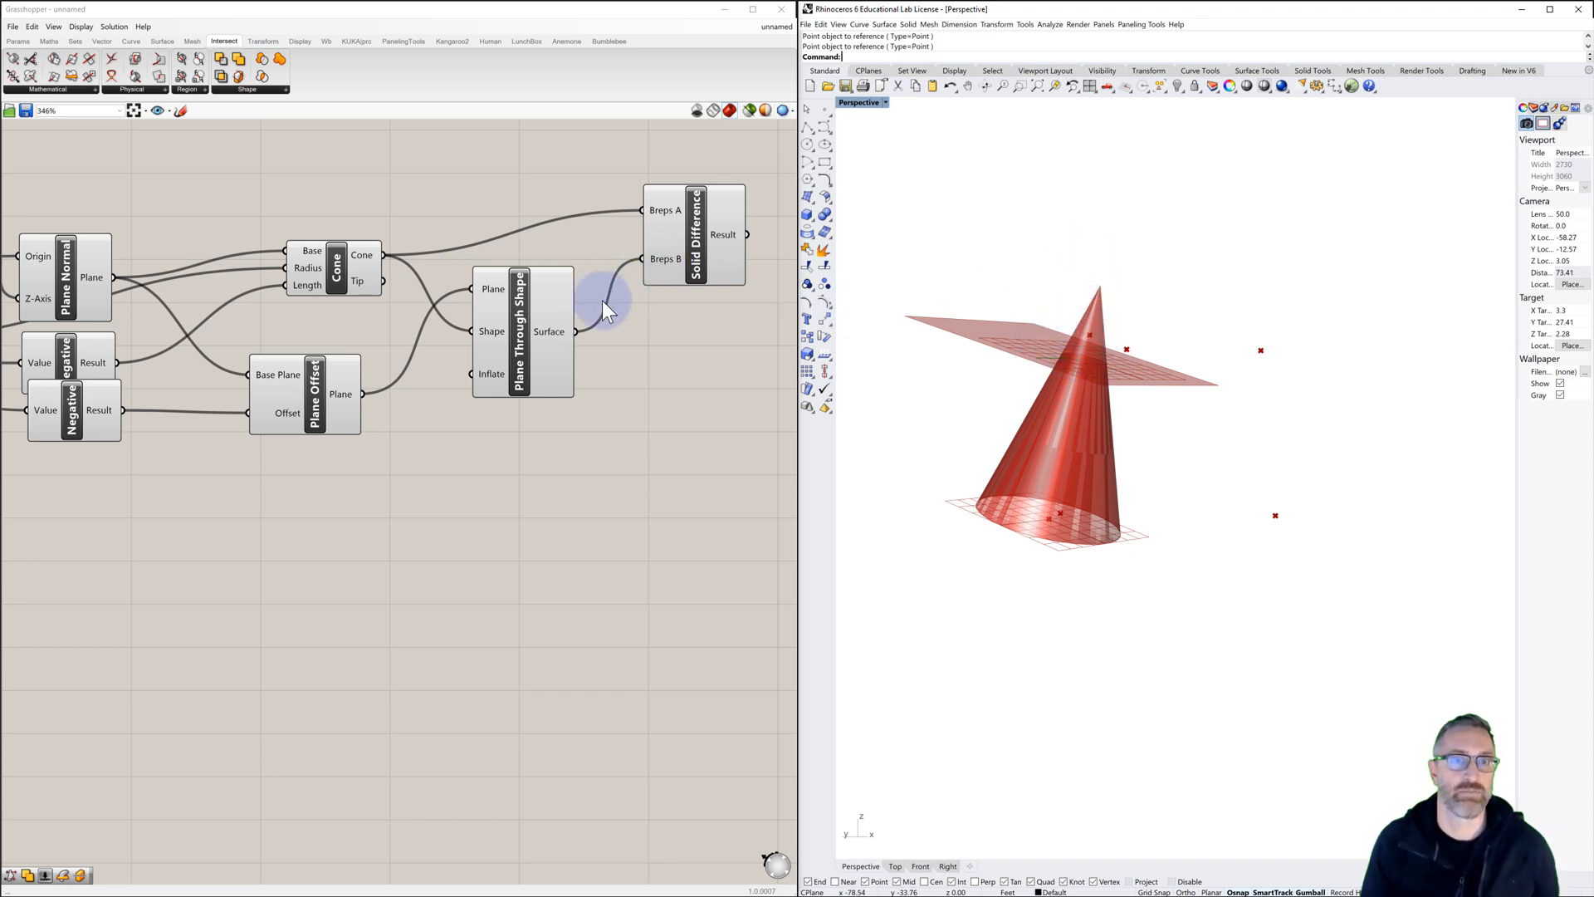
{"action": "left_click_drag", "start_coordinate": [685, 254], "coordinate": [735, 260]}
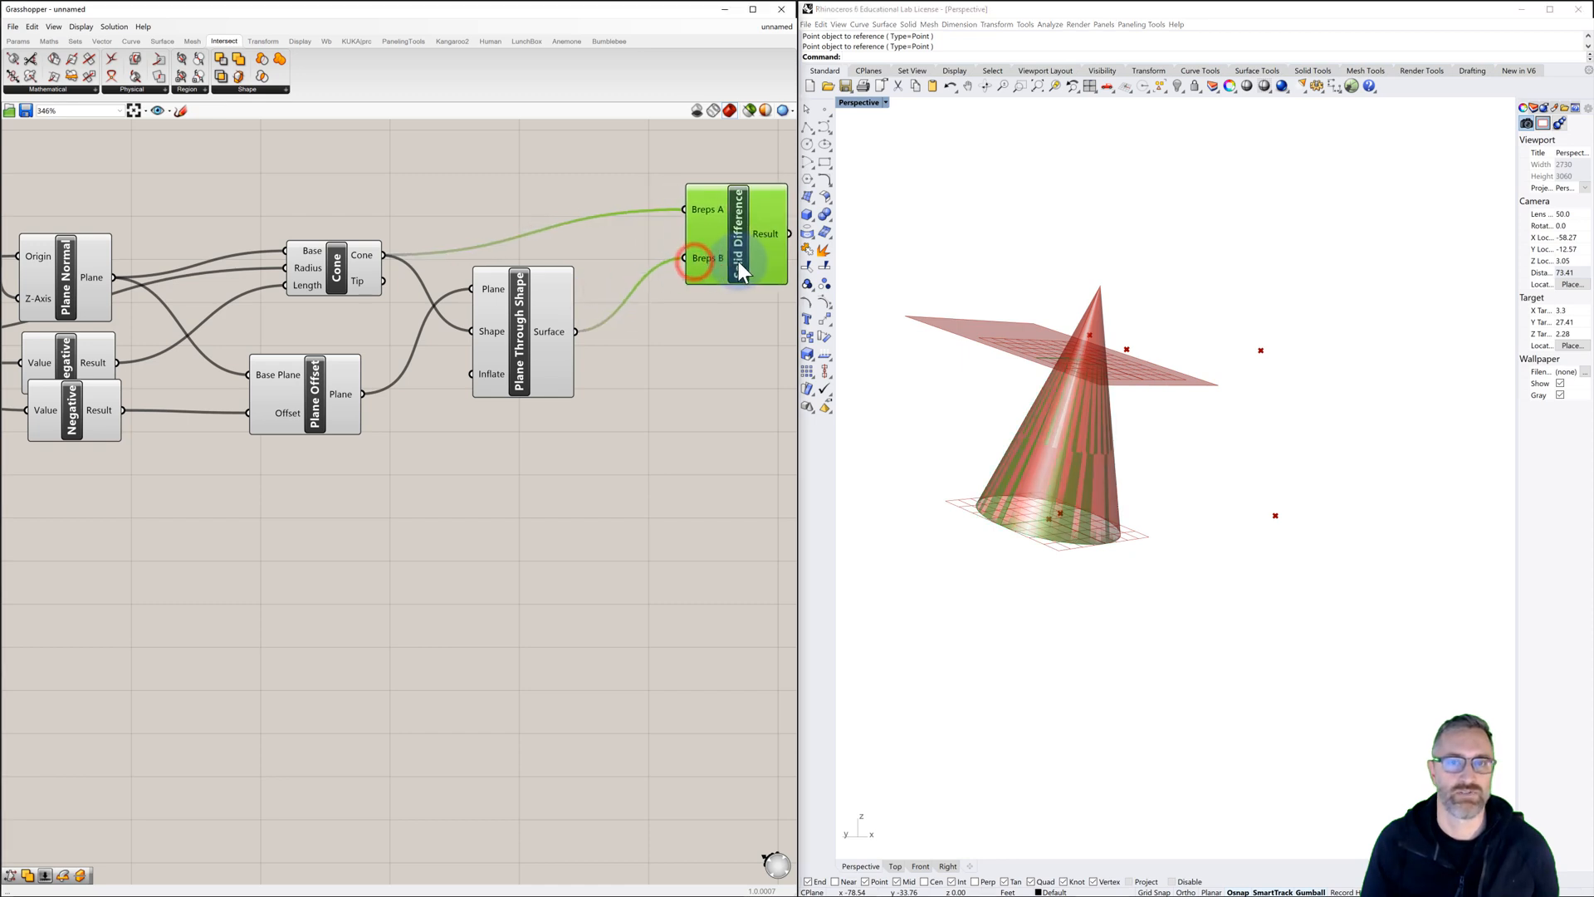
Step: Turn off the previews of the Plane Through Shape, Plane Offset and Cone components
{"action": "left_click", "coordinate": [519, 305]}
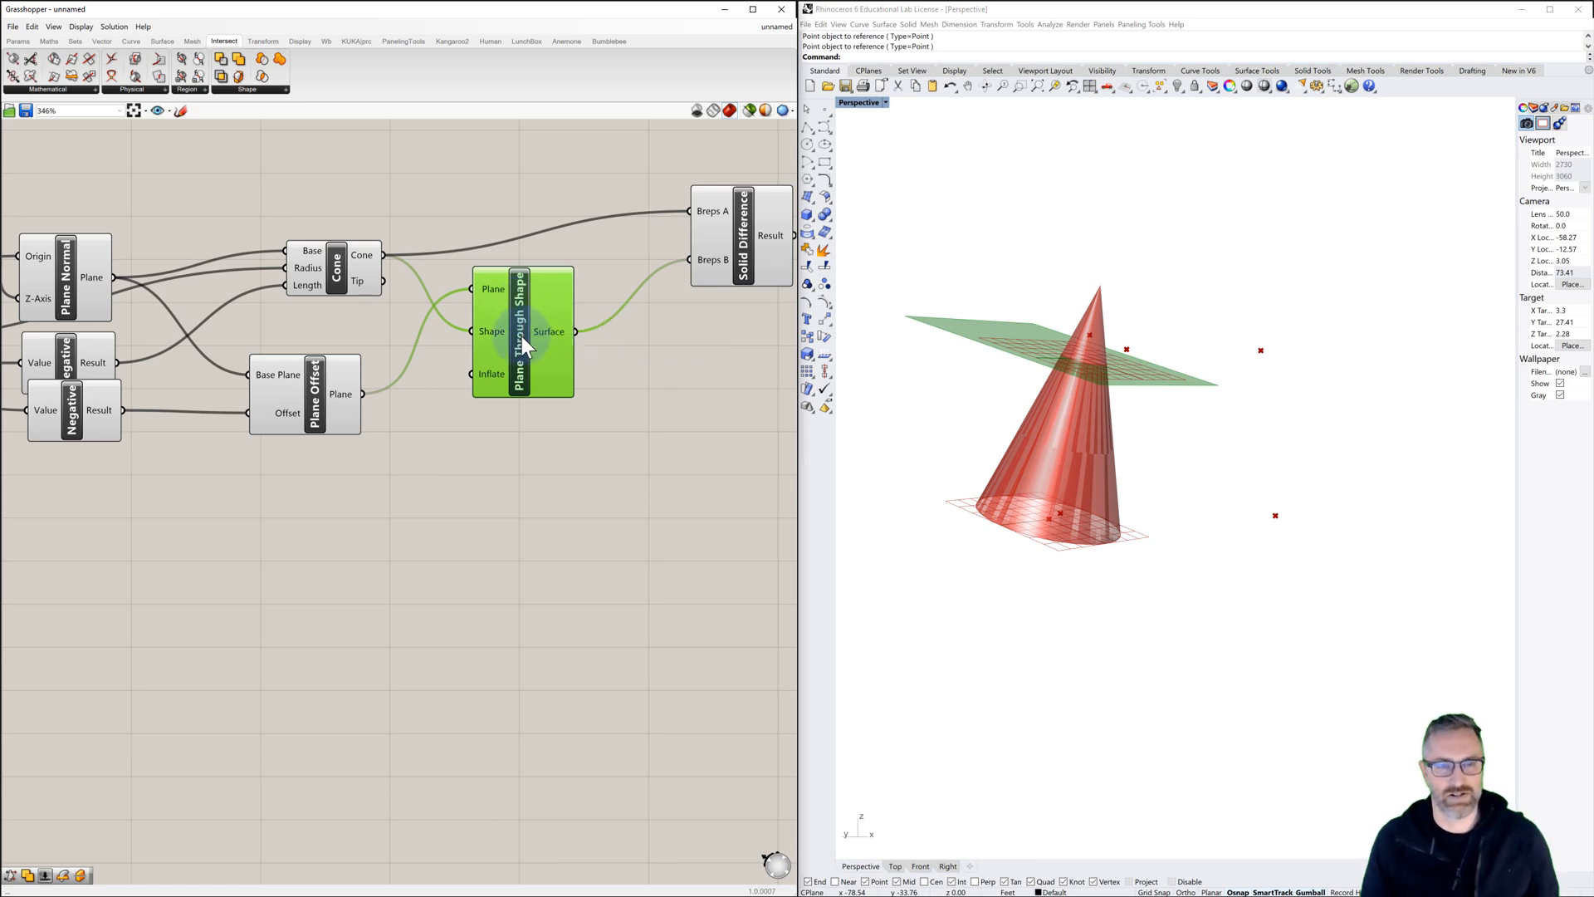
{"action": "key", "text": "ctrl+q"}
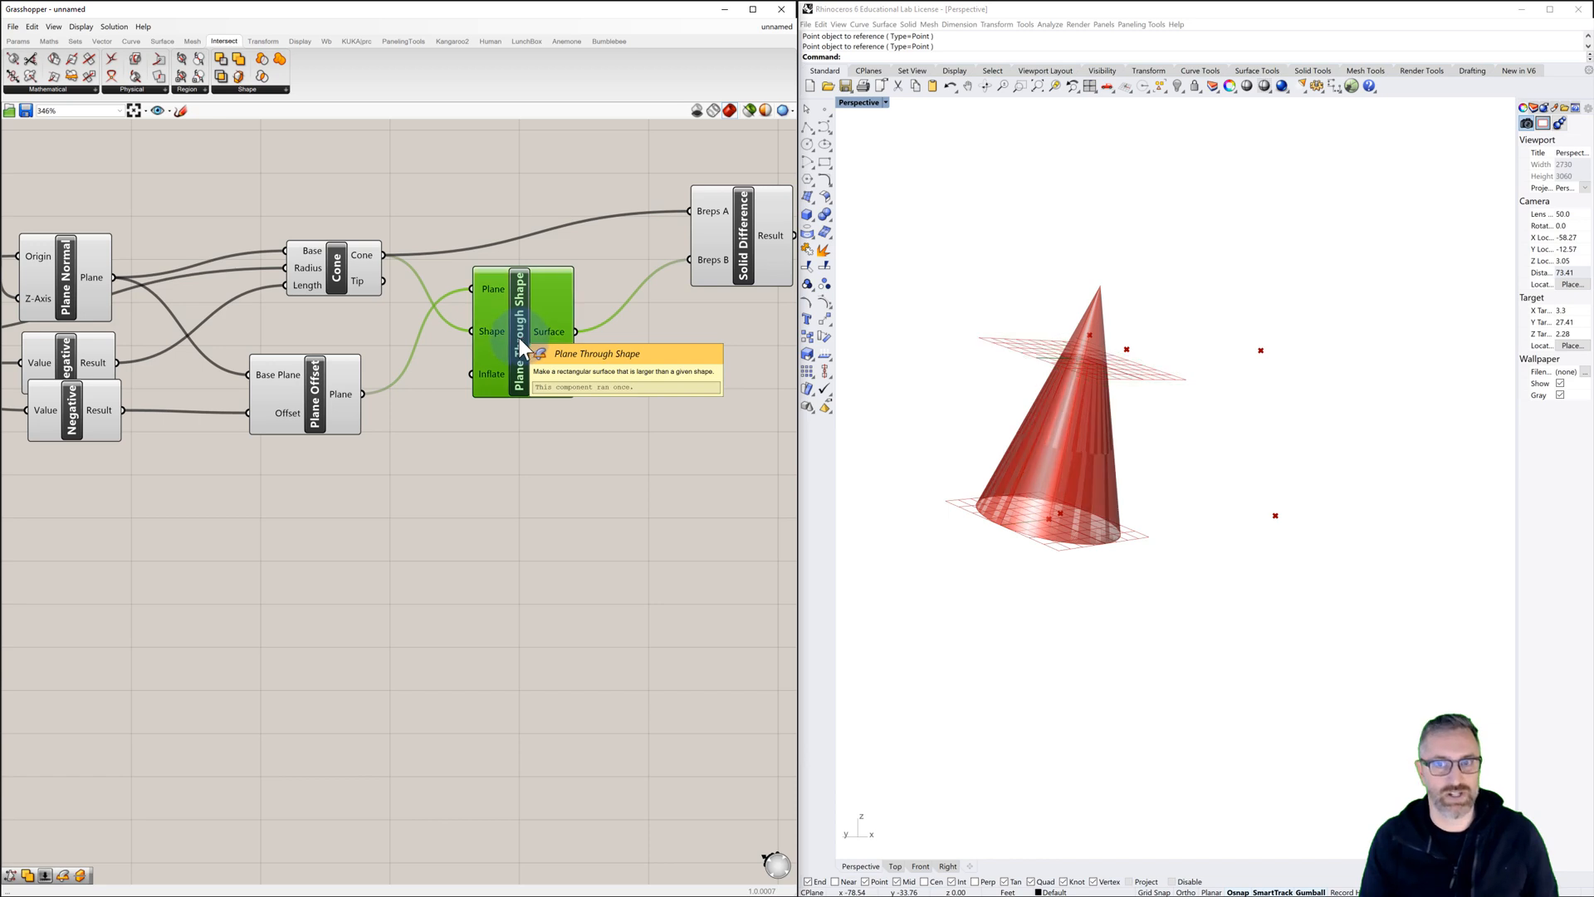
{"action": "left_click", "coordinate": [319, 391]}
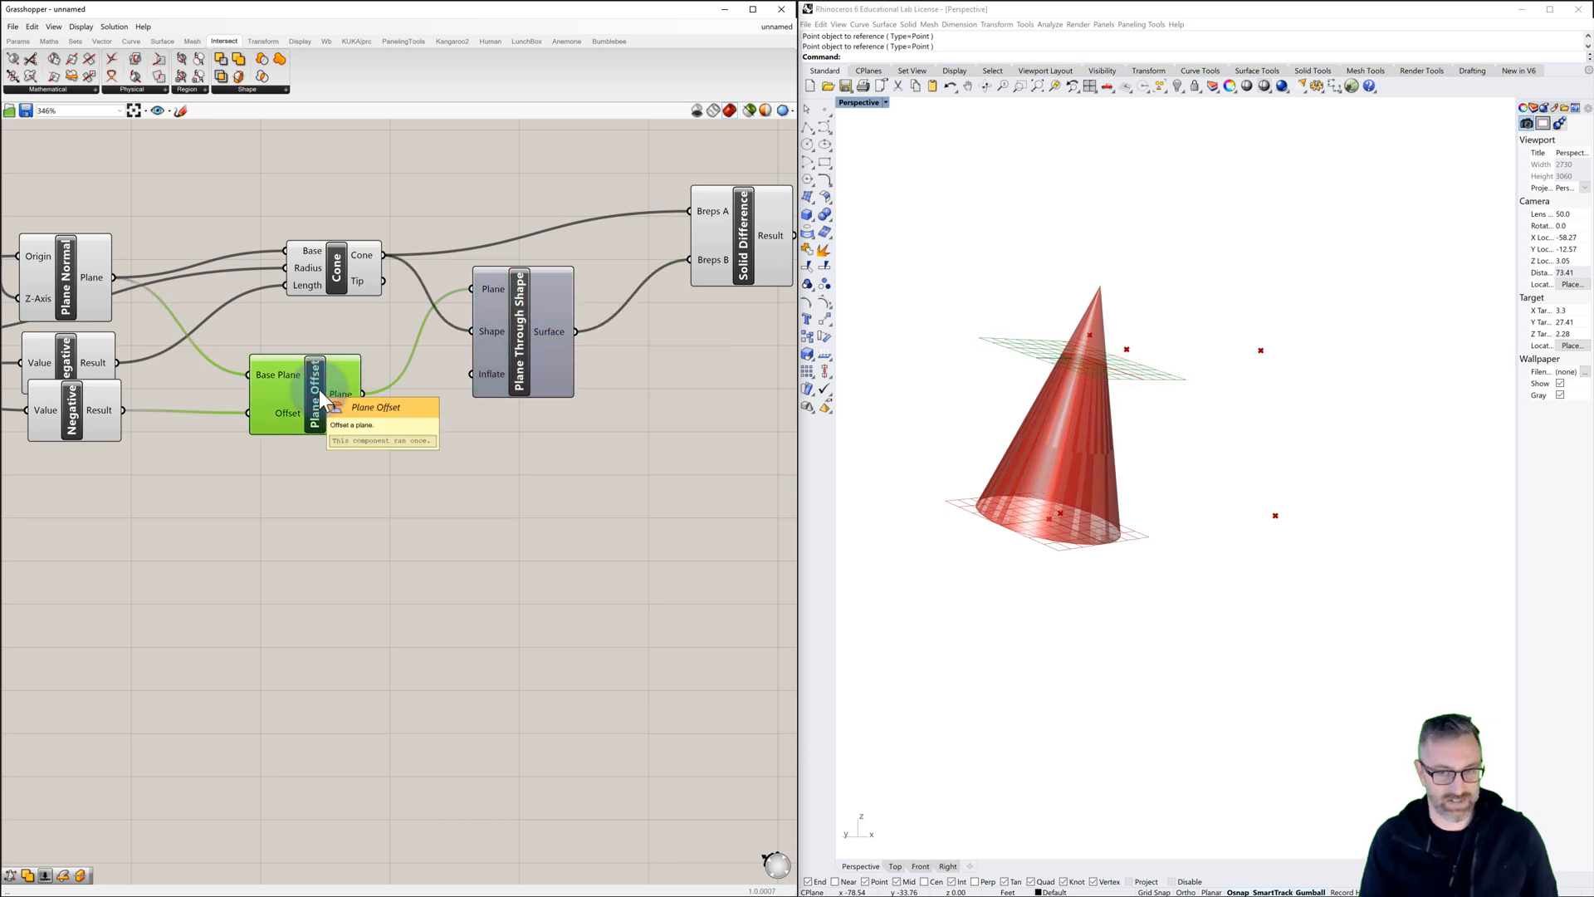
{"action": "key", "text": "ctrl+q"}
{"action": "left_click", "coordinate": [341, 271]}
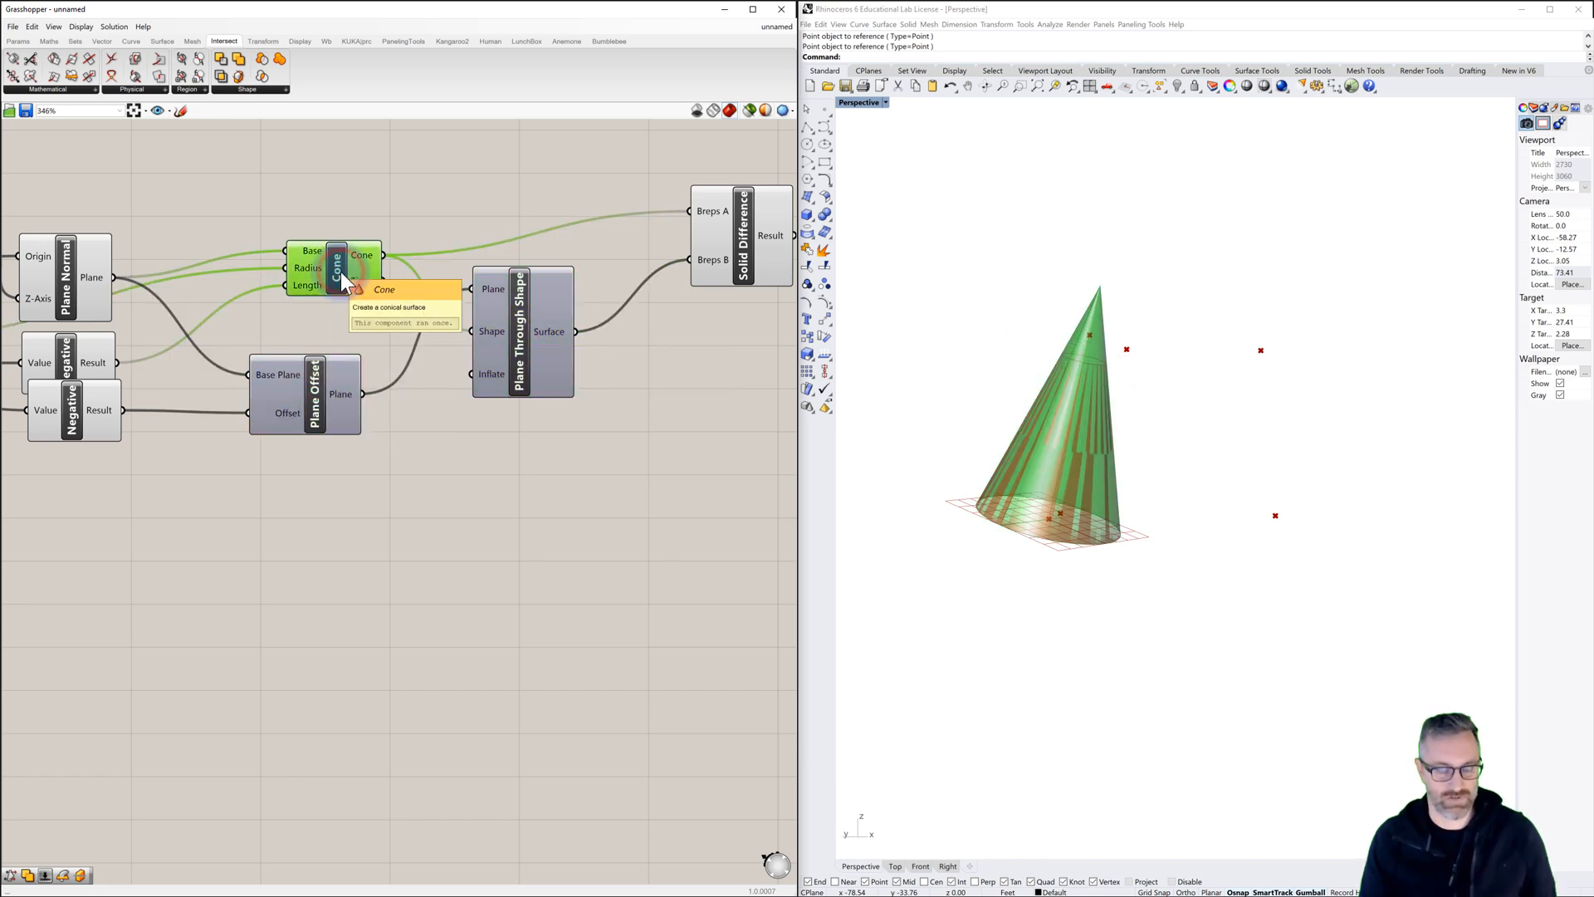
{"action": "key", "text": "ctrl+q"}
Step: Turn off the previews of Plane Normal, Line and the two Point parameters feeding the Line
{"action": "right_click_drag", "start_coordinate": [277, 335], "coordinate": [481, 317]}
{"action": "scroll", "coordinate": [484, 318], "scroll_direction": "down", "scroll_amount": 1}
{"action": "right_click_drag", "start_coordinate": [389, 340], "coordinate": [470, 307]}
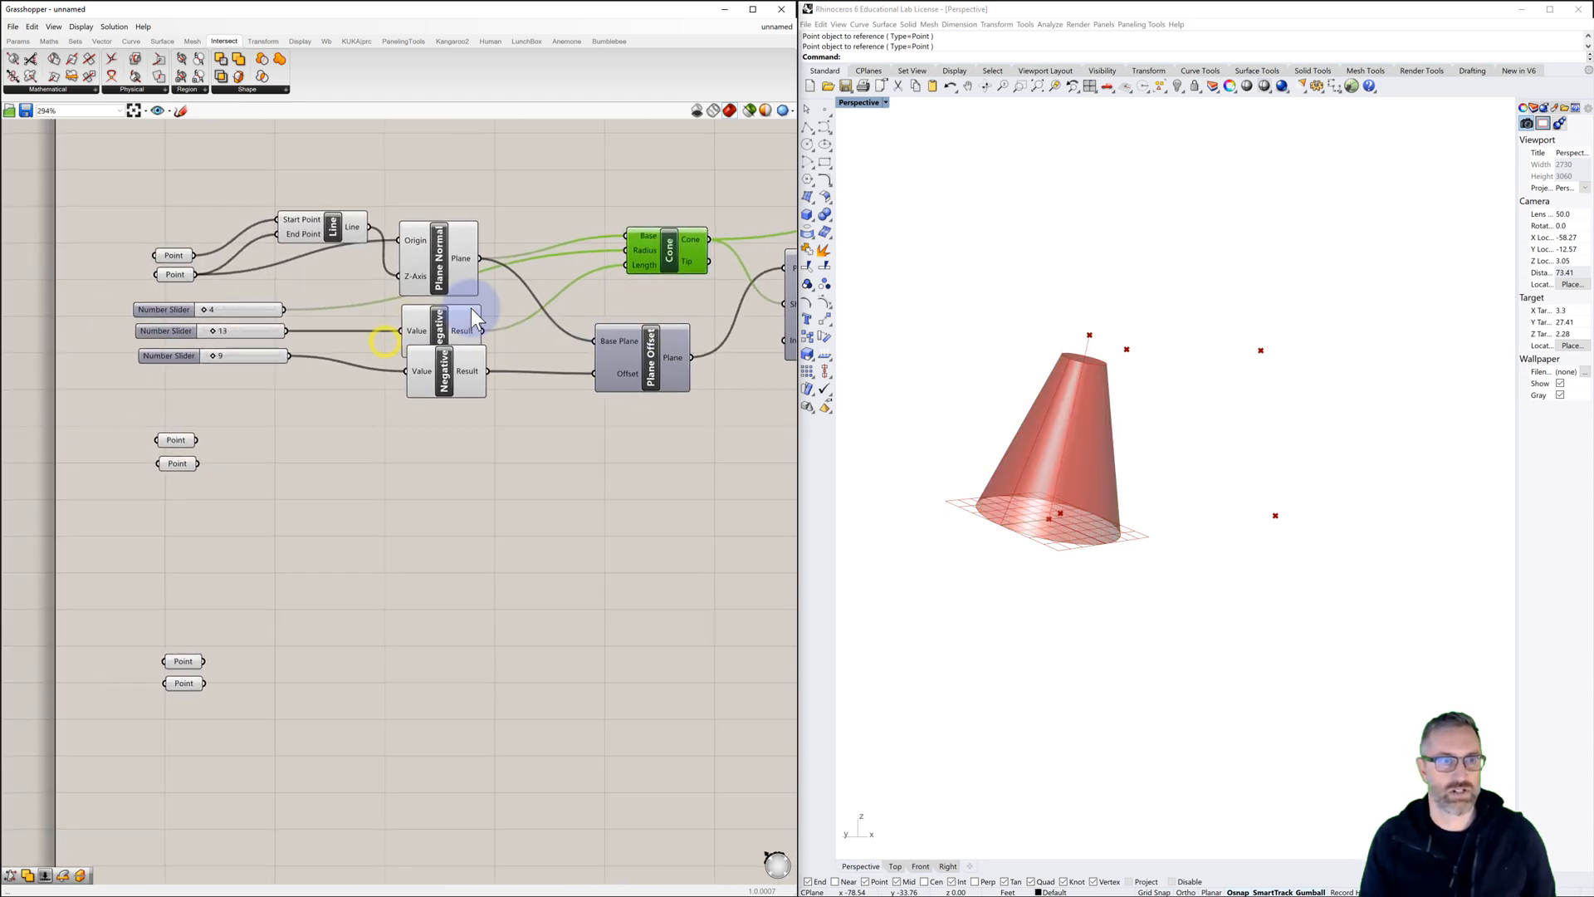
{"action": "left_click", "coordinate": [431, 264]}
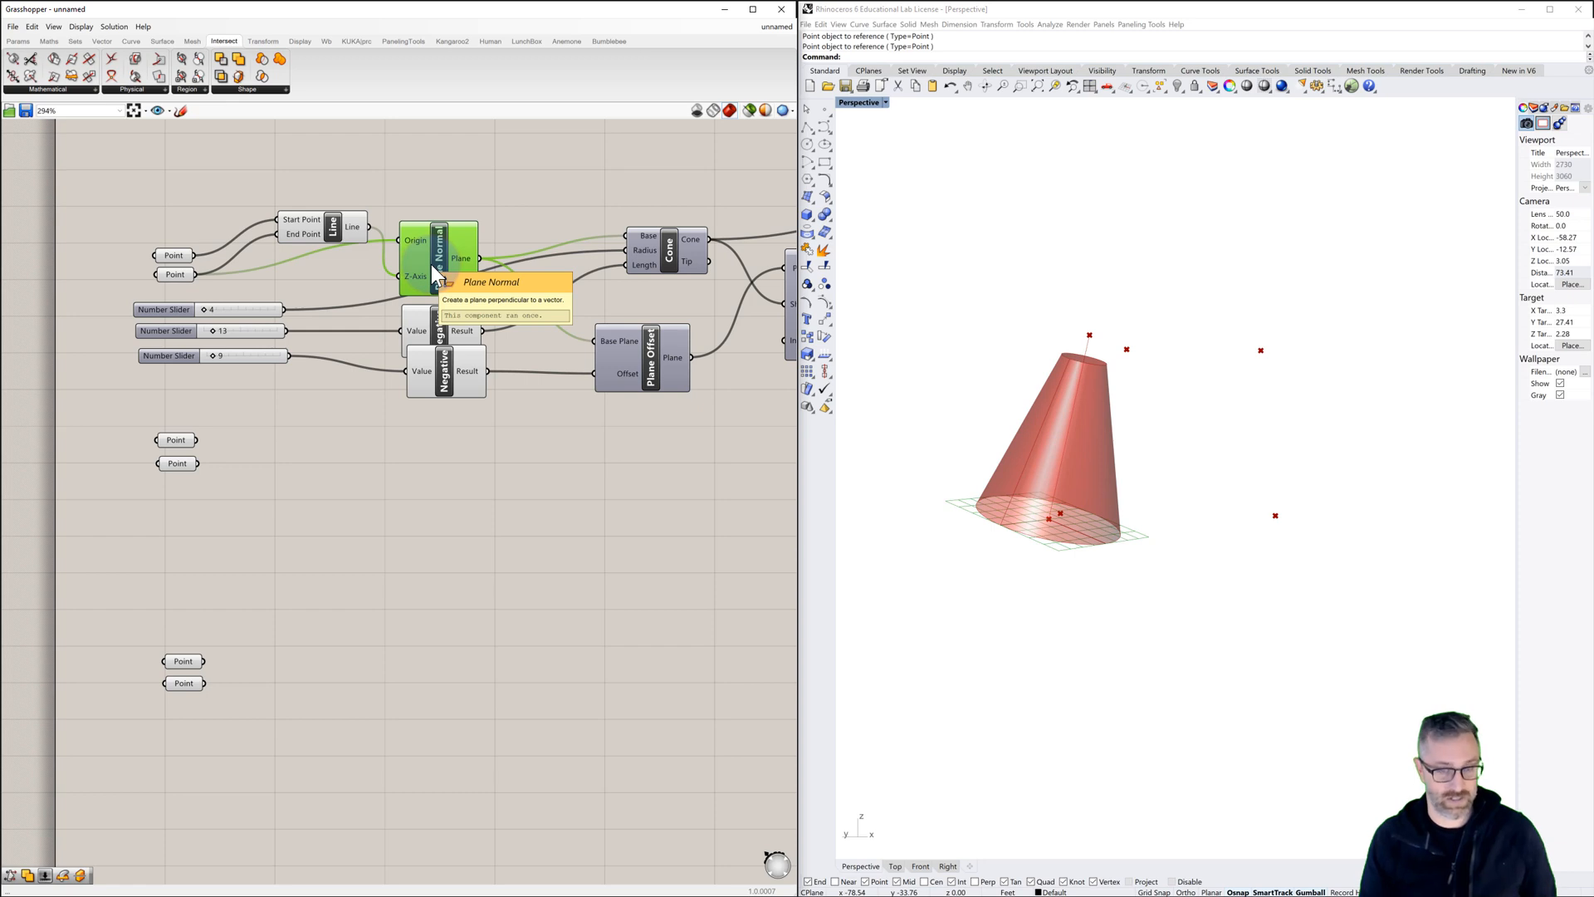
{"action": "left_click", "coordinate": [335, 229]}
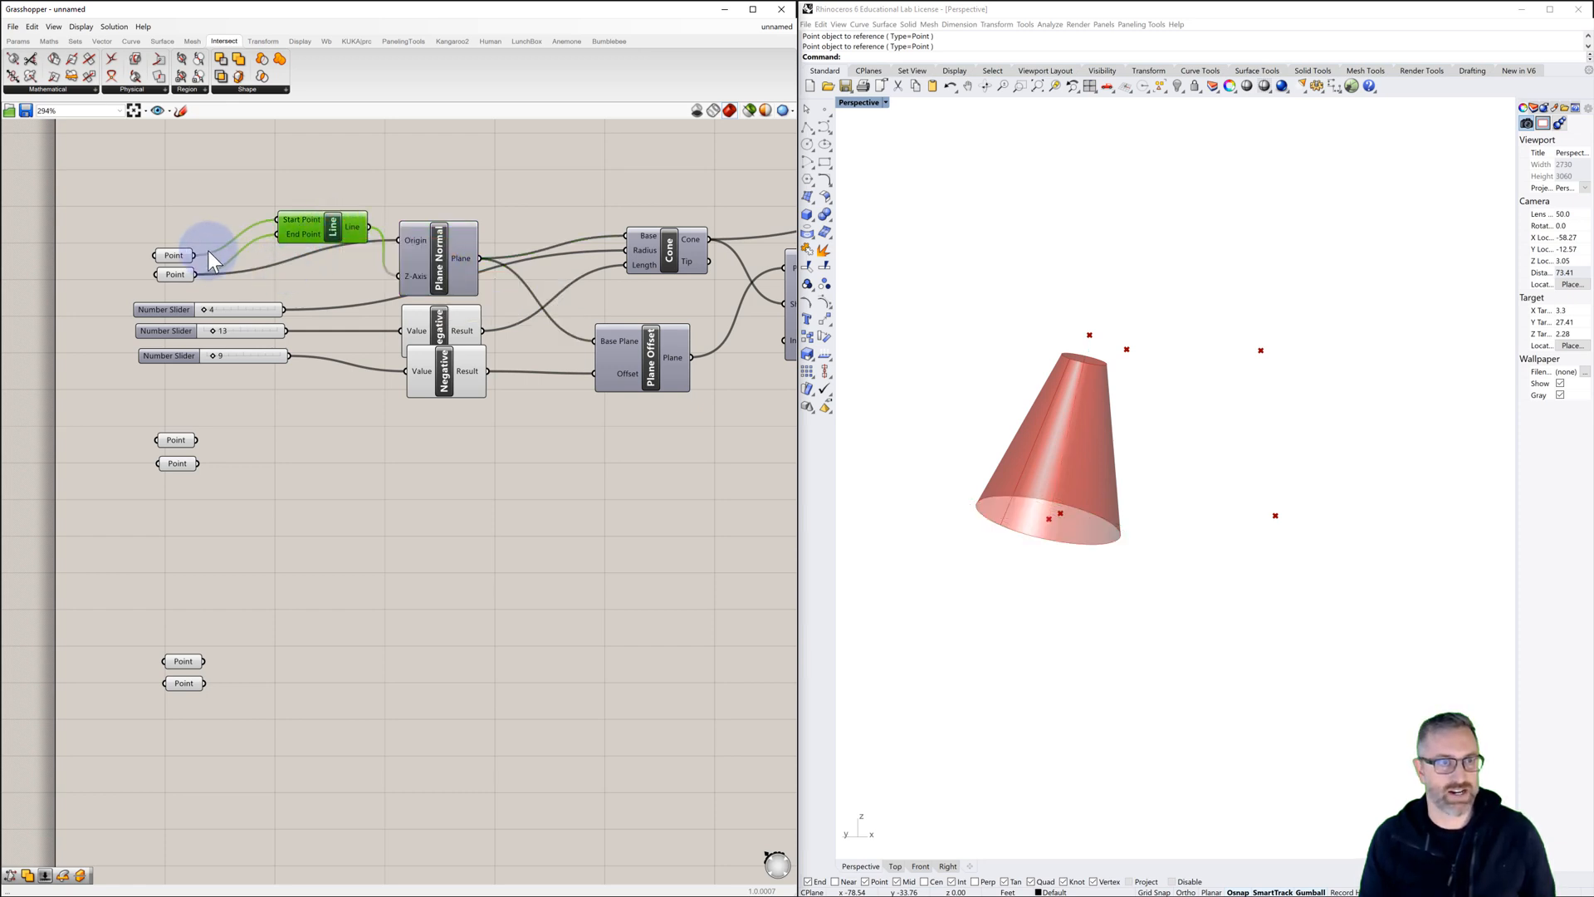
{"action": "left_click_drag", "start_coordinate": [207, 236], "coordinate": [147, 291]}
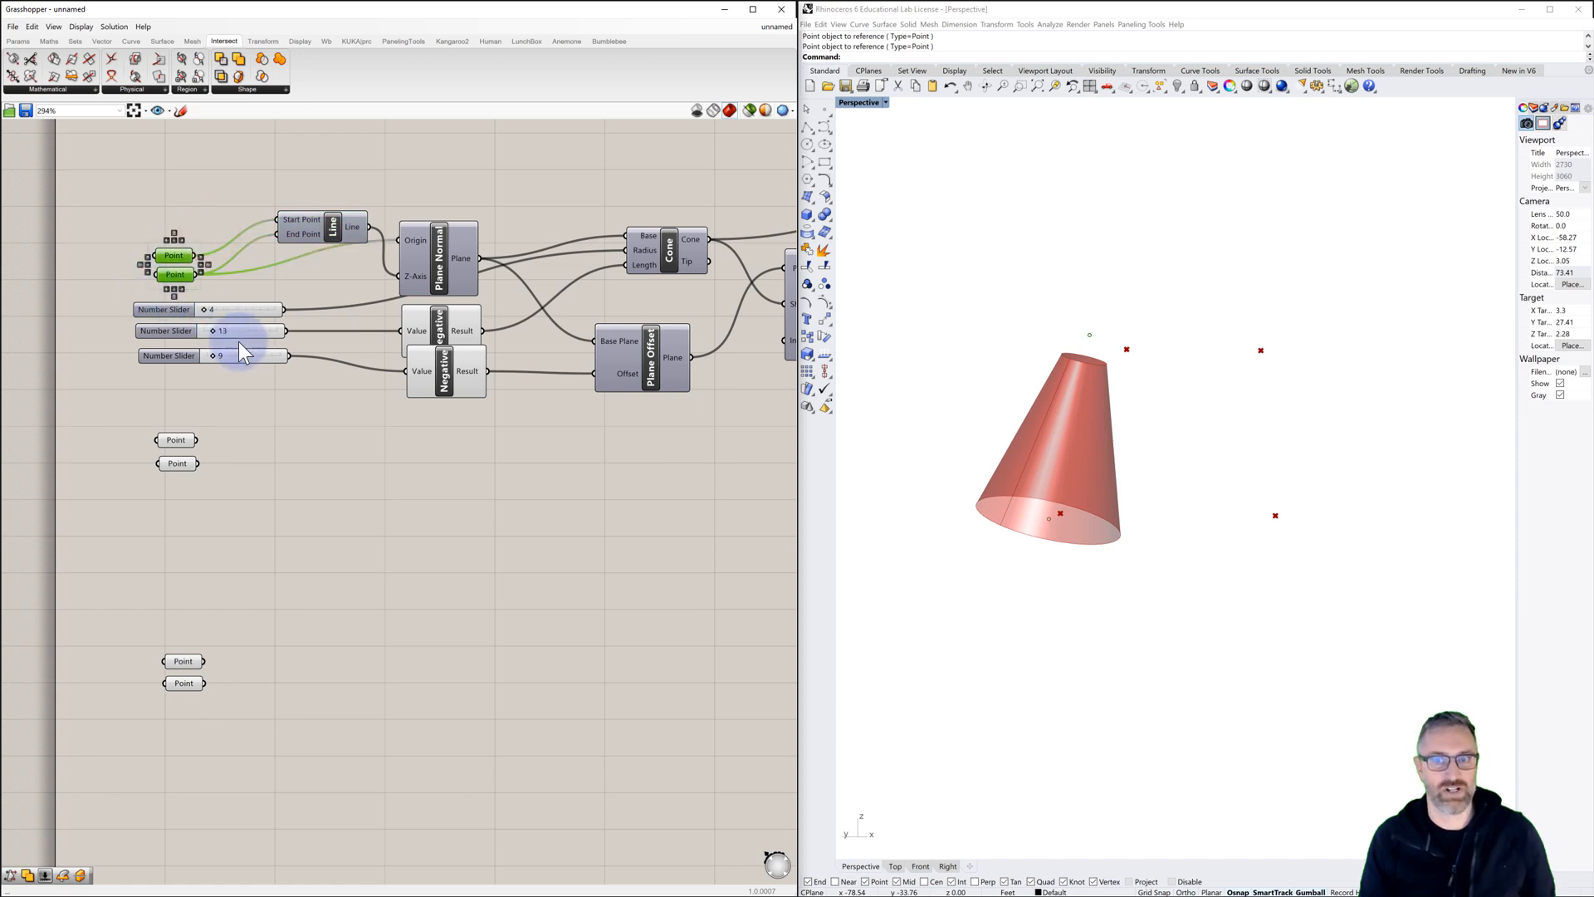
{"action": "left_click", "coordinate": [307, 390]}
Step: Align the offset slider under the other two sliders and move its Negative component clear of the one above
{"action": "left_click", "coordinate": [179, 357]}
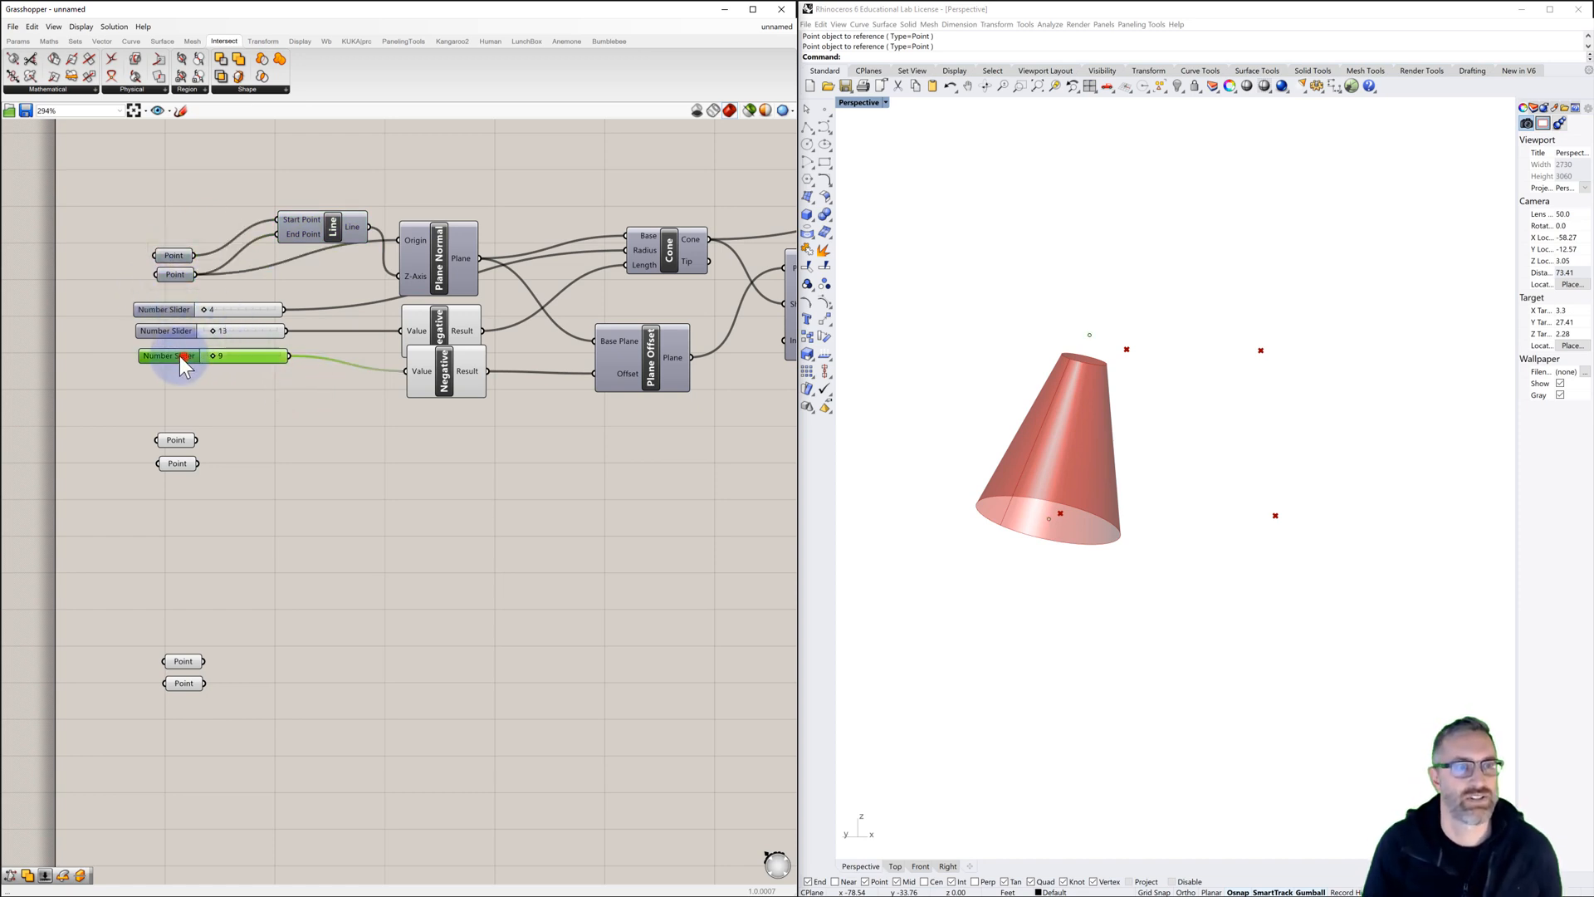
{"action": "left_click_drag", "start_coordinate": [179, 357], "coordinate": [178, 355]}
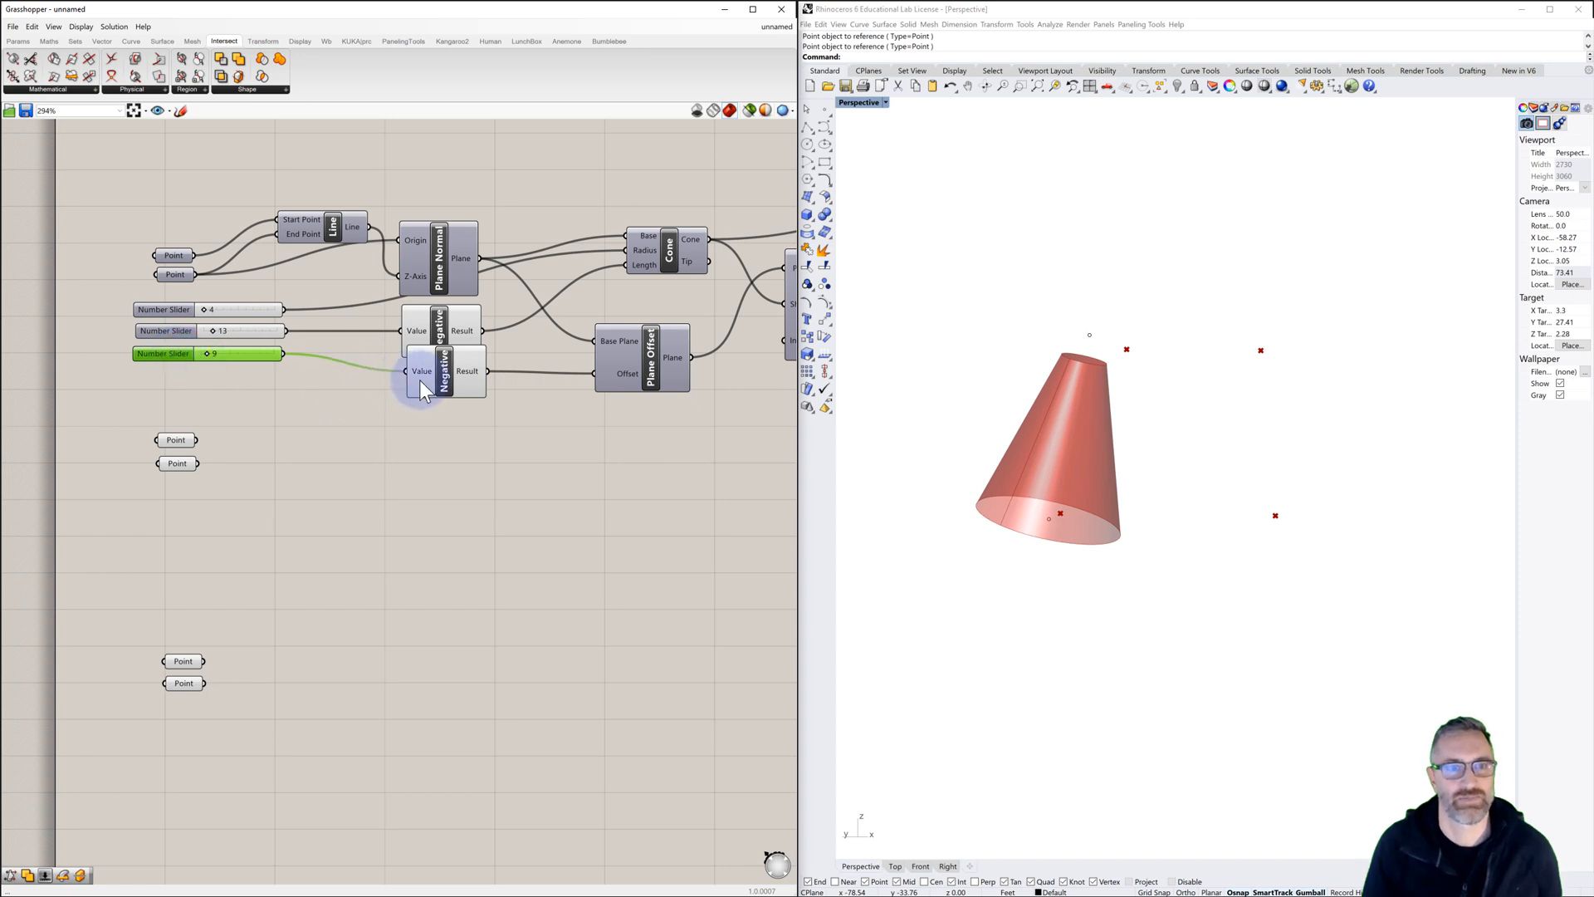
{"action": "left_click_drag", "start_coordinate": [420, 380], "coordinate": [438, 389]}
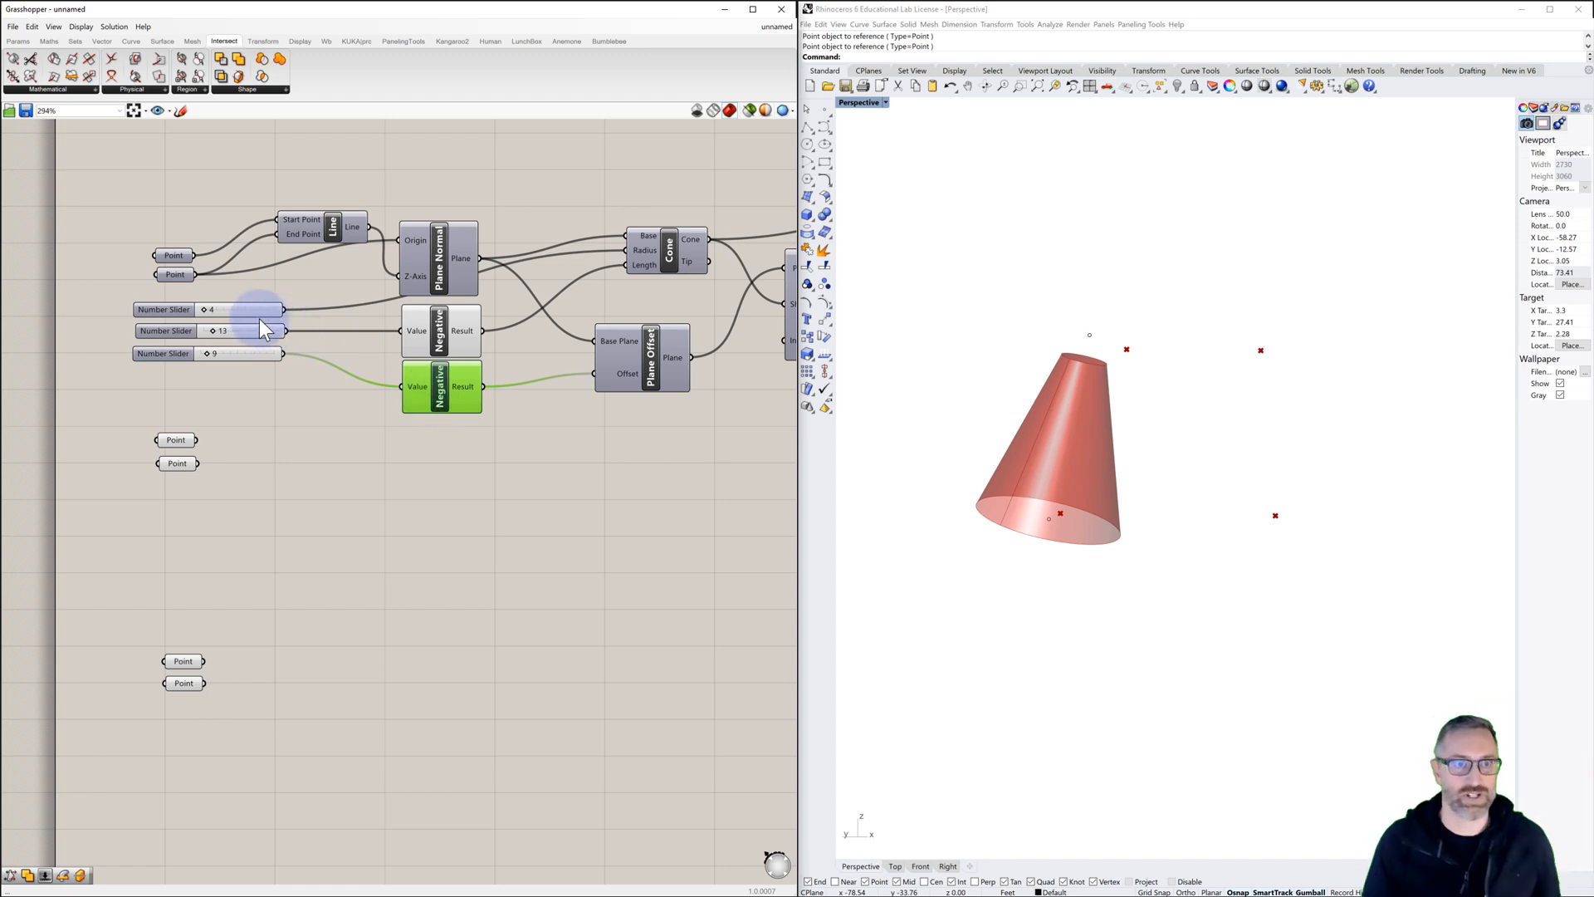
Step: Rename the slider feeding the Cone's Radius input to "radius cone"
{"action": "right_click_drag", "start_coordinate": [259, 318], "coordinate": [212, 316]}
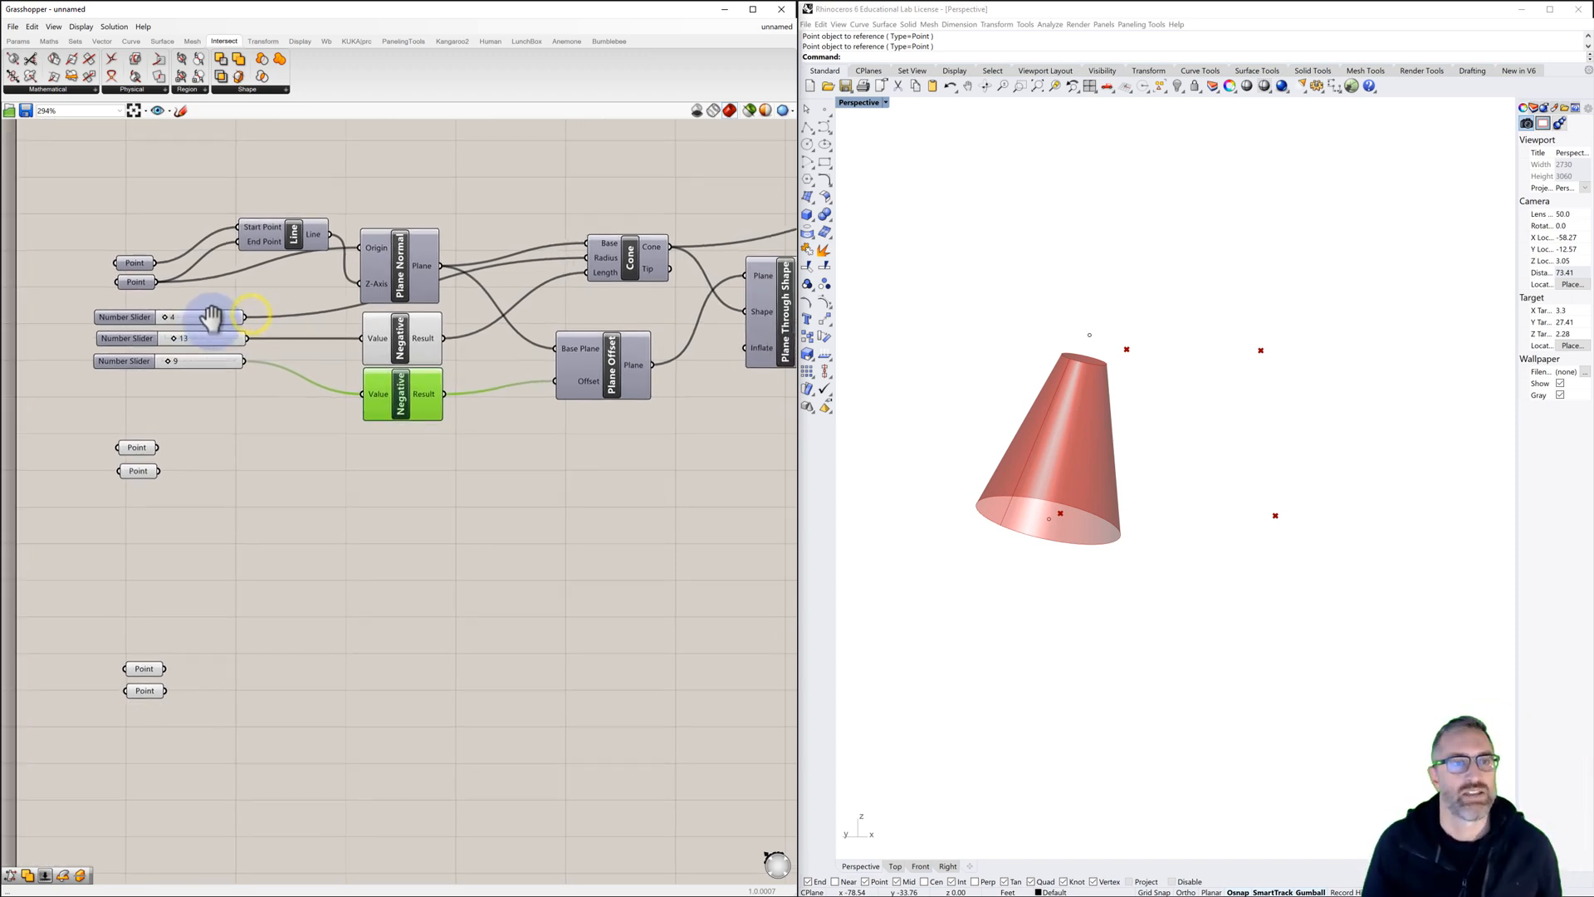
{"action": "left_click", "coordinate": [131, 318]}
{"action": "double_click", "coordinate": [127, 317]}
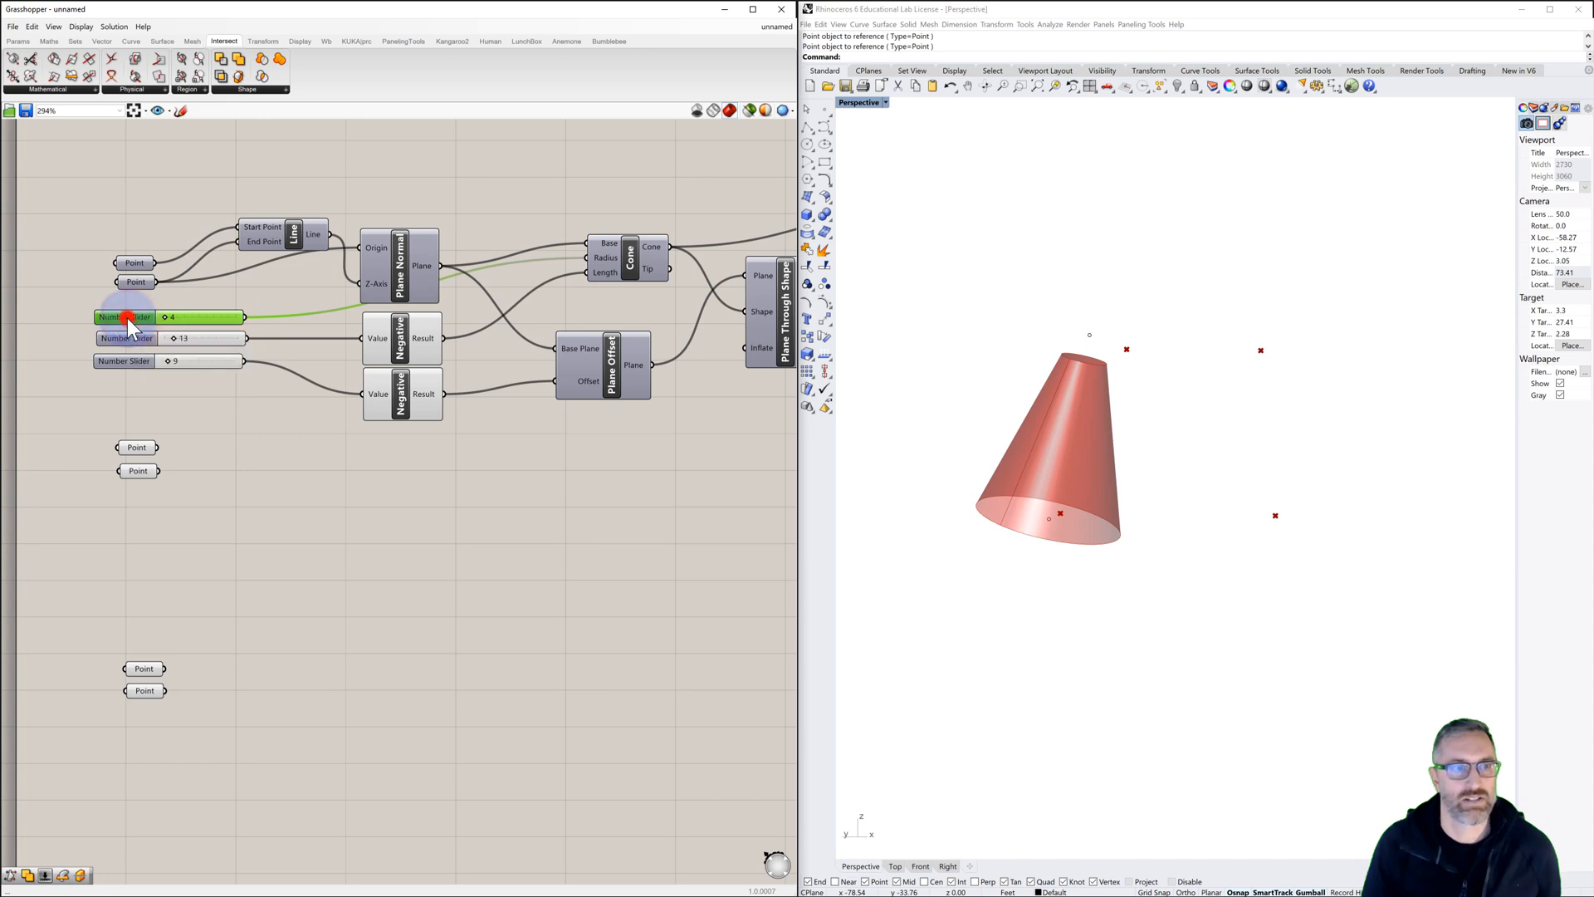
{"action": "triple_click", "coordinate": [150, 223]}
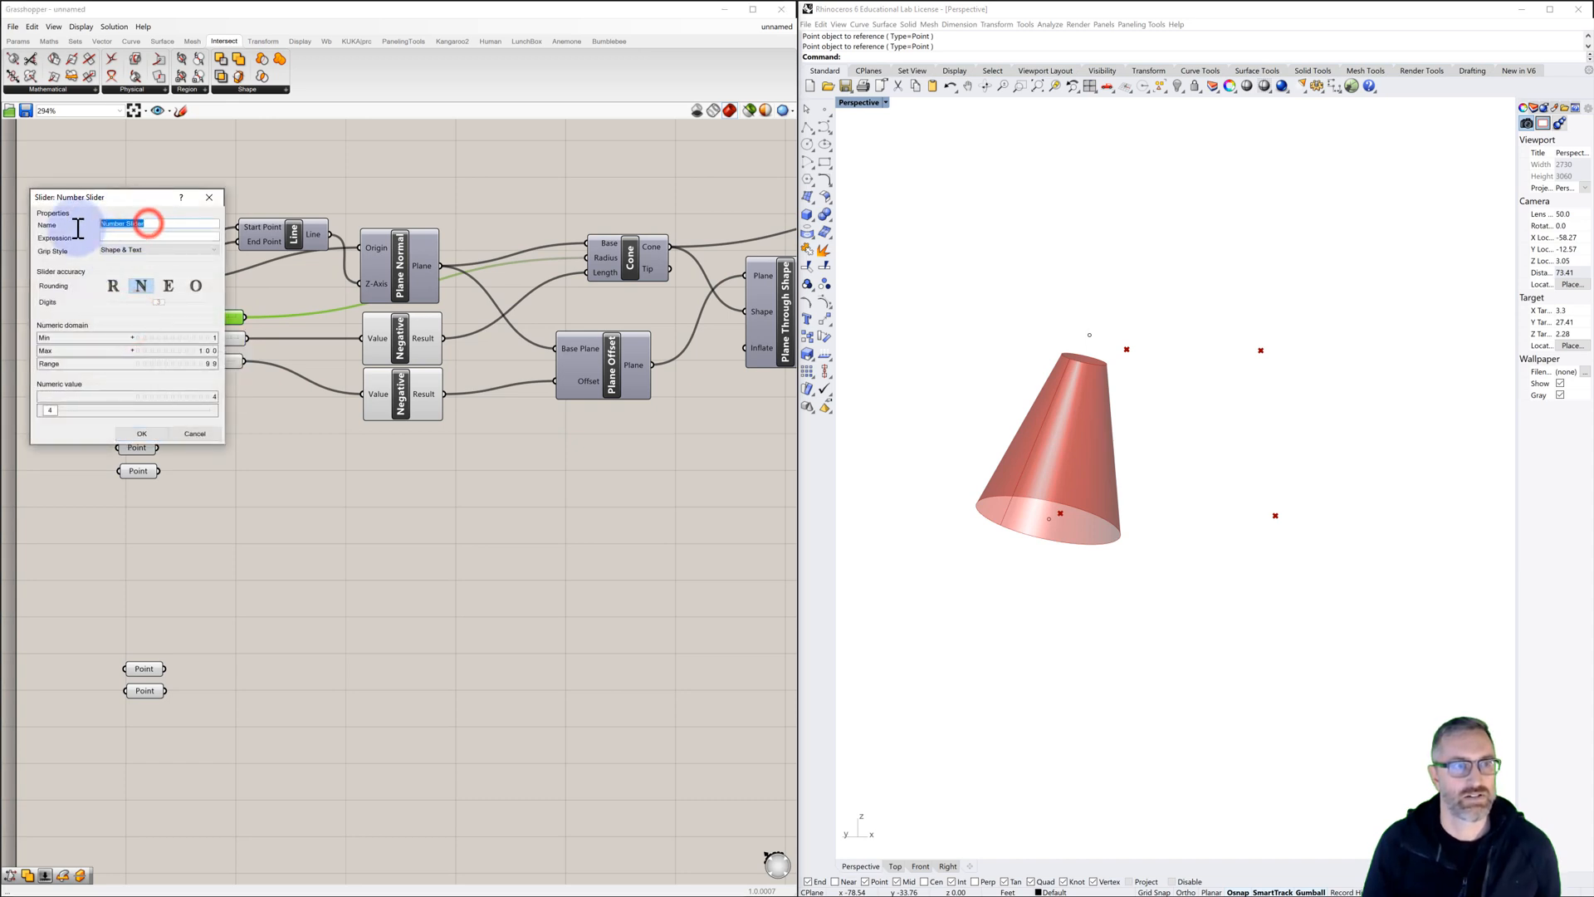
{"action": "type", "text": "radius "}
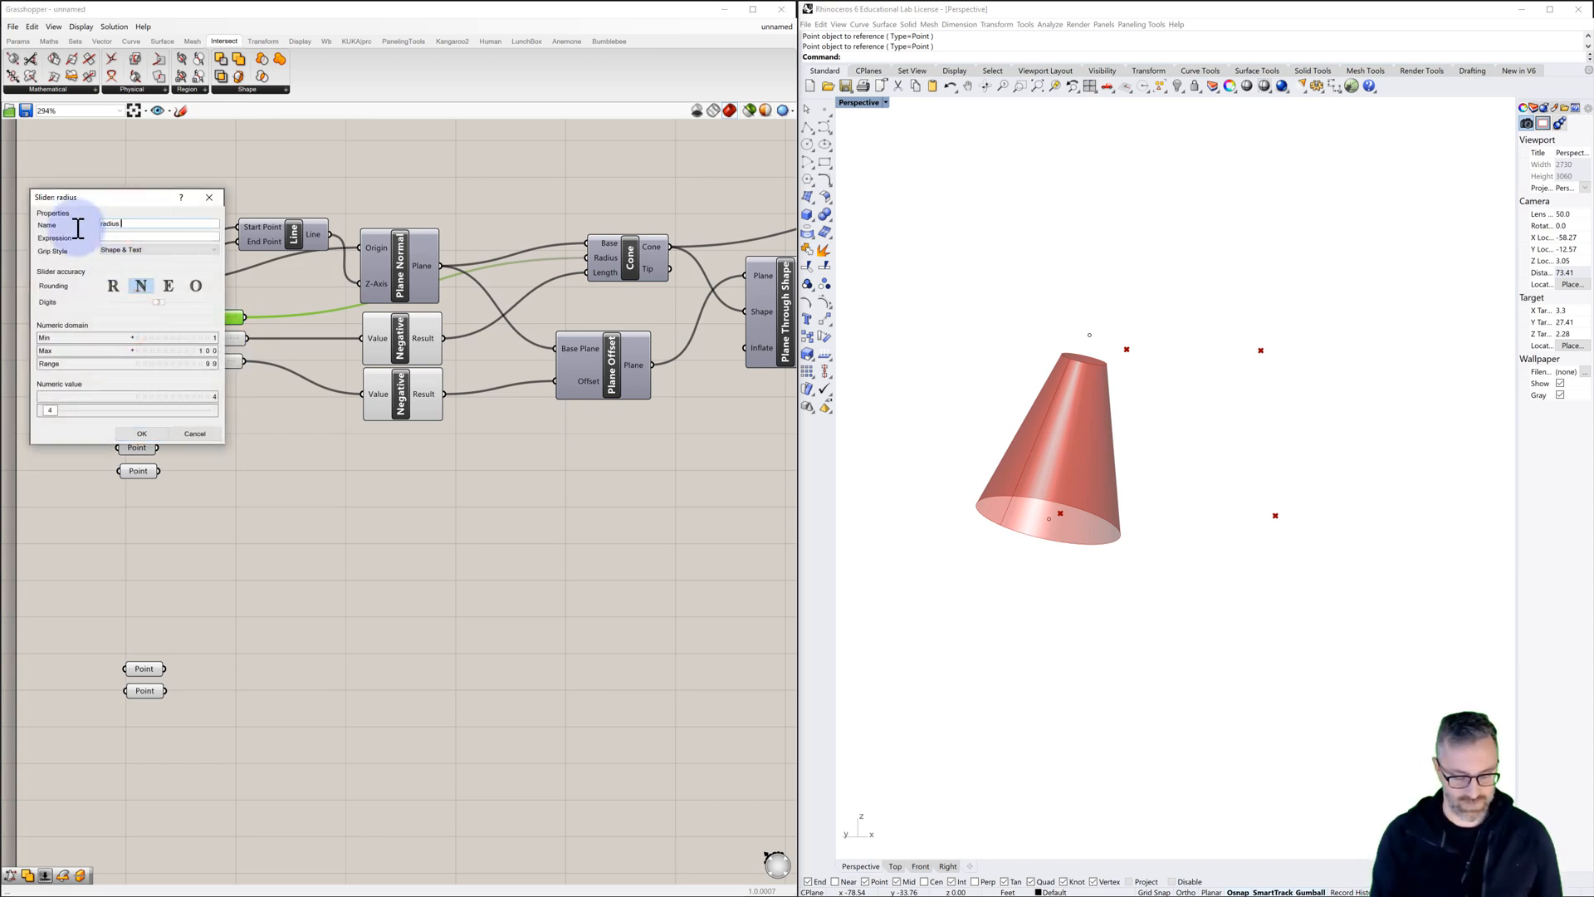
{"action": "type", "text": "cone"}
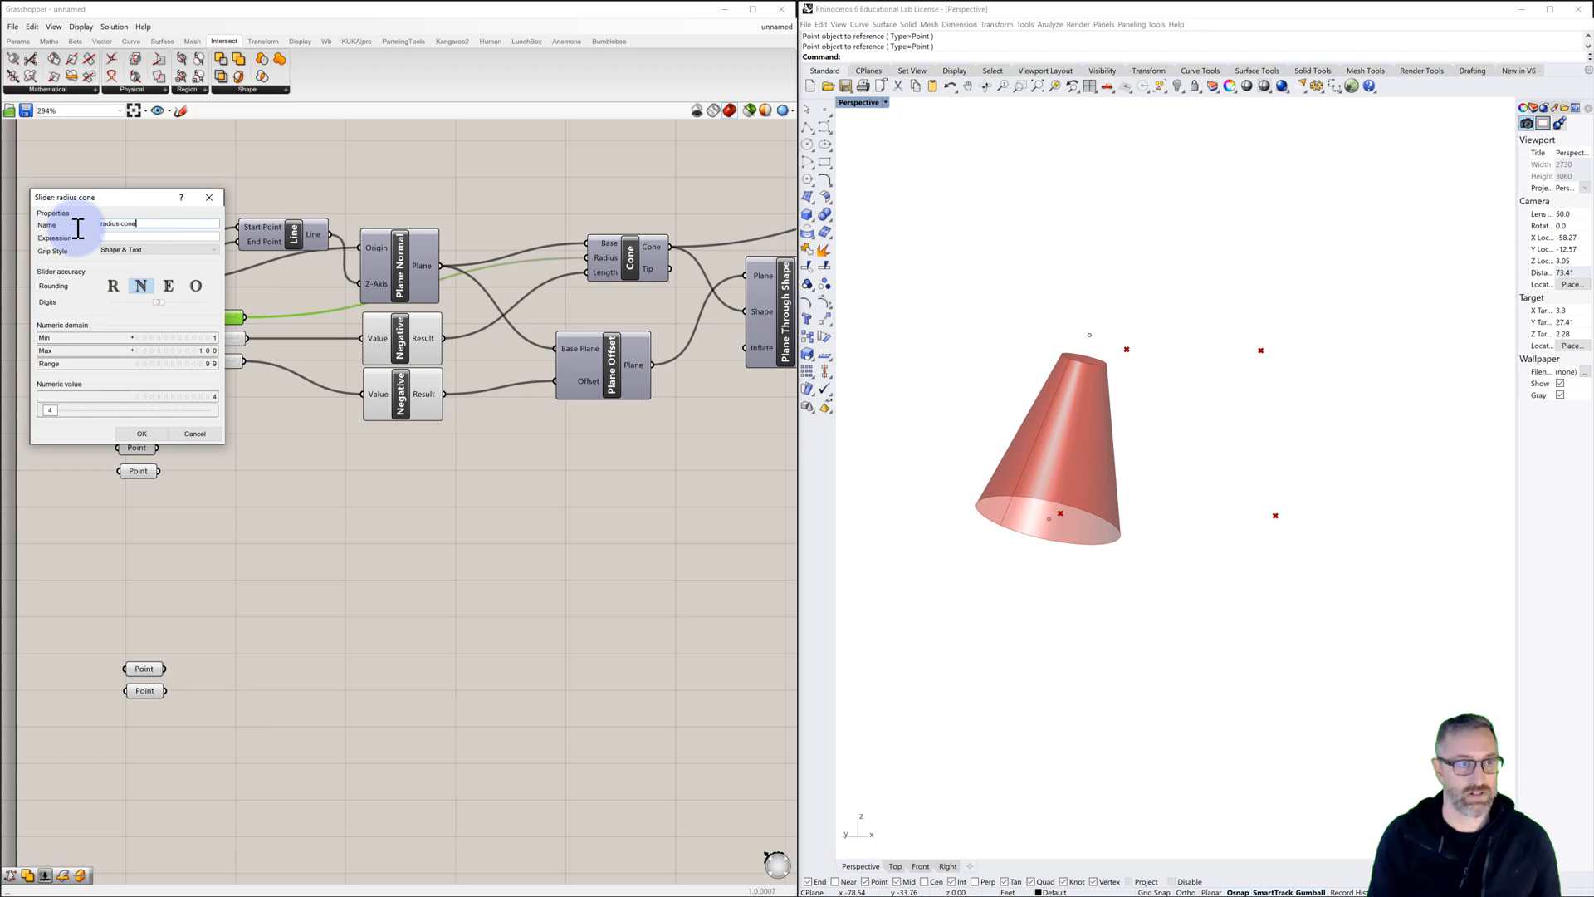
{"action": "left_click", "coordinate": [147, 430]}
Step: Rename the slider feeding the Cone's Length through the upper Negative component to "height cone"
{"action": "left_click", "coordinate": [130, 339]}
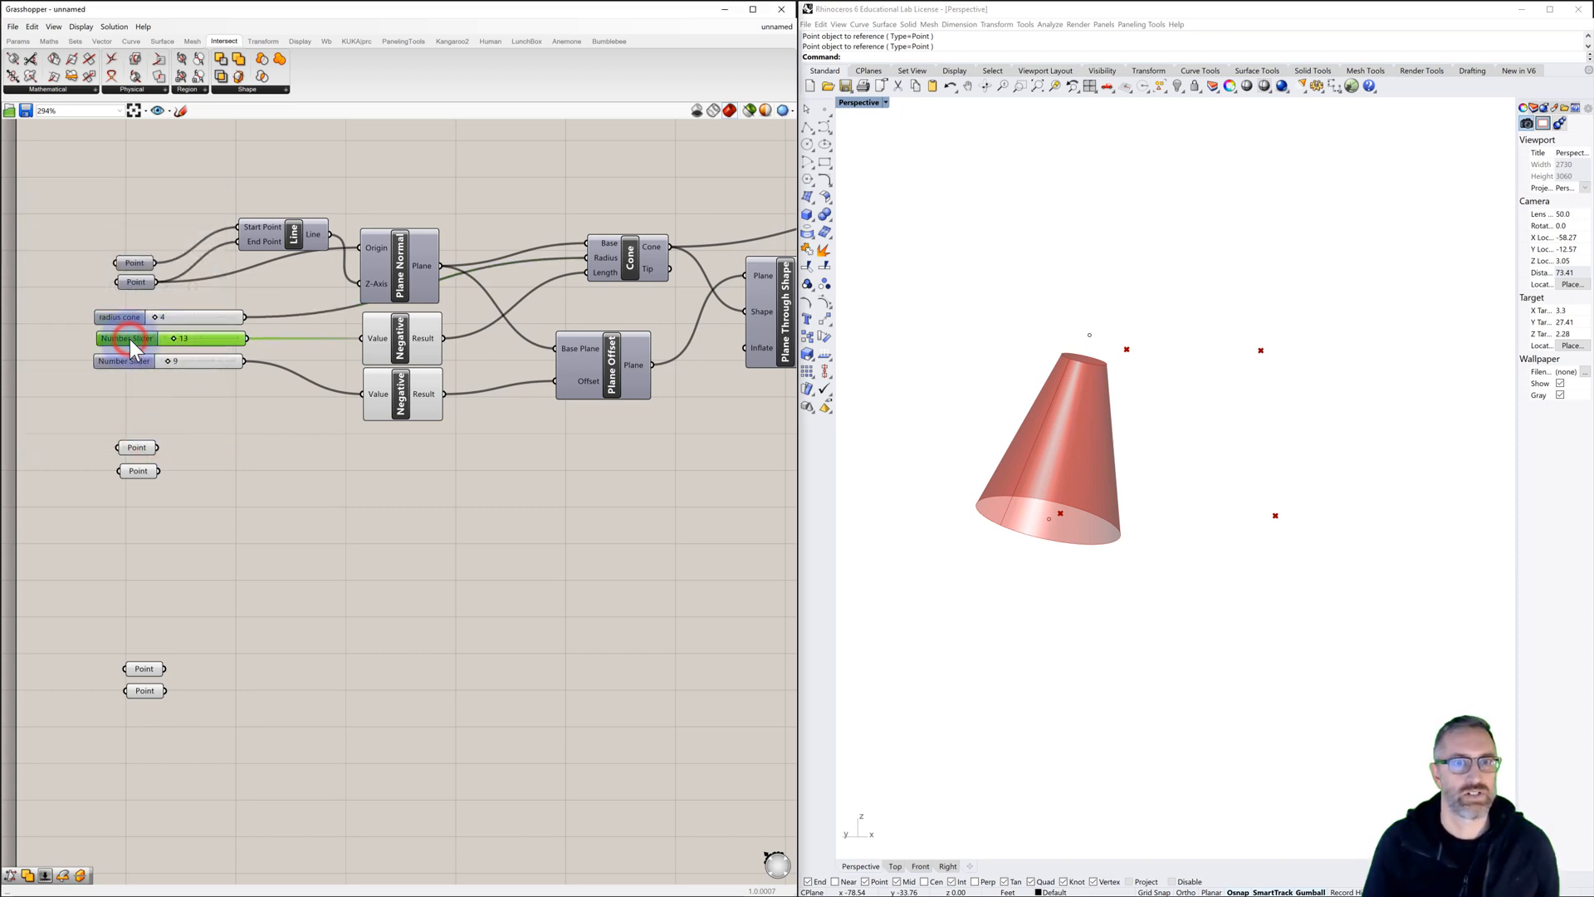
{"action": "double_click", "coordinate": [130, 339]}
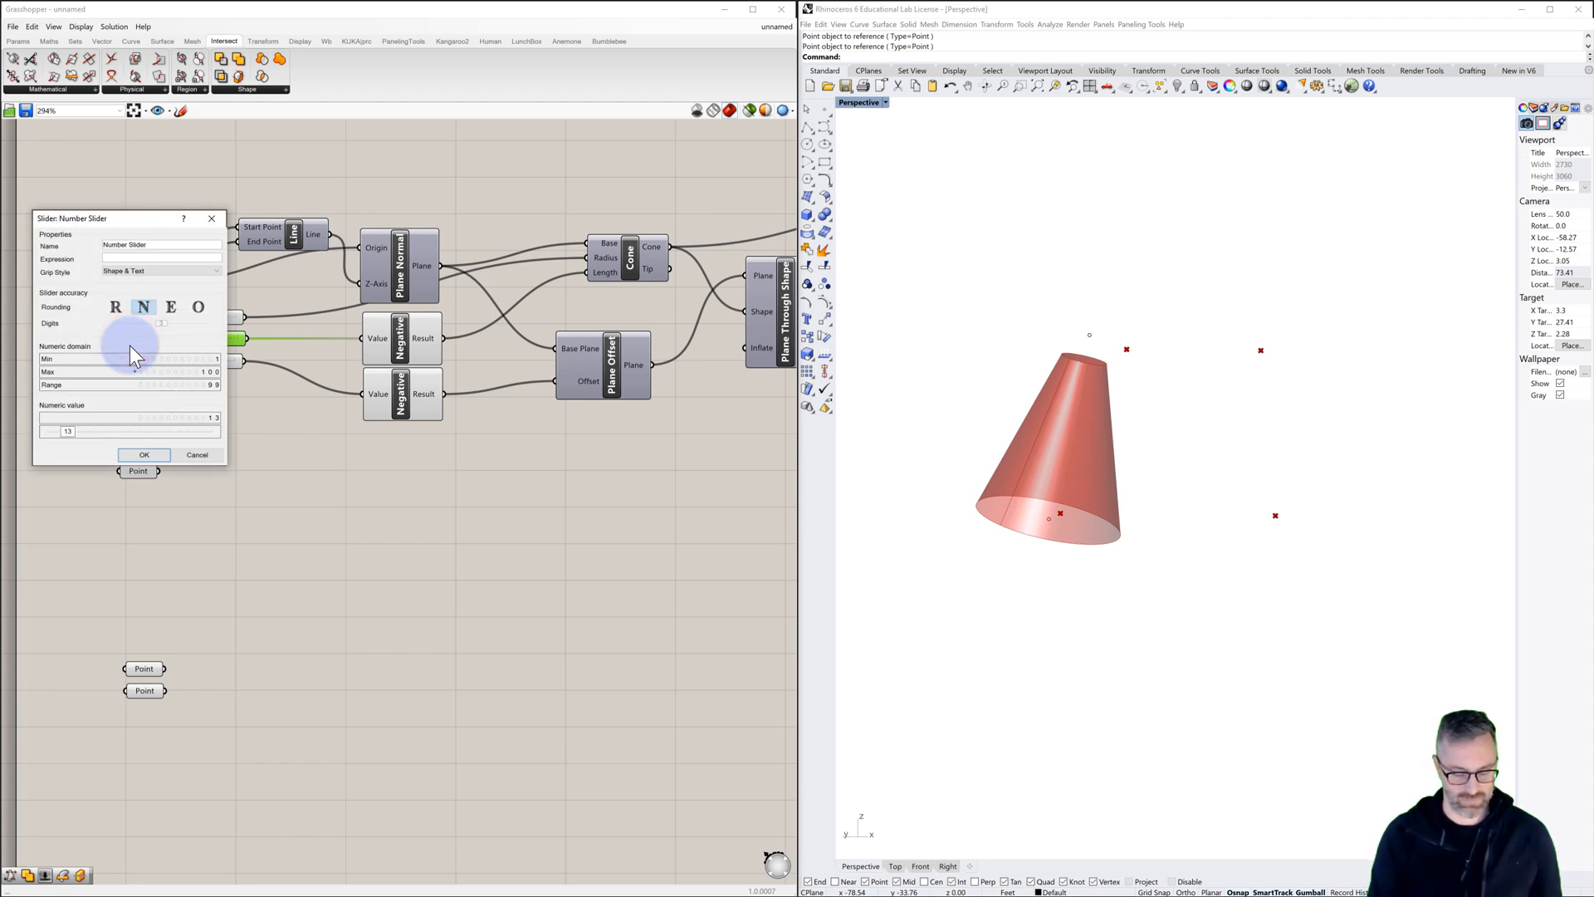
{"action": "key", "text": "Return"}
{"action": "type", "text": "Cone"}
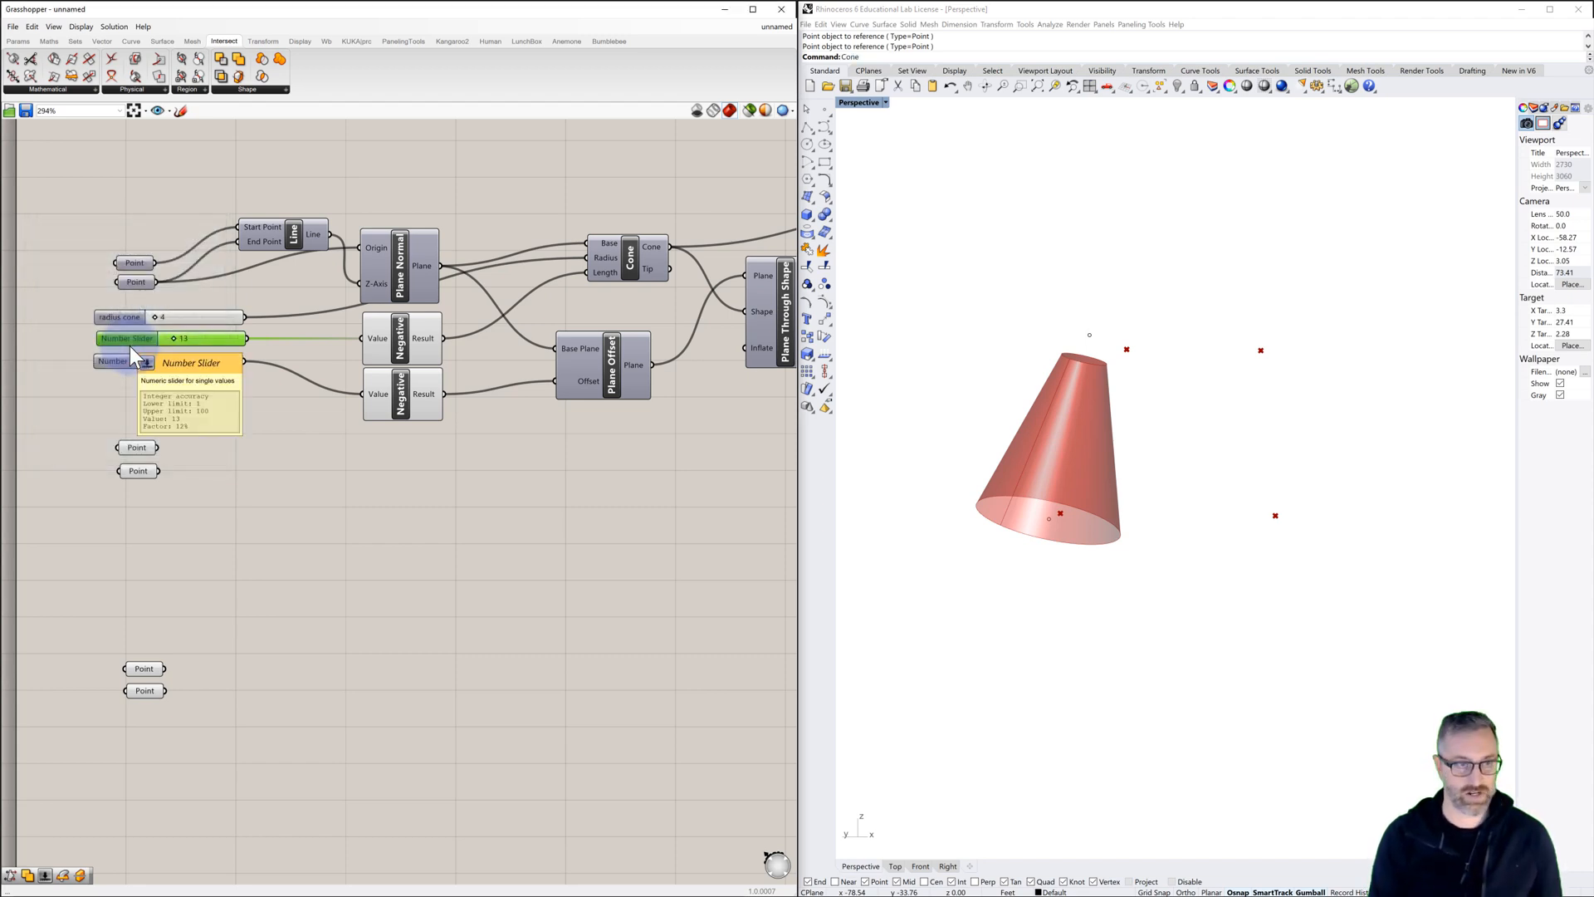
{"action": "double_click", "coordinate": [141, 337]}
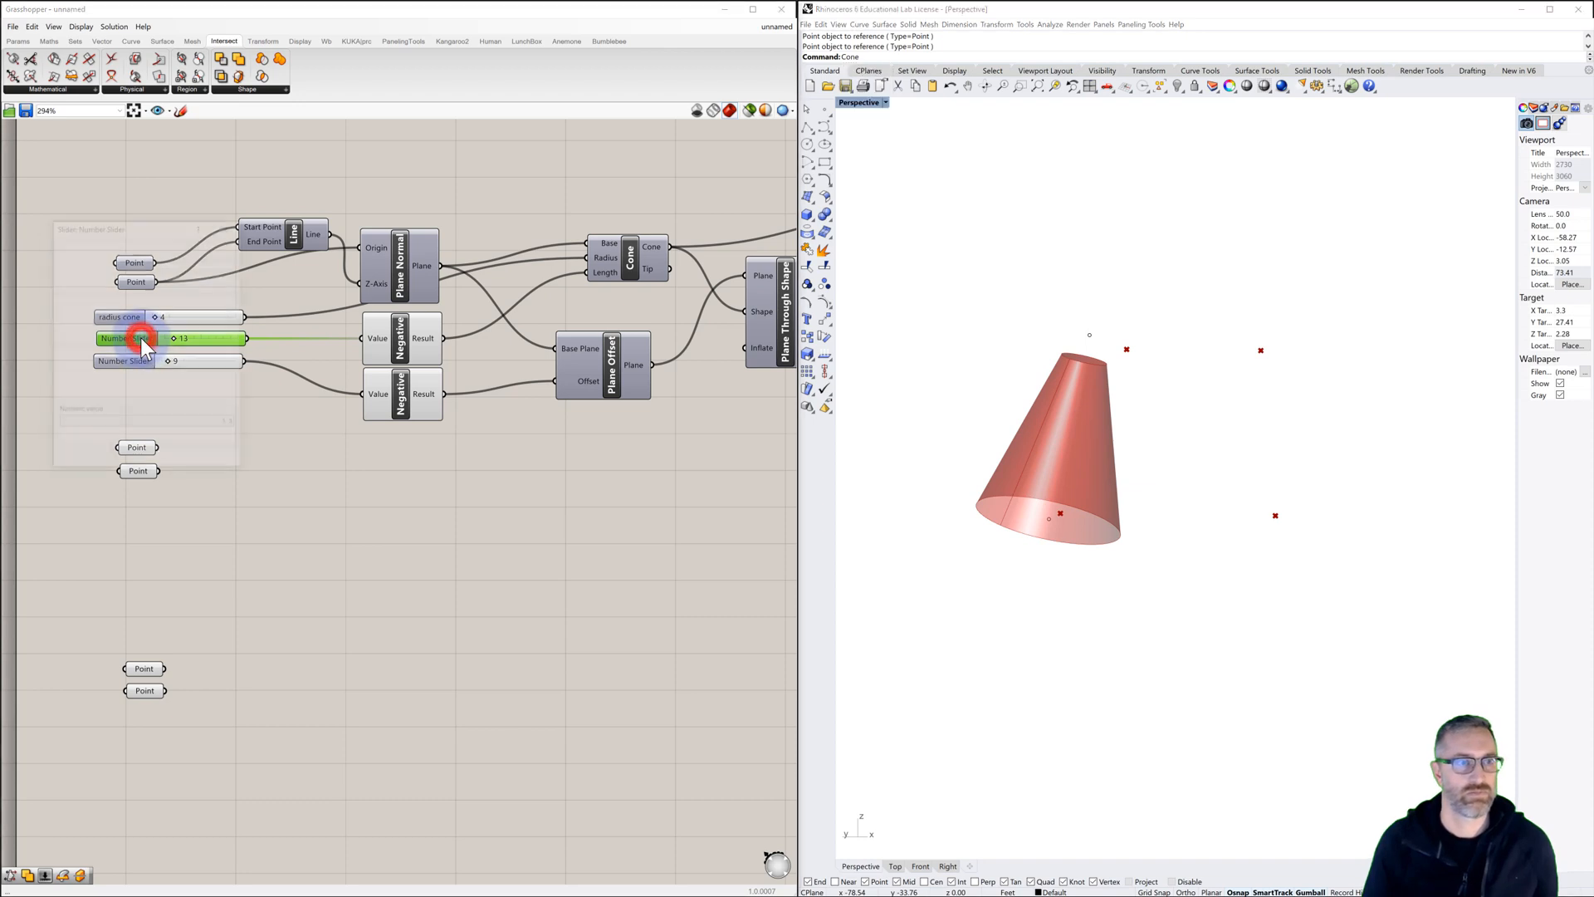
{"action": "left_click_drag", "start_coordinate": [163, 242], "coordinate": [93, 242]}
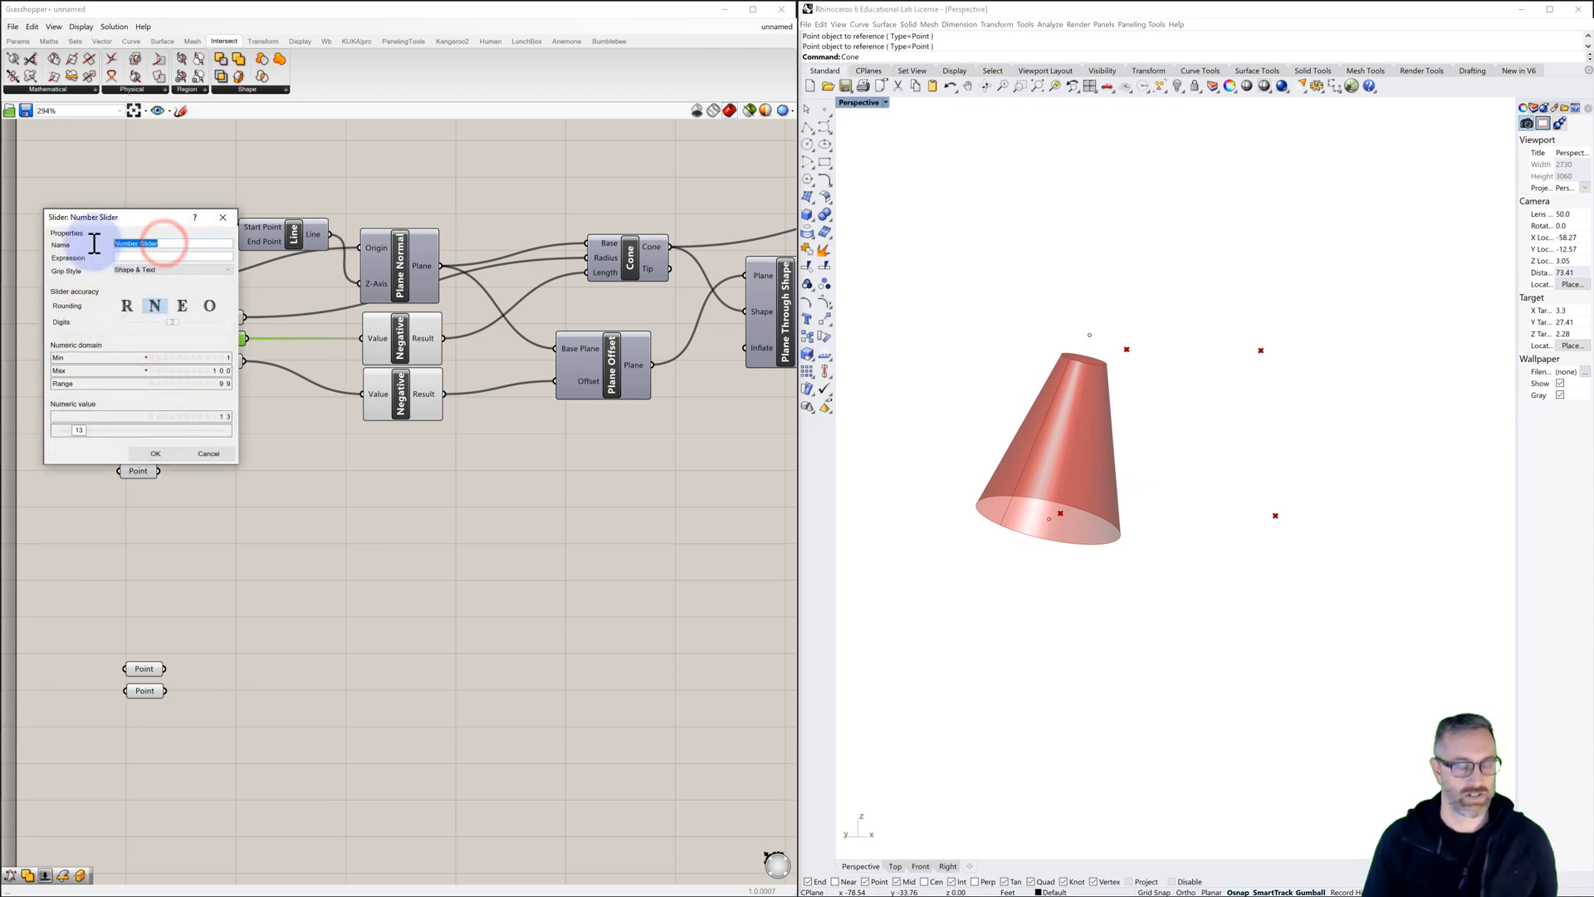
{"action": "type", "text": "height cone"}
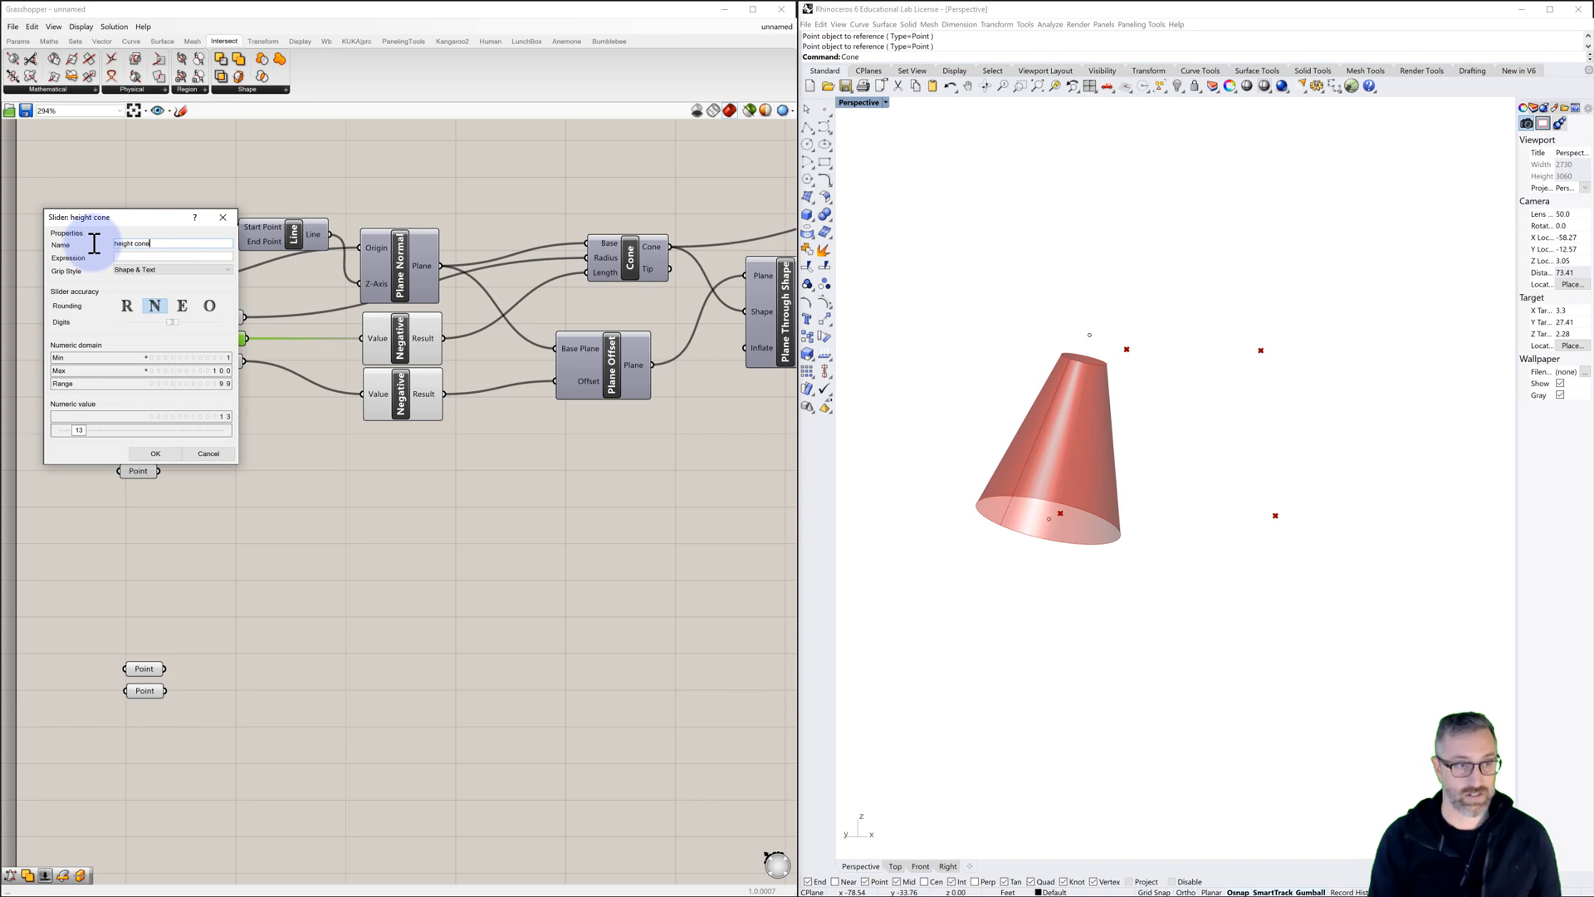
{"action": "left_click", "coordinate": [138, 451]}
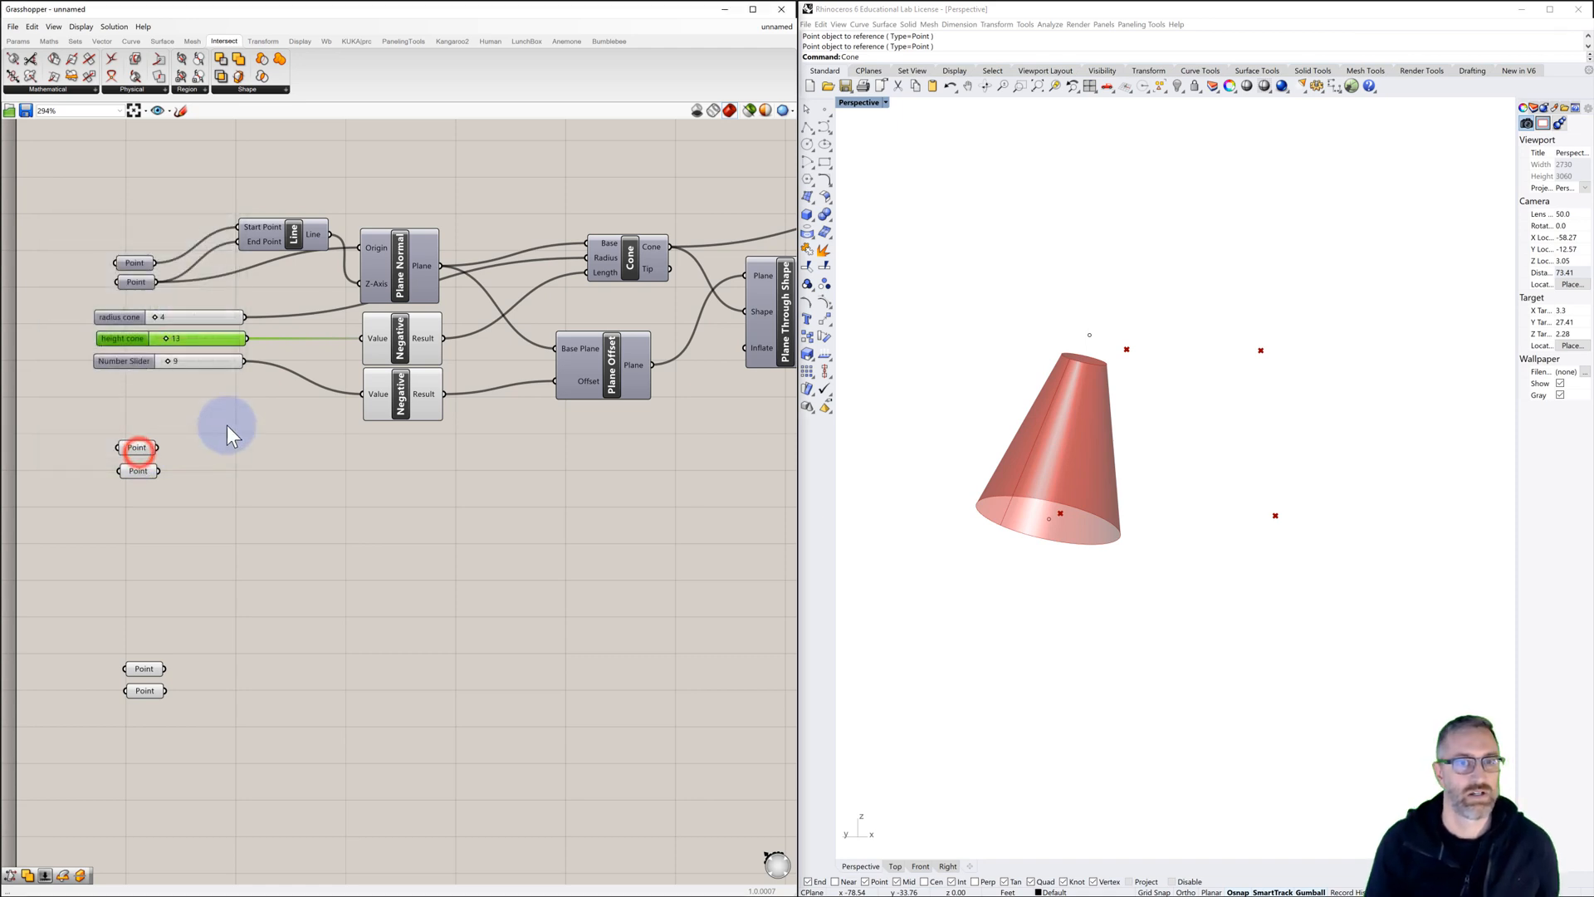
Step: Rename the slider driving the Plane Offset distance to "cone trim"
{"action": "left_click", "coordinate": [123, 360]}
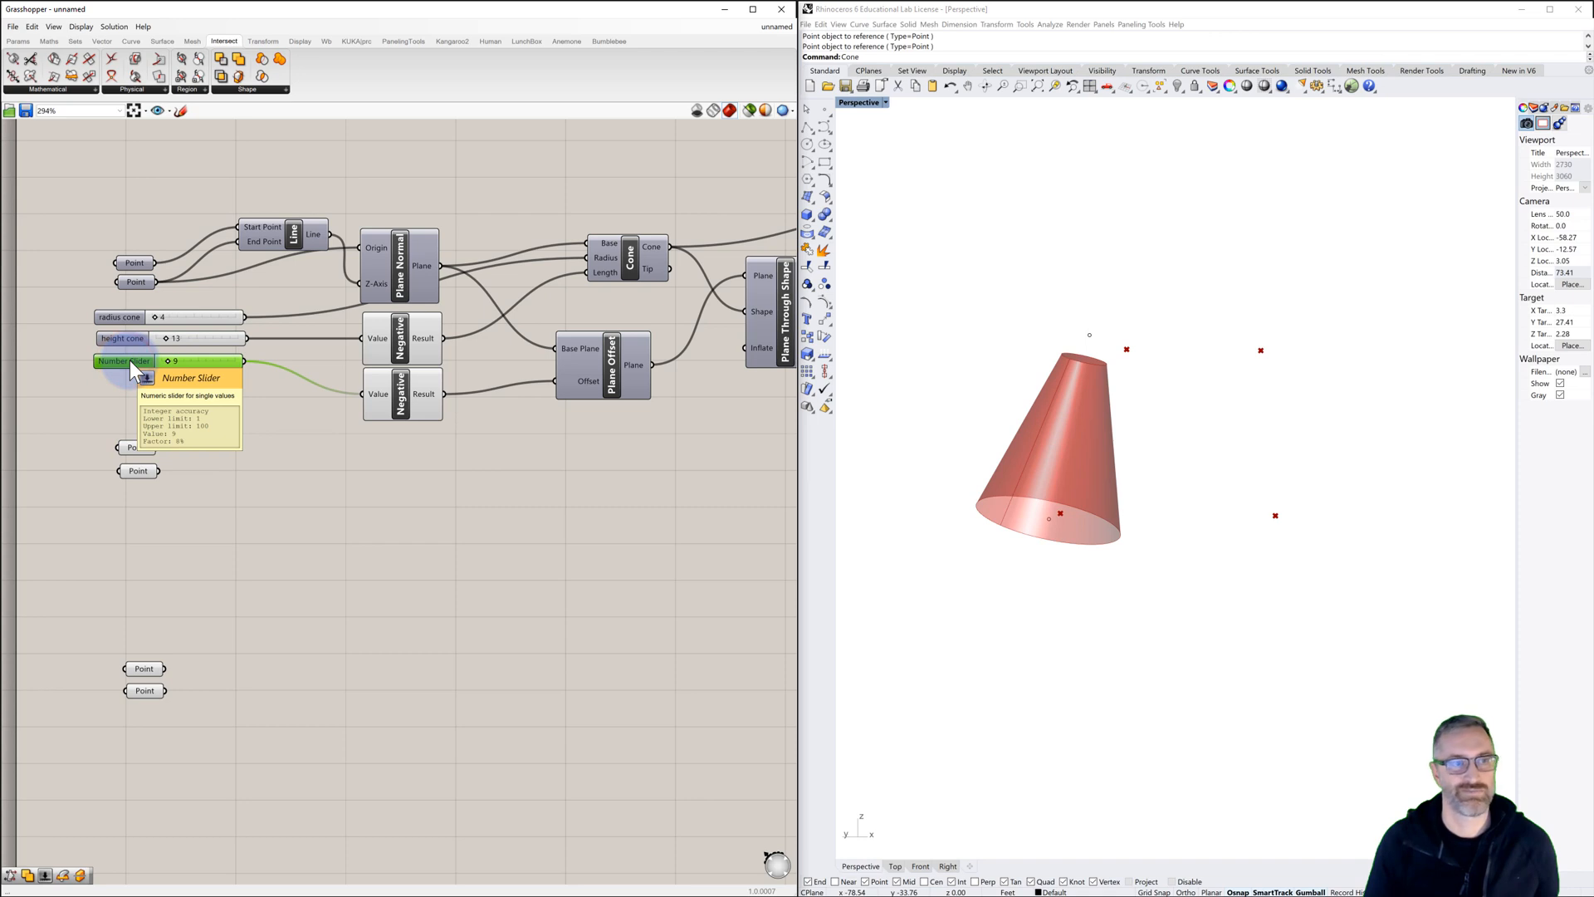
{"action": "double_click", "coordinate": [130, 361]}
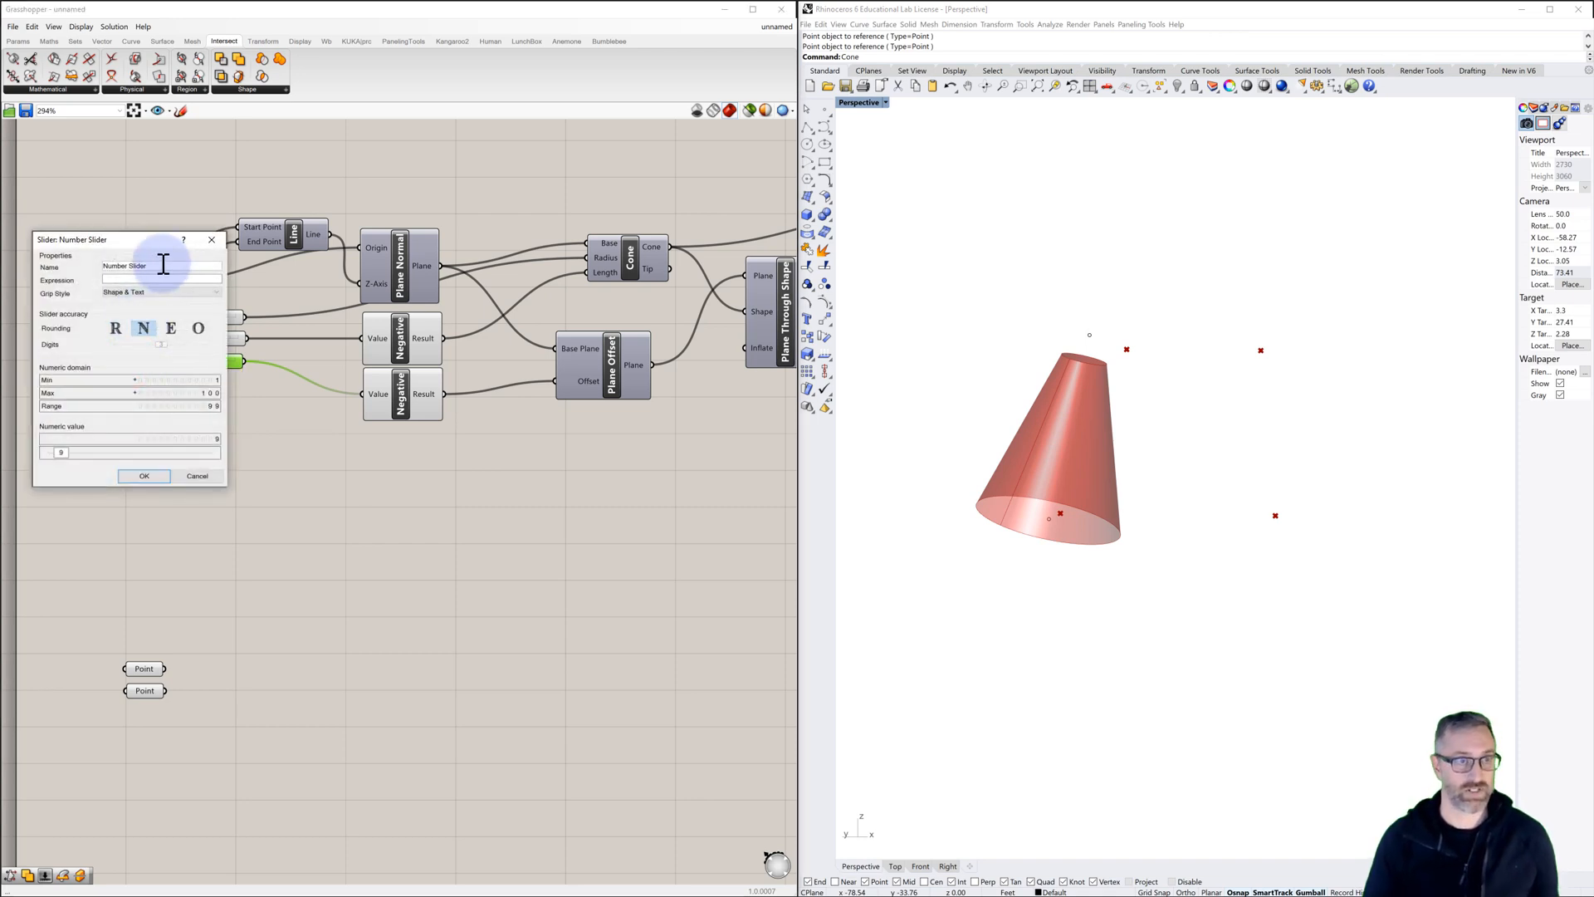
{"action": "left_click_drag", "start_coordinate": [158, 265], "coordinate": [74, 265]}
{"action": "type", "text": "cone trim"}
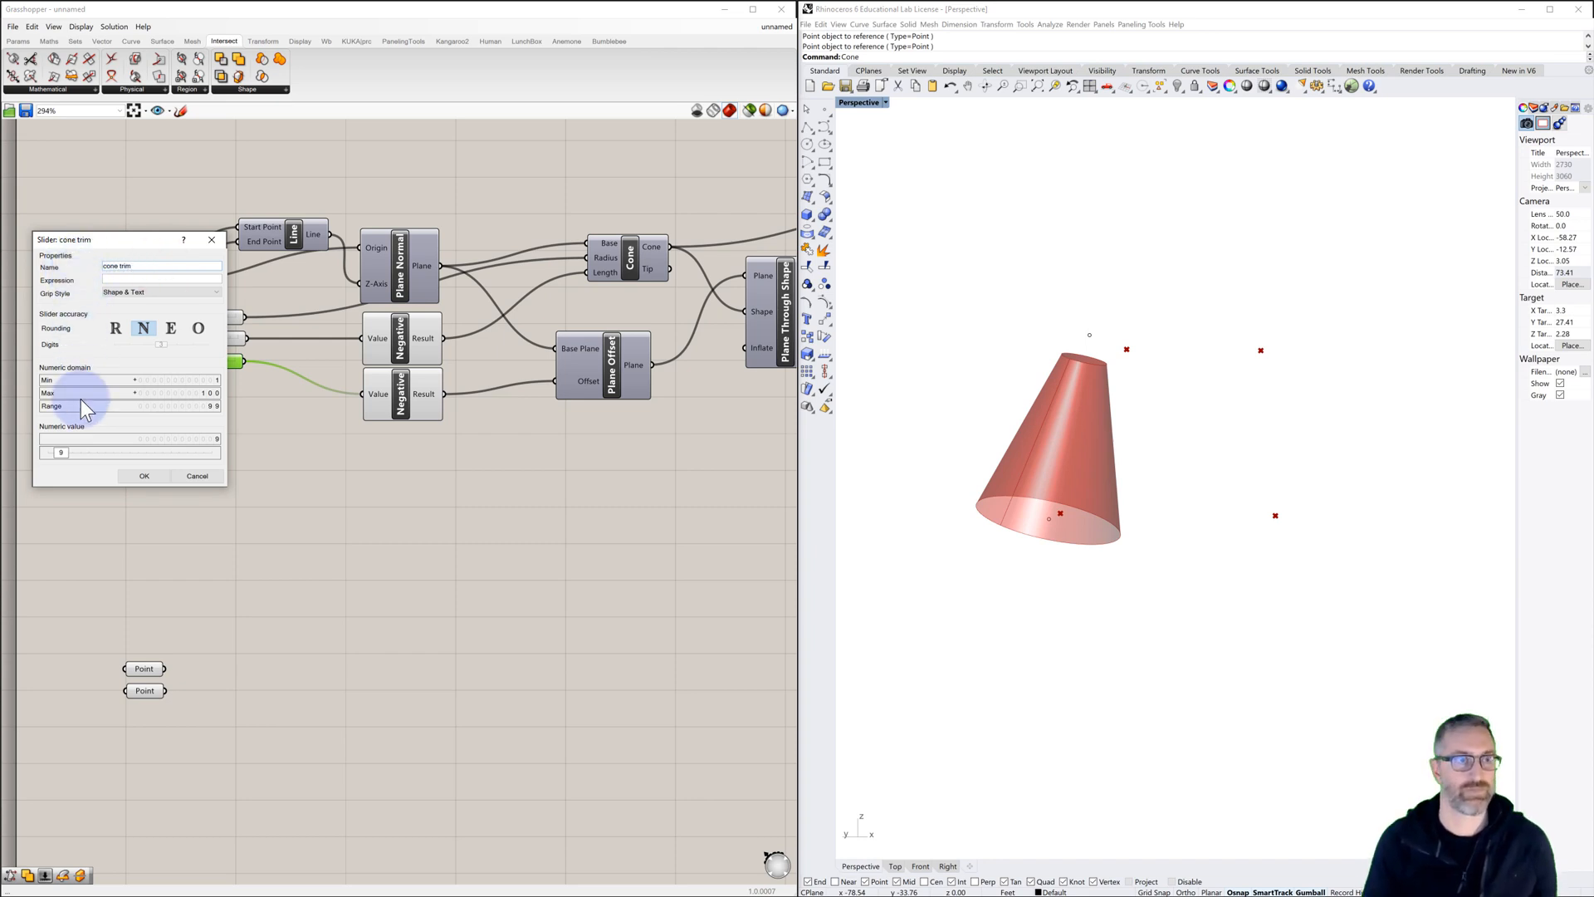
{"action": "left_click", "coordinate": [135, 473]}
{"action": "left_click", "coordinate": [246, 486]}
Step: Limit the cone trim slider's maximum to 10 and readjust the sliders, with radius cone at 5 and height cone at 14
{"action": "scroll", "coordinate": [443, 439], "scroll_direction": "down", "scroll_amount": 2}
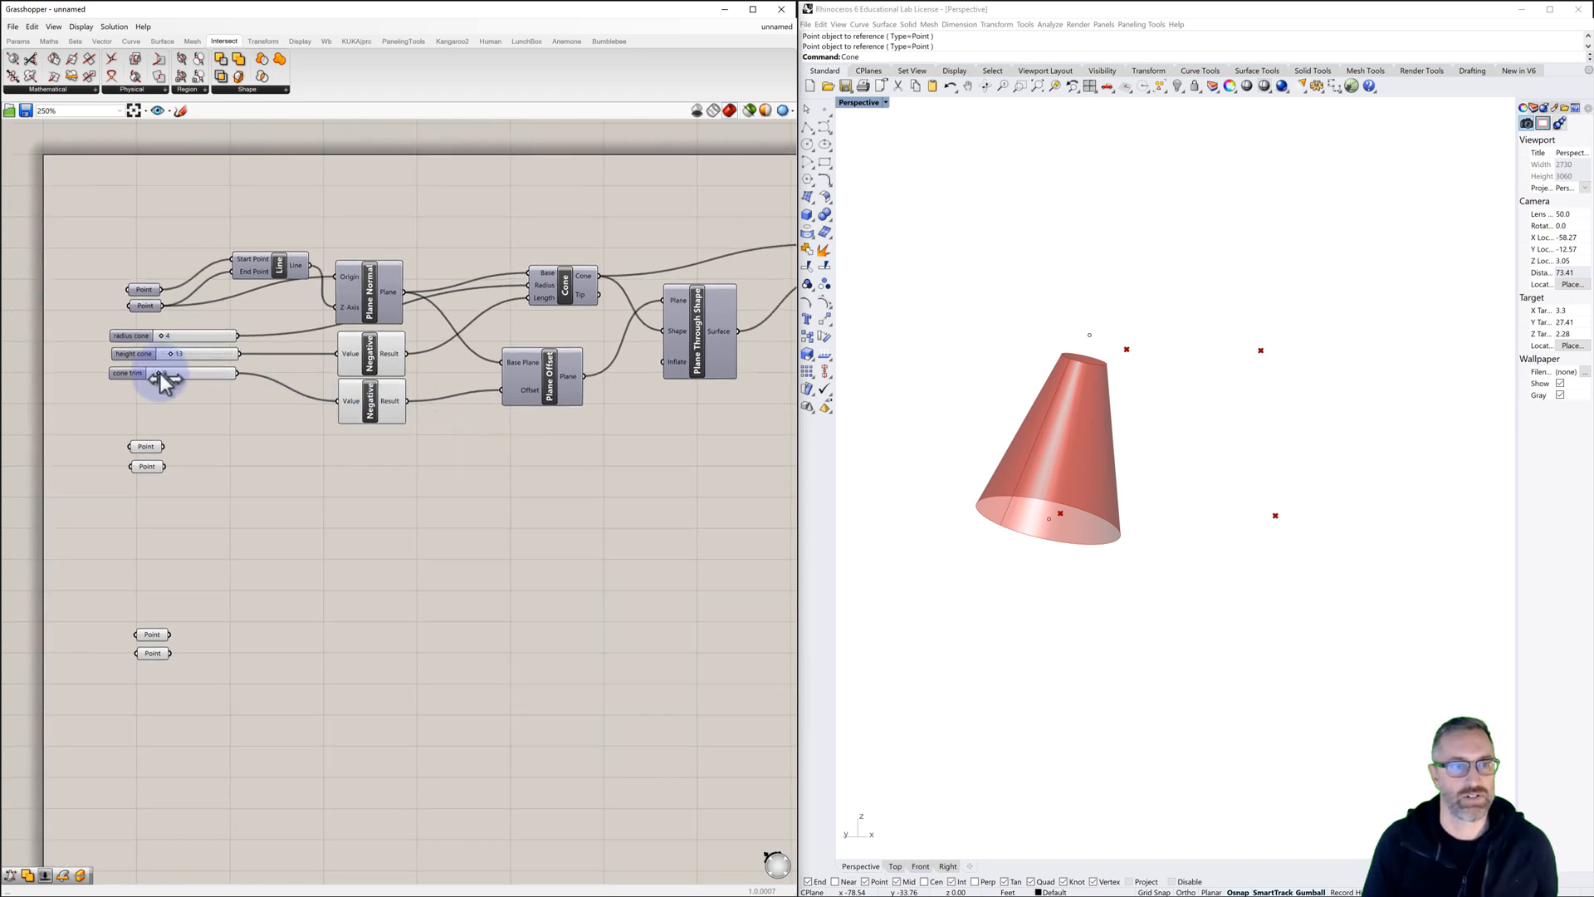
{"action": "left_click_drag", "start_coordinate": [159, 372], "coordinate": [159, 377]}
{"action": "left_click_drag", "start_coordinate": [157, 374], "coordinate": [162, 375]}
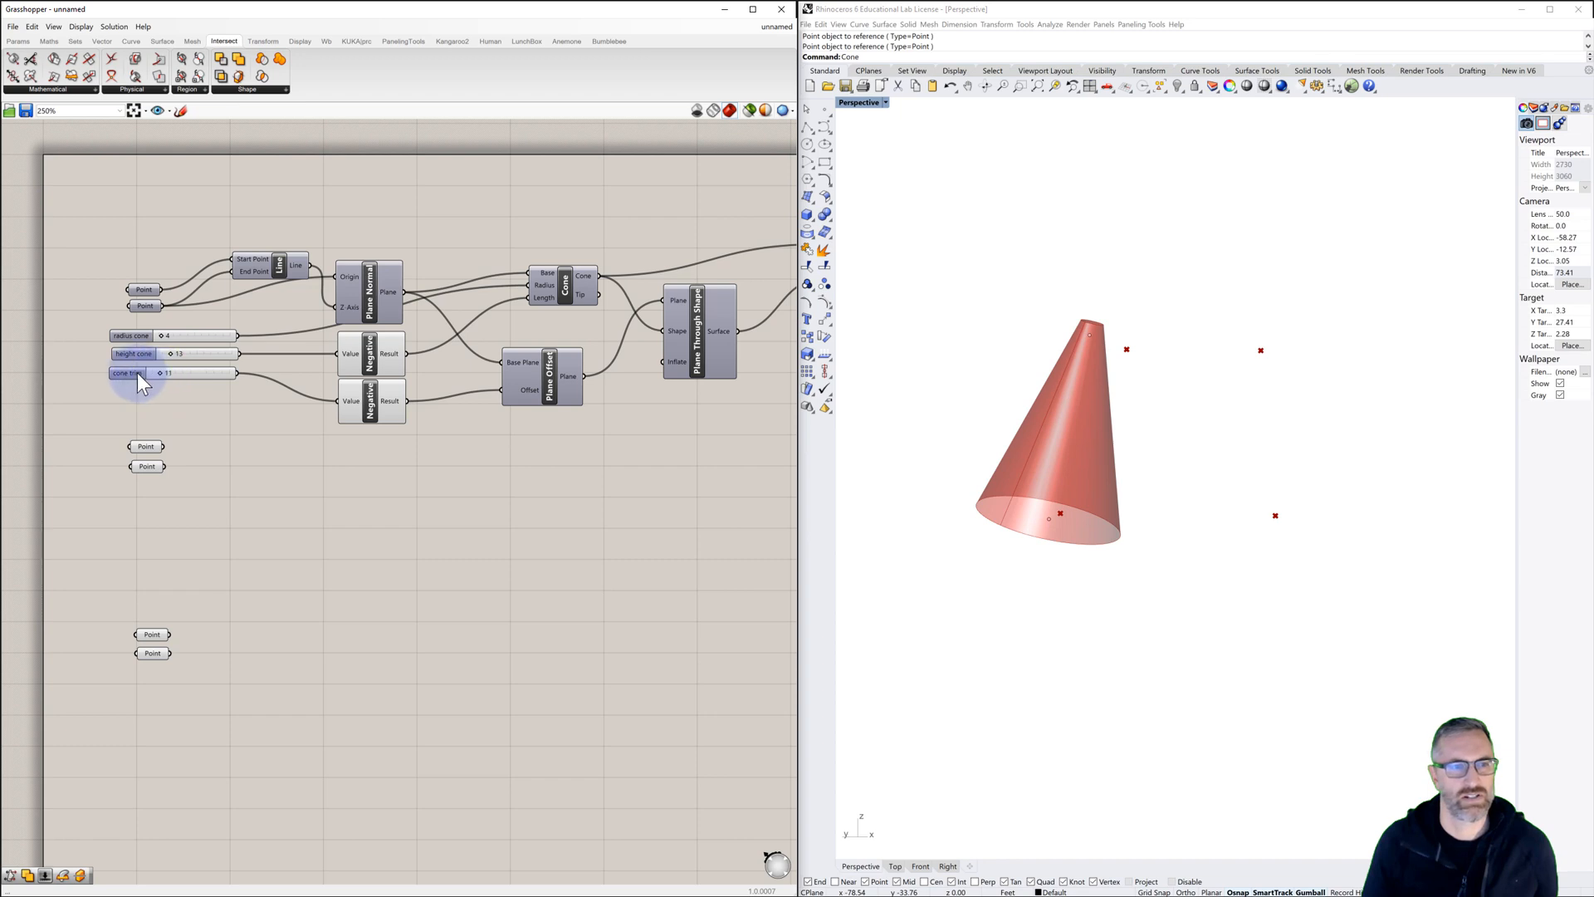
{"action": "double_click", "coordinate": [137, 372]}
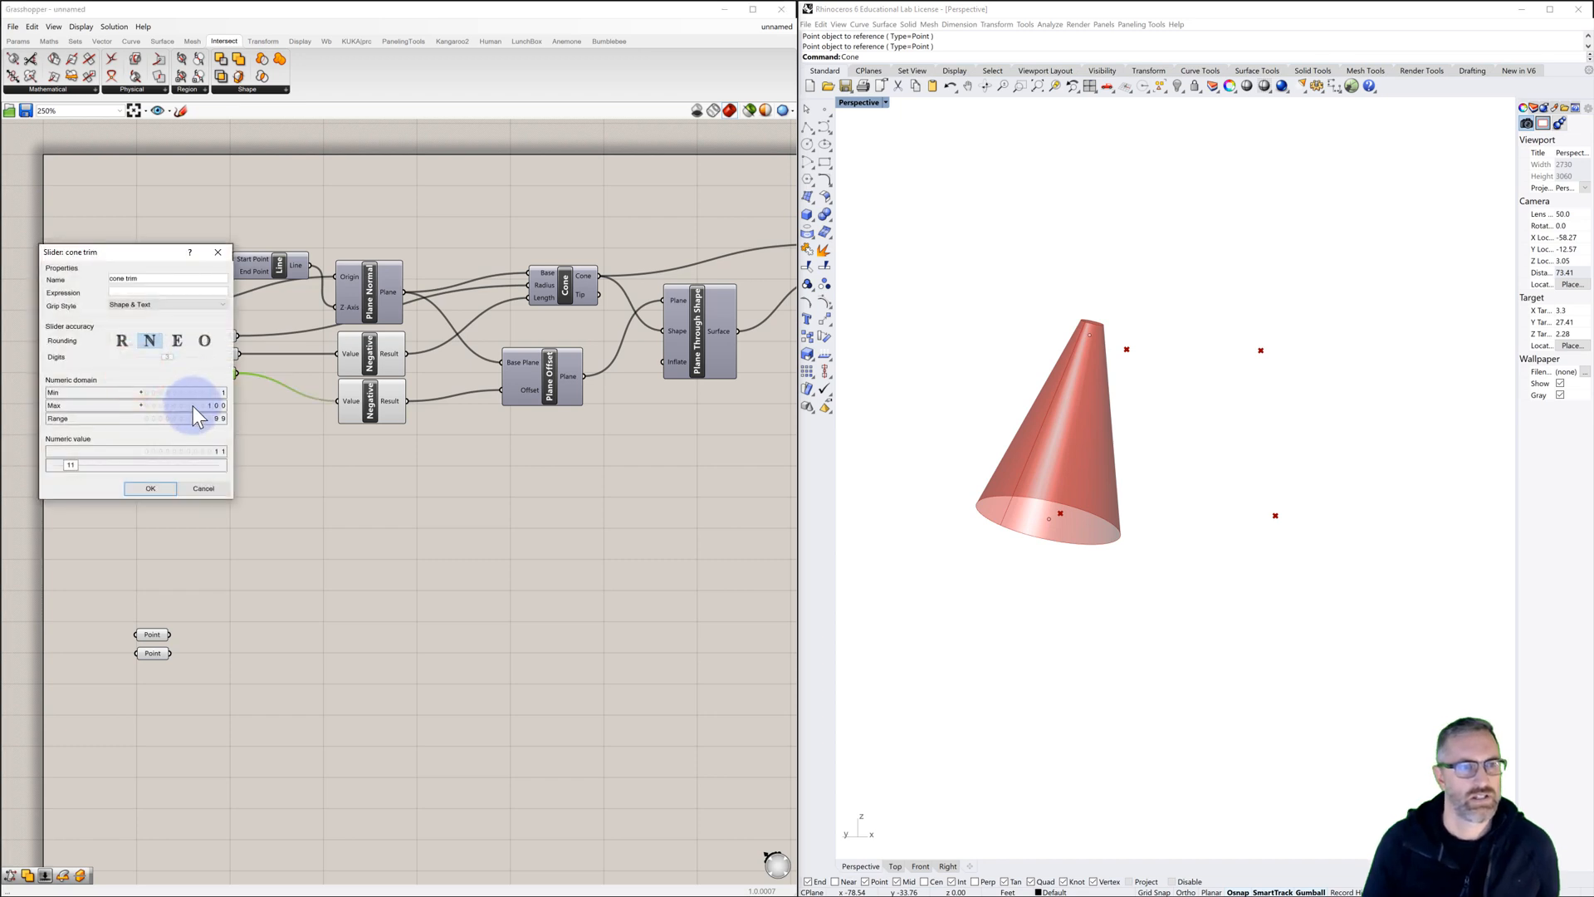
{"action": "double_click", "coordinate": [193, 406]}
{"action": "type", "text": "10"}
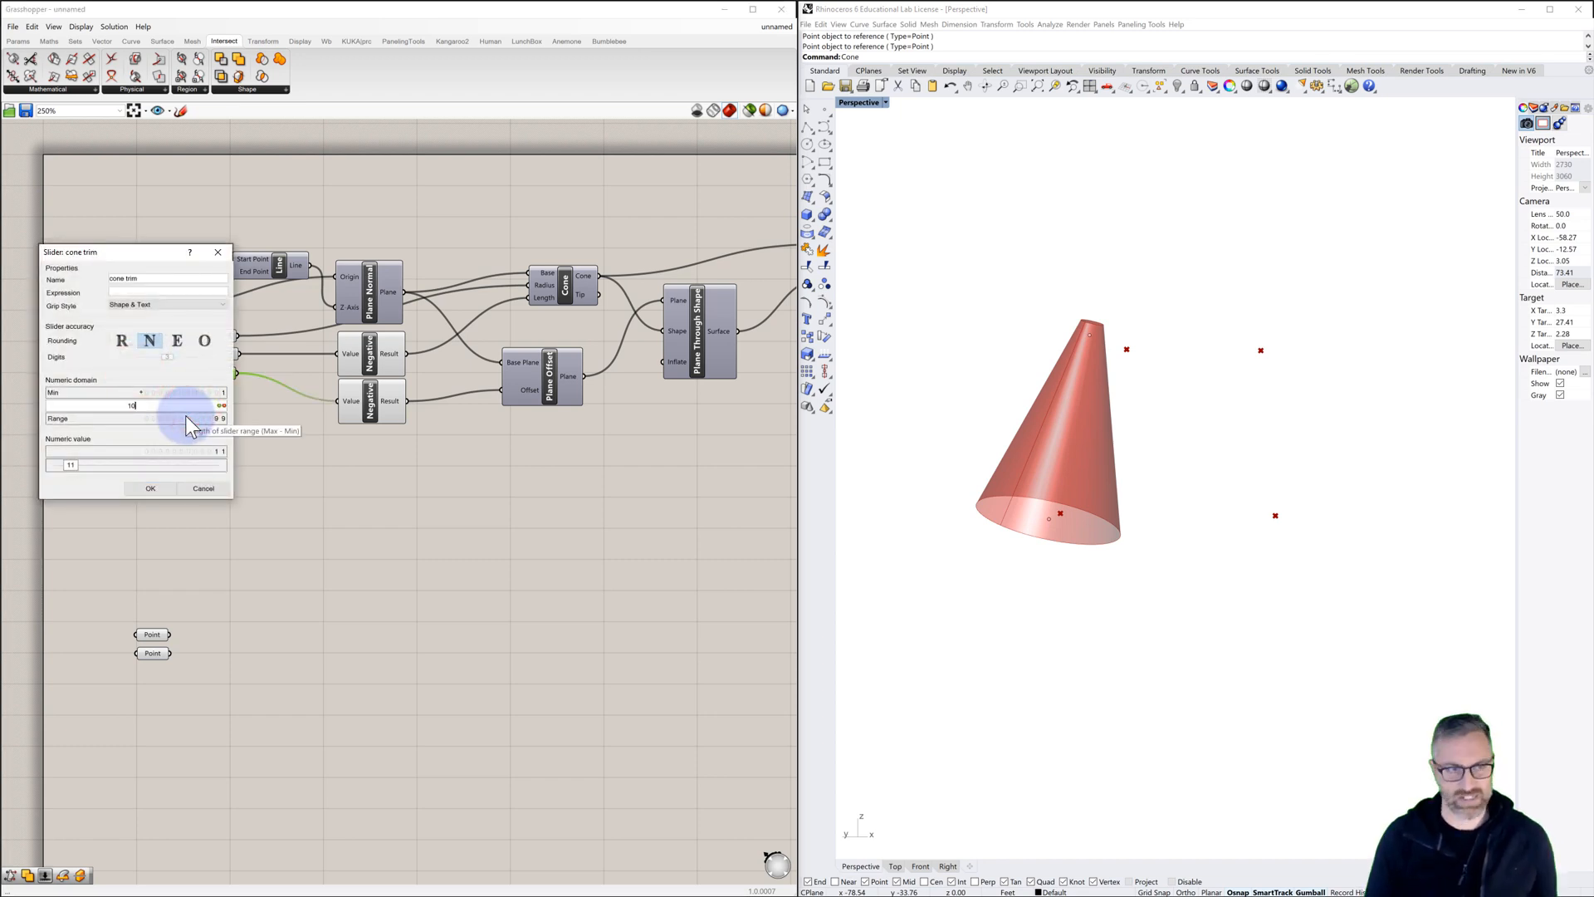
{"action": "left_click", "coordinate": [152, 489]}
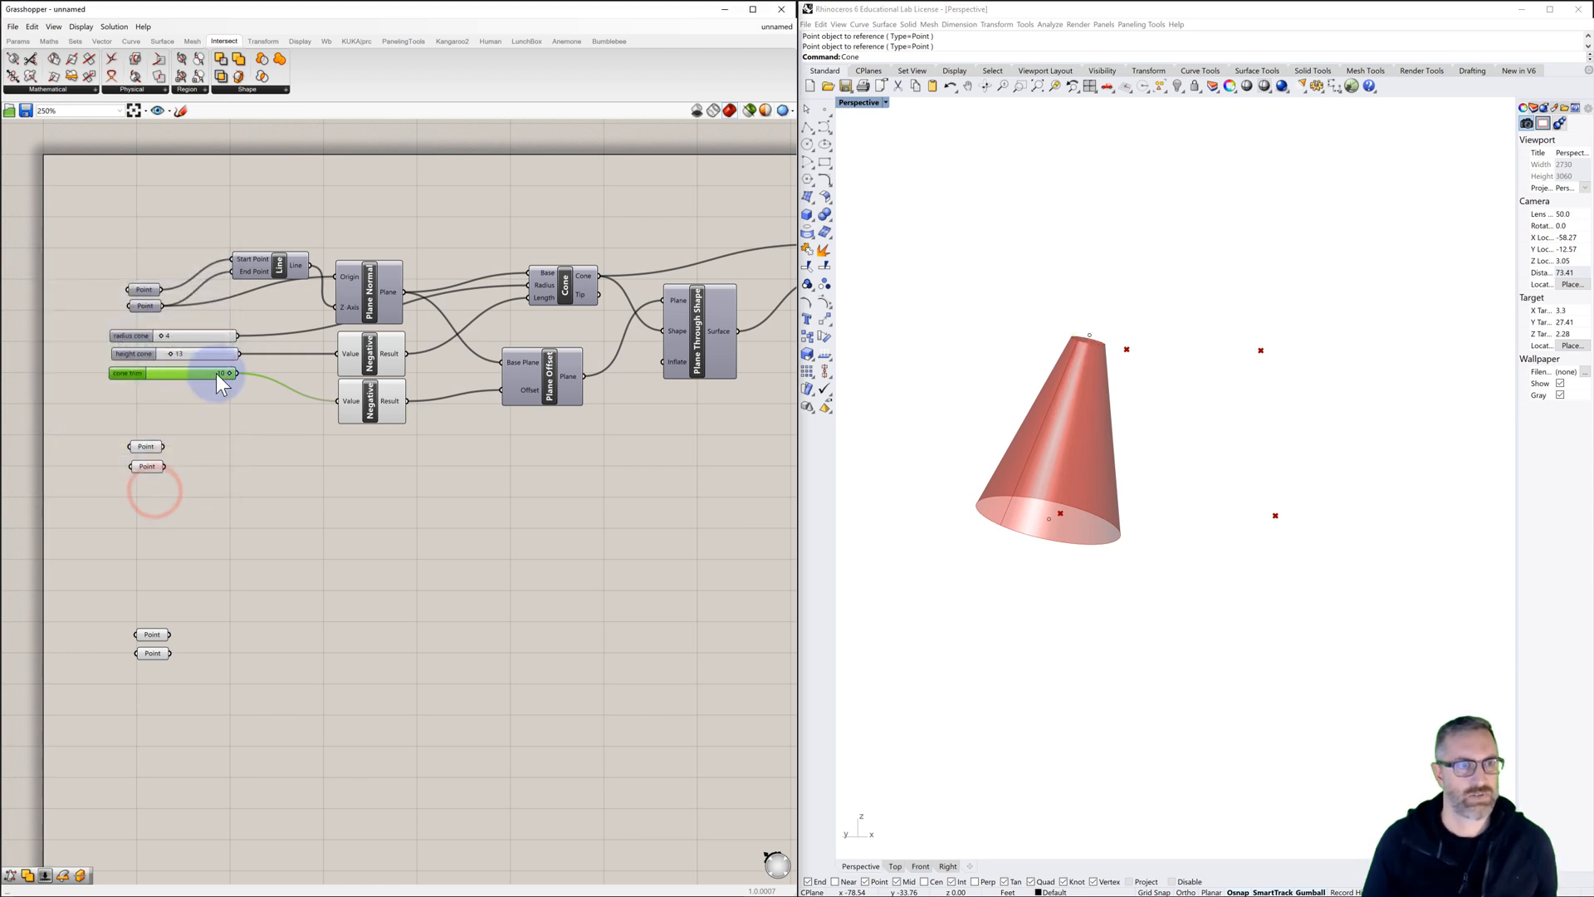
{"action": "left_click_drag", "start_coordinate": [231, 372], "coordinate": [163, 335]}
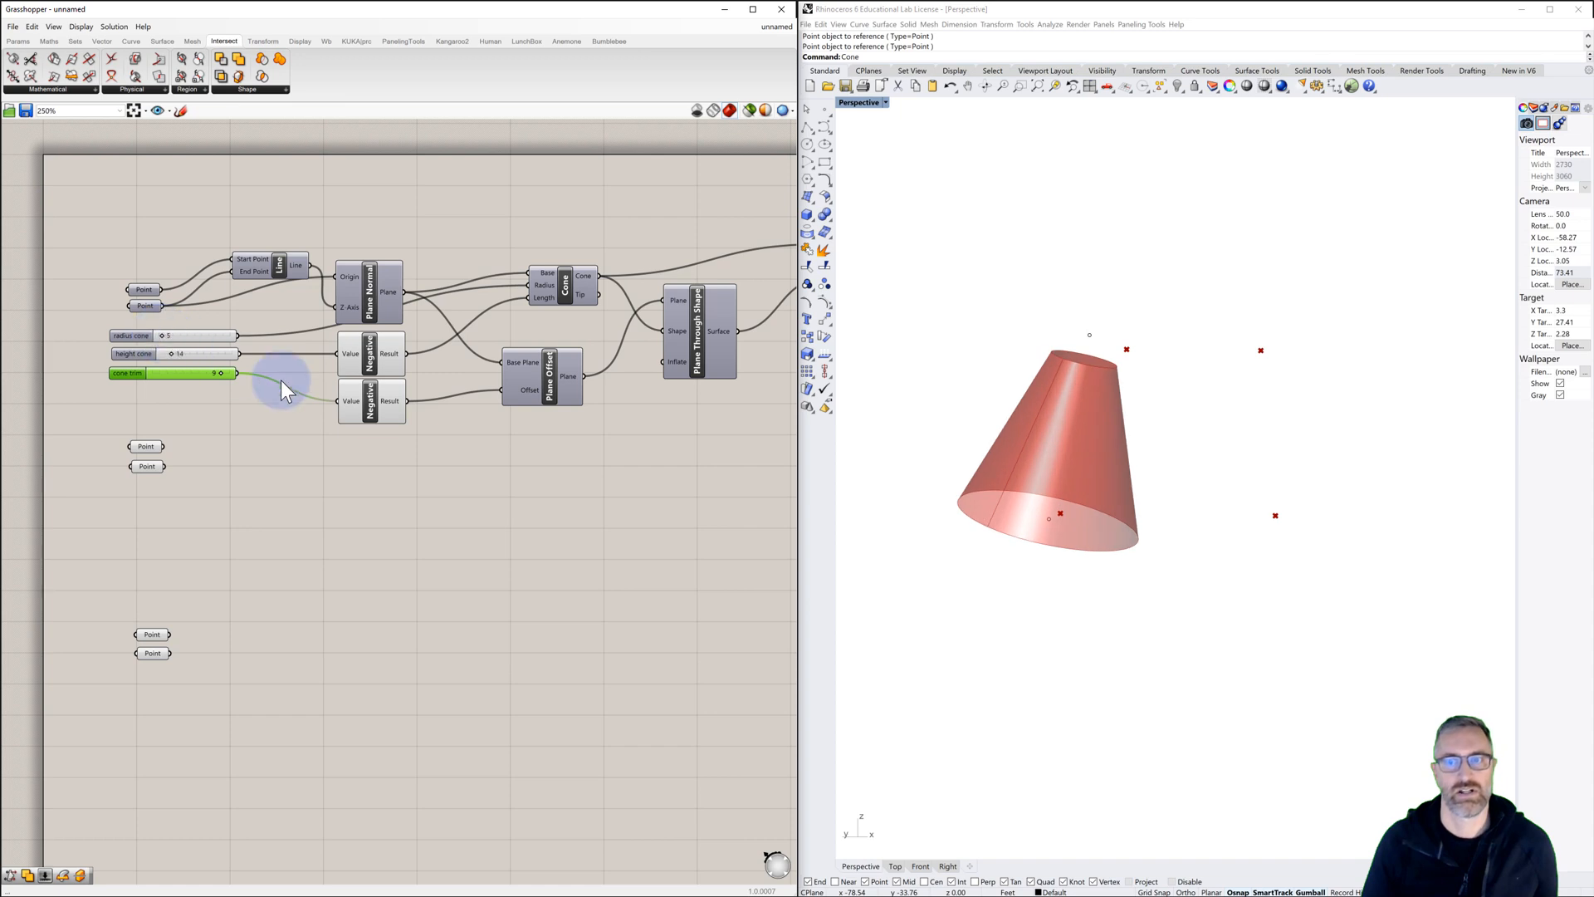
{"action": "left_click", "coordinate": [442, 484]}
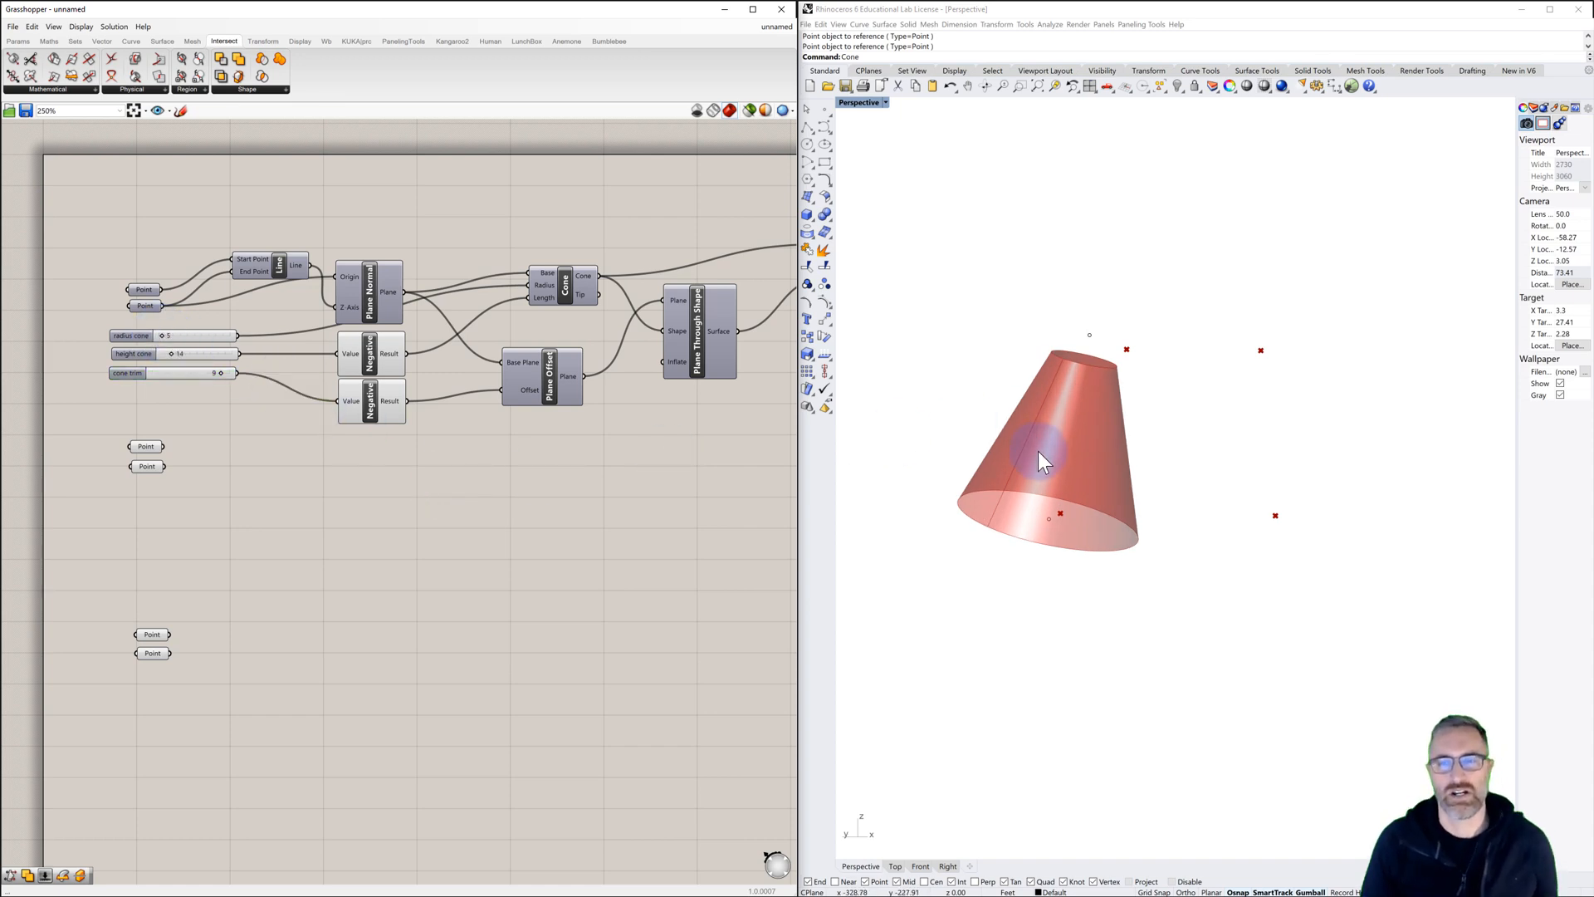
Step: Add an XY Plane component to the canvas below the Plane Through Shape component
{"action": "scroll", "coordinate": [625, 468], "scroll_direction": "down", "scroll_amount": 2}
{"action": "right_click_drag", "start_coordinate": [624, 469], "coordinate": [510, 430]}
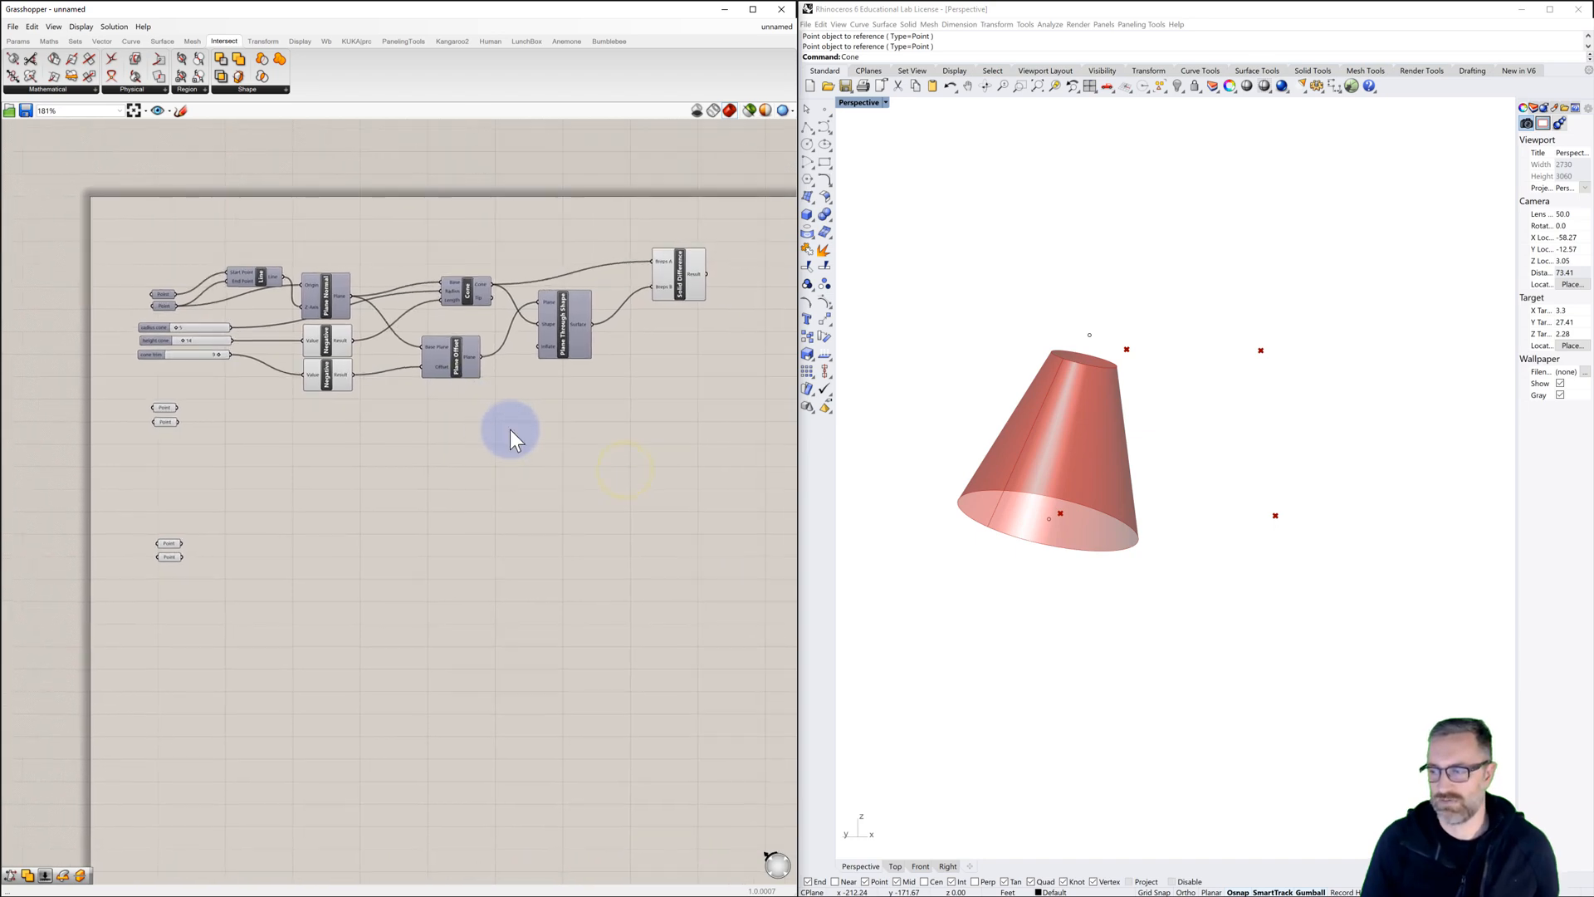
{"action": "double_click", "coordinate": [566, 451]}
{"action": "type", "text": "xy"}
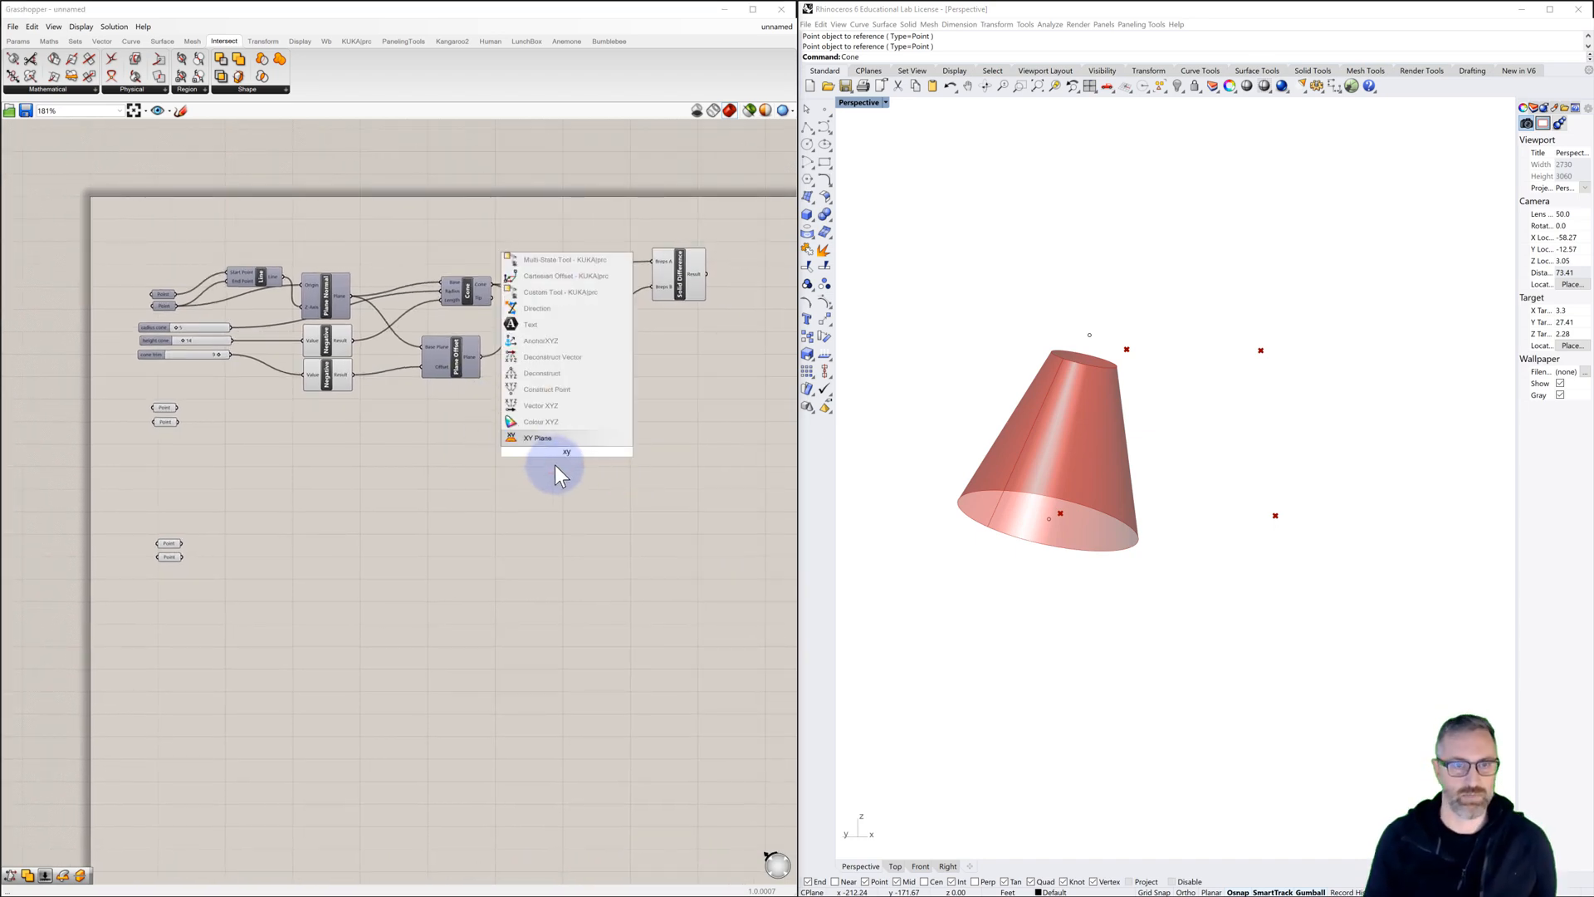
{"action": "left_click", "coordinate": [536, 438]}
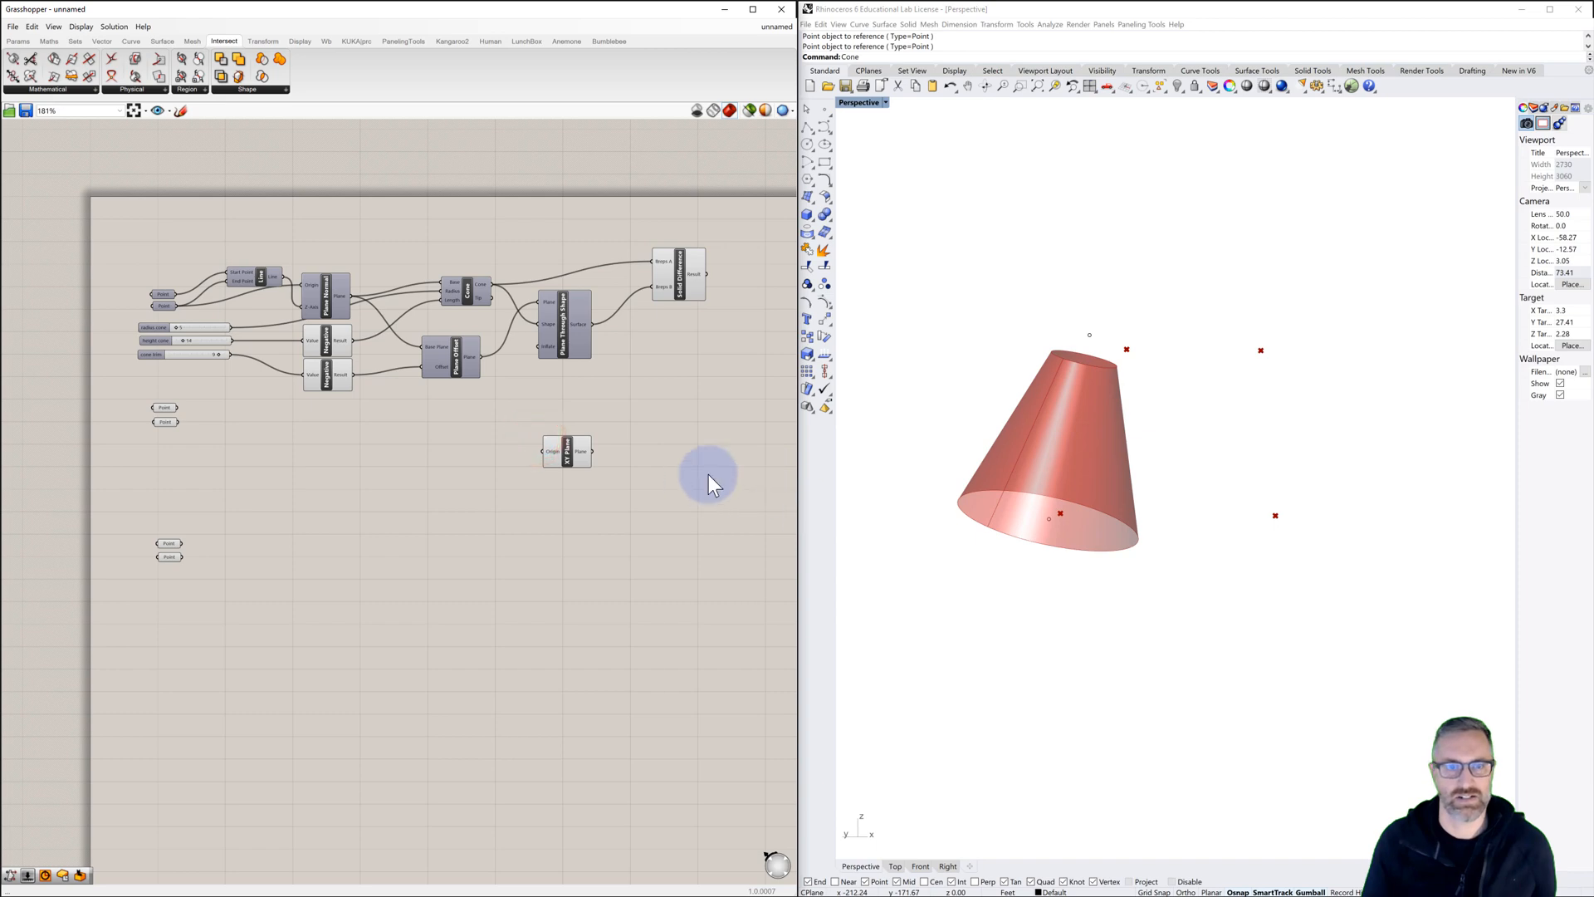
Step: Switch Rhino to the four-viewport layout and compare the cone and its points with the XY plane in the Top and Front views
{"action": "right_click_drag", "start_coordinate": [1023, 511], "coordinate": [1110, 509]}
{"action": "scroll", "coordinate": [1013, 493], "scroll_direction": "down", "scroll_amount": 12}
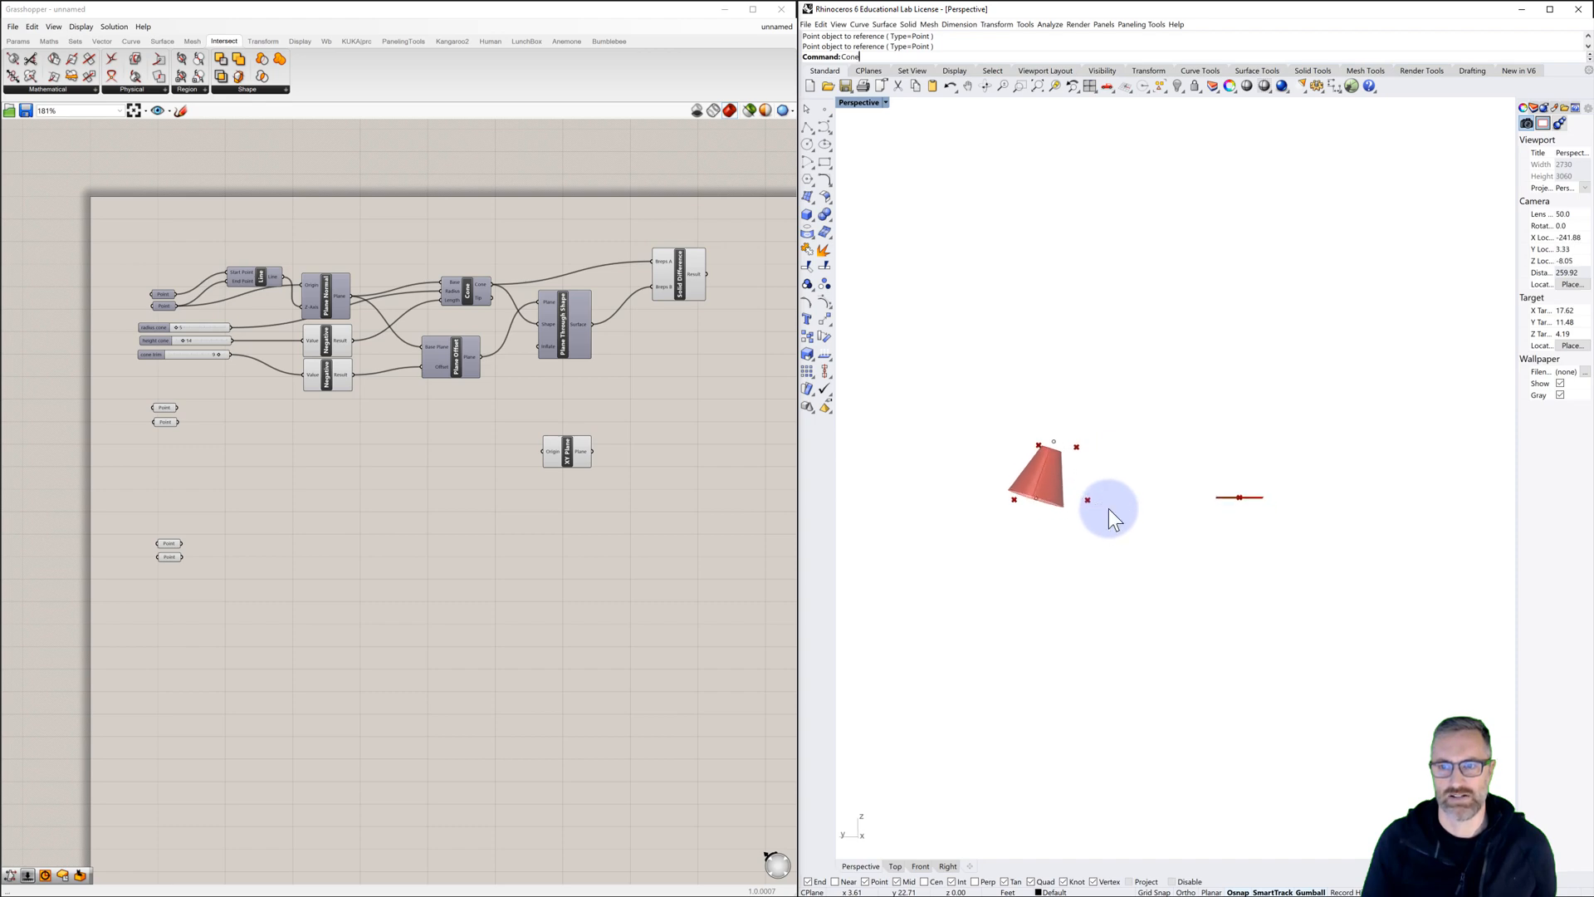
{"action": "double_click", "coordinate": [870, 108]}
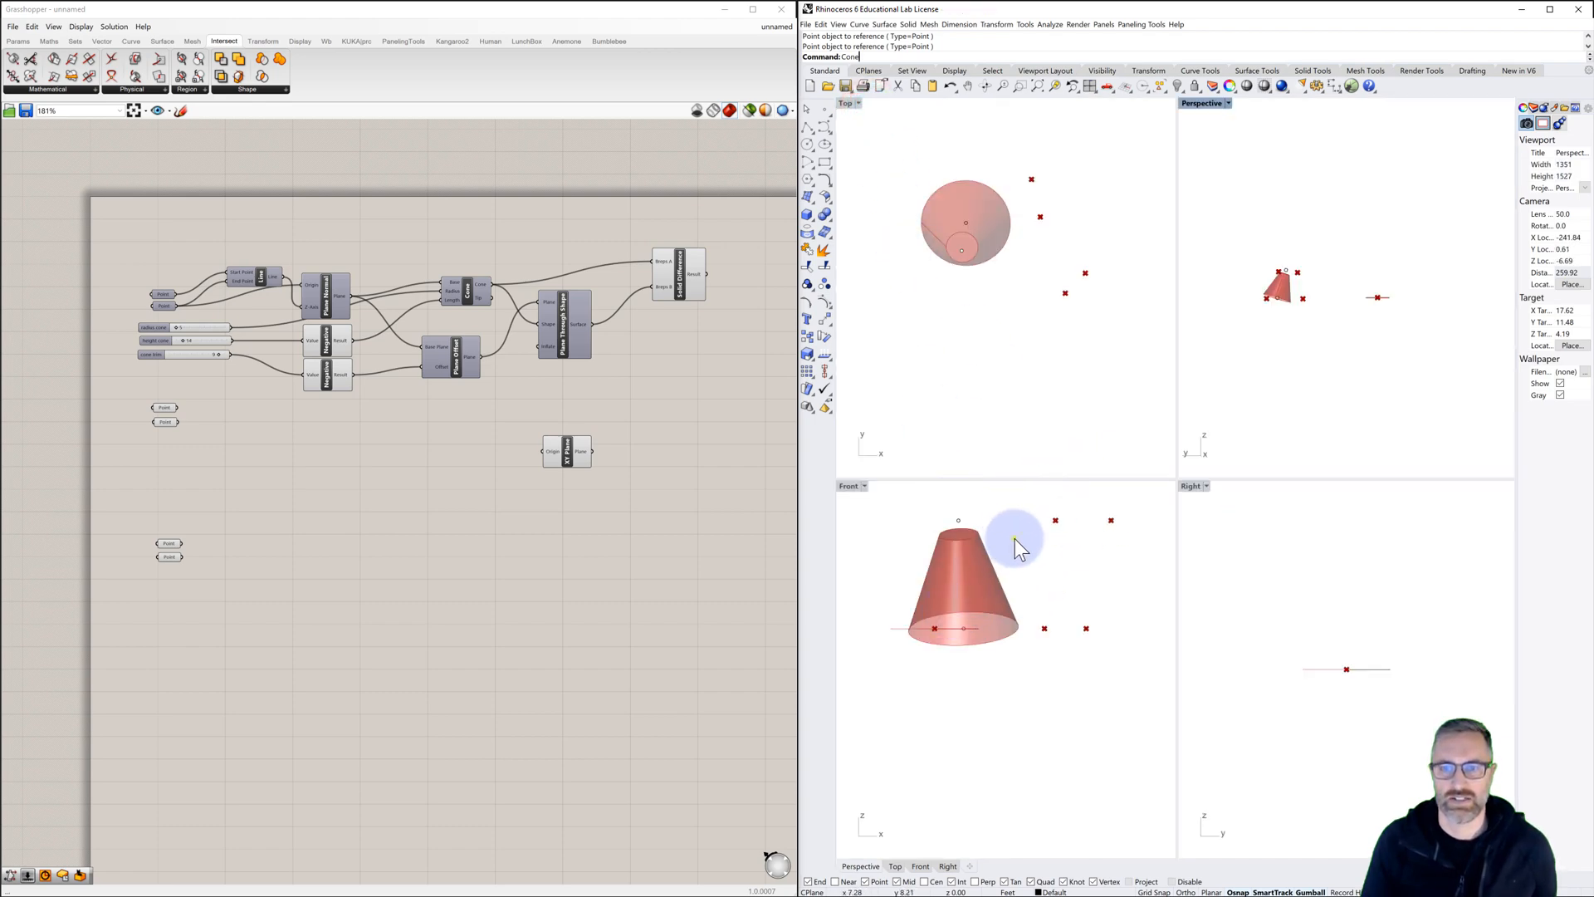
{"action": "right_click_drag", "start_coordinate": [1015, 539], "coordinate": [994, 562]}
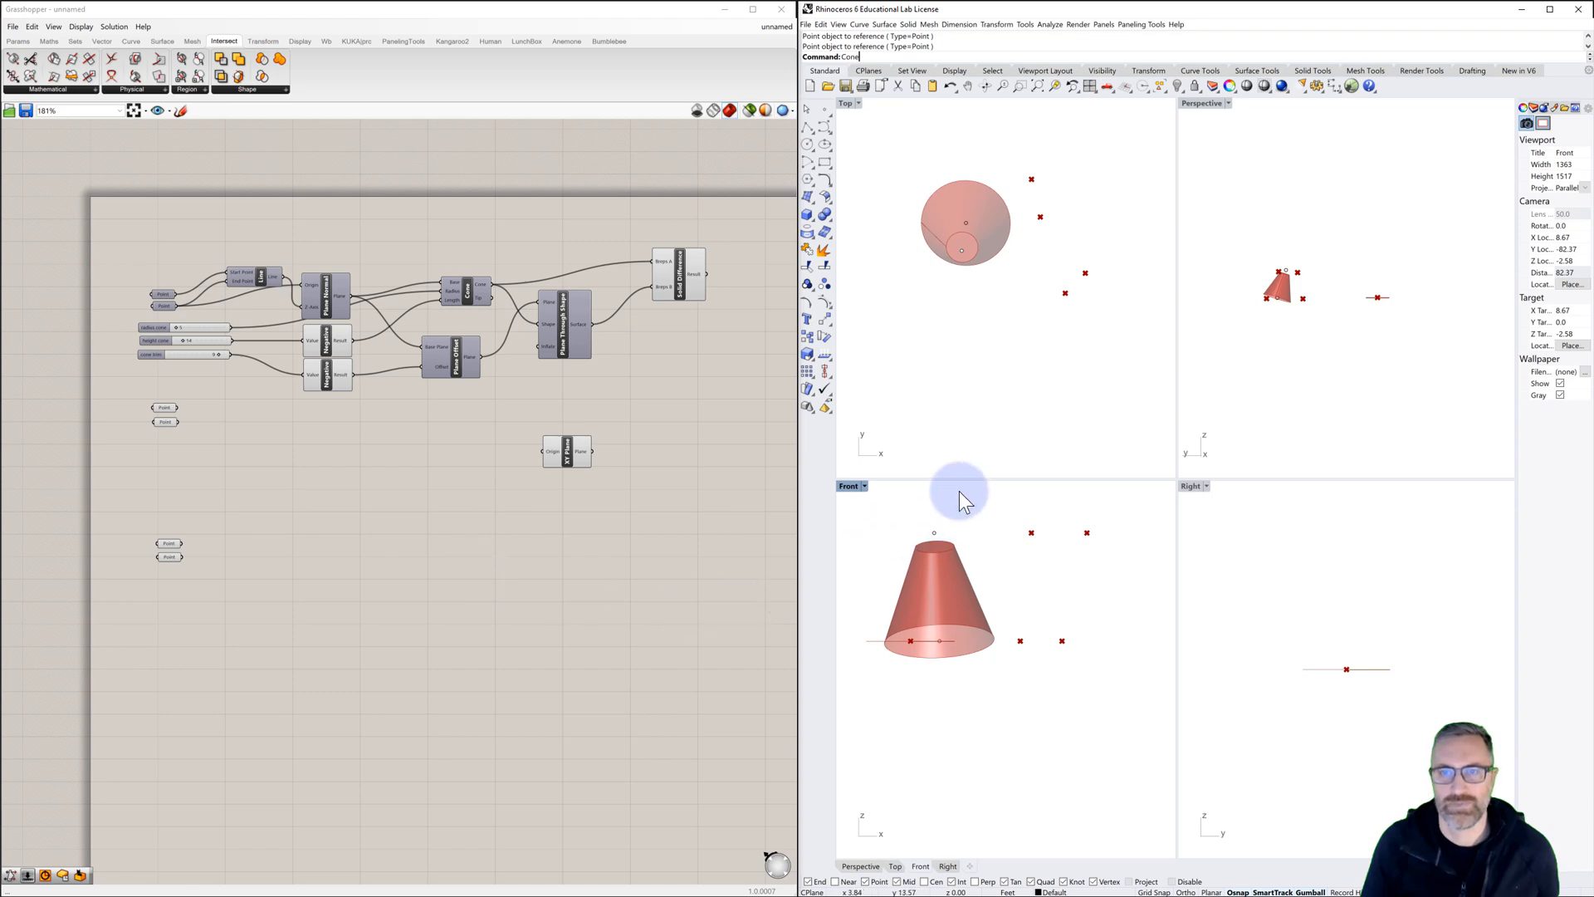
{"action": "scroll", "coordinate": [1042, 346], "scroll_direction": "down", "scroll_amount": 3}
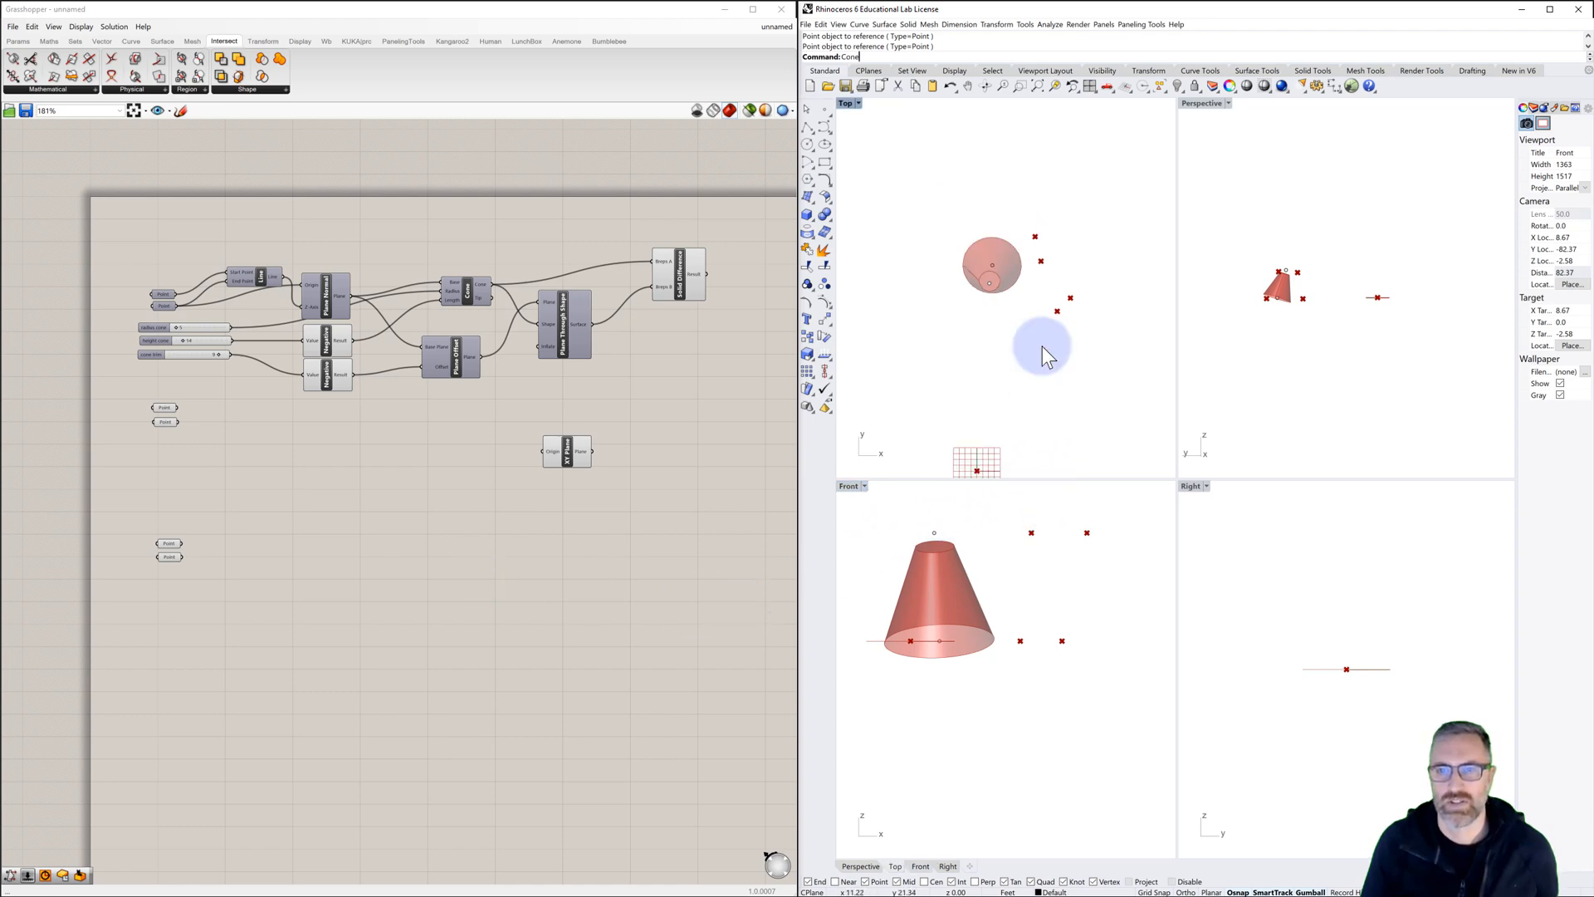
{"action": "right_click_drag", "start_coordinate": [1038, 373], "coordinate": [1023, 343]}
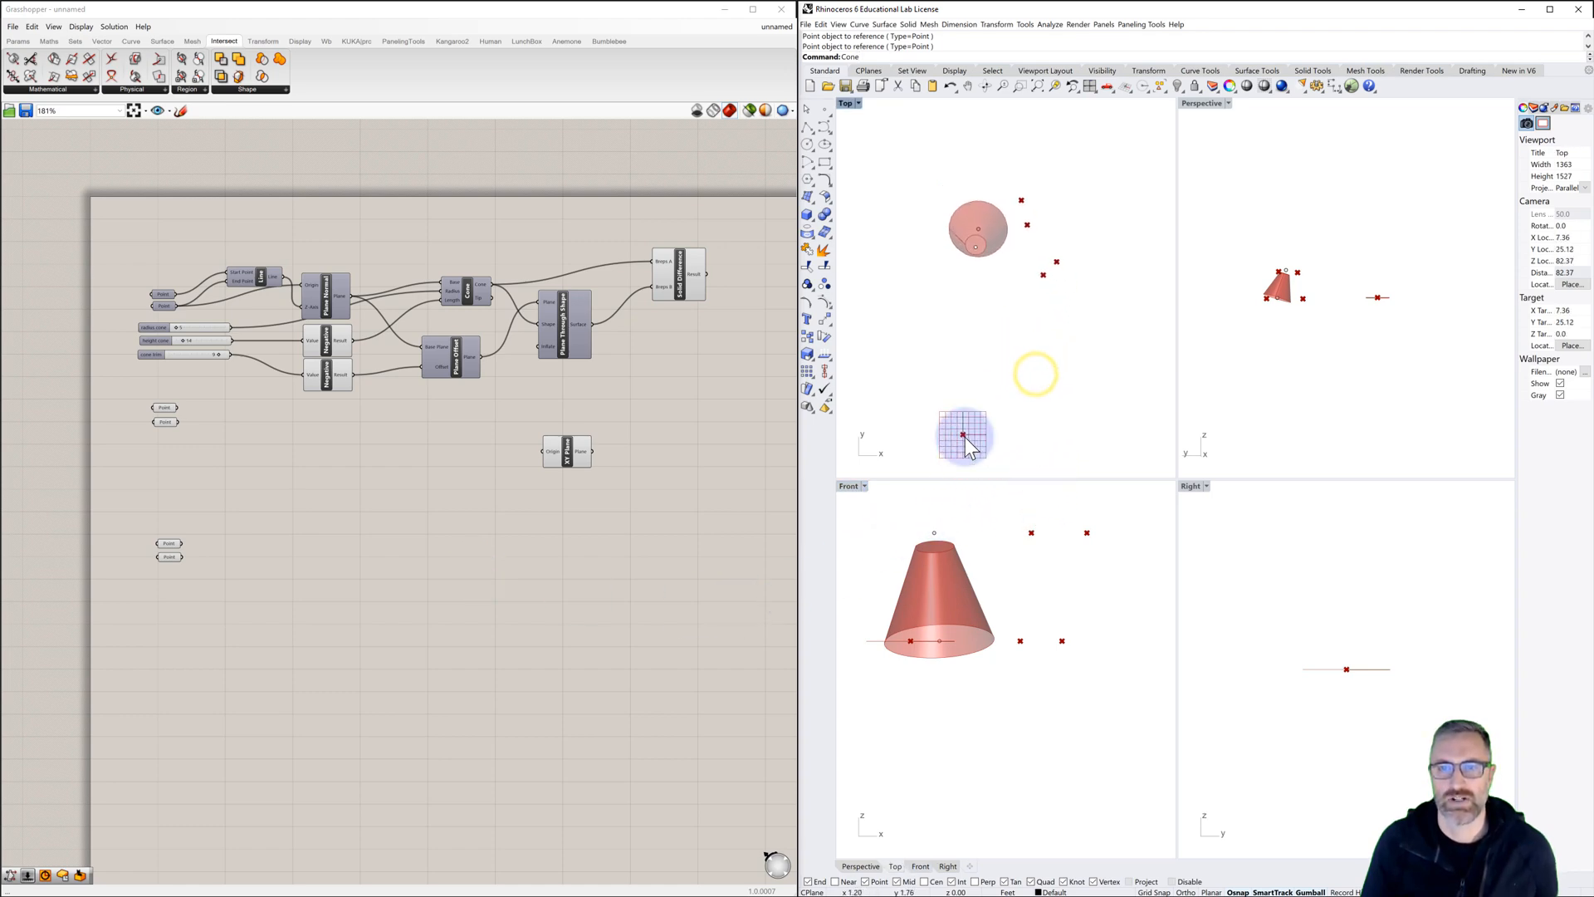
{"action": "left_click", "coordinate": [968, 330]}
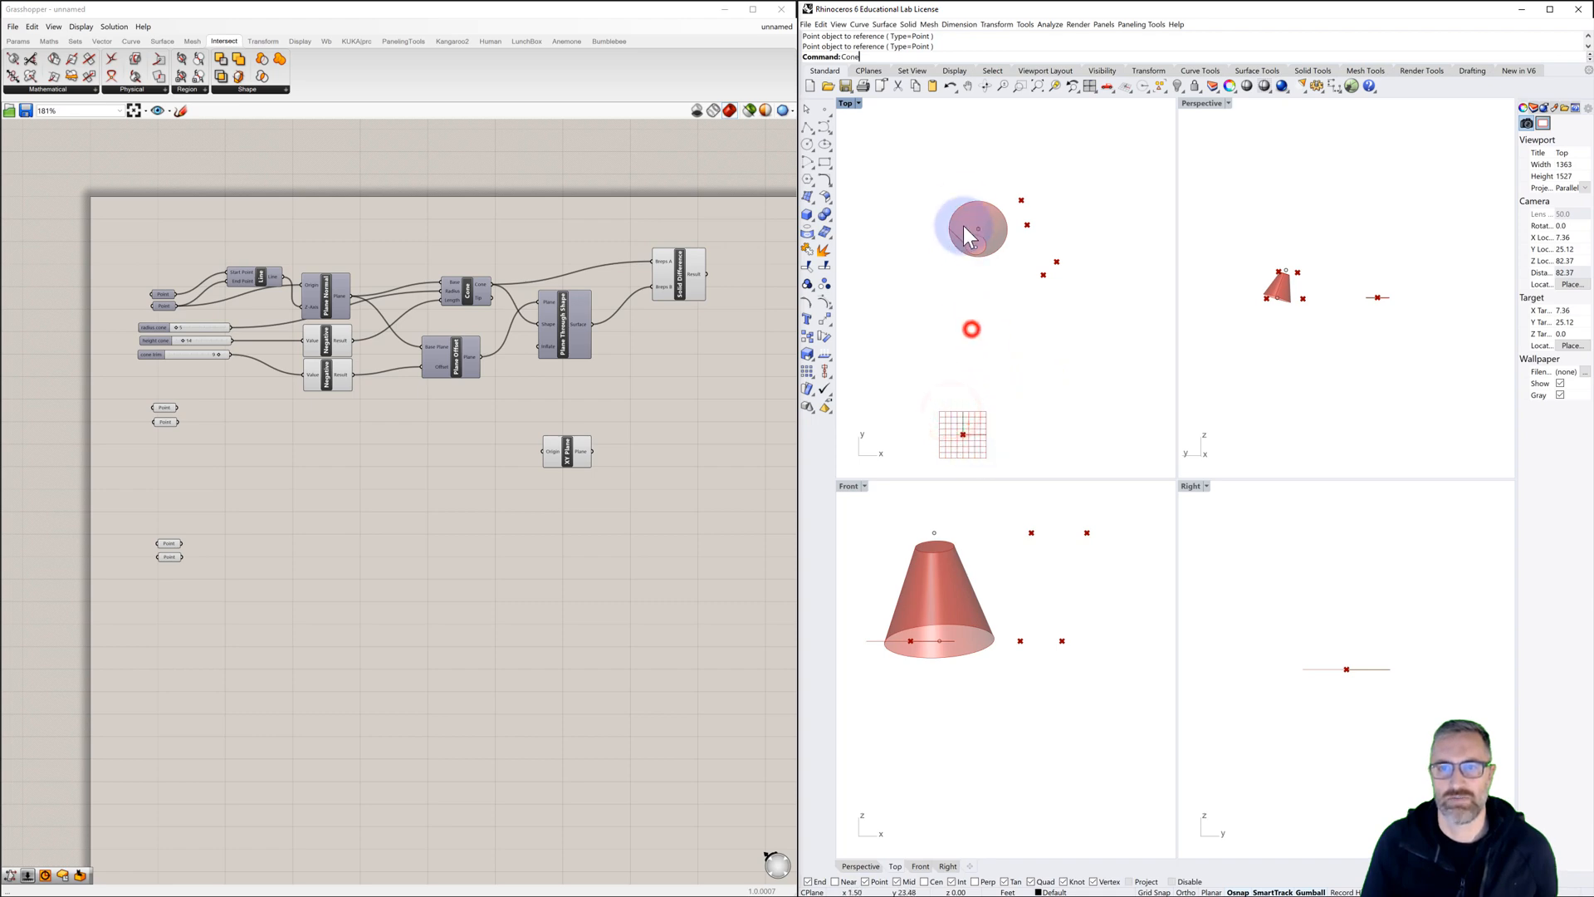
Step: Move the three base points vertically down below the XY plane and raise the three upper axis points
{"action": "left_click_drag", "start_coordinate": [871, 614], "coordinate": [1113, 680]}
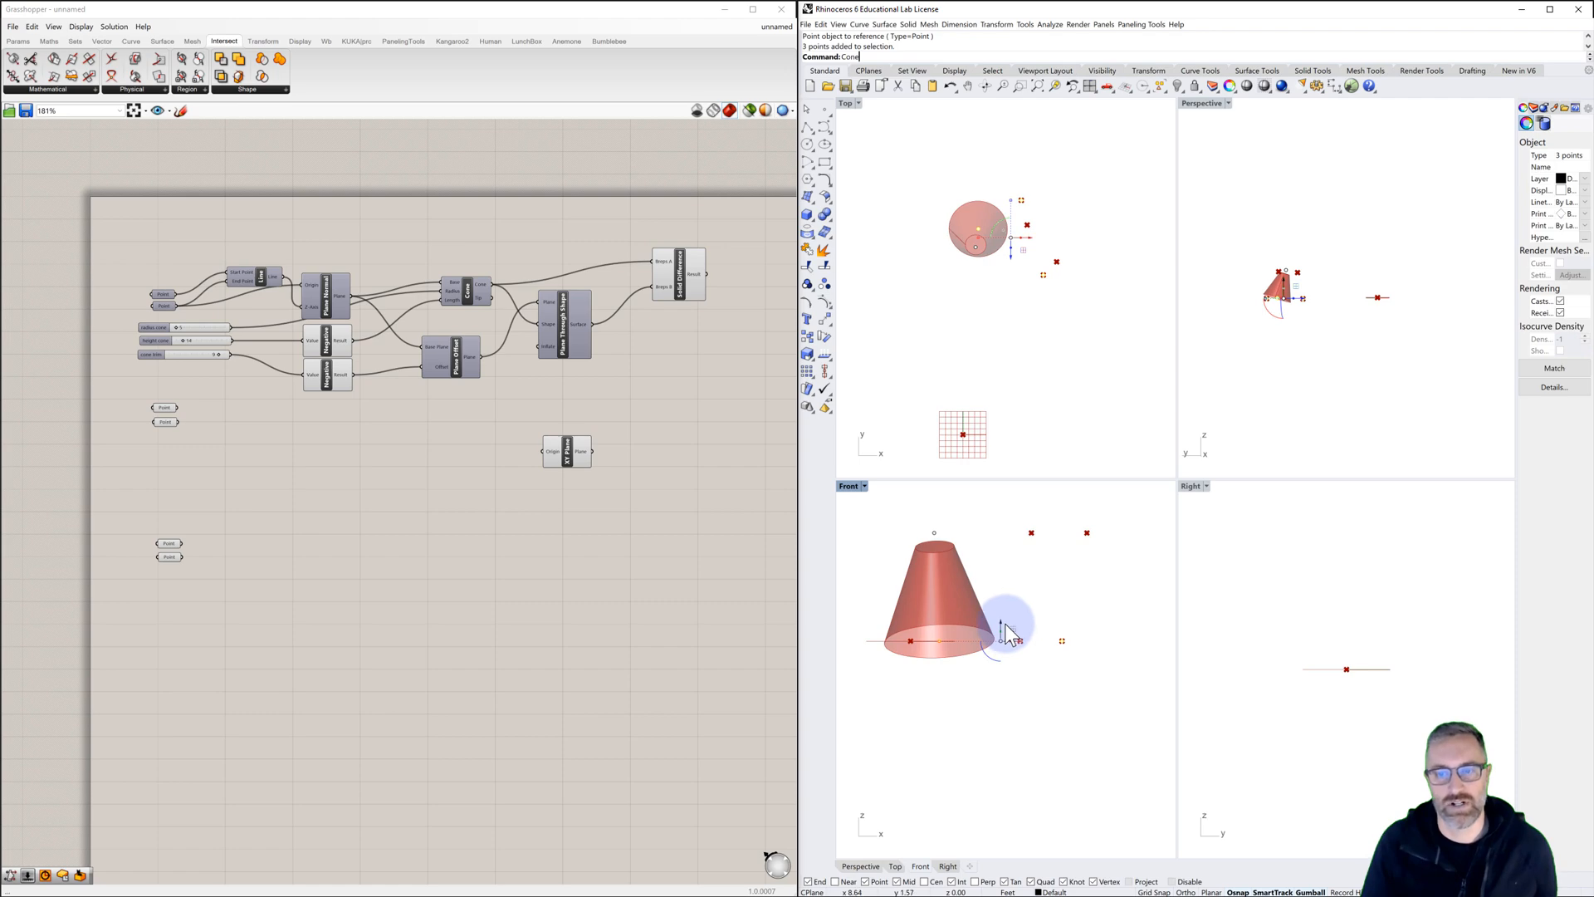
{"action": "left_click_drag", "start_coordinate": [1001, 622], "coordinate": [1002, 671]}
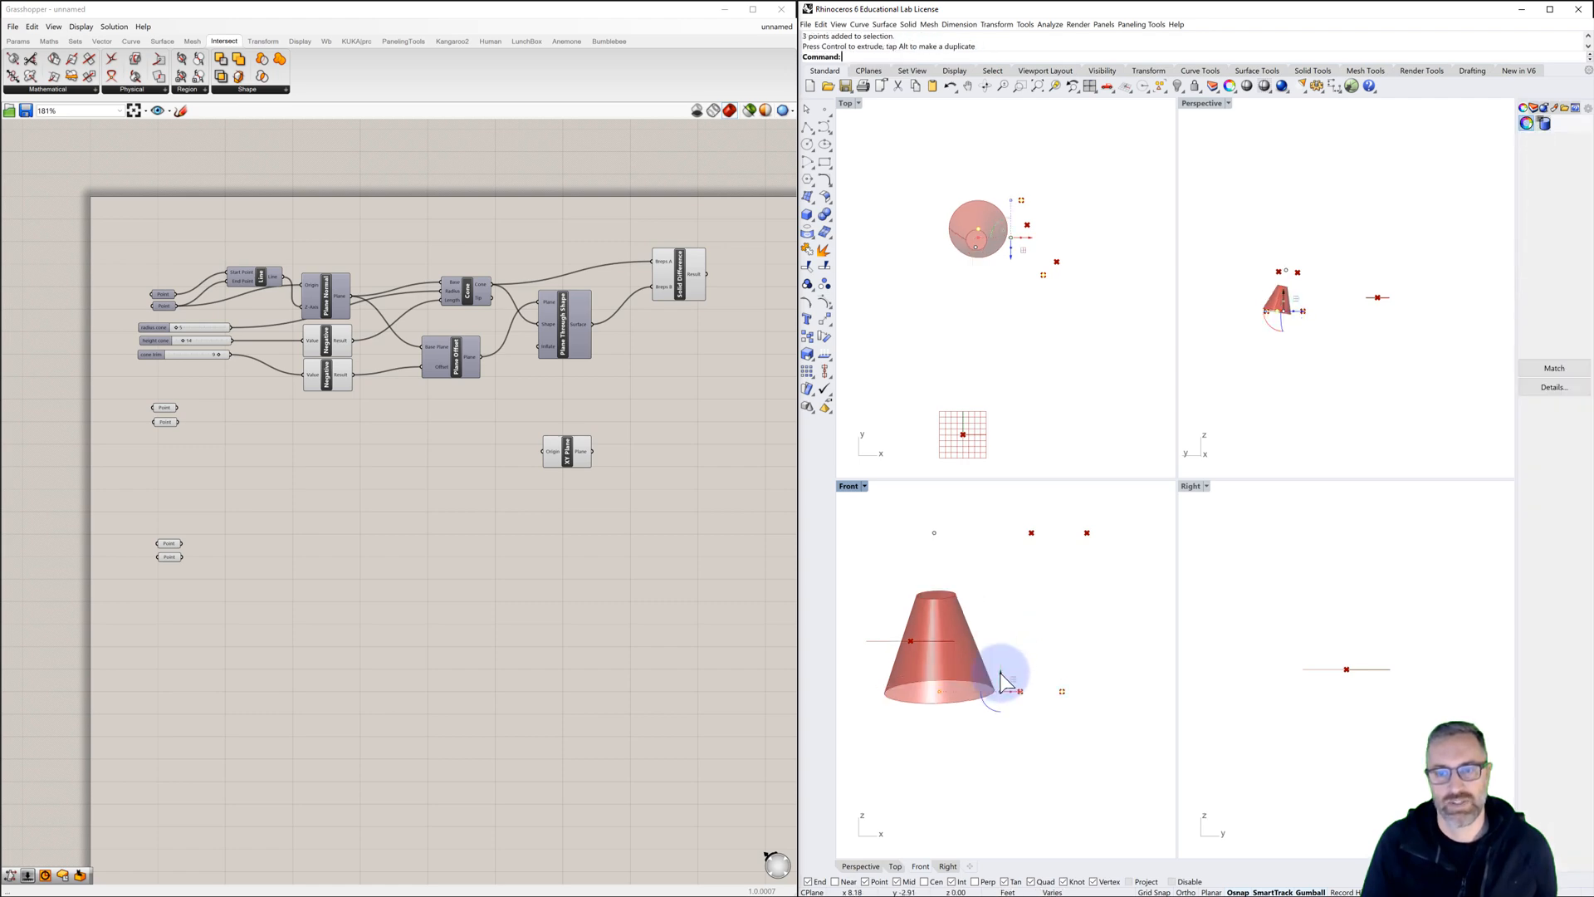
{"action": "left_click", "coordinate": [1009, 620]}
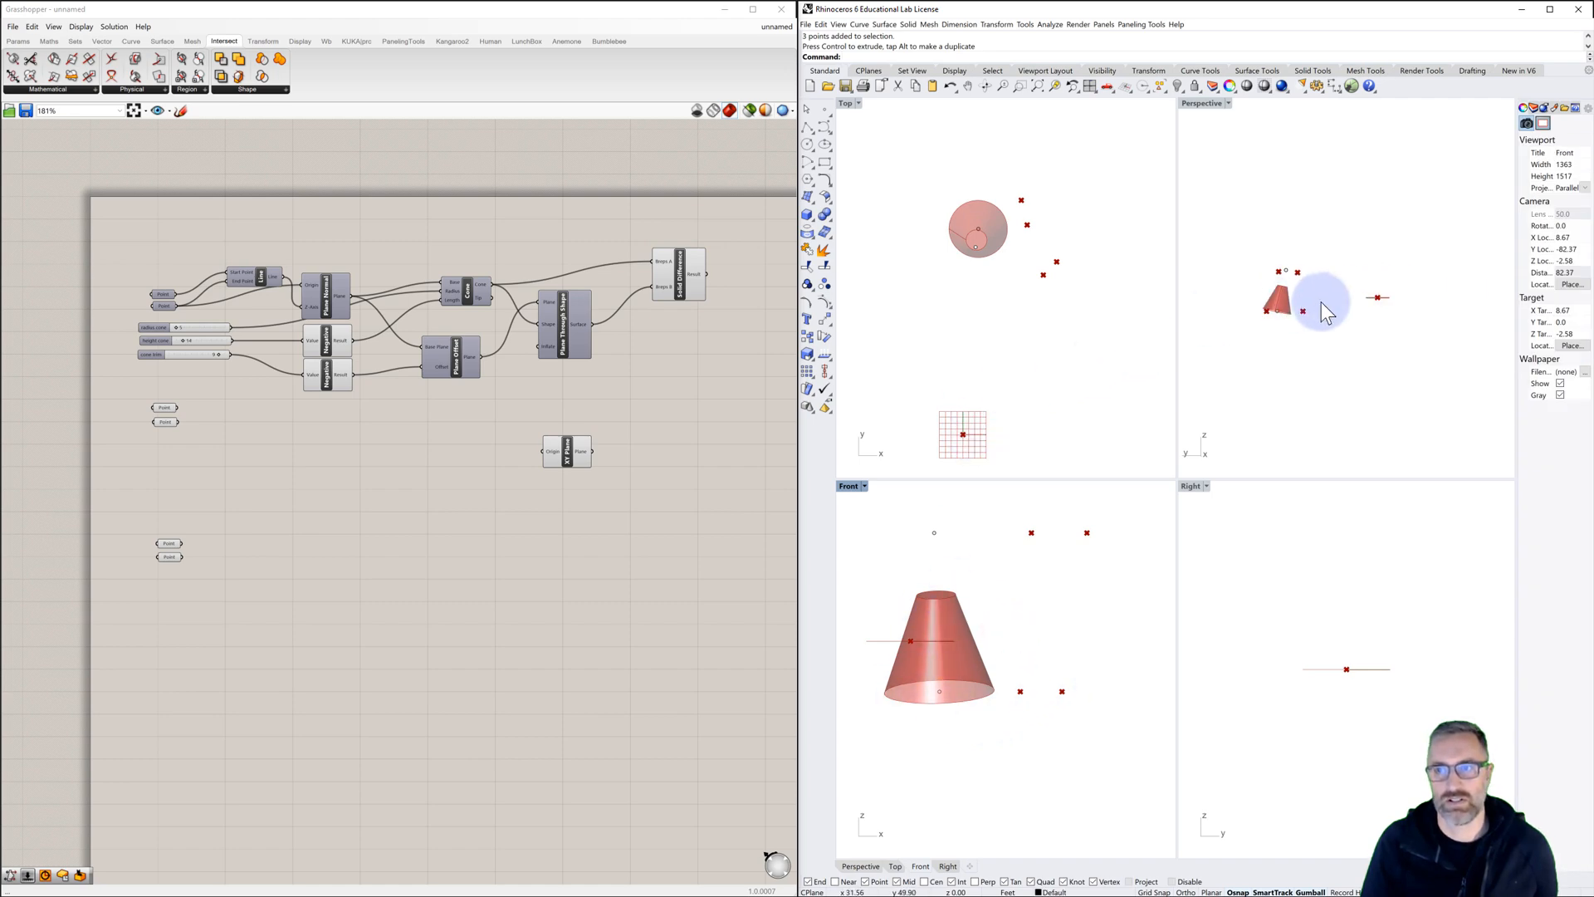
{"action": "left_click_drag", "start_coordinate": [1262, 268], "coordinate": [1281, 226]}
{"action": "left_click", "coordinate": [1314, 212]}
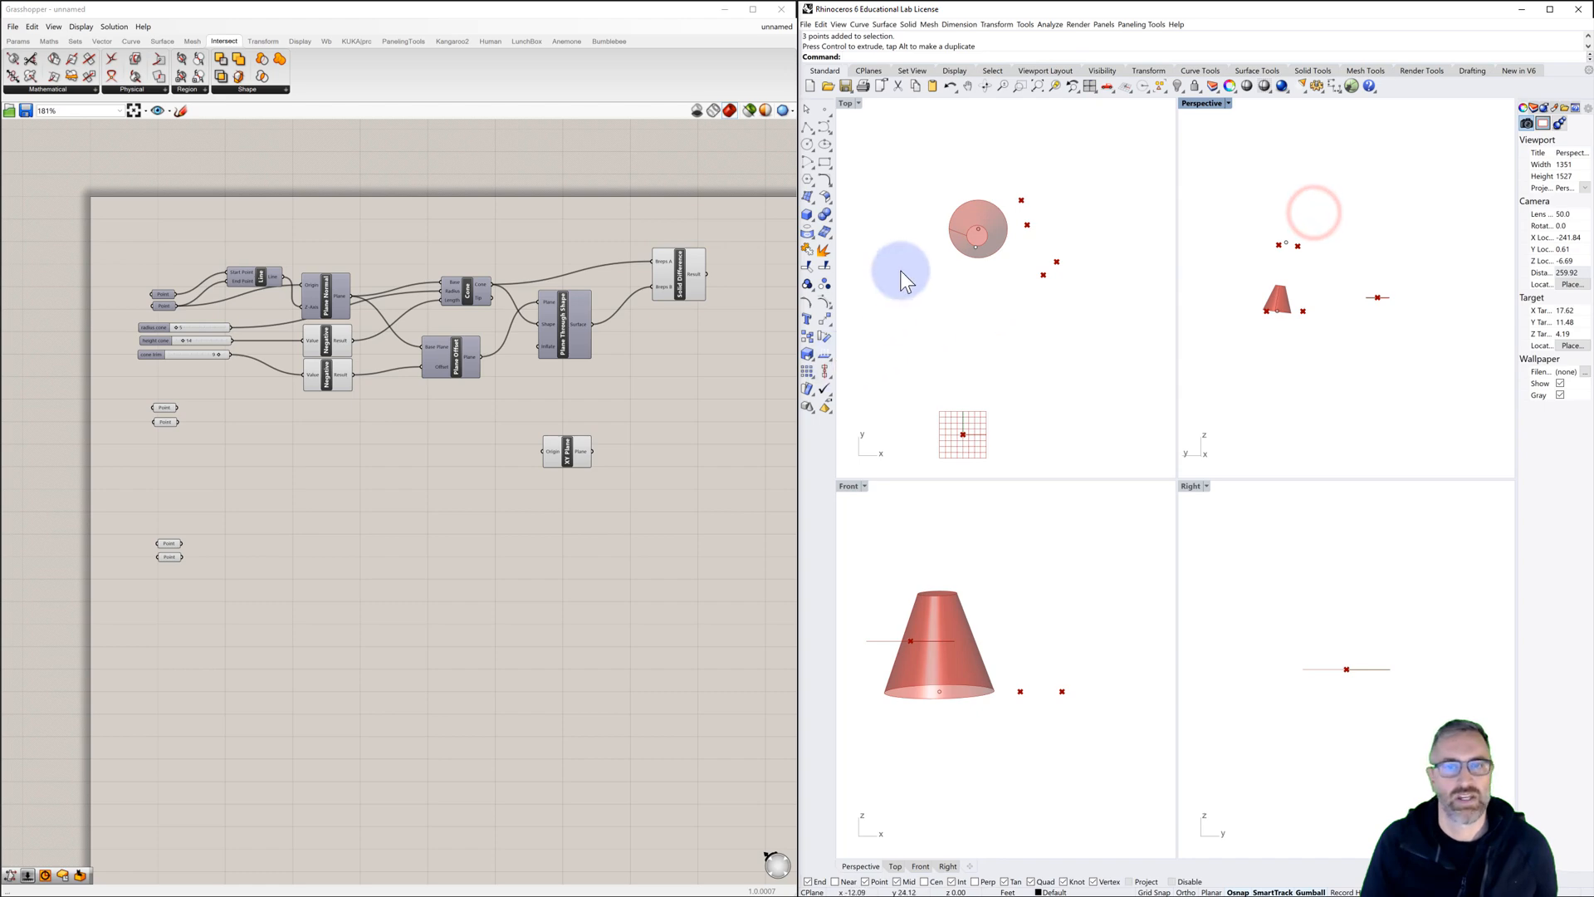
Step: Maximize Rhino's Perspective viewport and set the first cone's sliders to radius cone 7, height cone 18 and cone trim 10
{"action": "left_click", "coordinate": [1209, 103]}
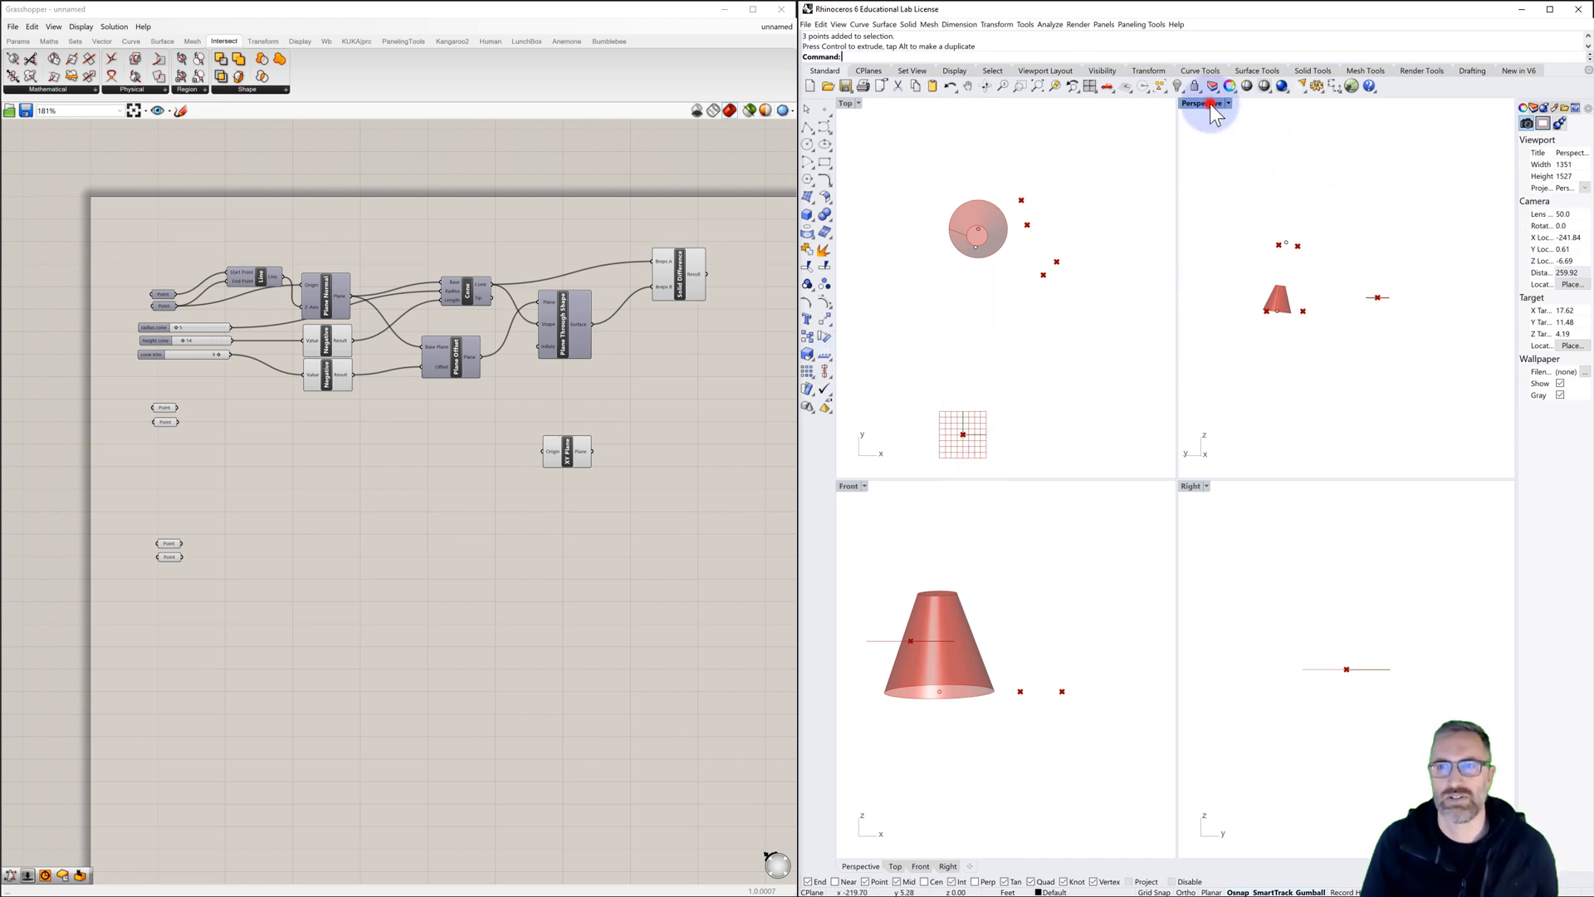
{"action": "left_click", "coordinate": [1209, 103]}
{"action": "scroll", "coordinate": [1146, 428], "scroll_direction": "up", "scroll_amount": 2}
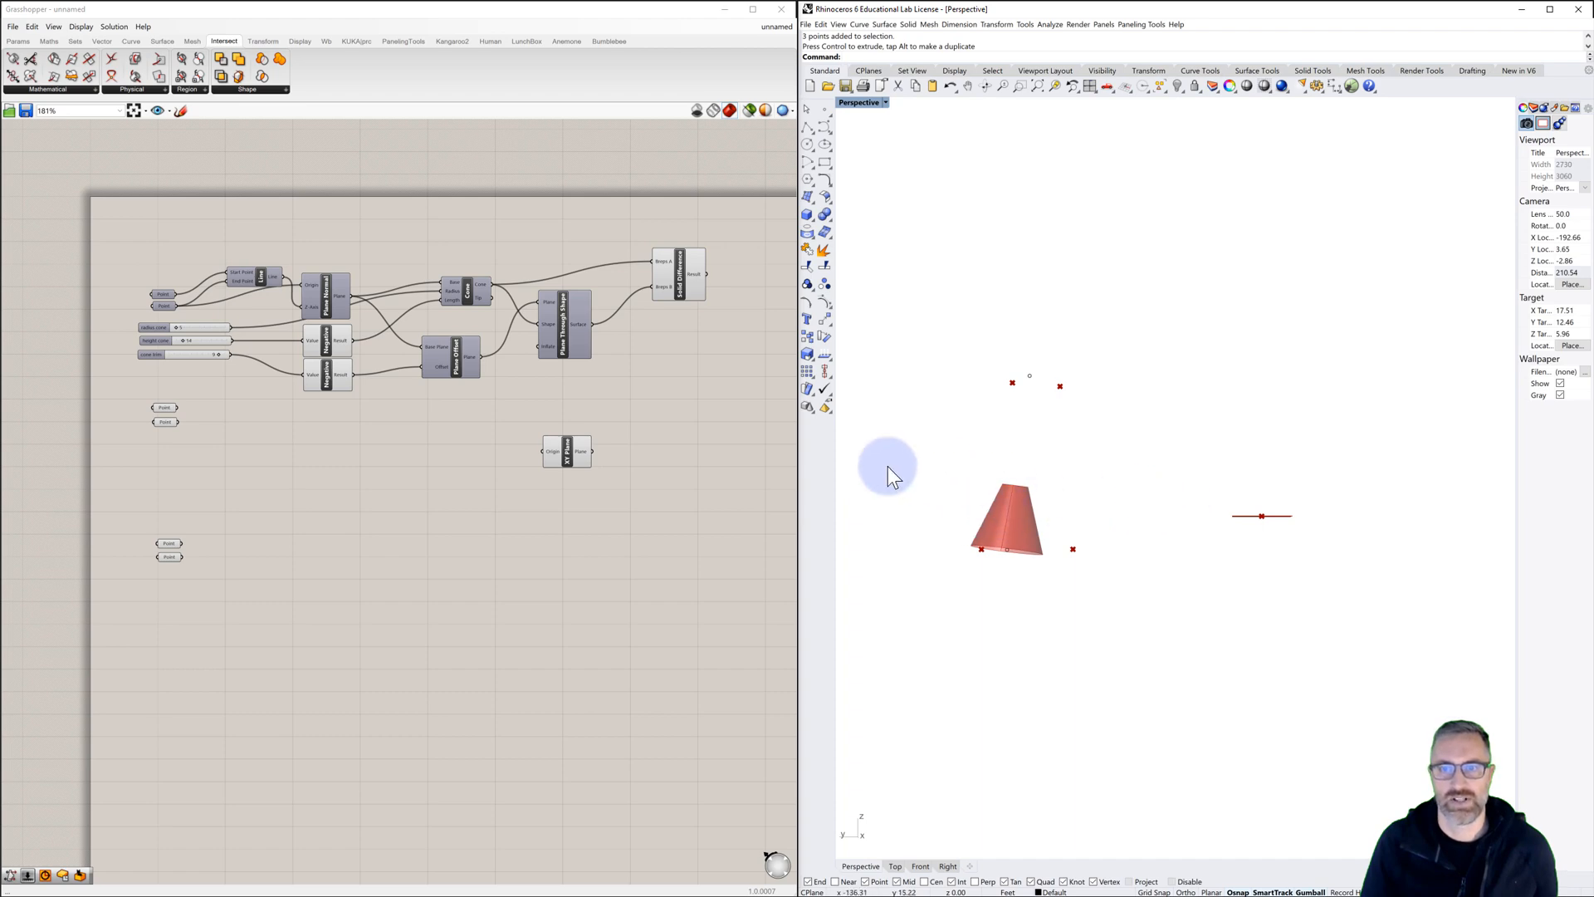
{"action": "scroll", "coordinate": [196, 342], "scroll_direction": "up", "scroll_amount": 1}
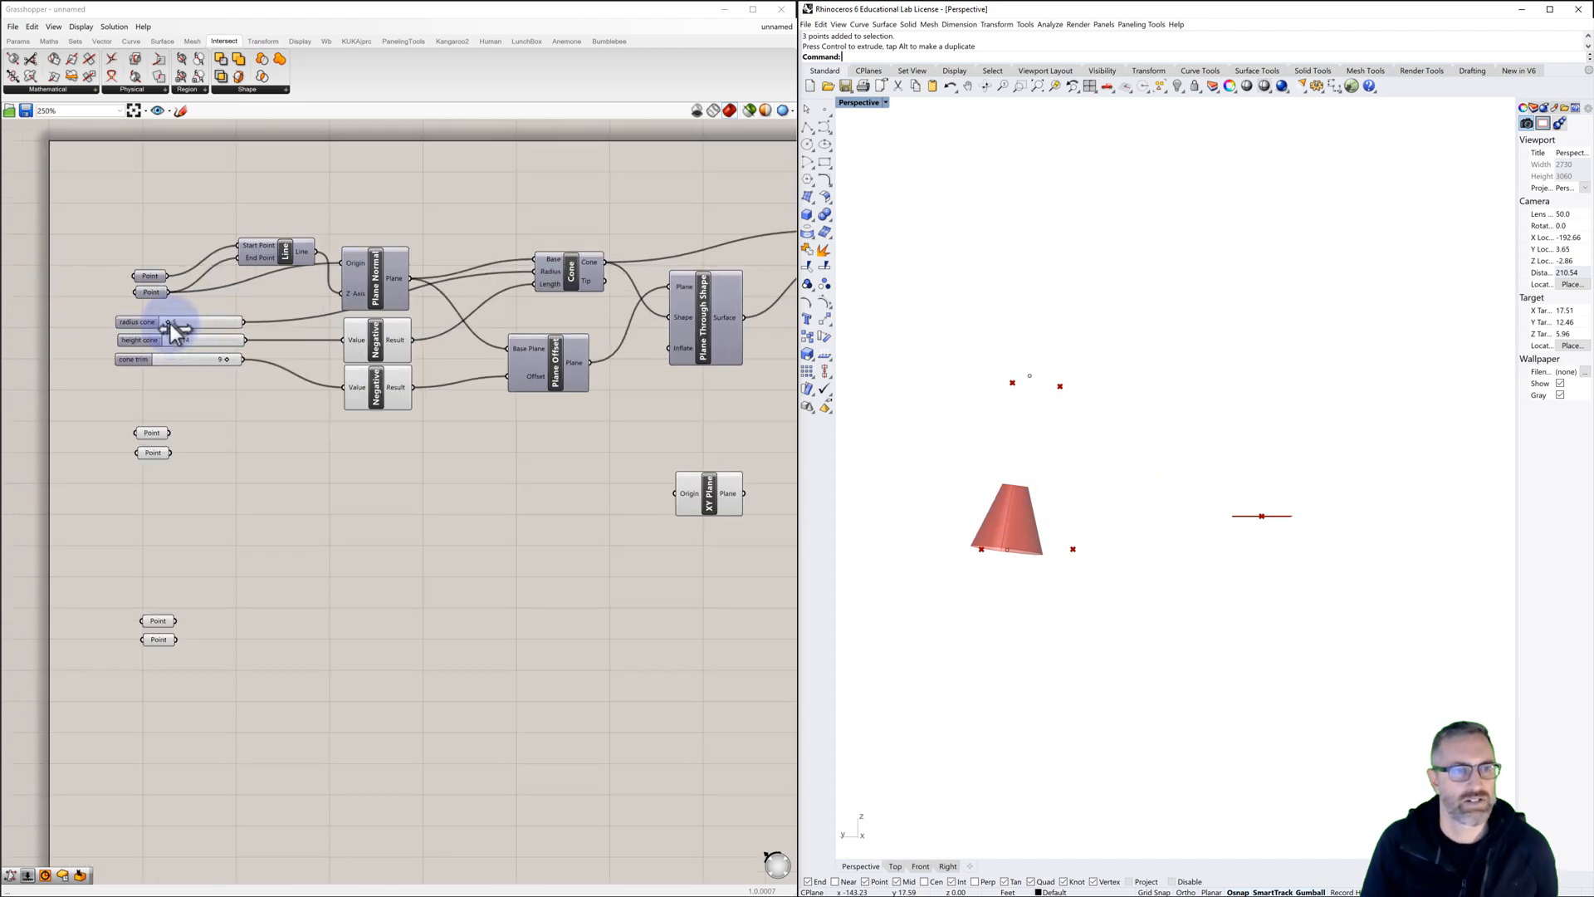
{"action": "left_click_drag", "start_coordinate": [169, 323], "coordinate": [229, 361]}
Step: Raise the maximum of the cone trim slider to 25
{"action": "double_click", "coordinate": [142, 358]}
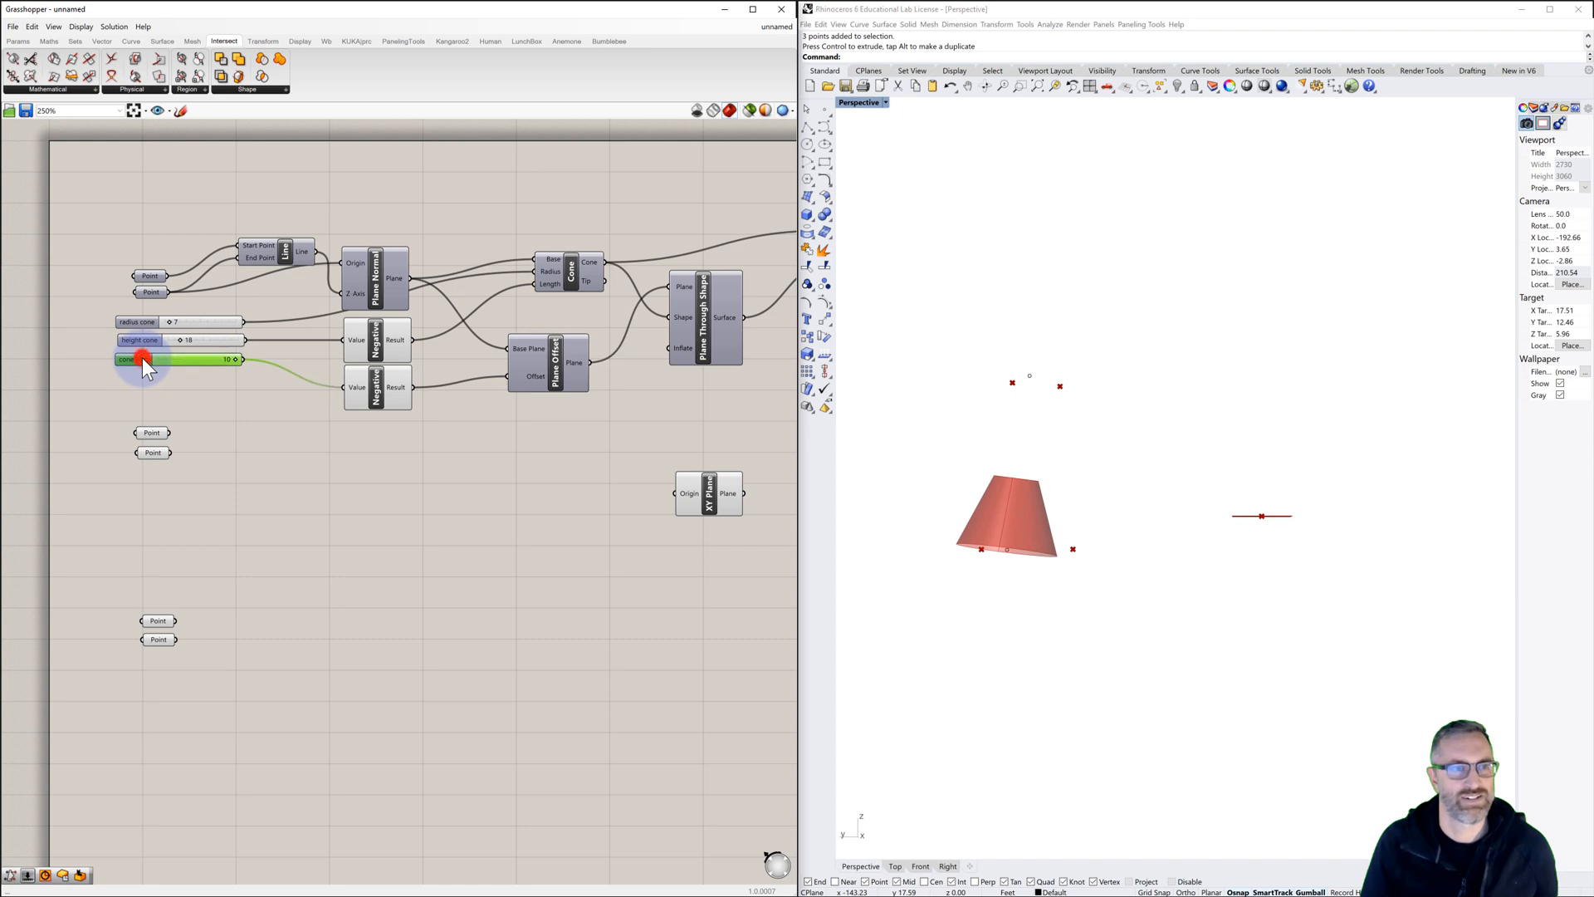
{"action": "double_click", "coordinate": [221, 392]}
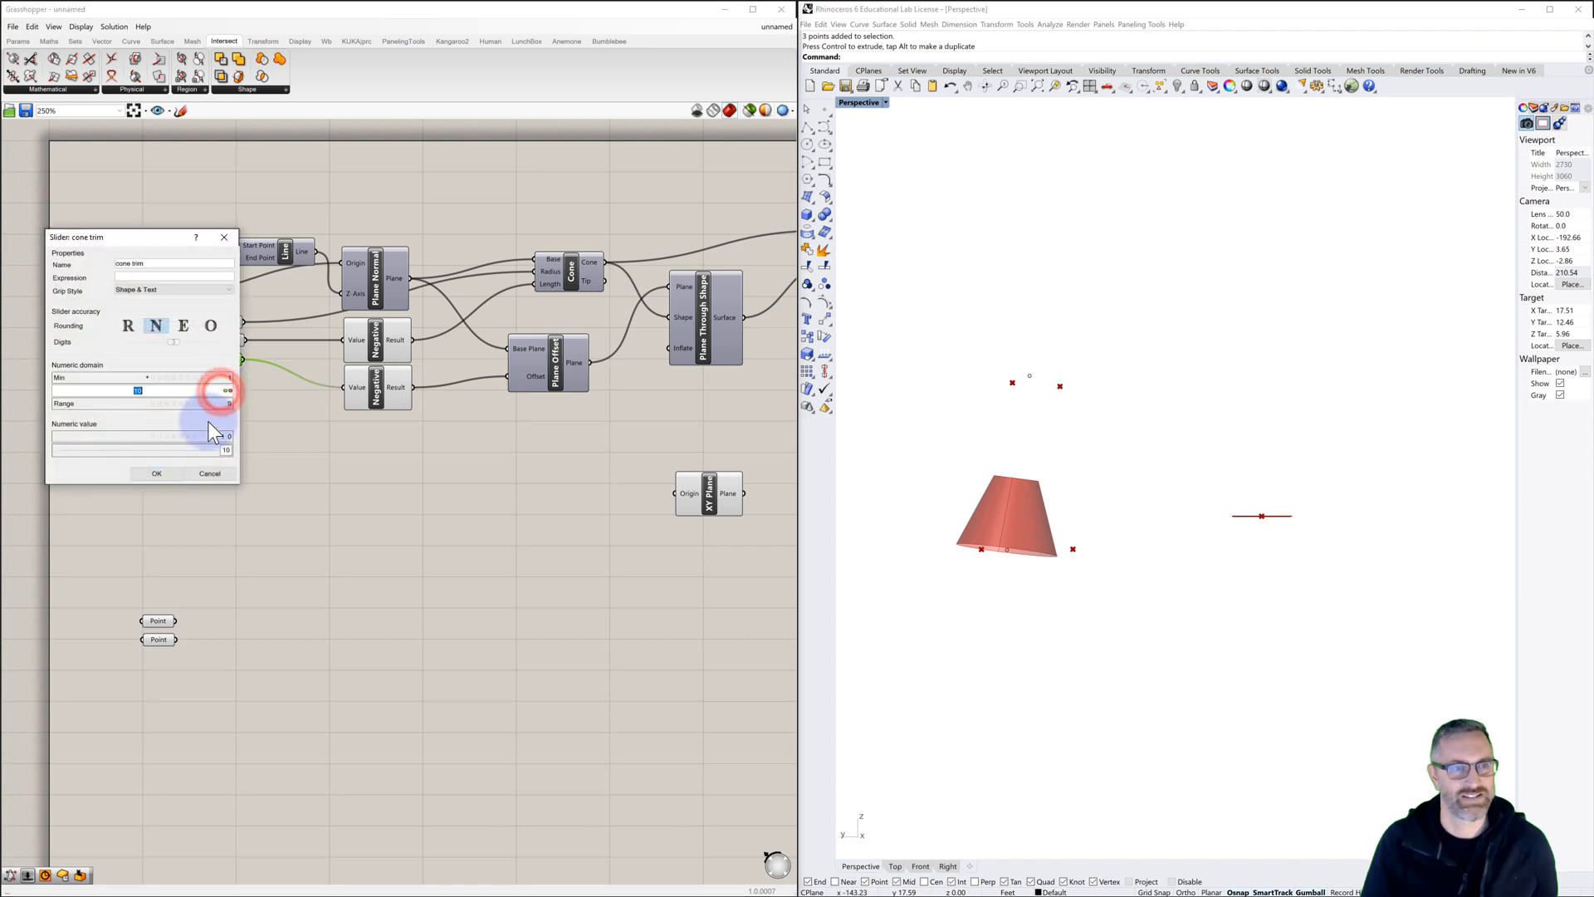
{"action": "type", "text": "25"}
{"action": "left_click", "coordinate": [164, 473]}
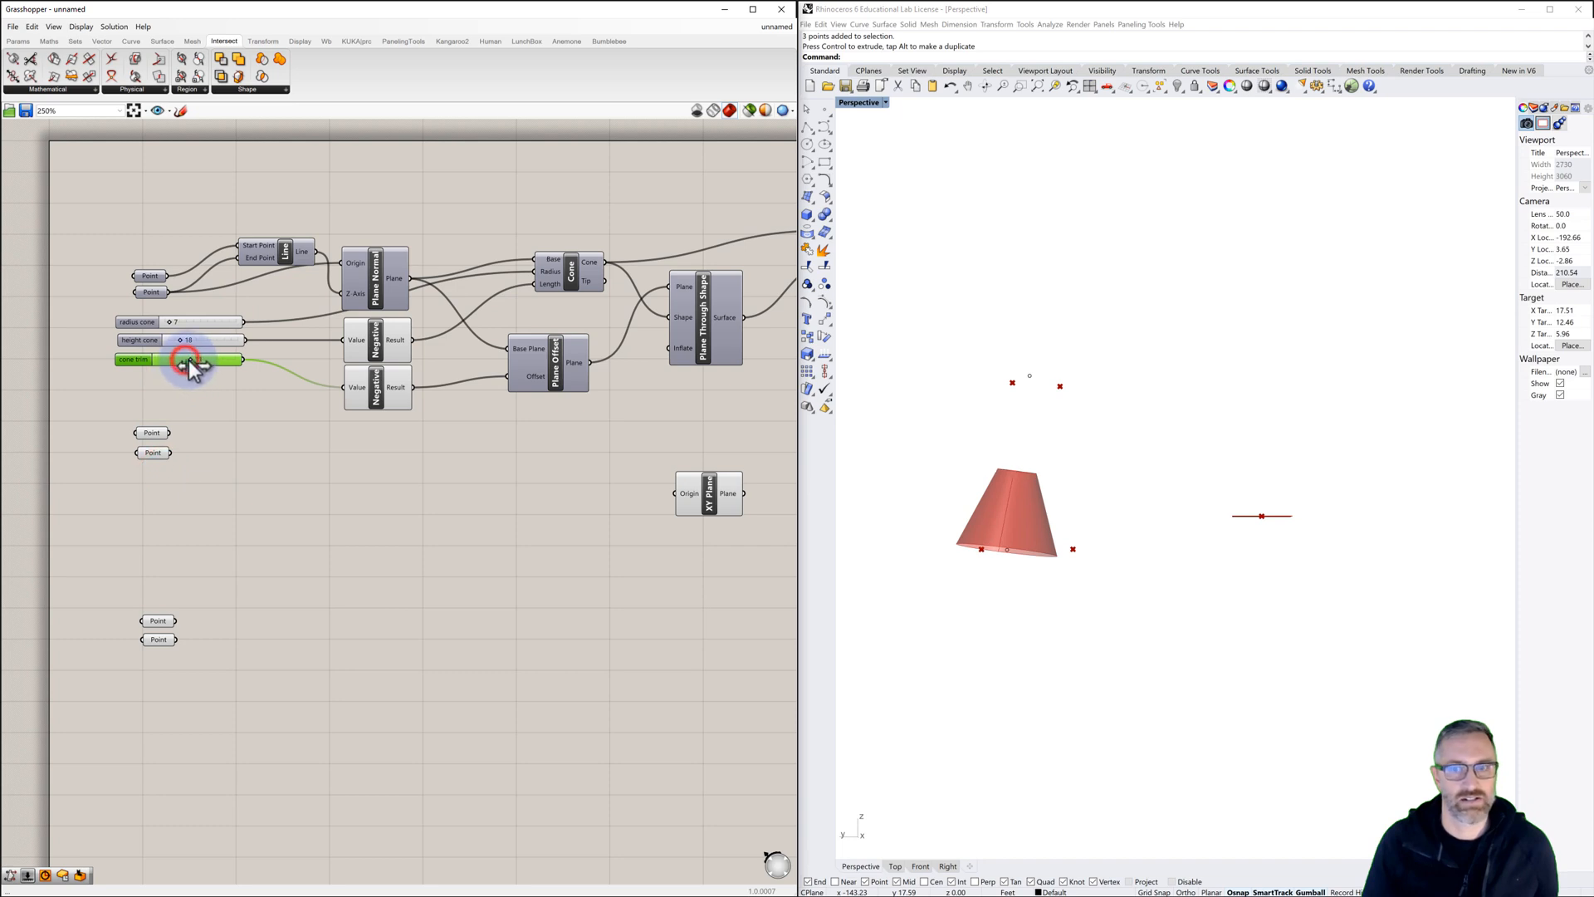
Step: Readjust the first cone's proportions by setting height cone to 35 and cone trim to 22
{"action": "left_click_drag", "start_coordinate": [193, 362], "coordinate": [212, 366]}
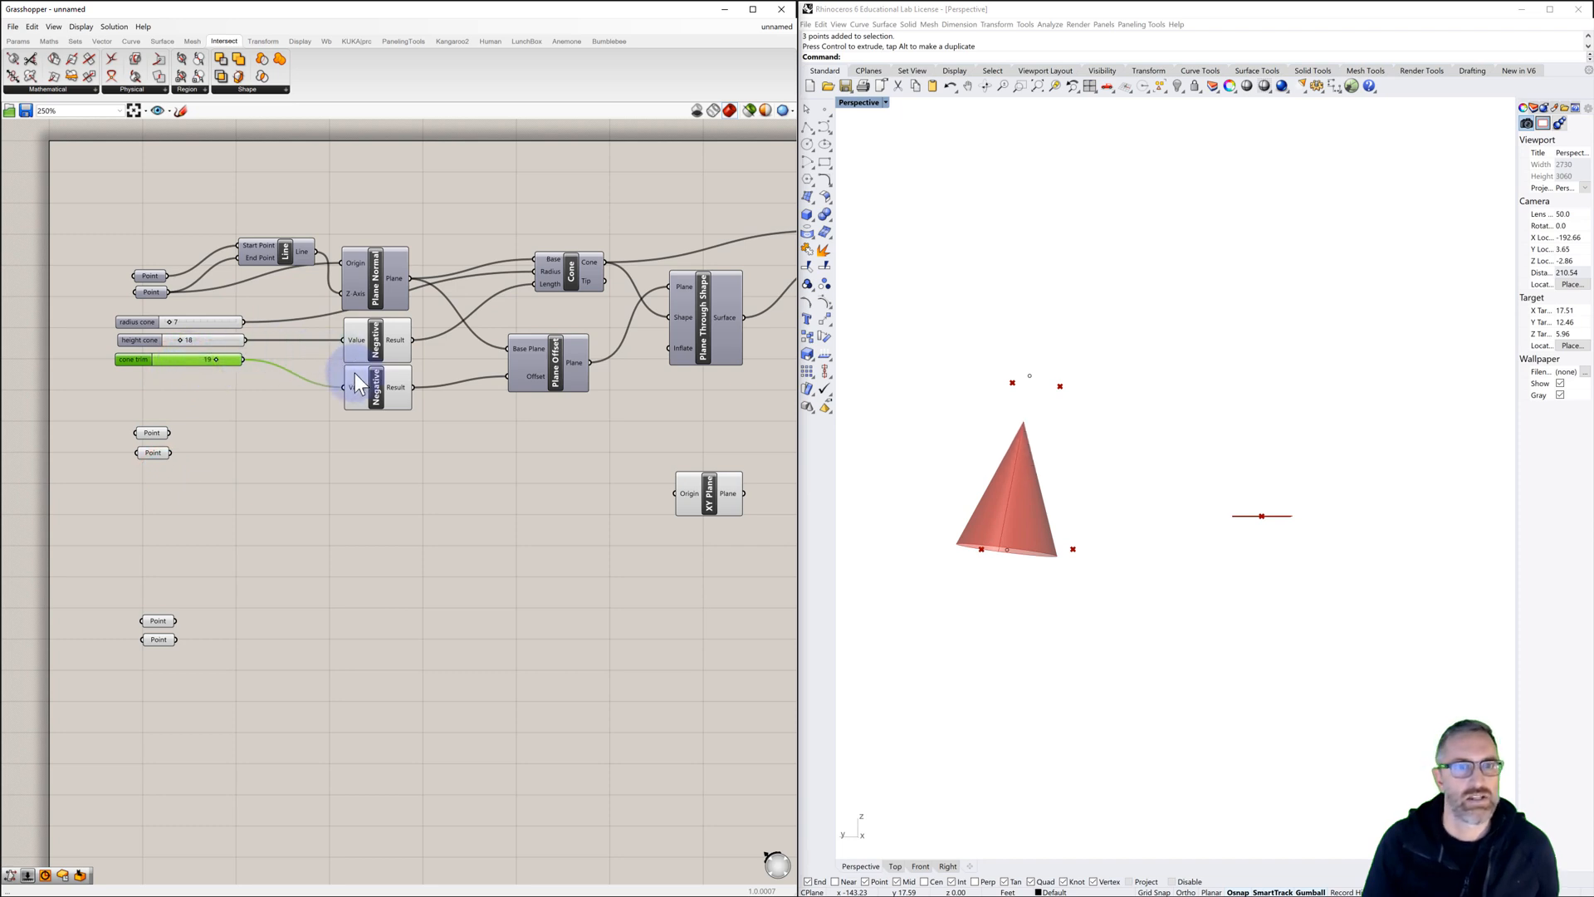
{"action": "scroll", "coordinate": [410, 438], "scroll_direction": "down", "scroll_amount": 2}
{"action": "right_click_drag", "start_coordinate": [446, 440], "coordinate": [382, 430]}
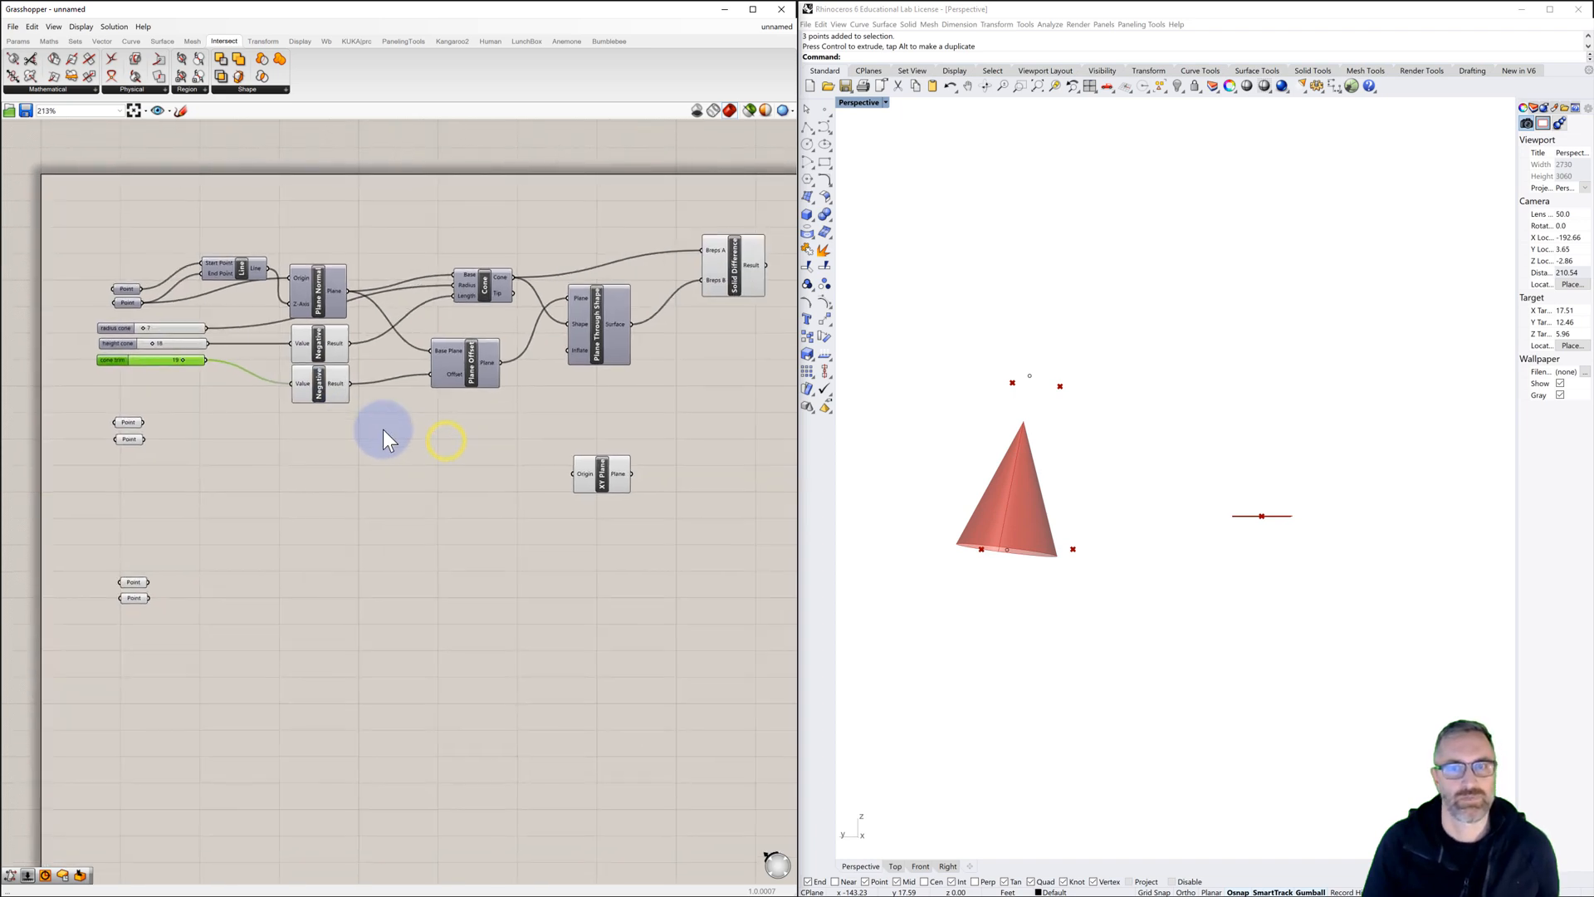
{"action": "scroll", "coordinate": [131, 347], "scroll_direction": "up", "scroll_amount": 1}
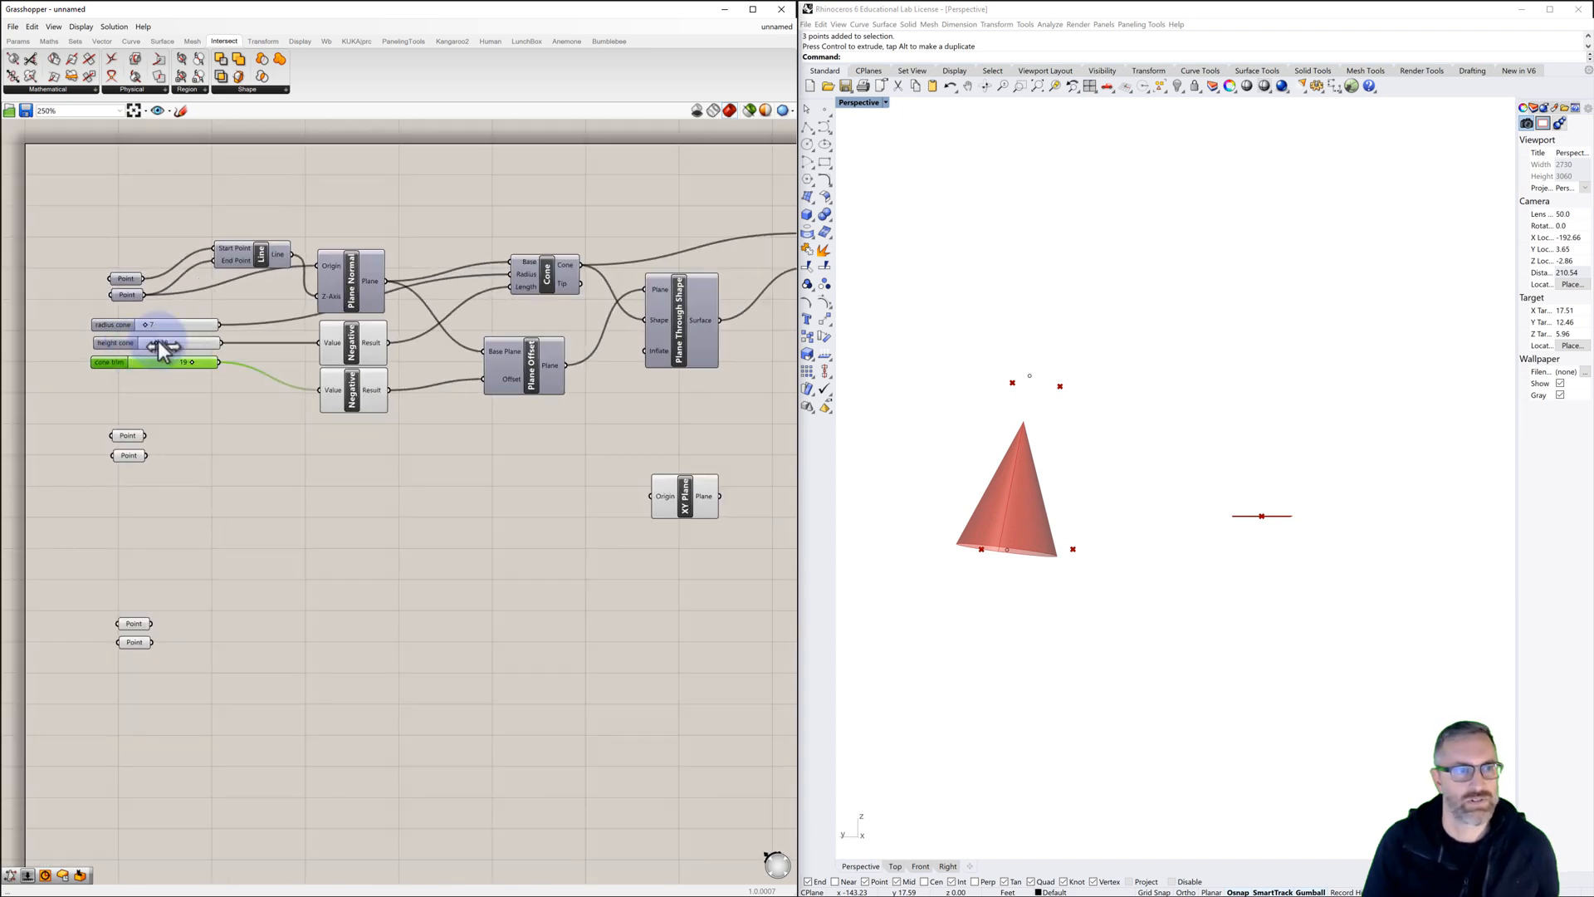
{"action": "mouse_move", "coordinate": [158, 344]}
{"action": "left_mouse_down"}
{"action": "mouse_move", "coordinate": [201, 366]}
{"action": "mouse_move", "coordinate": [161, 344]}
{"action": "mouse_move", "coordinate": [171, 330]}
{"action": "left_mouse_up"}
Step: Move the two unconnected Point pairs further down the canvas and the XY Plane component to below and right of the Solid Difference
{"action": "left_click", "coordinate": [261, 445]}
{"action": "left_click_drag", "start_coordinate": [212, 406], "coordinate": [125, 713]}
{"action": "left_click", "coordinate": [211, 645]}
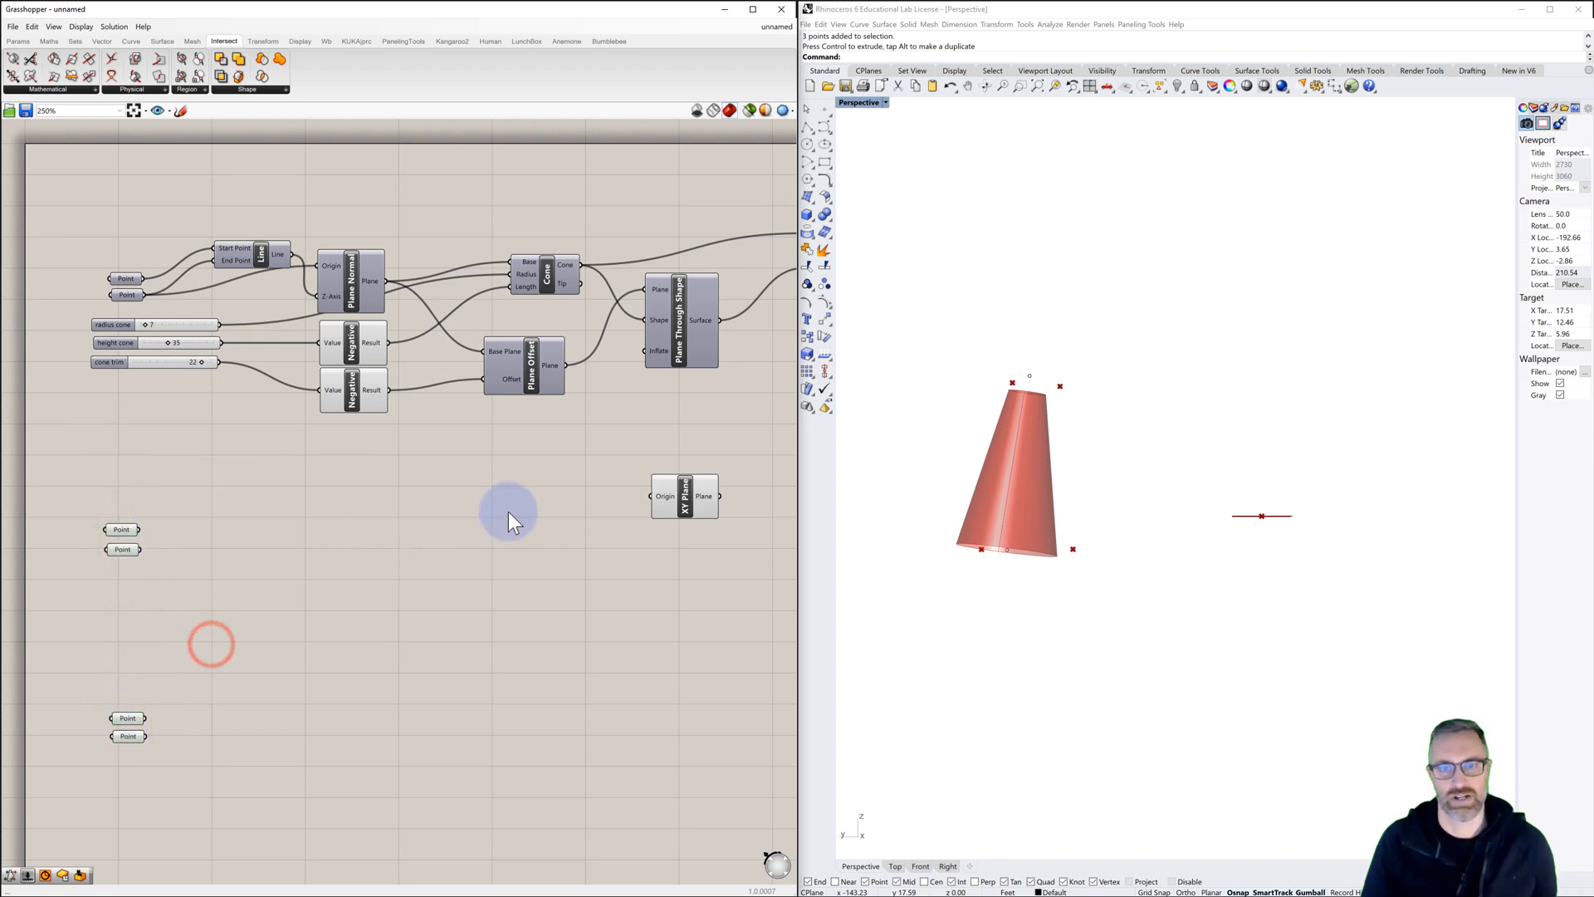
{"action": "scroll", "coordinate": [508, 511], "scroll_direction": "down", "scroll_amount": 2}
{"action": "right_click_drag", "start_coordinate": [494, 516], "coordinate": [415, 500]}
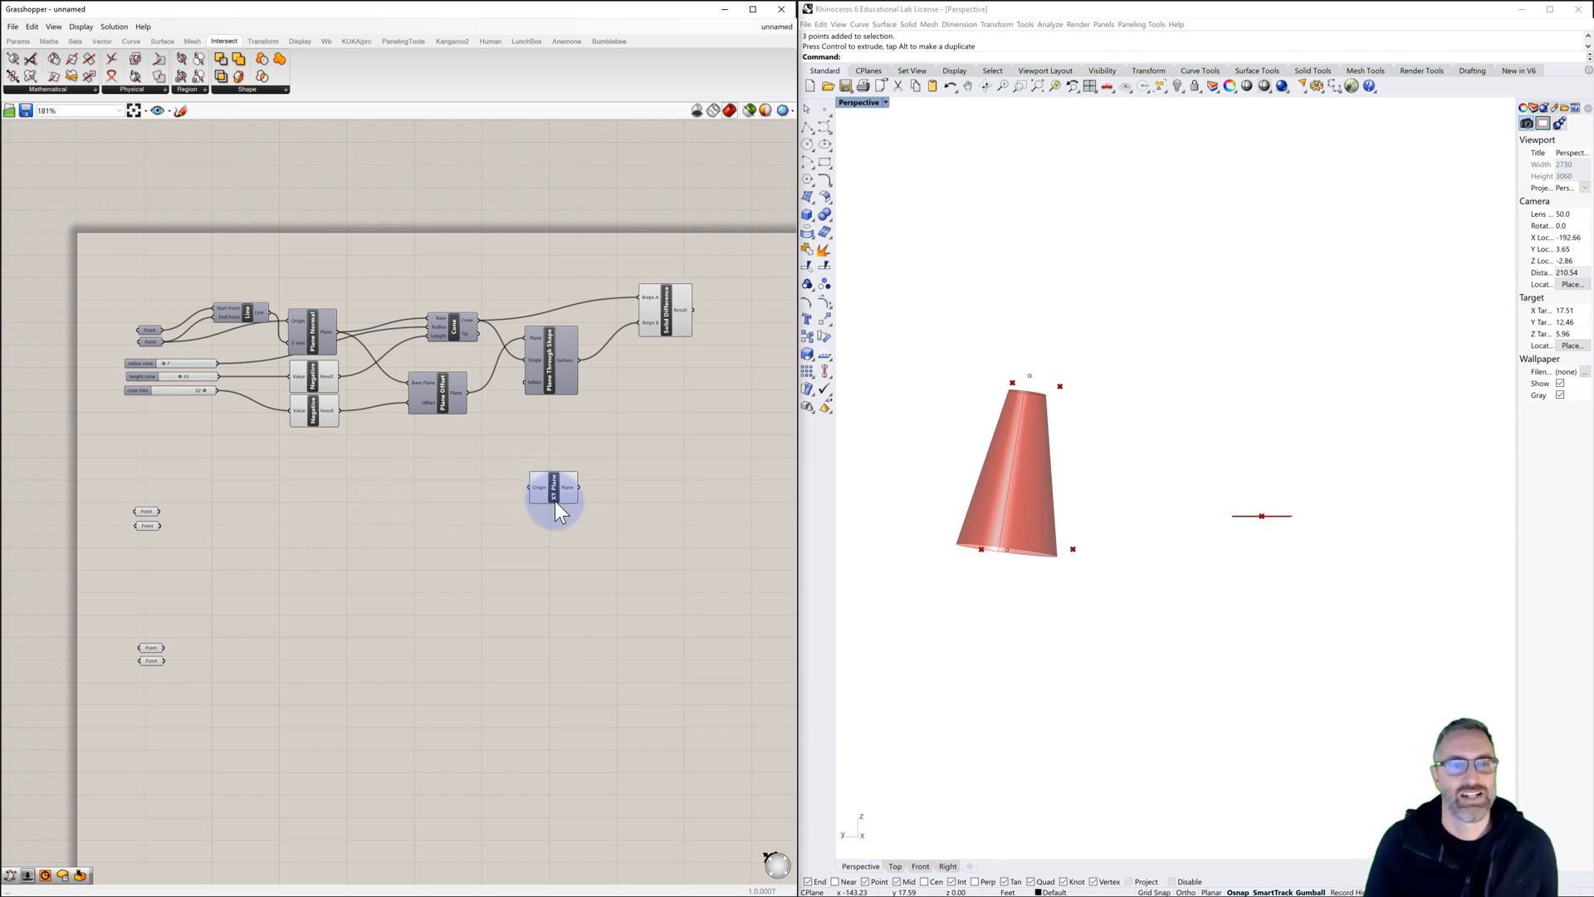
{"action": "left_click_drag", "start_coordinate": [554, 501], "coordinate": [774, 440]}
{"action": "scroll", "coordinate": [585, 470], "scroll_direction": "down", "scroll_amount": 2}
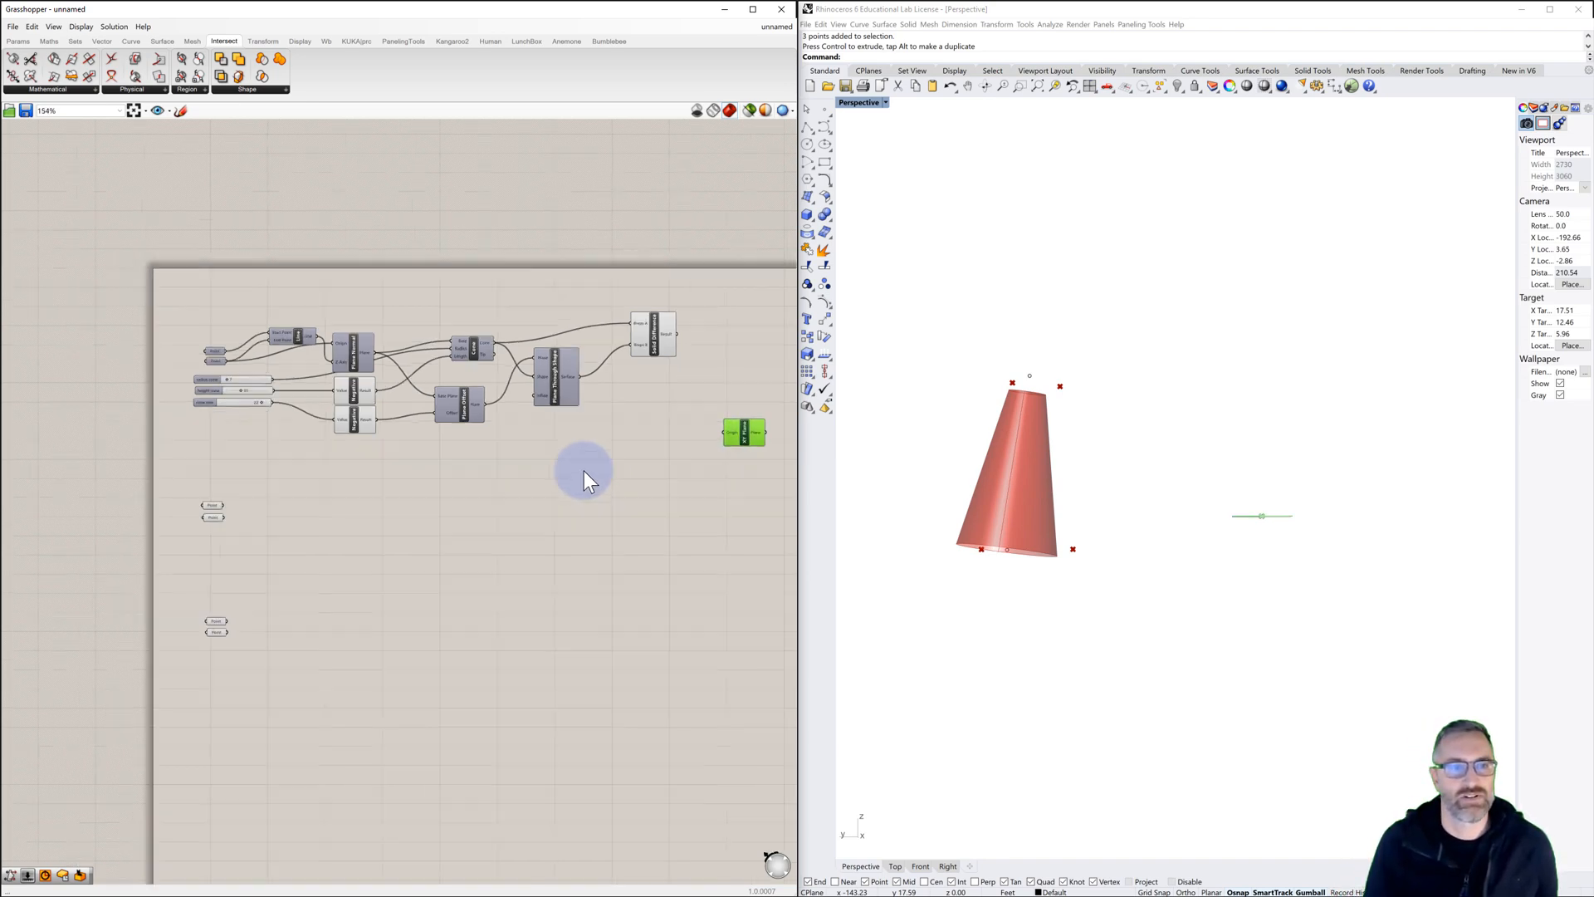
{"action": "right_click_drag", "start_coordinate": [581, 472], "coordinate": [517, 432]}
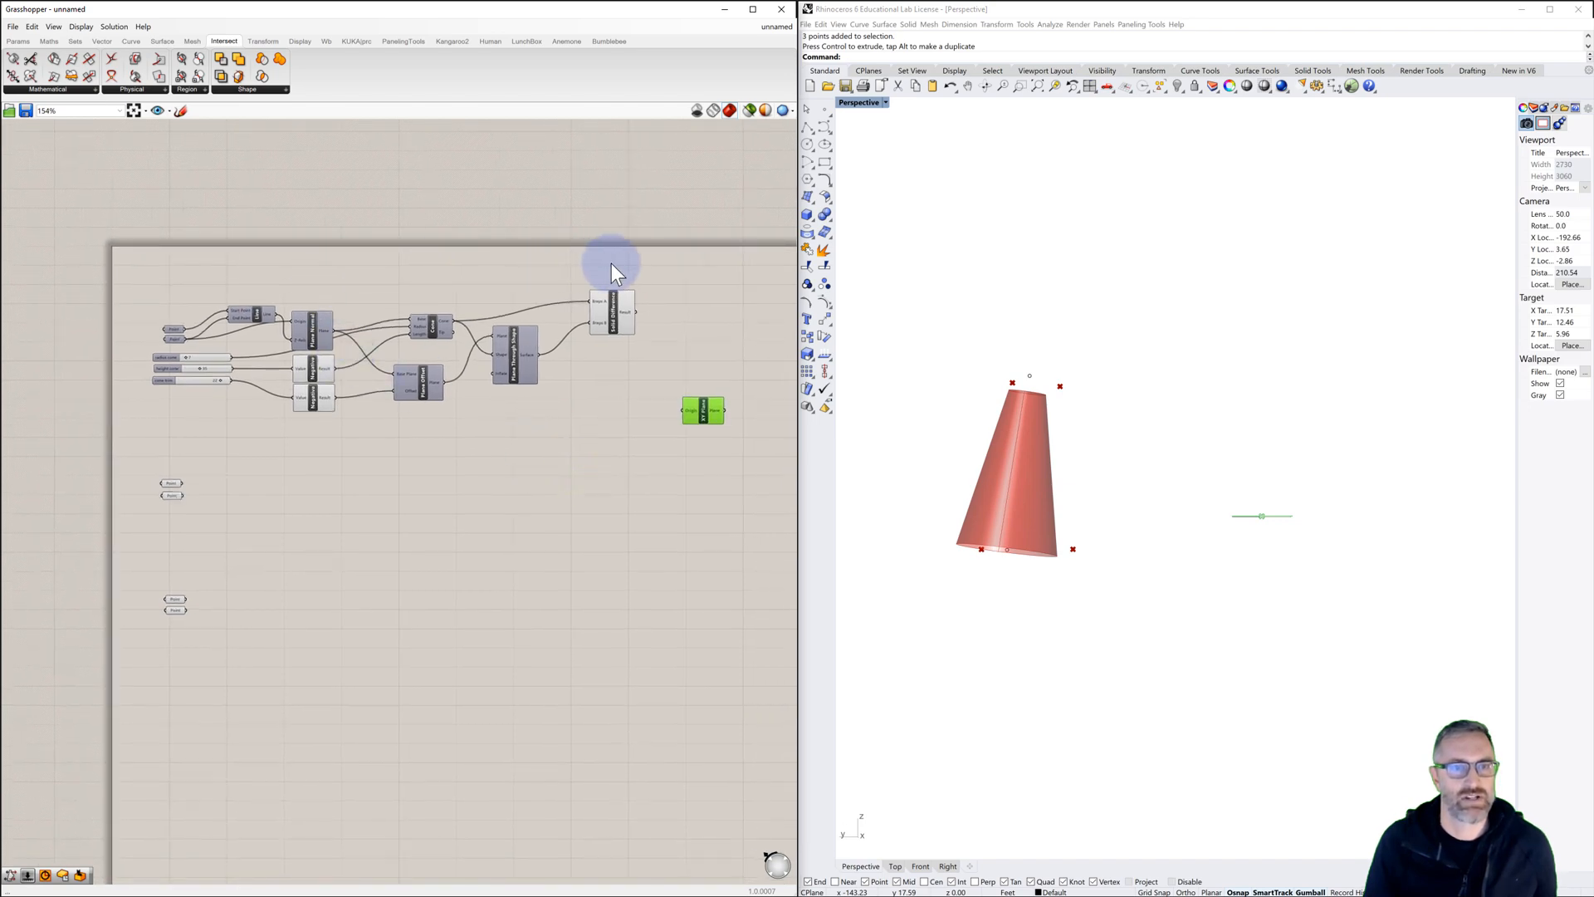
Step: Duplicate the complete cone definition, sliders included but without its Point parameters, twice below the original
{"action": "left_click_drag", "start_coordinate": [665, 260], "coordinate": [200, 423]}
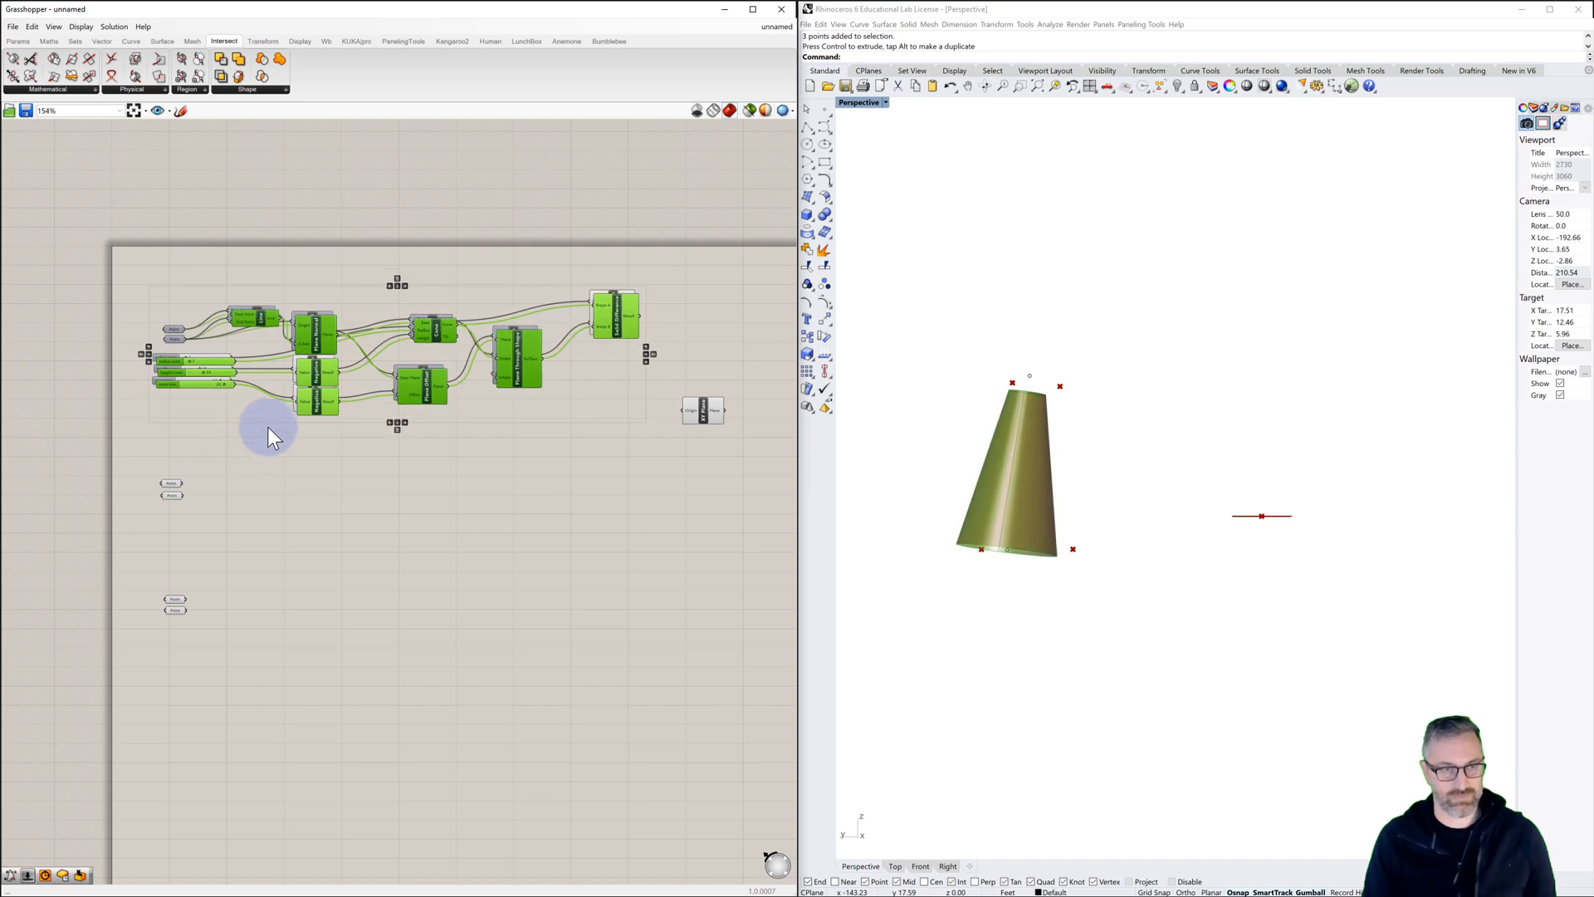
{"action": "mouse_move", "coordinate": [316, 375]}
{"action": "left_mouse_down", "text": "alt"}
{"action": "mouse_move", "coordinate": [336, 480]}
{"action": "mouse_move", "coordinate": [310, 541]}
{"action": "mouse_move", "coordinate": [324, 404]}
{"action": "left_mouse_up", "text": "alt"}
{"action": "left_click_drag", "start_coordinate": [340, 555], "coordinate": [326, 729]}
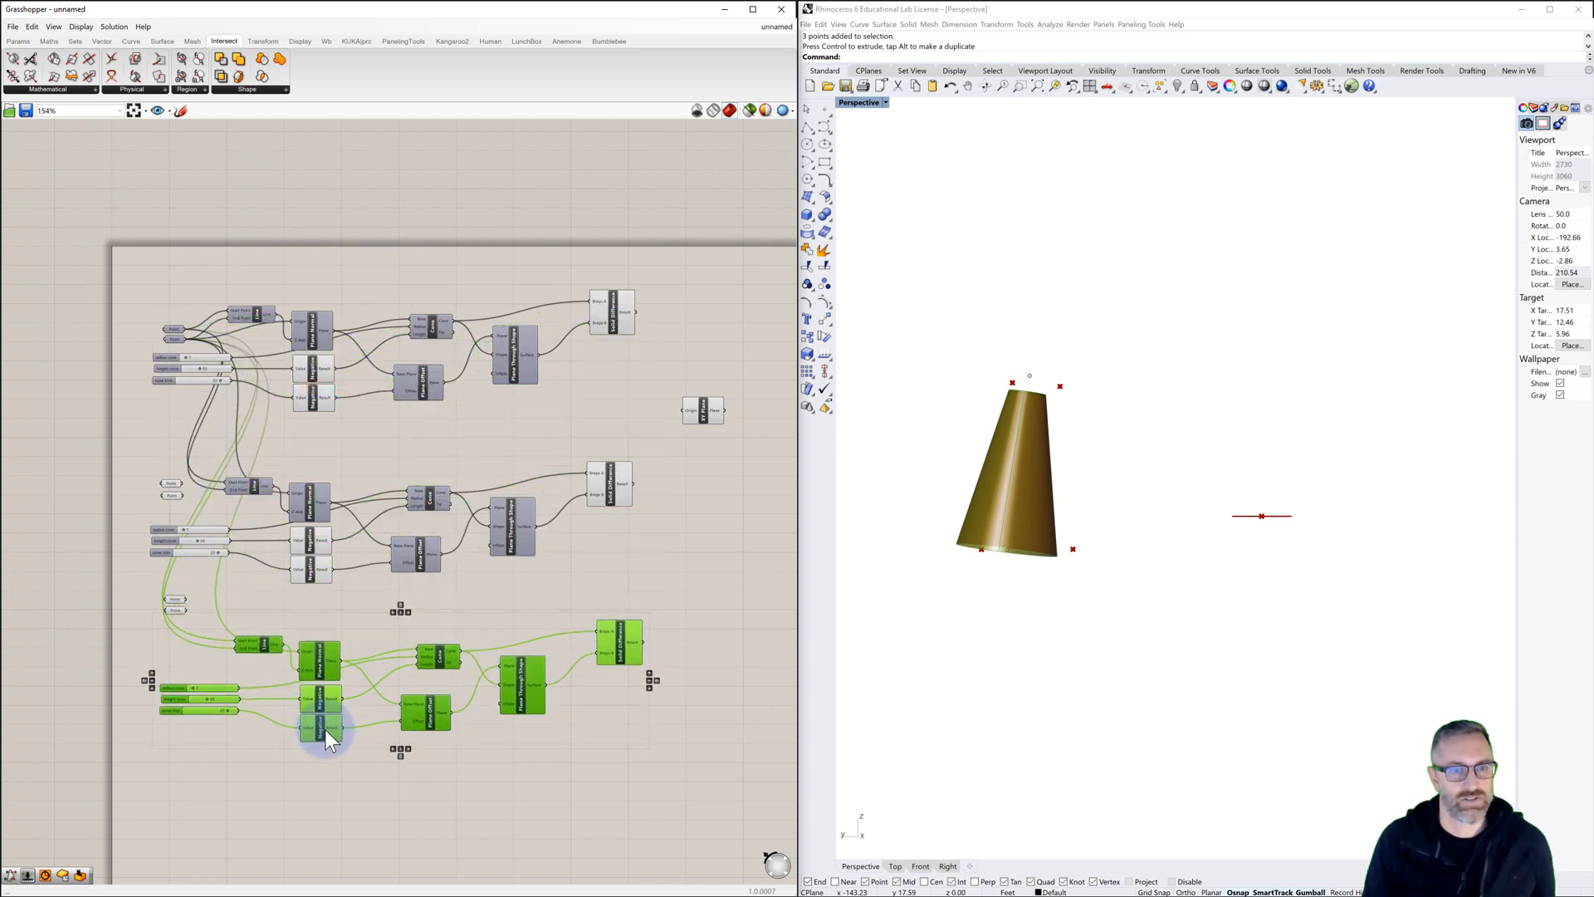
Step: Wire the middle pair of Point parameters to the Start Point and End Point of the first copy's Line component
{"action": "left_click", "coordinate": [296, 601]}
{"action": "scroll", "coordinate": [169, 484], "scroll_direction": "up", "scroll_amount": 3}
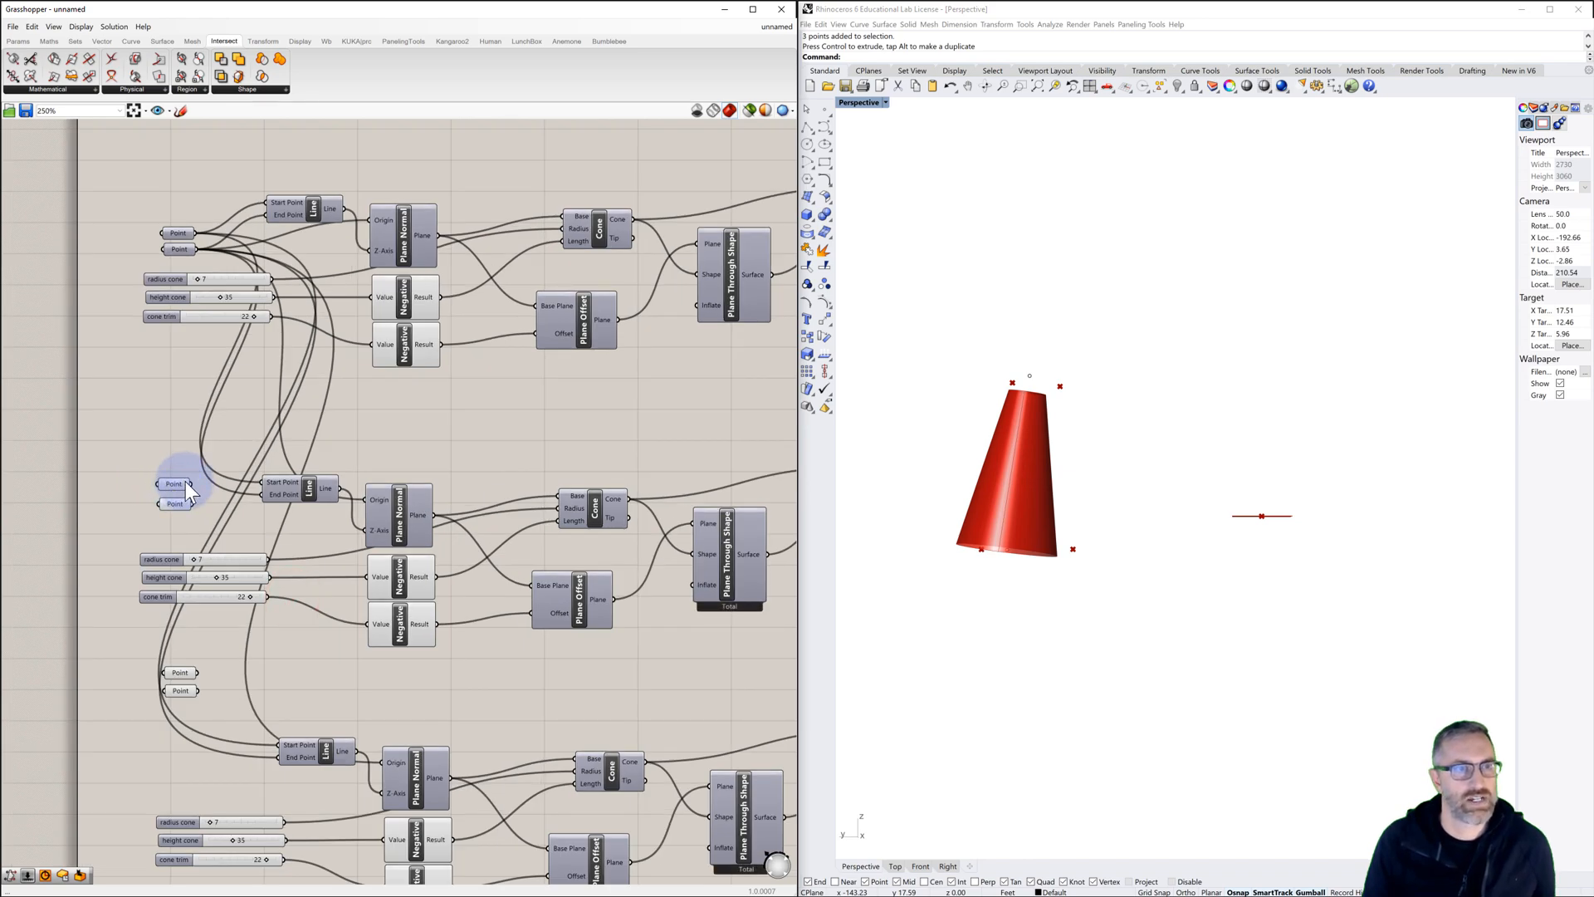
{"action": "left_click_drag", "start_coordinate": [192, 485], "coordinate": [261, 492]}
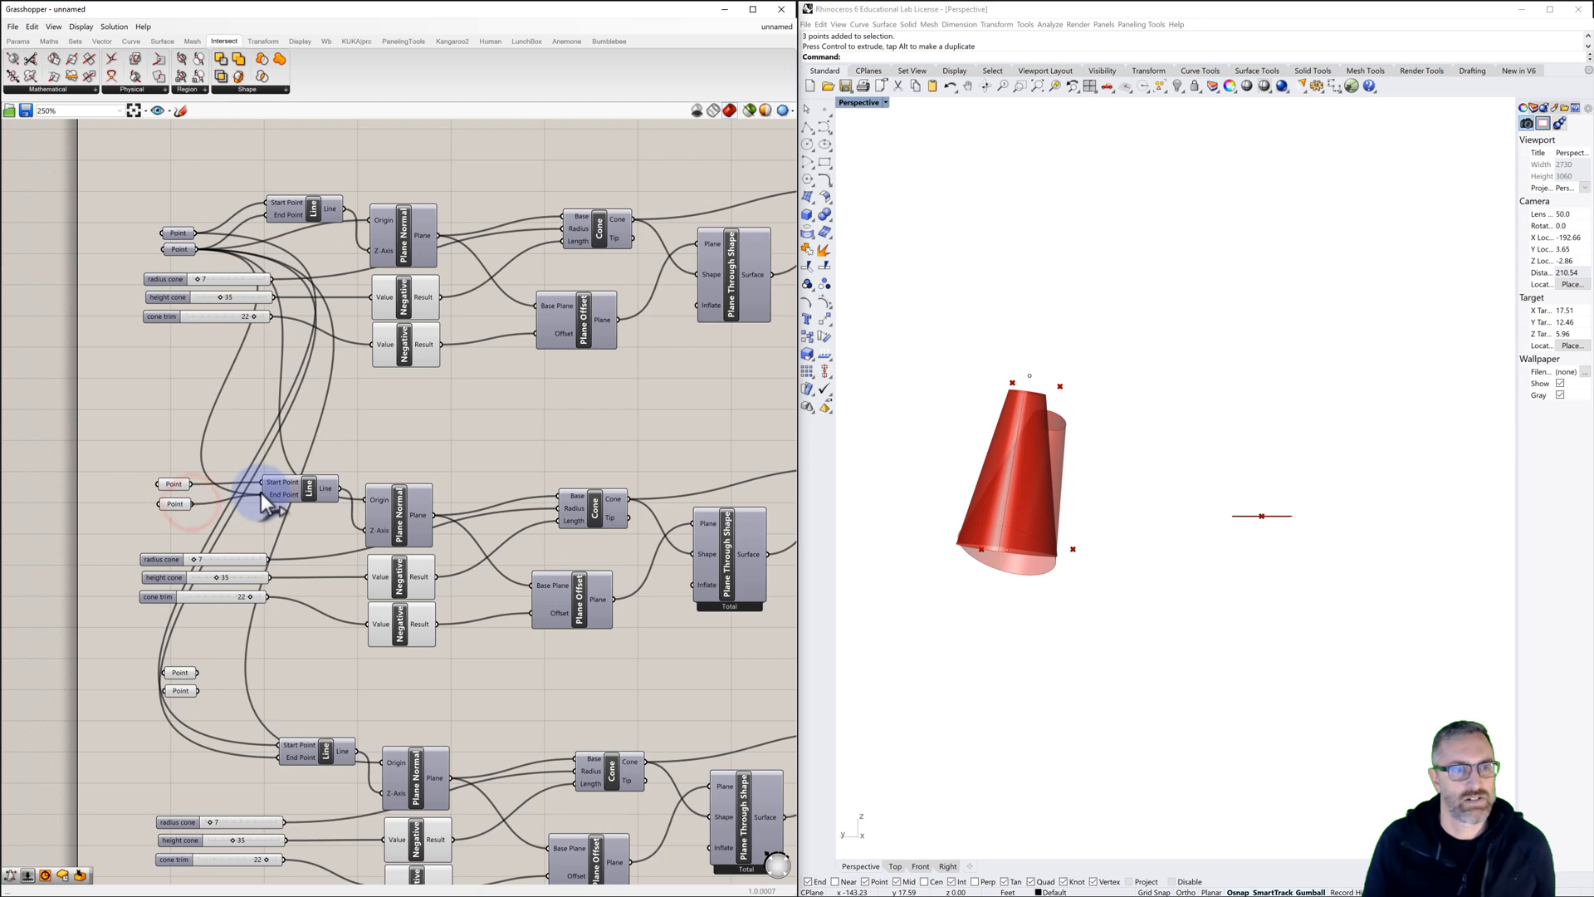
{"action": "right_click_drag", "start_coordinate": [253, 434], "coordinate": [228, 424]}
Step: Place the lowest Point pair beside the second copy, swap their order and wire them to its Line's Start Point and End Point
{"action": "scroll", "coordinate": [196, 596], "scroll_direction": "down", "scroll_amount": 3}
{"action": "right_click_drag", "start_coordinate": [199, 637], "coordinate": [221, 552]}
{"action": "scroll", "coordinate": [204, 621], "scroll_direction": "up", "scroll_amount": 3}
{"action": "left_click_drag", "start_coordinate": [210, 495], "coordinate": [161, 561]}
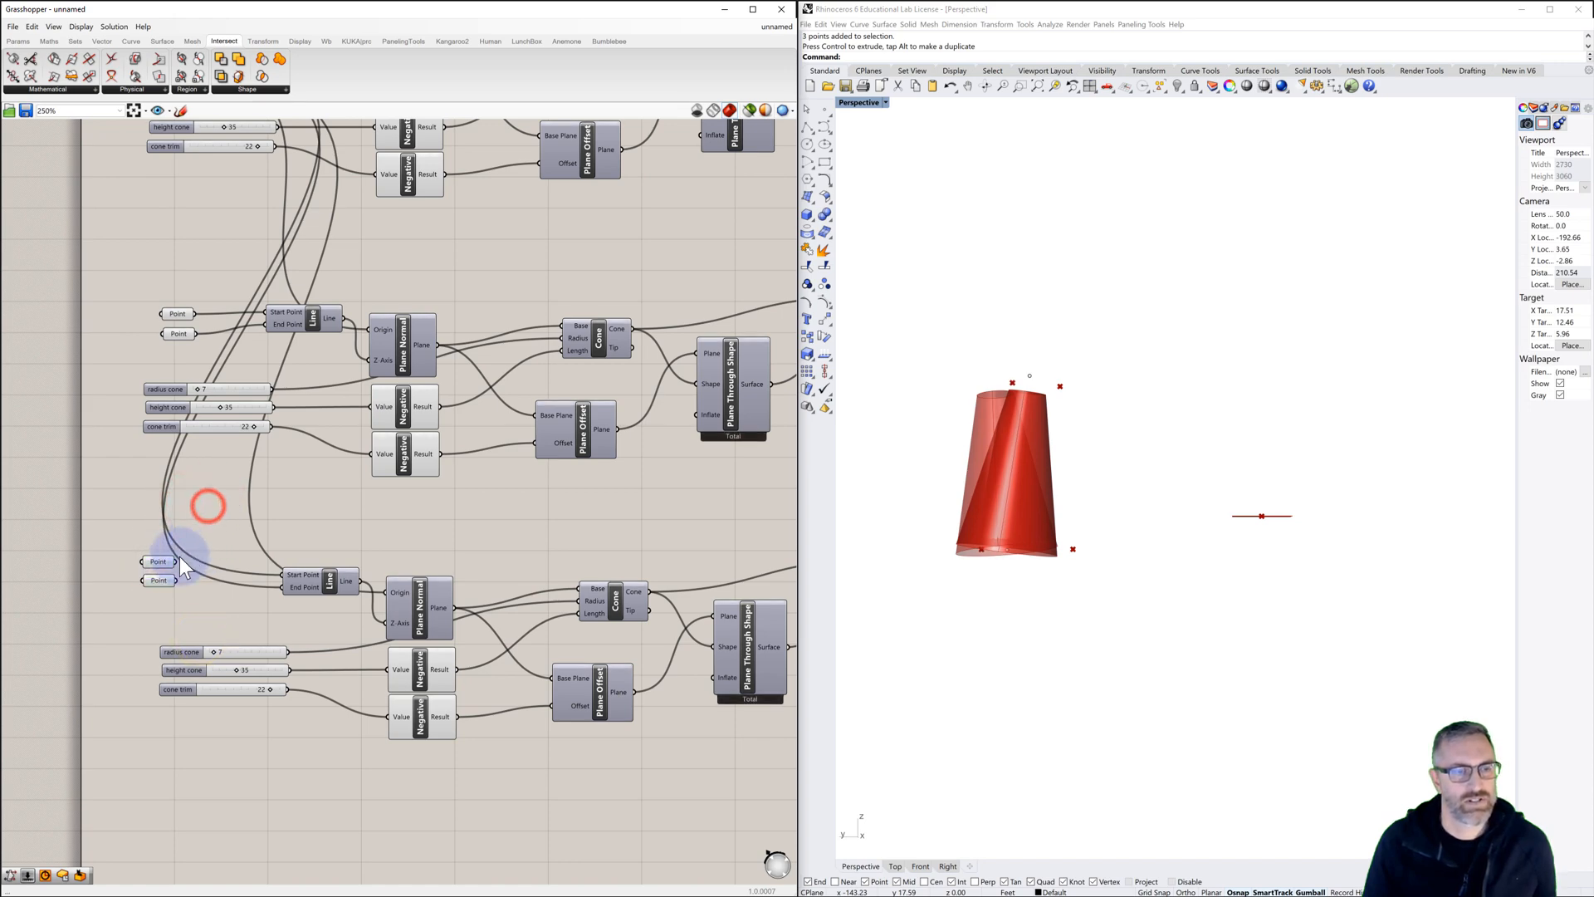
{"action": "left_click_drag", "start_coordinate": [176, 562], "coordinate": [282, 575]}
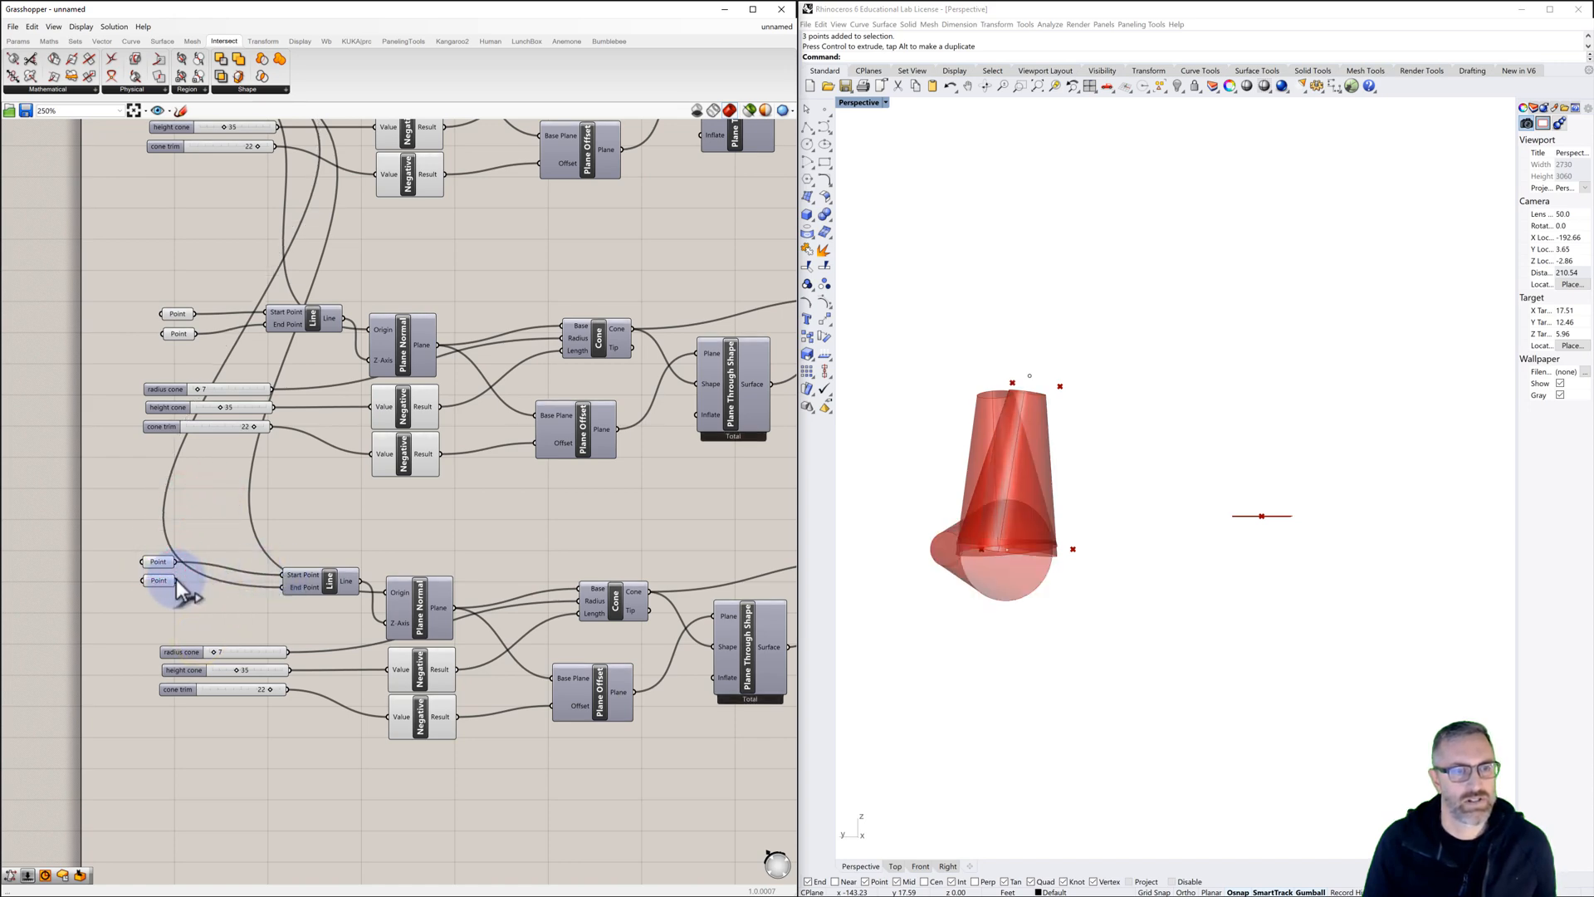
{"action": "left_click_drag", "start_coordinate": [176, 579], "coordinate": [282, 586]}
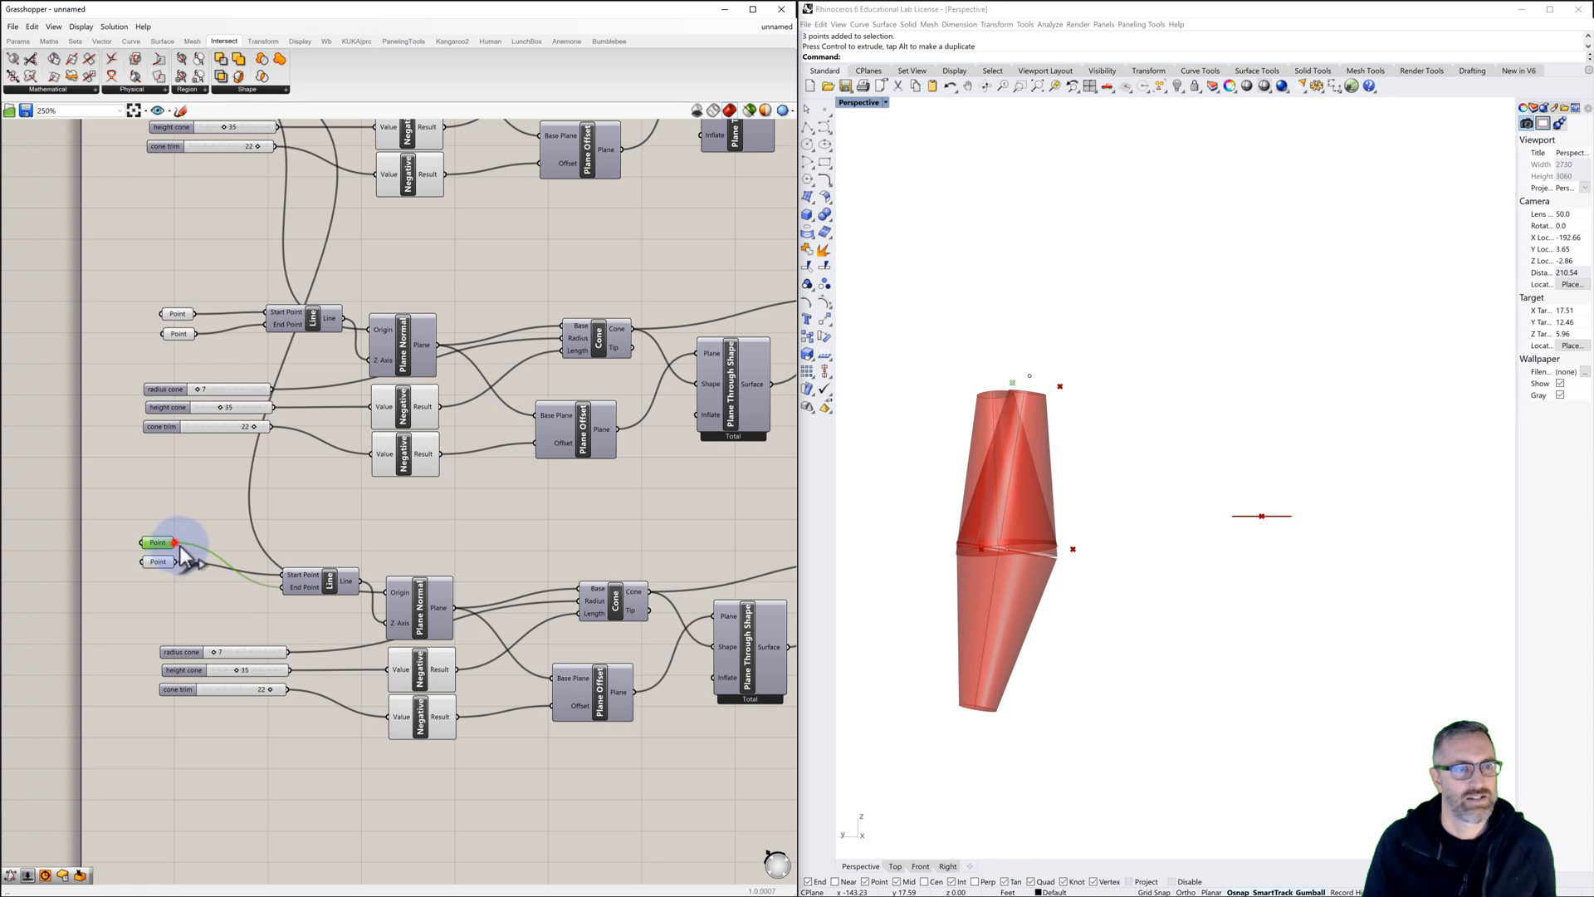
{"action": "left_click_drag", "start_coordinate": [176, 543], "coordinate": [277, 586]}
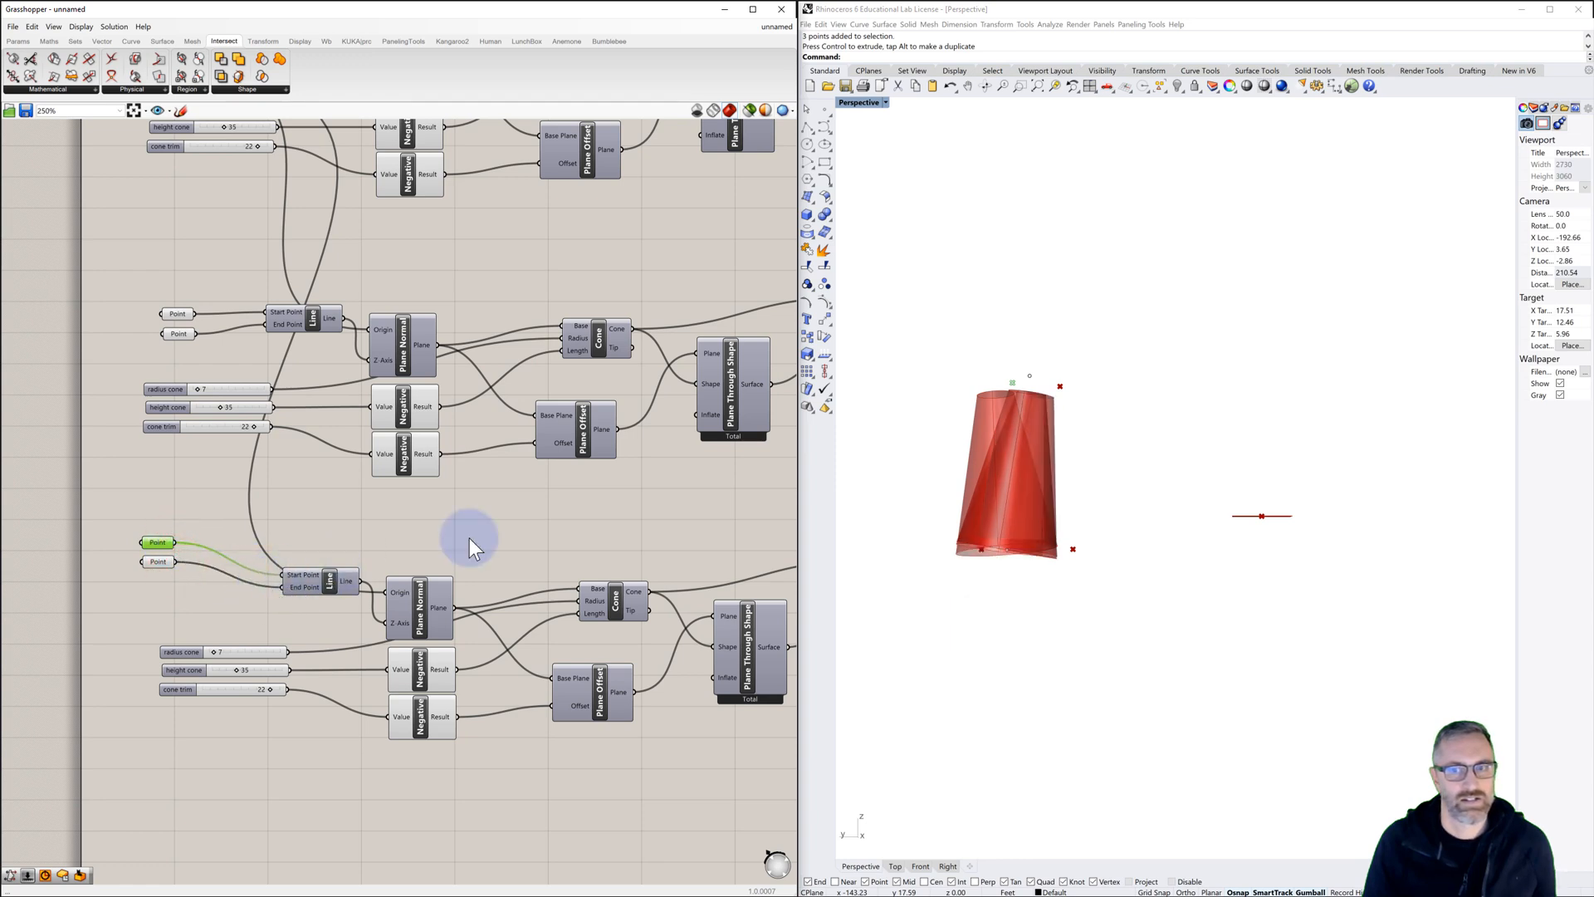
Step: Realign the second and third Point pairs to the left of their Line components
{"action": "right_click_drag", "start_coordinate": [967, 397], "coordinate": [922, 415]}
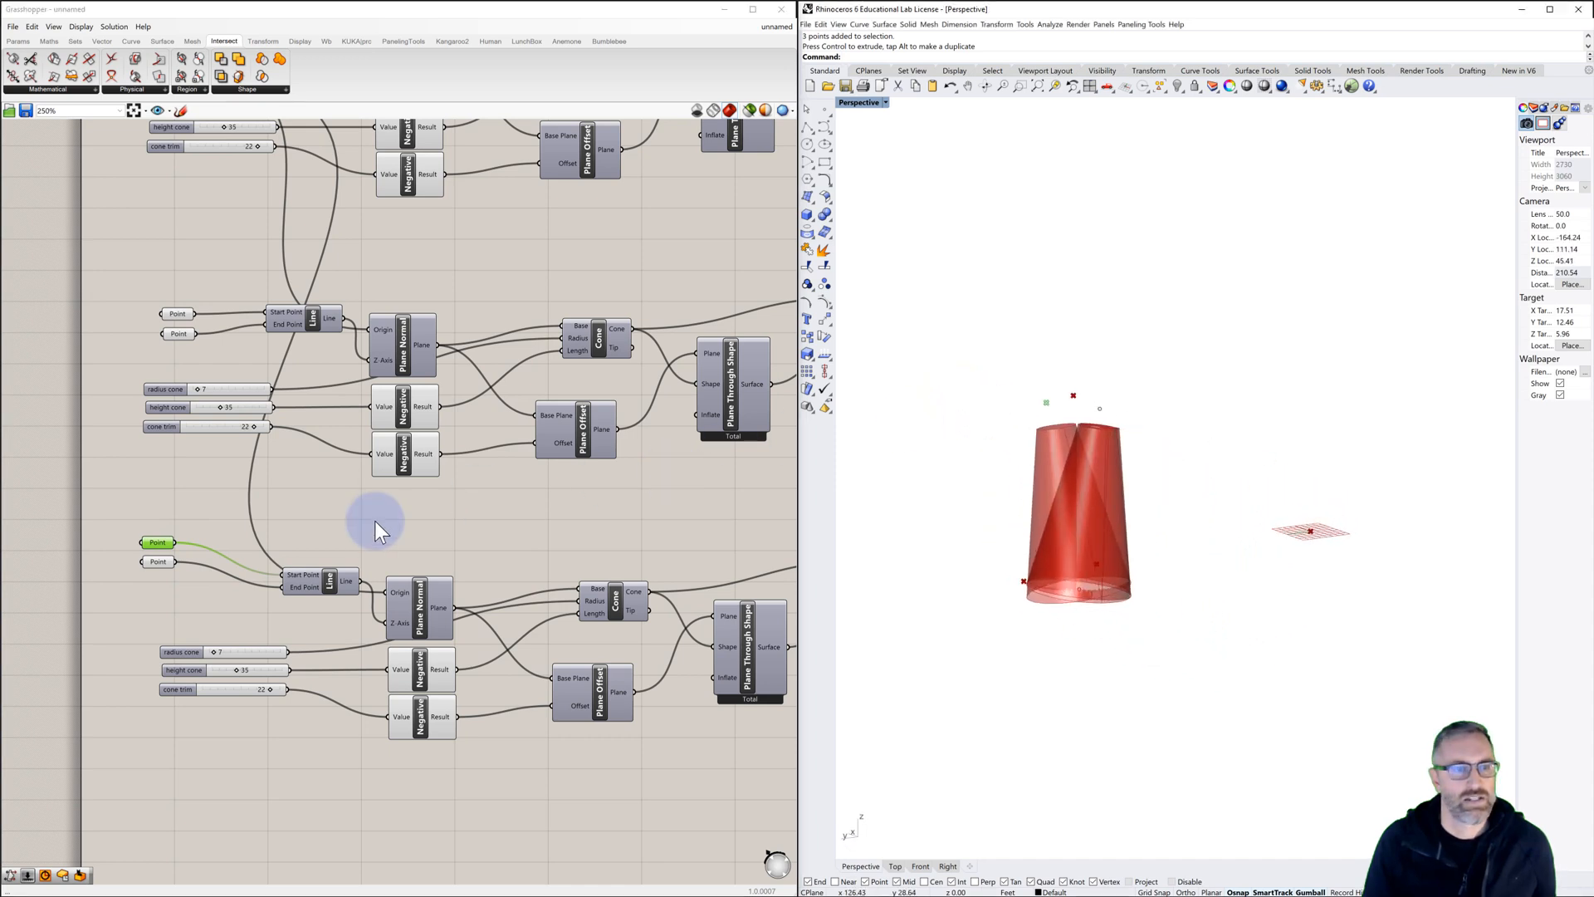
{"action": "left_click_drag", "start_coordinate": [204, 511], "coordinate": [167, 558]}
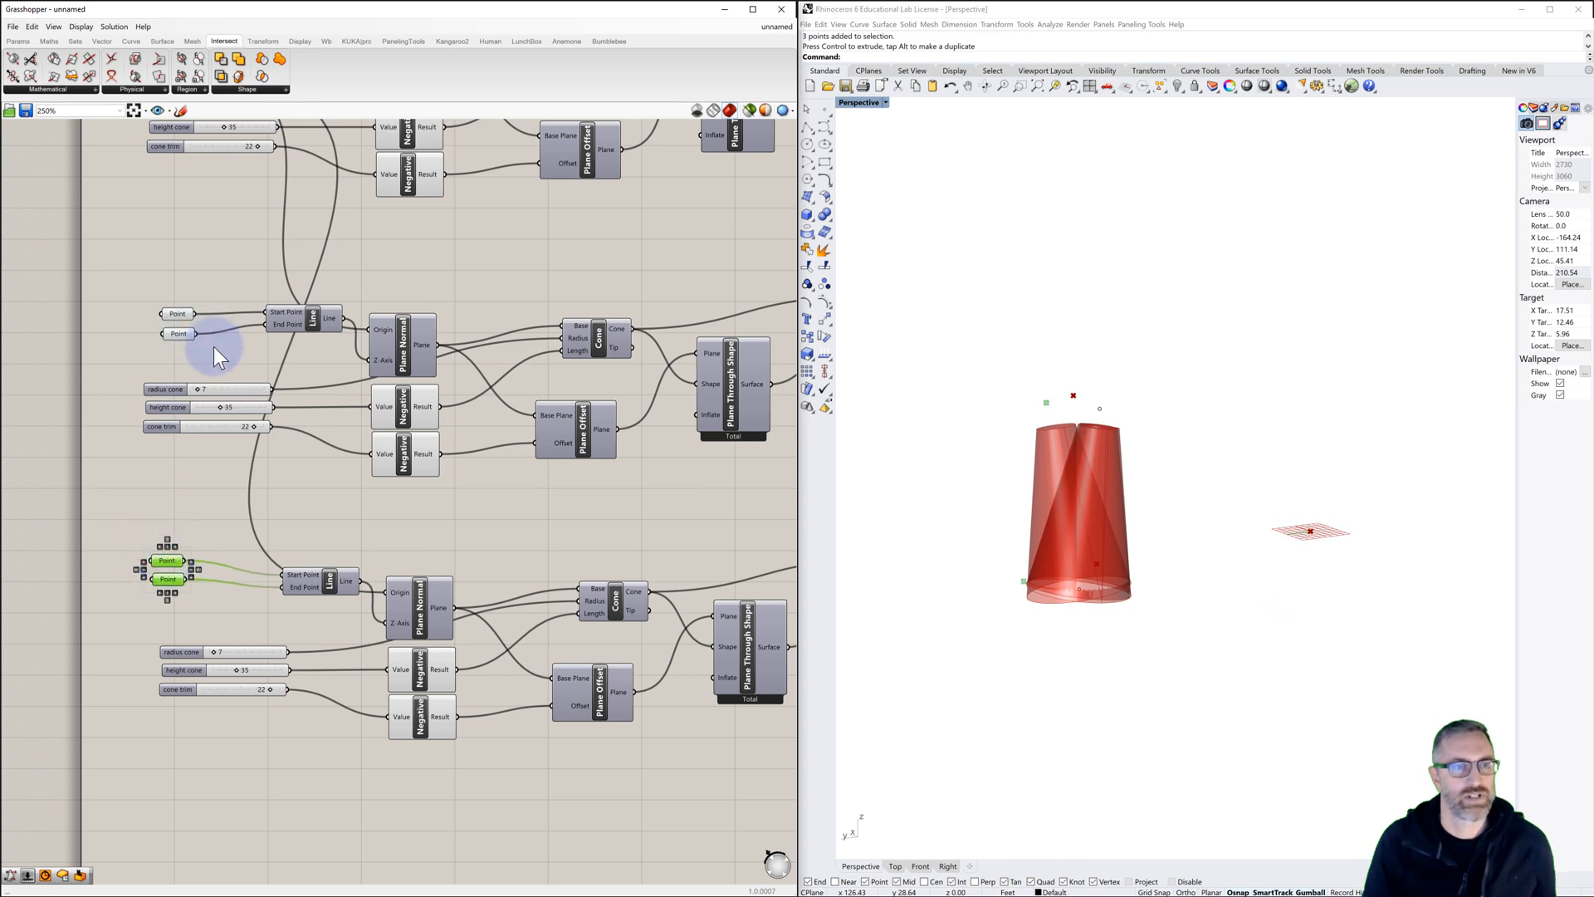
{"action": "left_click_drag", "start_coordinate": [213, 346], "coordinate": [167, 305]}
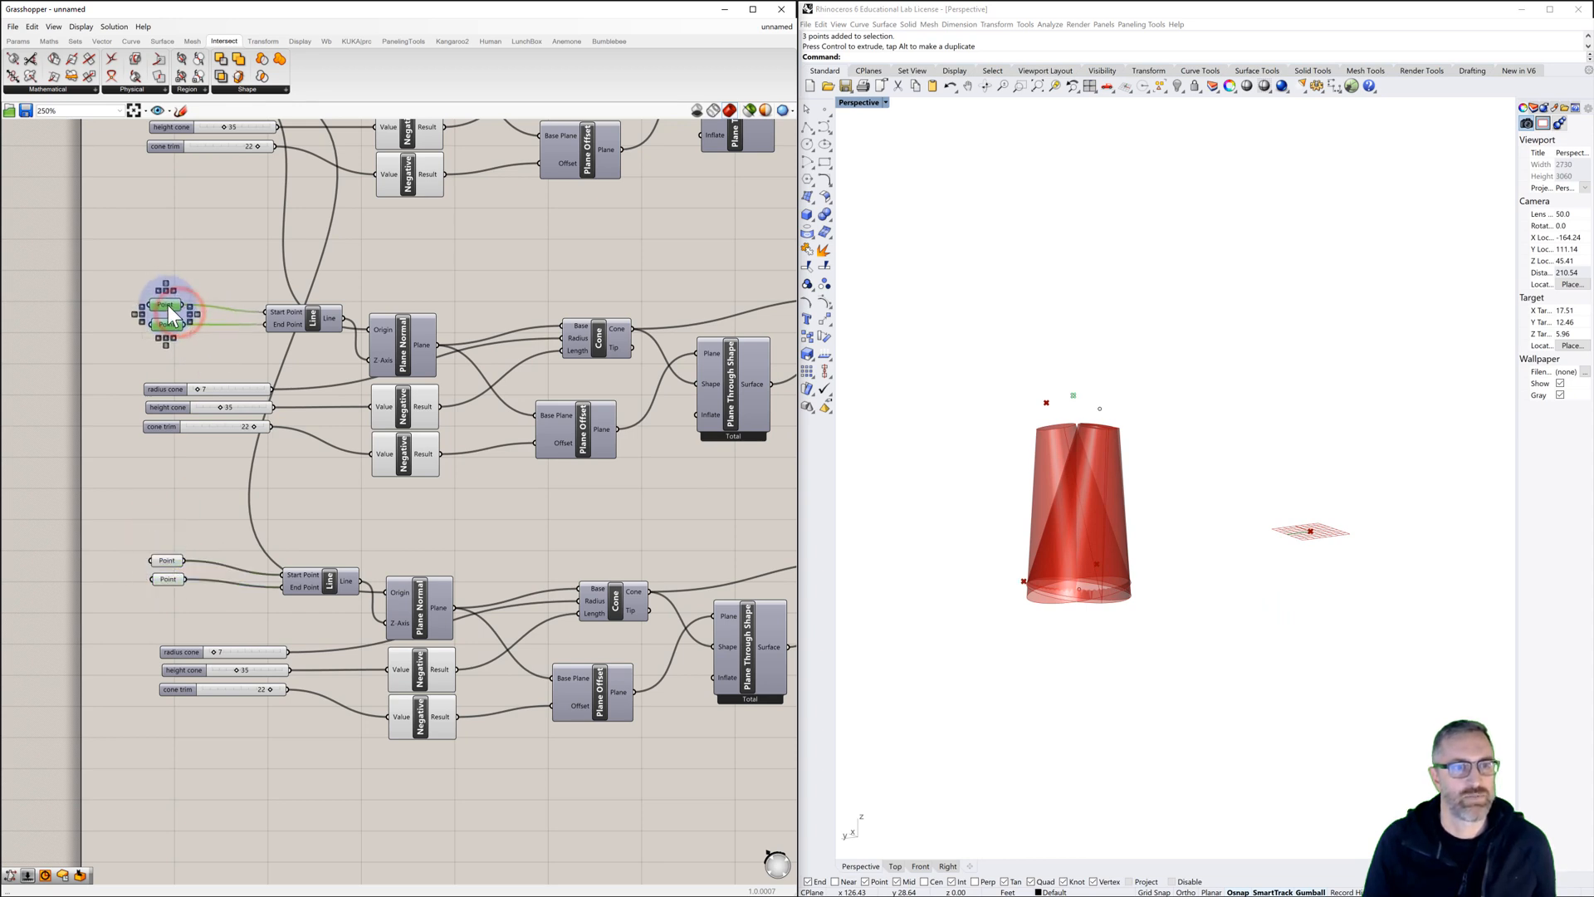
{"action": "left_click", "coordinate": [331, 523]}
{"action": "right_click_drag", "start_coordinate": [313, 460], "coordinate": [313, 506]}
Step: Connect the lower Point of each of the two copied groups to the Origin input of its own Plane Normal component
{"action": "left_click", "coordinate": [171, 247]}
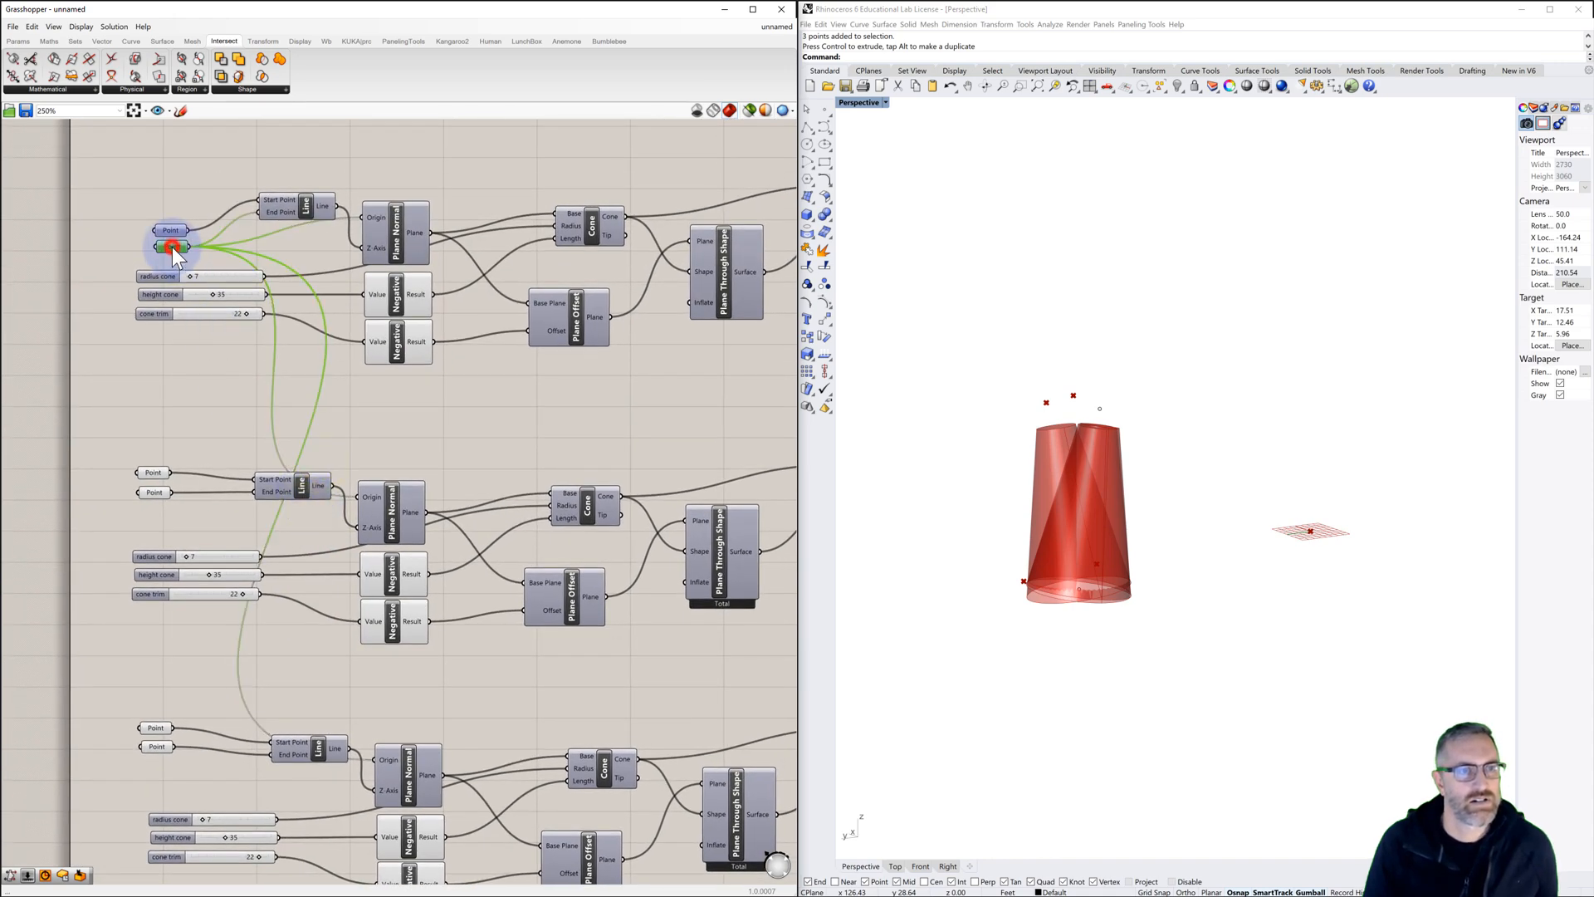
{"action": "left_click_drag", "start_coordinate": [380, 495], "coordinate": [401, 474]}
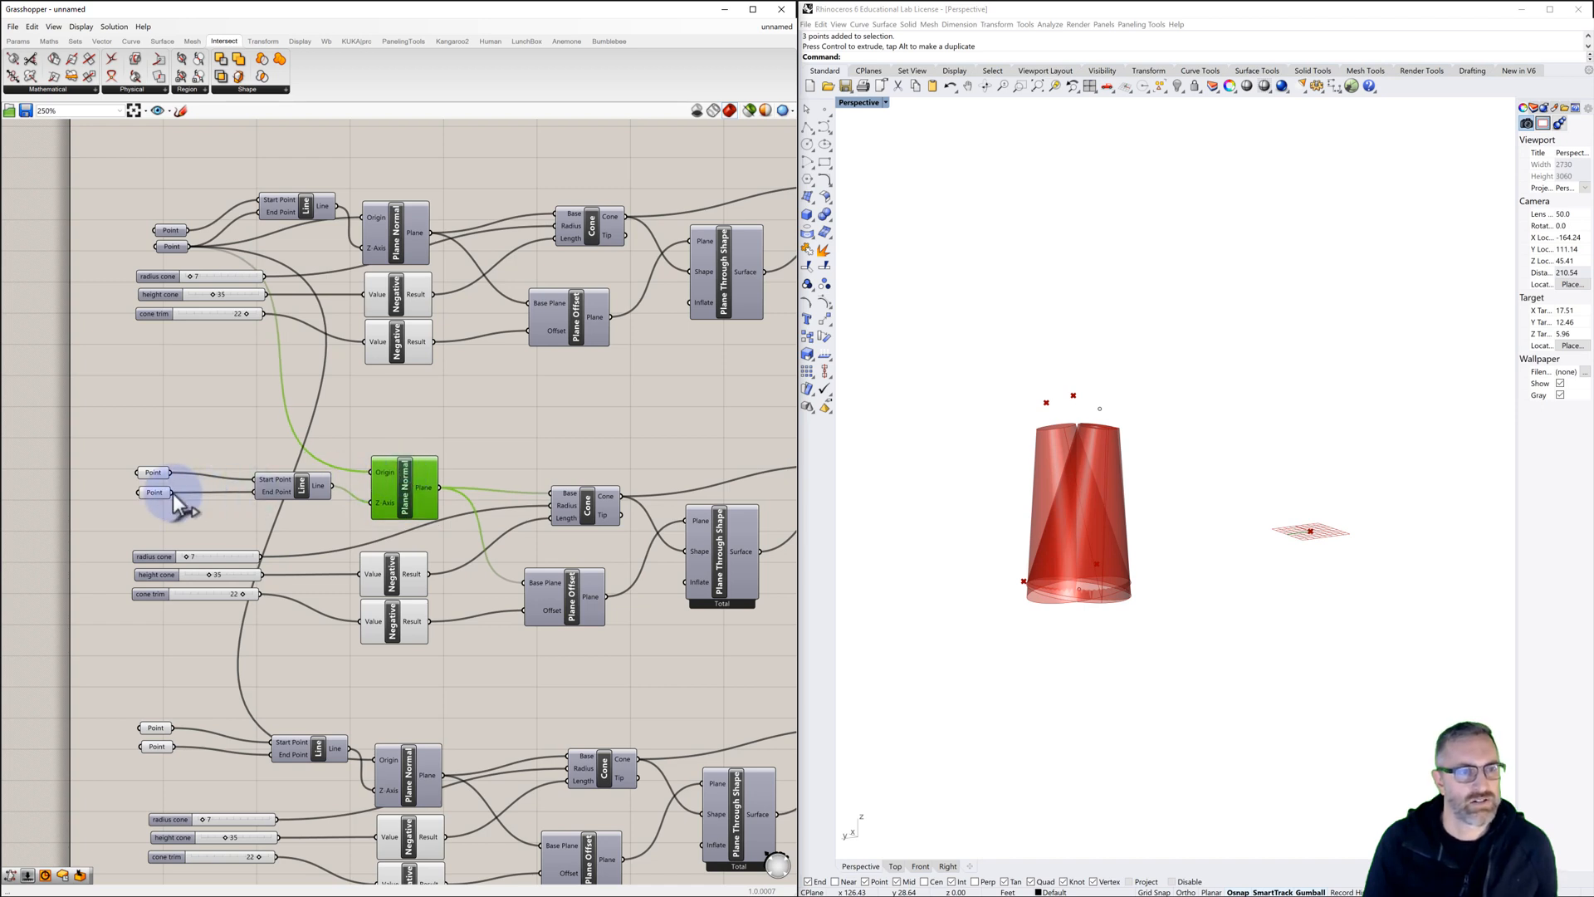
{"action": "left_click_drag", "start_coordinate": [172, 493], "coordinate": [370, 473]}
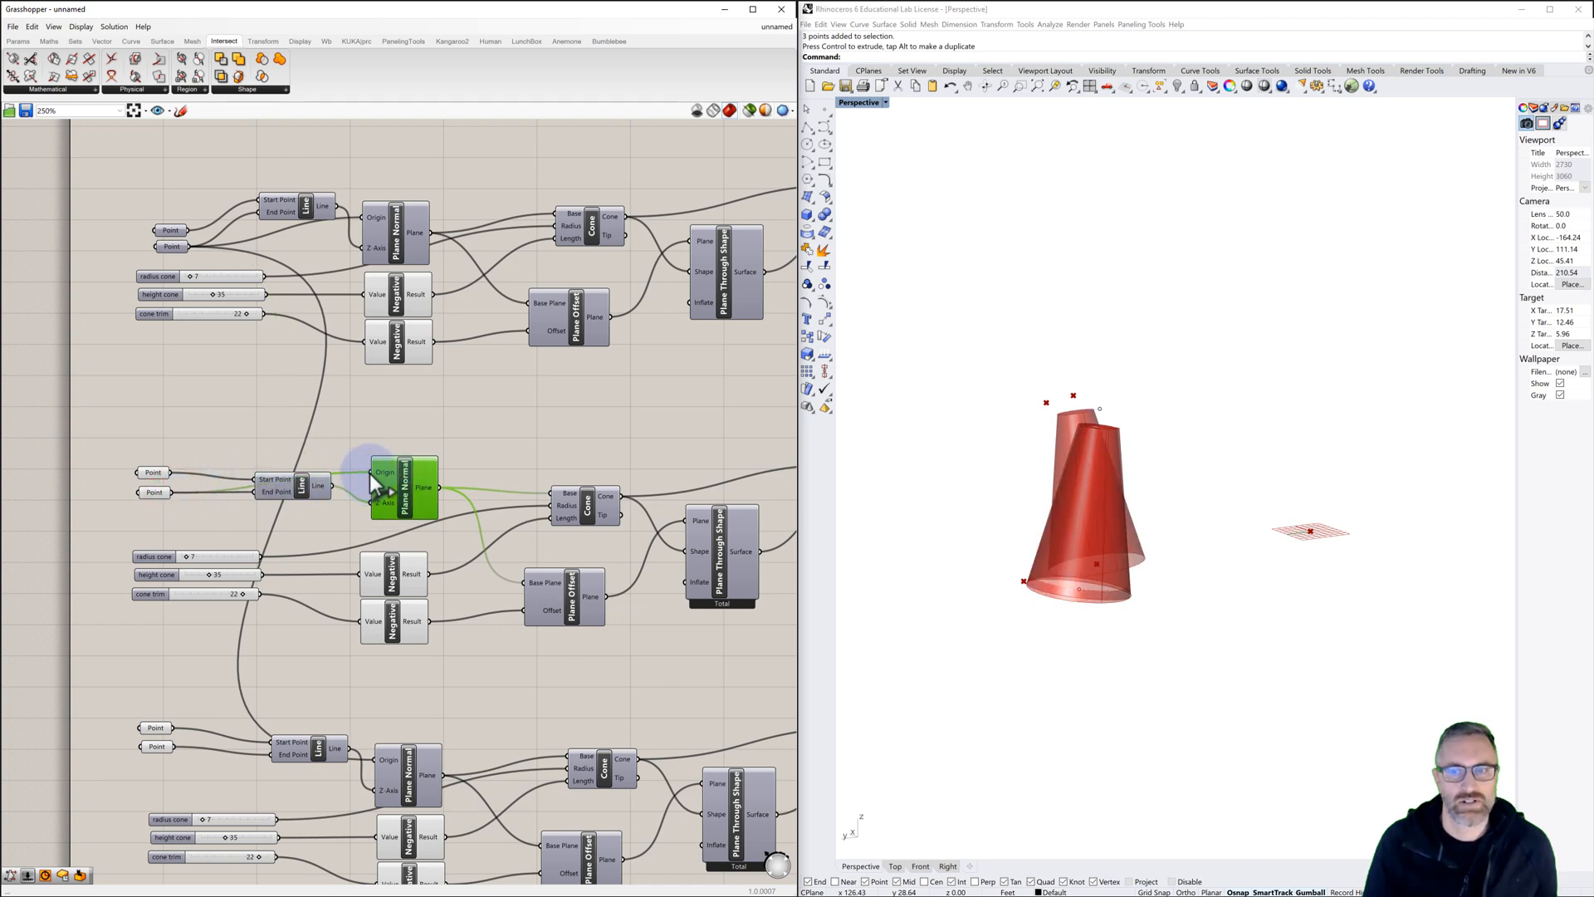
{"action": "right_click_drag", "start_coordinate": [297, 621], "coordinate": [297, 538]}
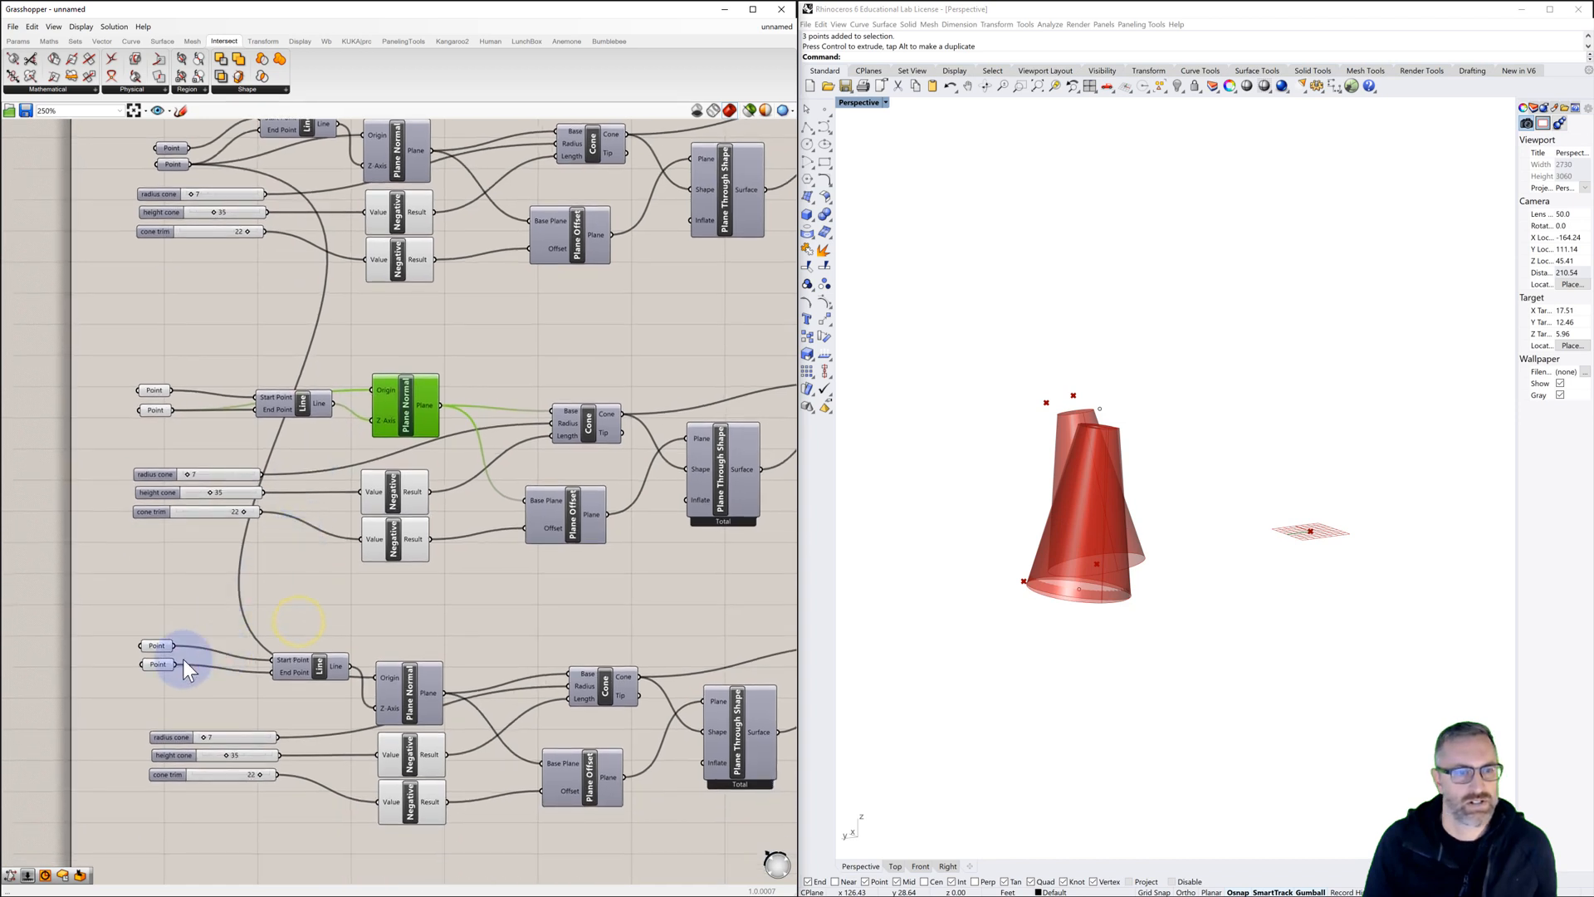
{"action": "left_click_drag", "start_coordinate": [176, 665], "coordinate": [377, 676]}
{"action": "left_click", "coordinate": [401, 628]}
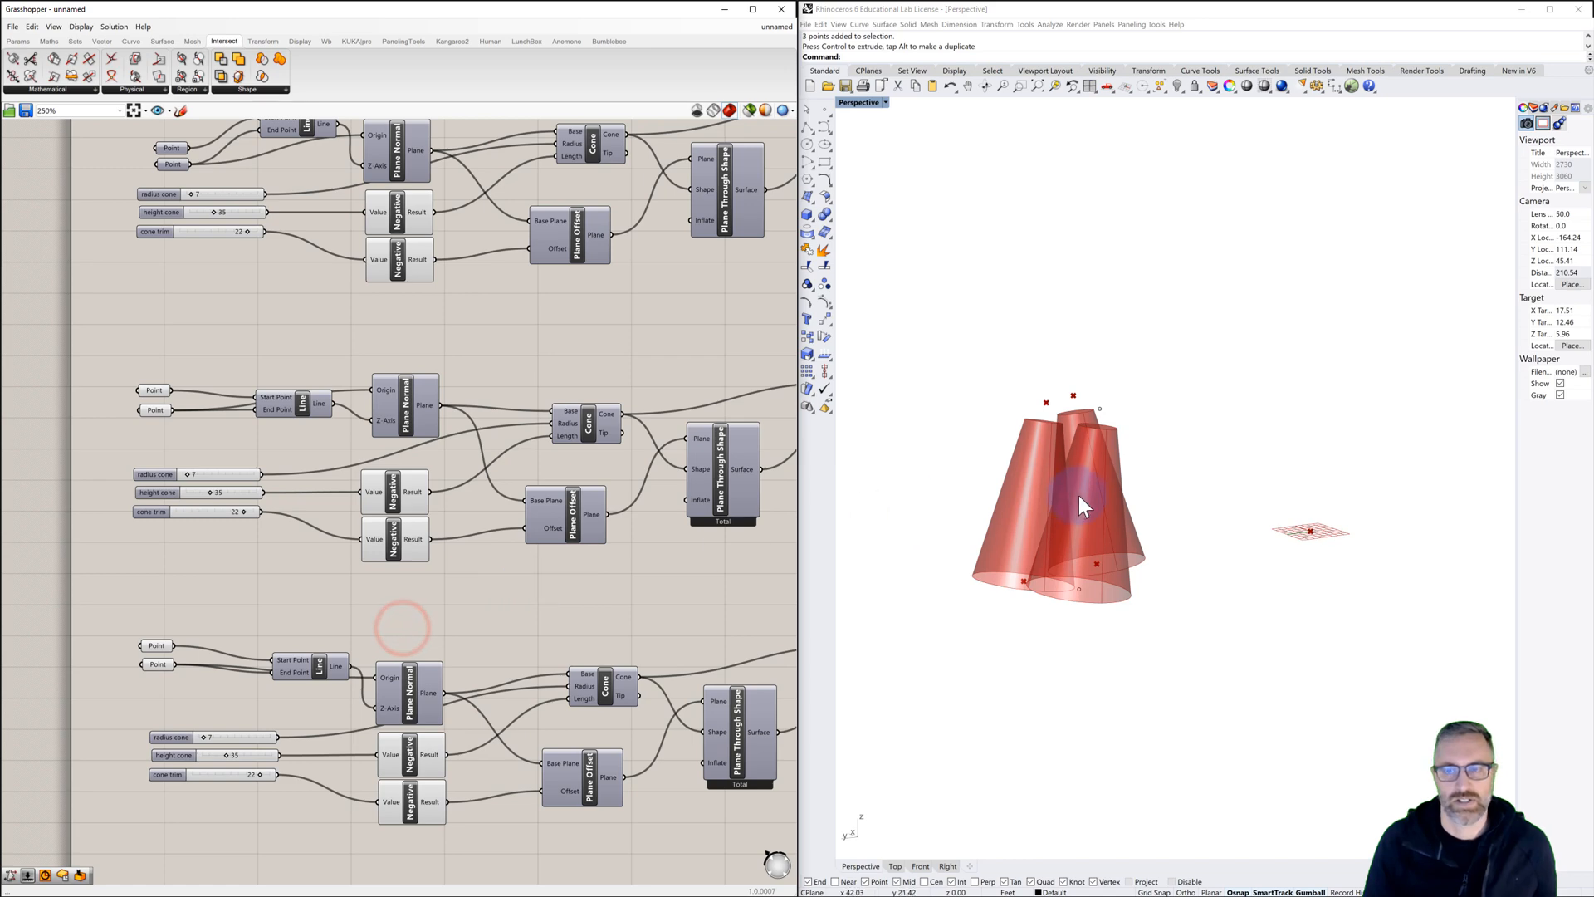
Step: Shift the third cone's Line component clear of the Origin wire, and set the second cone's radius to 10, height to 37 and trim to 25
{"action": "right_click_drag", "start_coordinate": [1071, 497], "coordinate": [1084, 548]}
{"action": "scroll", "coordinate": [1000, 503], "scroll_direction": "up", "scroll_amount": 4}
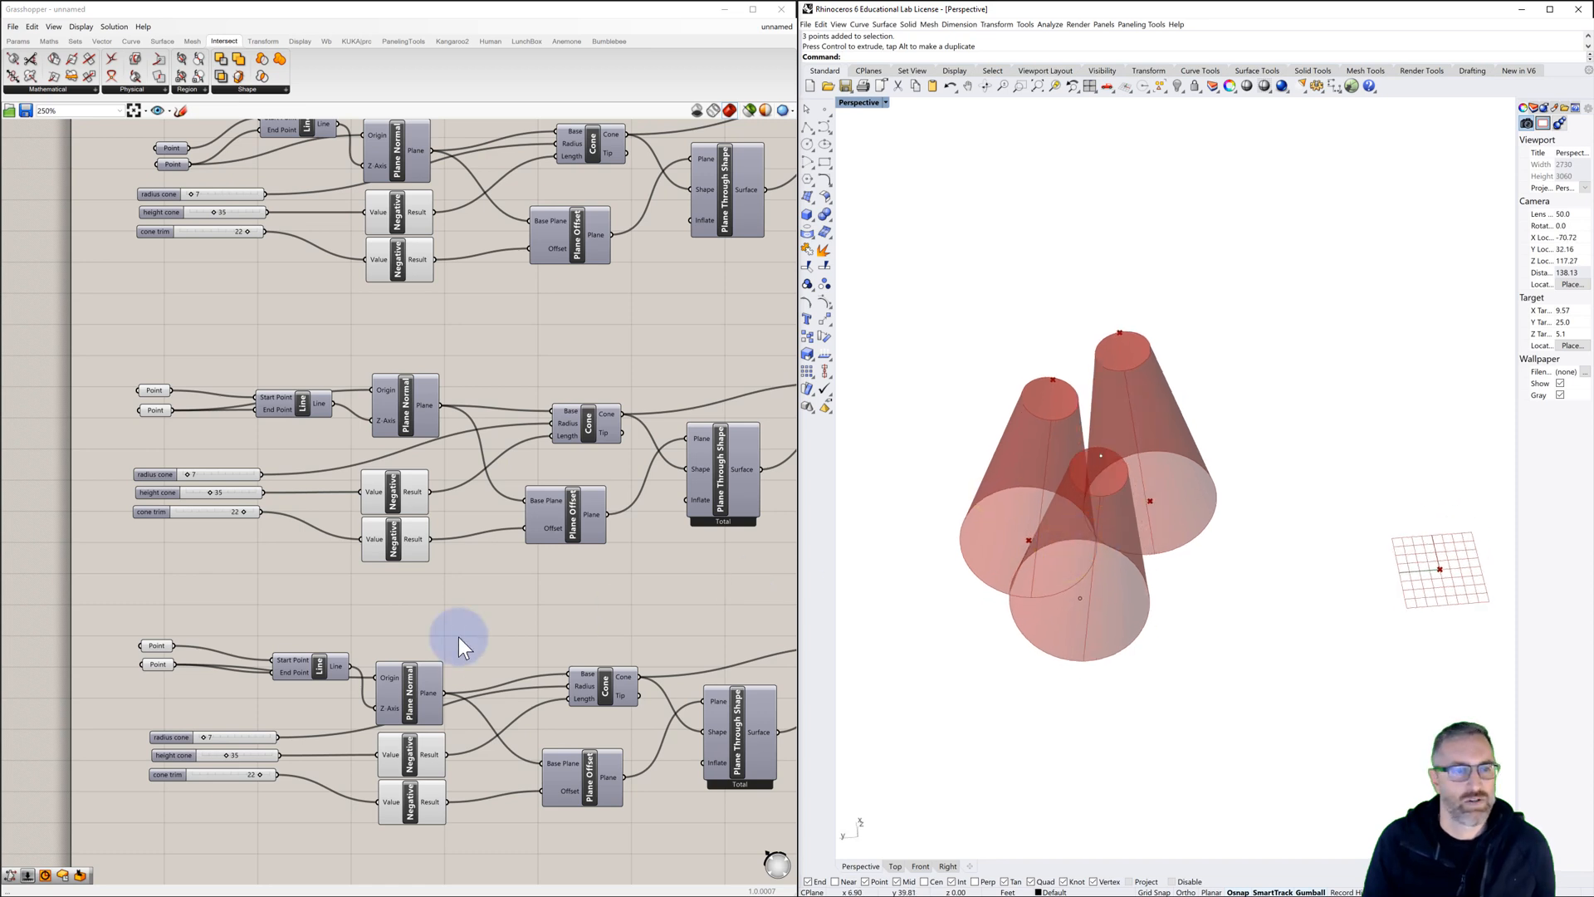
{"action": "left_click_drag", "start_coordinate": [323, 670], "coordinate": [289, 687]}
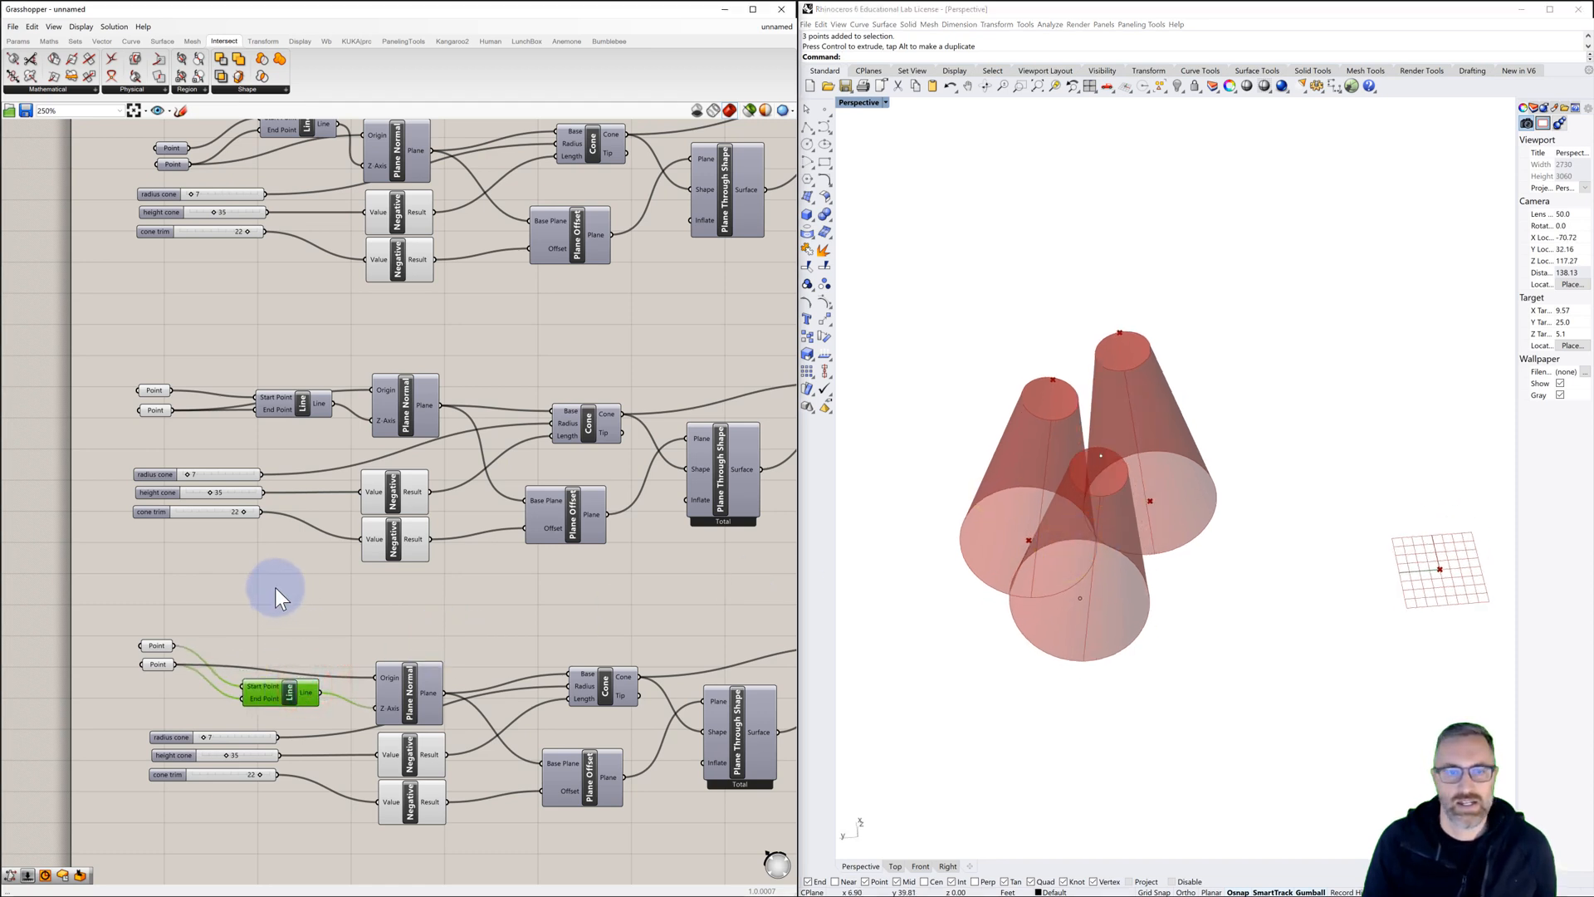
{"action": "scroll", "coordinate": [184, 477], "scroll_direction": "up", "scroll_amount": 2}
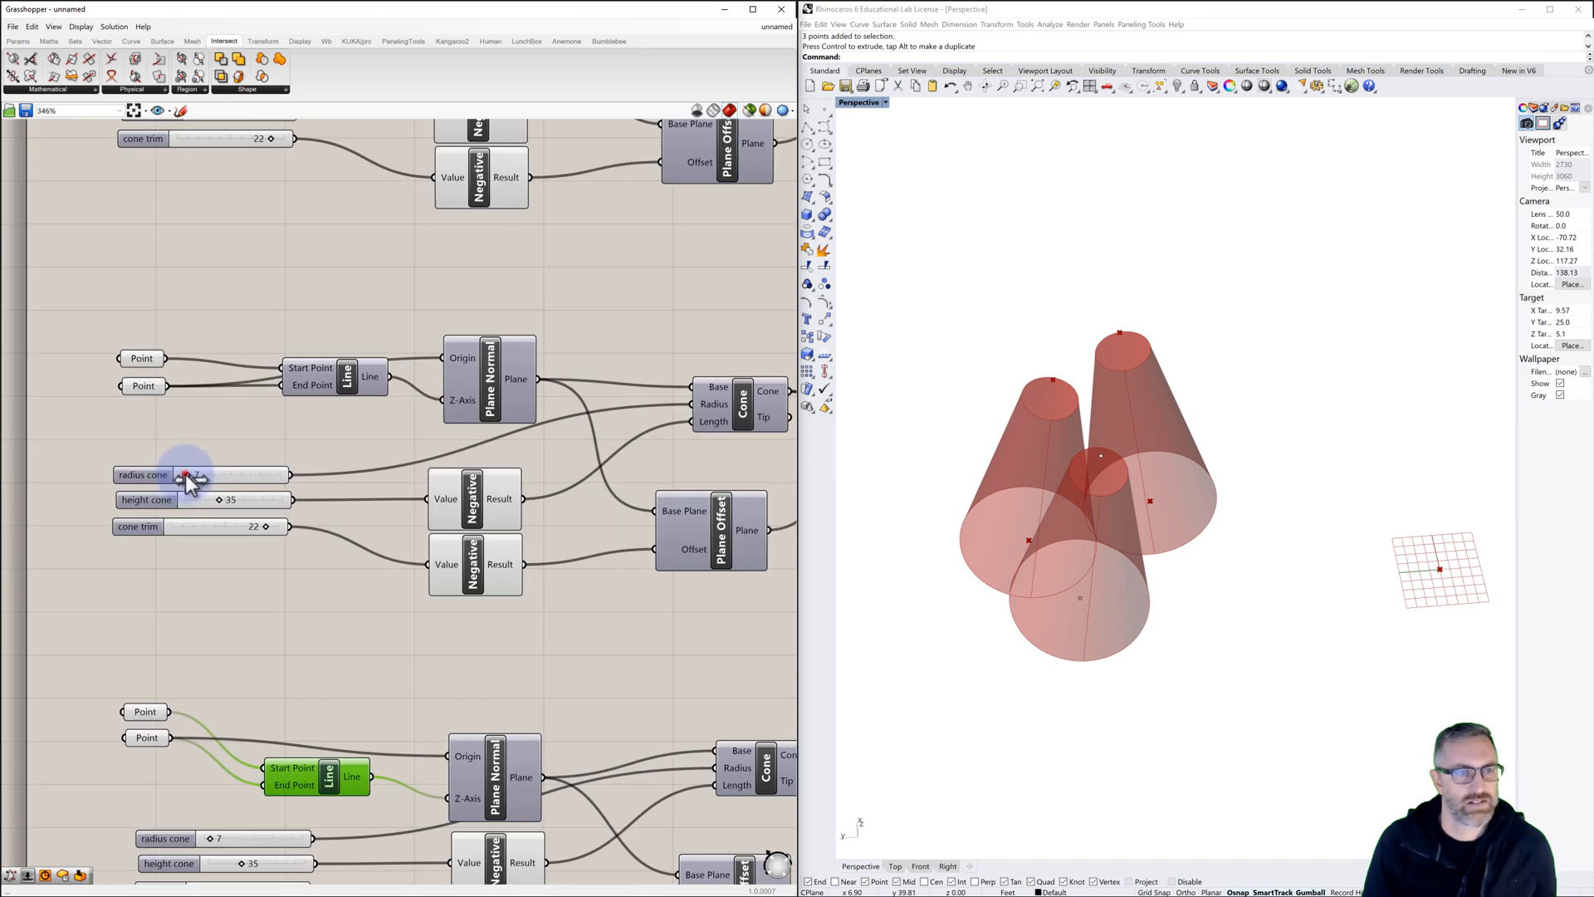
{"action": "left_click_drag", "start_coordinate": [188, 479], "coordinate": [277, 525]}
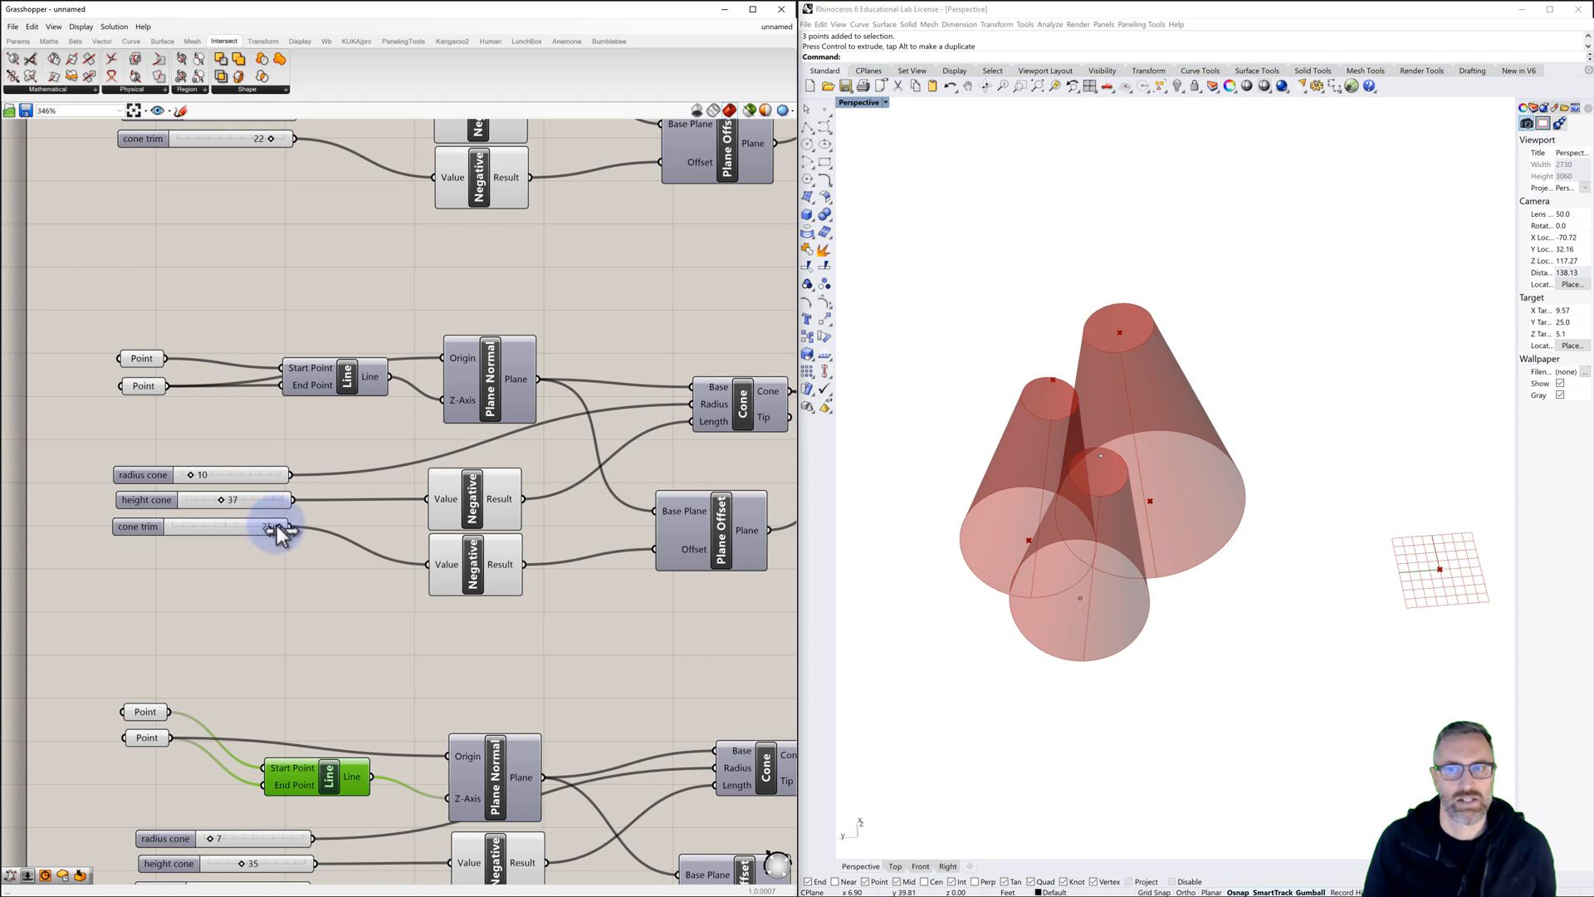
Step: Move the top point of the rear cone away from the largest cone to adjust the rear cone's tilt
{"action": "right_click_drag", "start_coordinate": [959, 600], "coordinate": [1054, 589]}
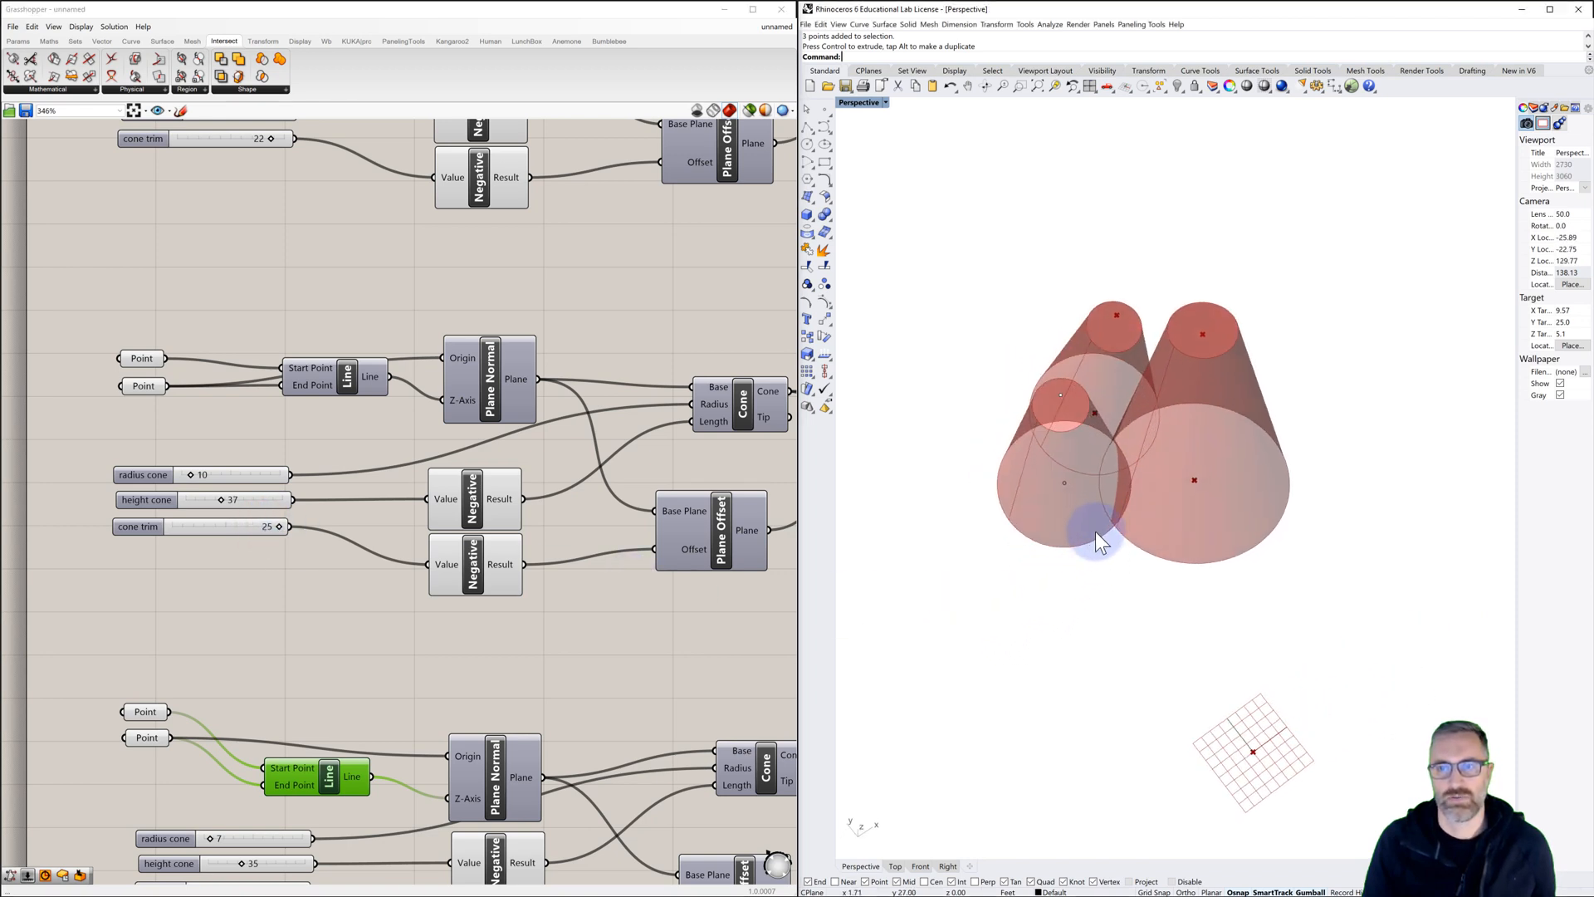
{"action": "right_click_drag", "start_coordinate": [1013, 420], "coordinate": [1189, 377]}
{"action": "left_click", "coordinate": [1156, 359]}
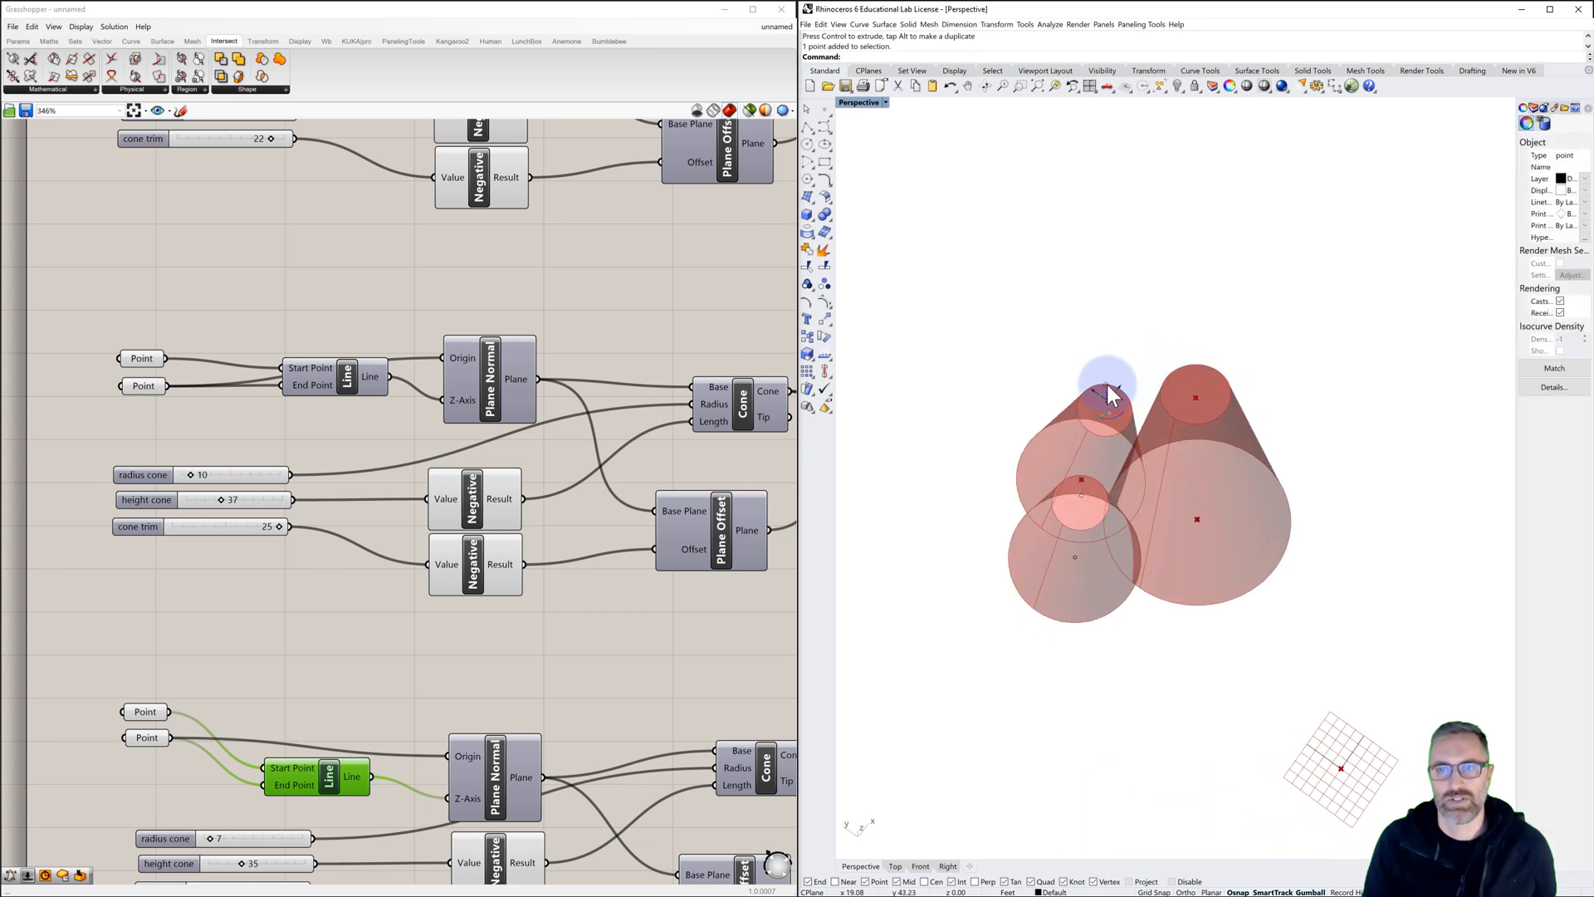
{"action": "left_click_drag", "start_coordinate": [1111, 396], "coordinate": [1089, 352]}
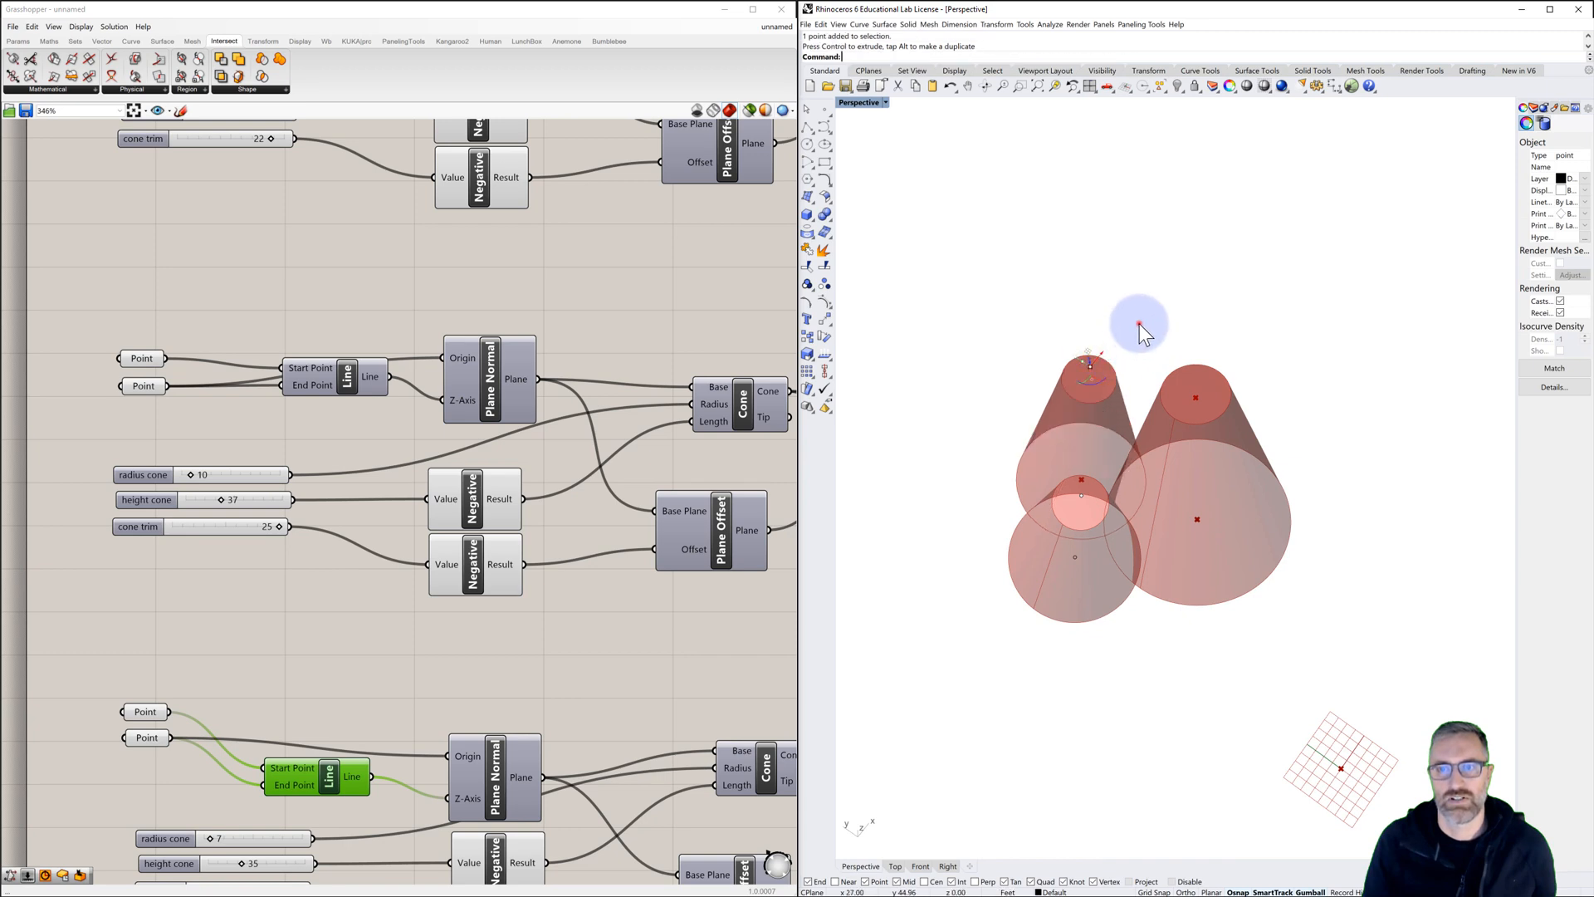
{"action": "left_click", "coordinate": [1139, 324]}
Step: Move the smaller front cone's top point outward along X, away from the other two cones, so that cone leans outward
{"action": "right_click_drag", "start_coordinate": [1139, 324], "coordinate": [1079, 419]}
{"action": "left_click", "coordinate": [1174, 506]}
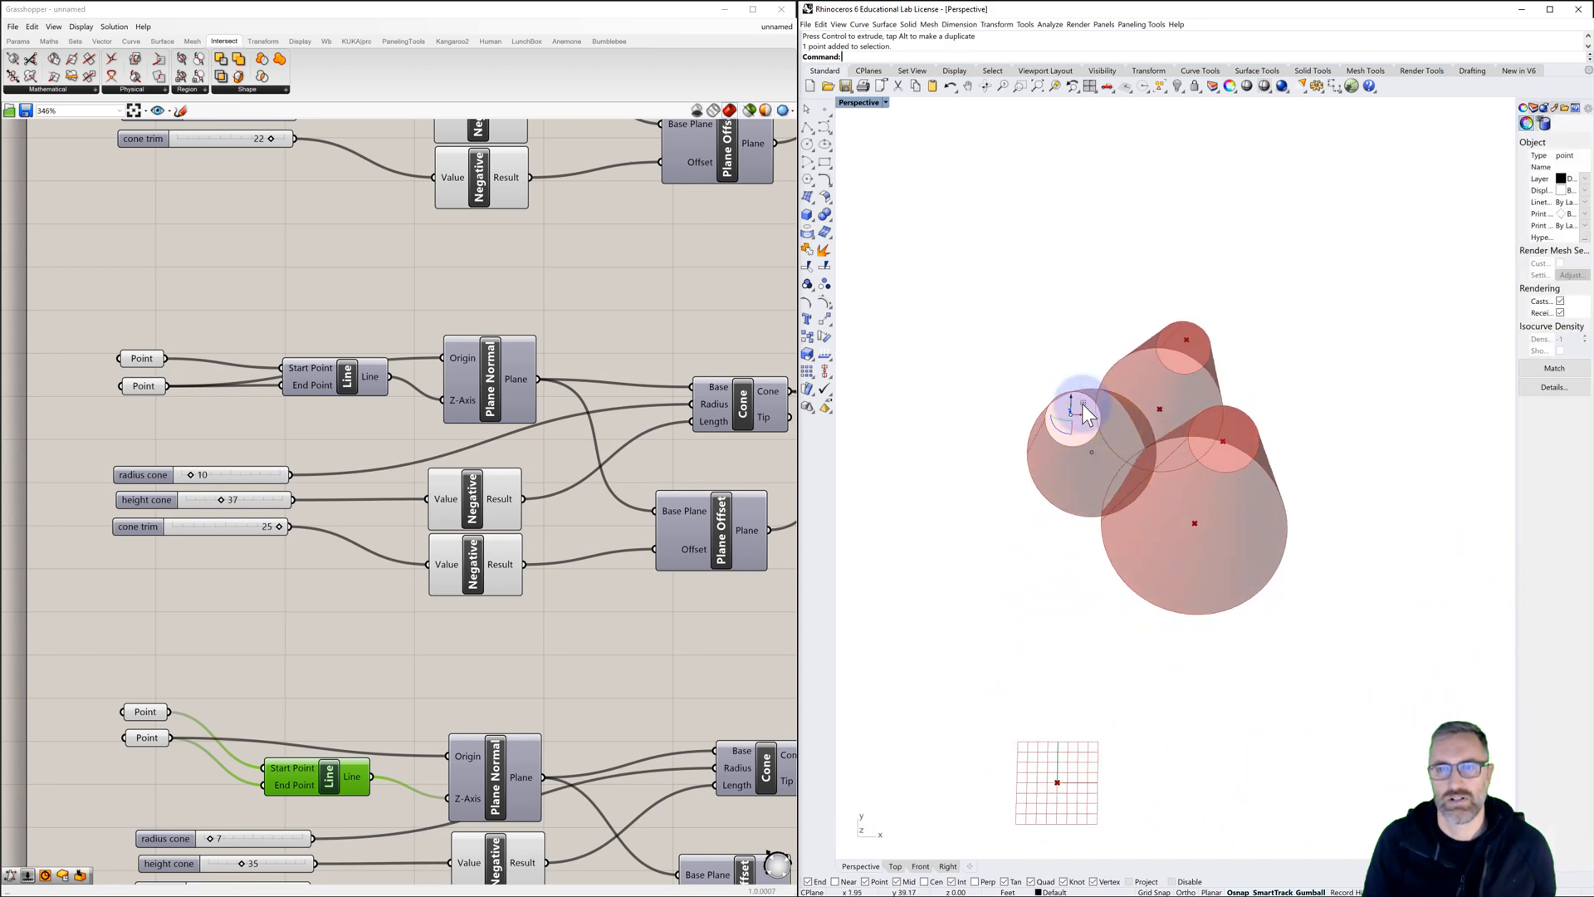
{"action": "left_click_drag", "start_coordinate": [1058, 411], "coordinate": [1047, 403]}
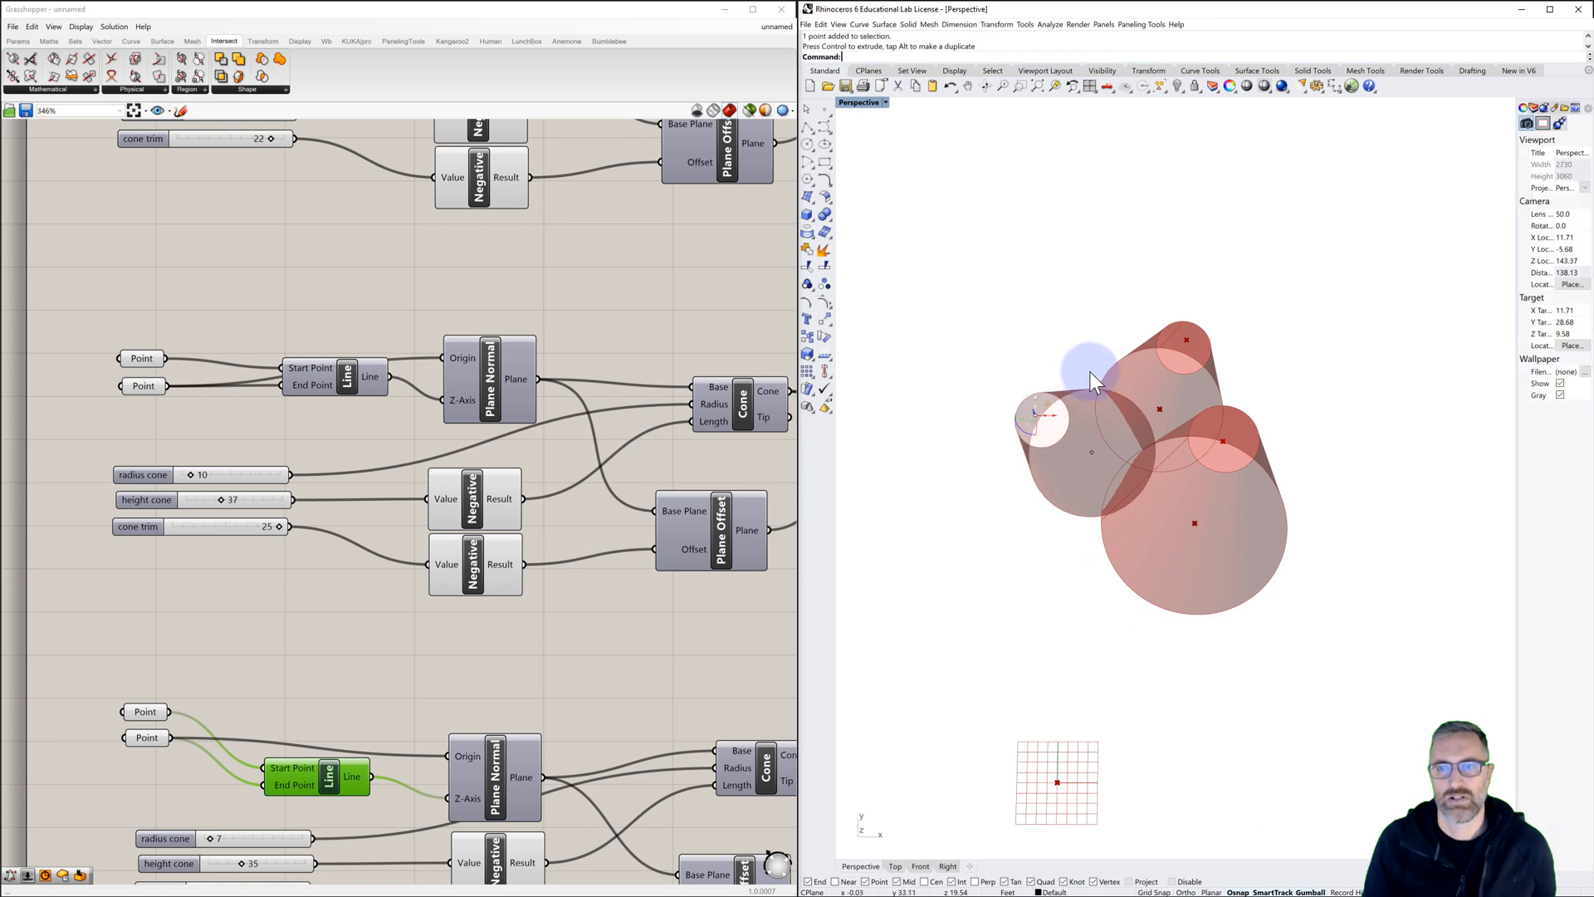
{"action": "left_click", "coordinate": [1077, 337]}
{"action": "right_click_drag", "start_coordinate": [1134, 431], "coordinate": [1124, 366]}
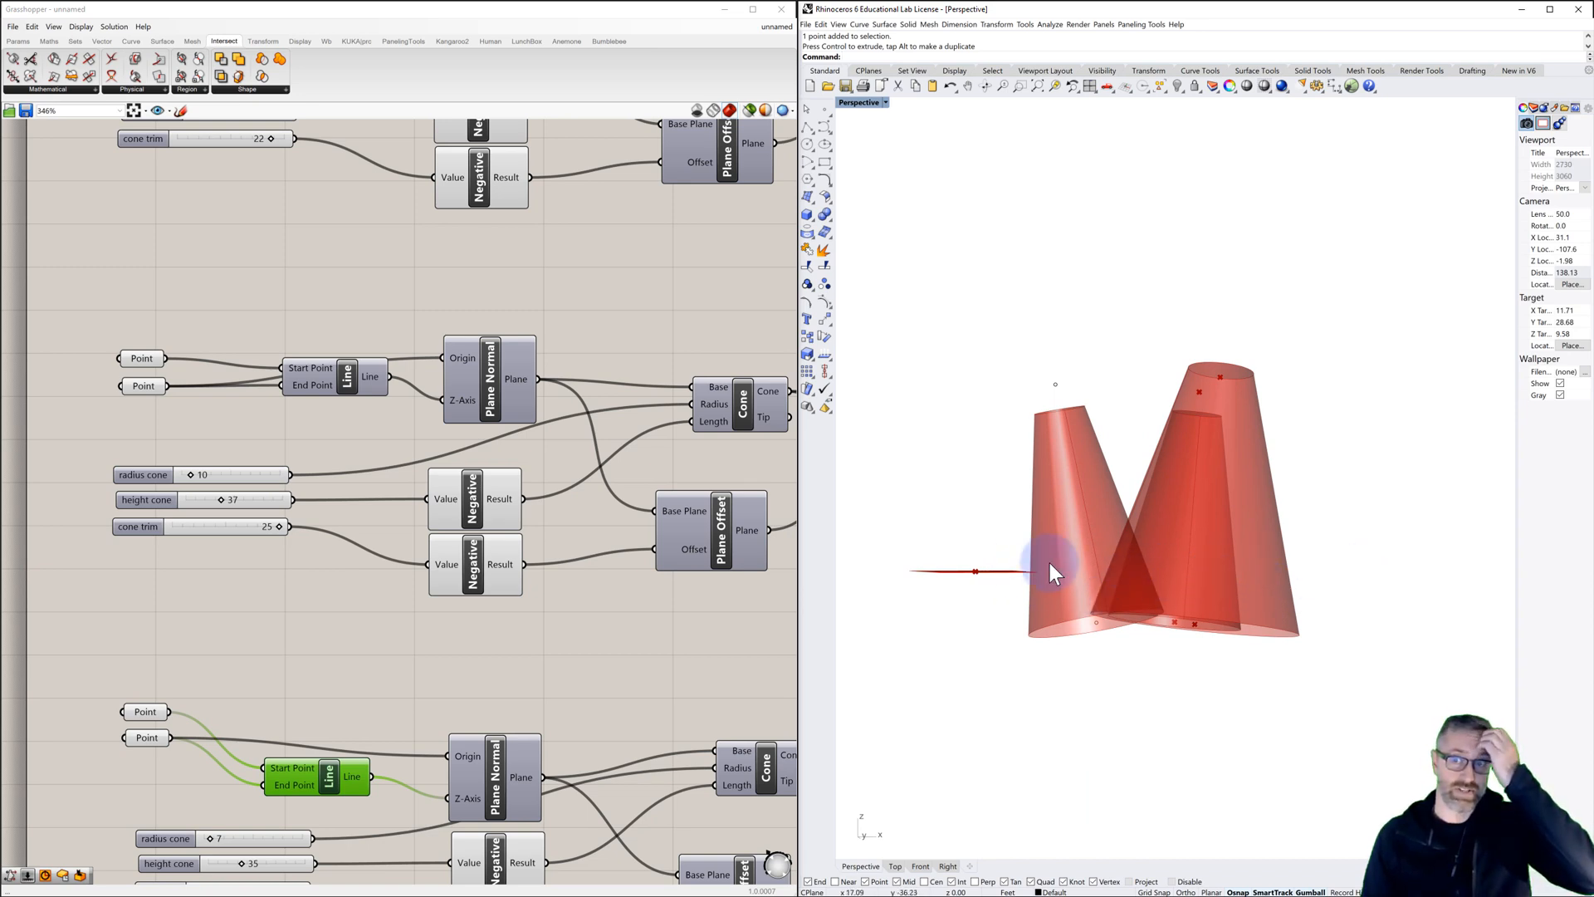
Step: Set the third cone's radius to 9 and its height to 41
{"action": "right_click_drag", "start_coordinate": [1113, 558], "coordinate": [1067, 612]}
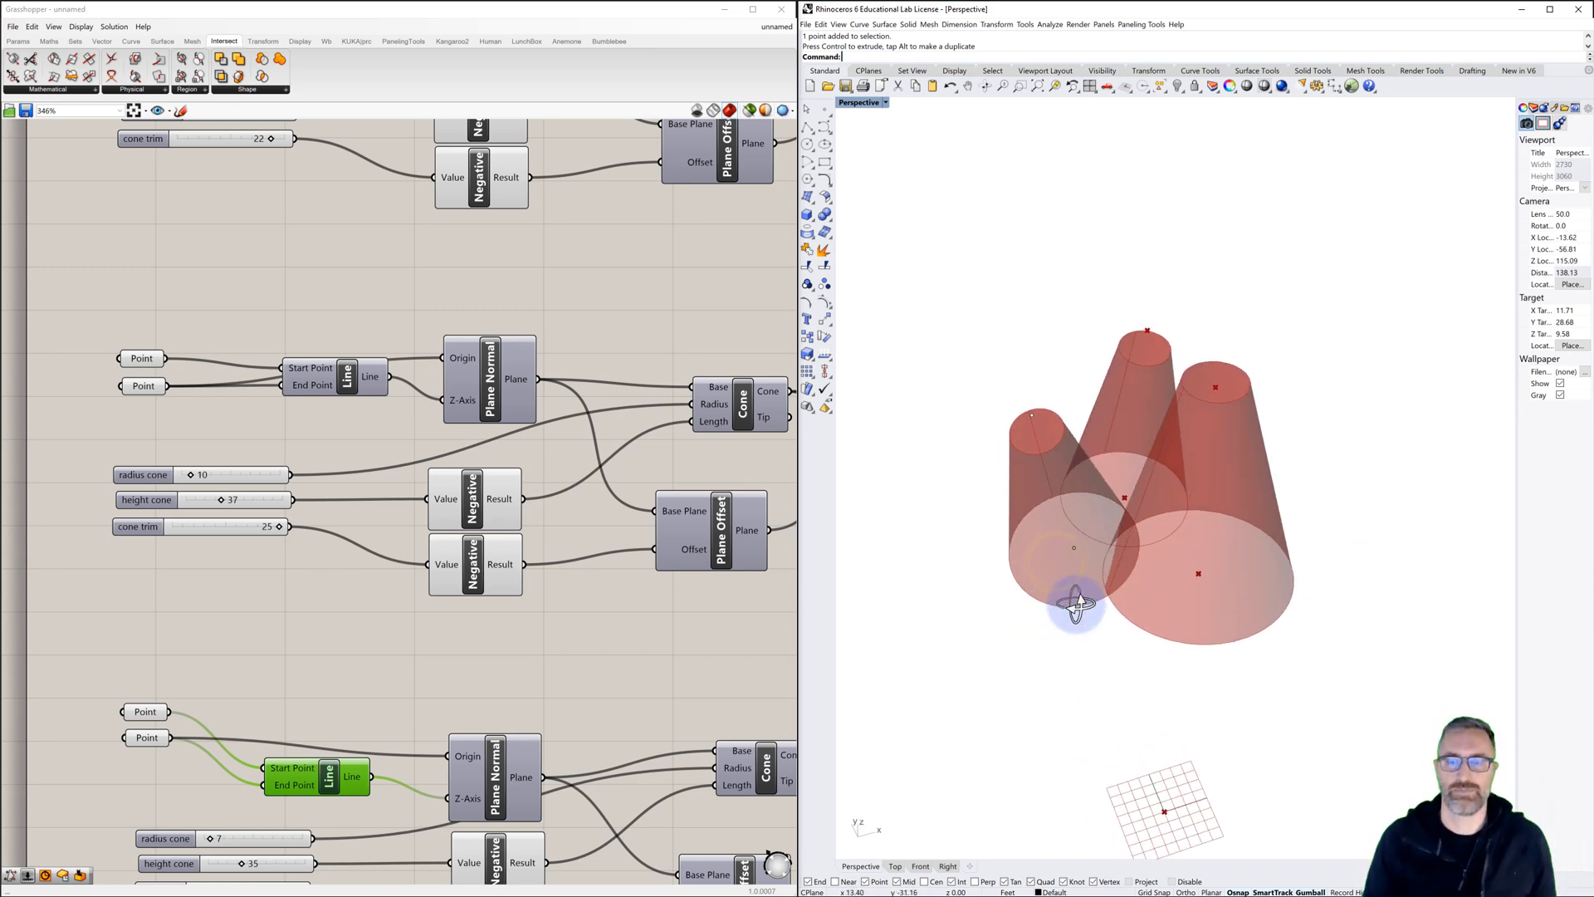
{"action": "right_click_drag", "start_coordinate": [385, 675], "coordinate": [388, 419]}
{"action": "left_click_drag", "start_coordinate": [213, 581], "coordinate": [254, 606]}
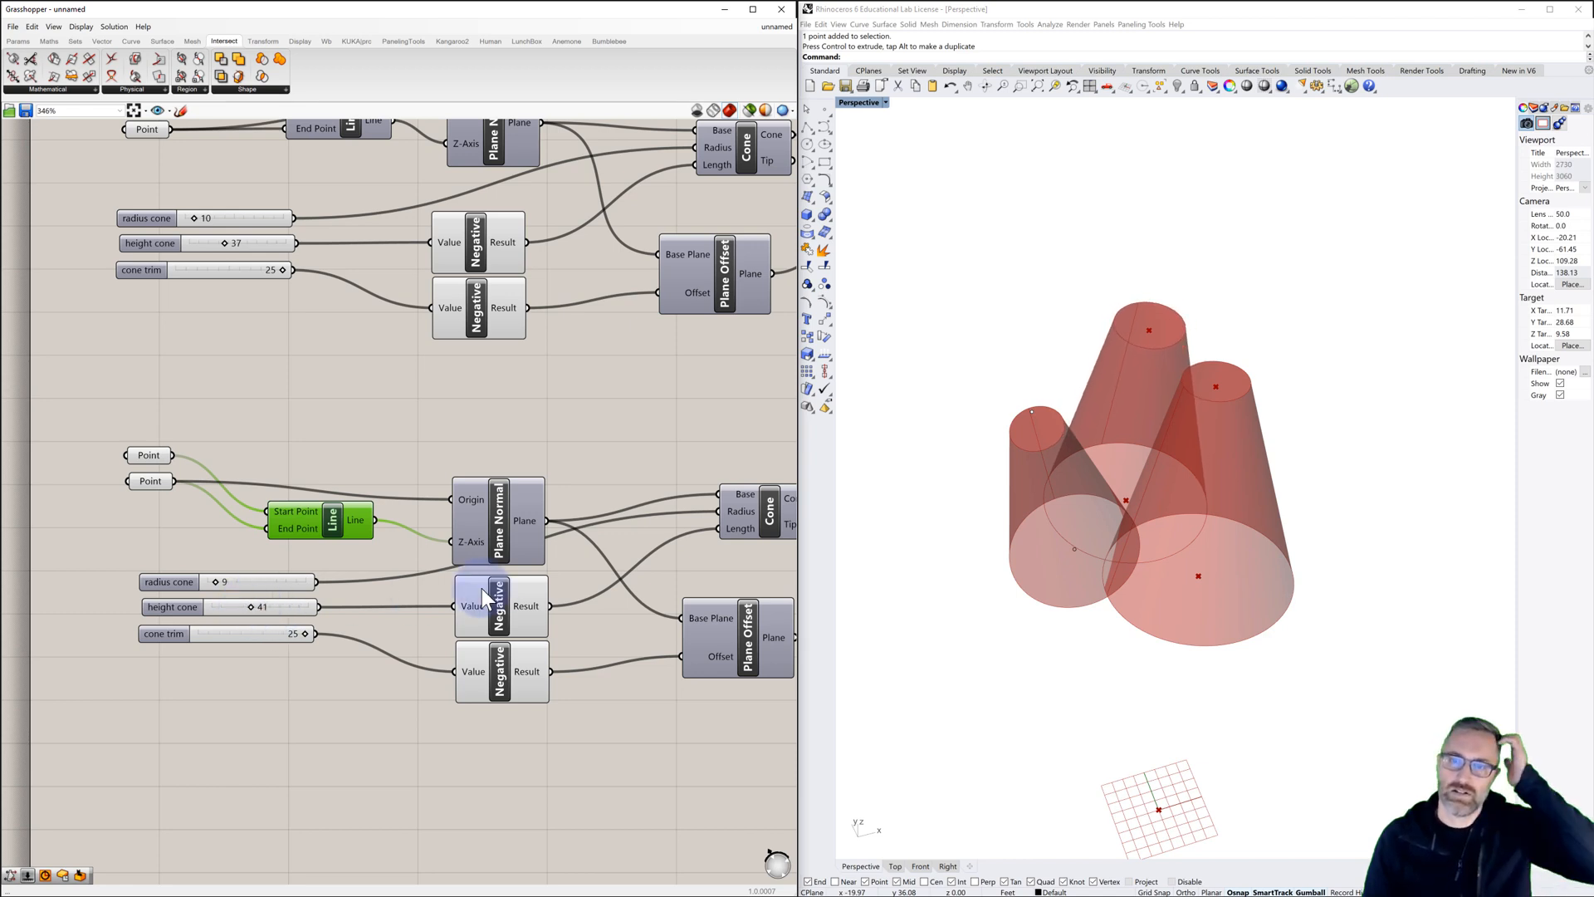
Step: Move the XY Plane component into free canvas space beyond the three cone definitions
{"action": "left_click", "coordinate": [910, 597]}
{"action": "right_click_drag", "start_coordinate": [909, 596], "coordinate": [999, 591]}
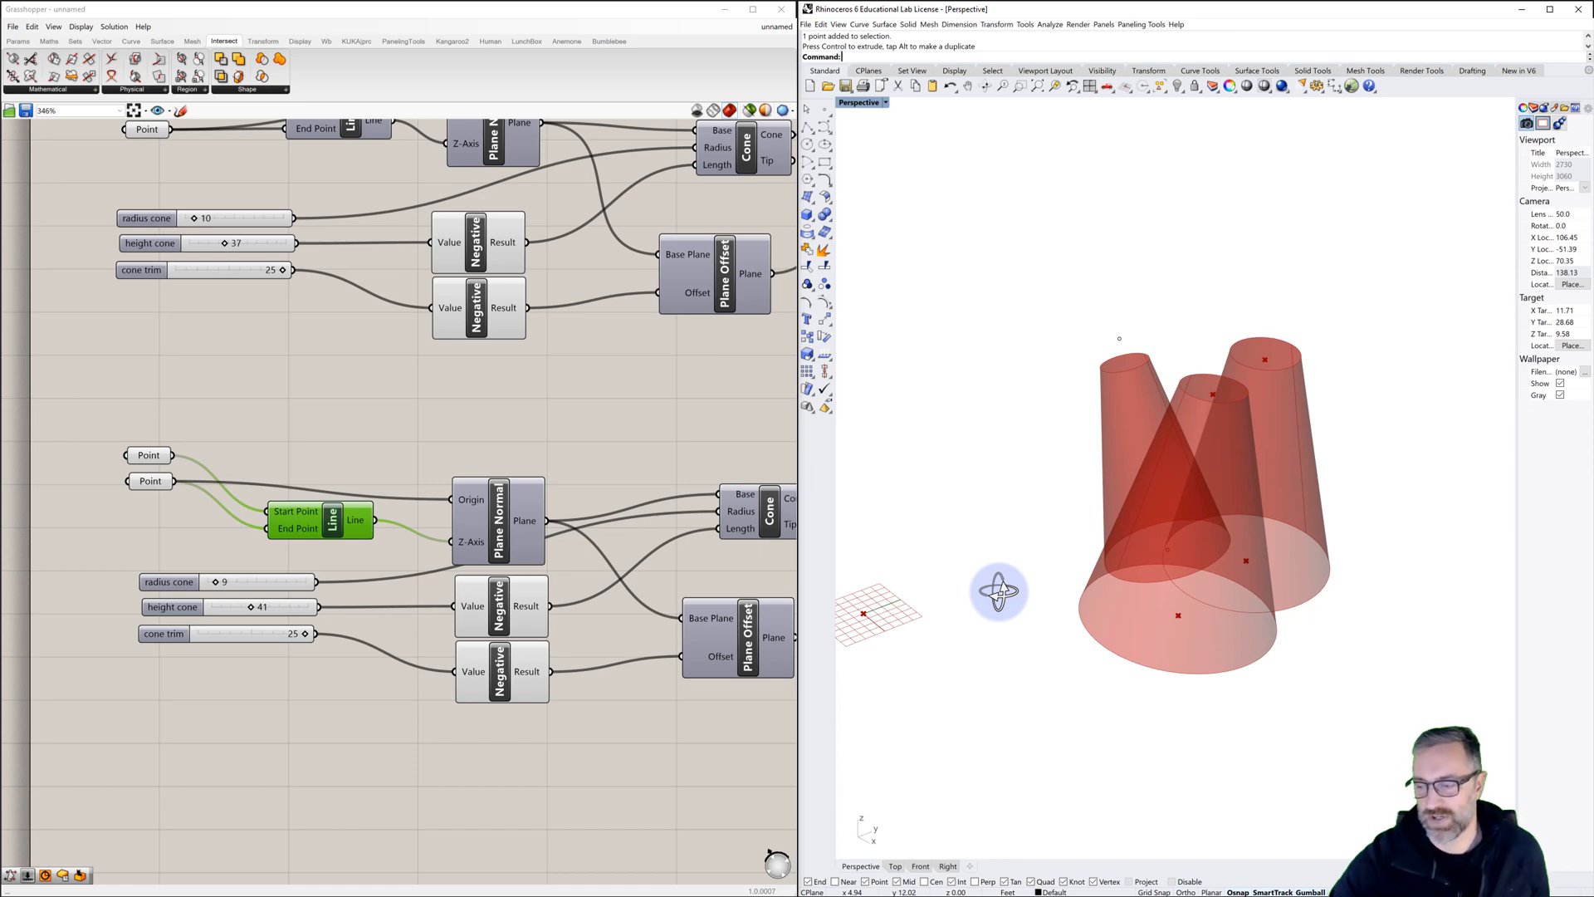
{"action": "right_click_drag", "start_coordinate": [999, 591], "coordinate": [998, 591]}
{"action": "left_click", "coordinate": [654, 440]}
{"action": "scroll", "coordinate": [654, 440], "scroll_direction": "down", "scroll_amount": 3}
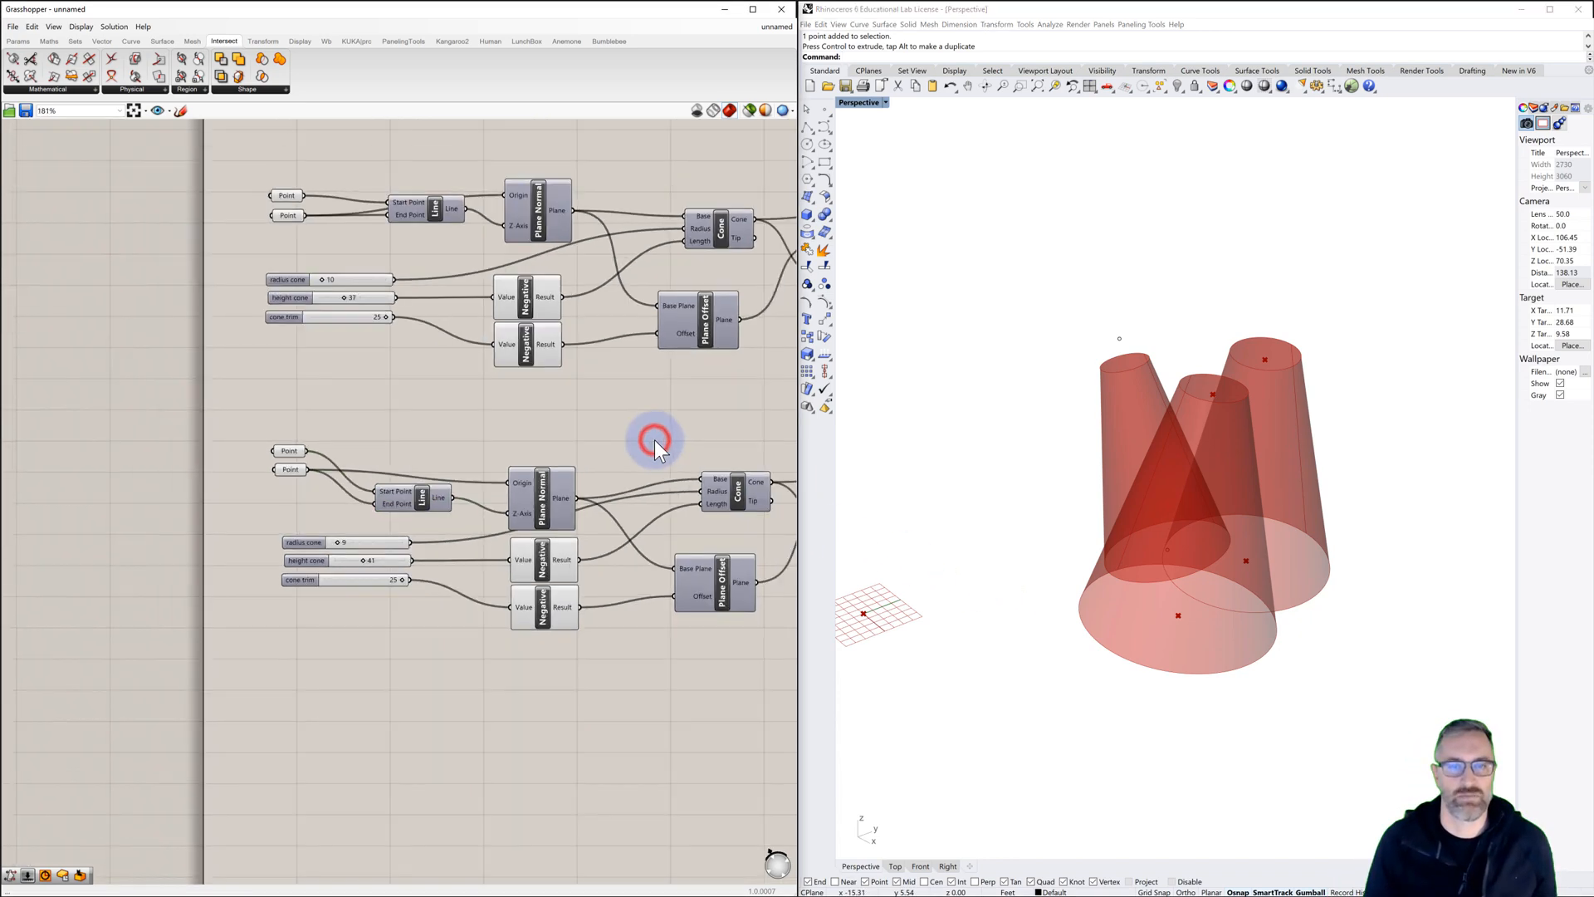
{"action": "right_click_drag", "start_coordinate": [654, 440], "coordinate": [401, 562]}
{"action": "scroll", "coordinate": [423, 559], "scroll_direction": "down", "scroll_amount": 3}
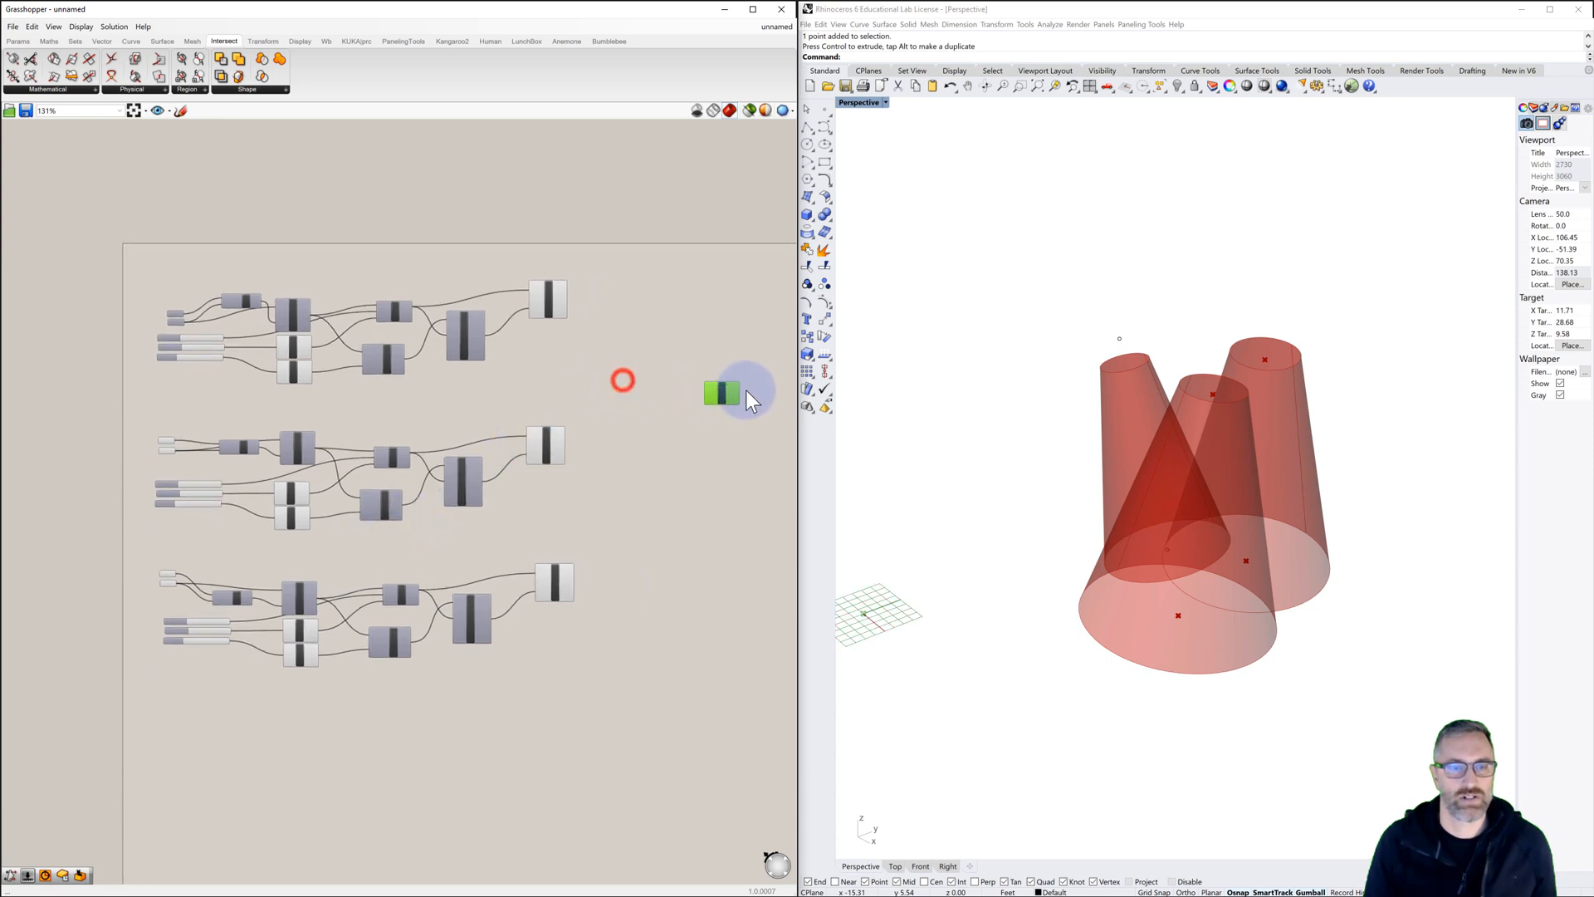
{"action": "left_click_drag", "start_coordinate": [745, 399], "coordinate": [785, 399]}
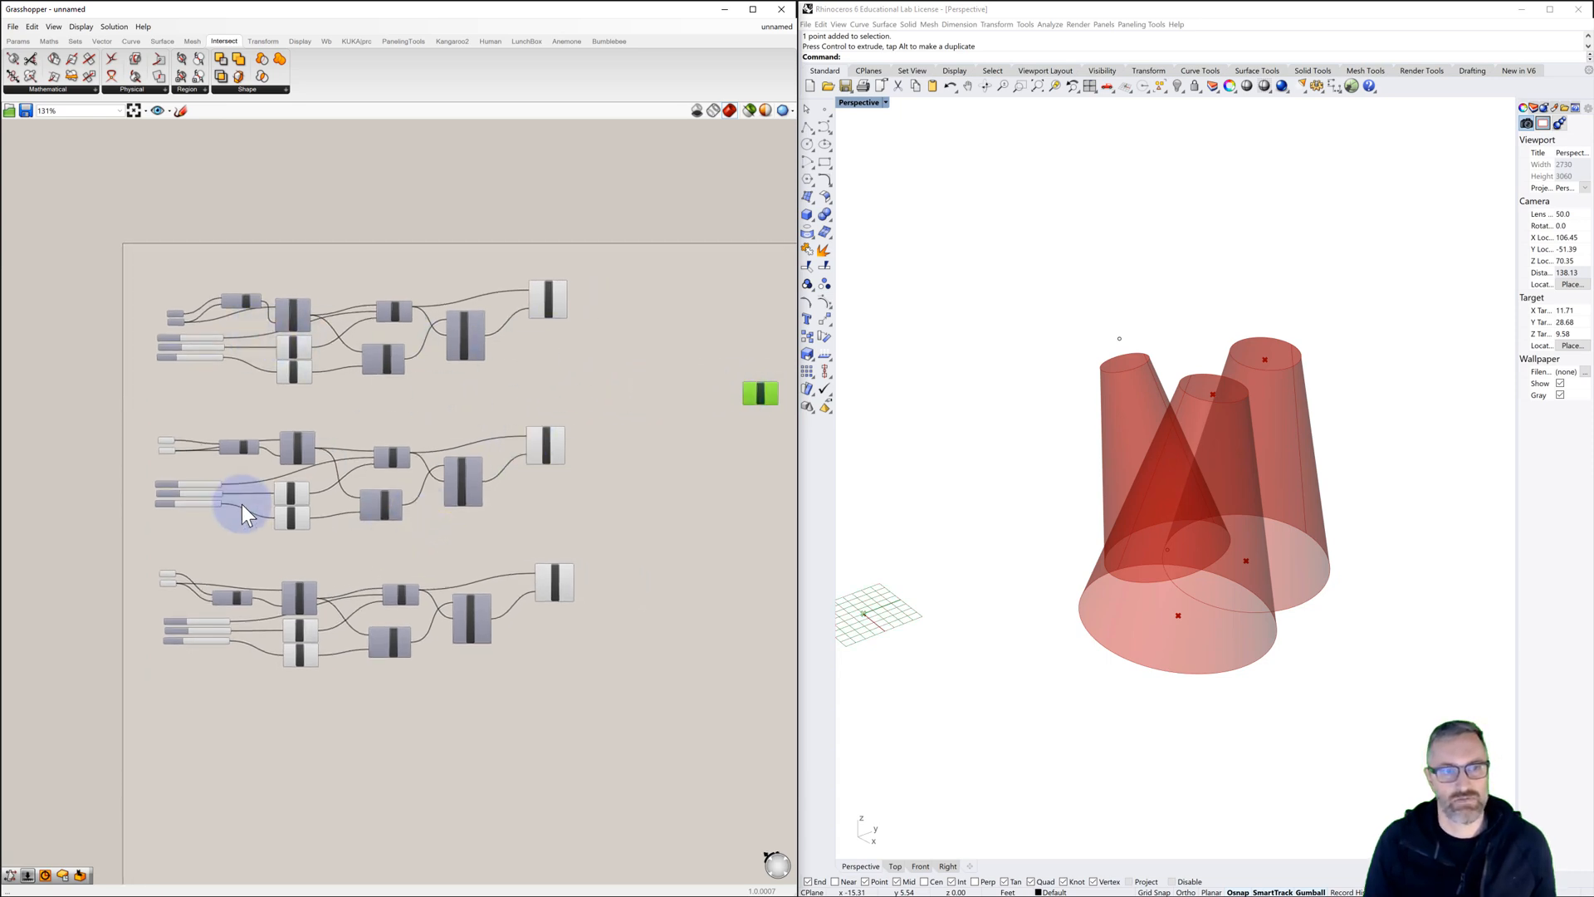
{"action": "right_click_drag", "start_coordinate": [511, 535], "coordinate": [451, 552]}
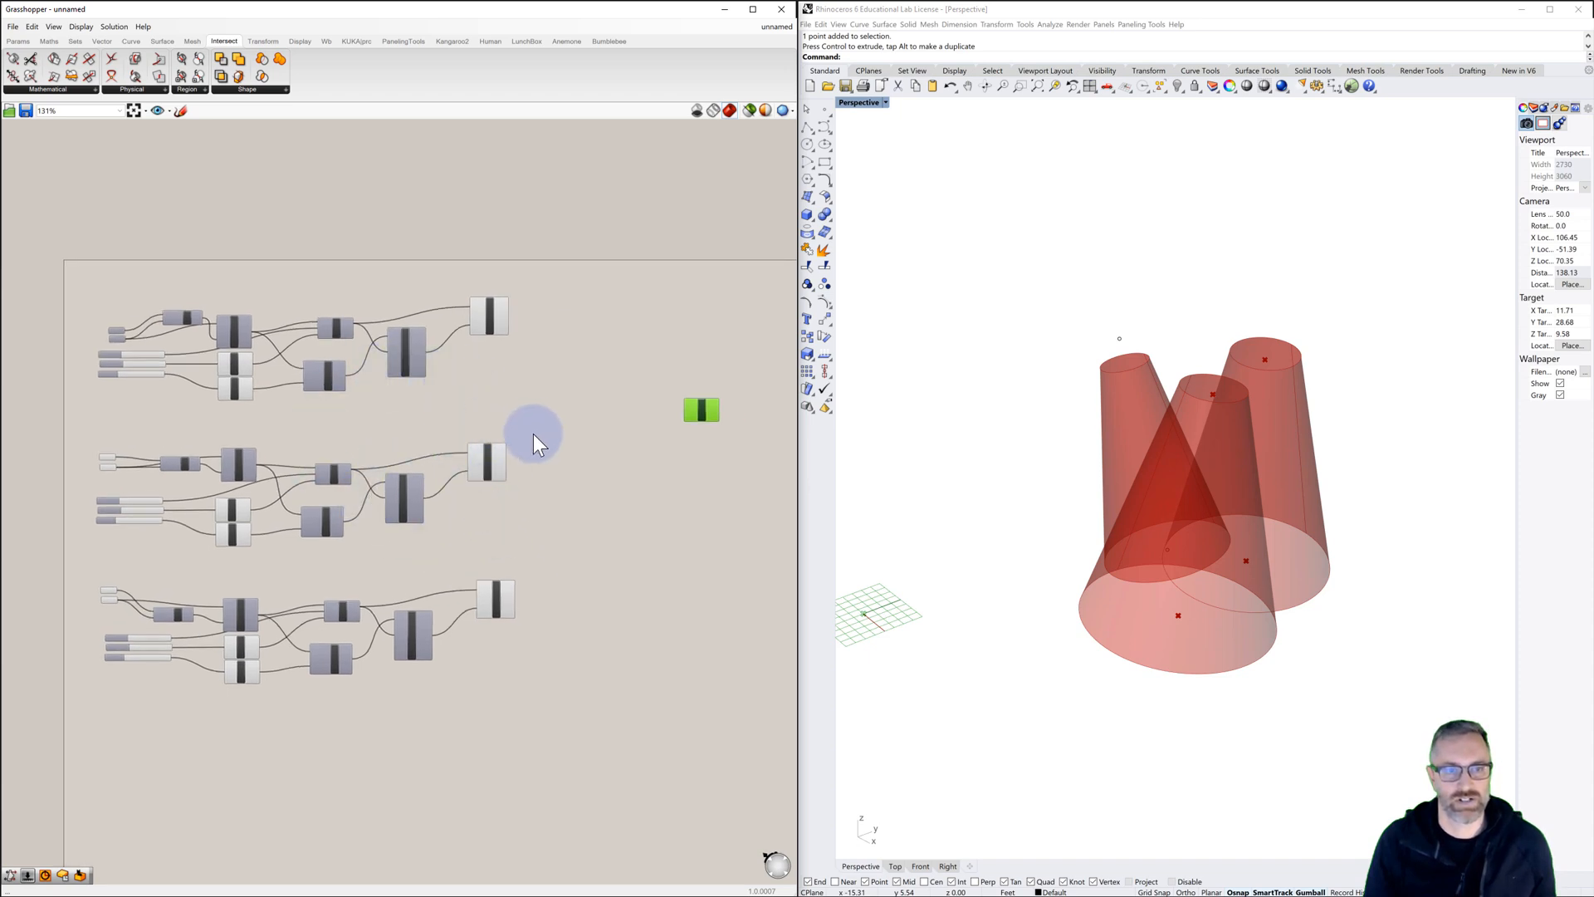
Step: Add a Solid Union component and feed its Breps input with the results of all three Solid Difference components
{"action": "left_click", "coordinate": [225, 96]}
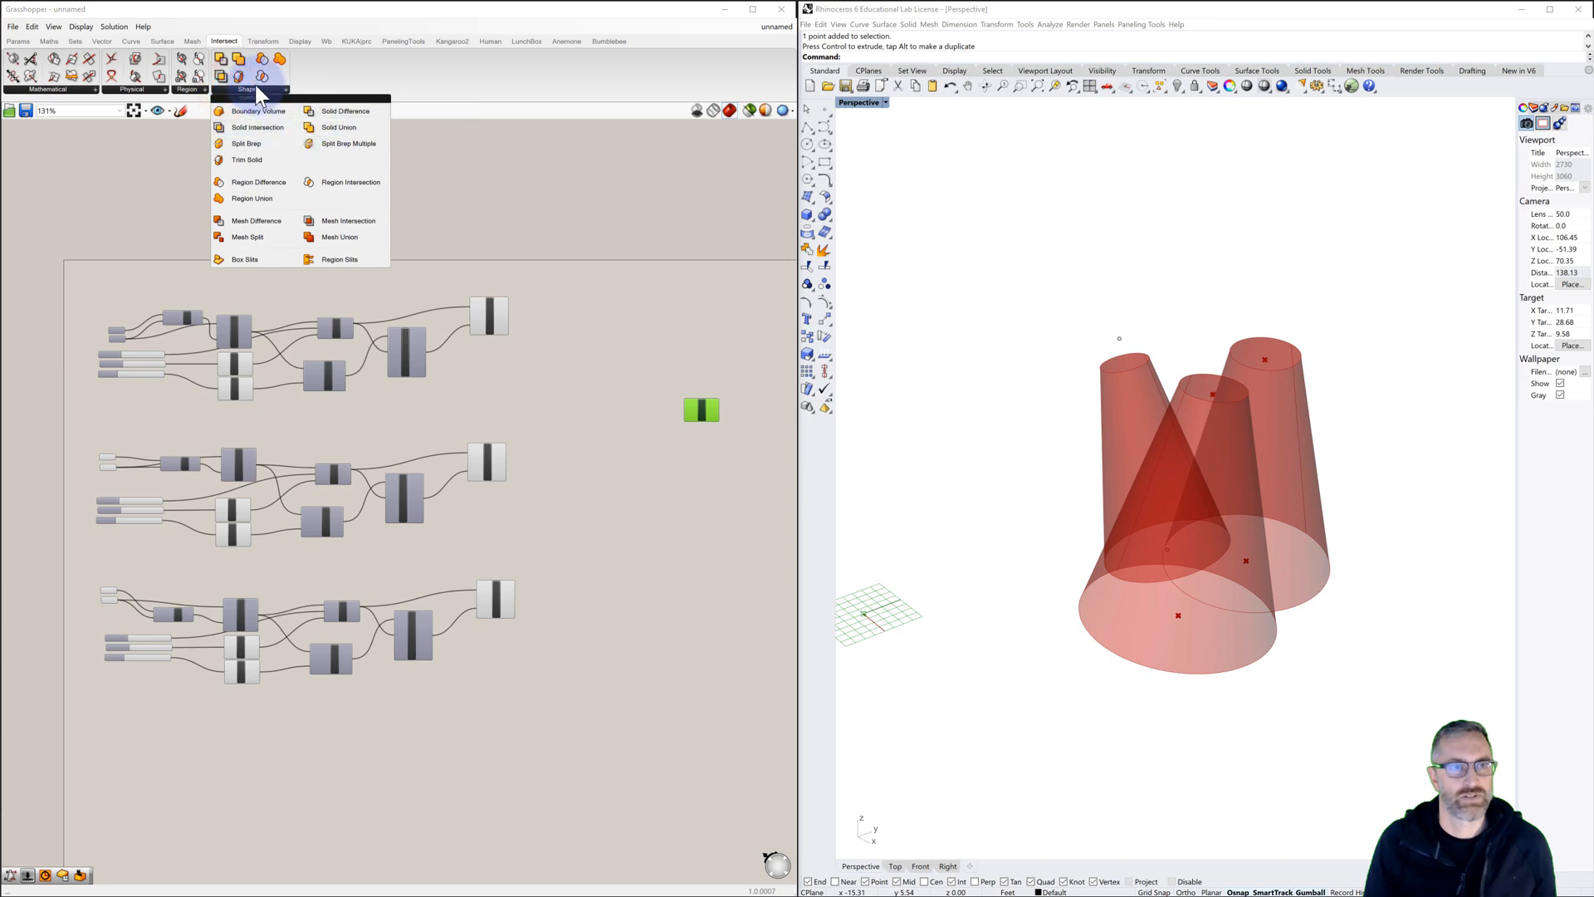
{"action": "left_click", "coordinate": [339, 127]}
{"action": "left_click", "coordinate": [590, 467]}
{"action": "scroll", "coordinate": [587, 458], "scroll_direction": "up", "scroll_amount": 3}
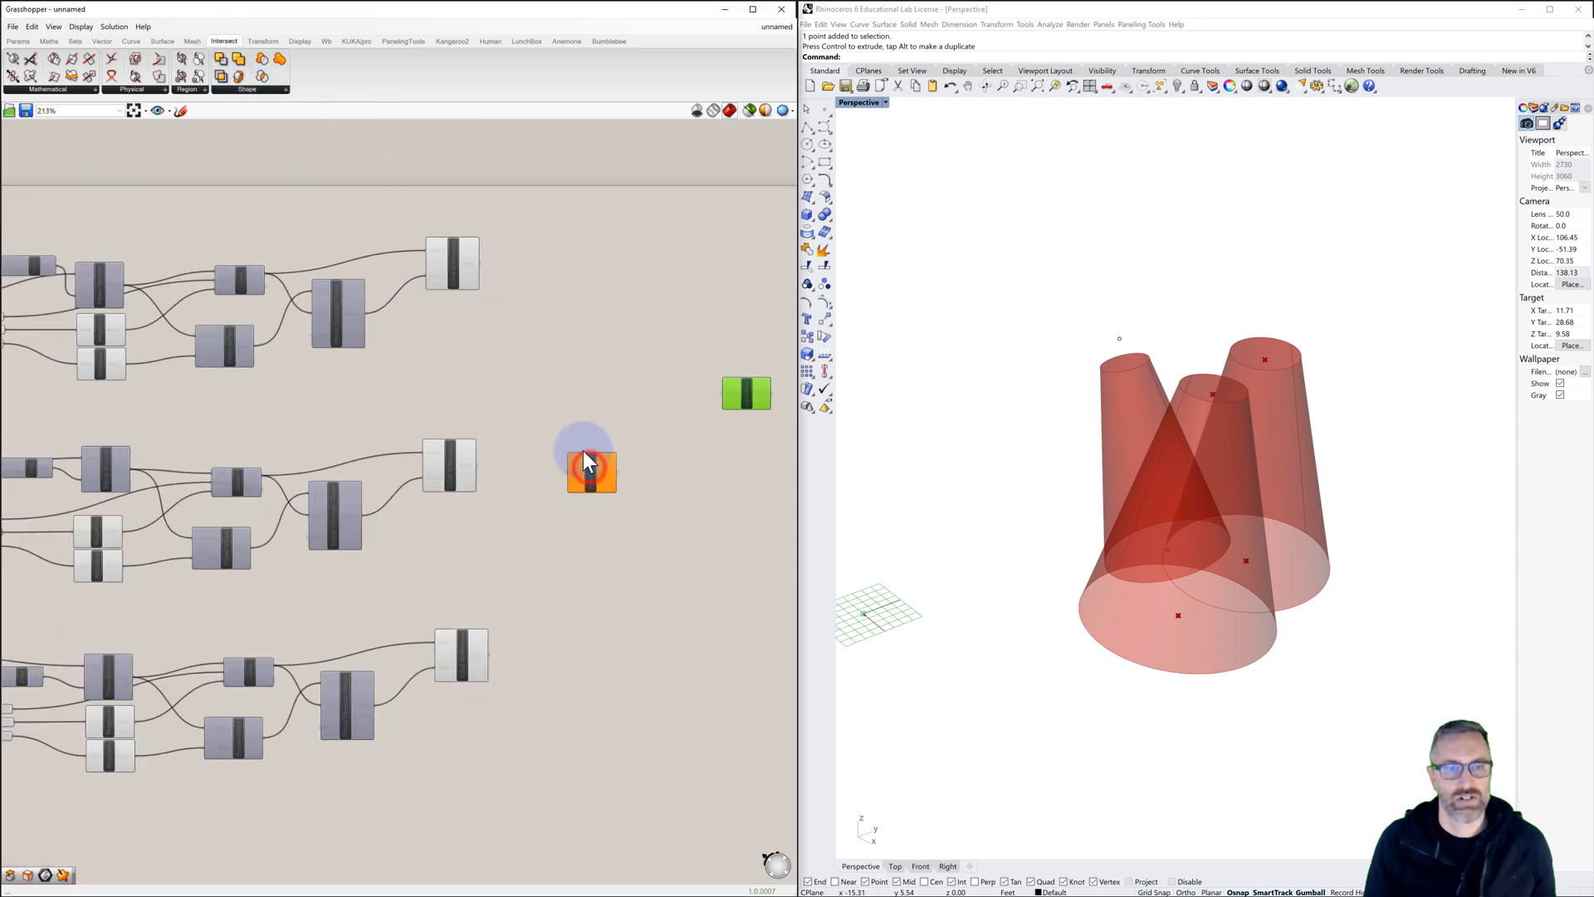
{"action": "left_click_drag", "start_coordinate": [461, 229], "coordinate": [565, 474]}
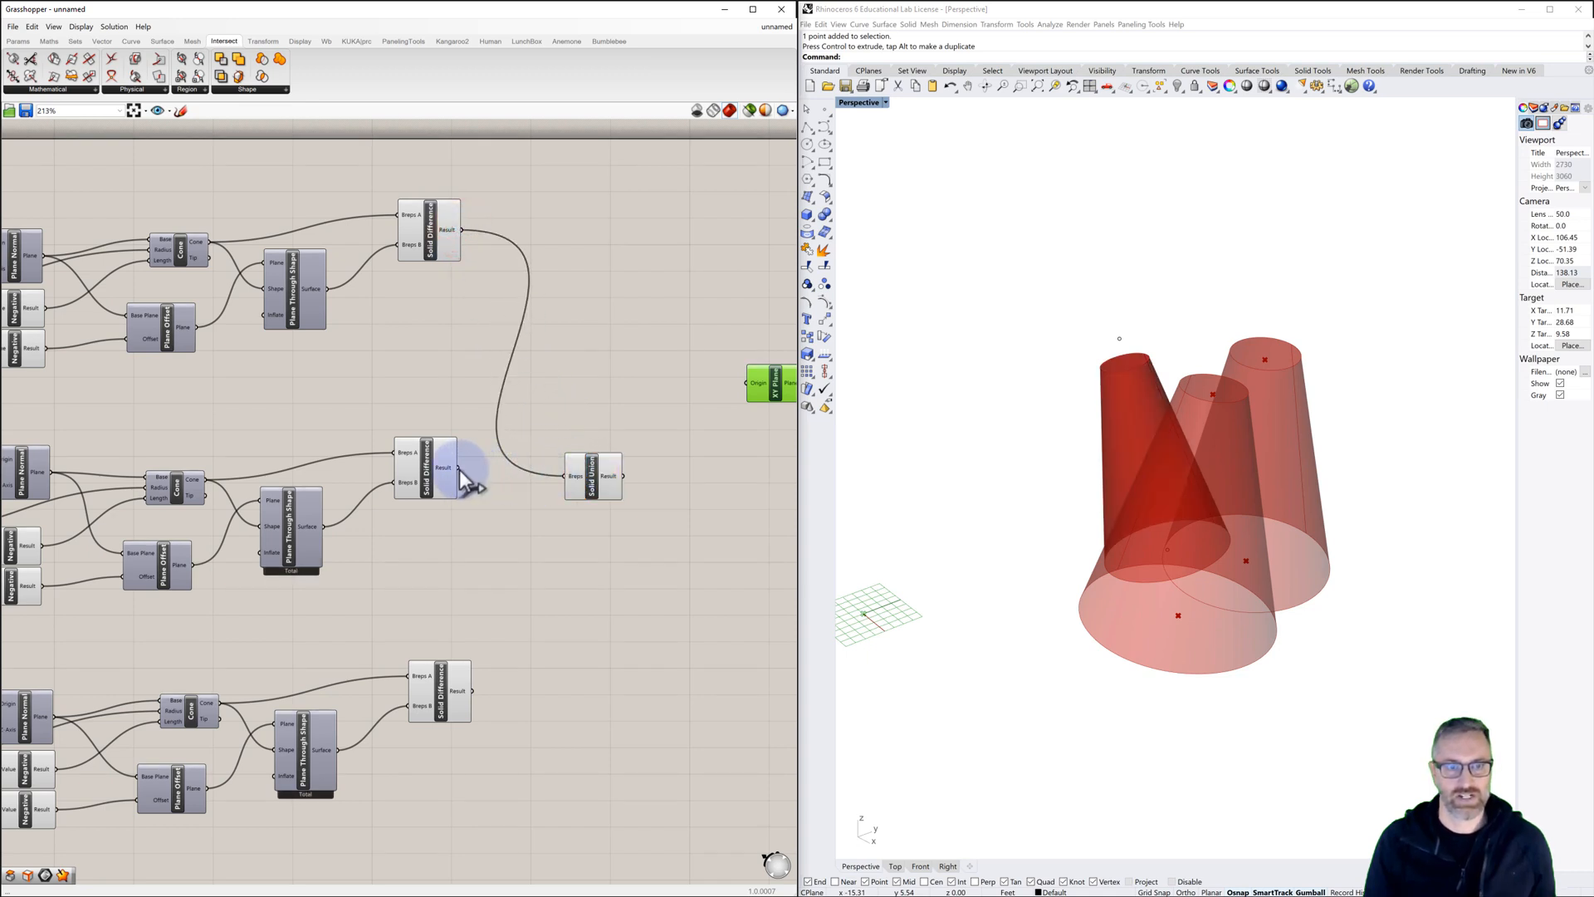
{"action": "left_click_drag", "start_coordinate": [460, 470], "coordinate": [565, 475]}
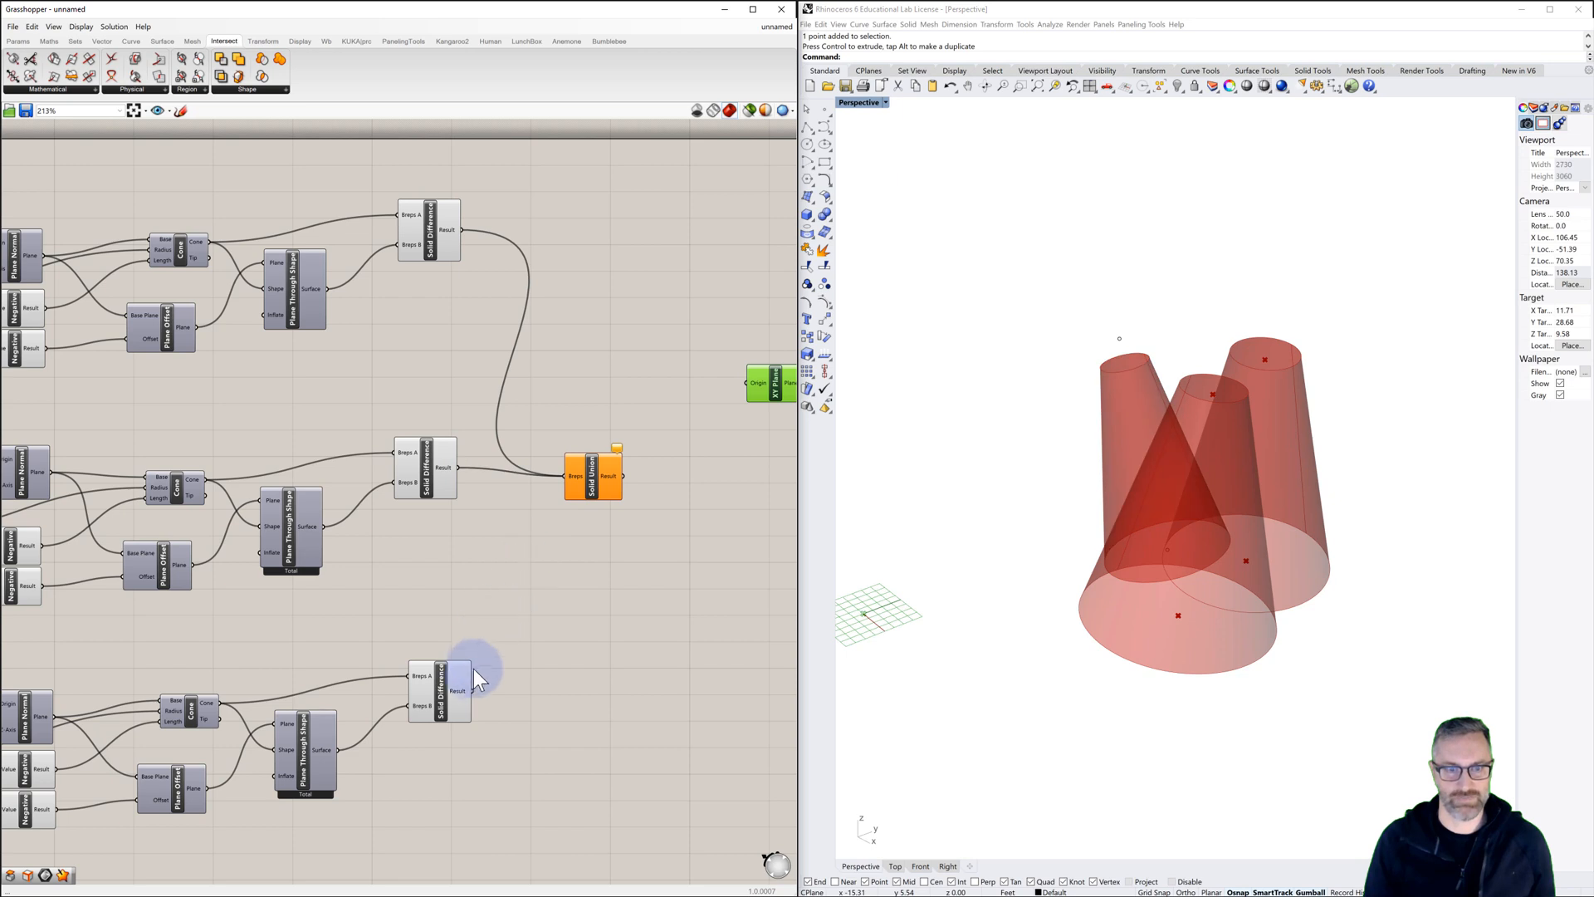
{"action": "left_click_drag", "start_coordinate": [471, 690], "coordinate": [620, 467]}
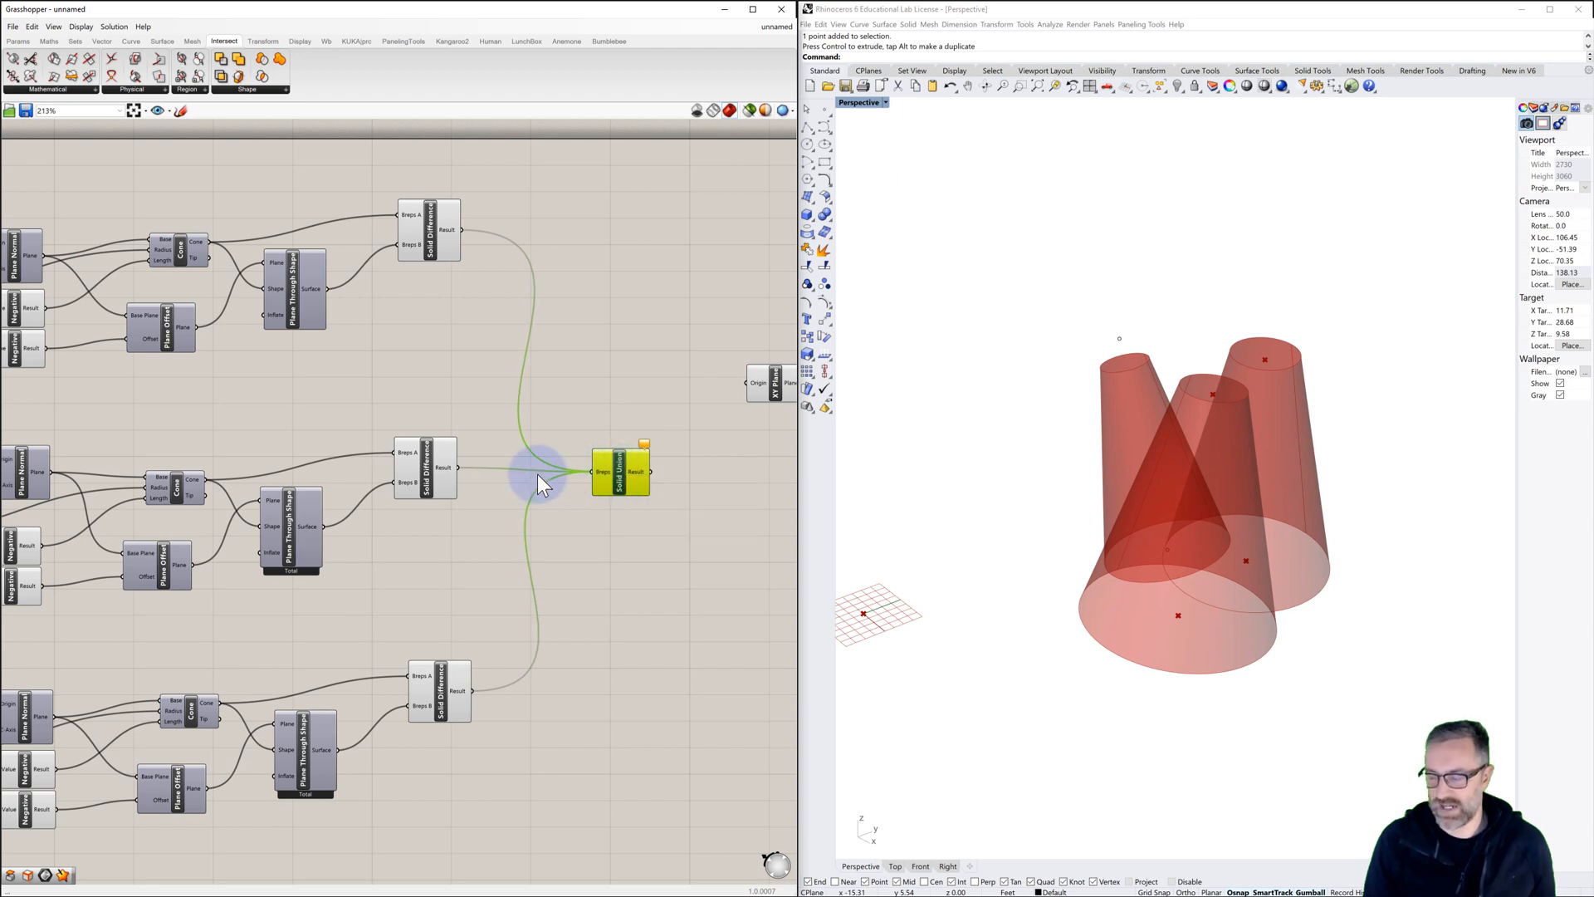
{"action": "left_click_drag", "start_coordinate": [596, 470], "coordinate": [660, 460]}
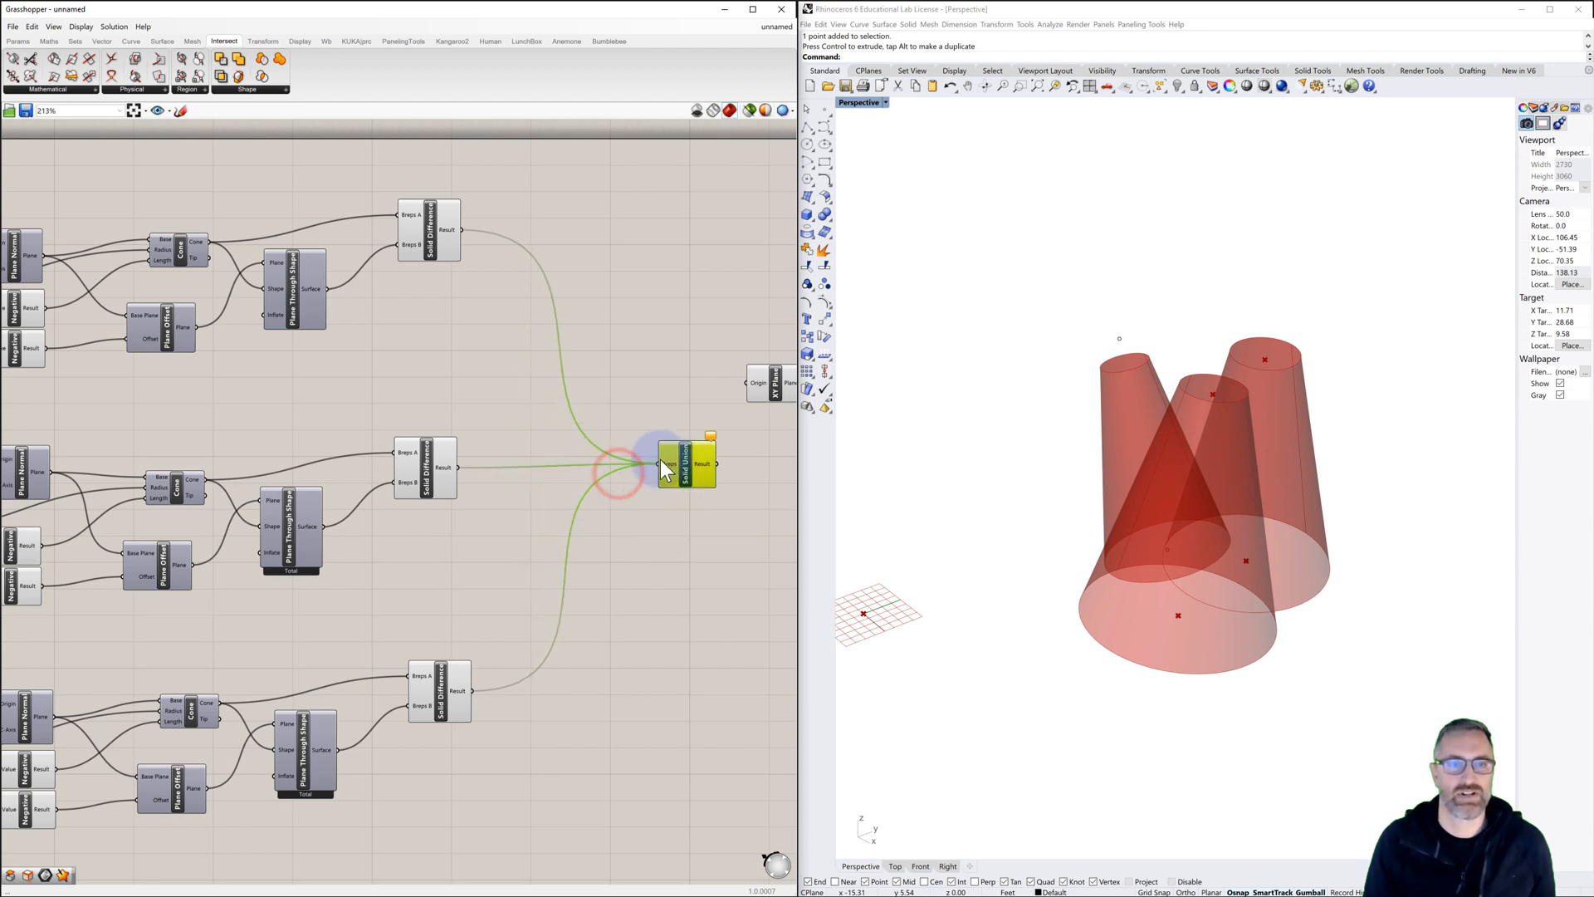
Step: Add a Cap Holes component after the uppermost Solid Difference and connect its output to the Solid Union, replacing the direct connections
{"action": "left_click", "coordinate": [430, 235]}
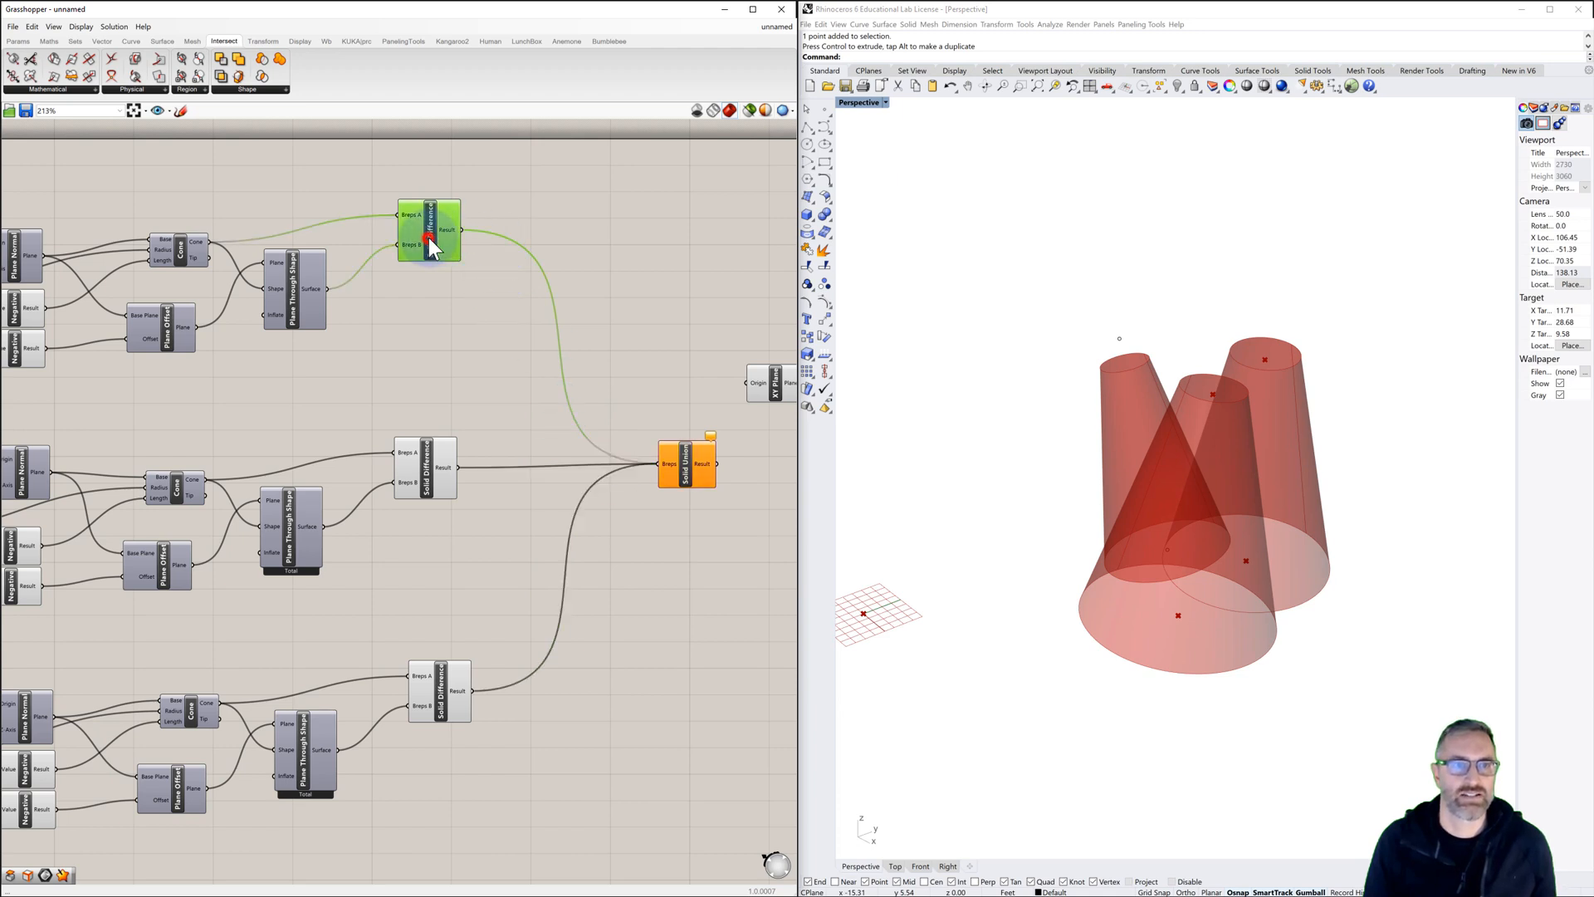
{"action": "right_click_drag", "start_coordinate": [1025, 402], "coordinate": [860, 378]}
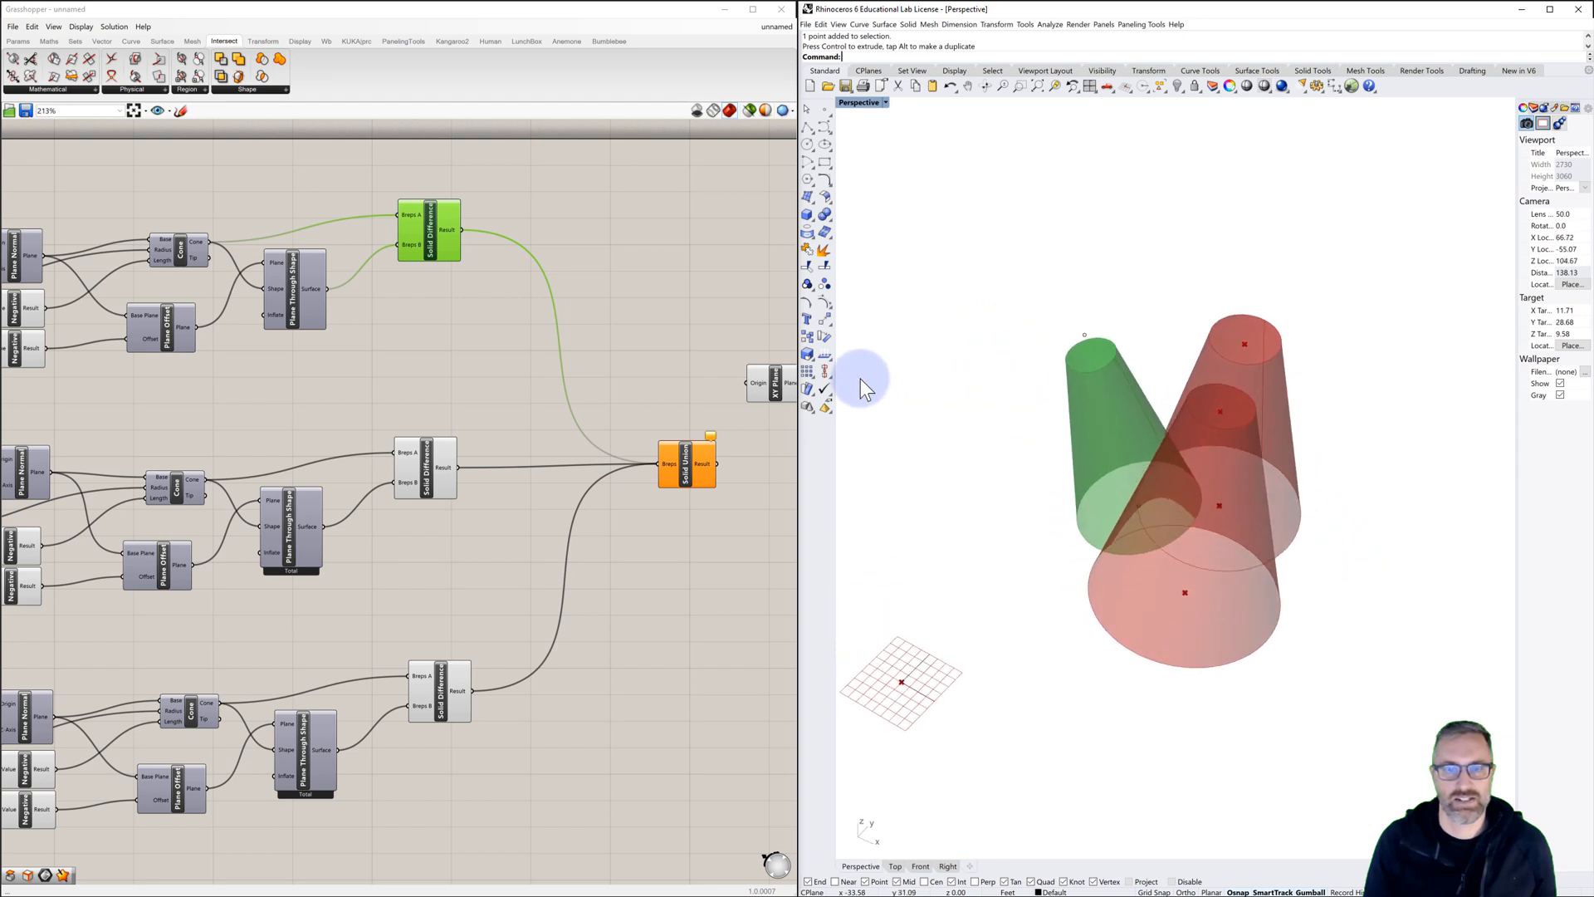
{"action": "double_click", "coordinate": [522, 222]}
{"action": "type", "text": "cap"}
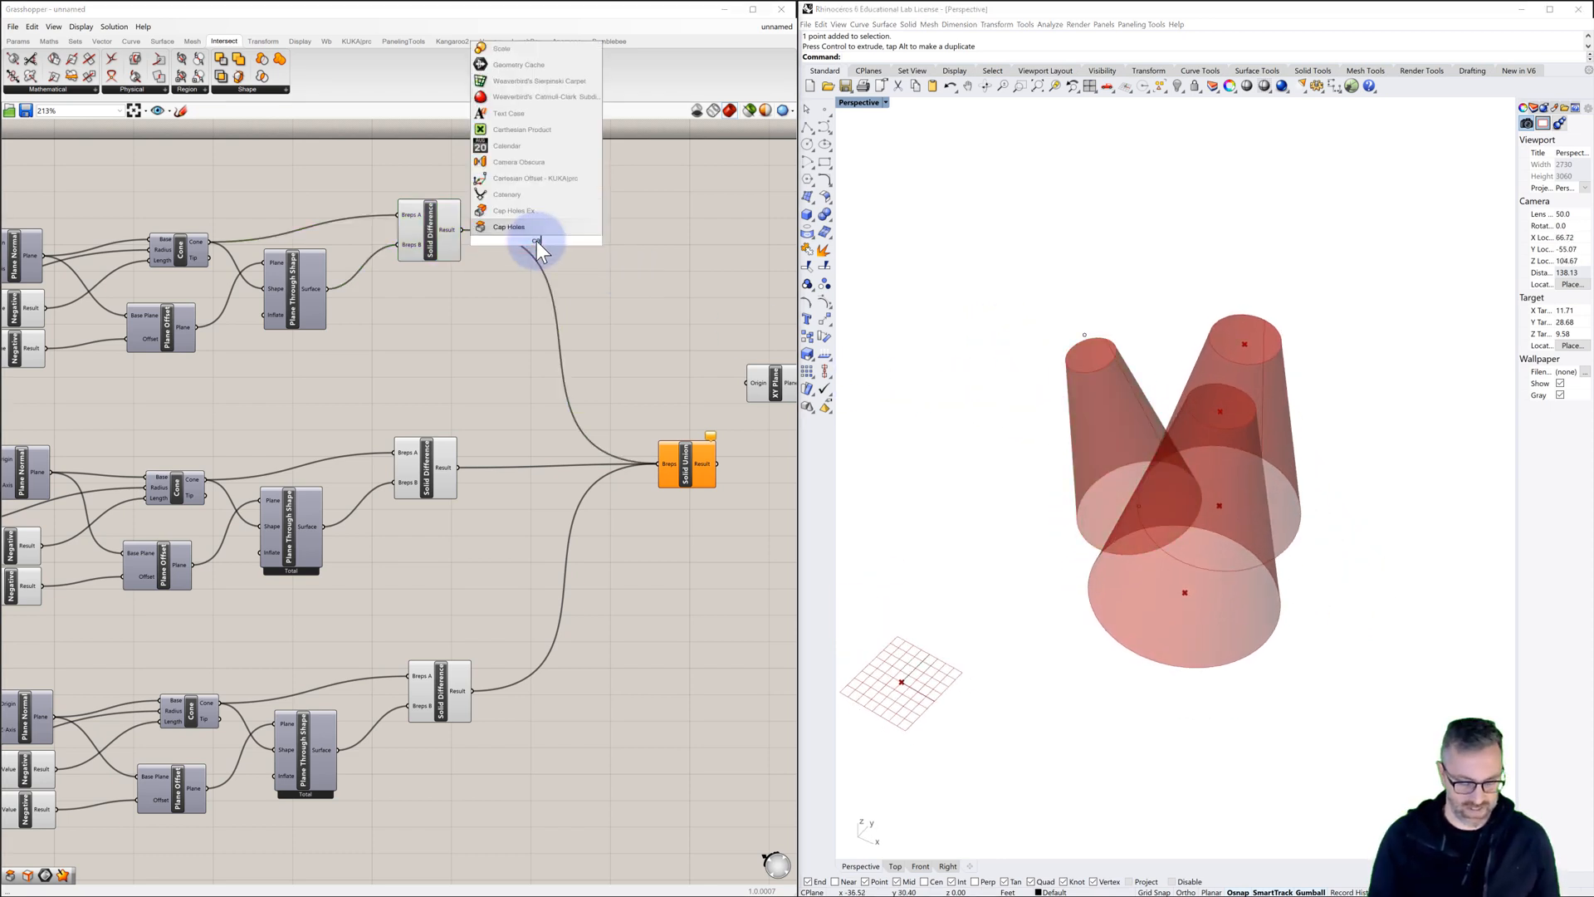
{"action": "left_click", "coordinate": [513, 226]}
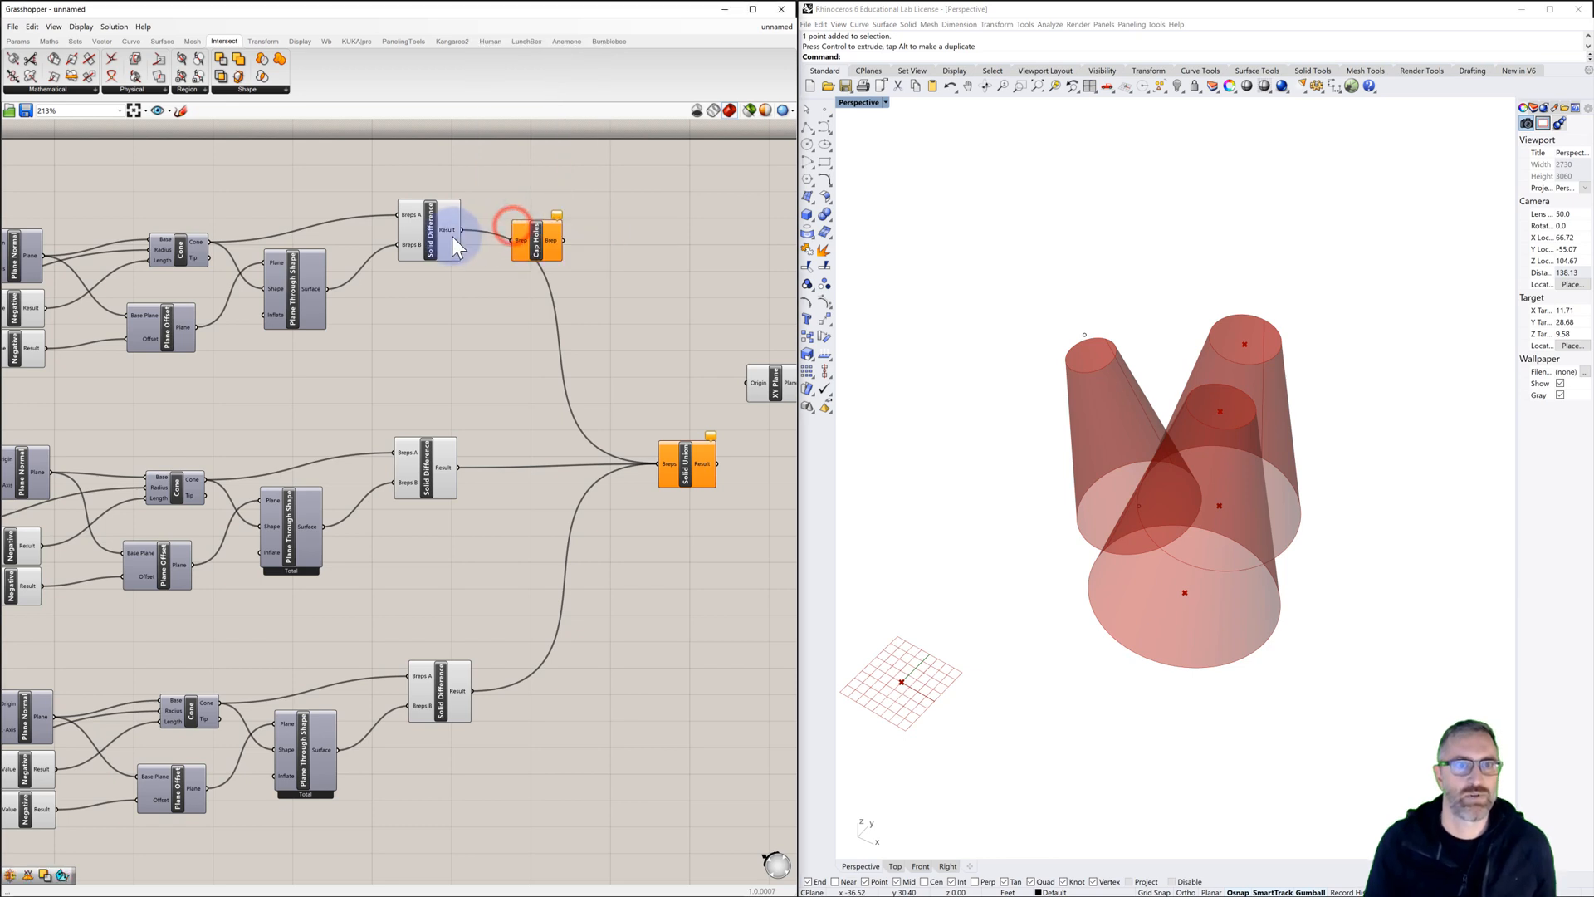
{"action": "left_click_drag", "start_coordinate": [461, 230], "coordinate": [659, 466]}
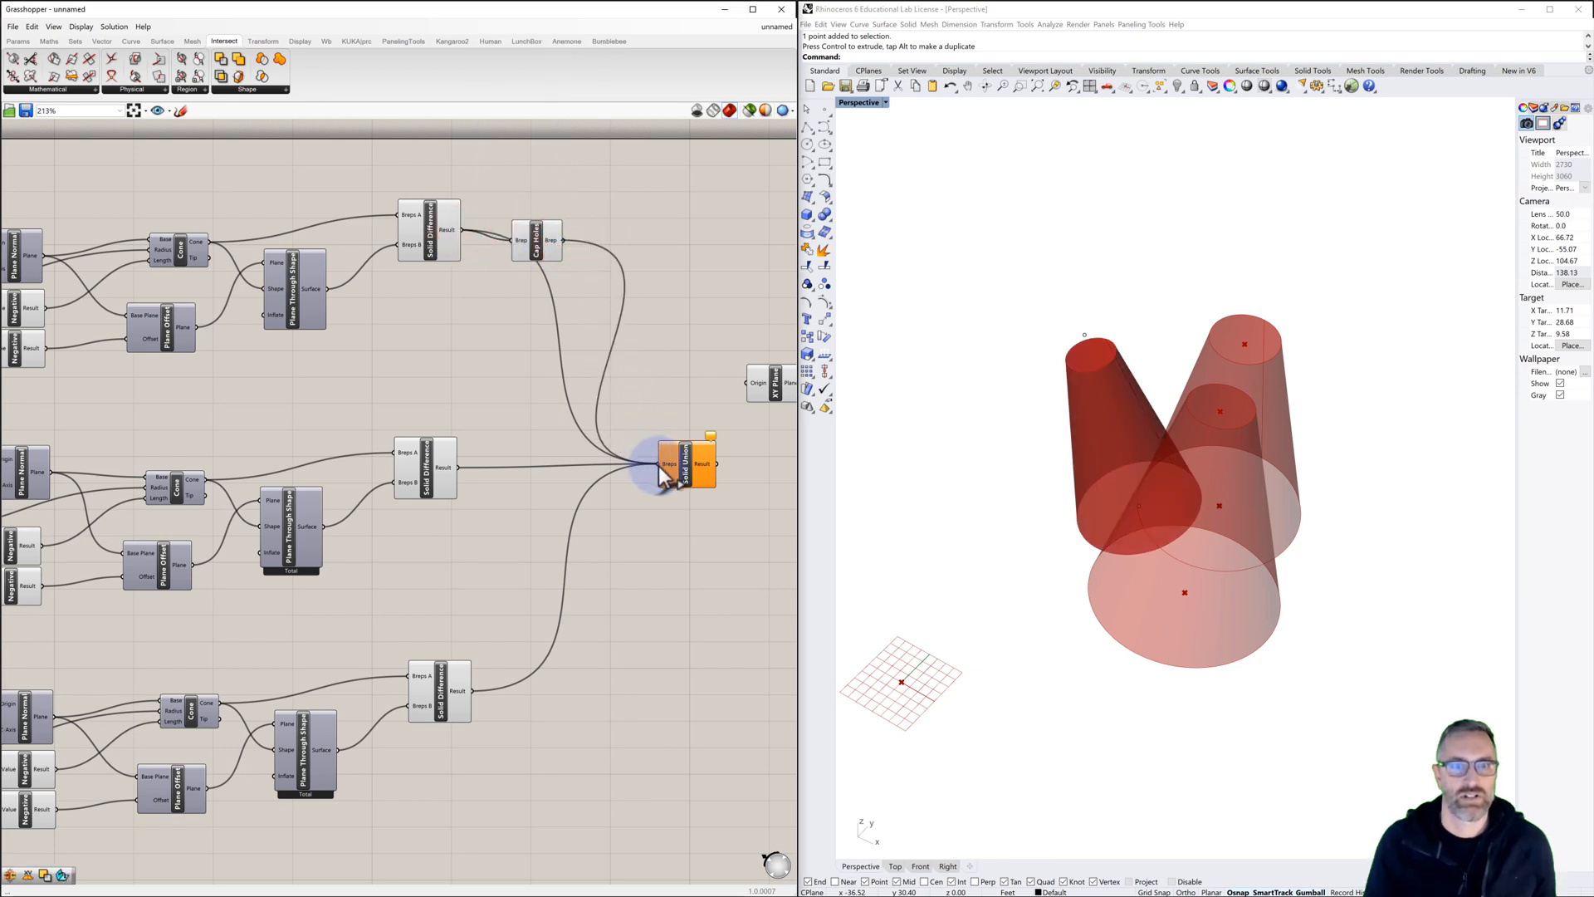
{"action": "left_click", "coordinate": [683, 461]}
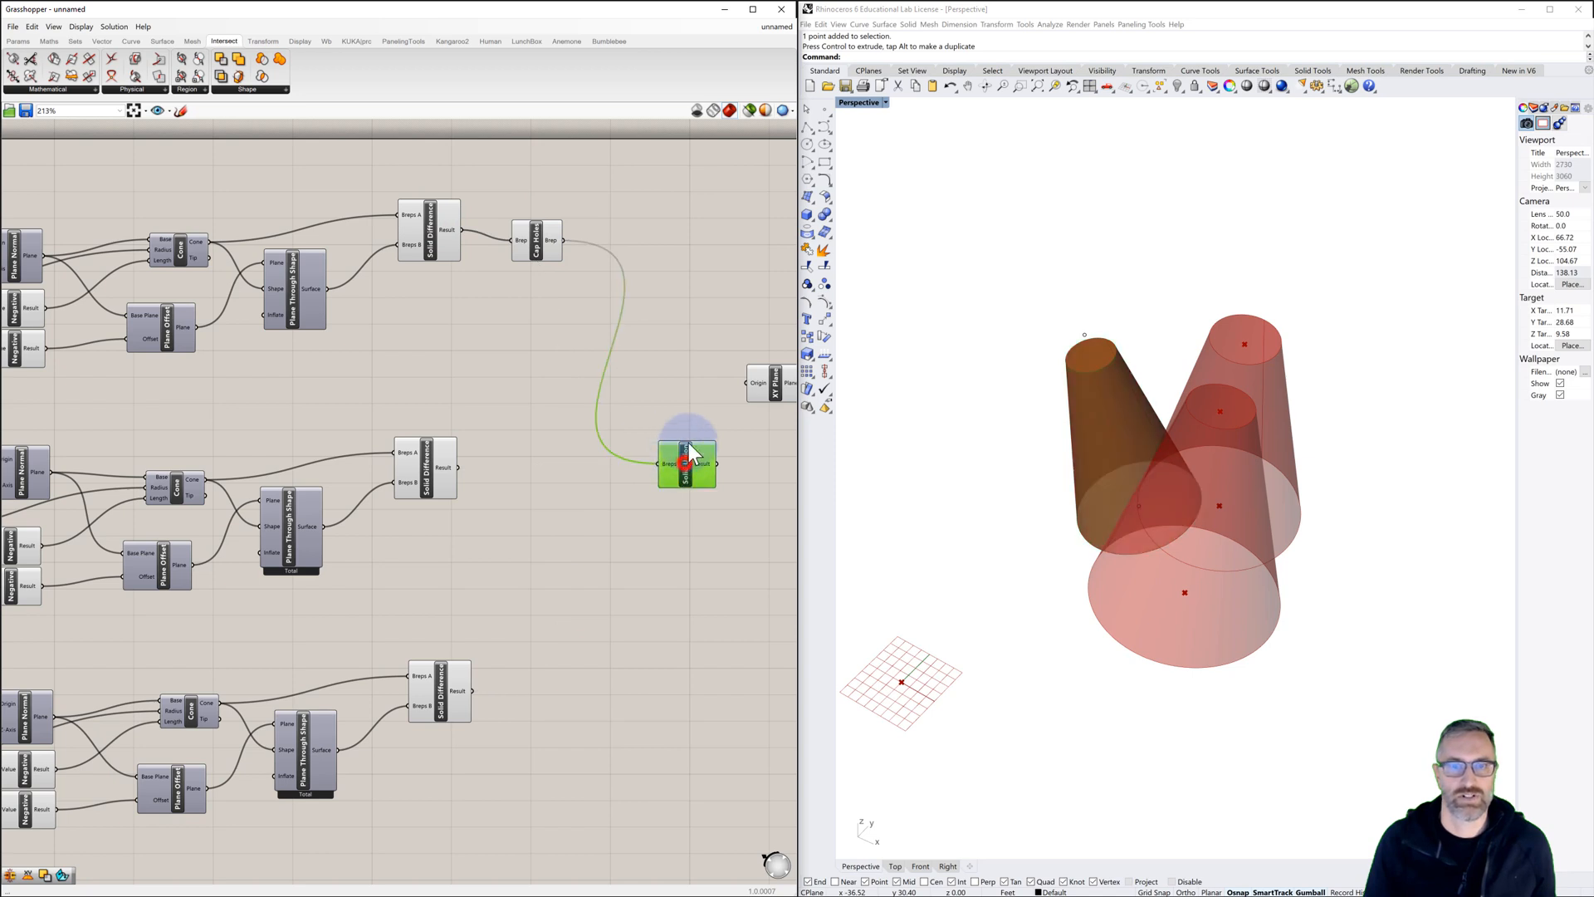
Step: Turn off the preview of the uppermost Solid Difference and its Cap Holes component
{"action": "left_click", "coordinate": [675, 401]}
{"action": "left_click_drag", "start_coordinate": [555, 291], "coordinate": [441, 205]}
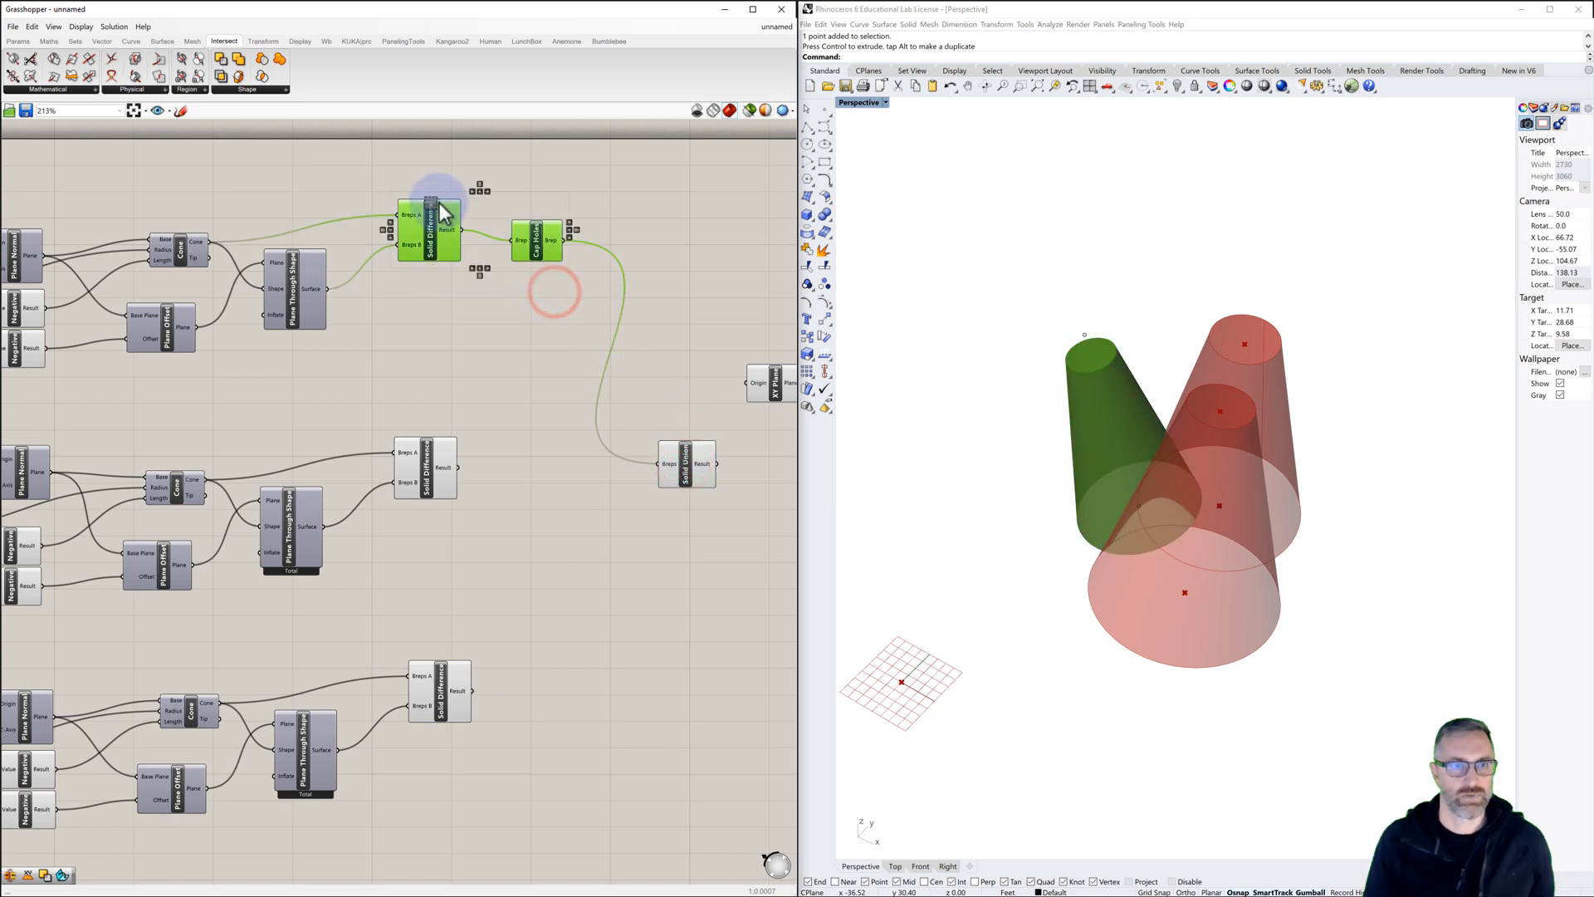
{"action": "left_click", "coordinate": [526, 310]}
Step: Duplicate Cap Holes for the middle and lowest cone chains, connecting each between its Solid Difference and the Solid Union's Breps input
{"action": "left_click", "coordinate": [538, 253]}
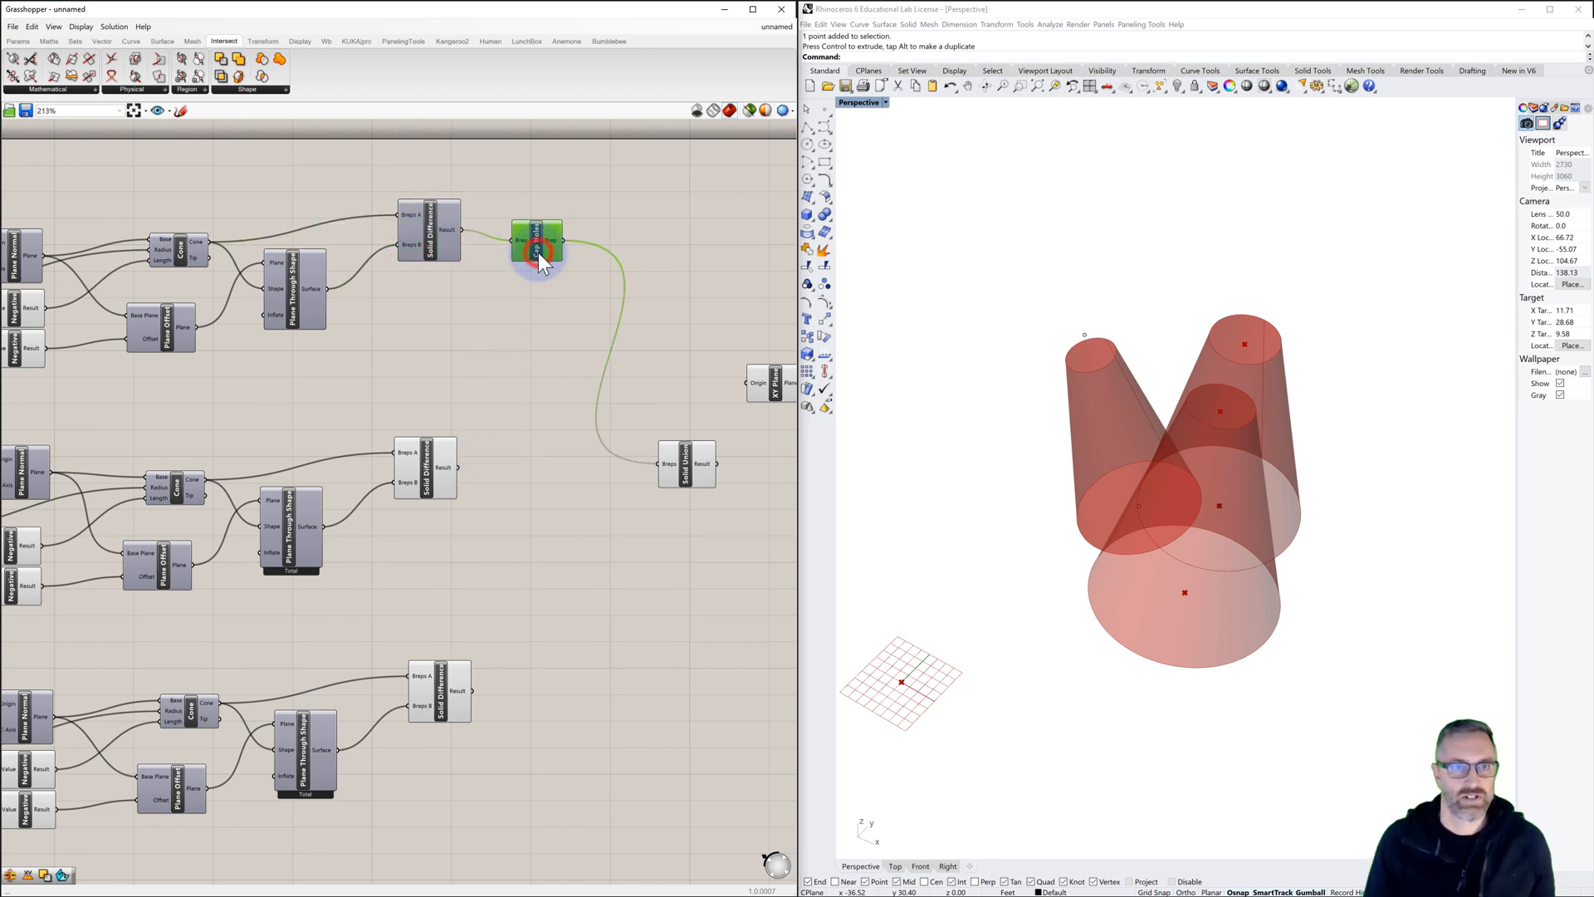
{"action": "left_click_drag", "start_coordinate": [539, 262], "coordinate": [659, 465], "text": "alt"}
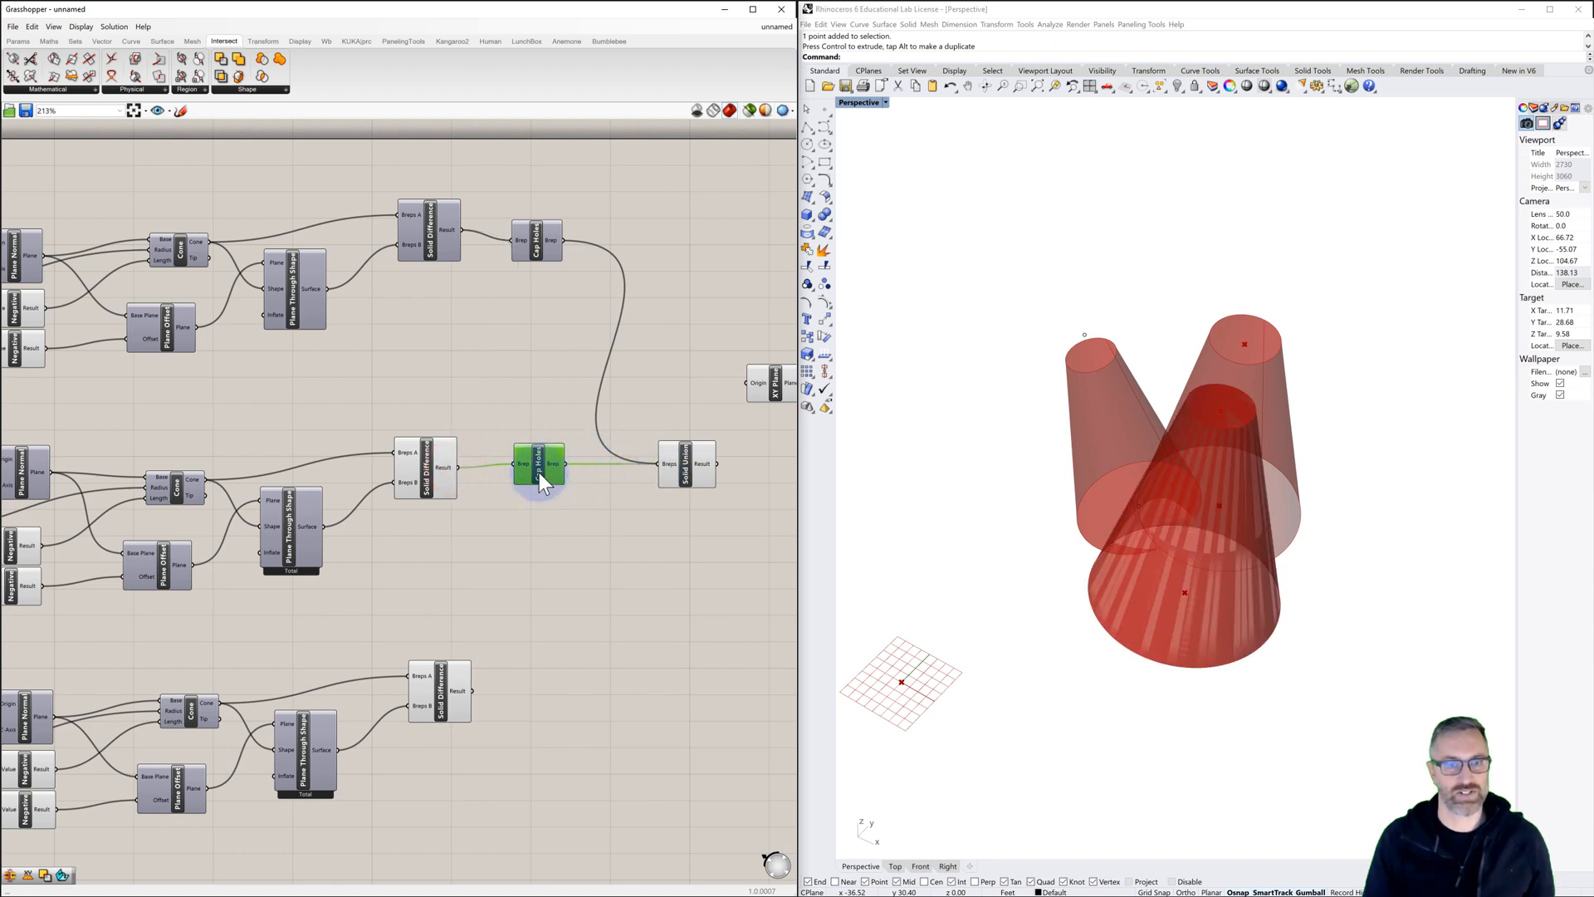
{"action": "left_click_drag", "start_coordinate": [539, 475], "coordinate": [520, 689], "text": "alt"}
{"action": "left_click_drag", "start_coordinate": [569, 689], "coordinate": [661, 462], "text": "shift"}
{"action": "left_click", "coordinate": [598, 561]}
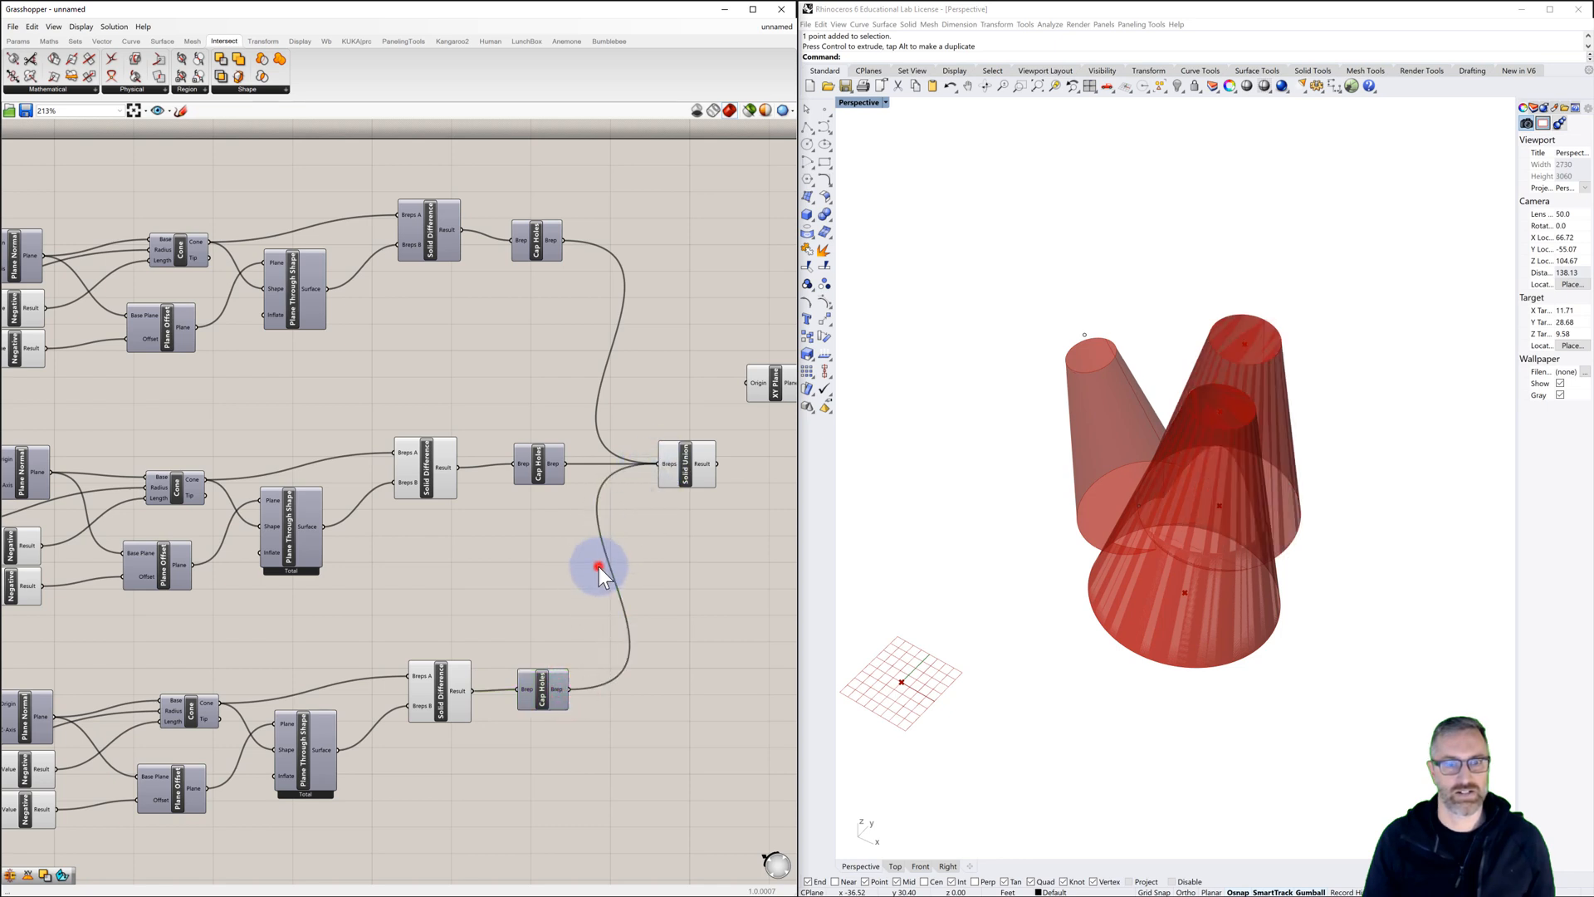
Step: Turn off the preview of the middle and lowest Solid Difference components and examine the unioned cones
{"action": "left_click_drag", "start_coordinate": [475, 749], "coordinate": [397, 435]}
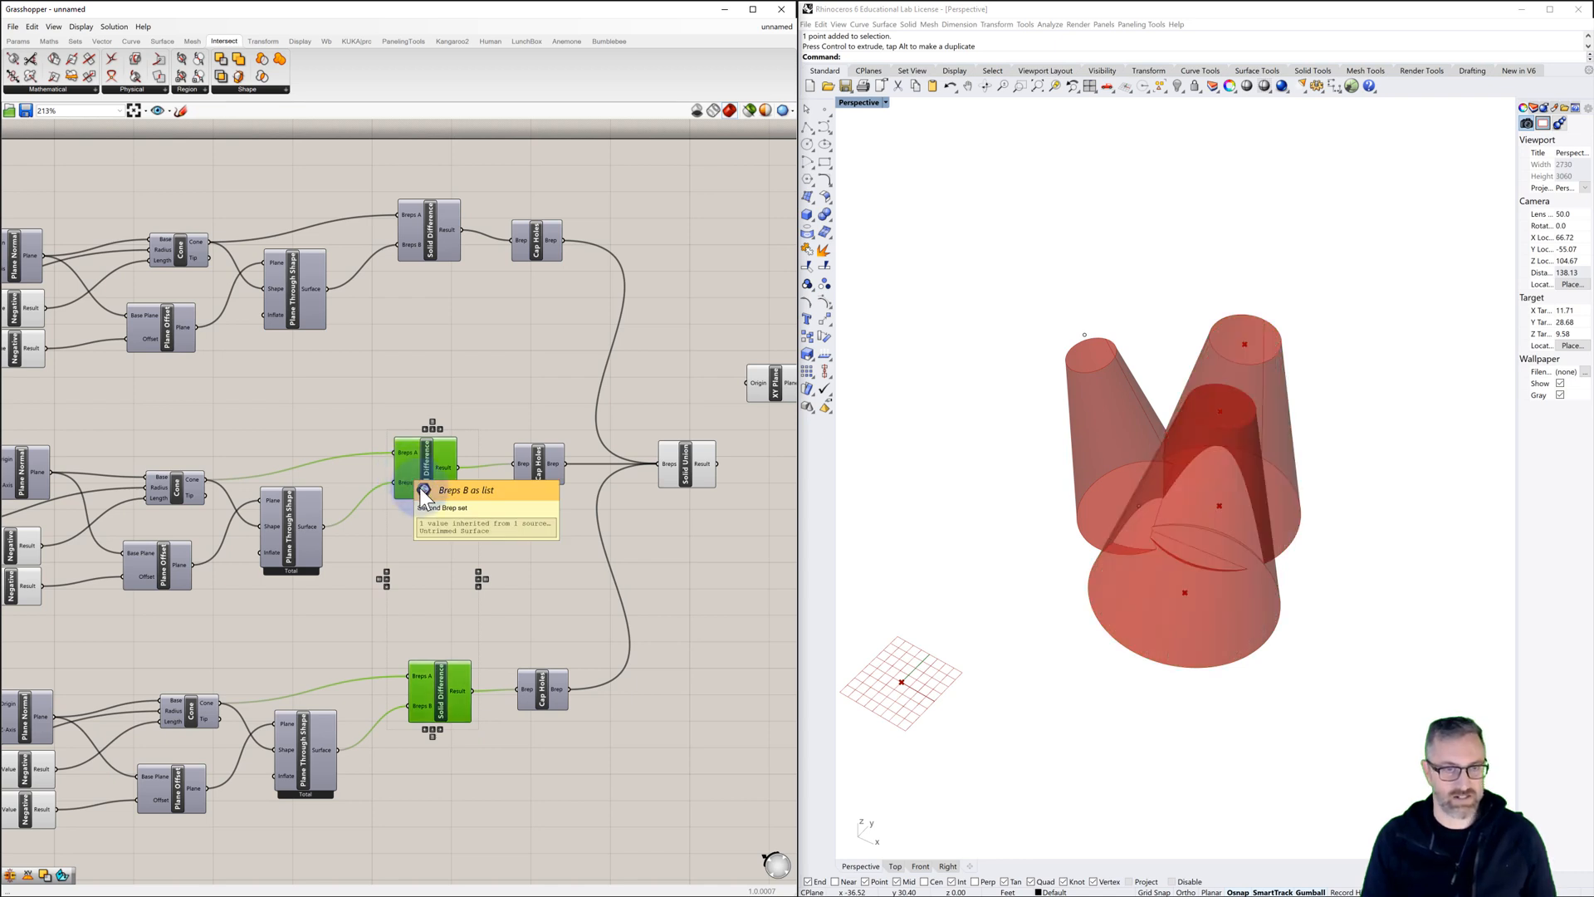
{"action": "left_click", "coordinate": [512, 527]}
{"action": "right_click_drag", "start_coordinate": [1016, 484], "coordinate": [1163, 473]}
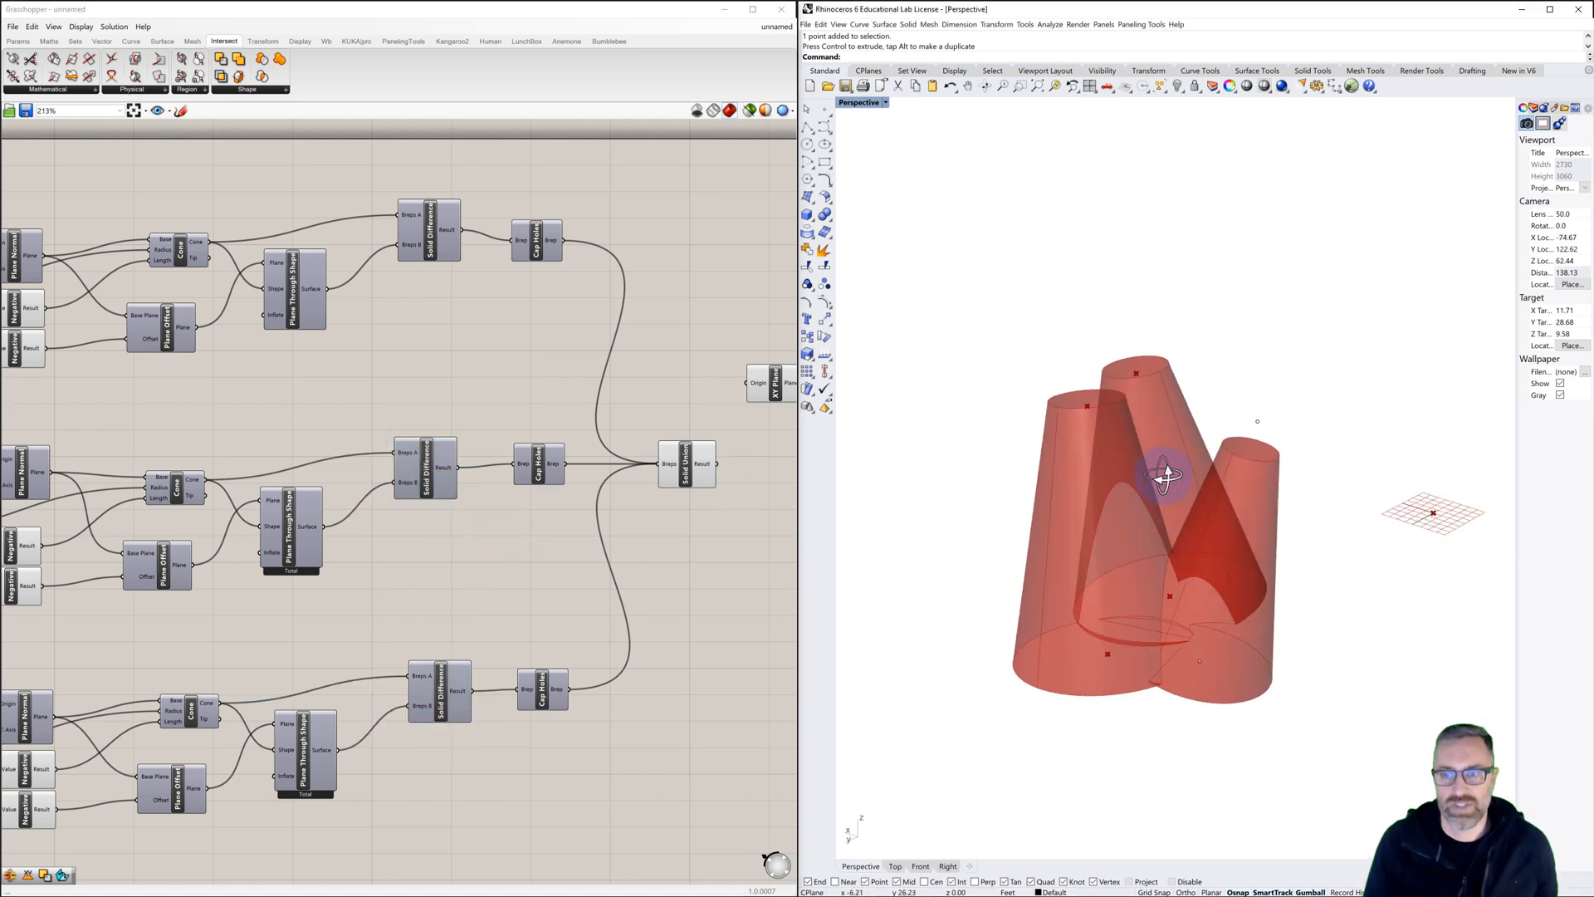
{"action": "scroll", "coordinate": [1179, 544], "scroll_direction": "up", "scroll_amount": 3}
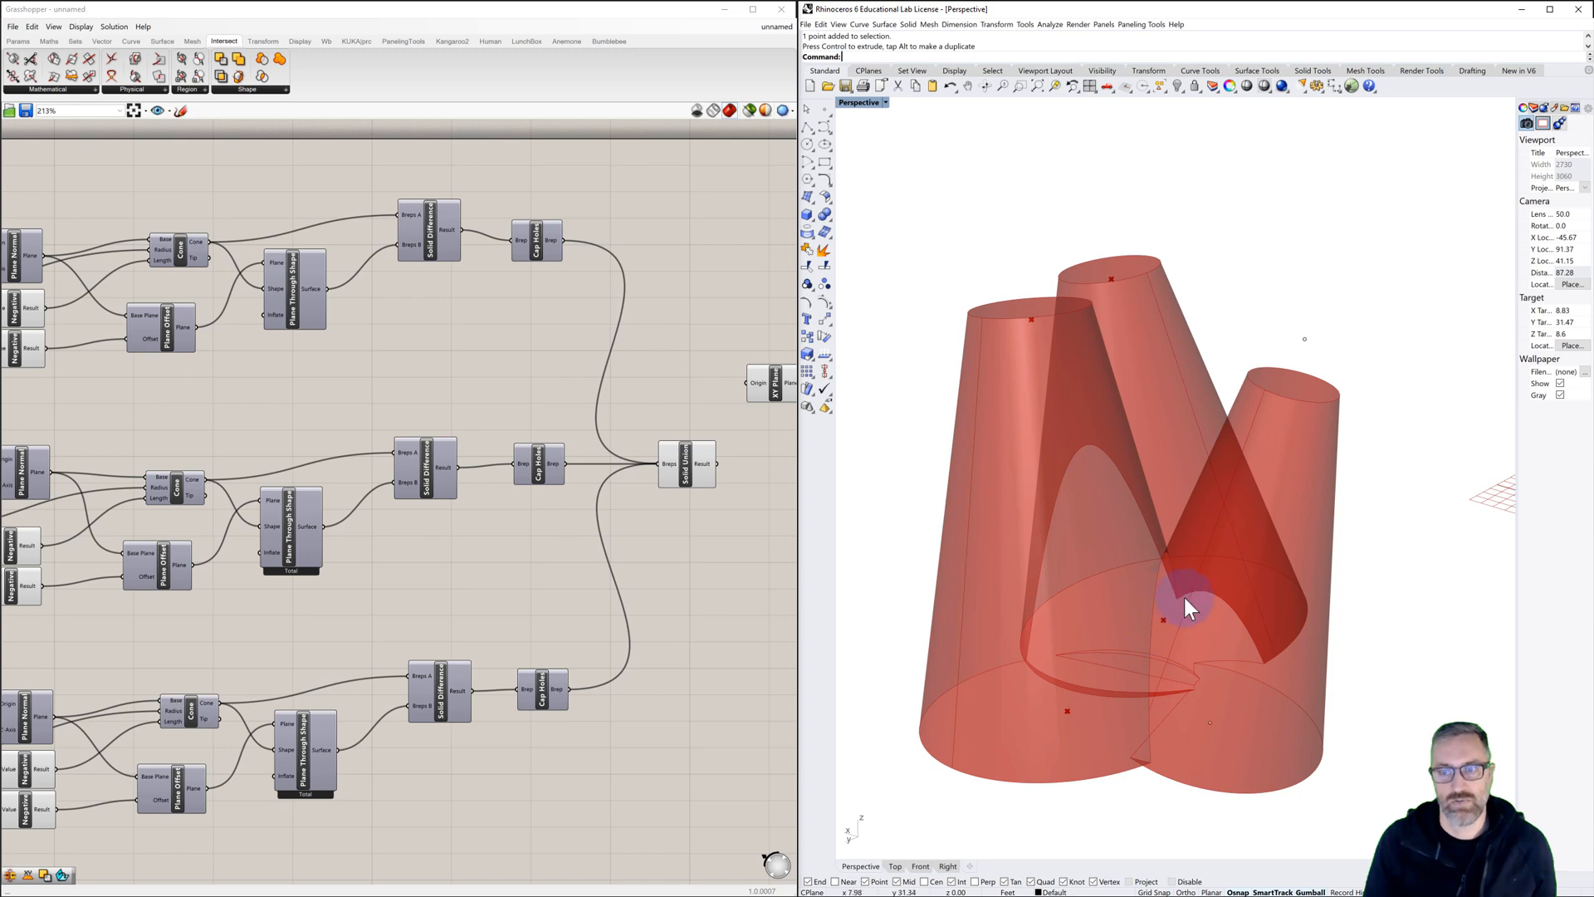
{"action": "scroll", "coordinate": [1206, 614], "scroll_direction": "down", "scroll_amount": 3}
{"action": "right_click_drag", "start_coordinate": [1195, 612], "coordinate": [1118, 576]}
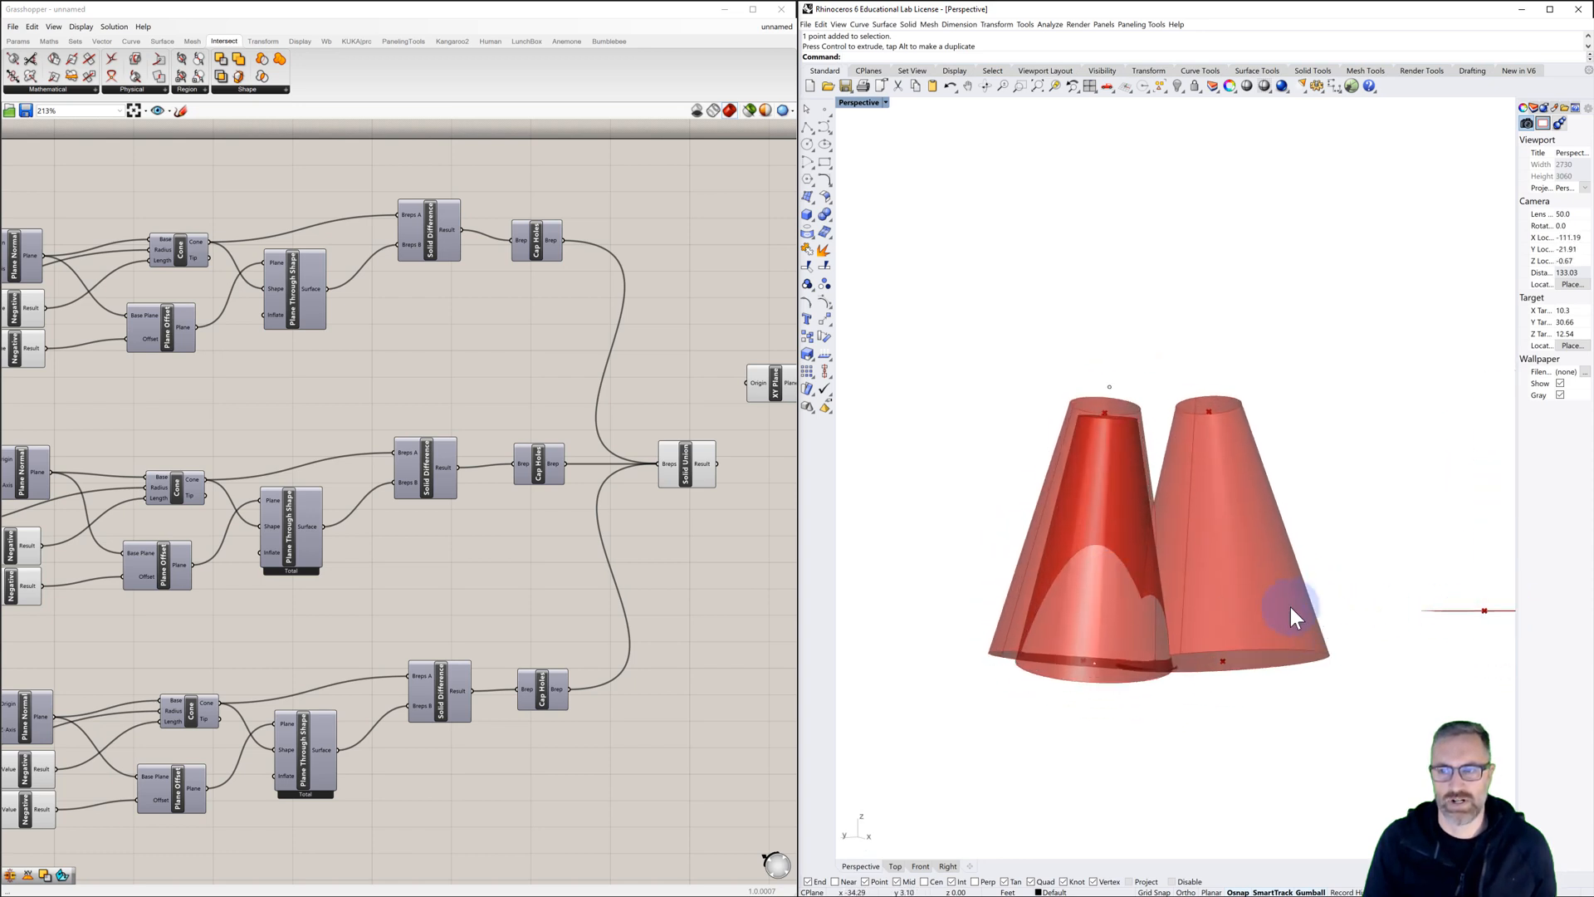
{"action": "left_click", "coordinate": [683, 544]}
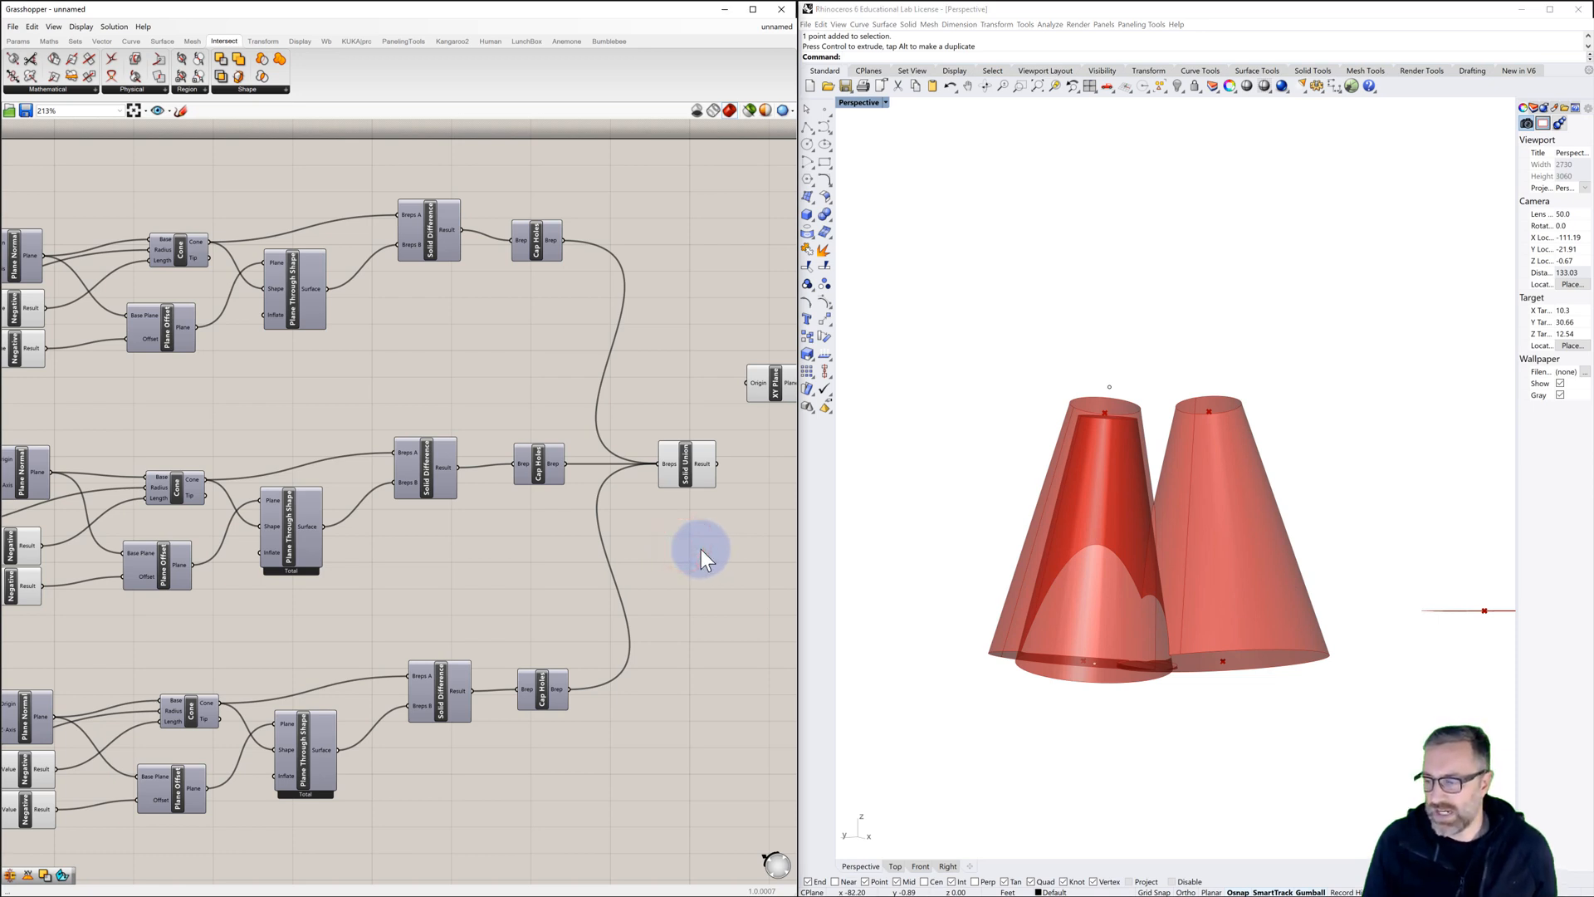
Step: Duplicate the uppermost Plane Through Shape and Solid Difference pair and place the copies beyond the Solid Union
{"action": "right_click_drag", "start_coordinate": [704, 561], "coordinate": [537, 447]}
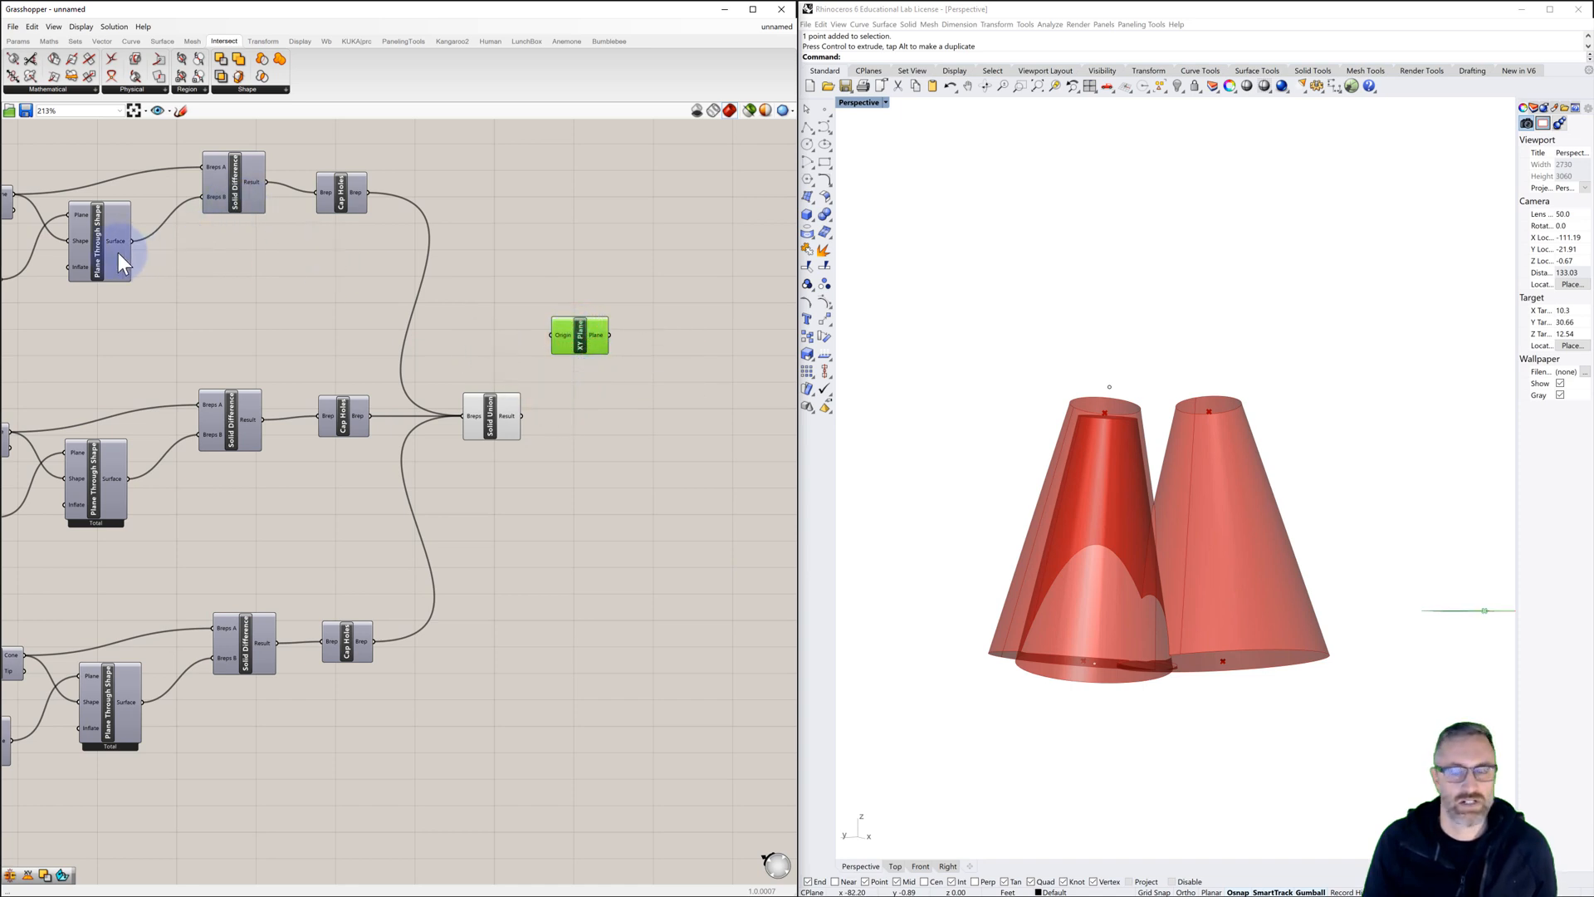
{"action": "mouse_move", "coordinate": [118, 253]}
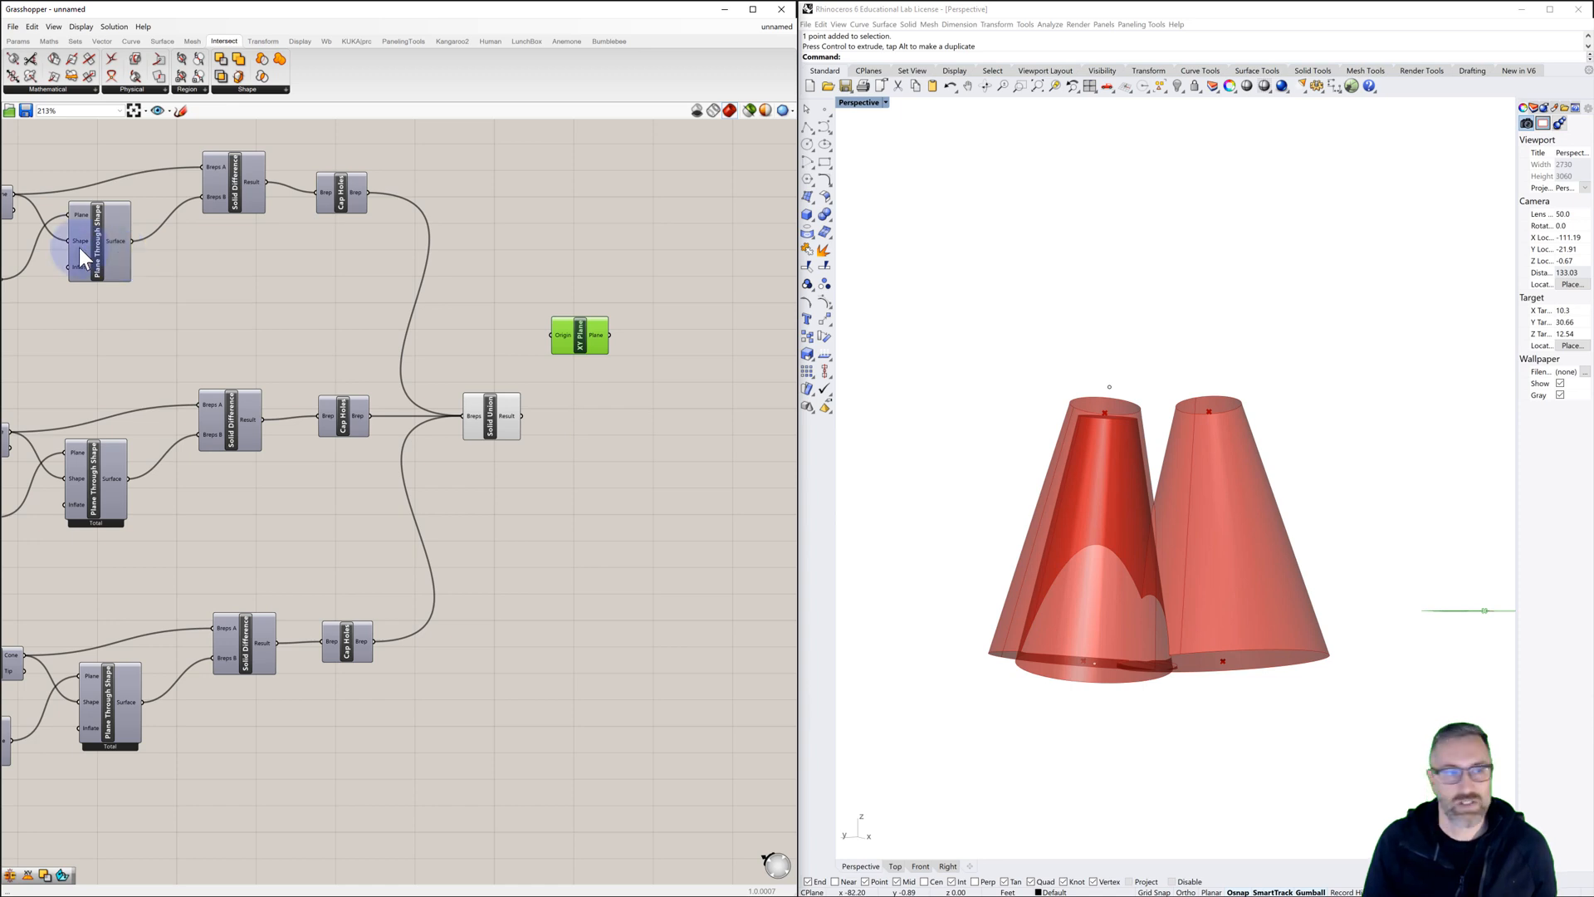
{"action": "left_click", "coordinate": [96, 234]}
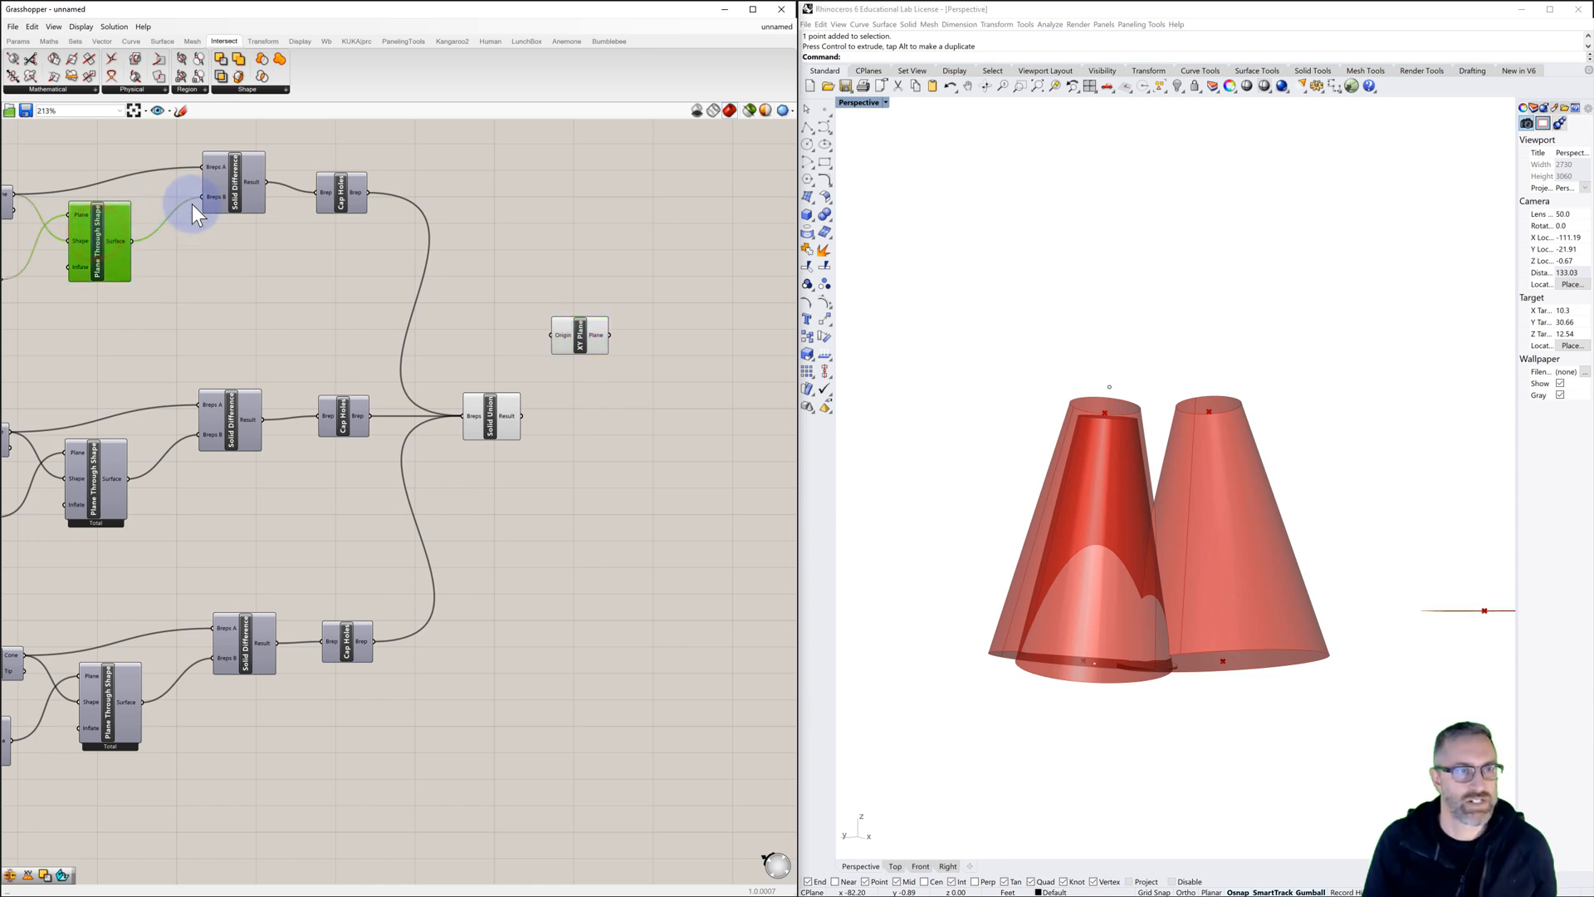
{"action": "left_click", "coordinate": [234, 187], "text": "shift"}
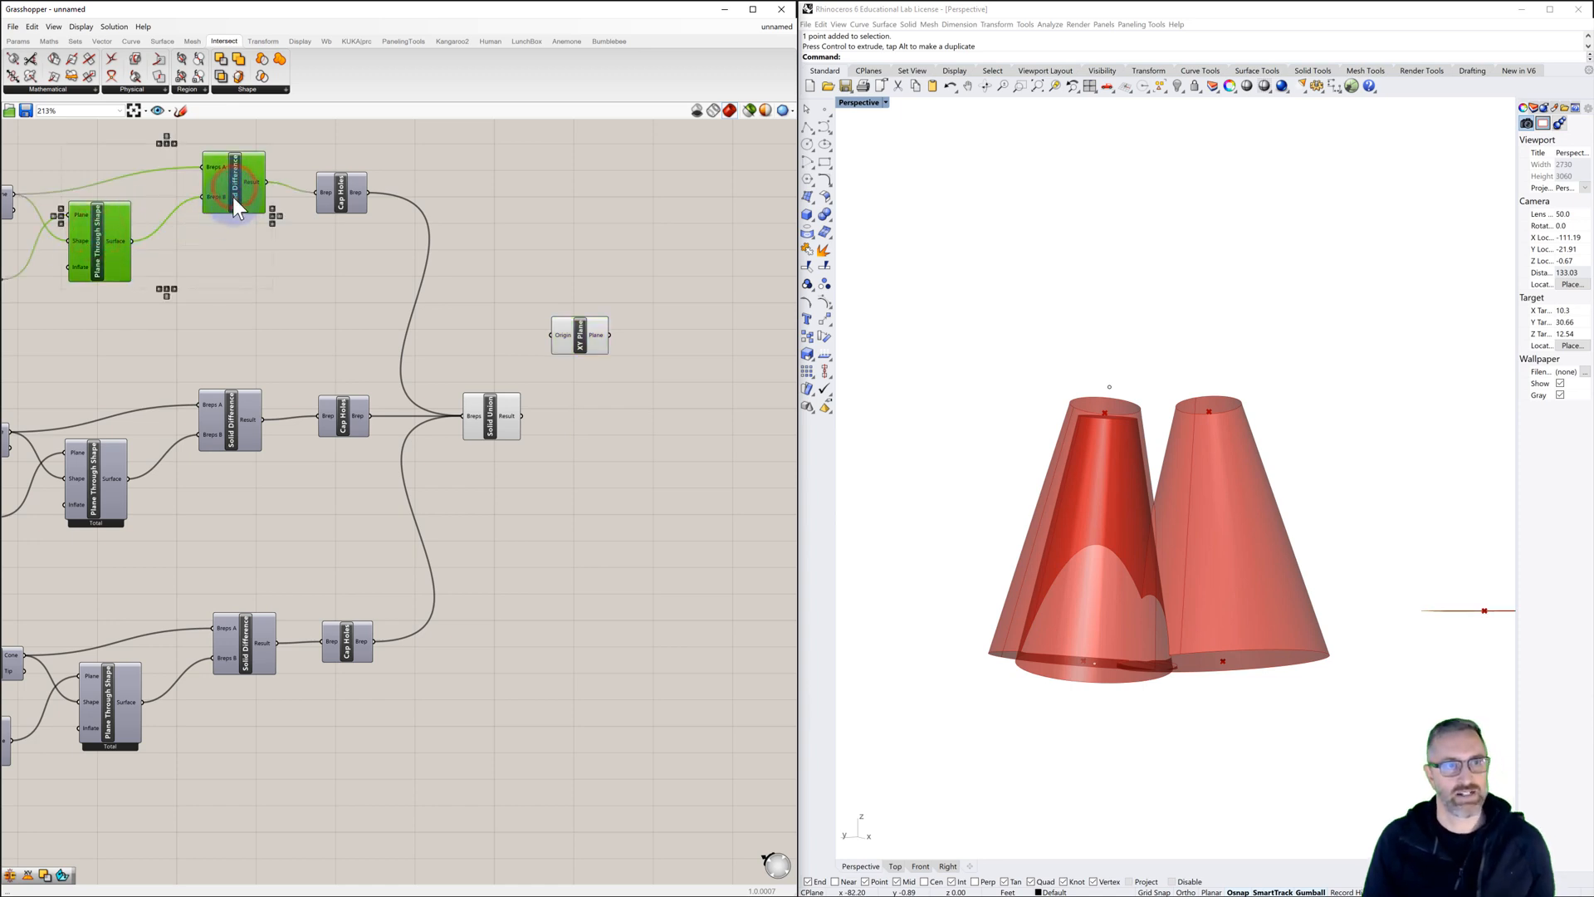
{"action": "key", "text": "ctrl+c"}
{"action": "key", "text": "ctrl+v"}
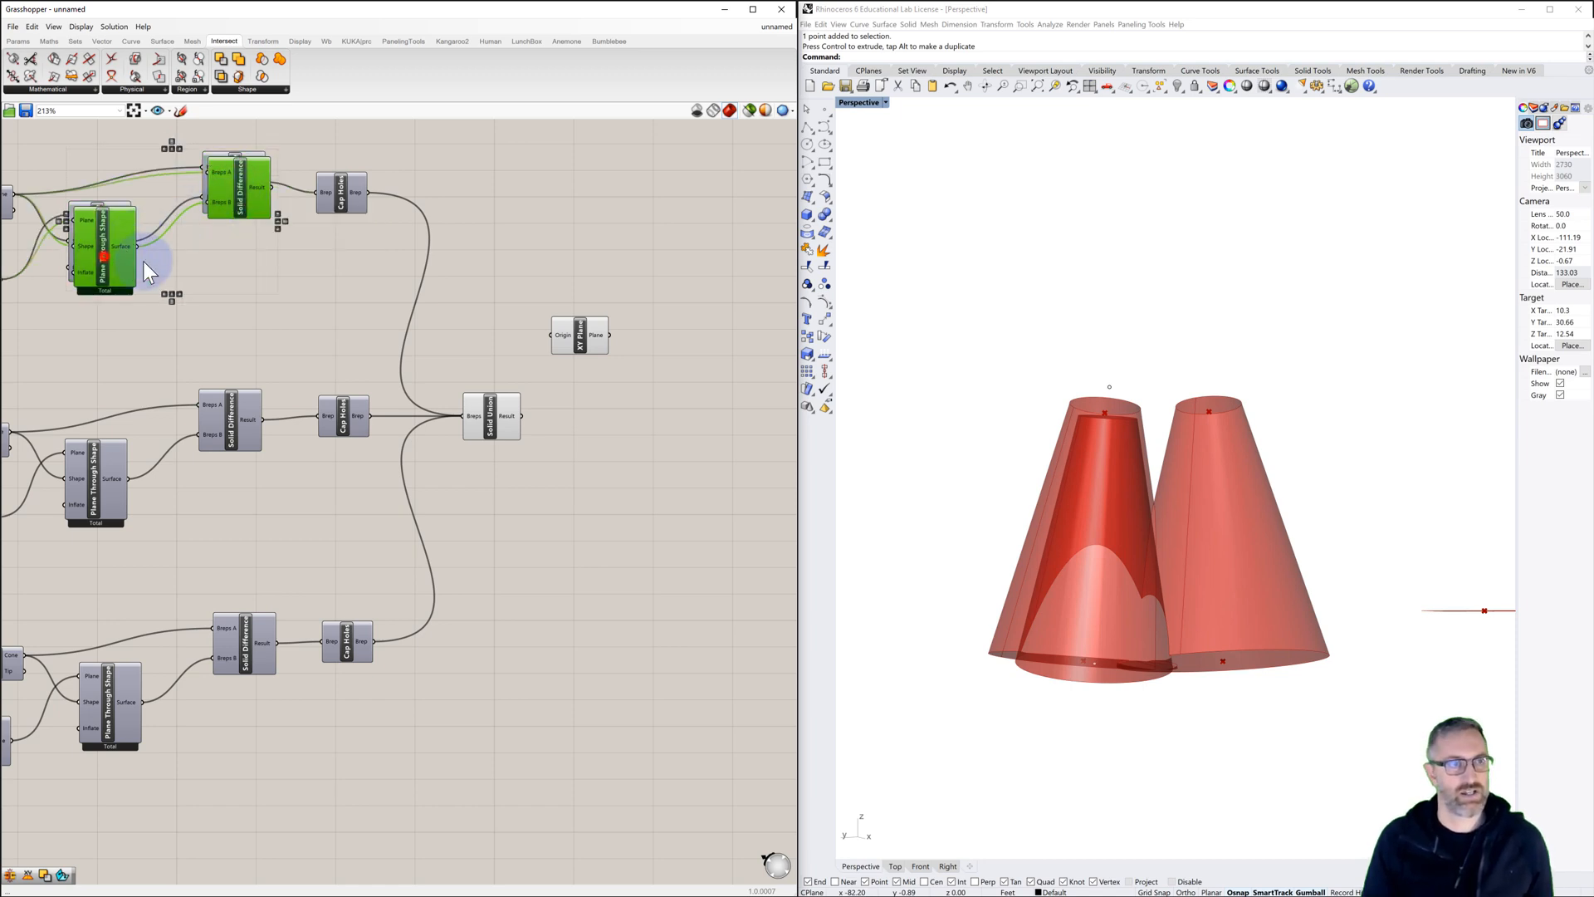
{"action": "left_click_drag", "start_coordinate": [142, 261], "coordinate": [615, 430]}
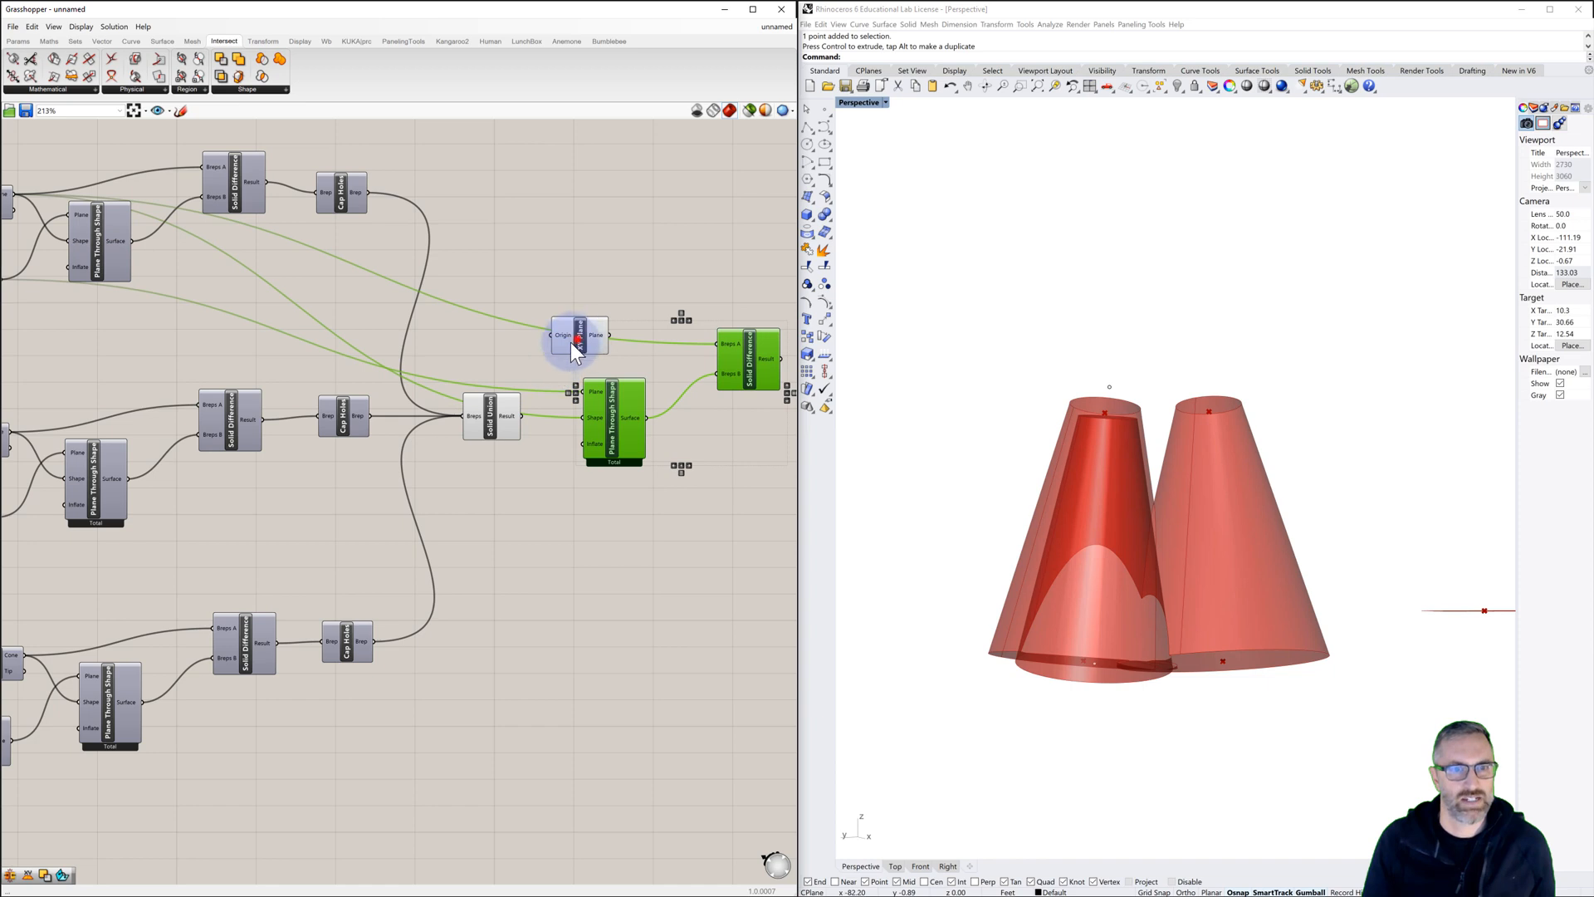
Step: Feed the copied Plane Through Shape with the XY Plane as its plane and the Solid Union result as its shape
{"action": "left_click_drag", "start_coordinate": [571, 342], "coordinate": [585, 419]}
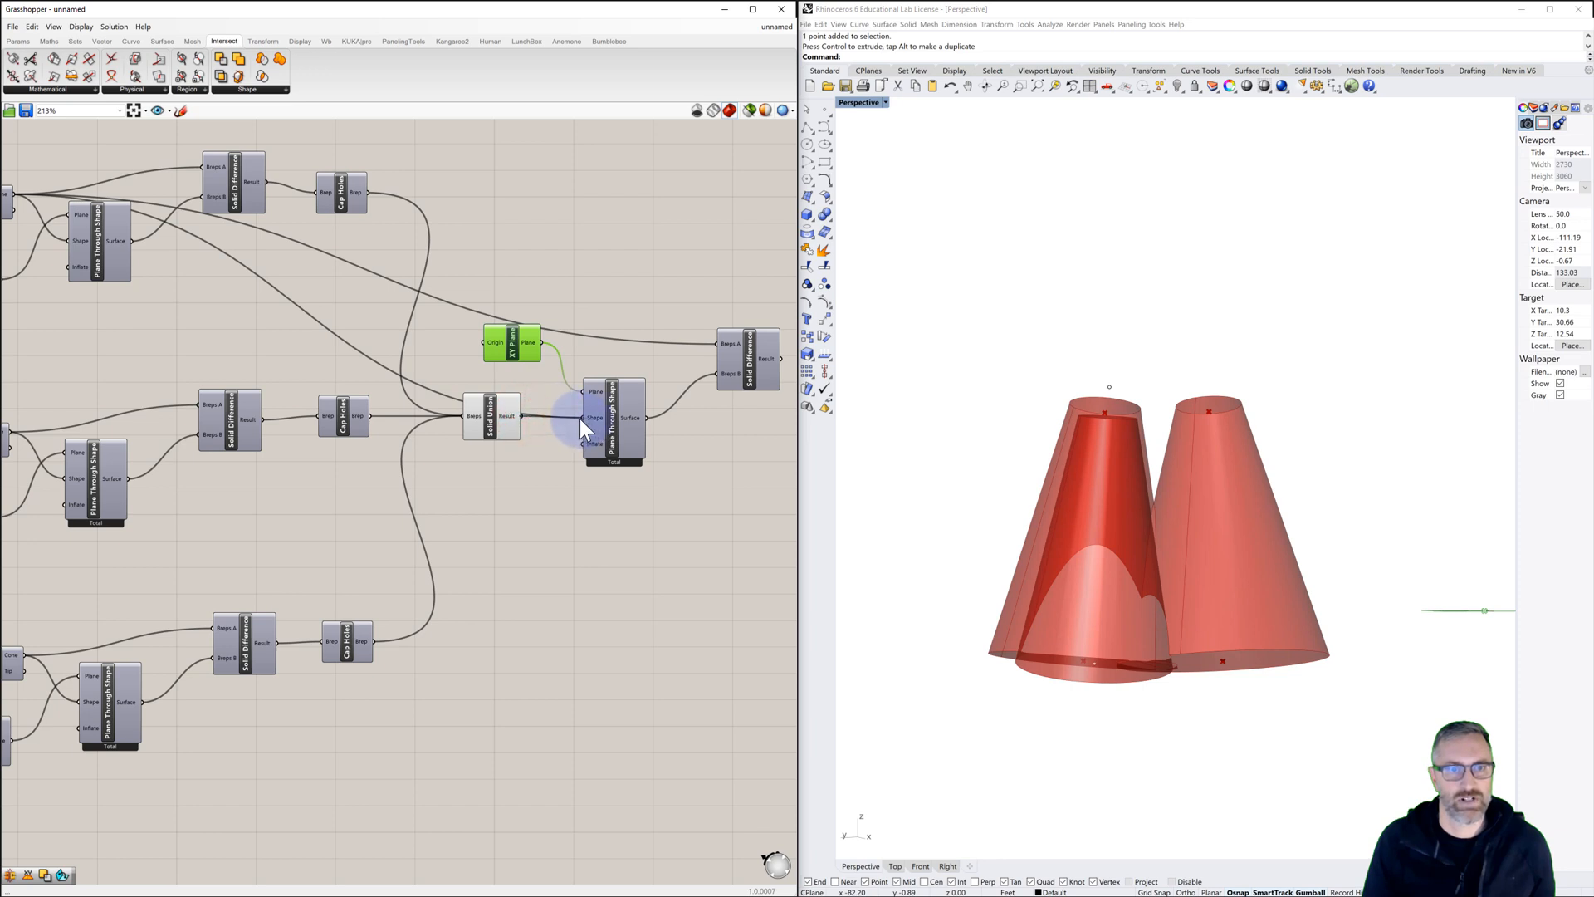
{"action": "left_click", "coordinate": [498, 419]}
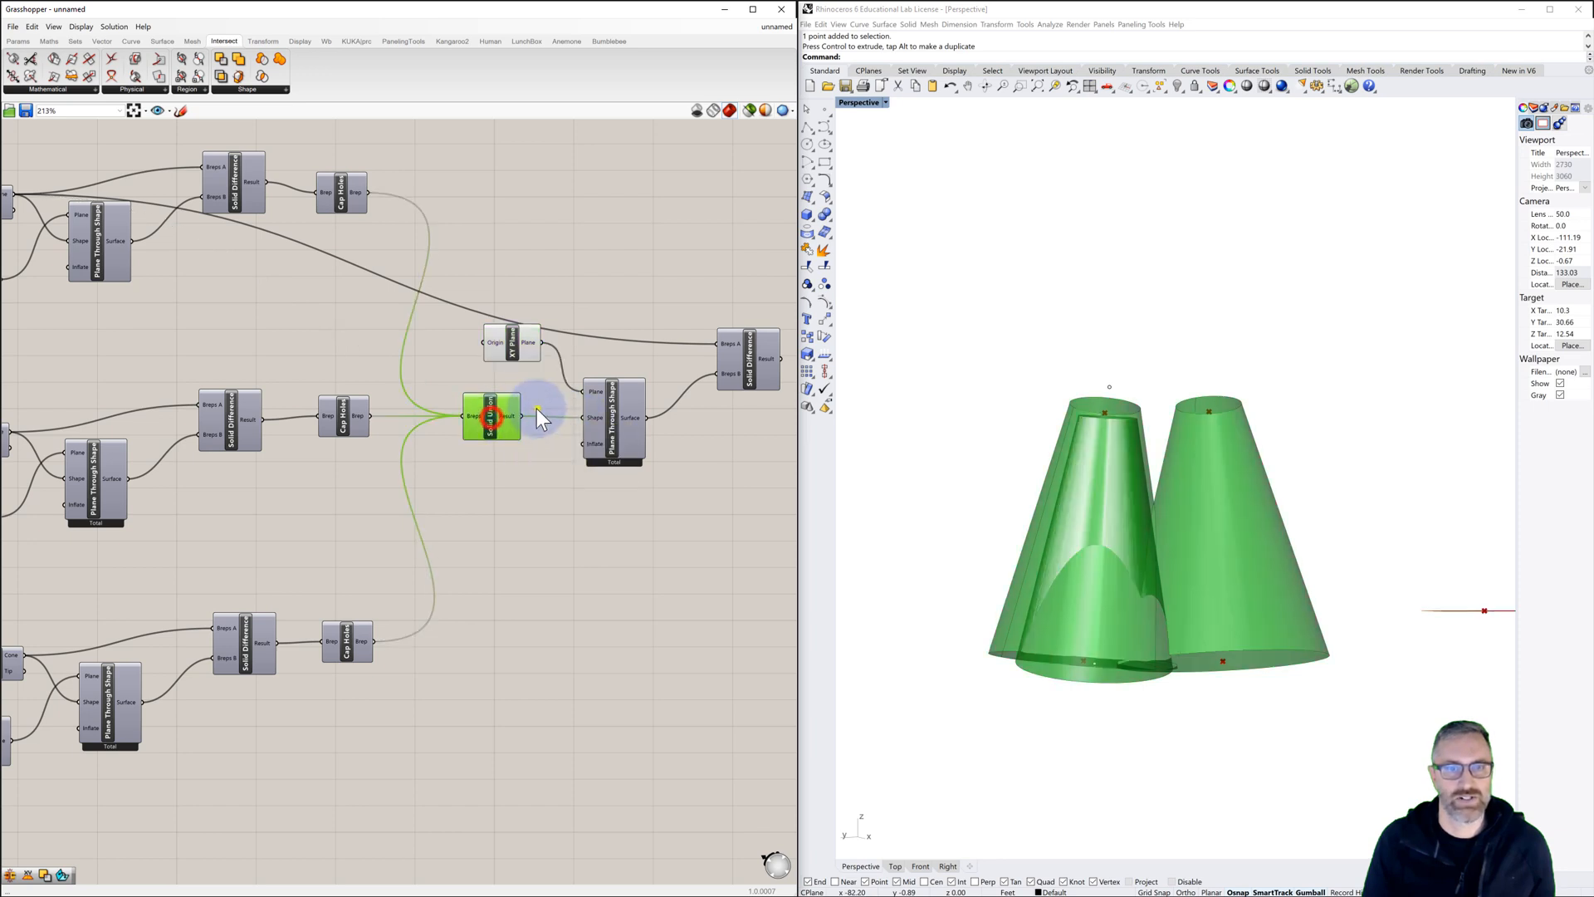
{"action": "right_click_drag", "start_coordinate": [533, 412], "coordinate": [456, 409]}
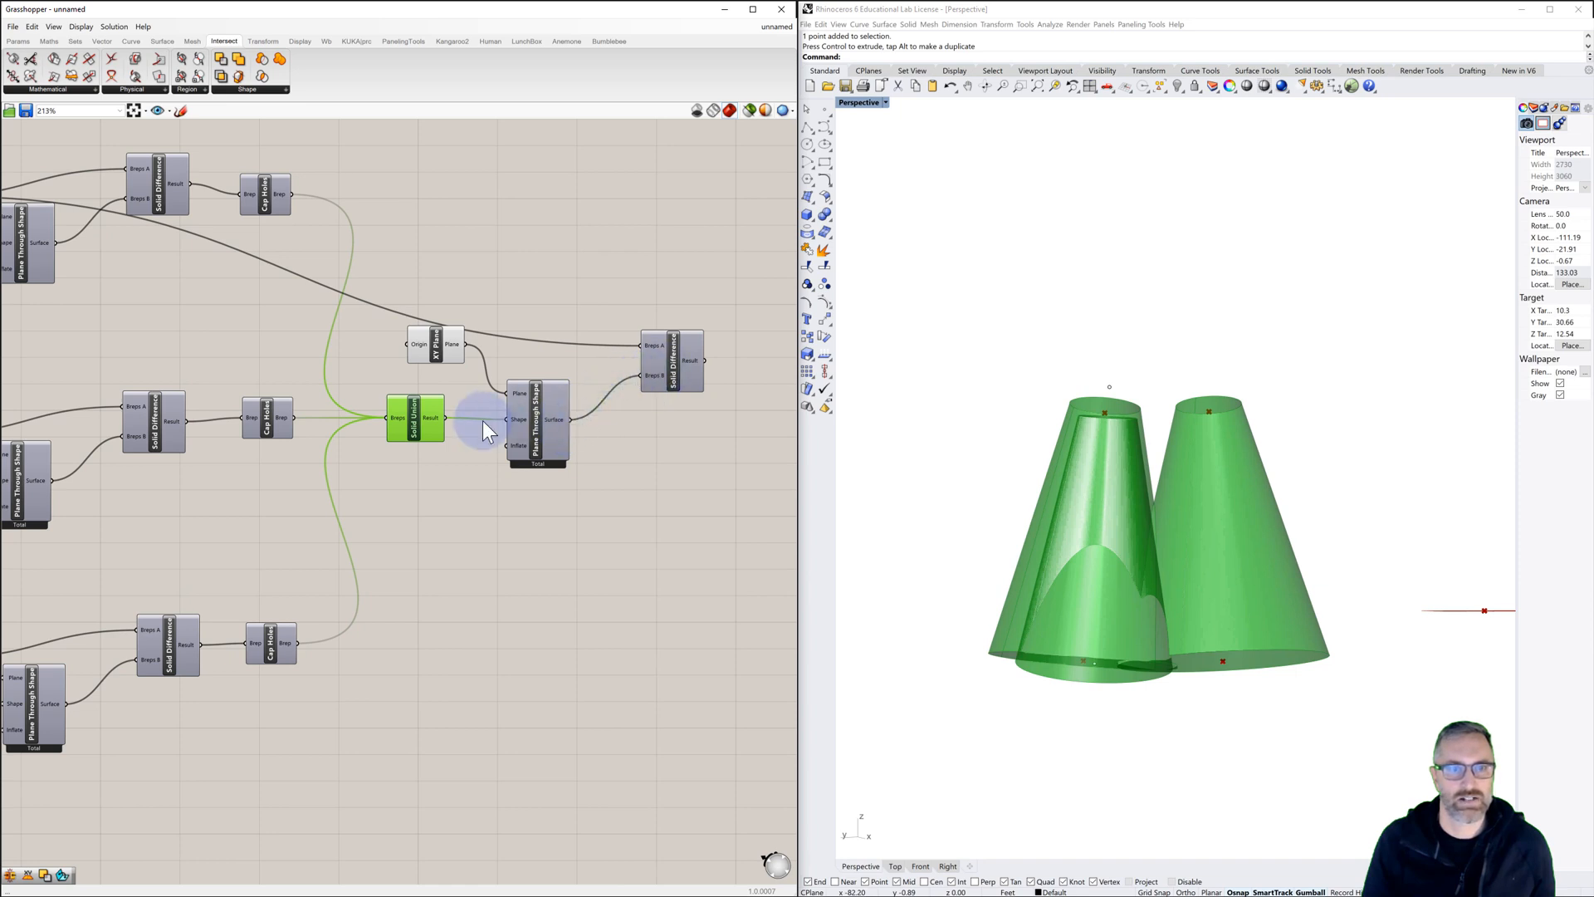
Step: Connect the Solid Union result to the Breps A input of the last Solid Difference
{"action": "left_click_drag", "start_coordinate": [445, 417], "coordinate": [643, 344]}
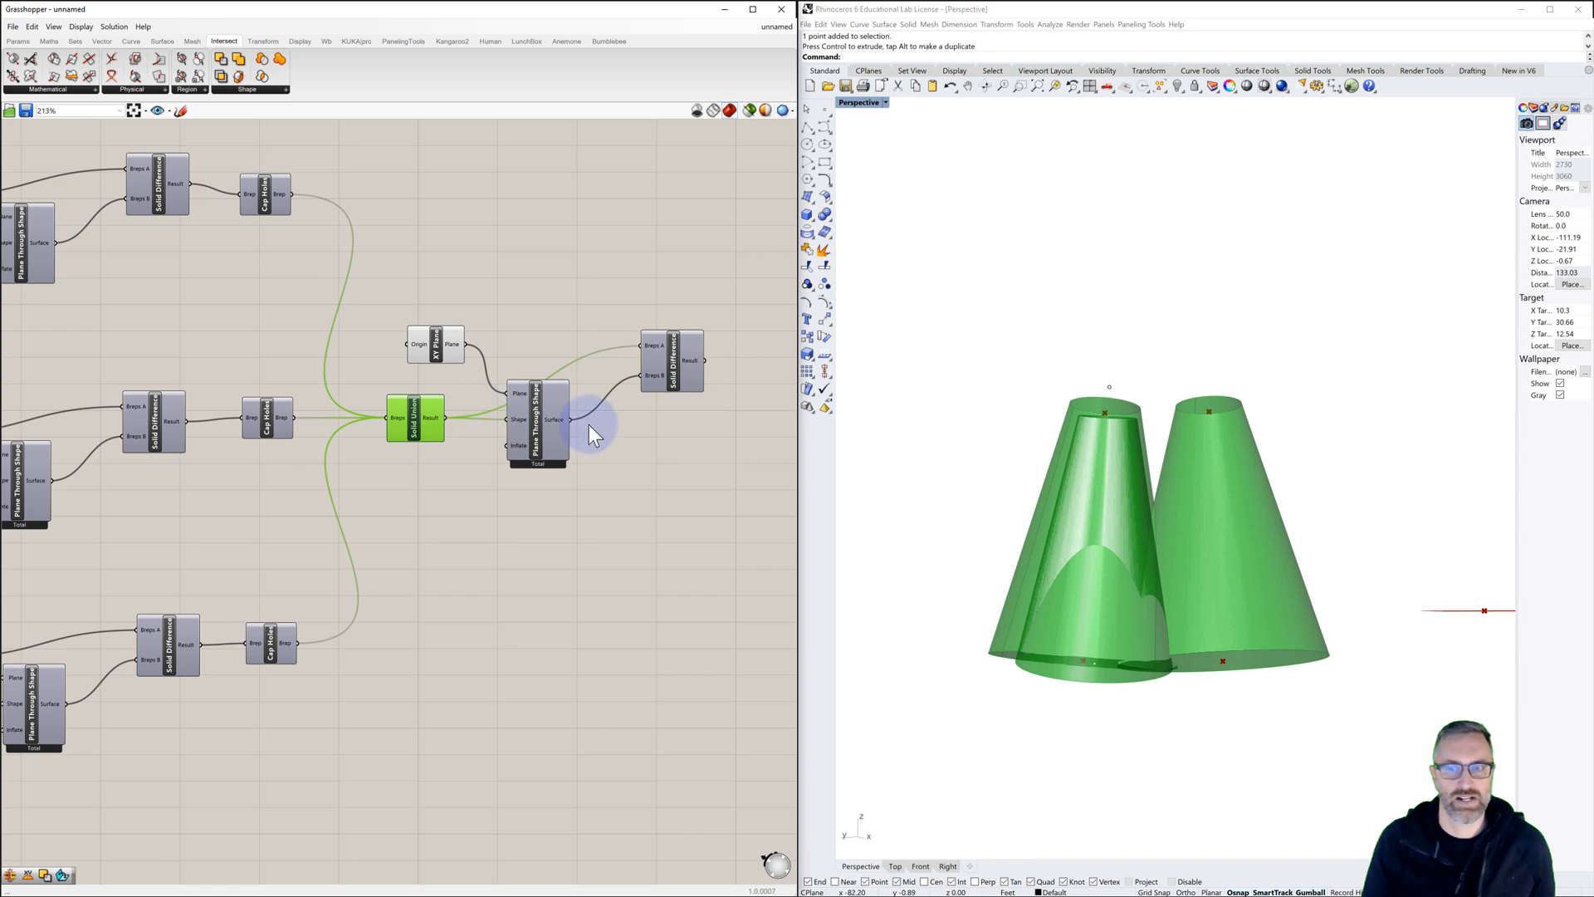
{"action": "left_click", "coordinate": [622, 448]}
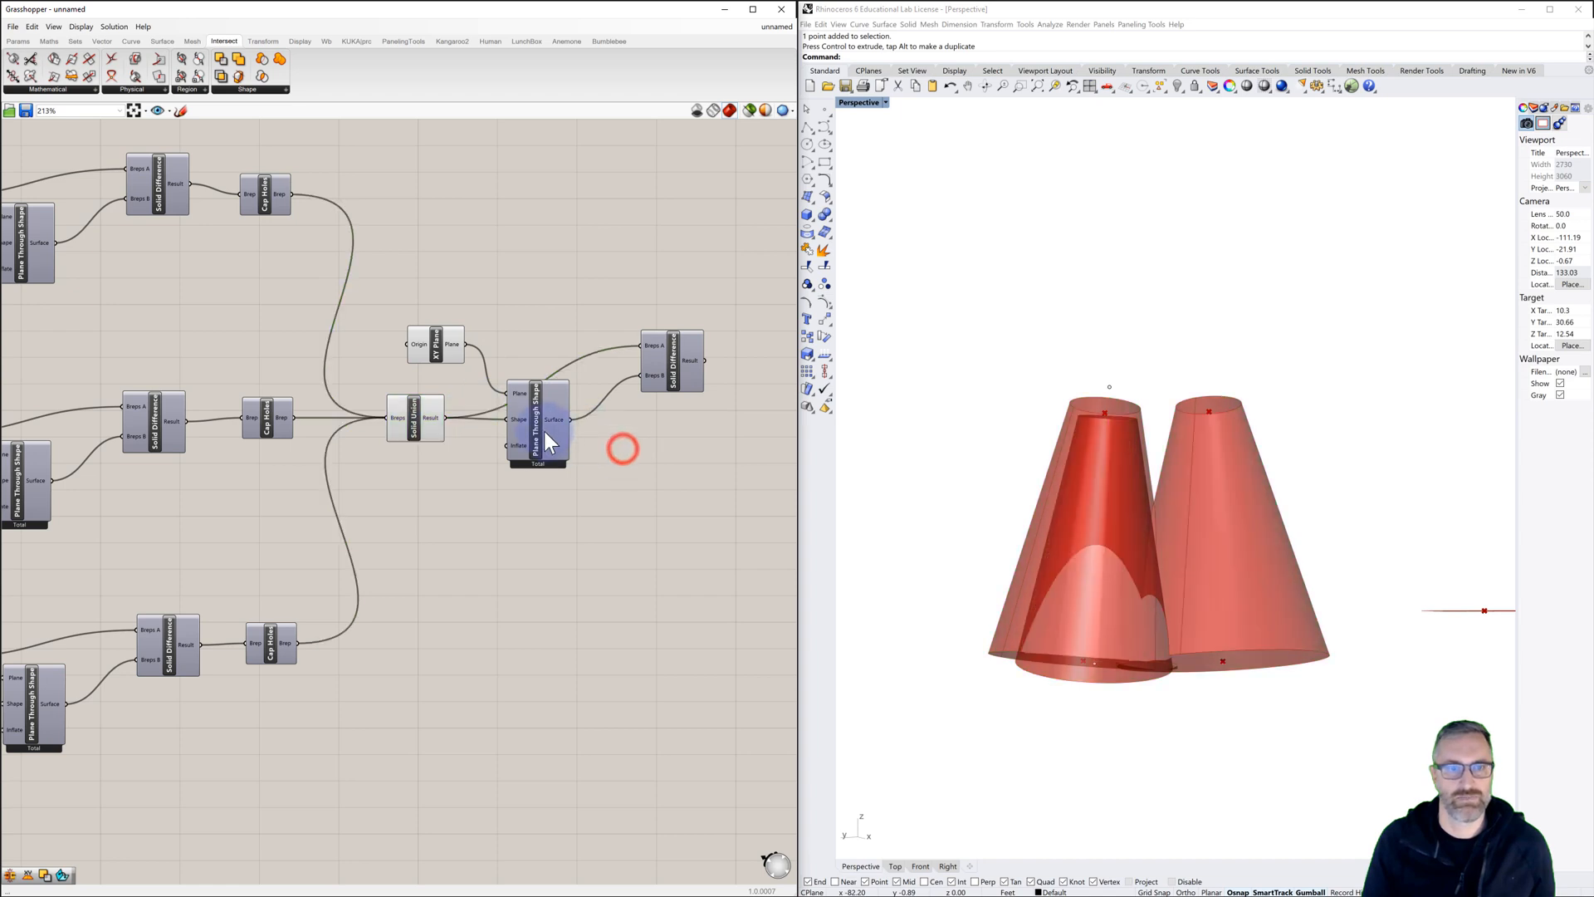
{"action": "left_click", "coordinate": [675, 377]}
{"action": "key", "text": "ctrl+q"}
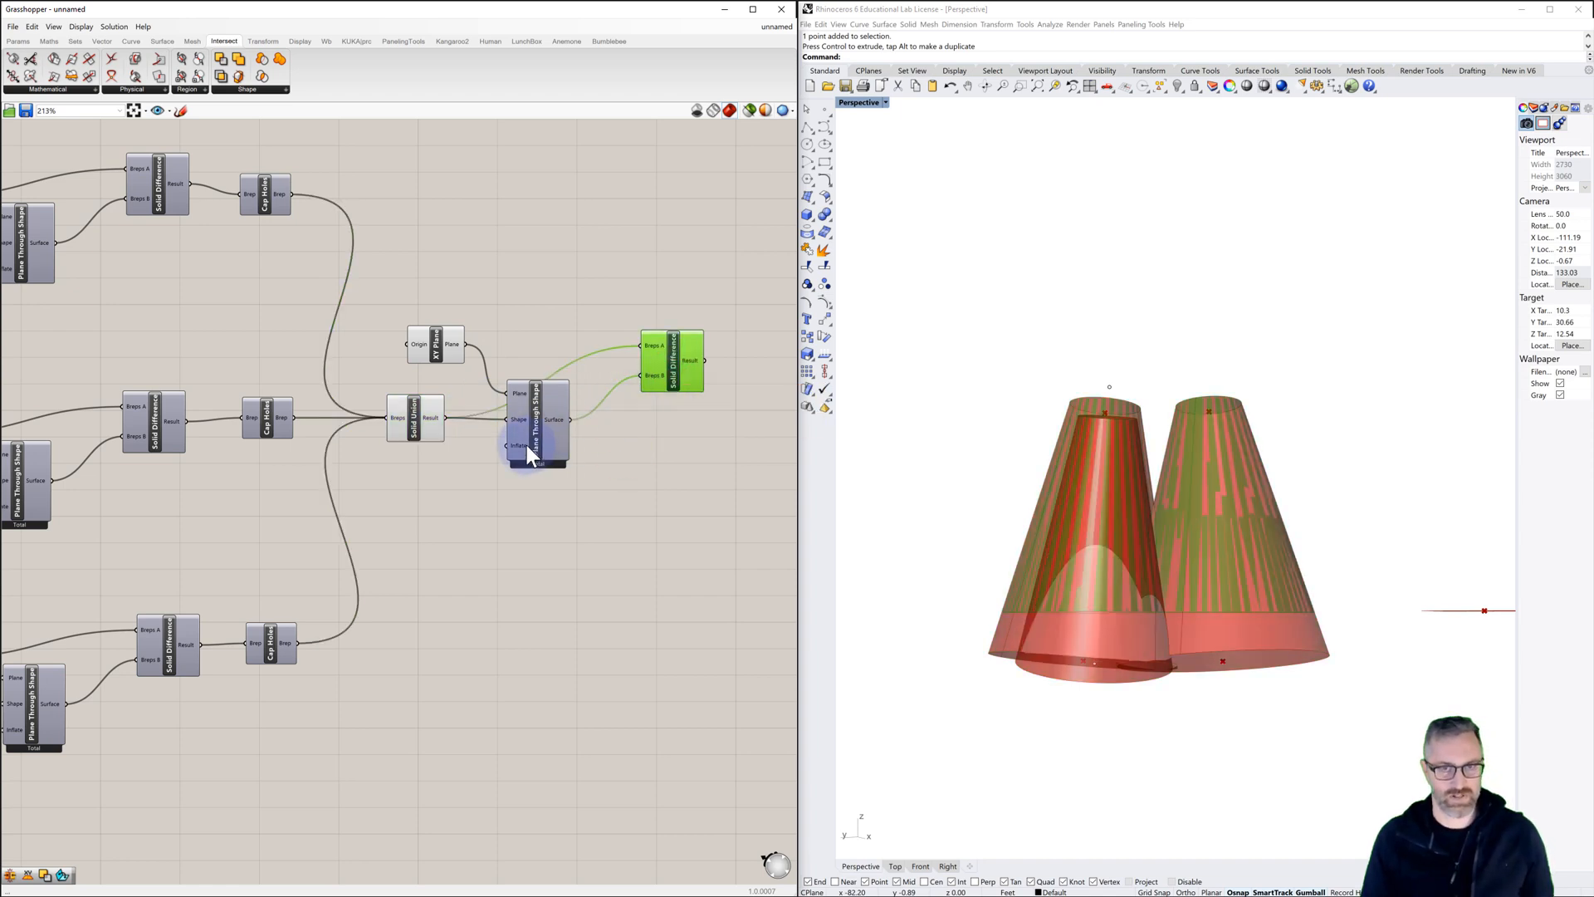
Step: Turn off the preview of the Solid Union and the XY Plane, and examine the trimmed cones from several sides
{"action": "left_click", "coordinate": [411, 416]}
{"action": "key", "text": "ctrl+q"}
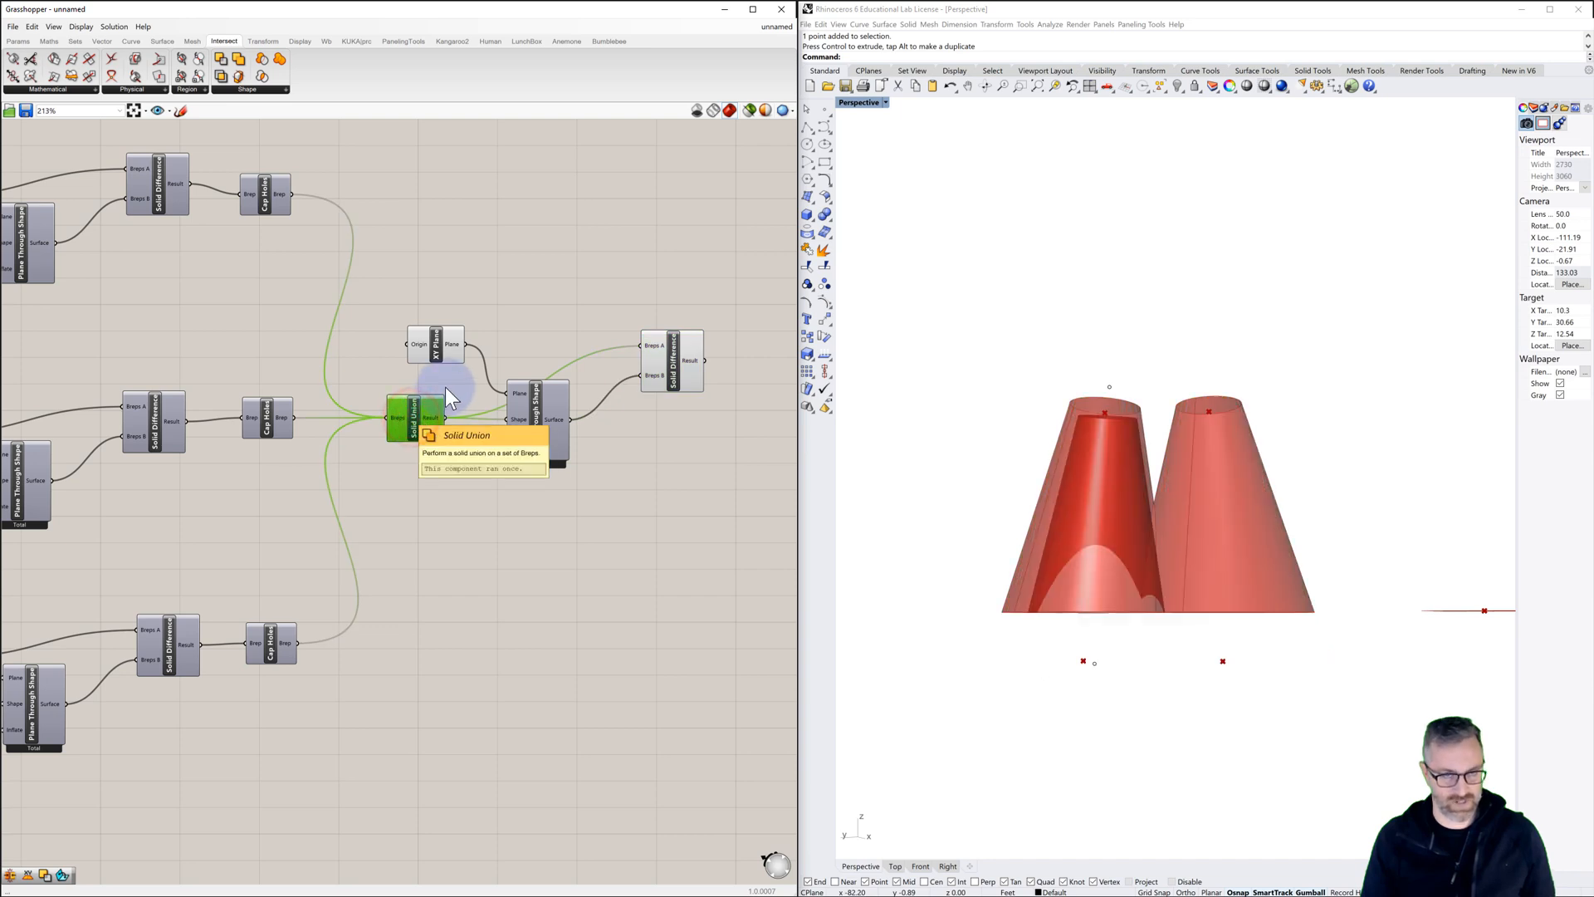
{"action": "left_click", "coordinate": [437, 345]}
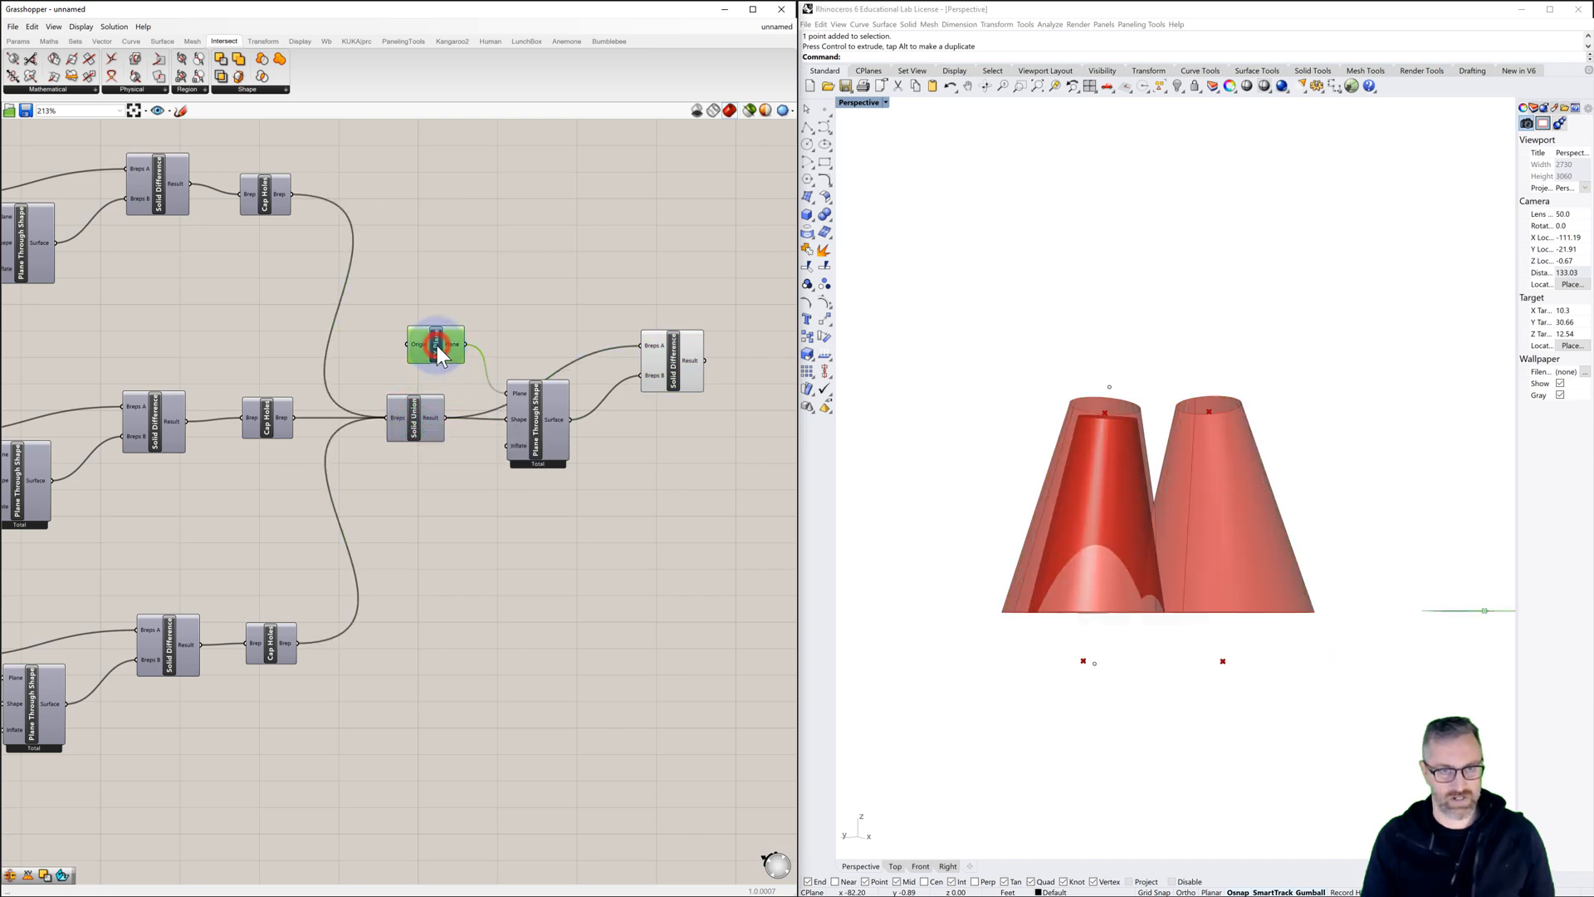
{"action": "left_click", "coordinate": [653, 466]}
{"action": "right_click_drag", "start_coordinate": [1018, 552], "coordinate": [979, 576]}
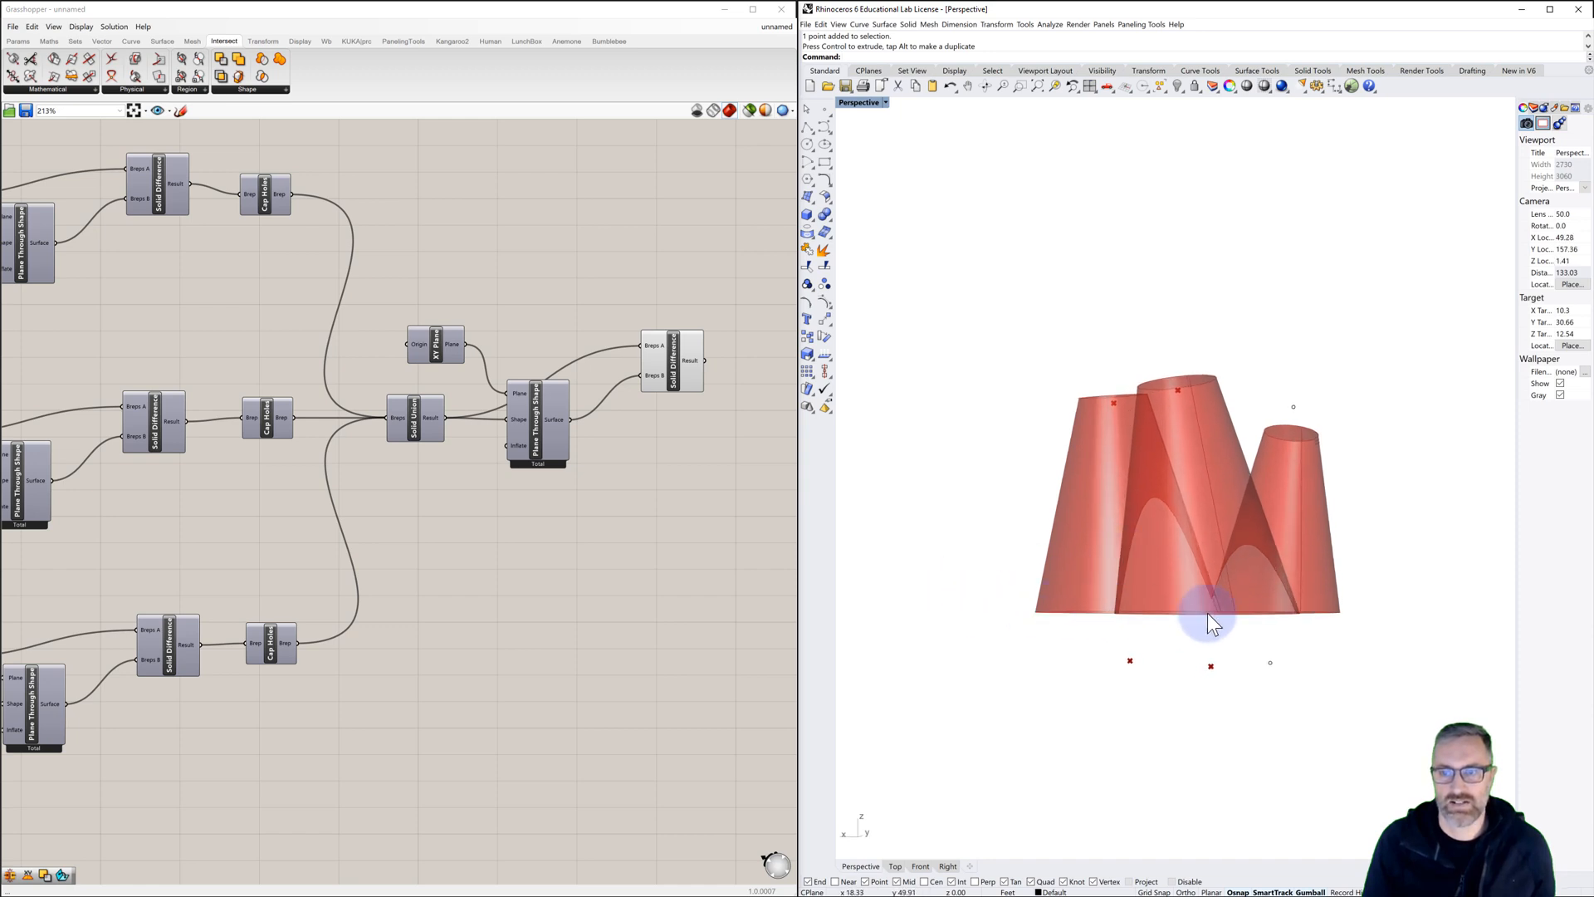
{"action": "right_click_drag", "start_coordinate": [1309, 613], "coordinate": [1228, 676]}
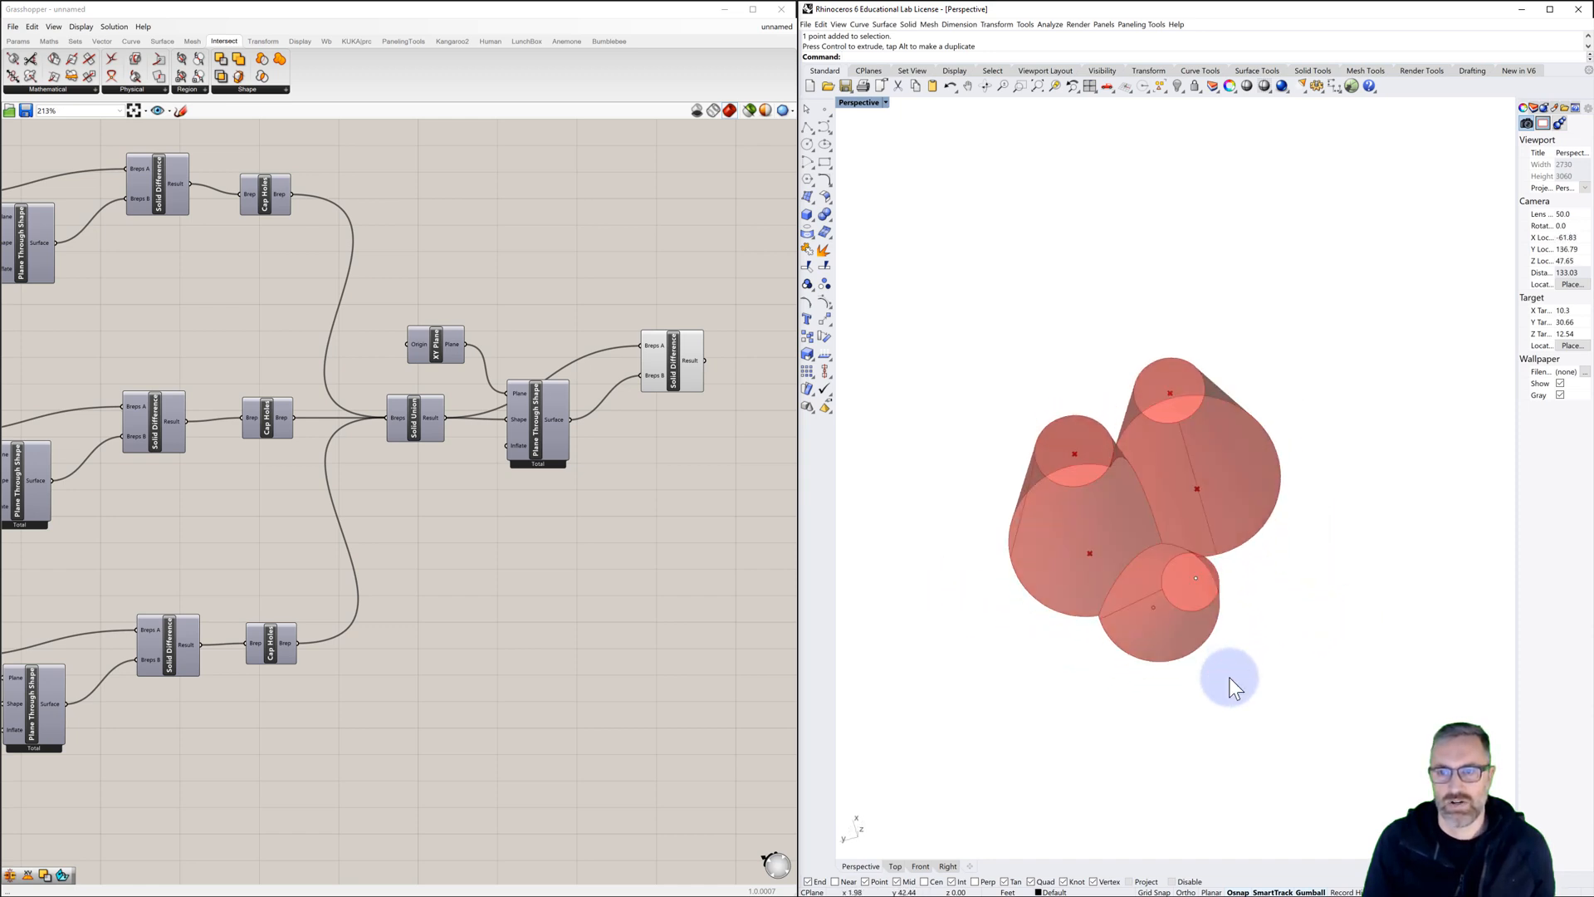
{"action": "right_click_drag", "start_coordinate": [1183, 567], "coordinate": [1201, 480]}
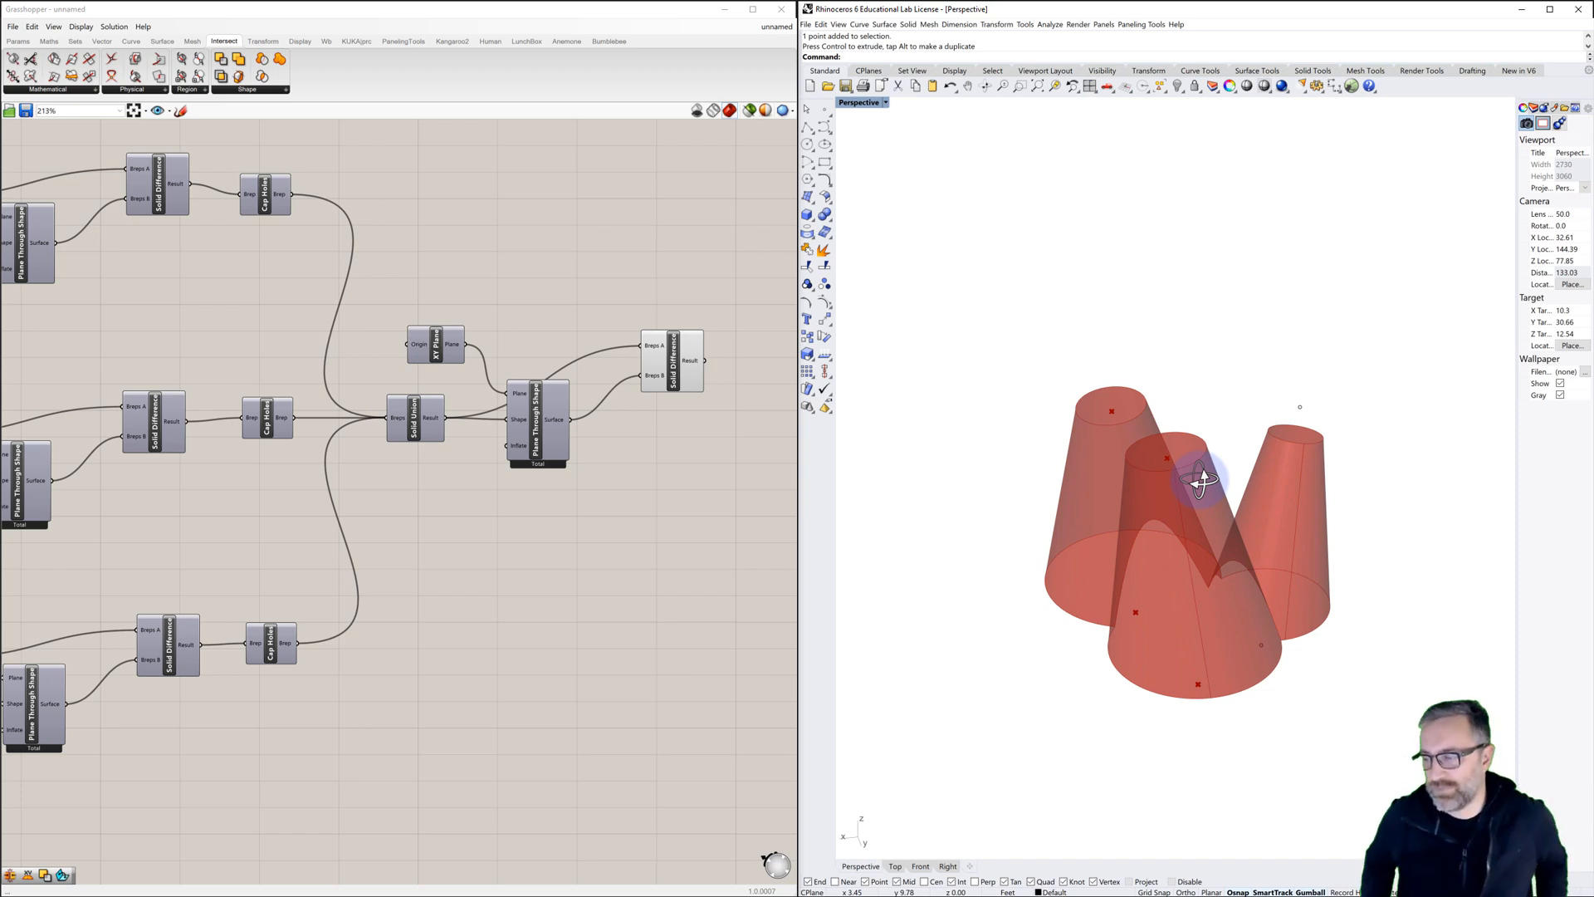
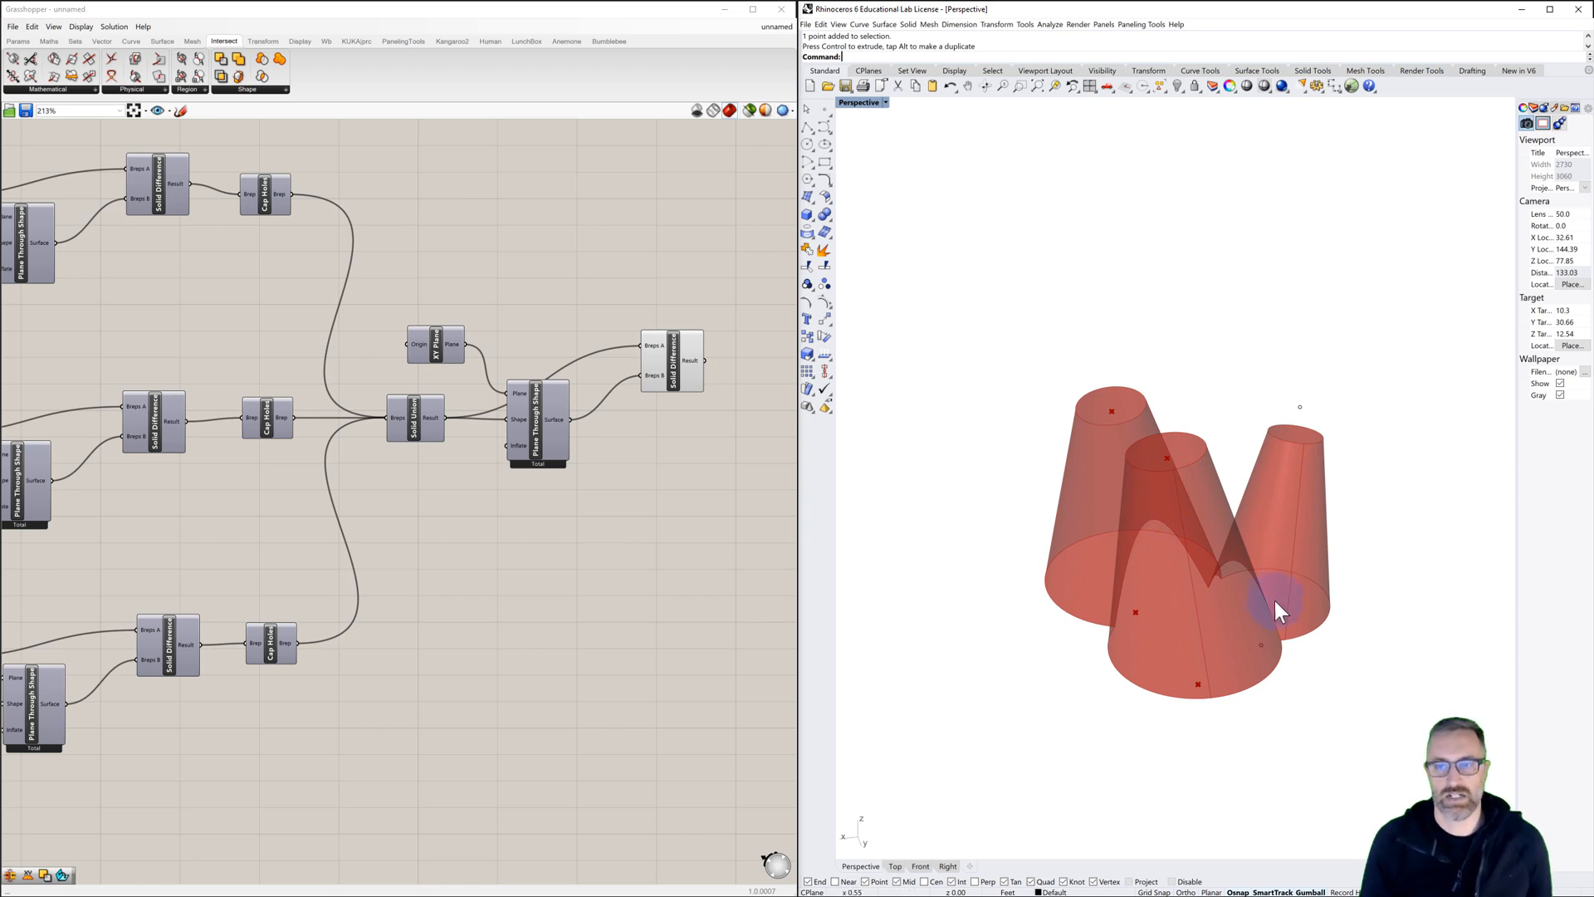
{"action": "right_click_drag", "start_coordinate": [1275, 601], "coordinate": [1115, 618]}
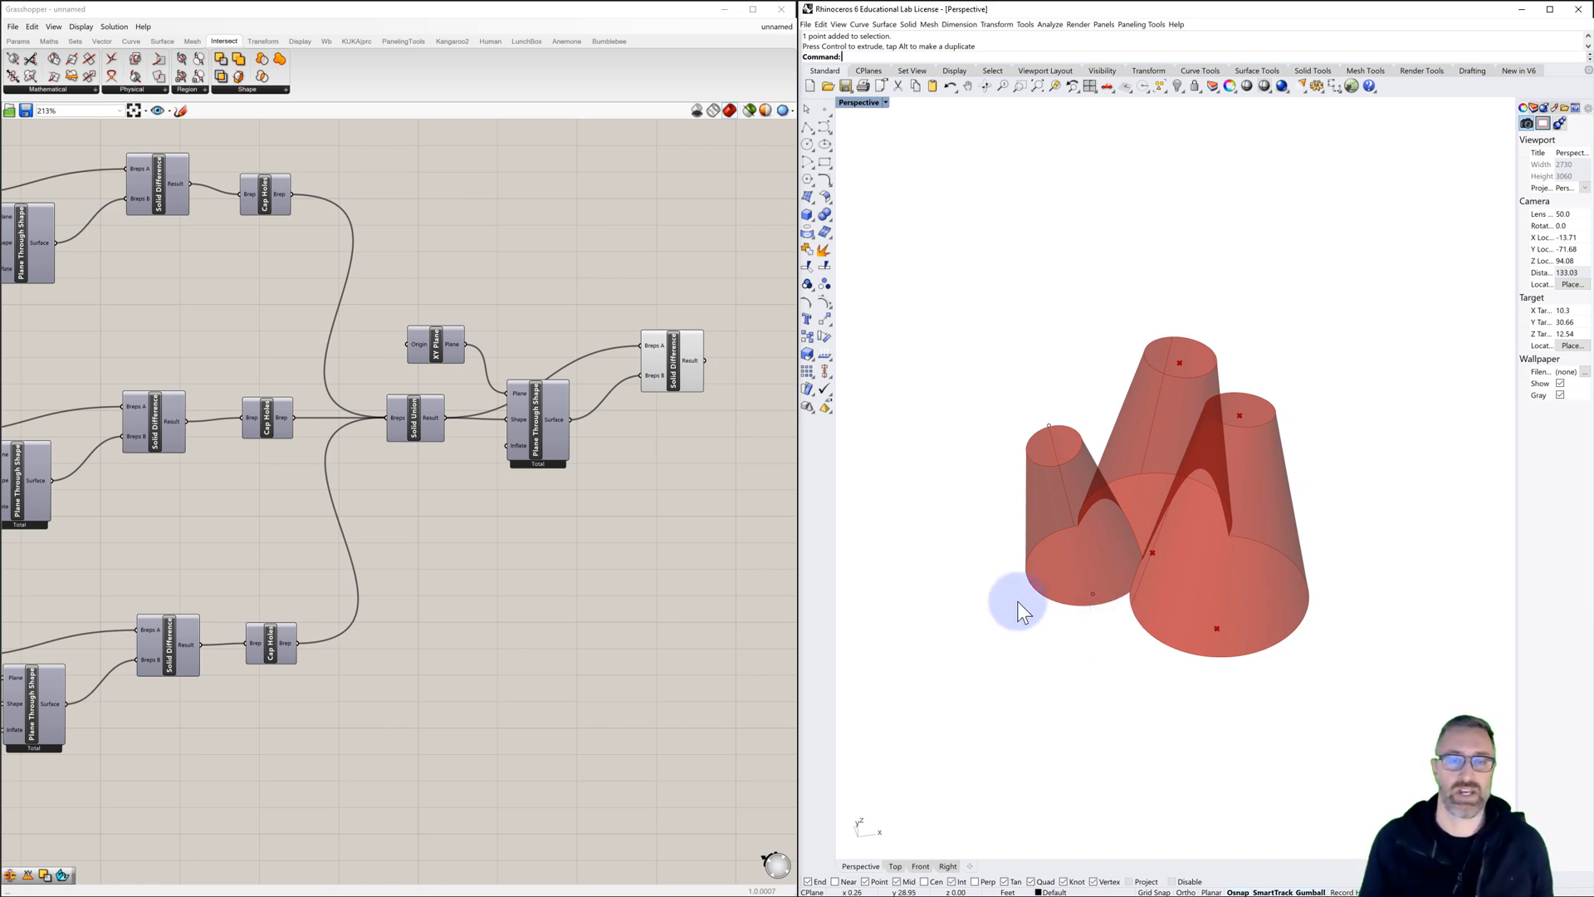
Step: Draw a degree-3 curve with three control points in Rhino, sweeping across the front edge of the largest cone's base
{"action": "right_click_drag", "start_coordinate": [712, 506], "coordinate": [605, 447]}
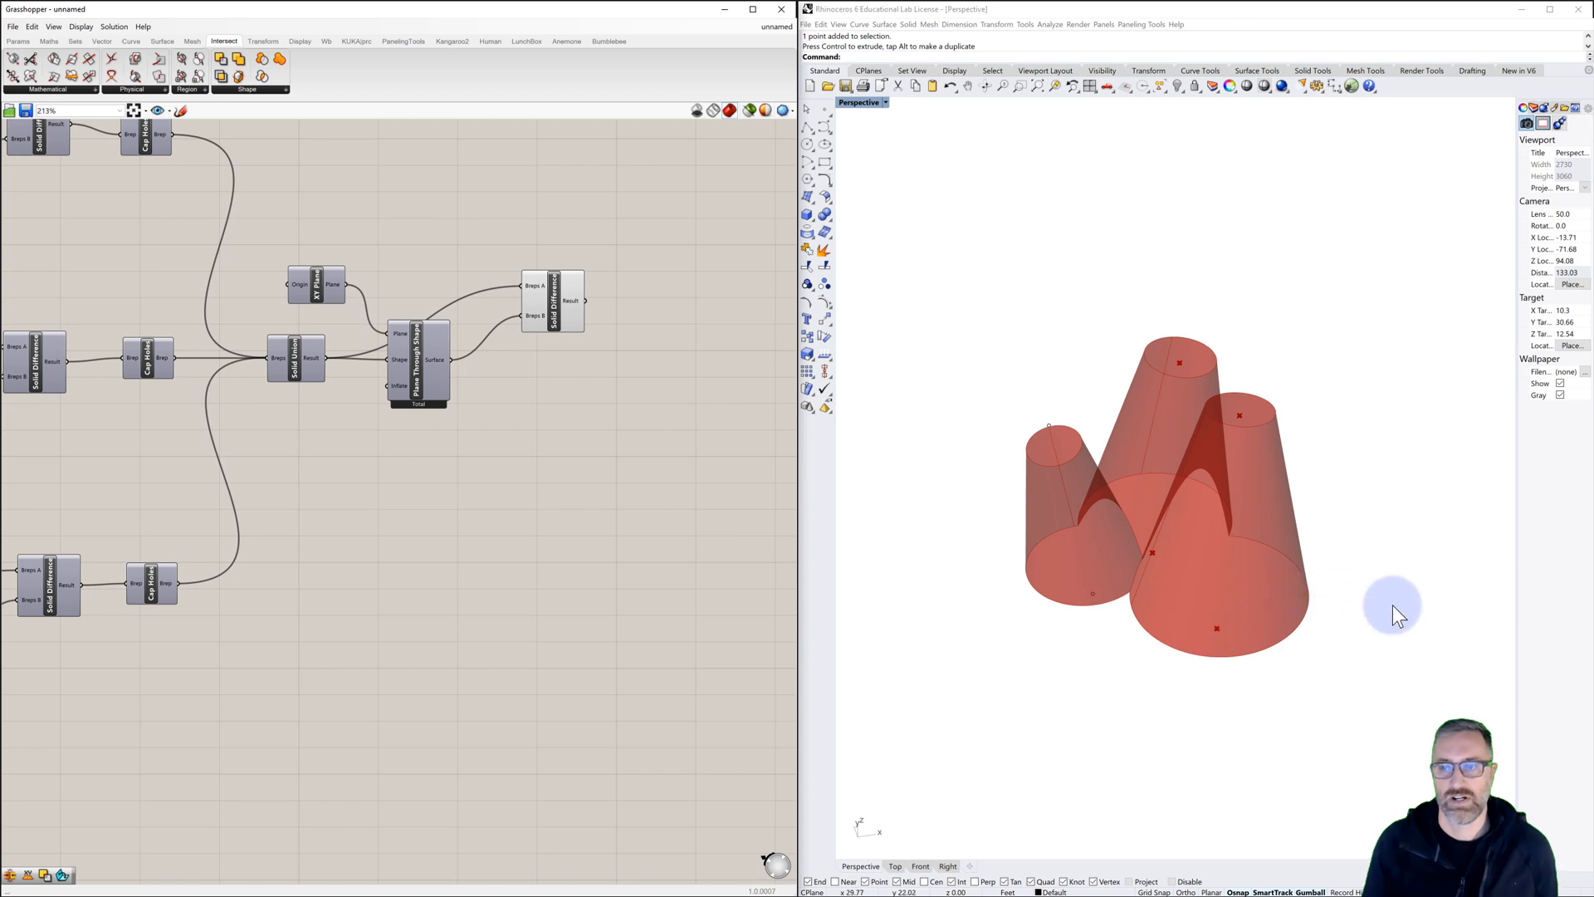
{"action": "left_click", "coordinate": [822, 127]}
{"action": "right_click_drag", "start_coordinate": [1133, 506], "coordinate": [1097, 463]}
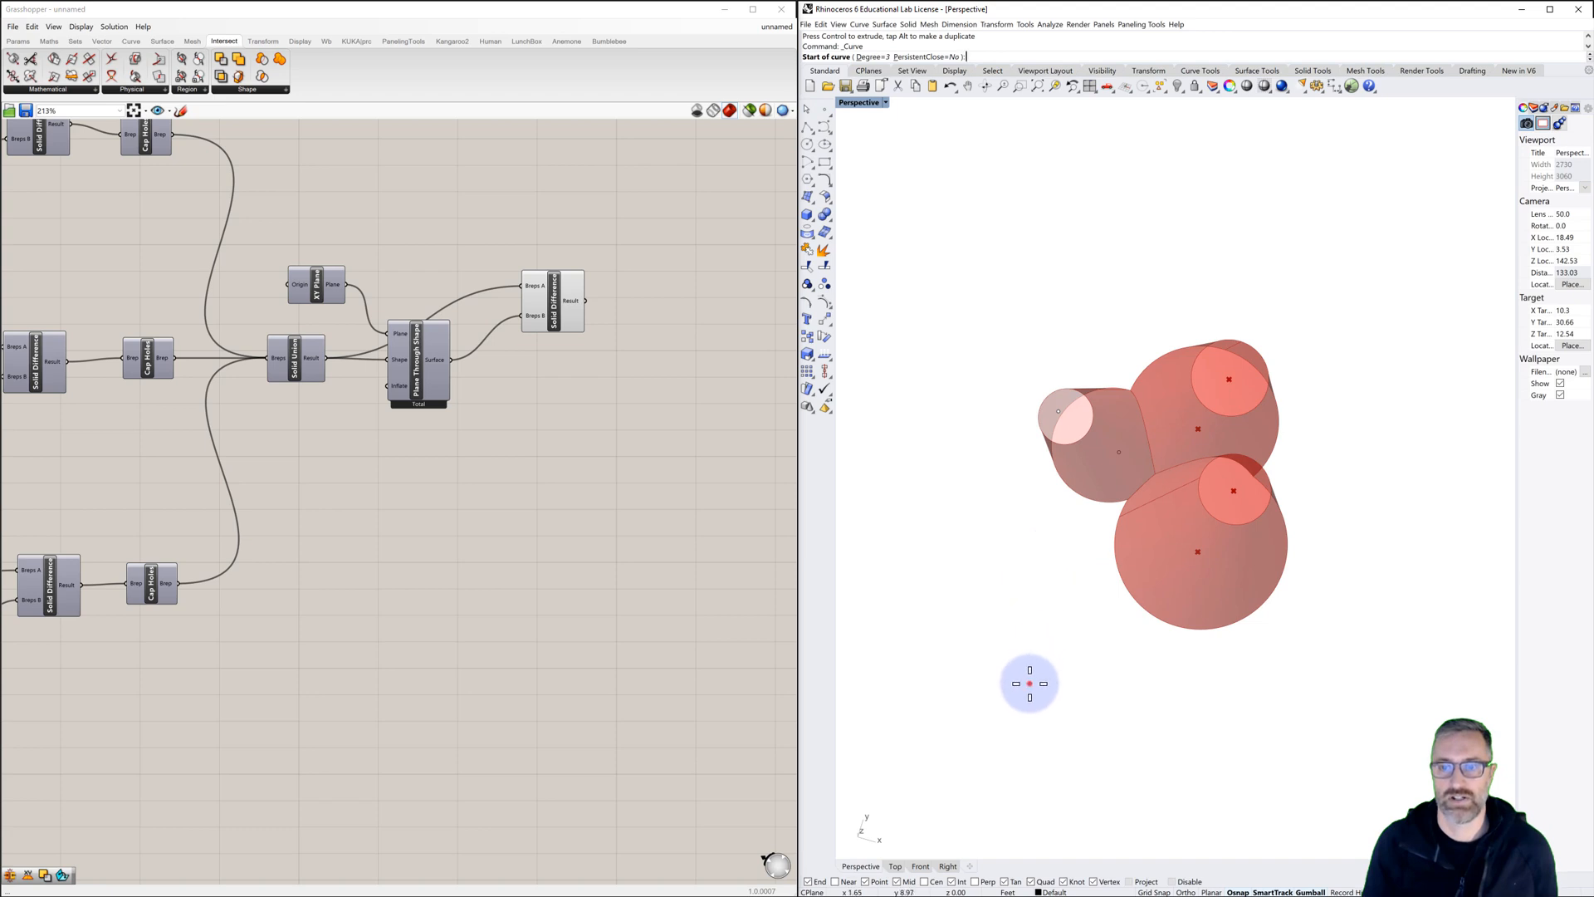
{"action": "left_click", "coordinate": [1030, 682]}
{"action": "left_click", "coordinate": [1211, 559]}
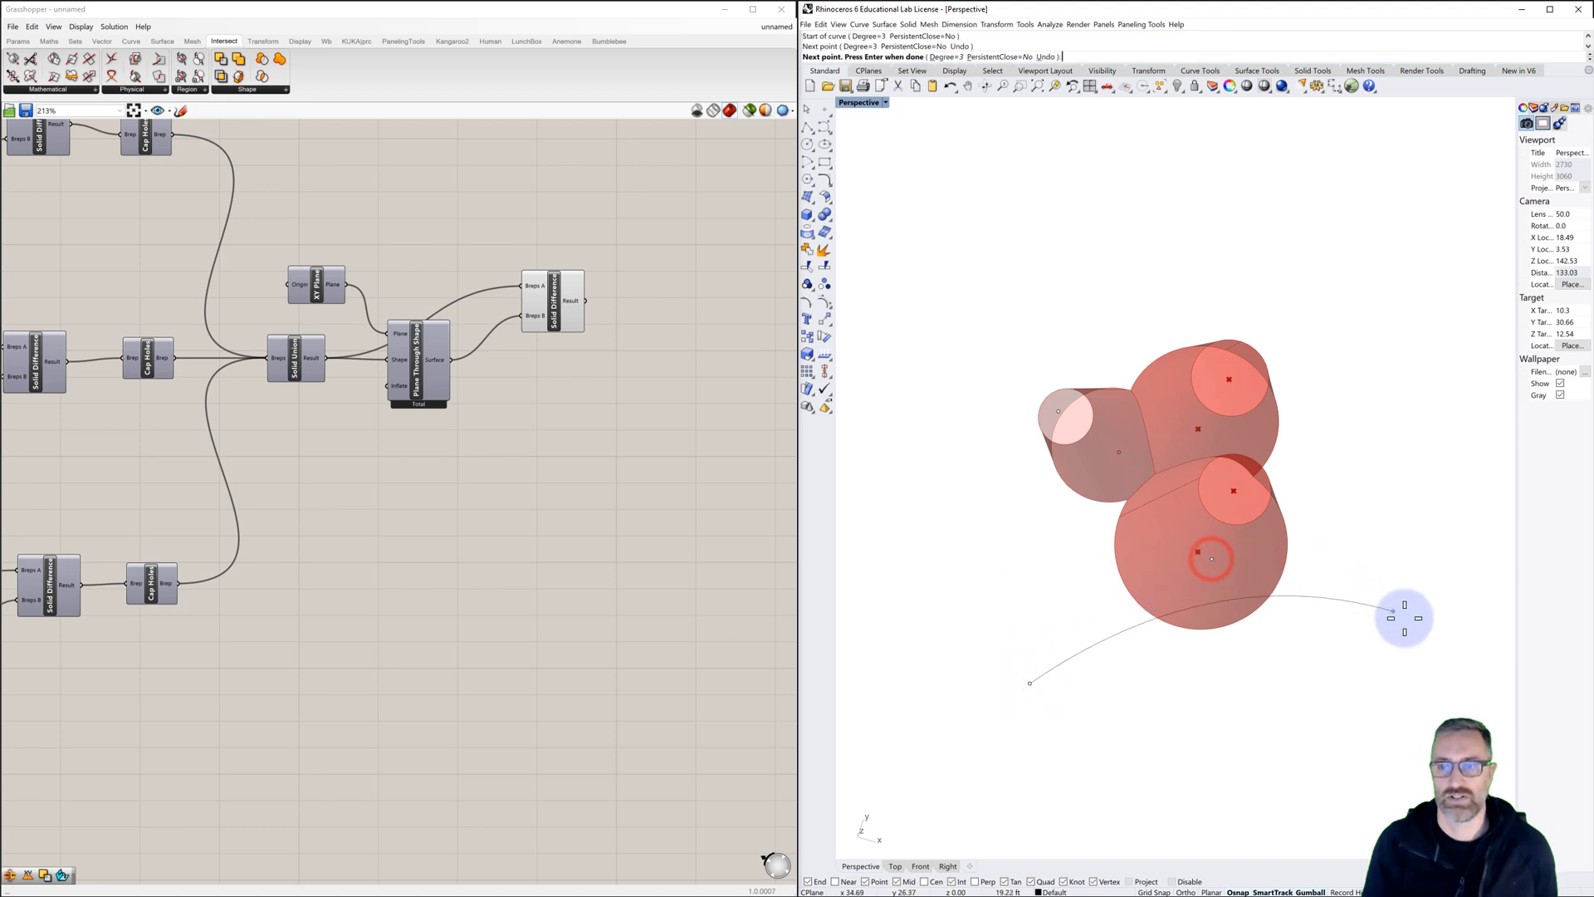
{"action": "left_click", "coordinate": [1427, 638]}
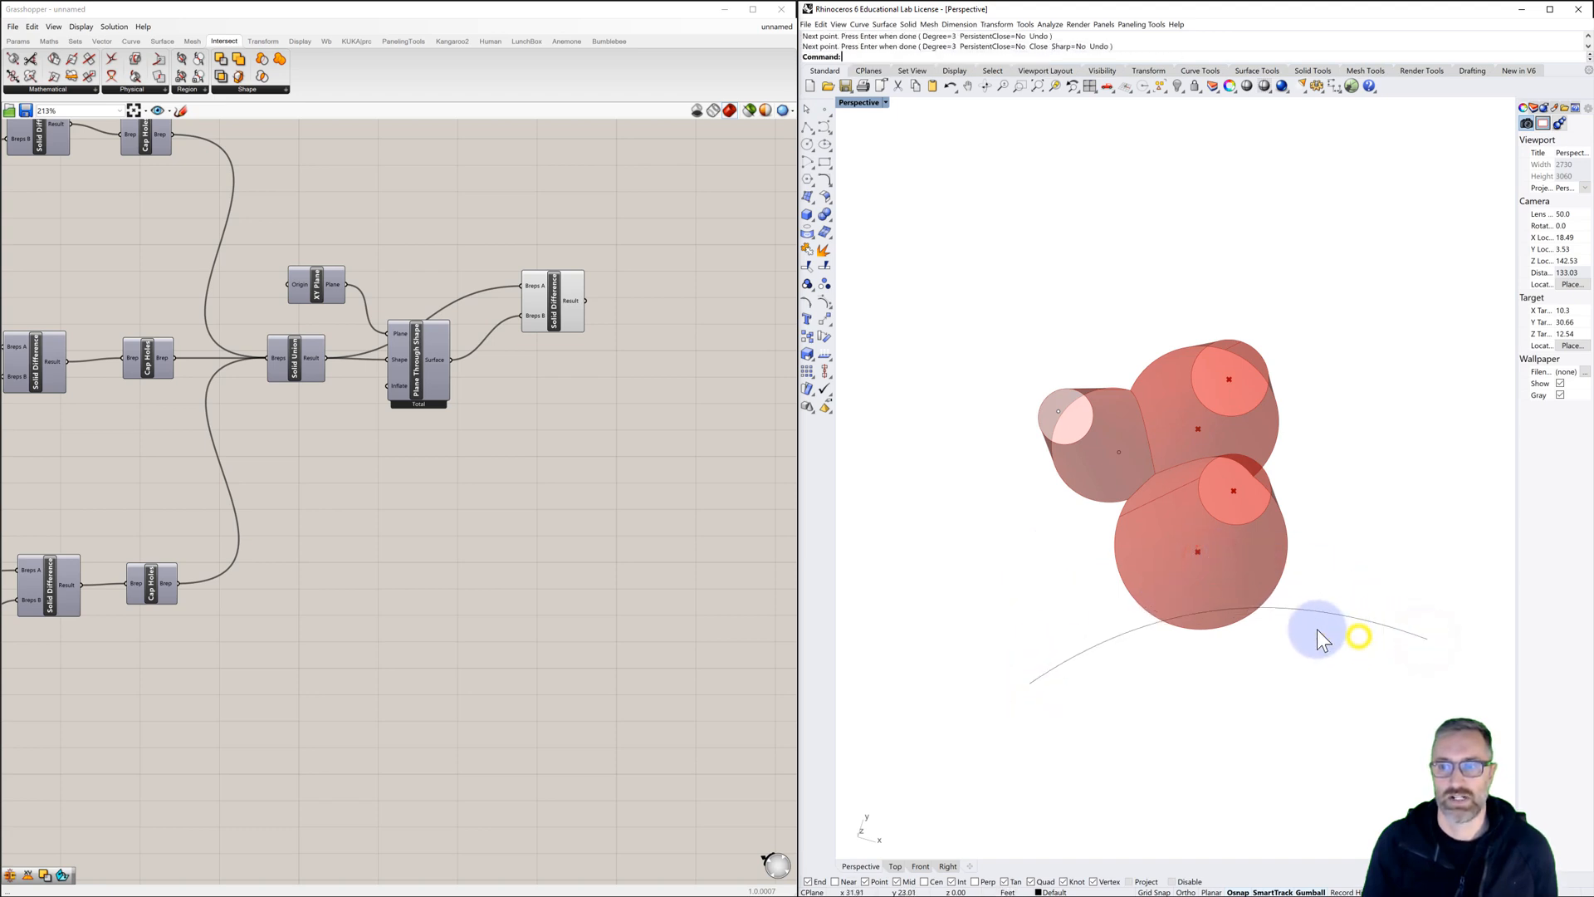
Step: Move the curve's middle control point further in towards the cones to deepen its arc
{"action": "right_click", "coordinate": [1295, 611]}
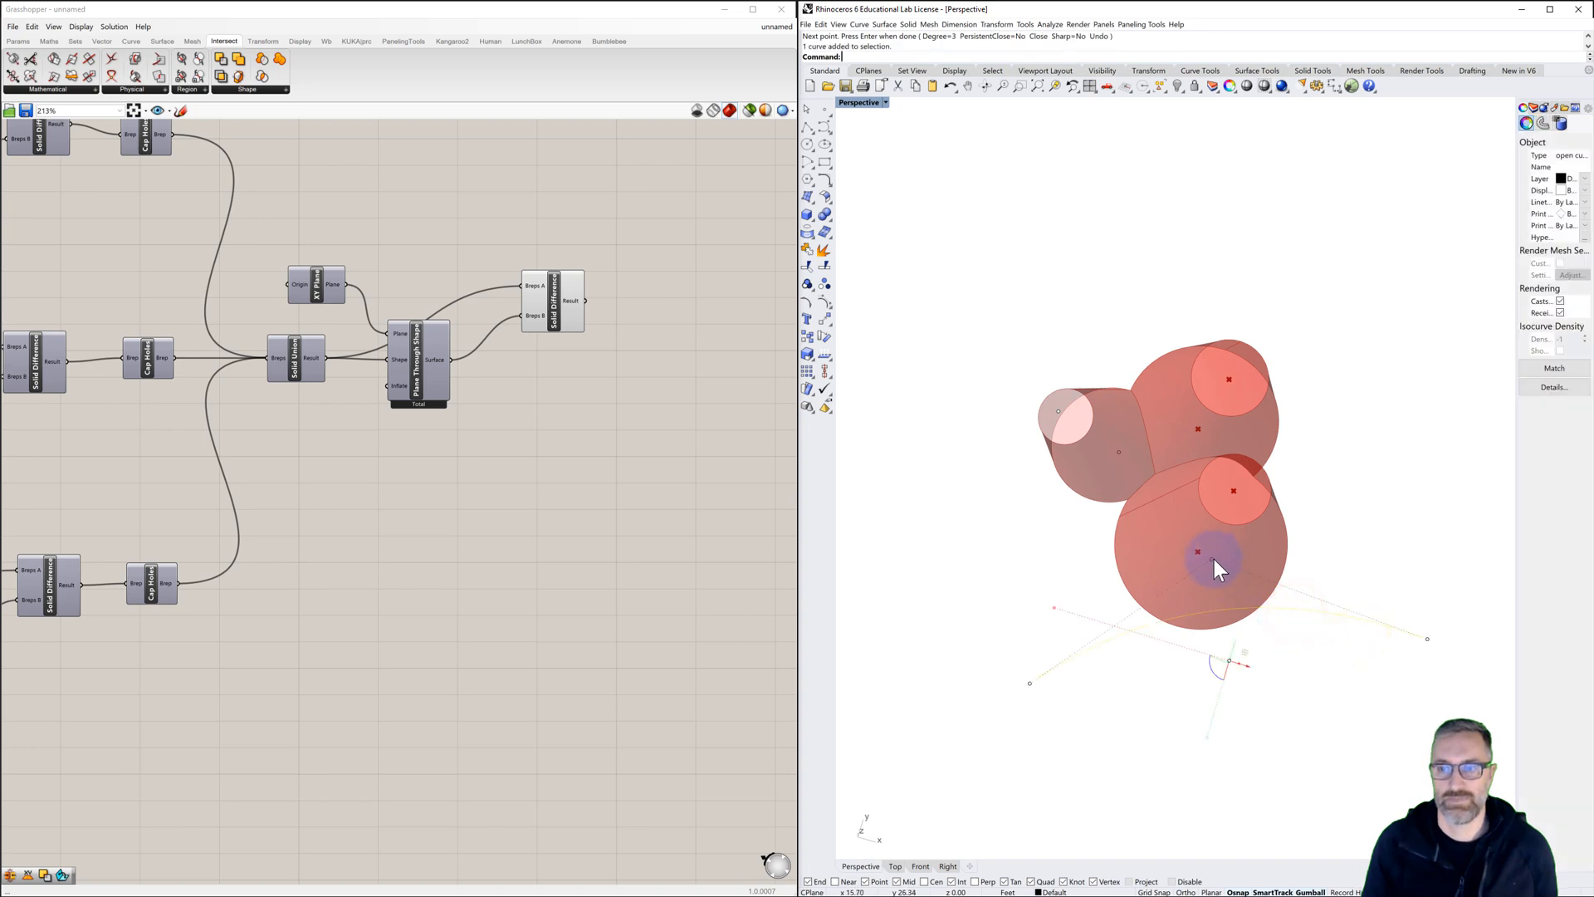
{"action": "left_click_drag", "start_coordinate": [1212, 559], "coordinate": [1209, 509]}
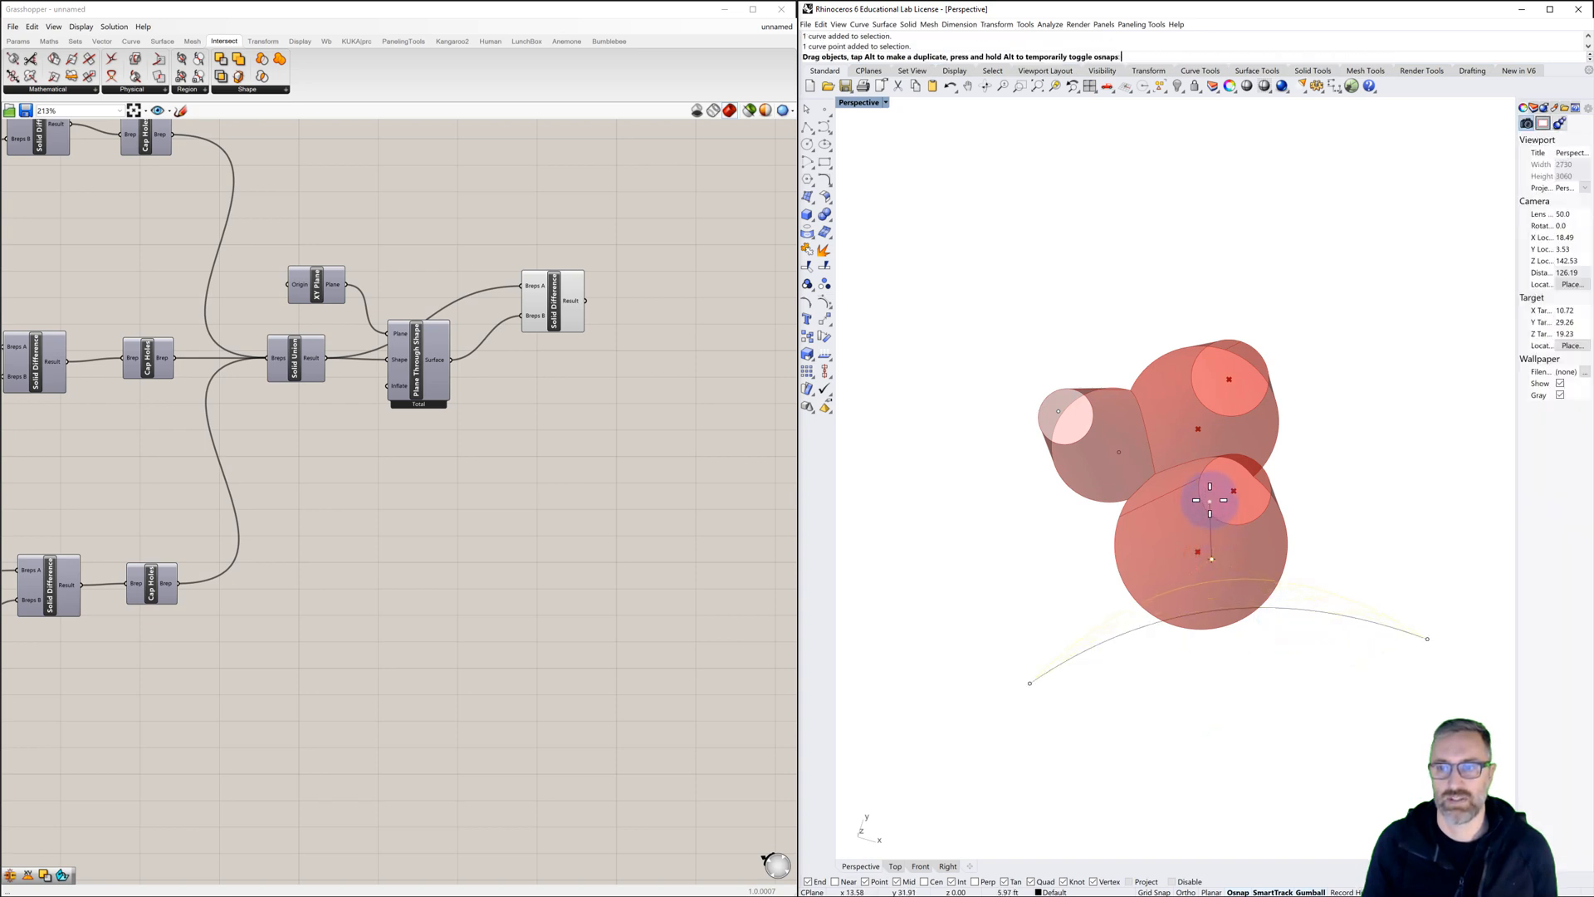
{"action": "right_click_drag", "start_coordinate": [1347, 540], "coordinate": [1242, 571]}
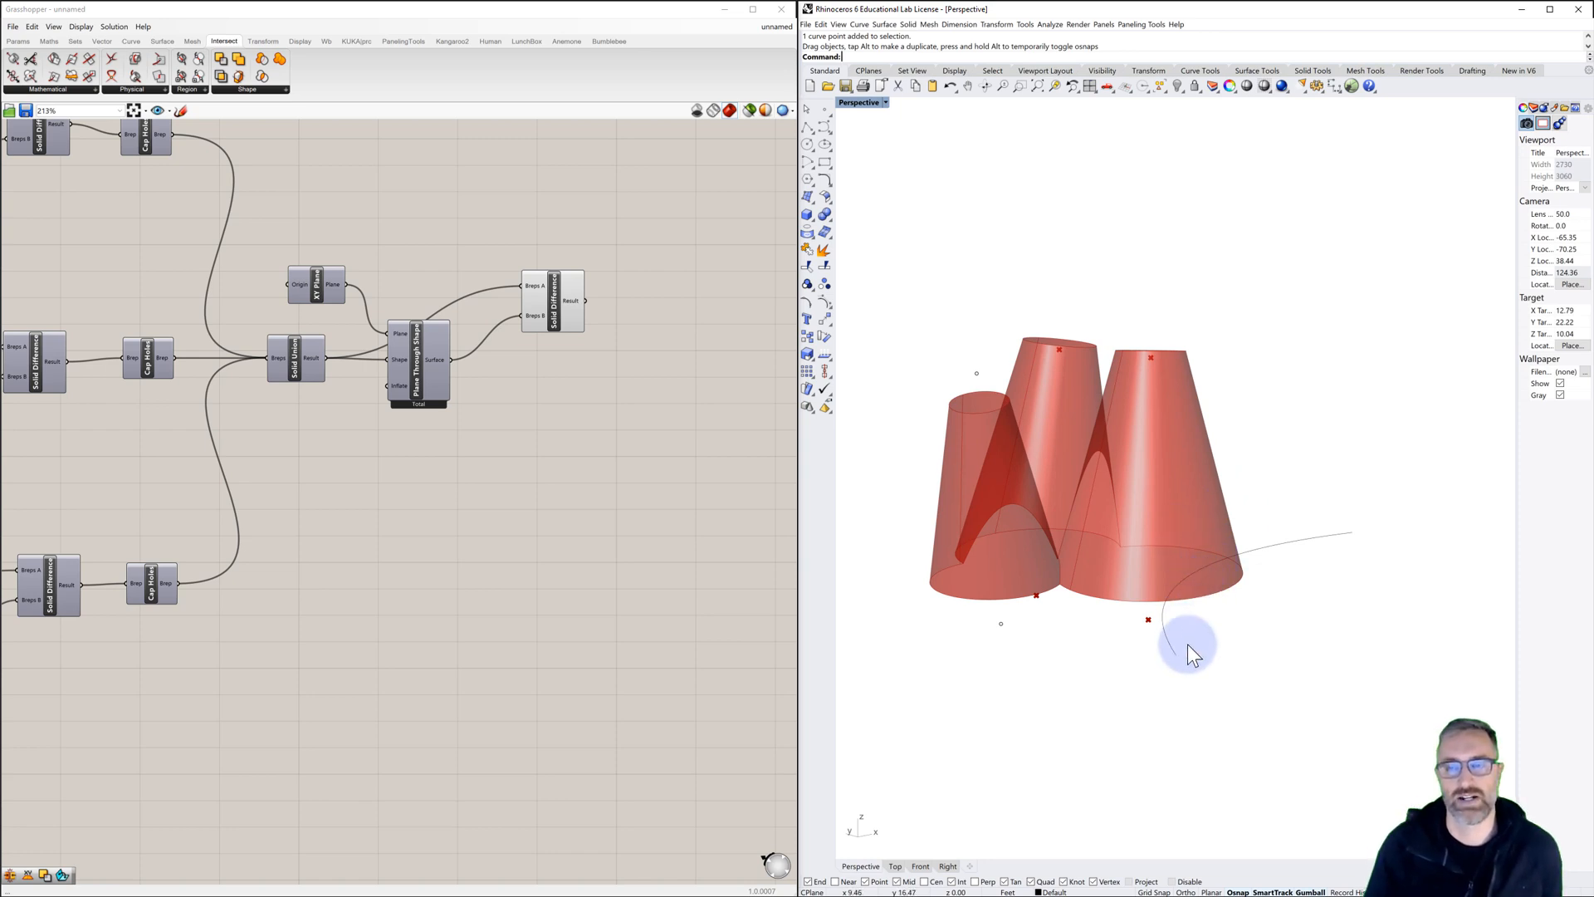
{"action": "right_click_drag", "start_coordinate": [1171, 629], "coordinate": [1168, 633]}
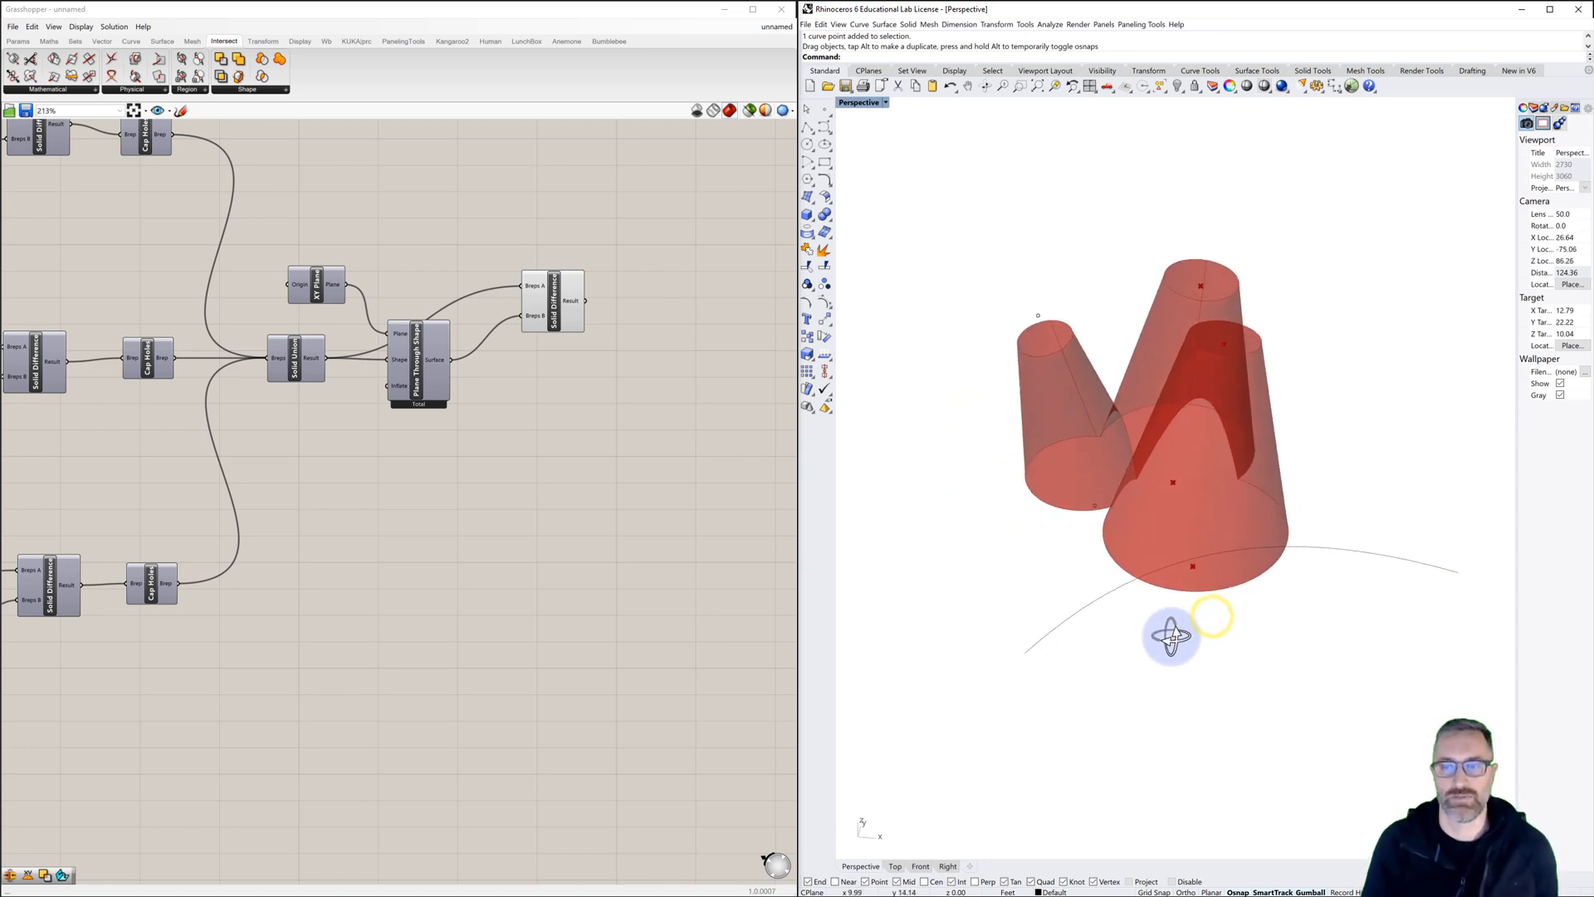
Step: Add a Curve parameter to the Grasshopper canvas in the empty area below the Plane Through Shape component
{"action": "double_click", "coordinate": [410, 586]}
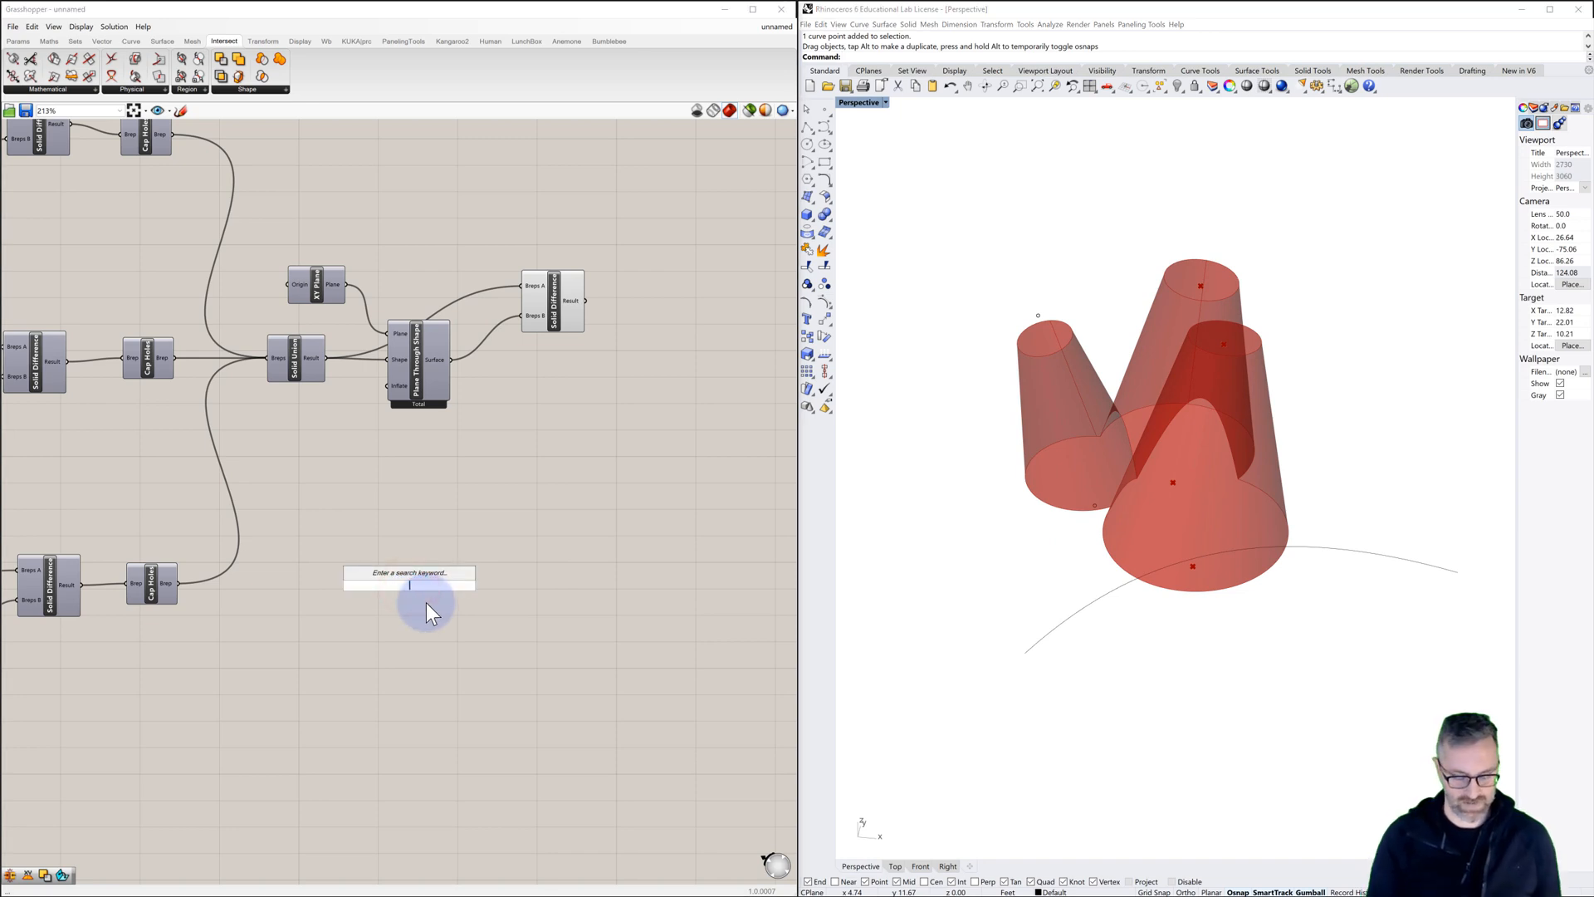
{"action": "type", "text": "conta"}
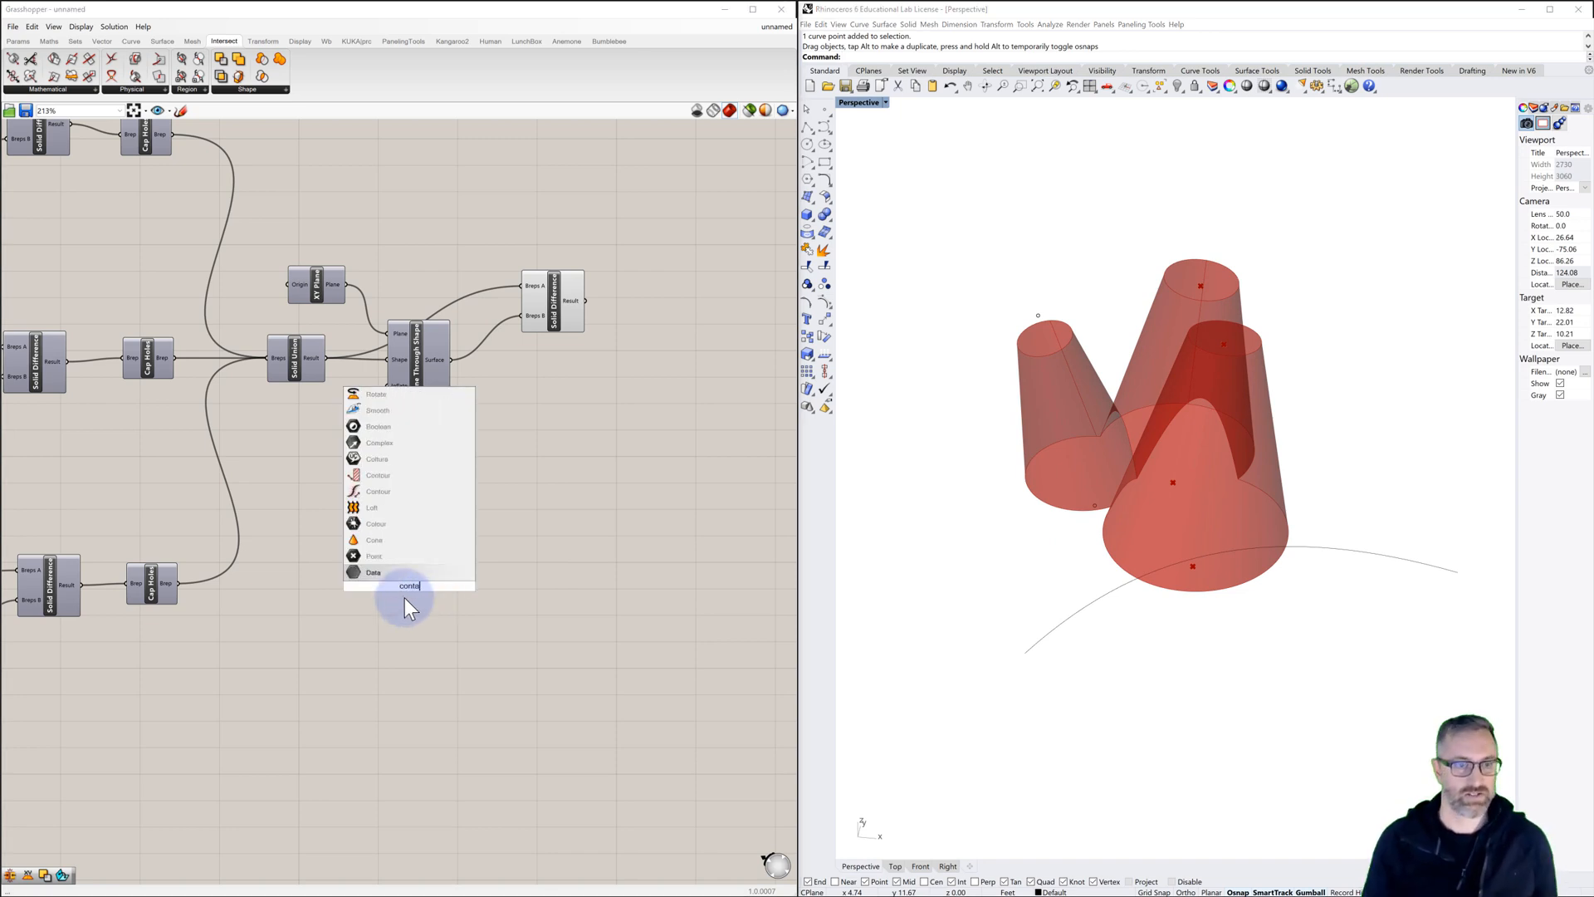
{"action": "key", "text": "BackSpace"}
{"action": "key", "text": "BackSpace"}
{"action": "key", "text": "BackSpace"}
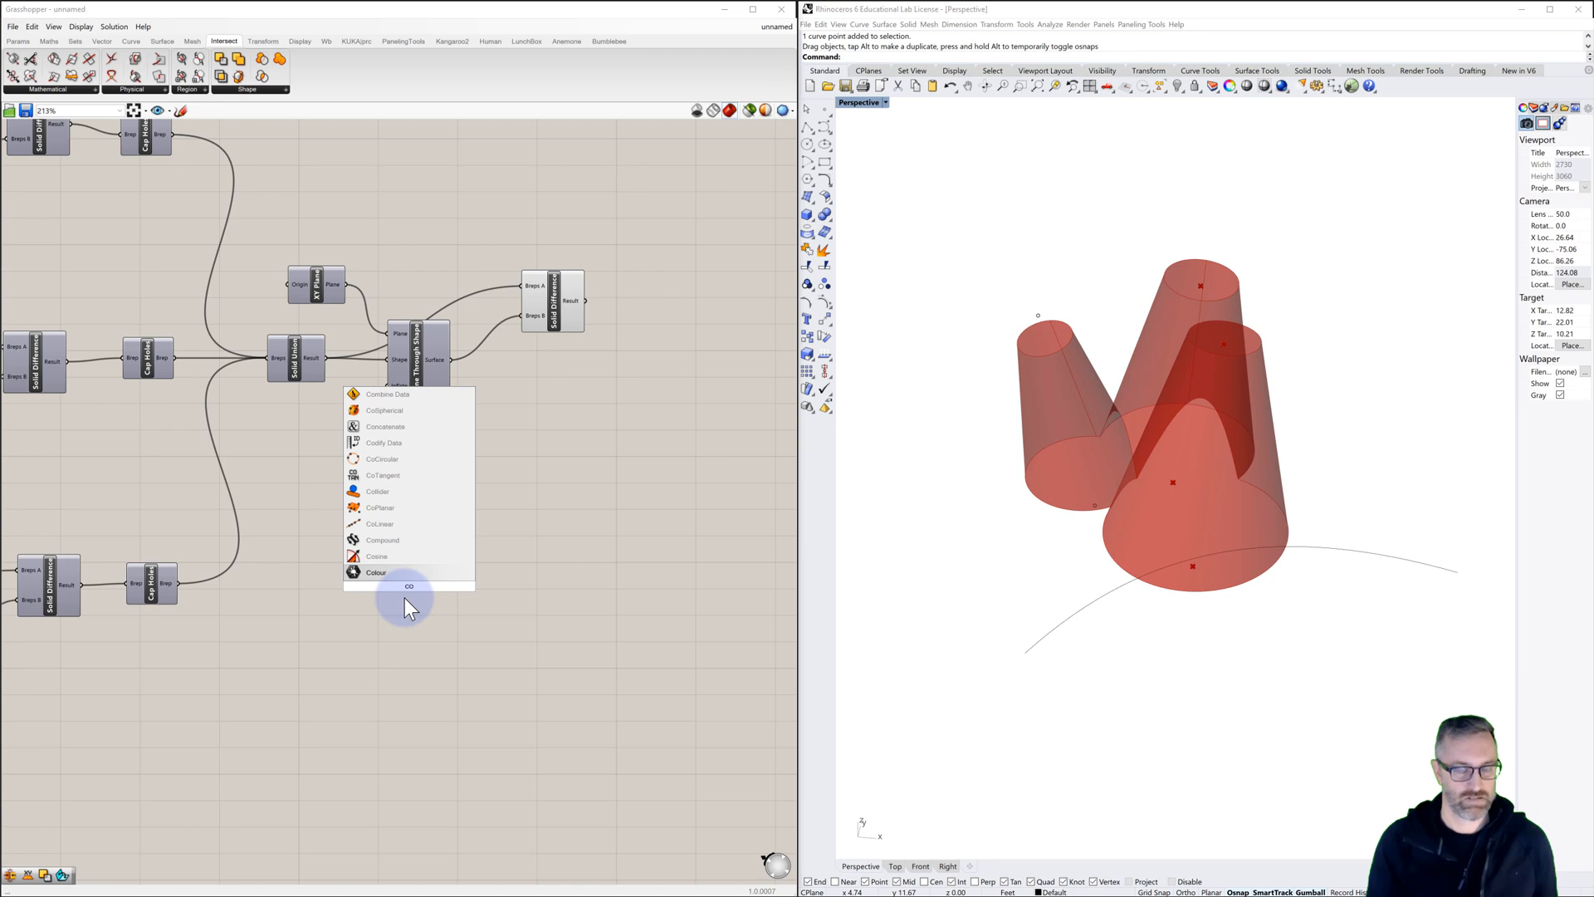
{"action": "key", "text": "BackSpace"}
{"action": "type", "text": "urve"}
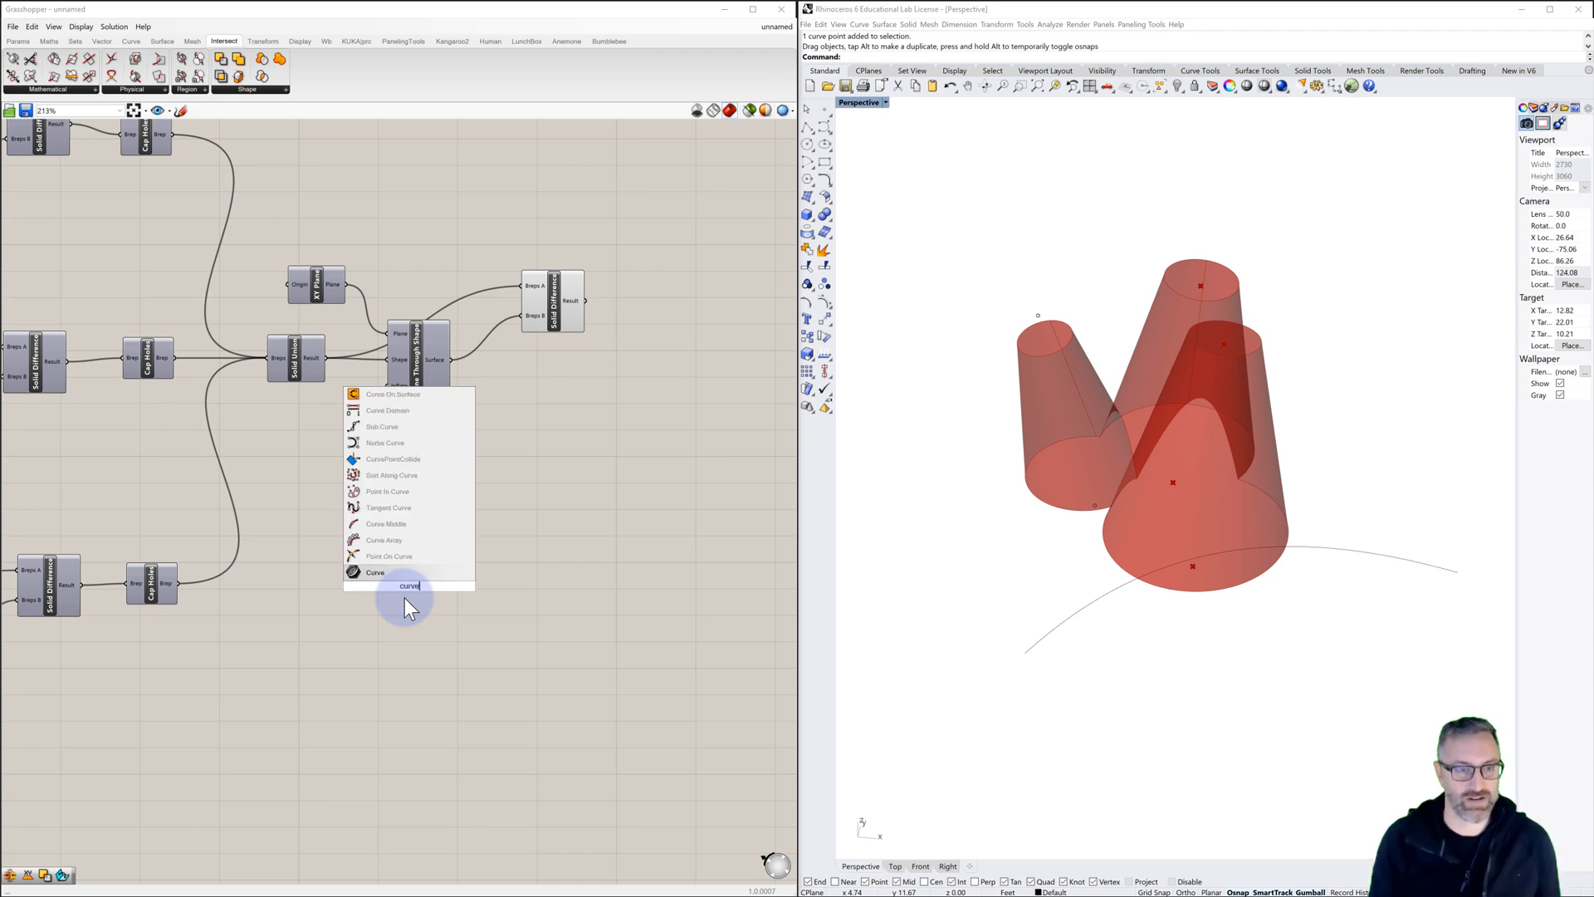
{"action": "left_click", "coordinate": [368, 571]}
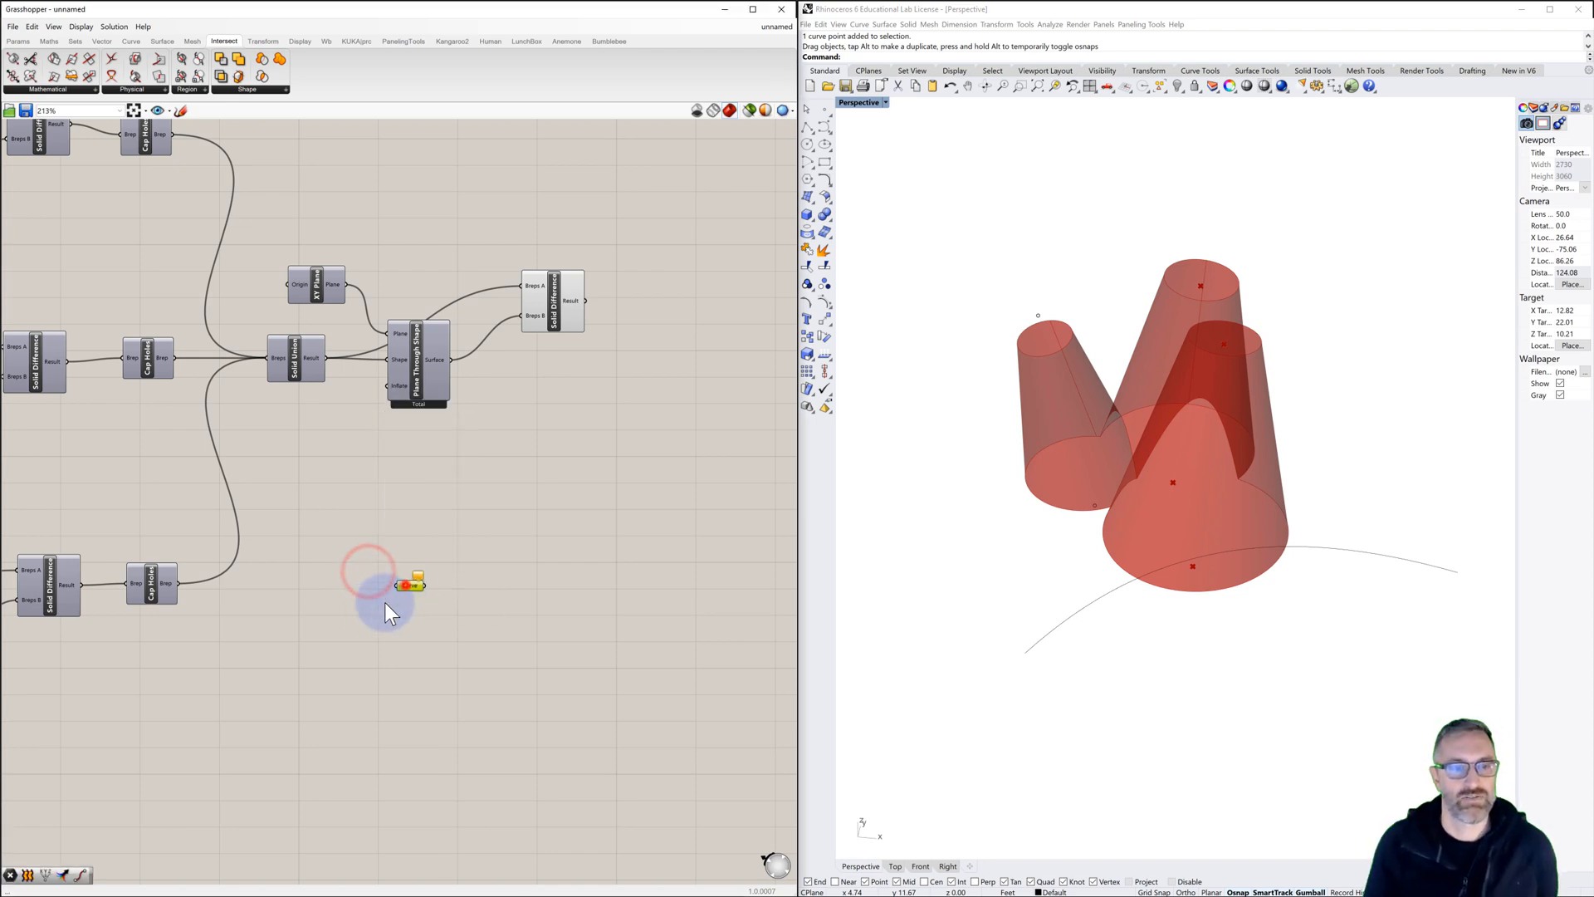
{"action": "left_click_drag", "start_coordinate": [408, 585], "coordinate": [327, 635]}
Step: Reference the drawn Rhino curve in the Curve parameter as its single curve
{"action": "right_click", "coordinate": [327, 634]}
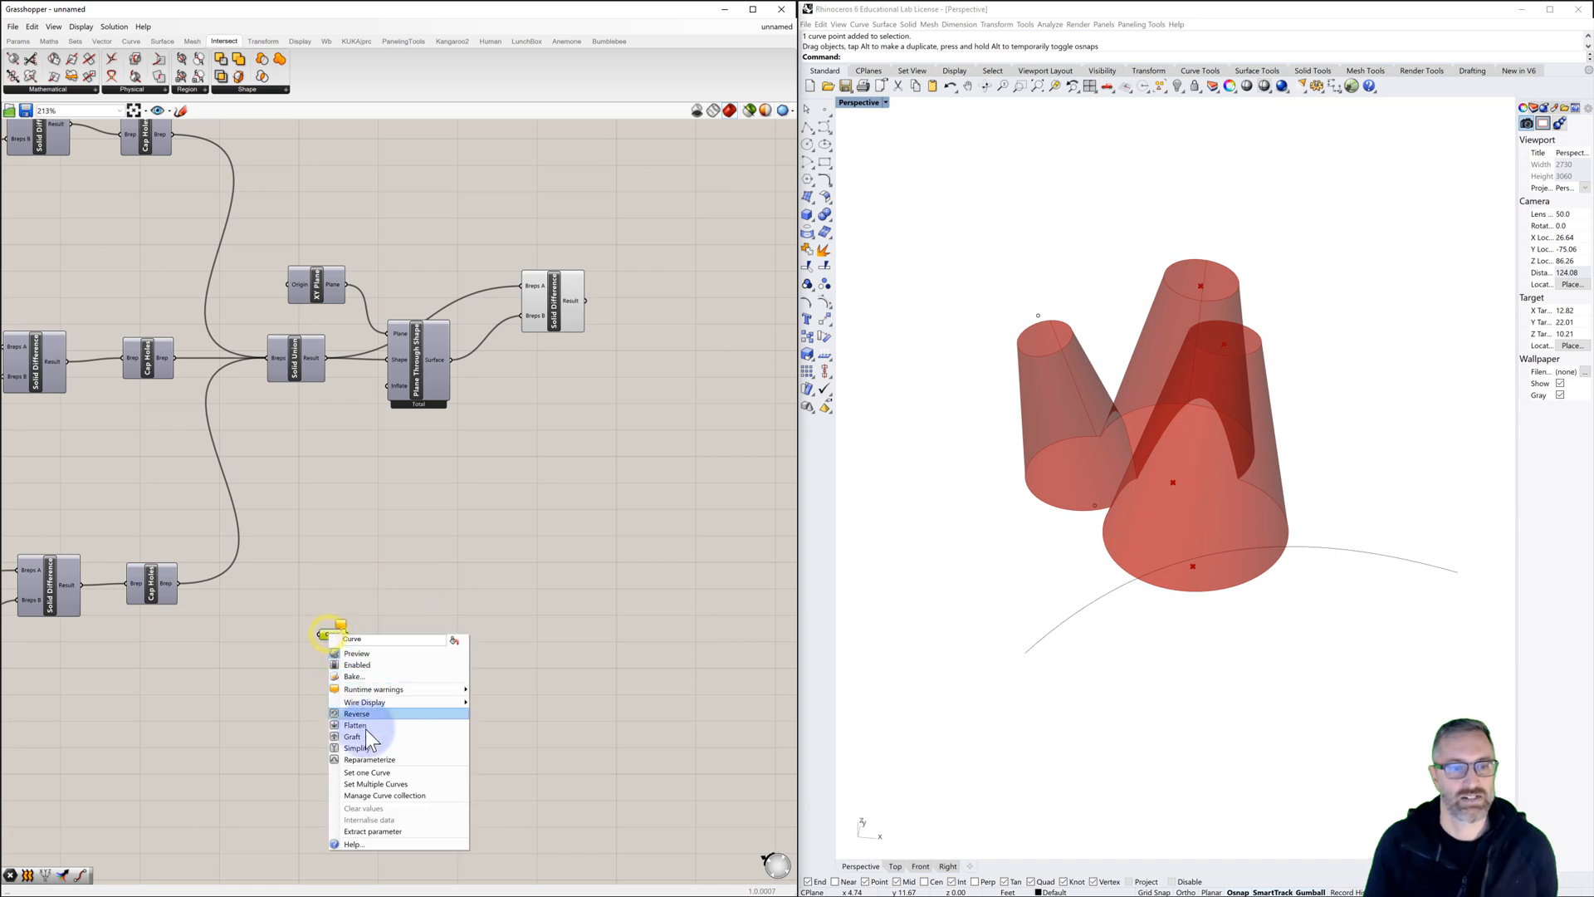
{"action": "left_click", "coordinate": [371, 773]}
{"action": "left_click", "coordinate": [1067, 622]}
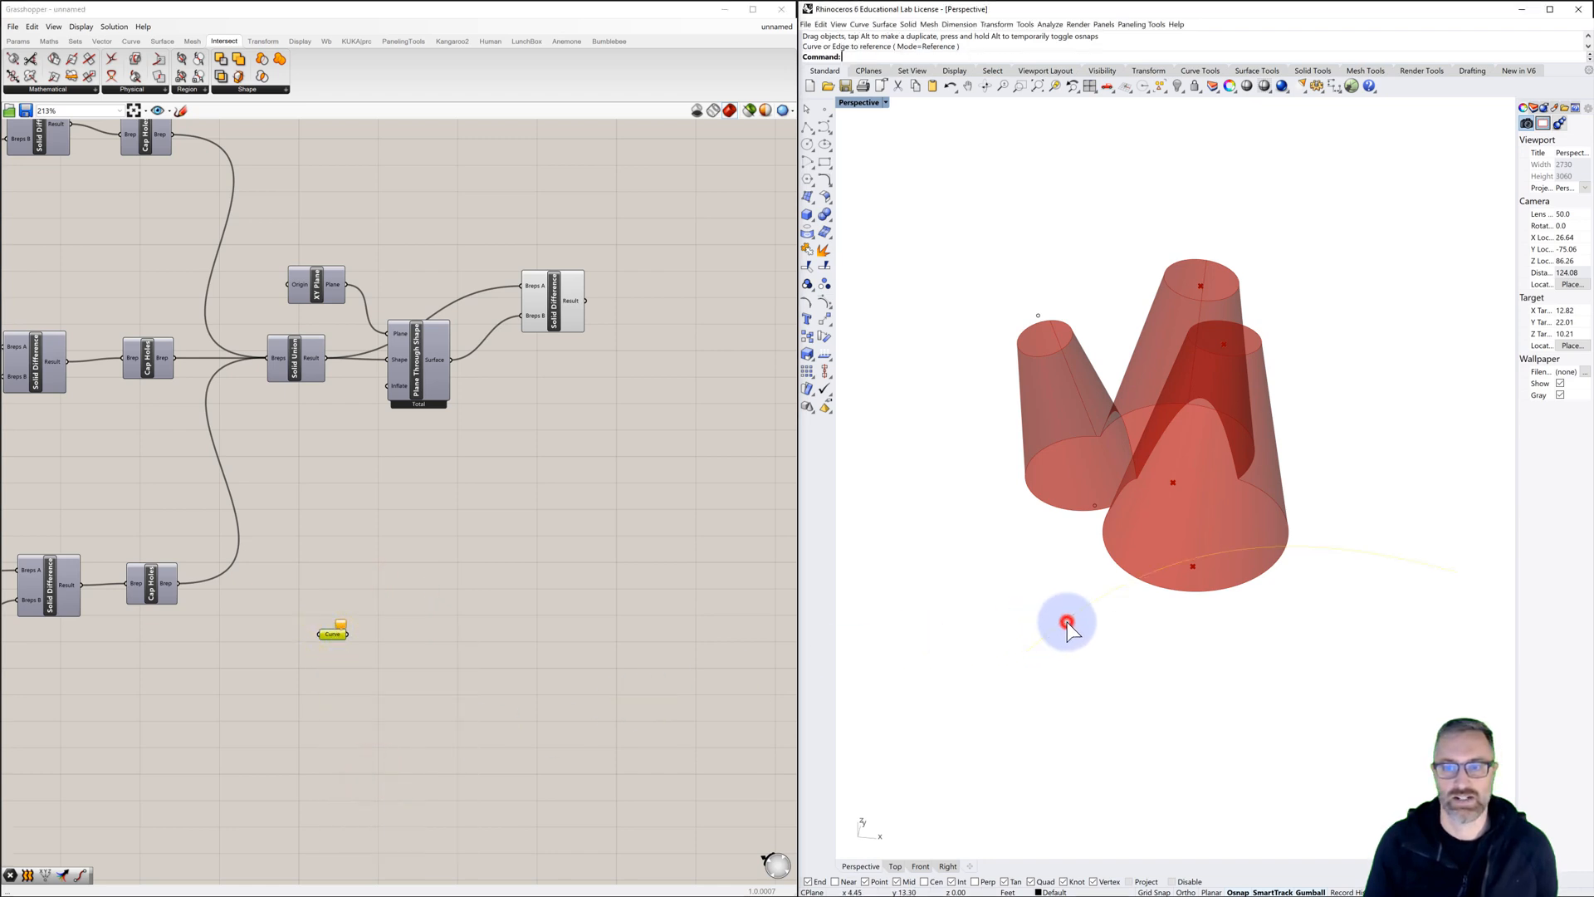
{"action": "left_click", "coordinate": [611, 645]}
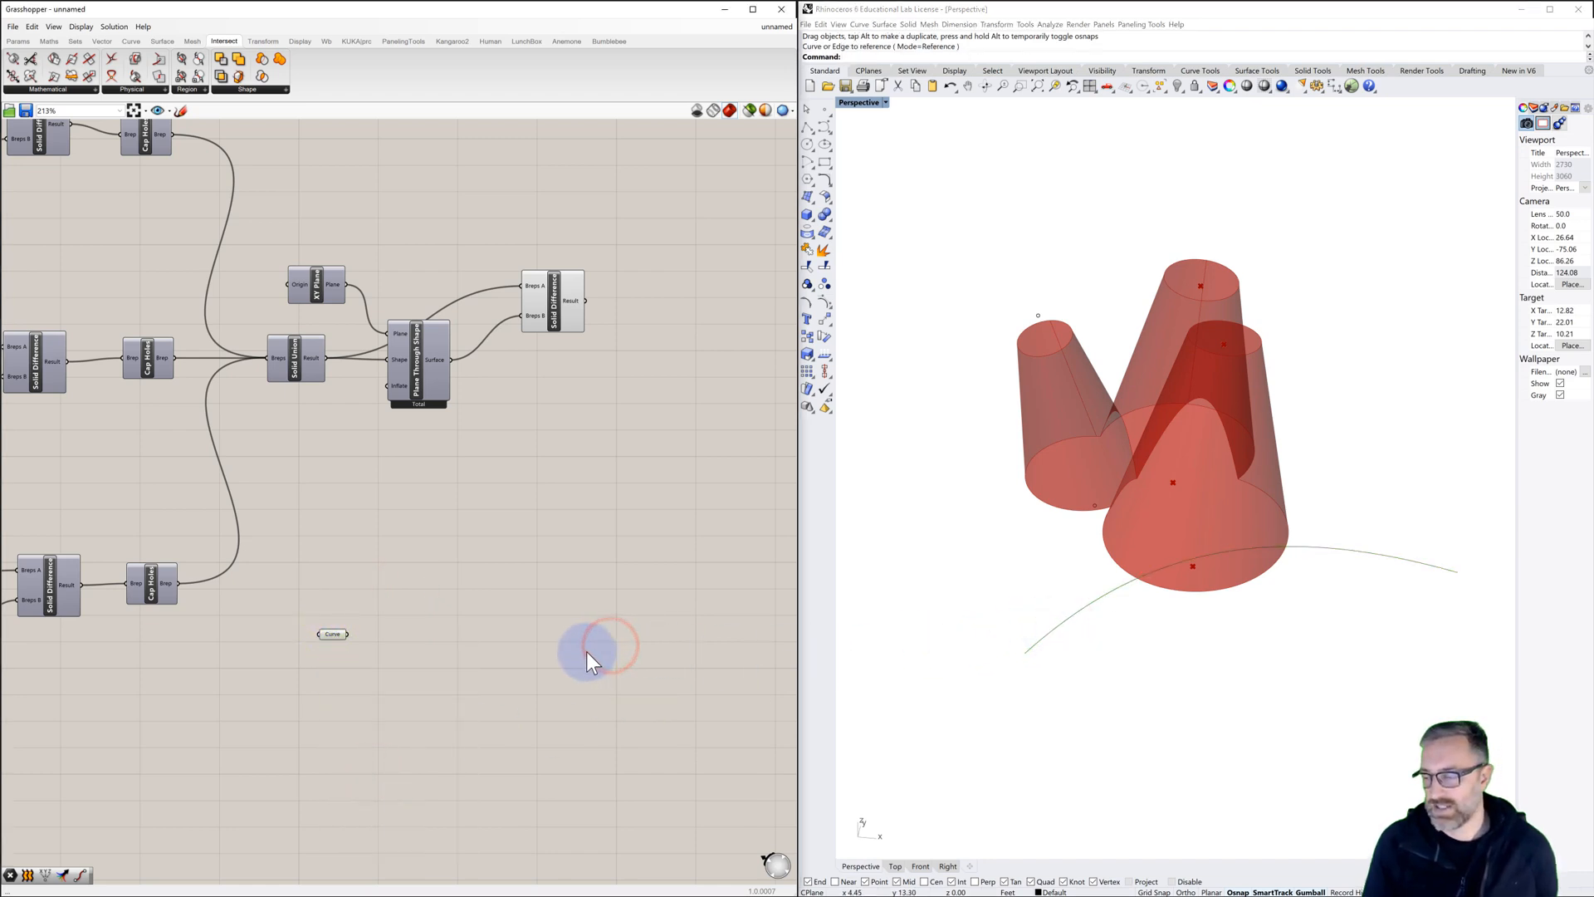
Step: Add an Extrude component beside the Curve parameter and connect the curve to its Base input
{"action": "double_click", "coordinate": [486, 628]}
{"action": "type", "text": "ext"}
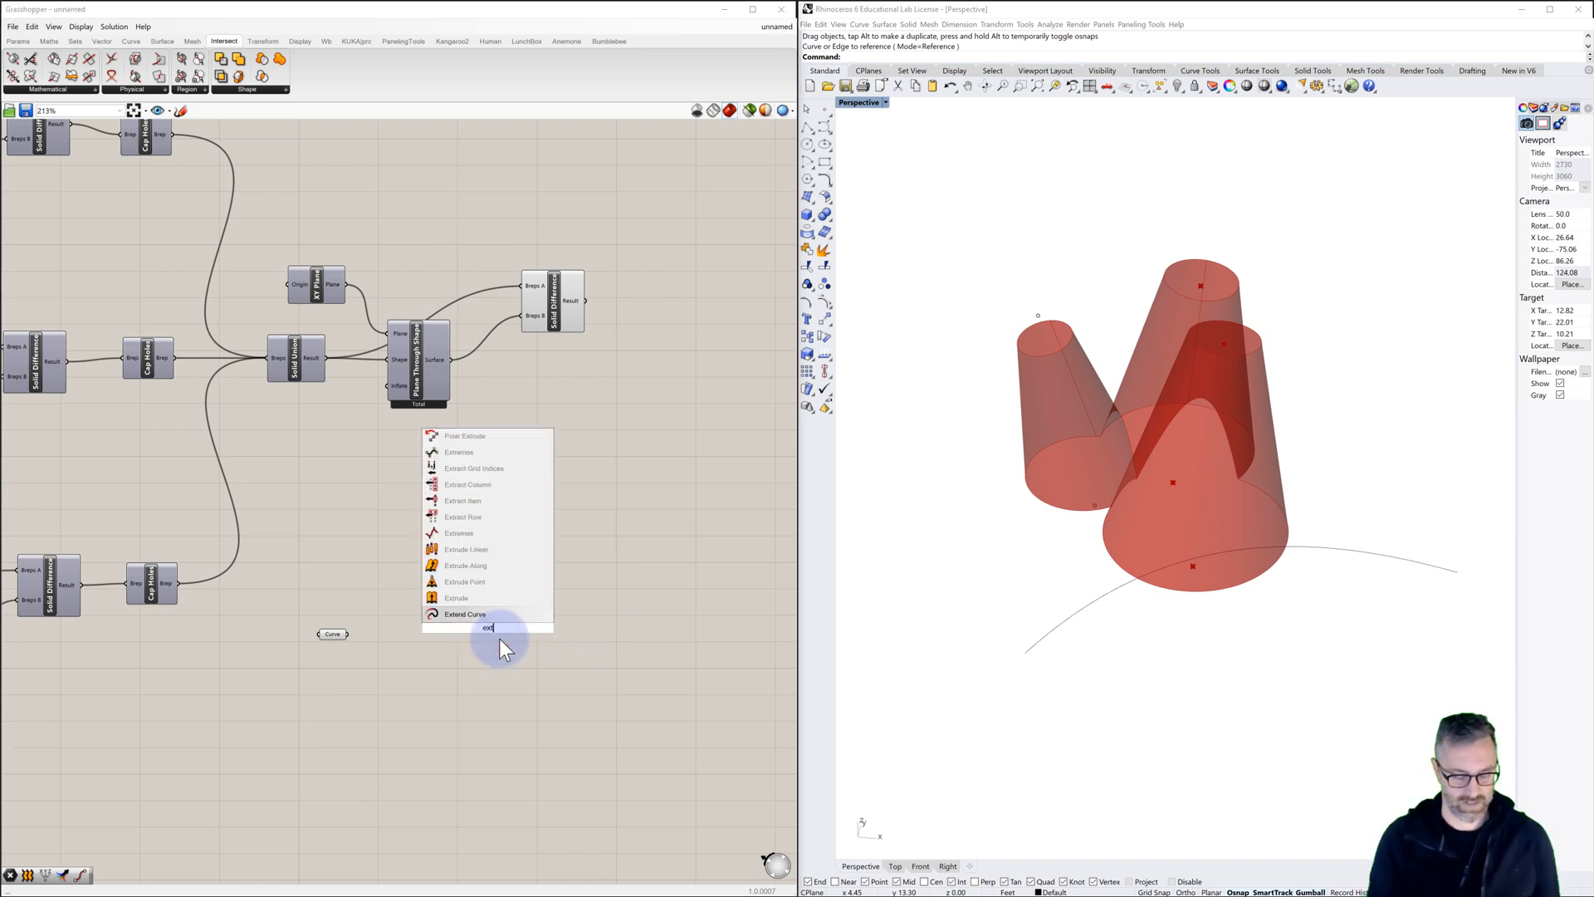
{"action": "type", "text": "rude"}
{"action": "left_click", "coordinate": [462, 616]}
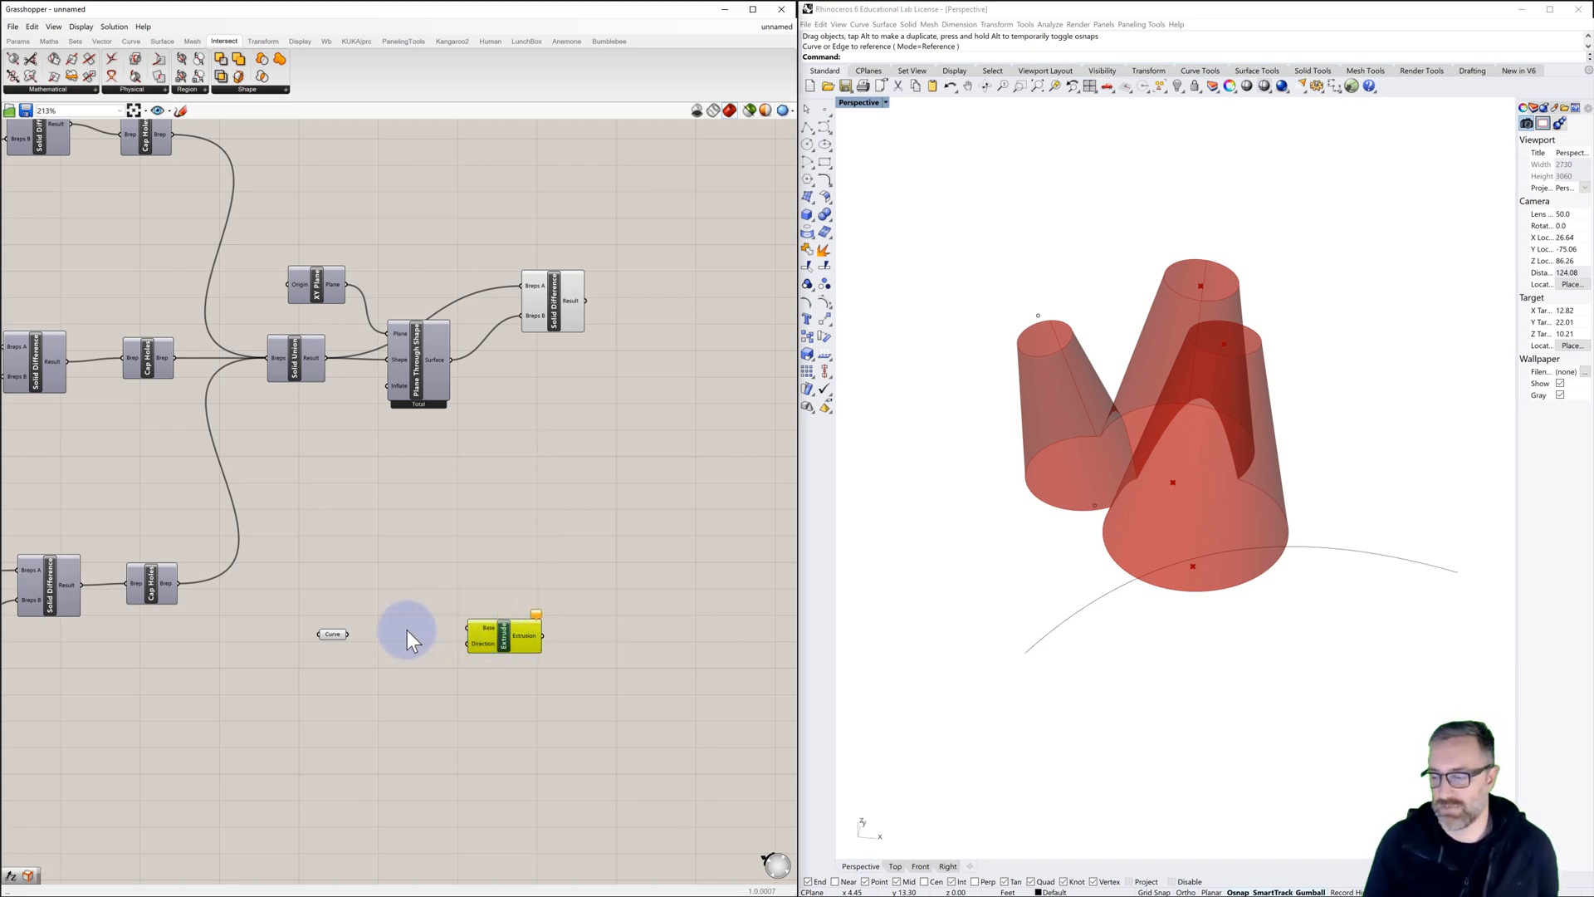
{"action": "left_click_drag", "start_coordinate": [348, 635], "coordinate": [510, 646]}
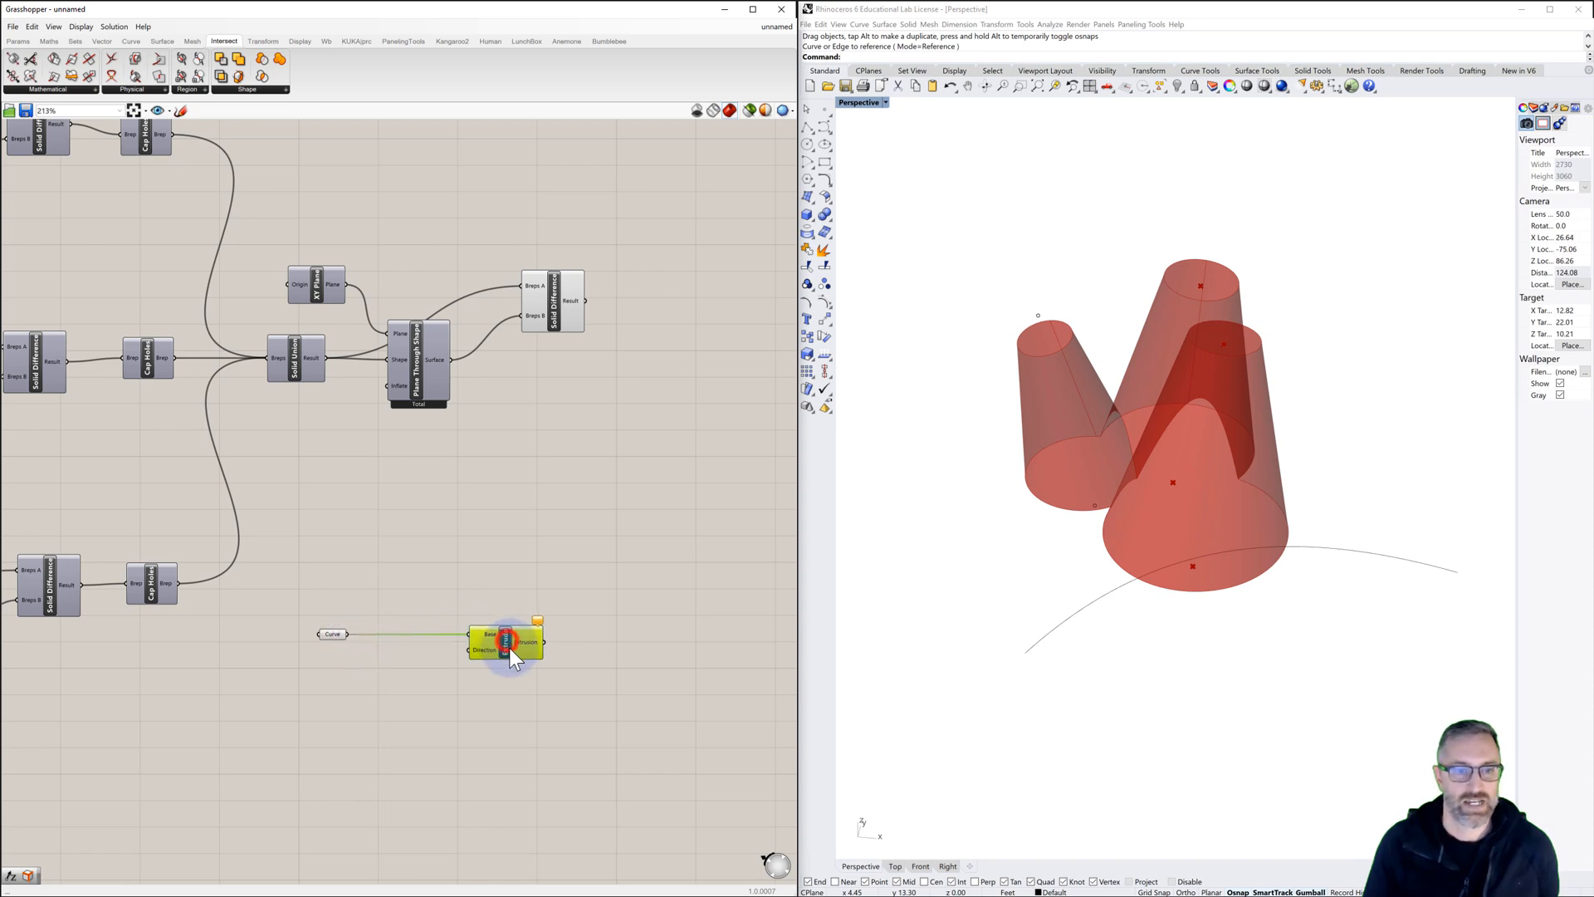
Step: Add a Unit Z vector and connect it to the Extrude component's Direction input
{"action": "double_click", "coordinate": [427, 674]}
{"action": "type", "text": "unit z"}
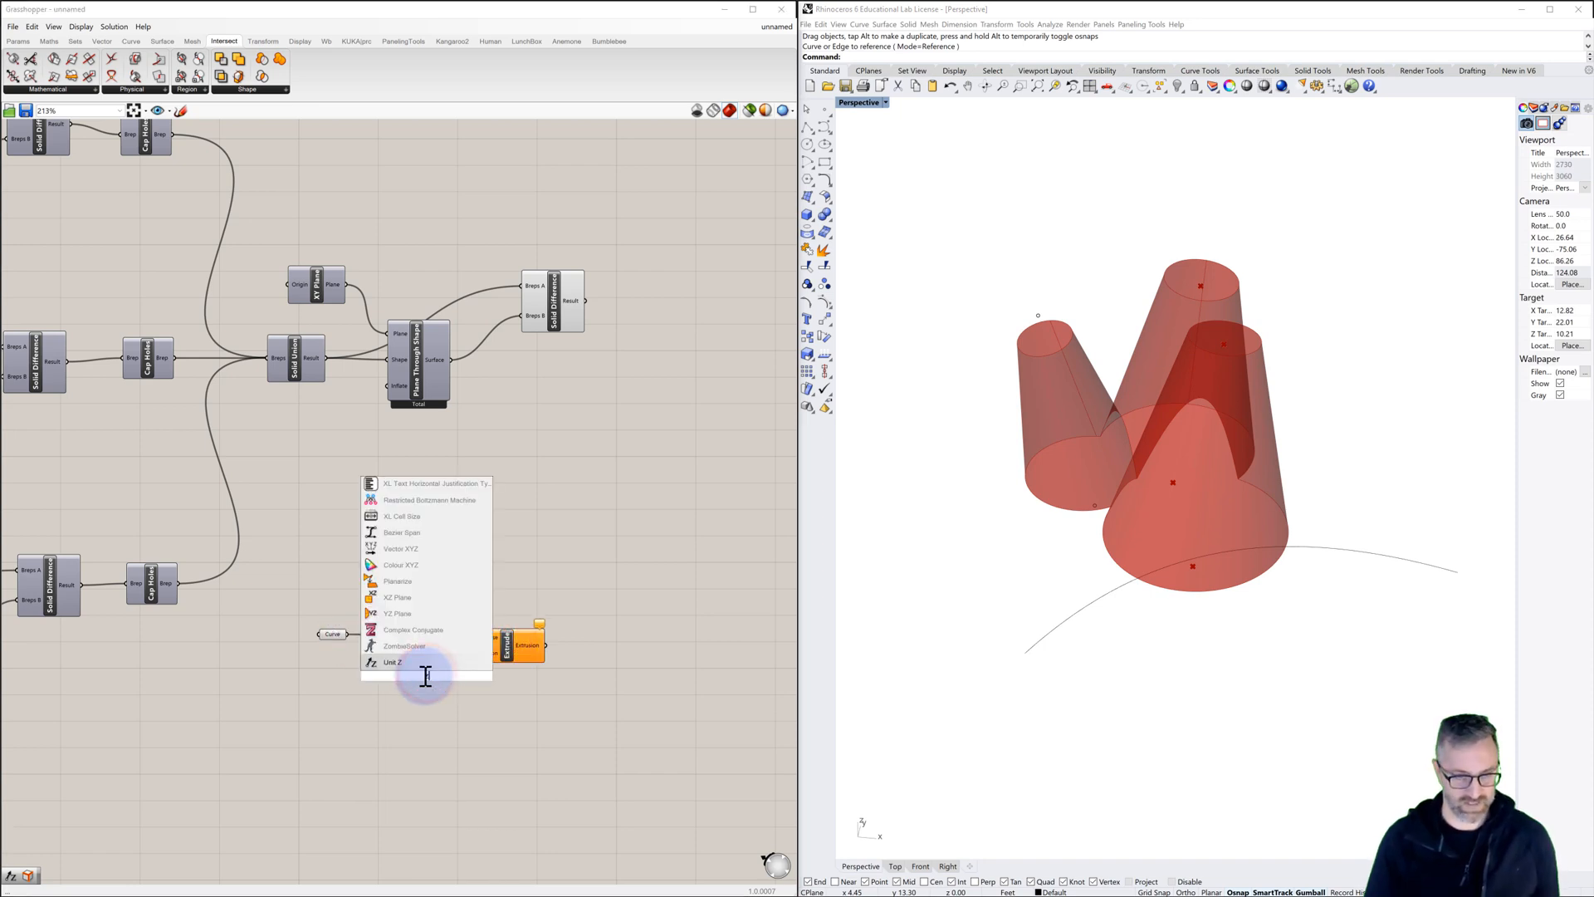
{"action": "left_click", "coordinate": [406, 662]}
{"action": "left_click_drag", "start_coordinate": [445, 681], "coordinate": [470, 652]}
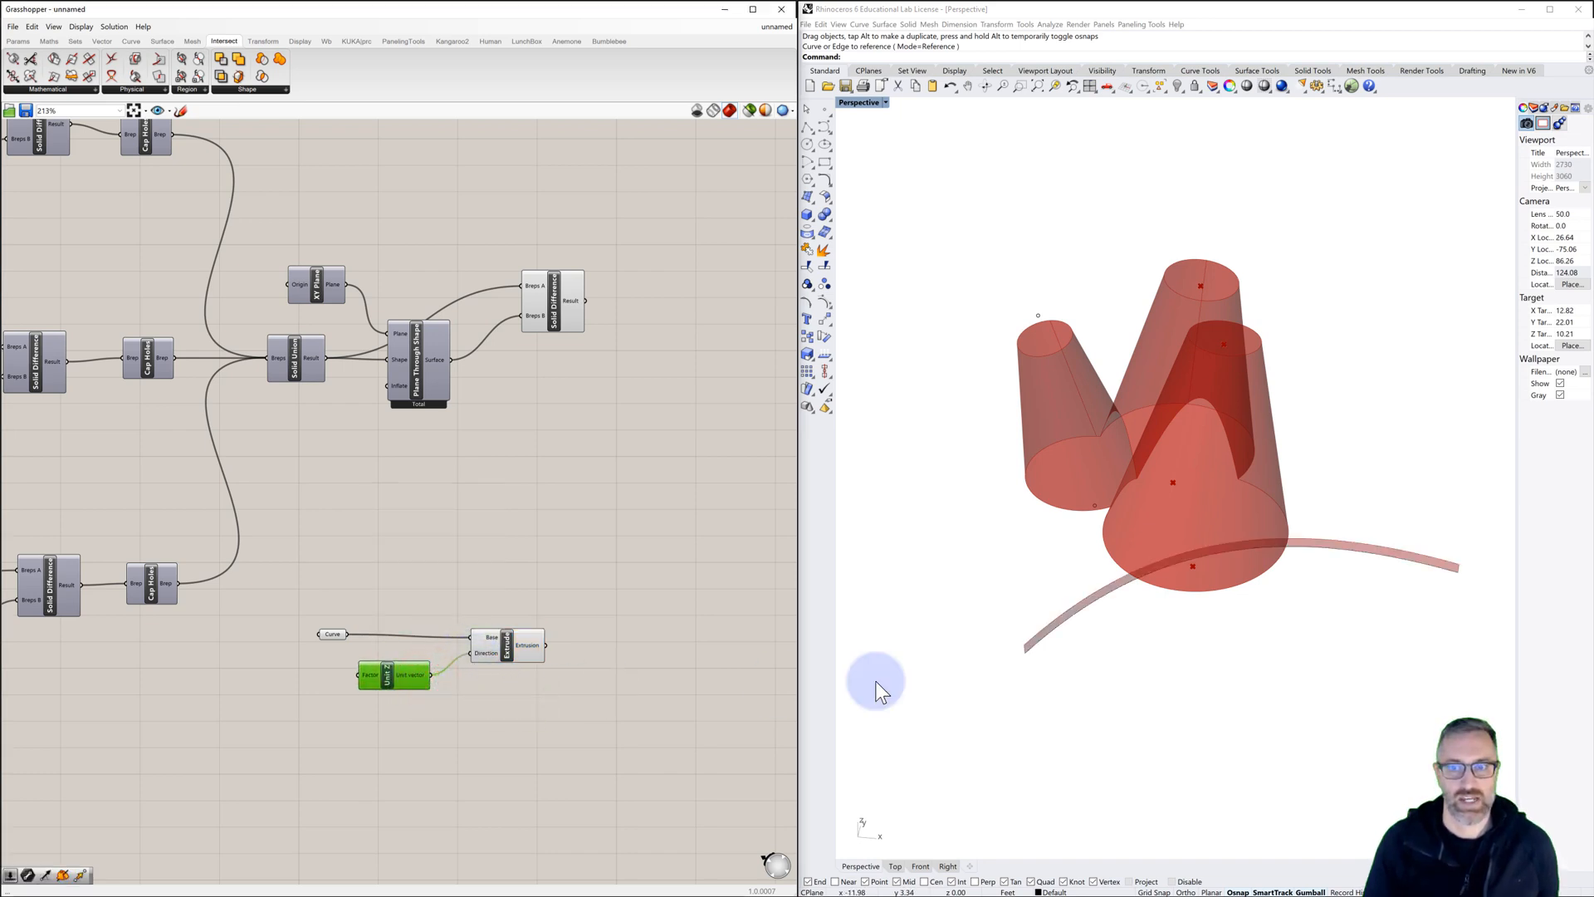
Step: Create a number slider with minimum 1 and value 5, and place it in front of the Unit Z component
{"action": "double_click", "coordinate": [271, 681]}
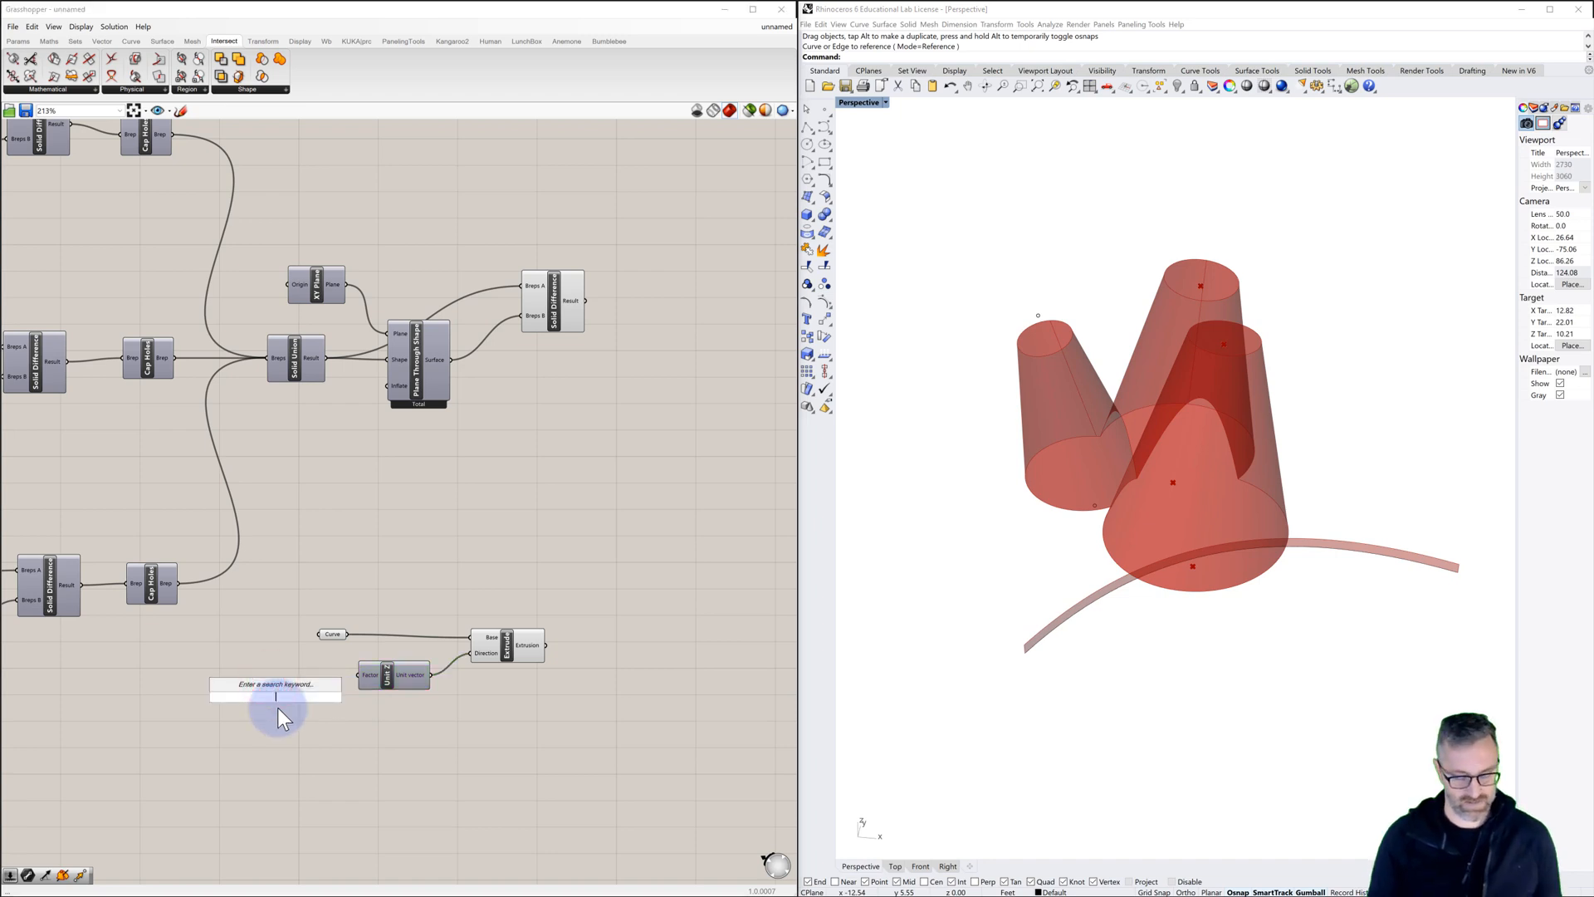
{"action": "type", "text": "1<5<1"}
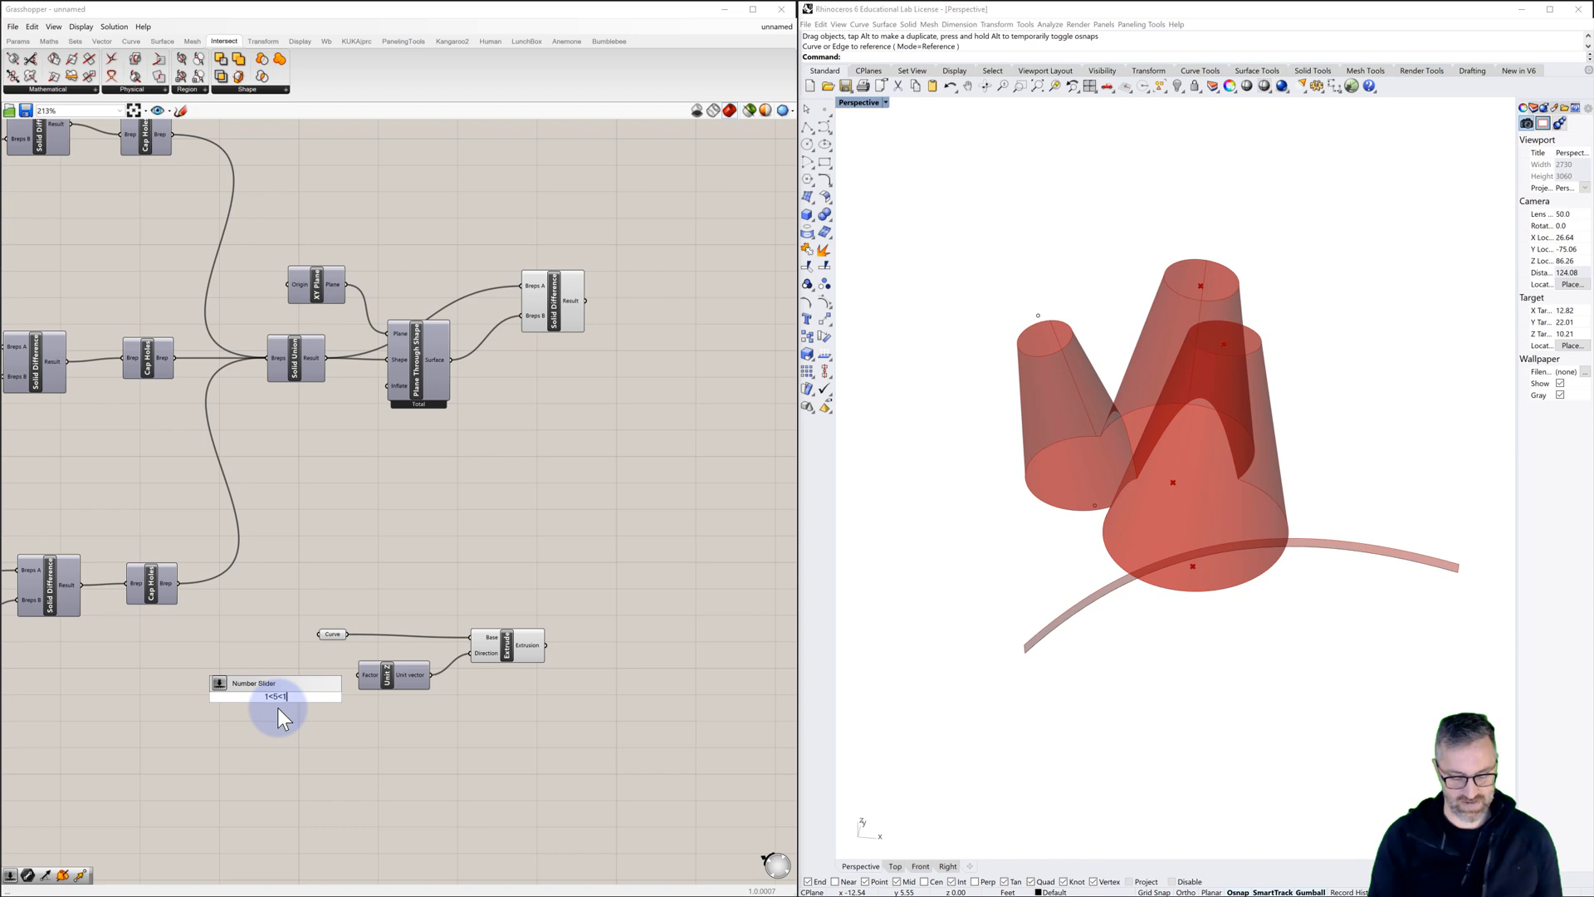
{"action": "key", "text": "Return"}
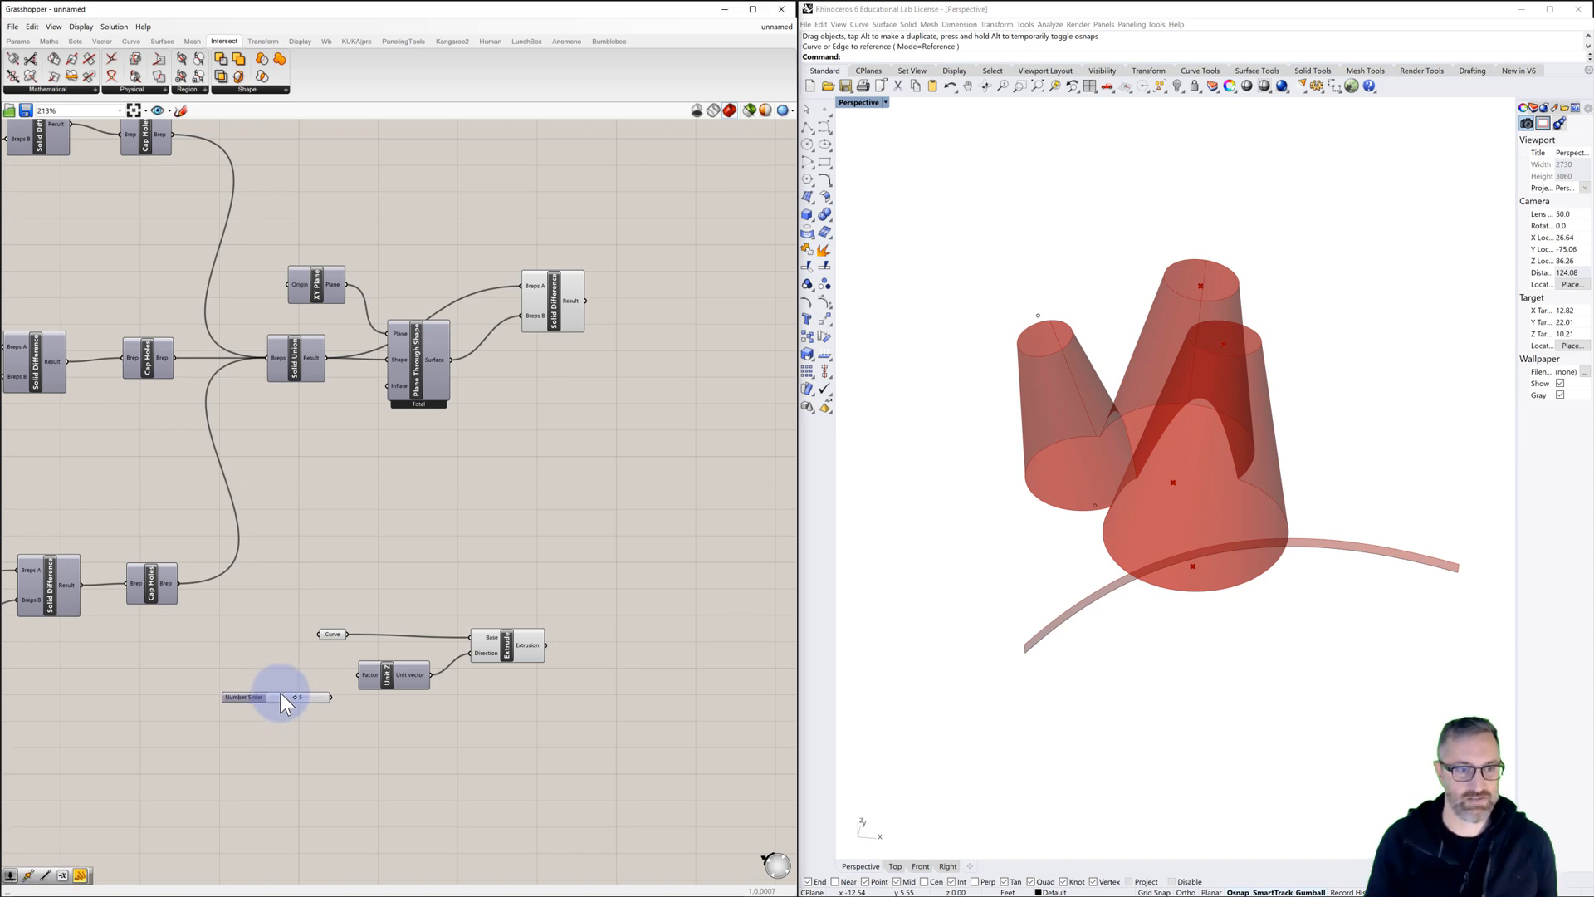
{"action": "left_click_drag", "start_coordinate": [281, 693], "coordinate": [219, 681]}
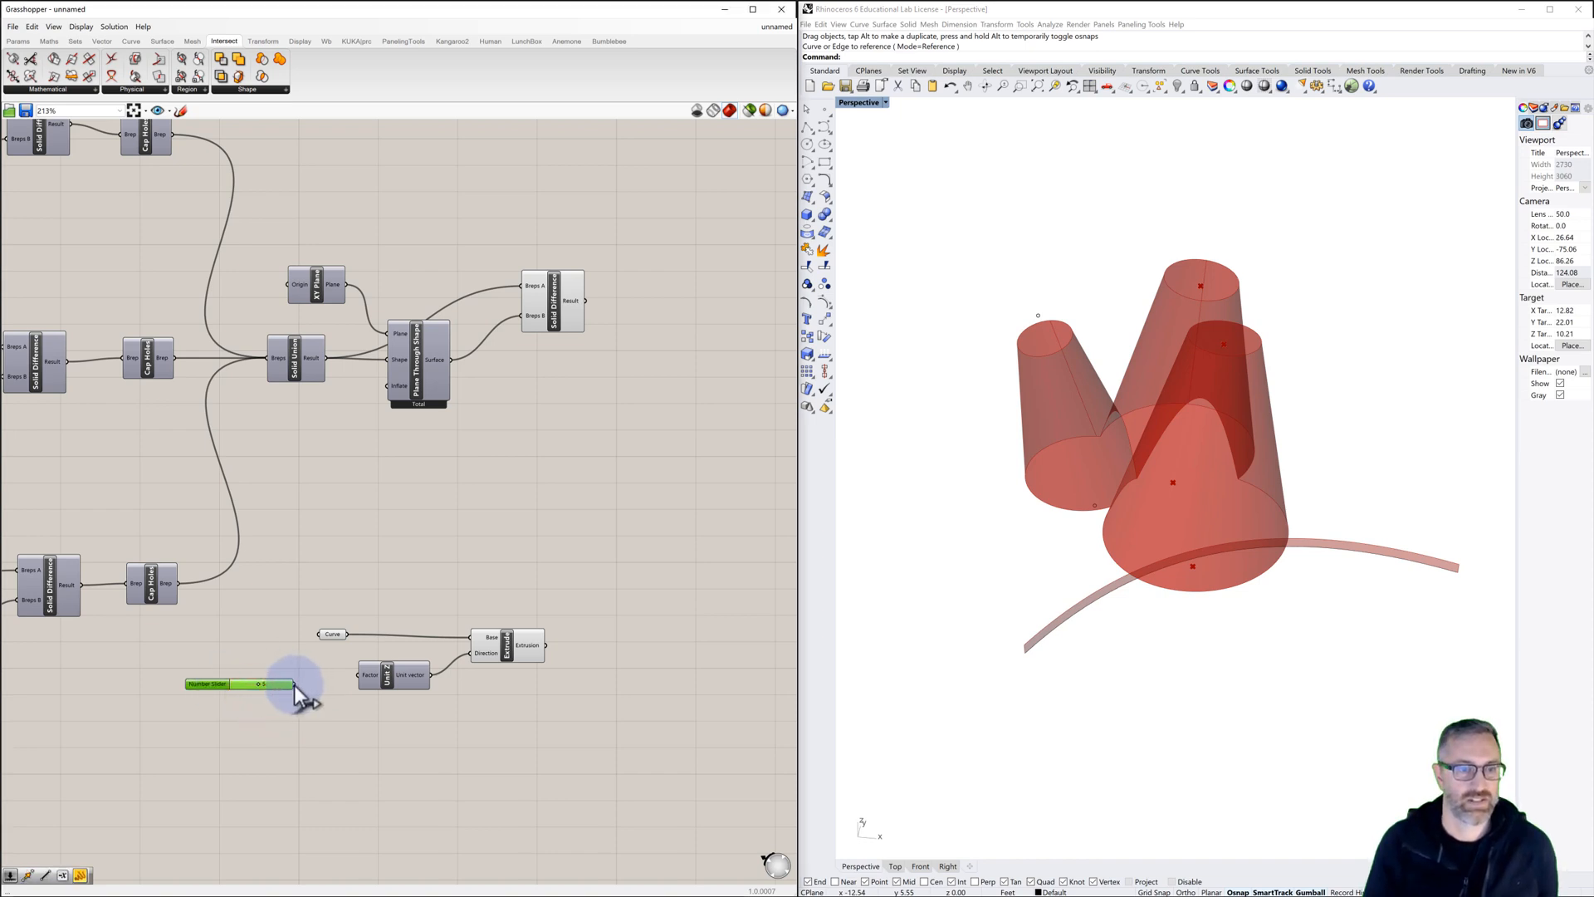
Step: Connect the number slider to the Unit Z component's Factor input and set its value to 10
{"action": "left_click_drag", "start_coordinate": [340, 679], "coordinate": [362, 672]}
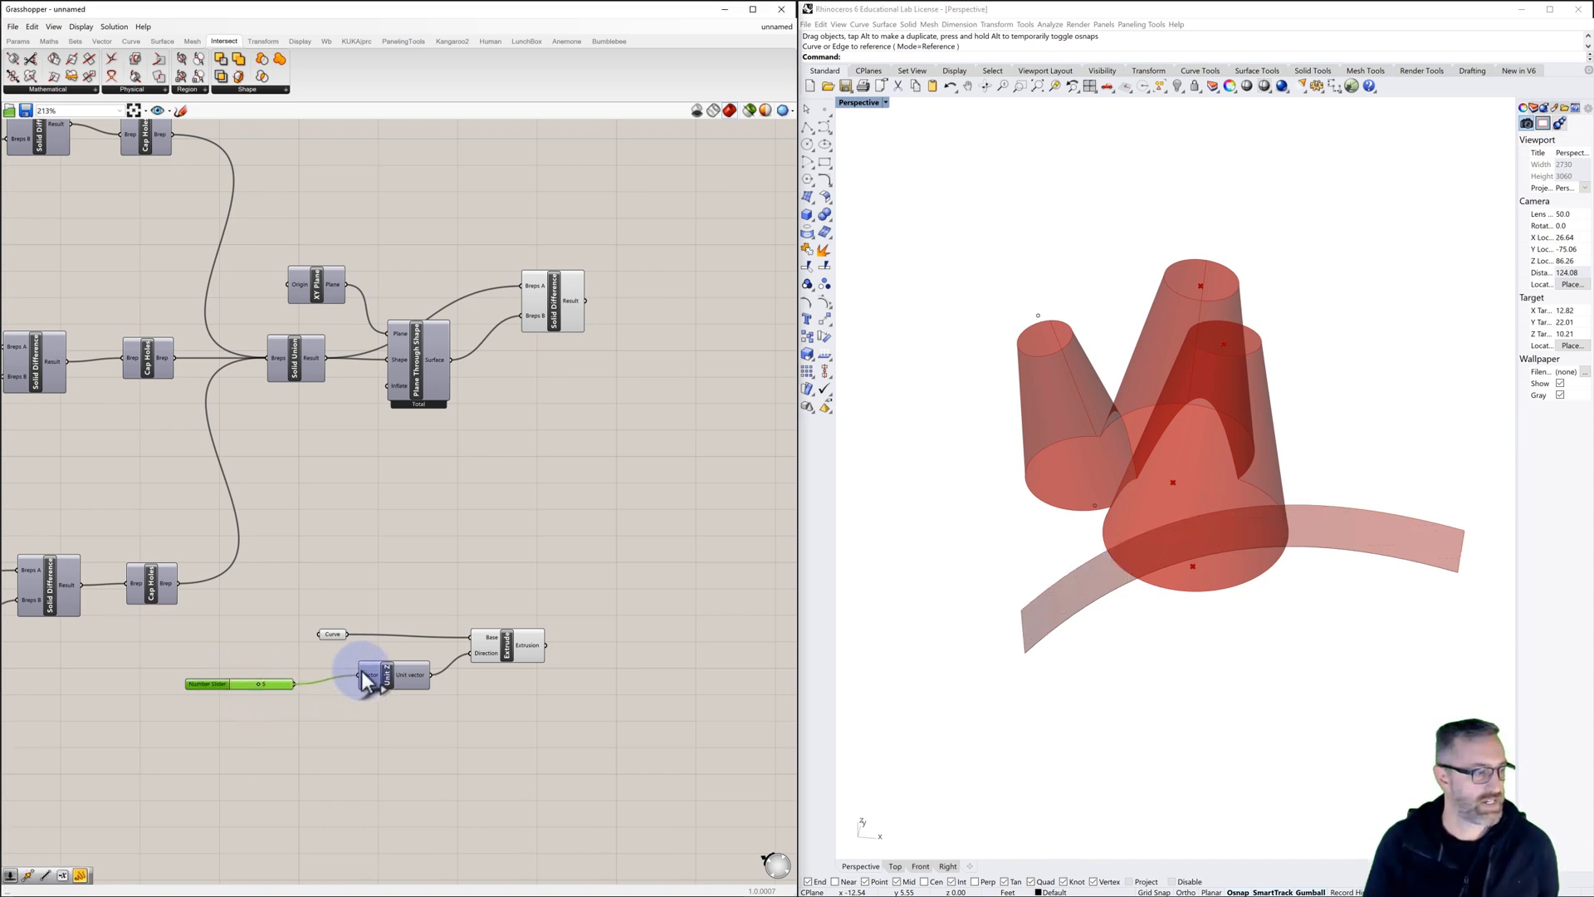
{"action": "right_click_drag", "start_coordinate": [1033, 601], "coordinate": [1094, 567]}
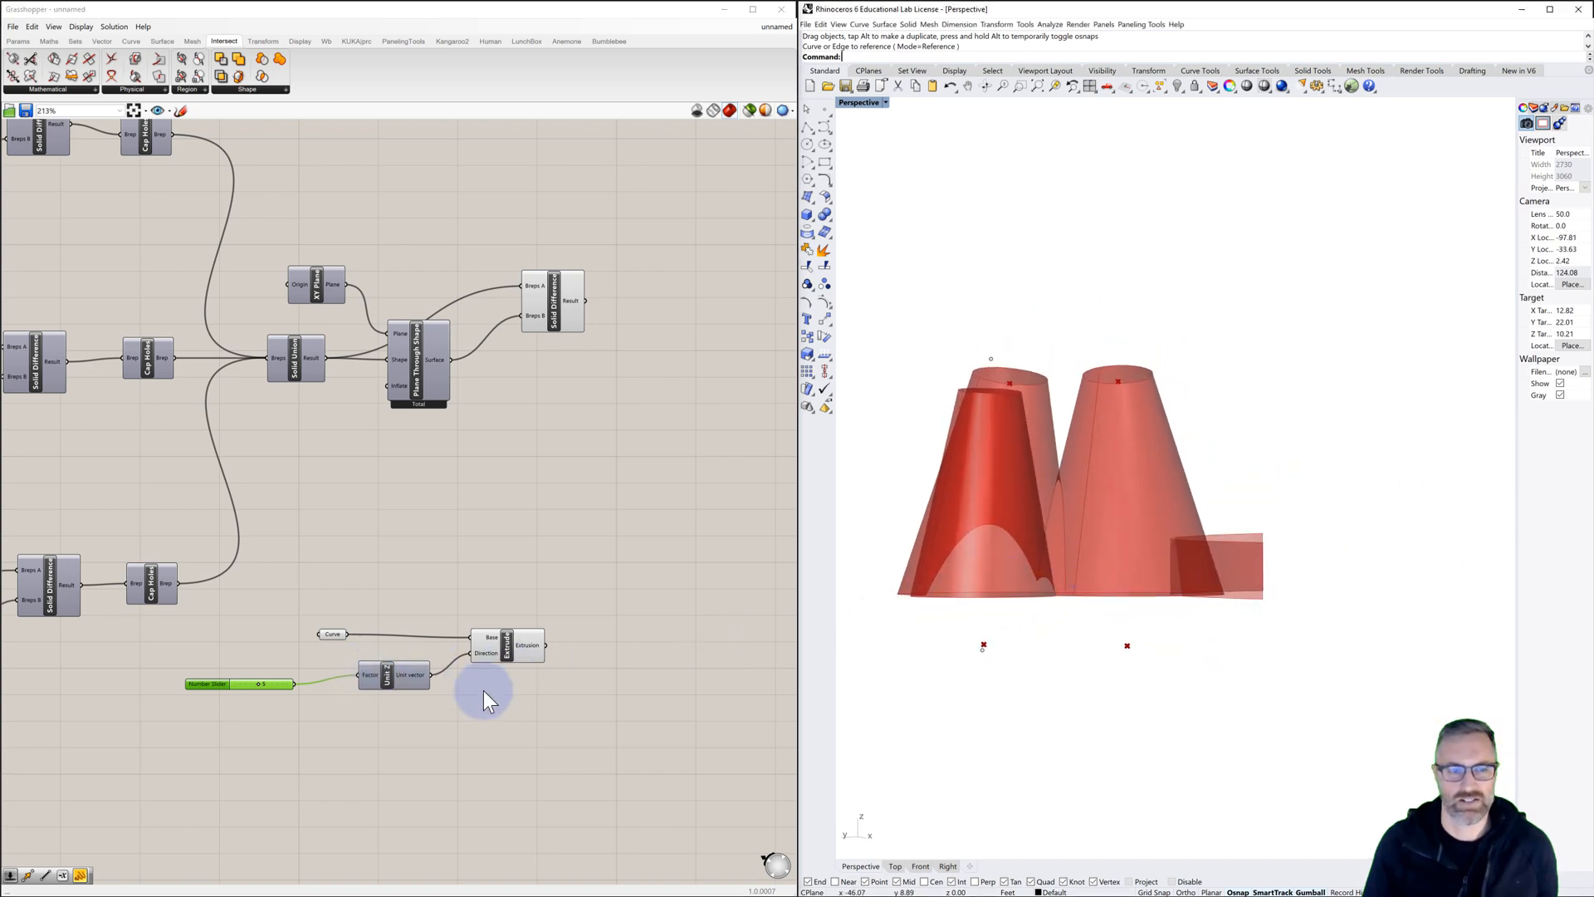
{"action": "left_click_drag", "start_coordinate": [259, 684], "coordinate": [299, 684]}
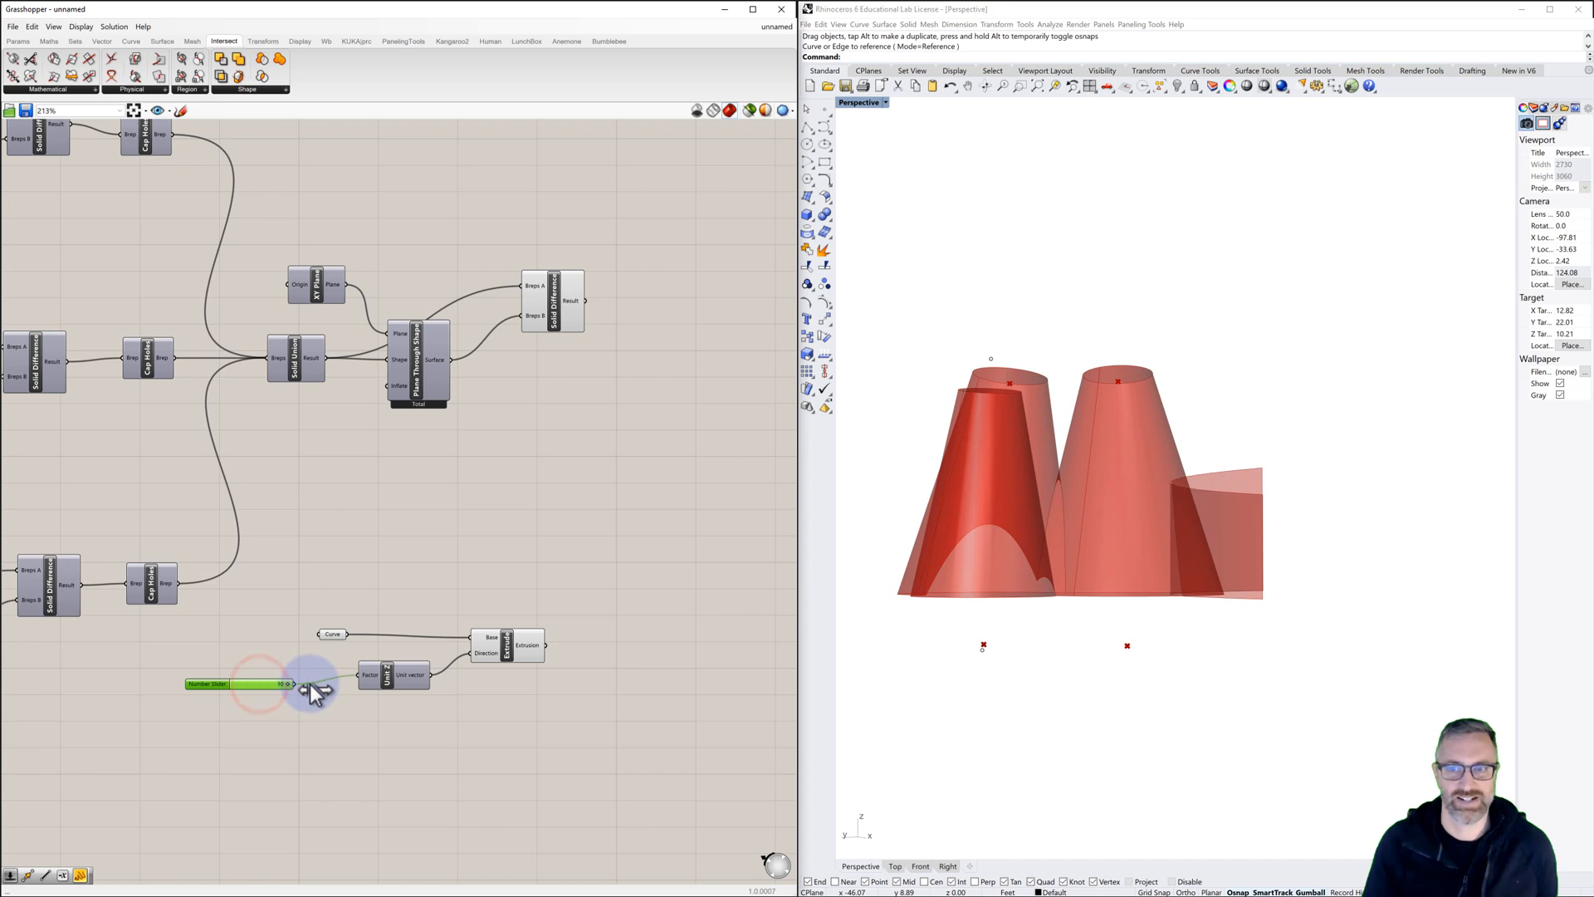
Step: Raise the number slider's maximum to 25, set its value to 25, and place the slider closer to the Unit Z component
{"action": "double_click", "coordinate": [216, 683]}
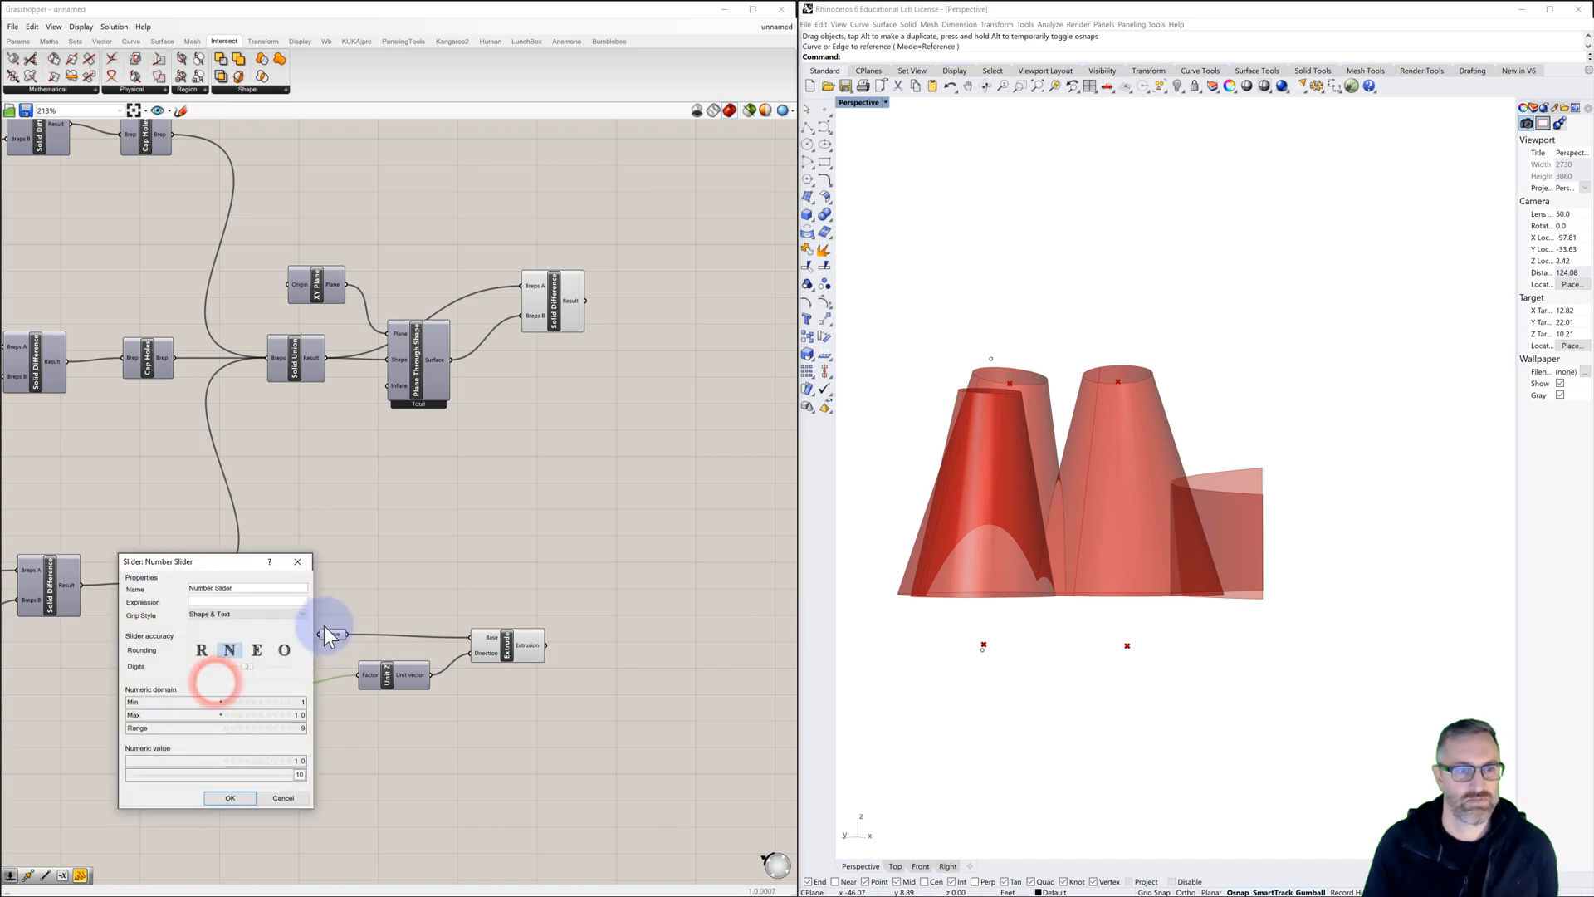
{"action": "left_click", "coordinate": [293, 716]}
{"action": "type", "text": "25"}
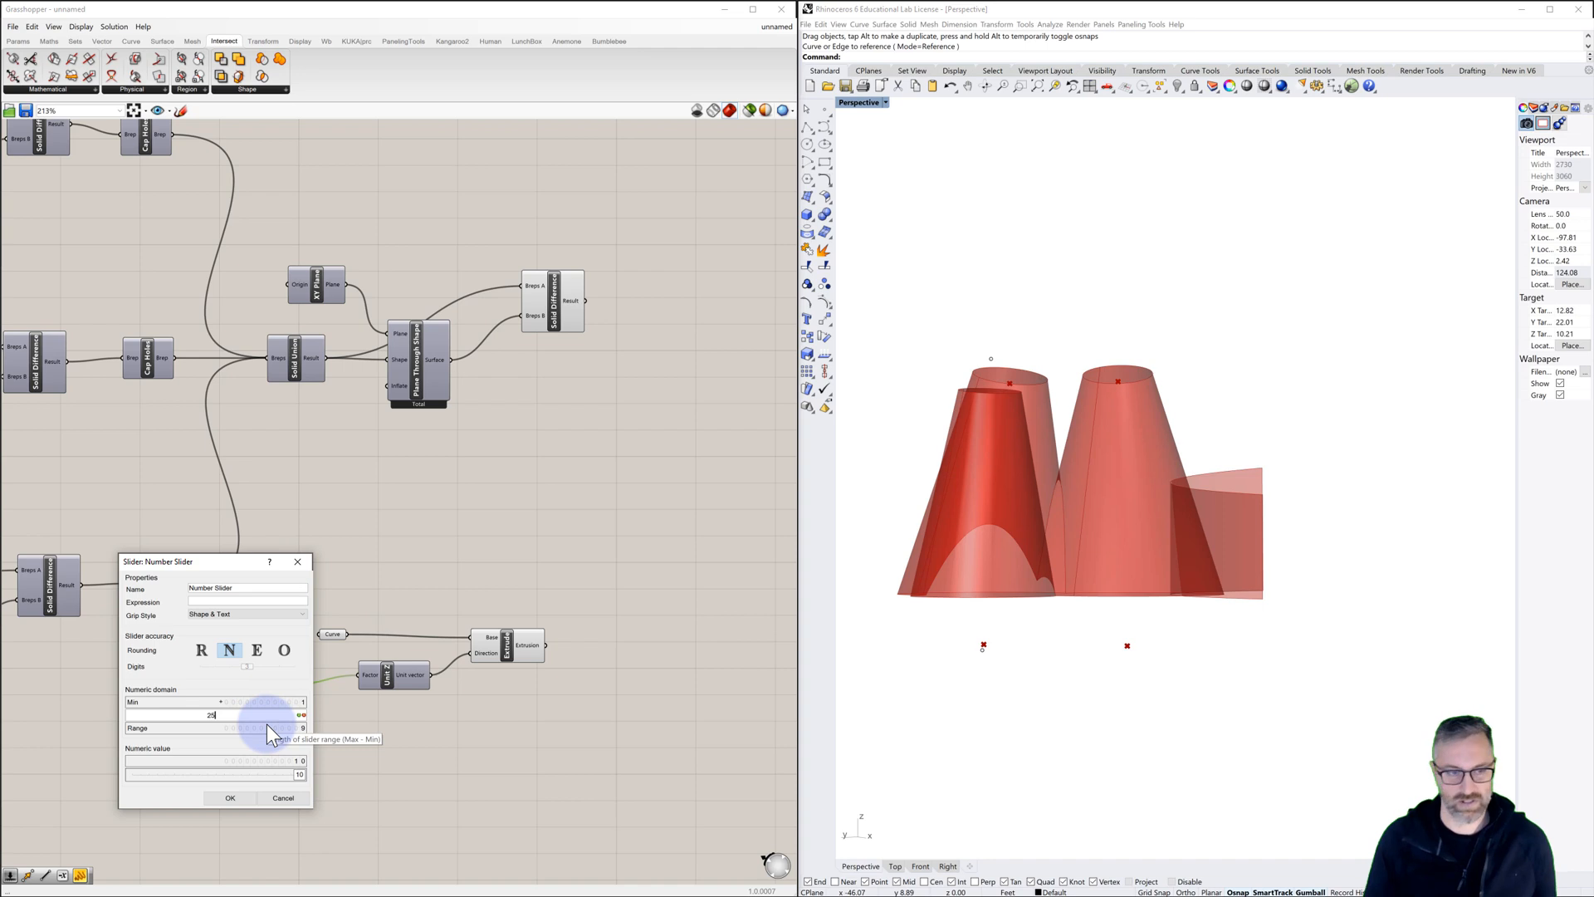
{"action": "left_click", "coordinate": [217, 798]}
{"action": "left_click_drag", "start_coordinate": [255, 686], "coordinate": [335, 689]}
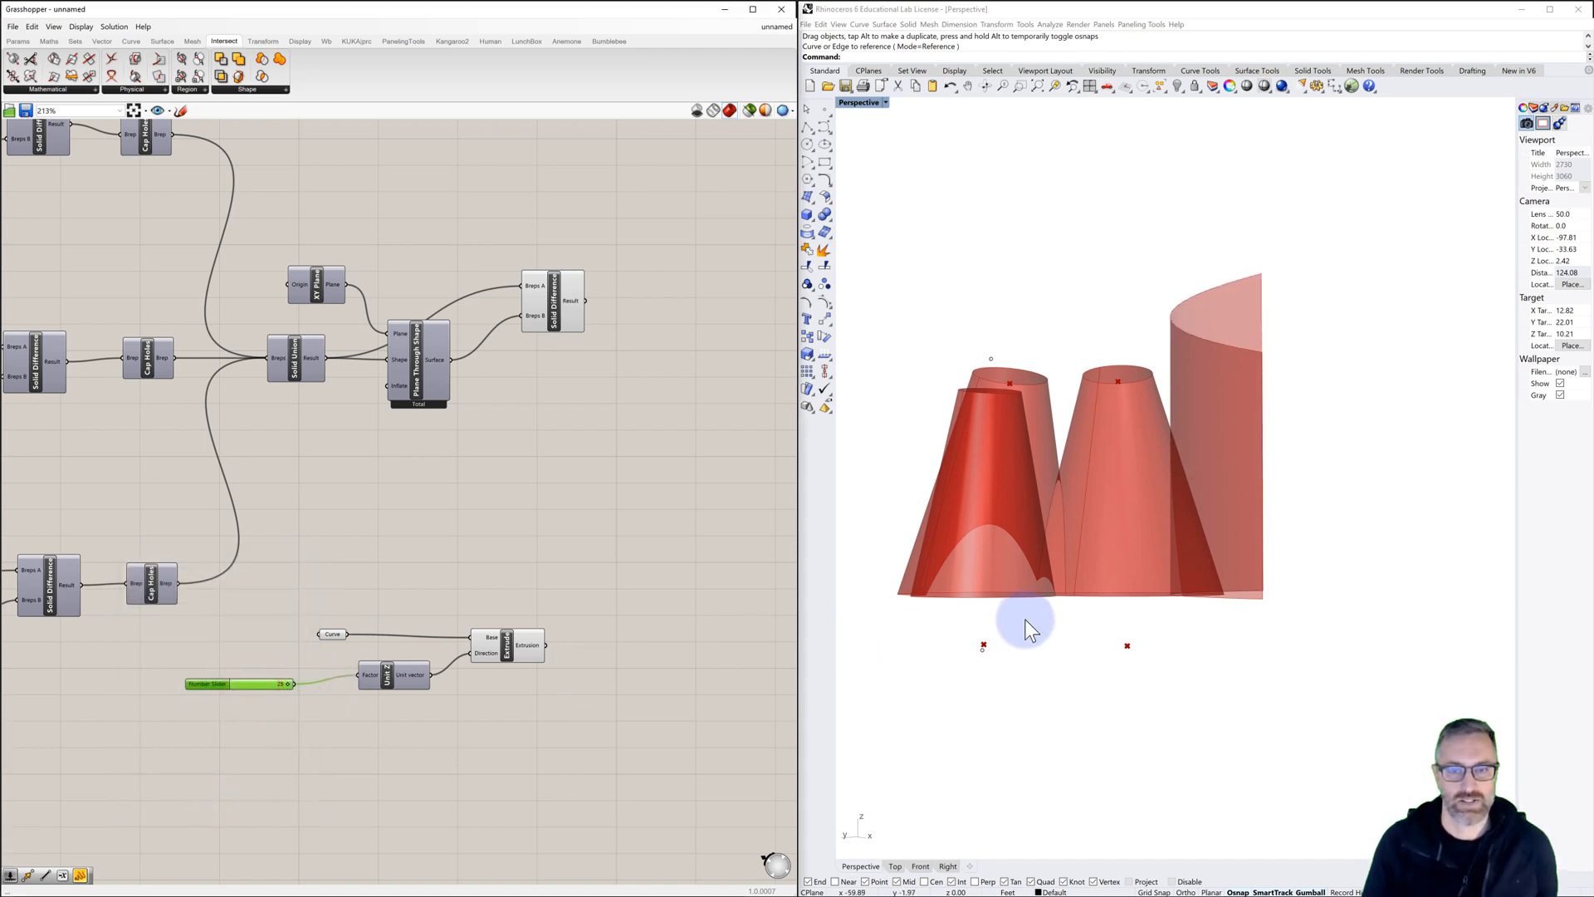
{"action": "right_click_drag", "start_coordinate": [1025, 621], "coordinate": [1116, 554]}
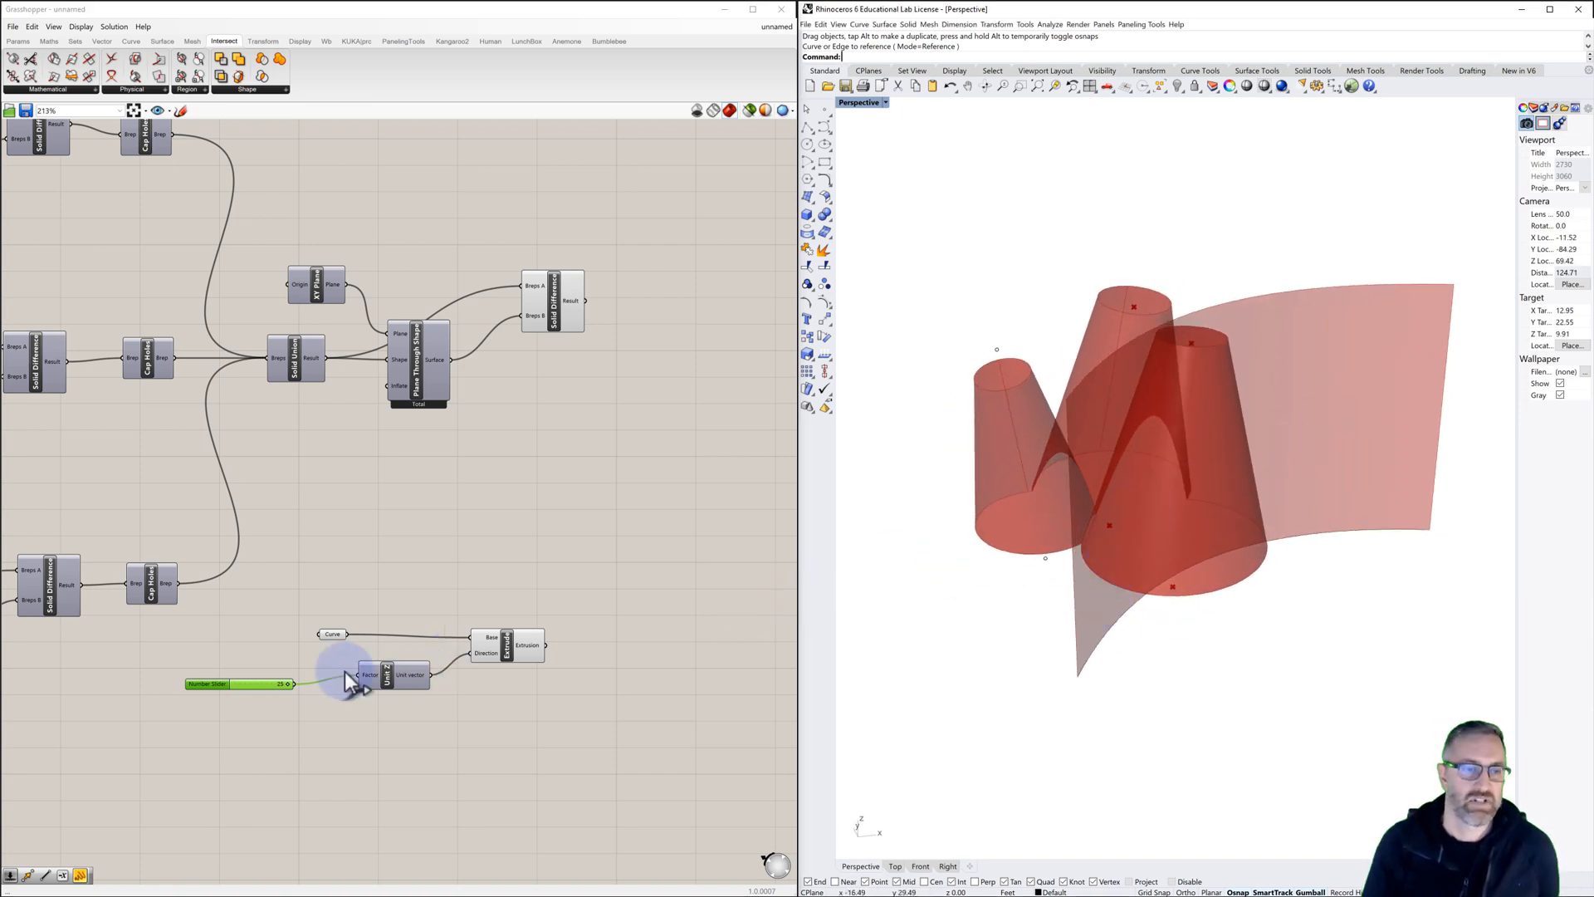
{"action": "left_click_drag", "start_coordinate": [214, 682], "coordinate": [237, 678]}
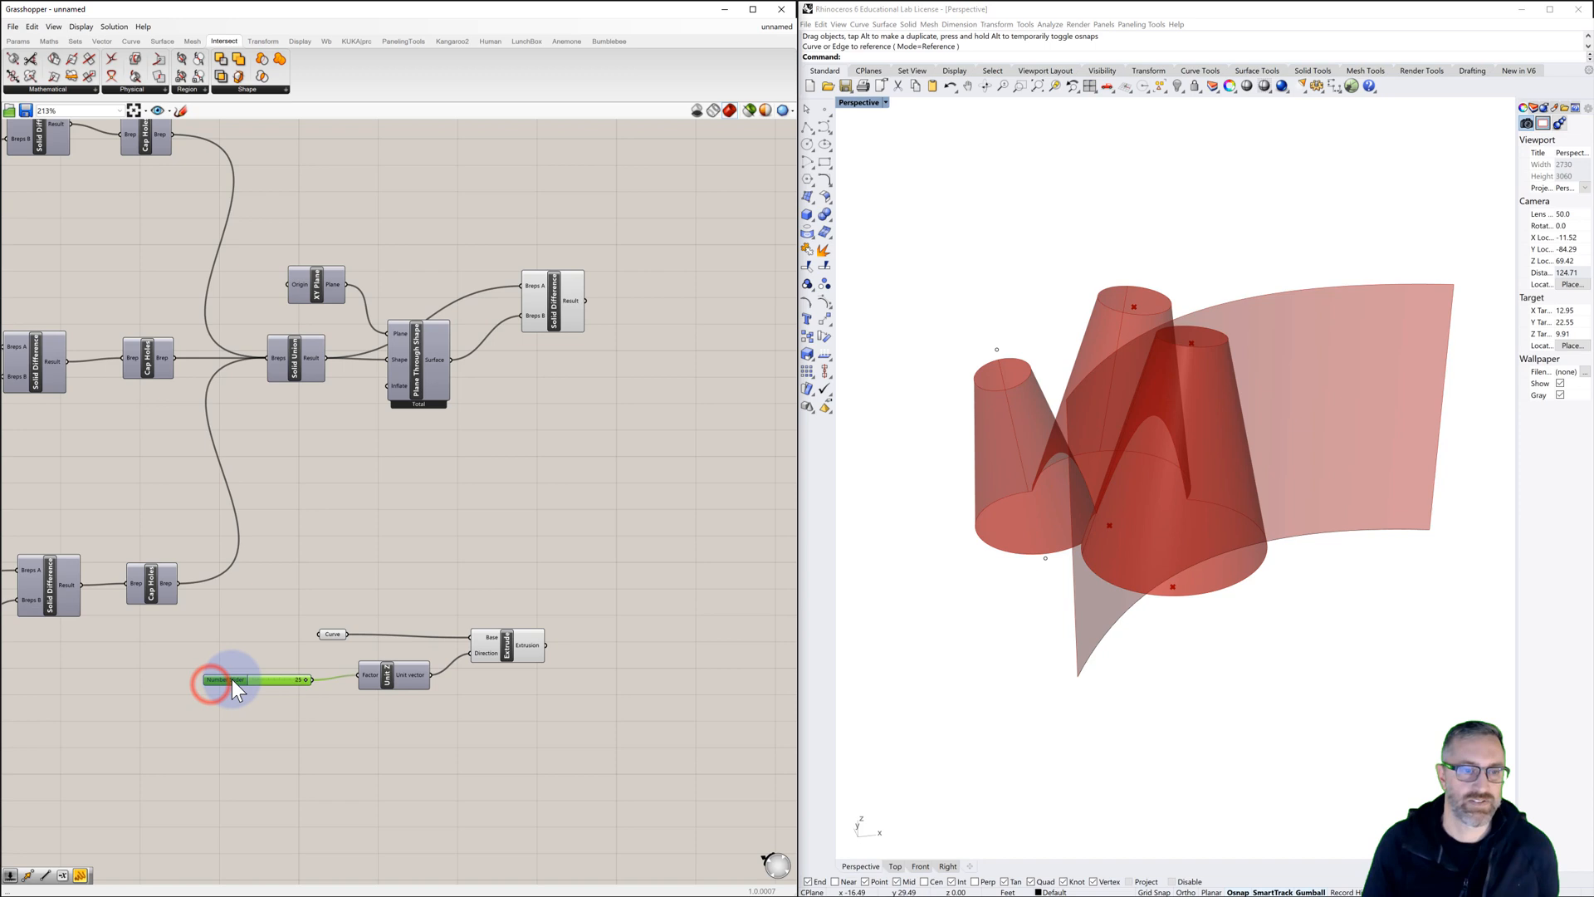
{"action": "left_click", "coordinate": [263, 635]}
Step: Turn off the preview of the Curve parameter
{"action": "right_click", "coordinate": [332, 635]}
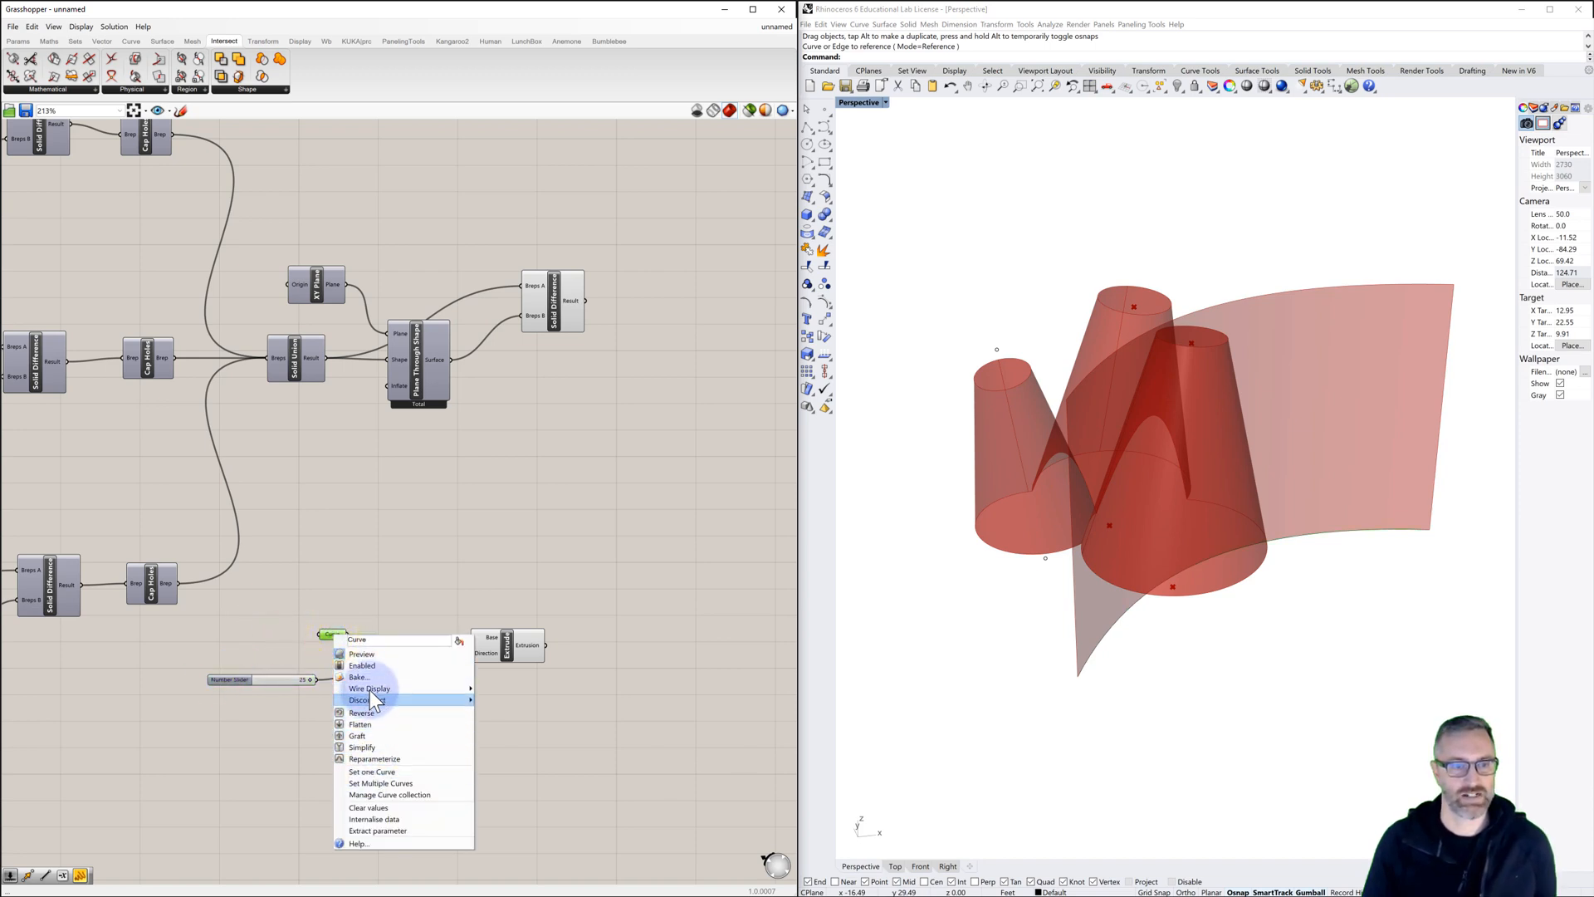
{"action": "left_click", "coordinate": [367, 654]}
{"action": "left_click", "coordinate": [366, 563]}
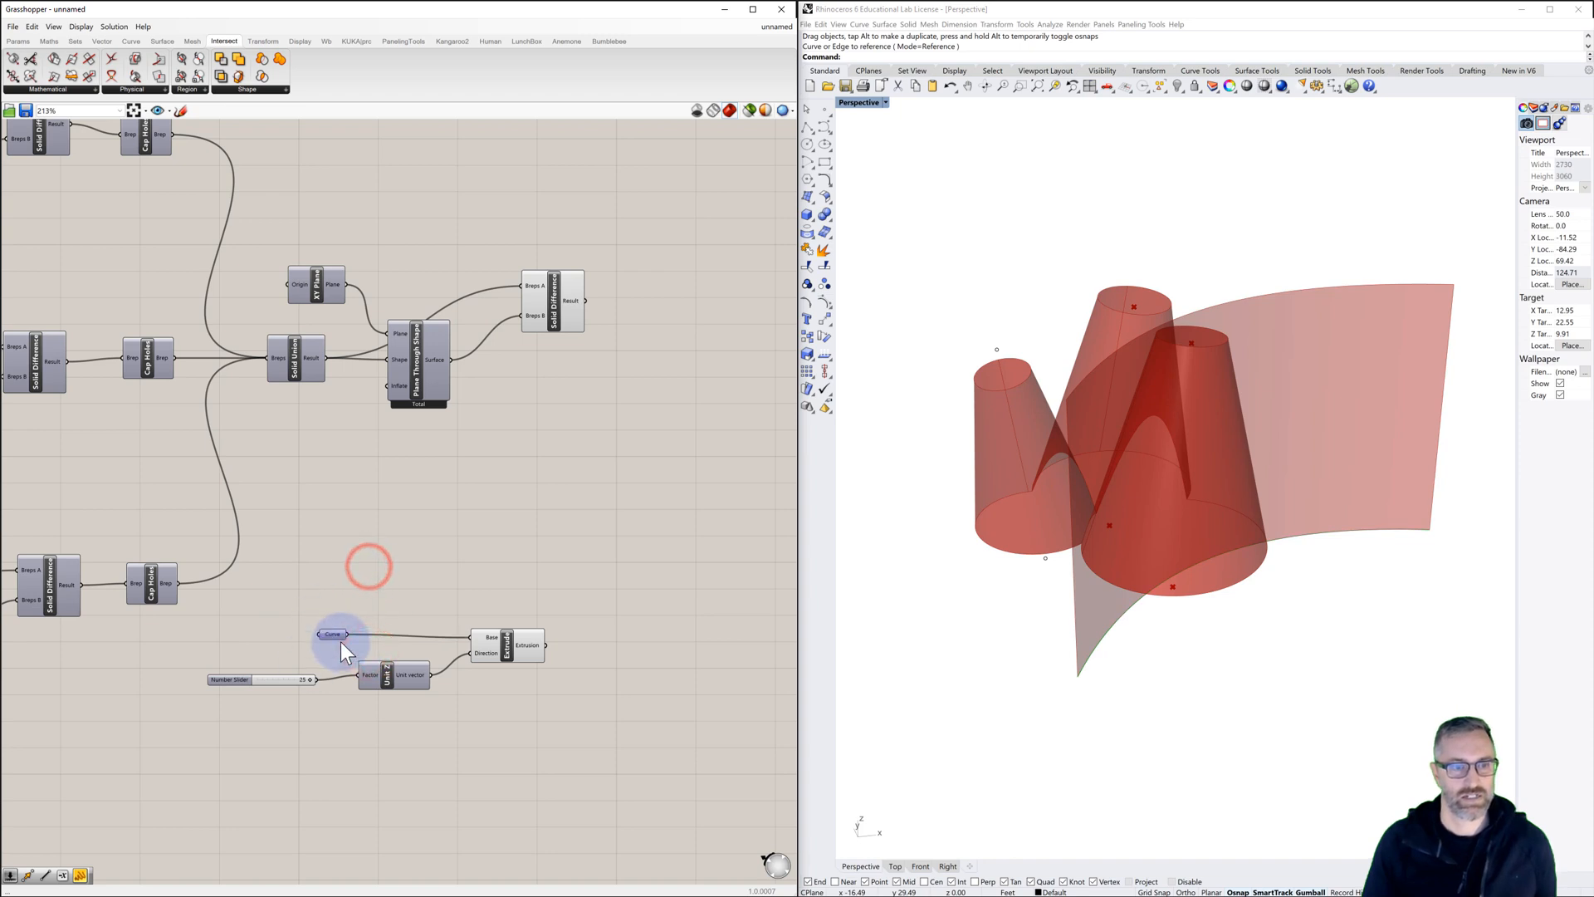
Step: Duplicate the Solid Difference component and place the copy below and beyond the original on the canvas
{"action": "left_click", "coordinate": [511, 644]}
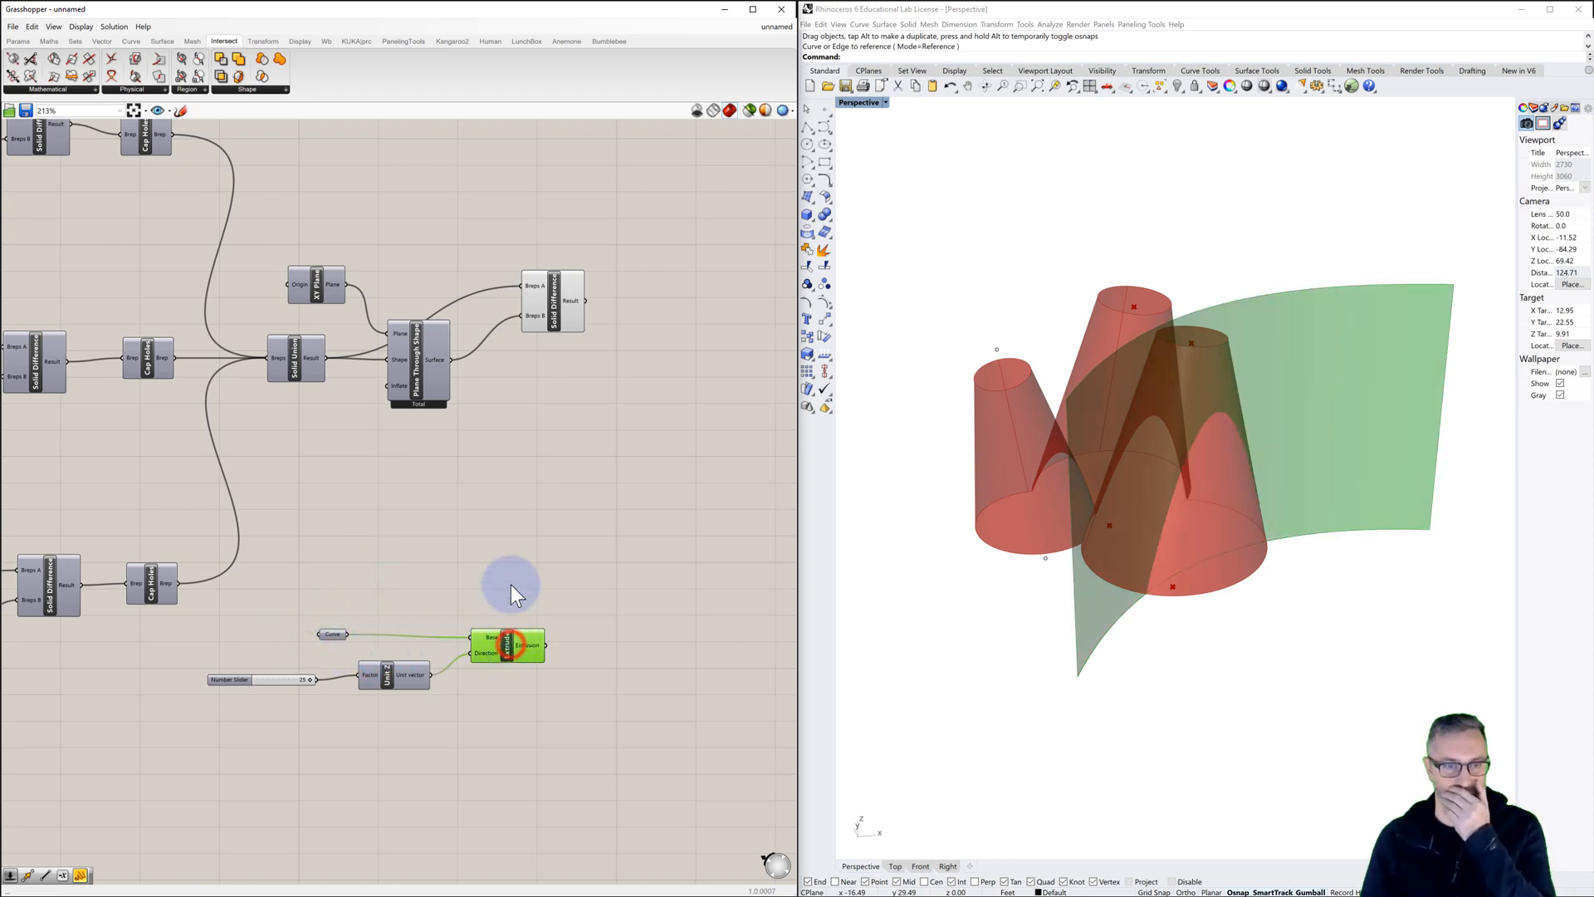
{"action": "left_click", "coordinate": [535, 545]}
{"action": "left_click", "coordinate": [551, 312]}
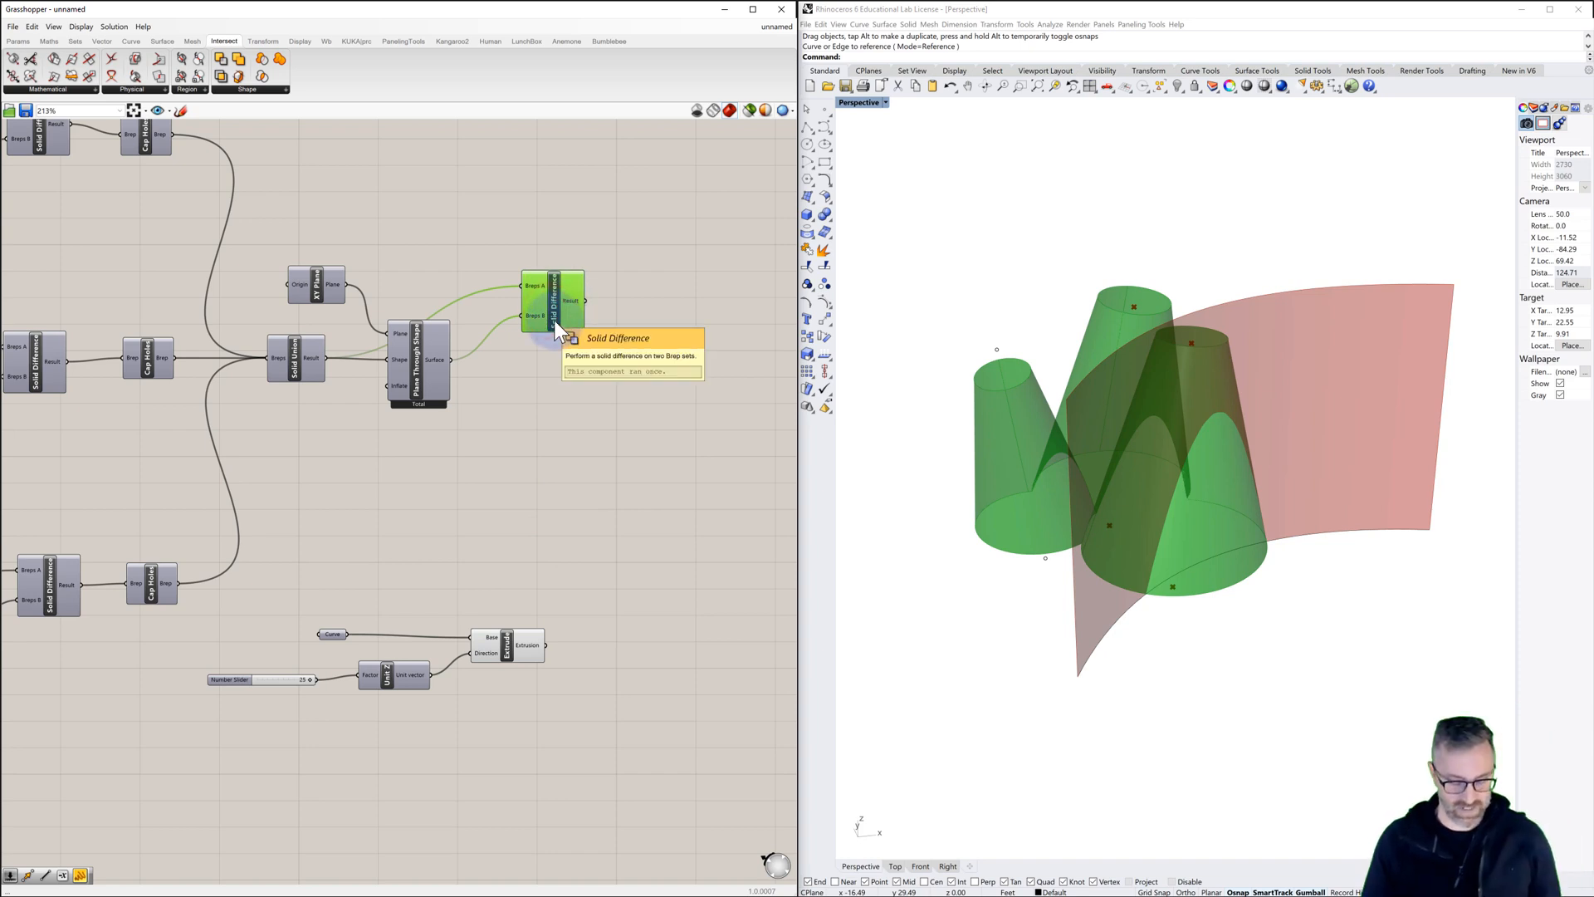
{"action": "key", "text": "ctrl+c"}
{"action": "key", "text": "ctrl+v"}
{"action": "left_click_drag", "start_coordinate": [554, 327], "coordinate": [665, 456]}
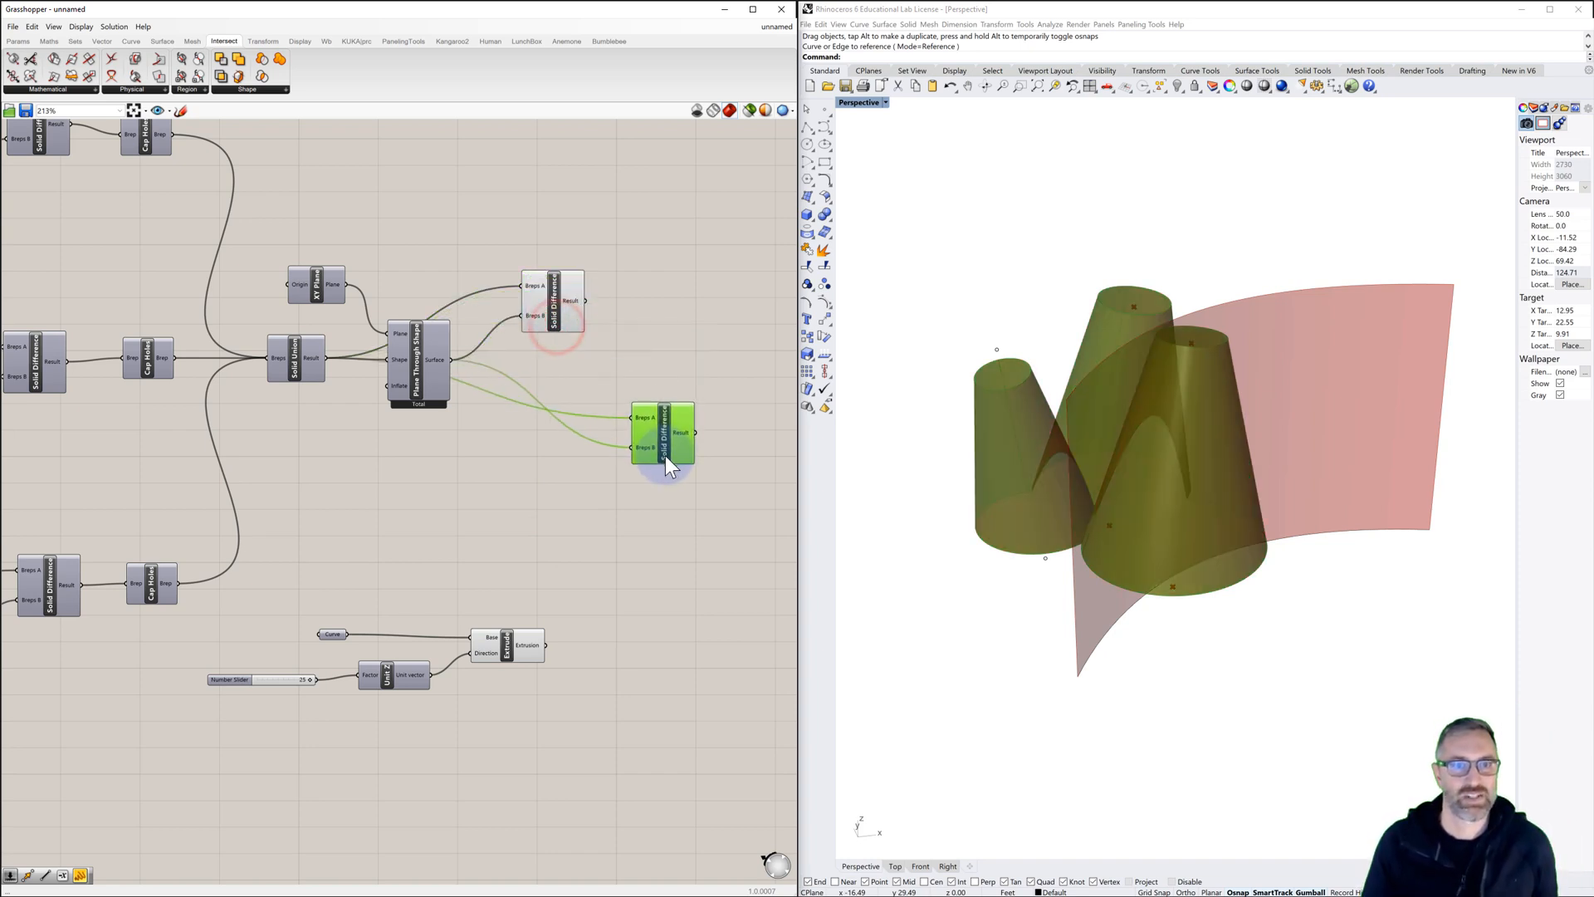
Step: Connect the first Solid Difference's Result to the copy's Breps A input and the Extrude component's Extrusion to its Breps B input
{"action": "left_click_drag", "start_coordinate": [586, 302], "coordinate": [635, 419]}
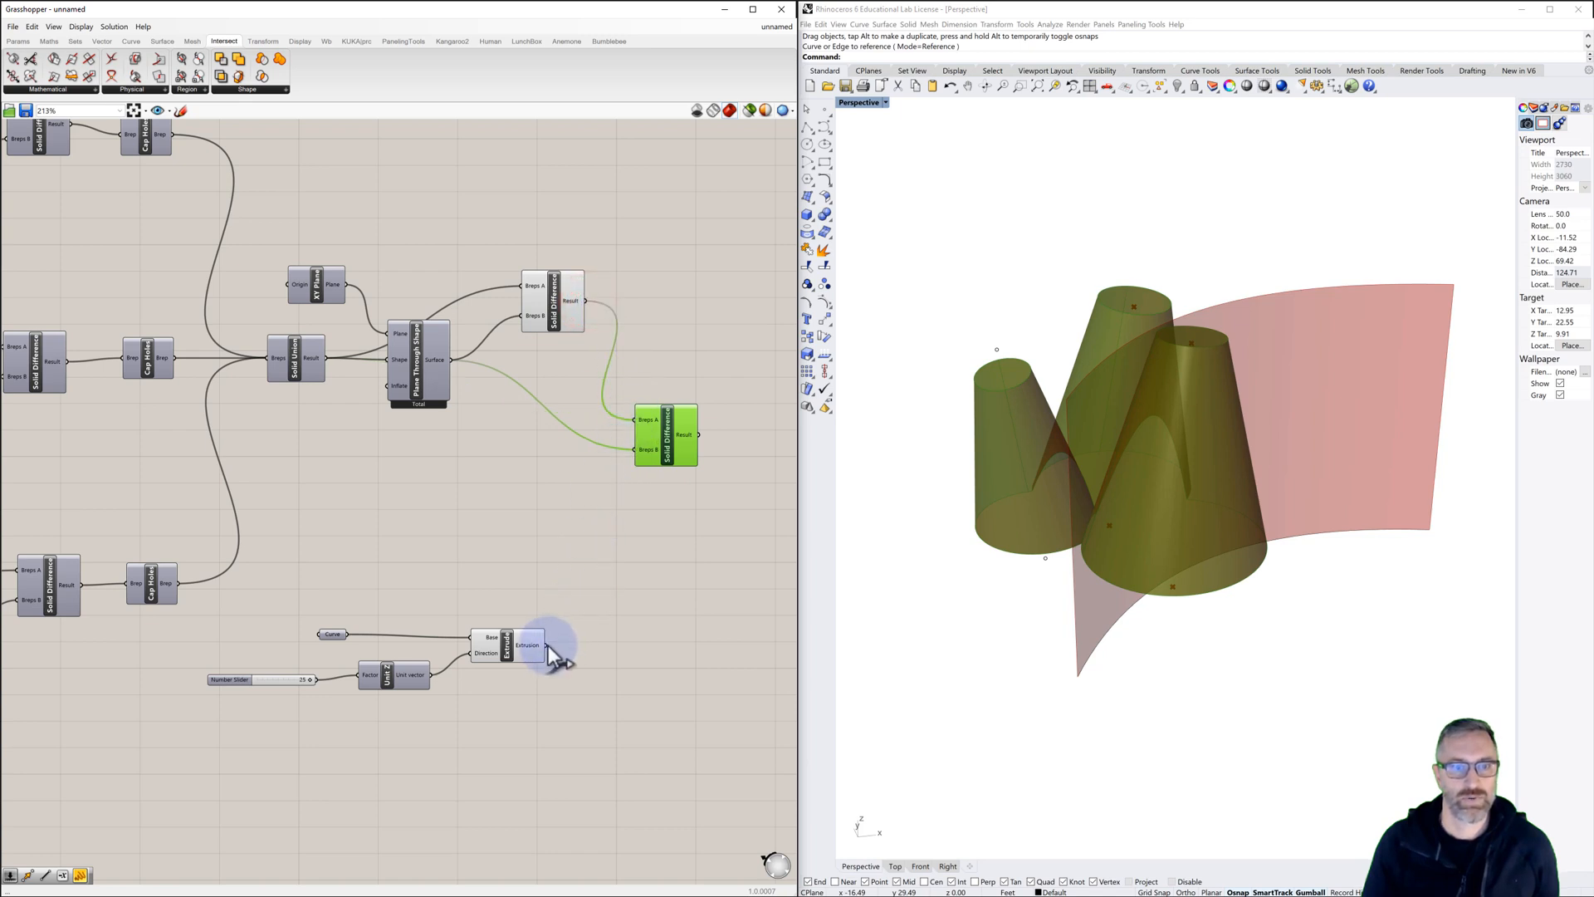
{"action": "left_click_drag", "start_coordinate": [546, 645], "coordinate": [635, 449]}
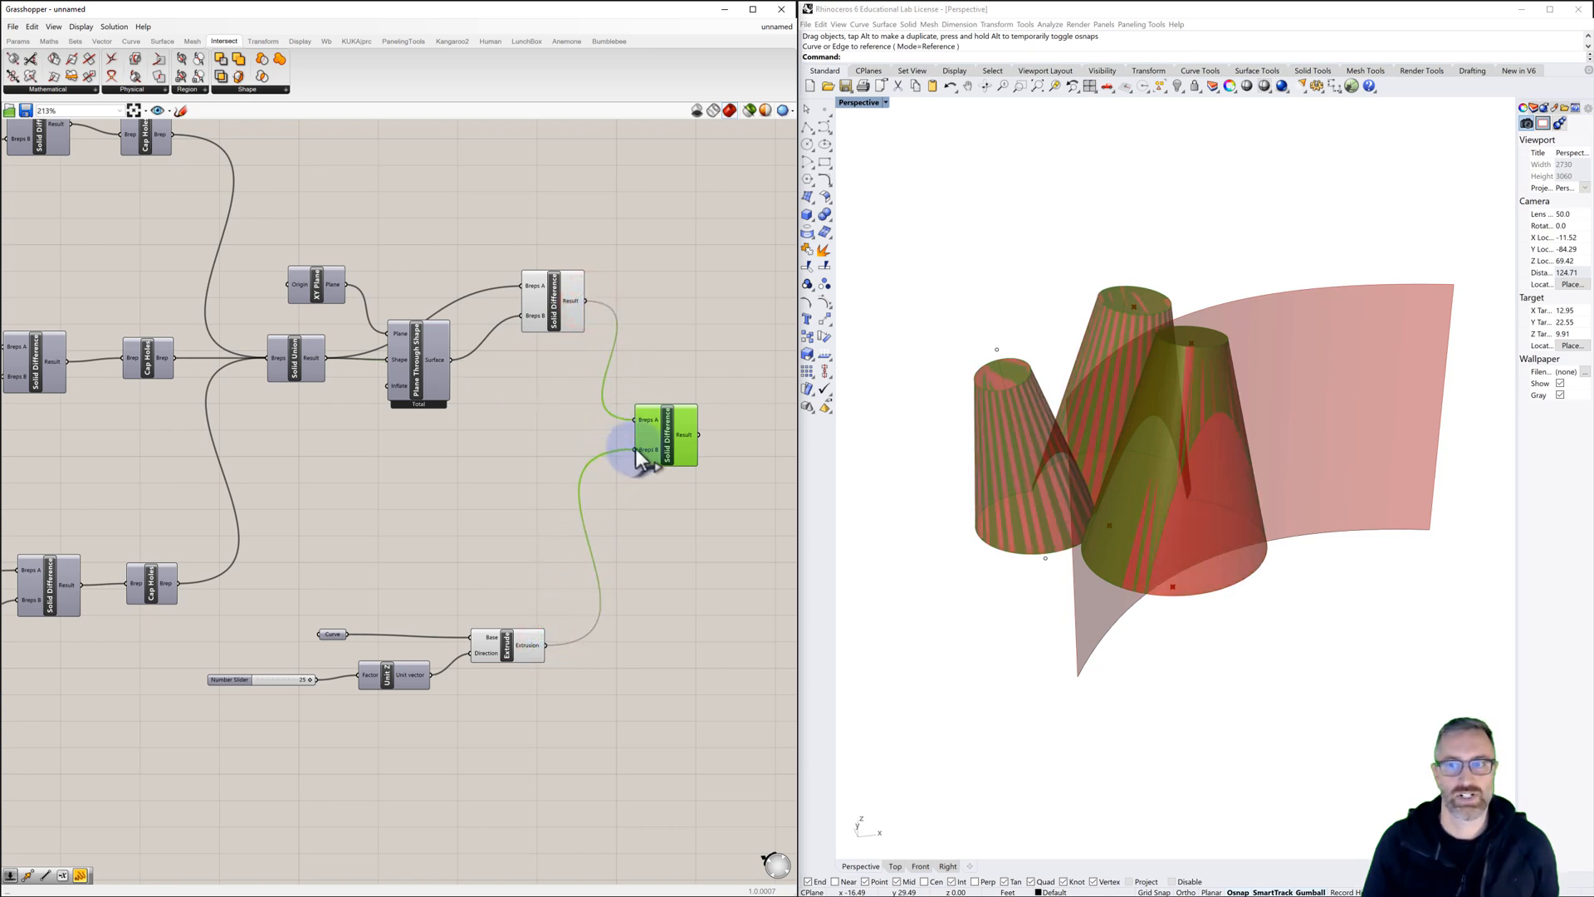
{"action": "left_click", "coordinate": [689, 473]}
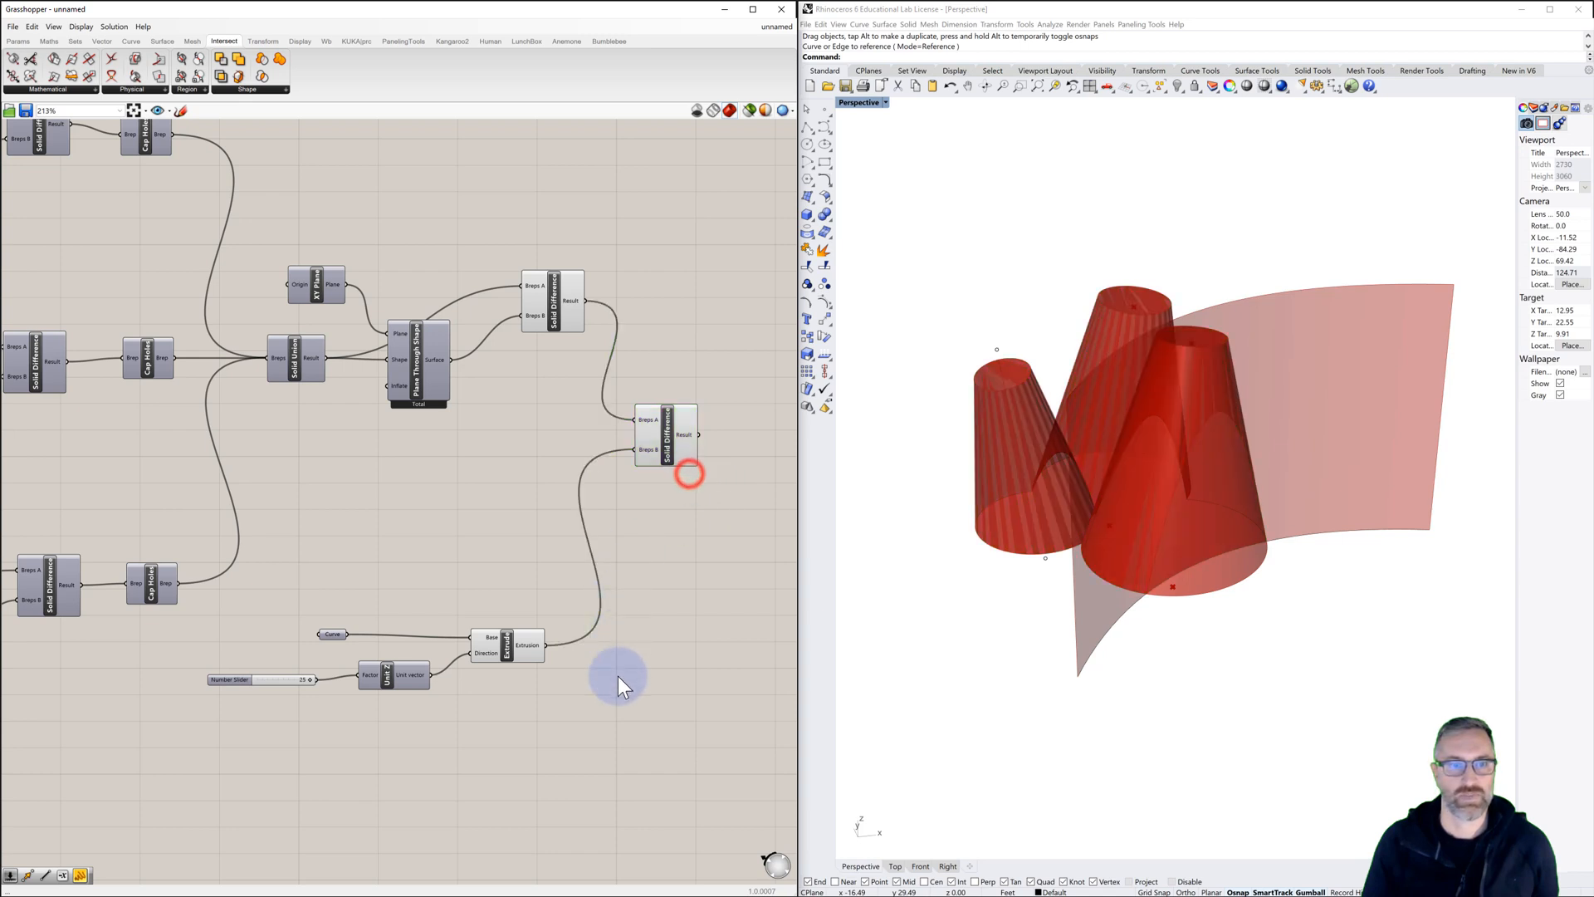
Step: Turn off the preview of the first Solid Difference and the Extrude component
{"action": "left_click_drag", "start_coordinate": [599, 718], "coordinate": [505, 251]}
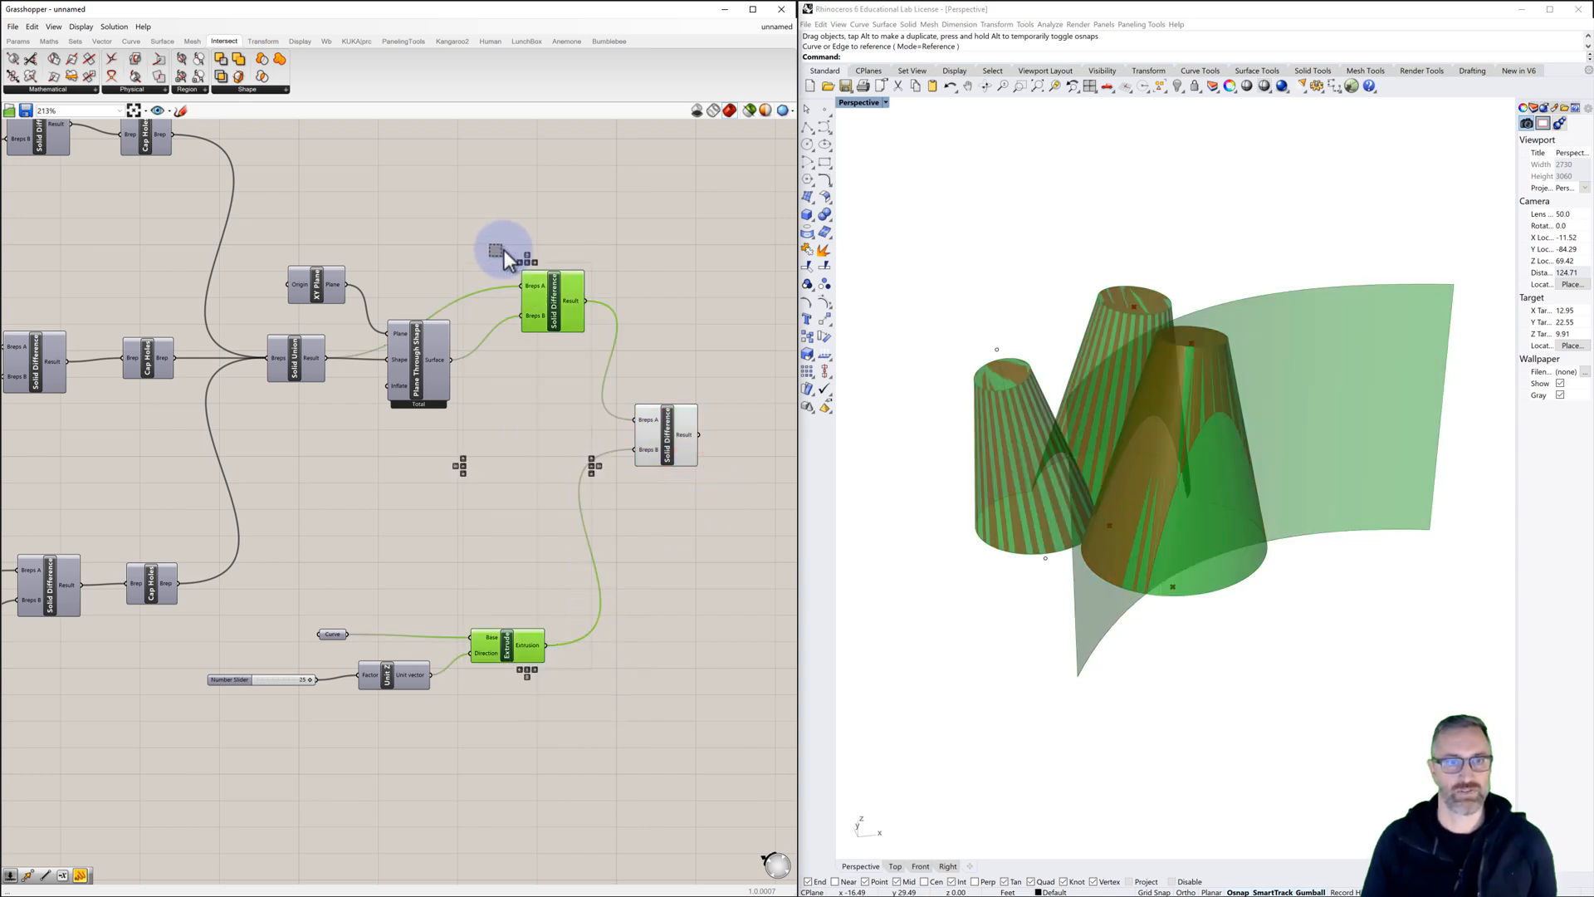
{"action": "left_click", "coordinate": [514, 322]}
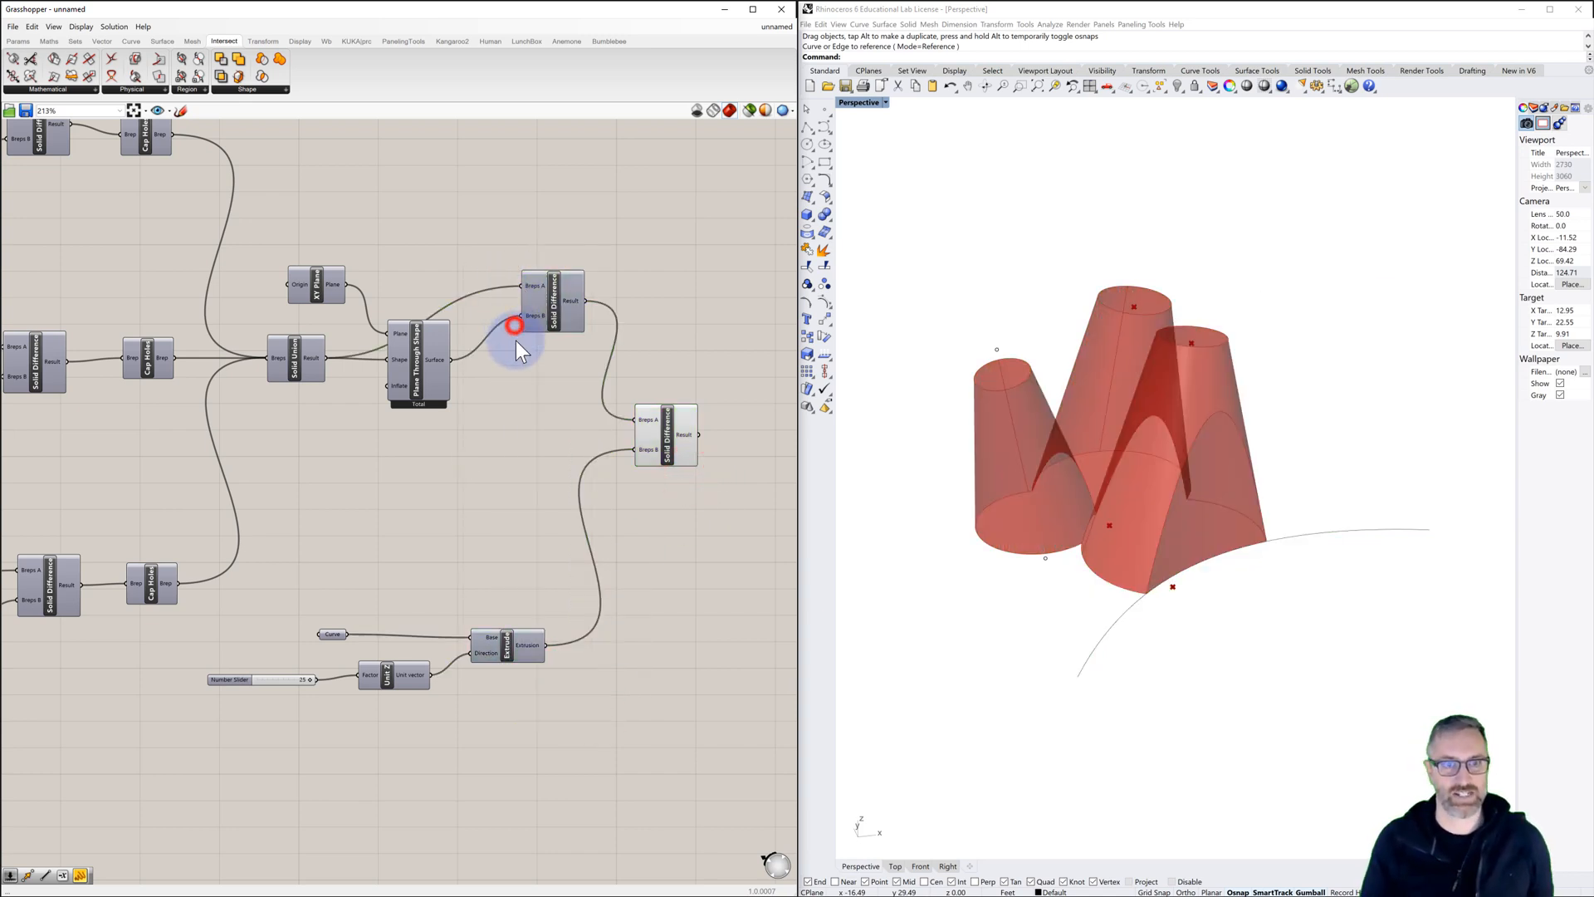
{"action": "left_click", "coordinate": [521, 430]}
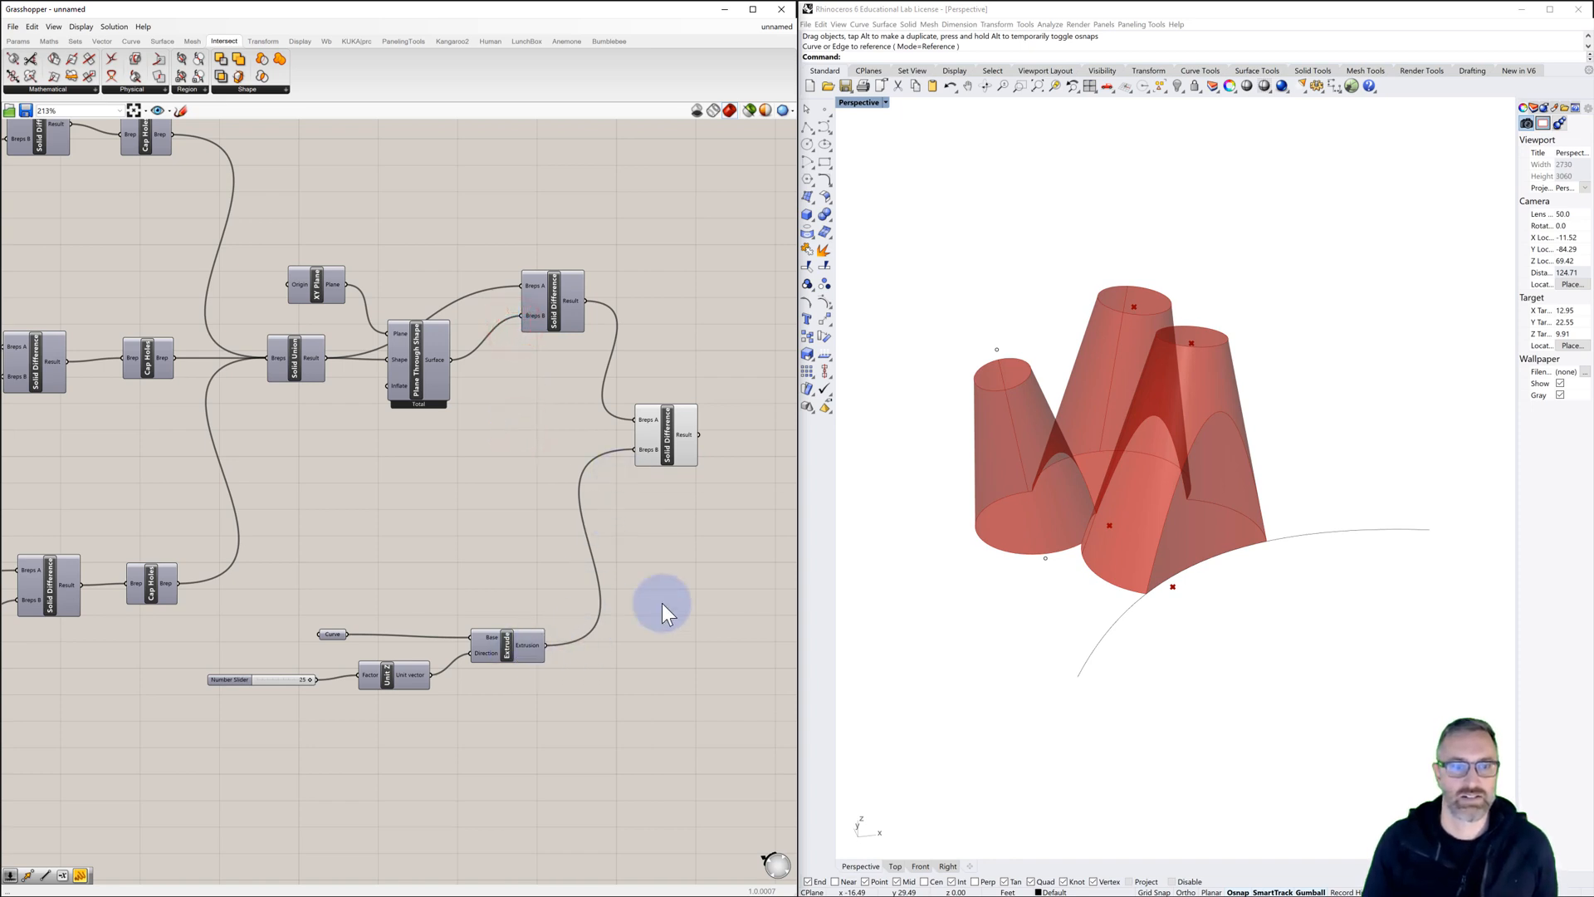
Step: Show the Rhino cutting curve's control points and move its middle control point slightly to adjust the vertical cut
{"action": "right_click_drag", "start_coordinate": [1085, 592], "coordinate": [1232, 559]}
{"action": "left_click", "coordinate": [1230, 558]}
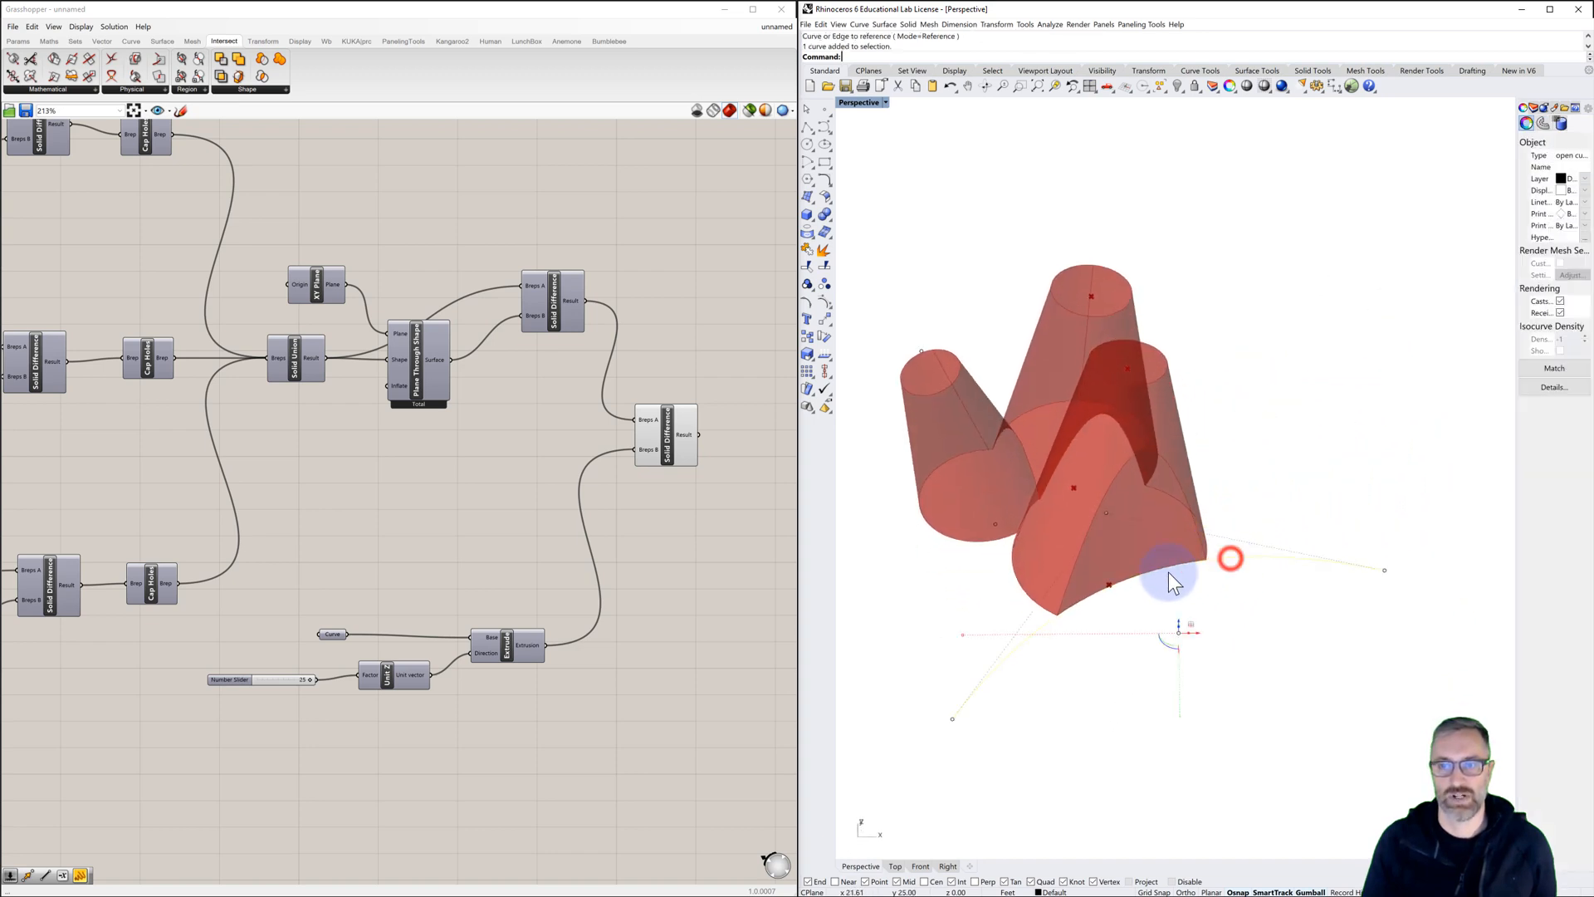
{"action": "left_click", "coordinate": [1106, 512]}
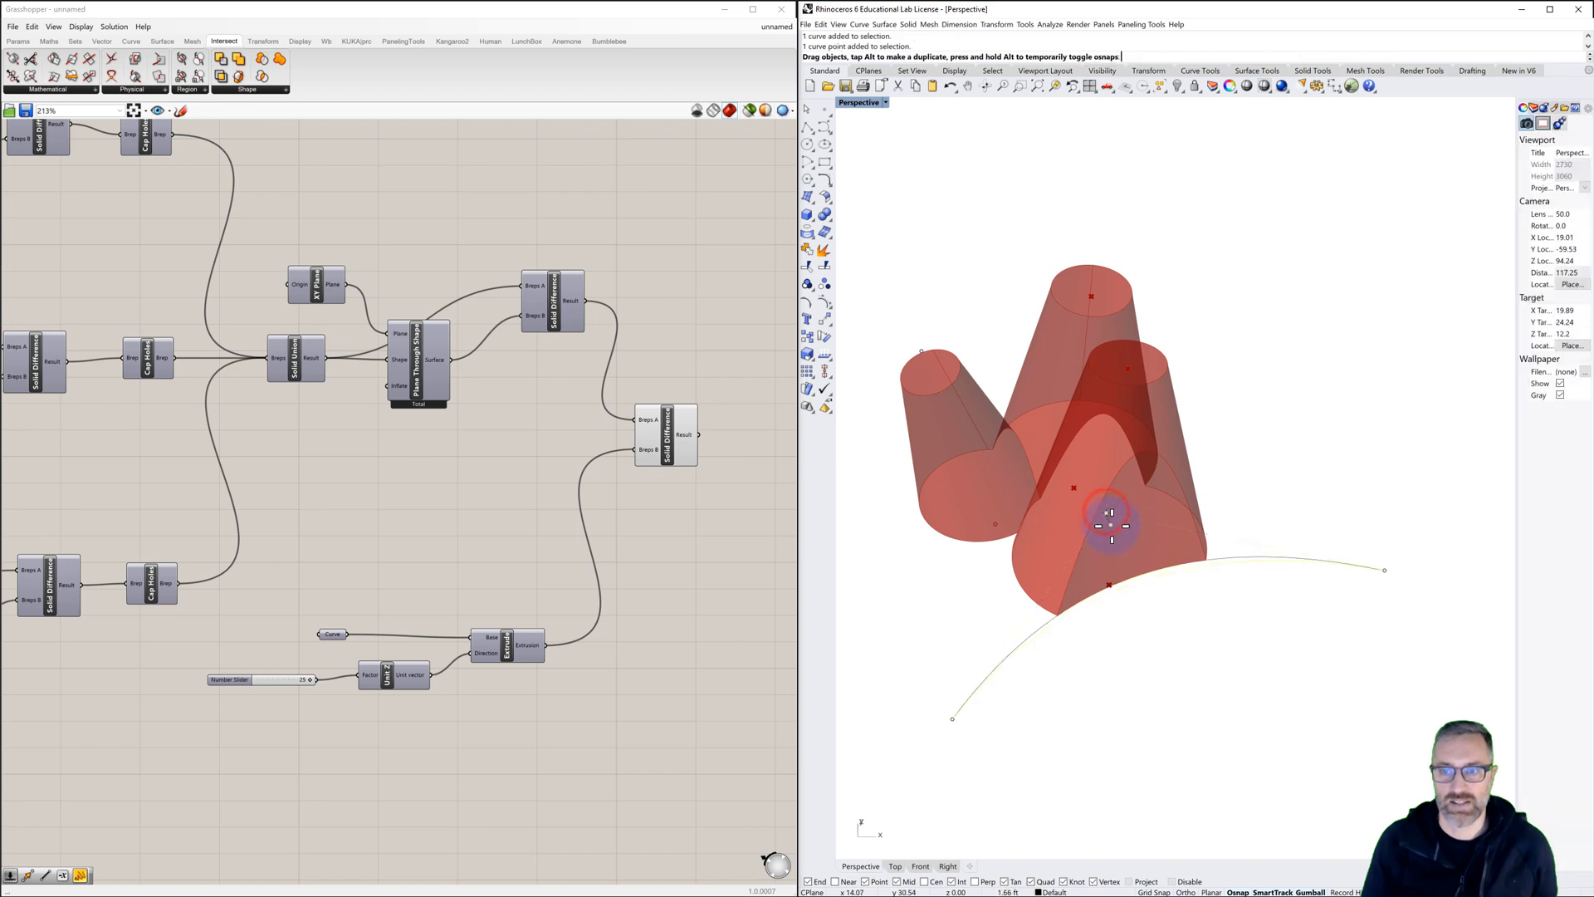
{"action": "left_click_drag", "start_coordinate": [1116, 535], "coordinate": [1117, 536]}
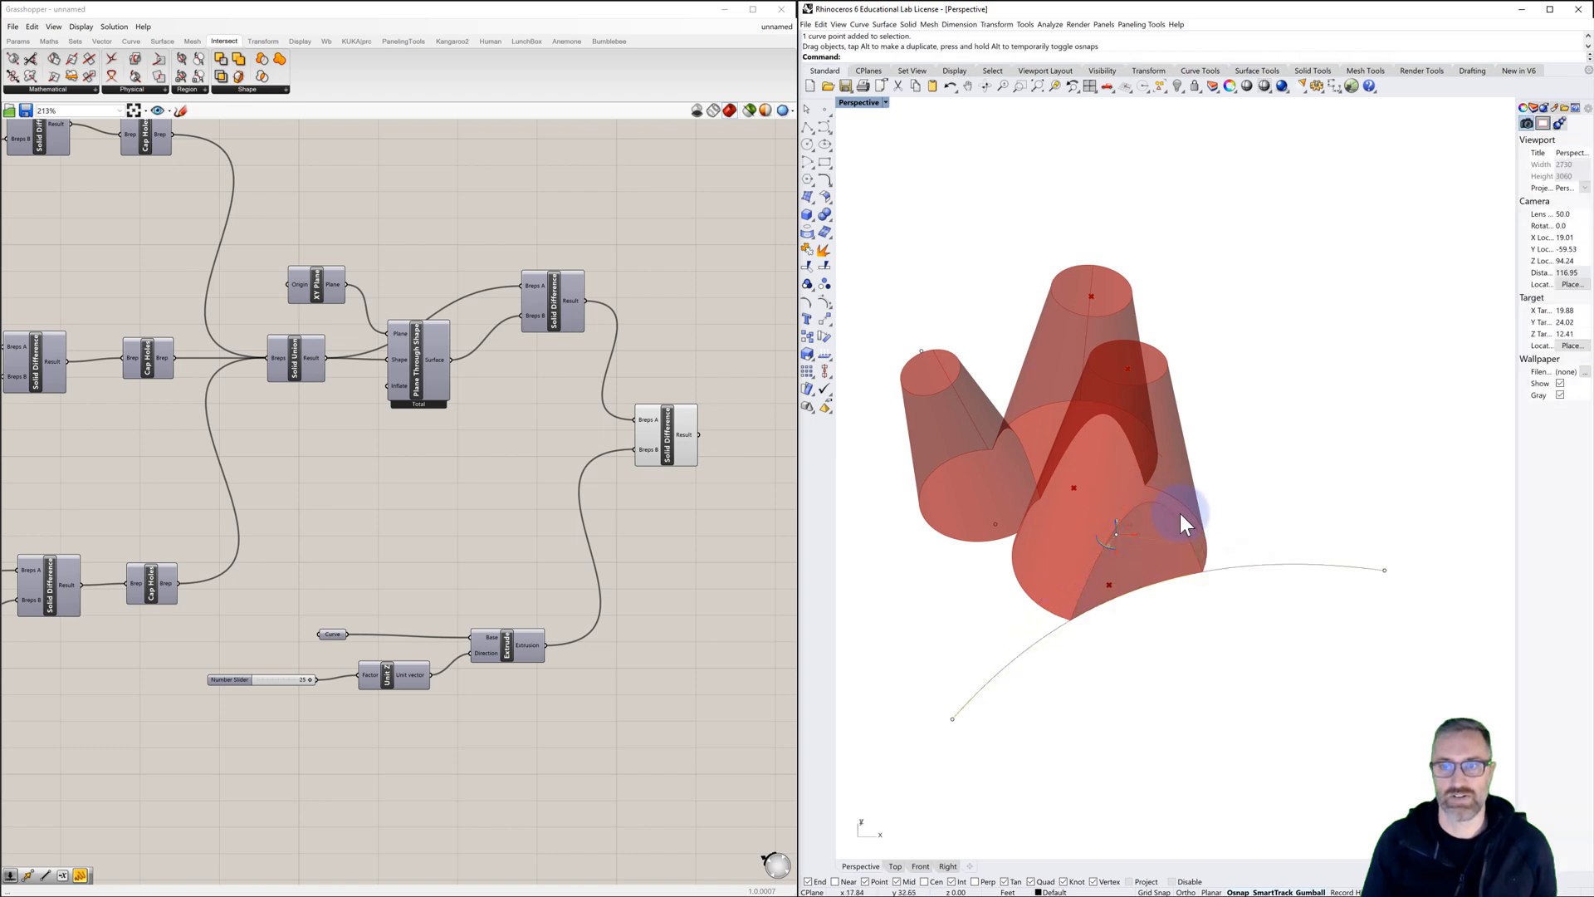
{"action": "right_click_drag", "start_coordinate": [1283, 498], "coordinate": [1288, 534]}
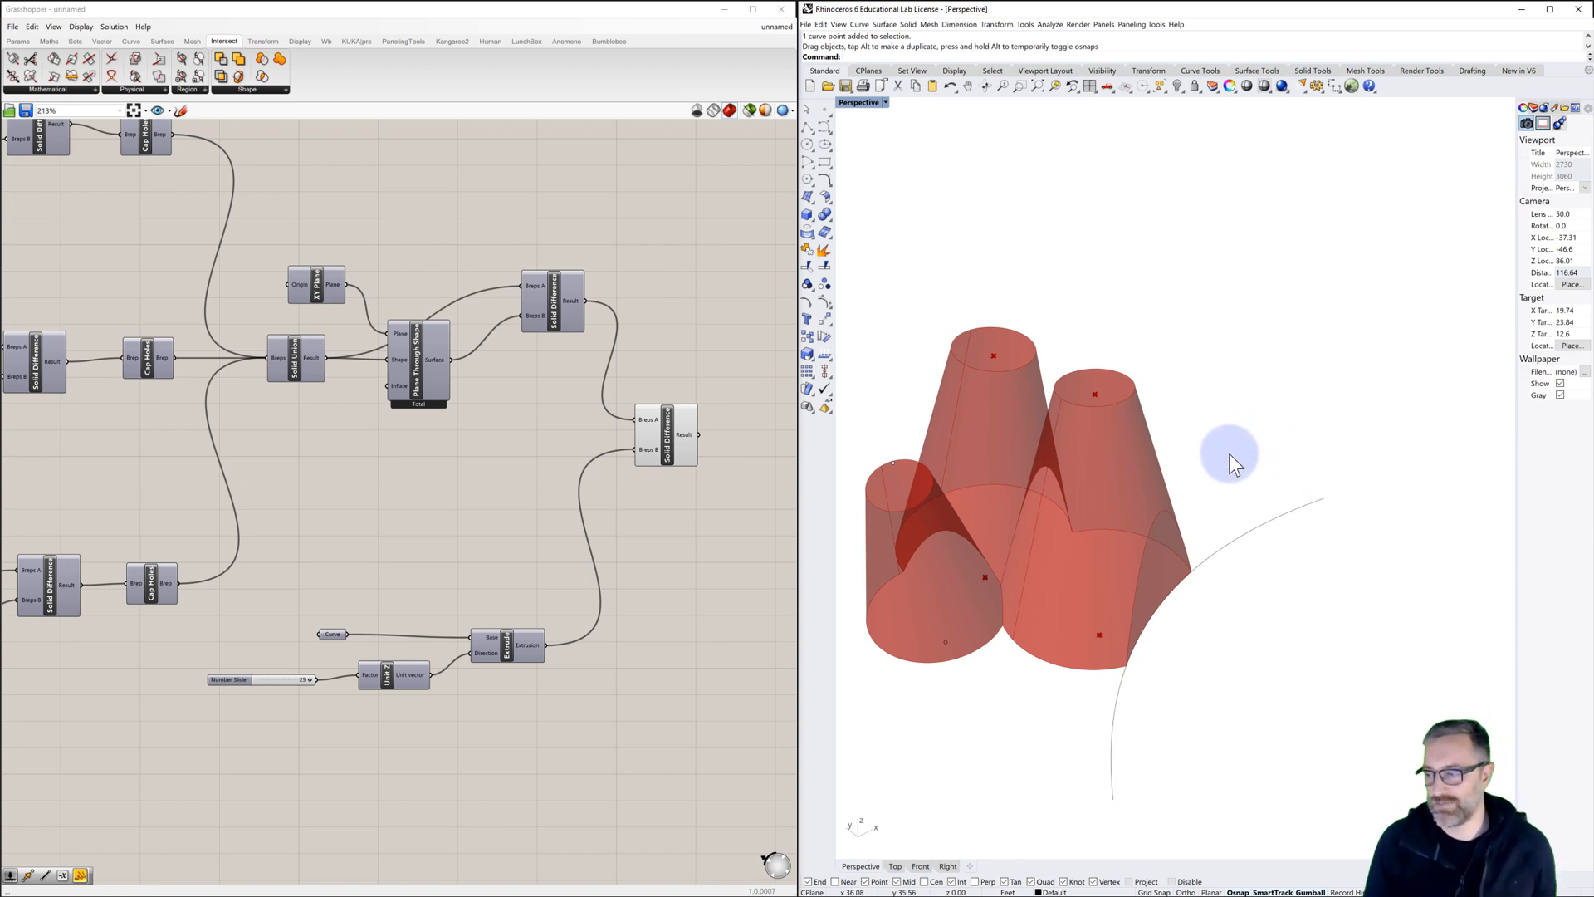
{"action": "scroll", "coordinate": [1229, 453], "scroll_direction": "down", "scroll_amount": 3}
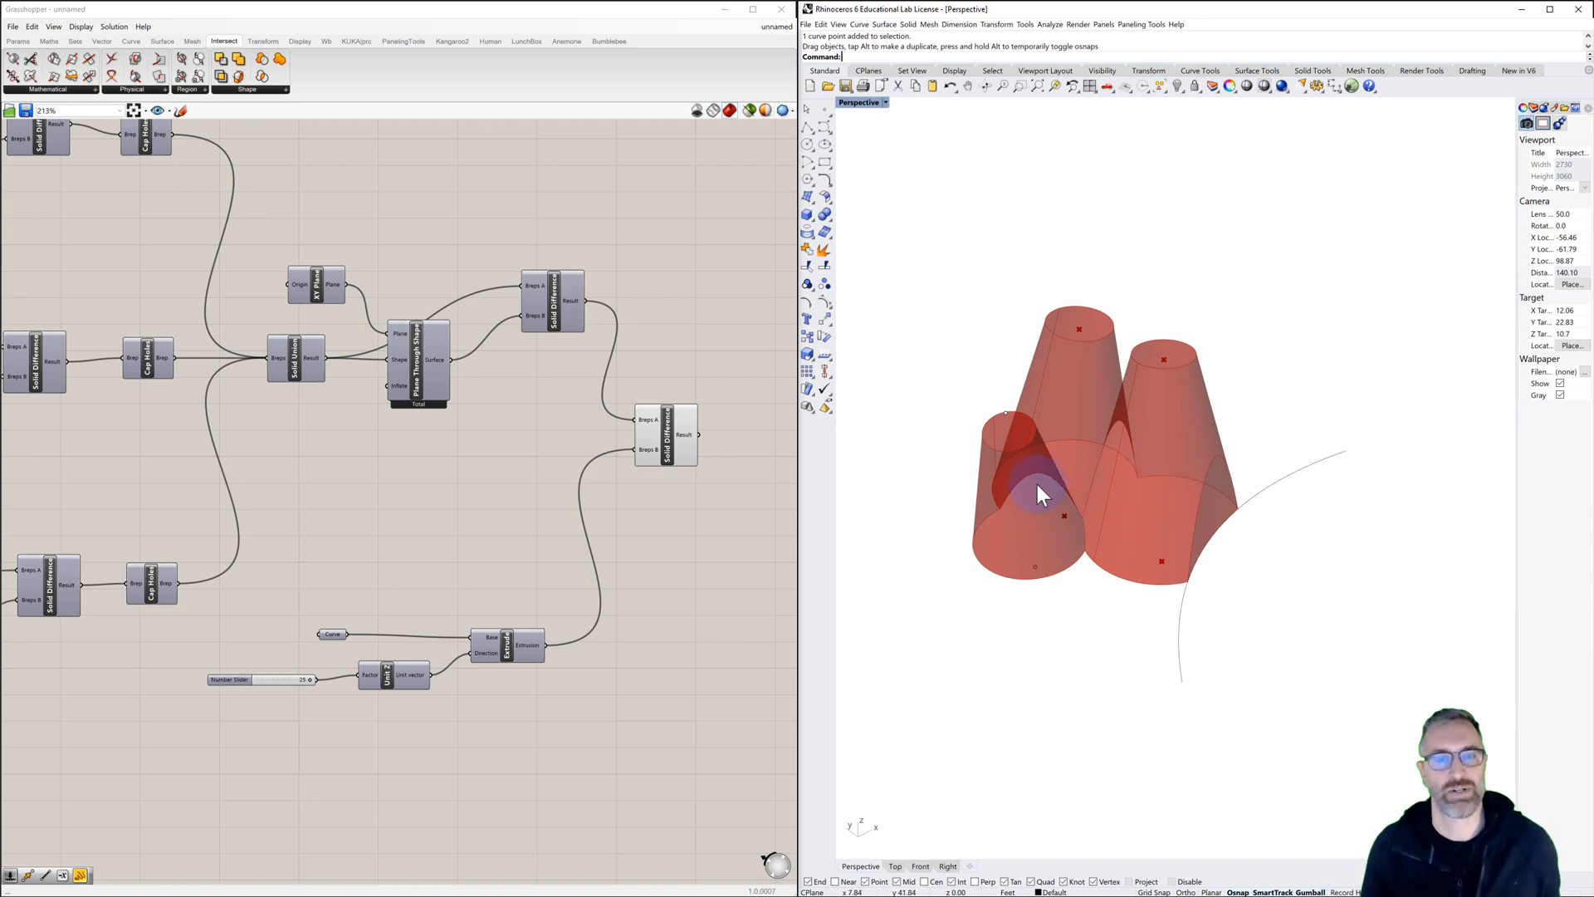
Step: Add a Deconstruct Brep component and connect the second Solid Difference's Result to its Brep input
{"action": "right_click_drag", "start_coordinate": [674, 559], "coordinate": [460, 564]}
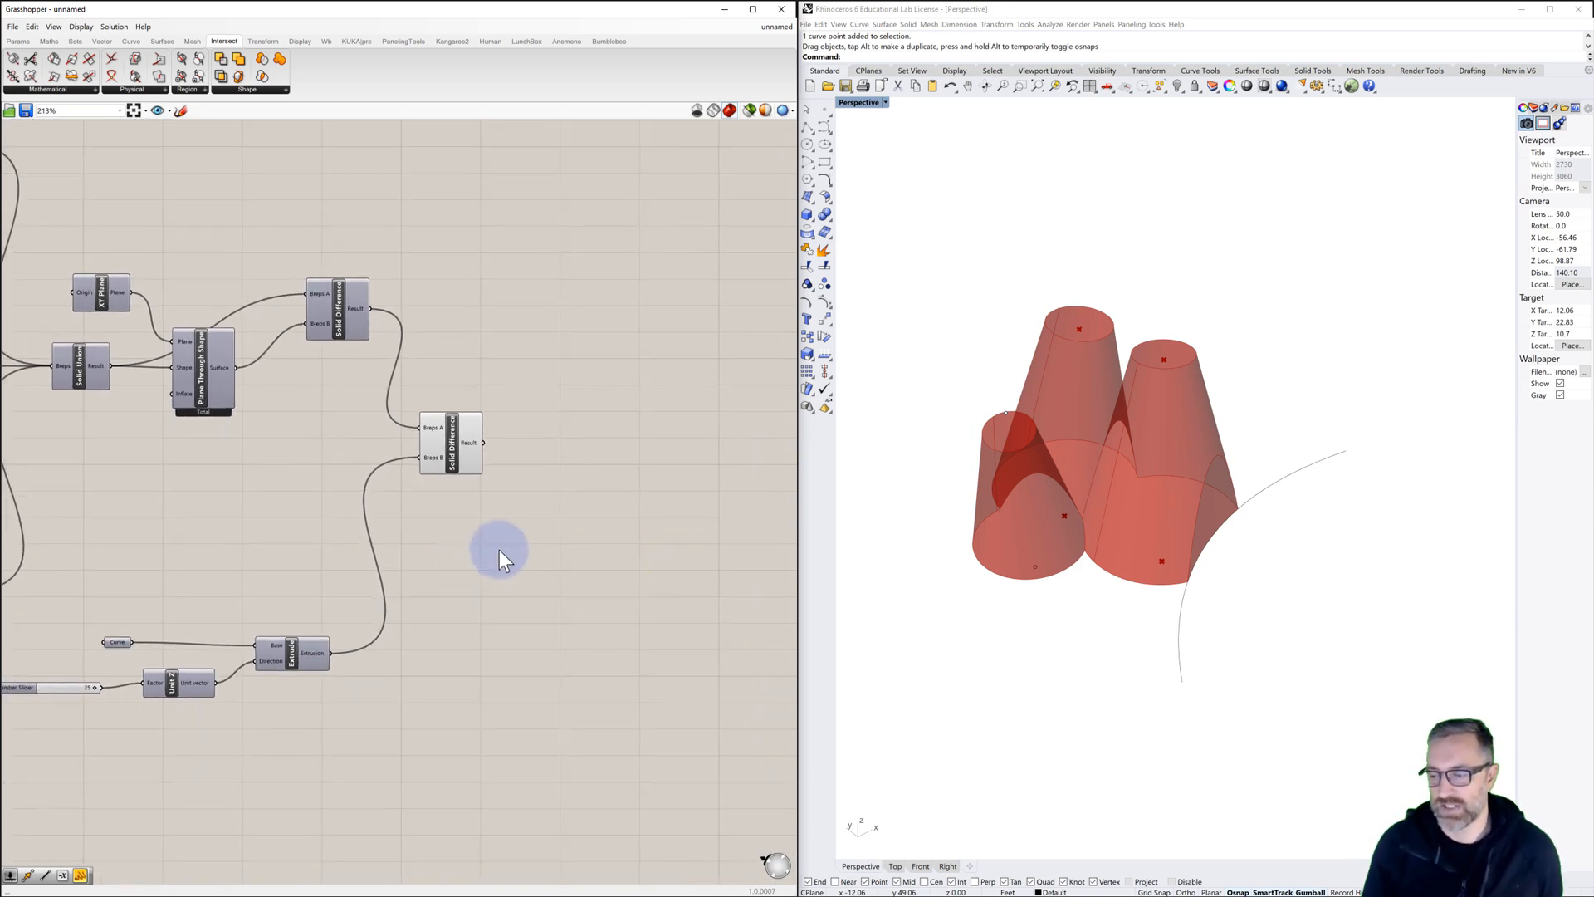
{"action": "double_click", "coordinate": [590, 441]}
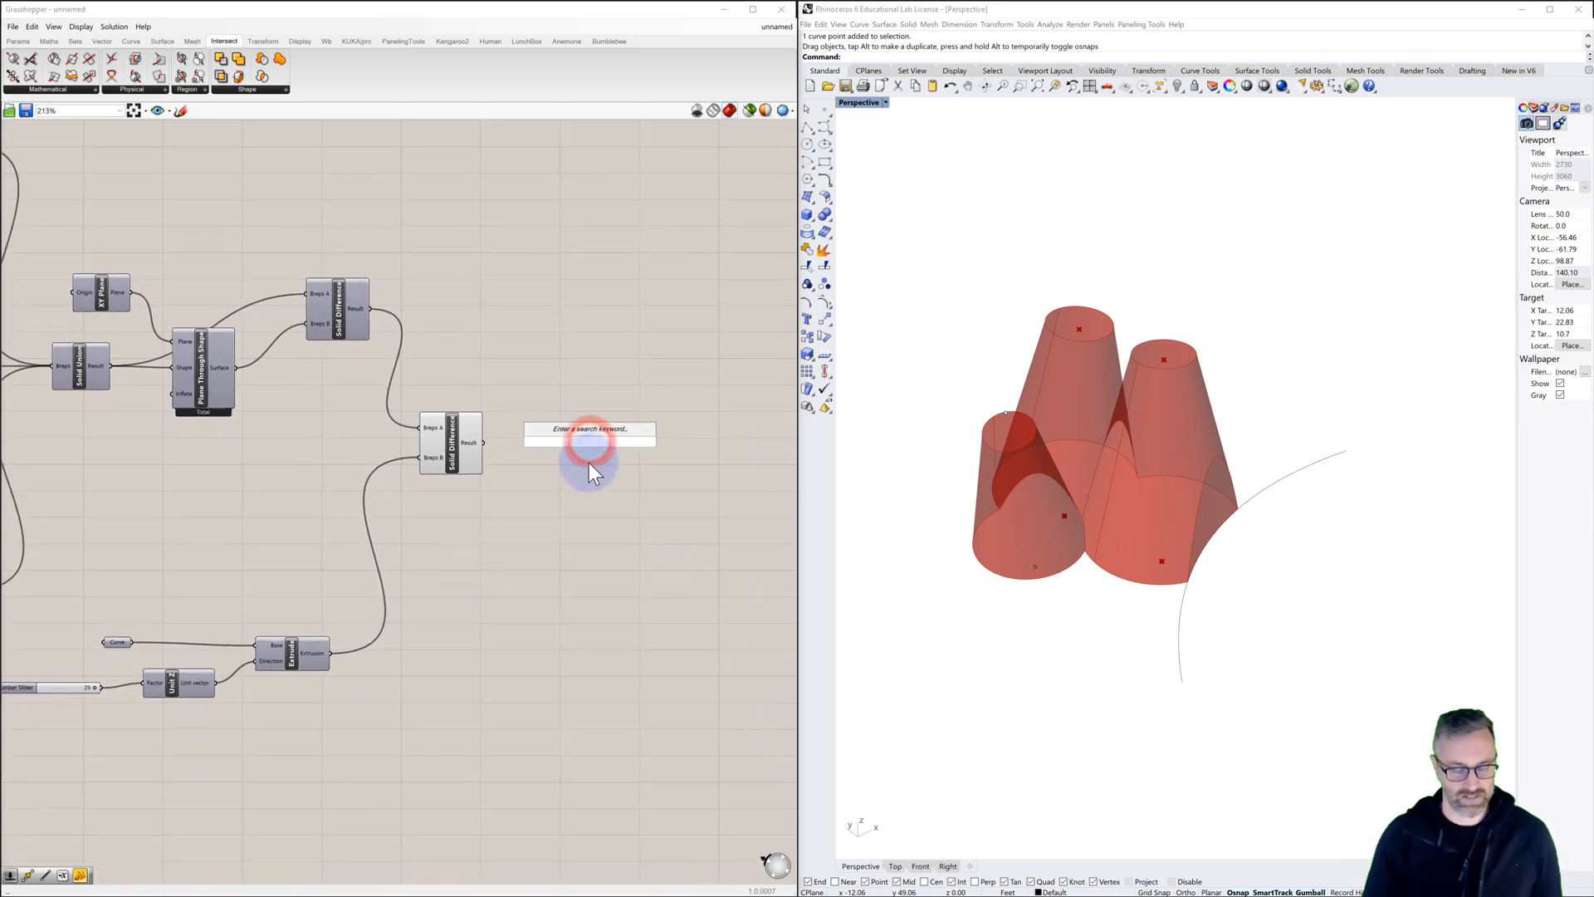
{"action": "type", "text": "decon"}
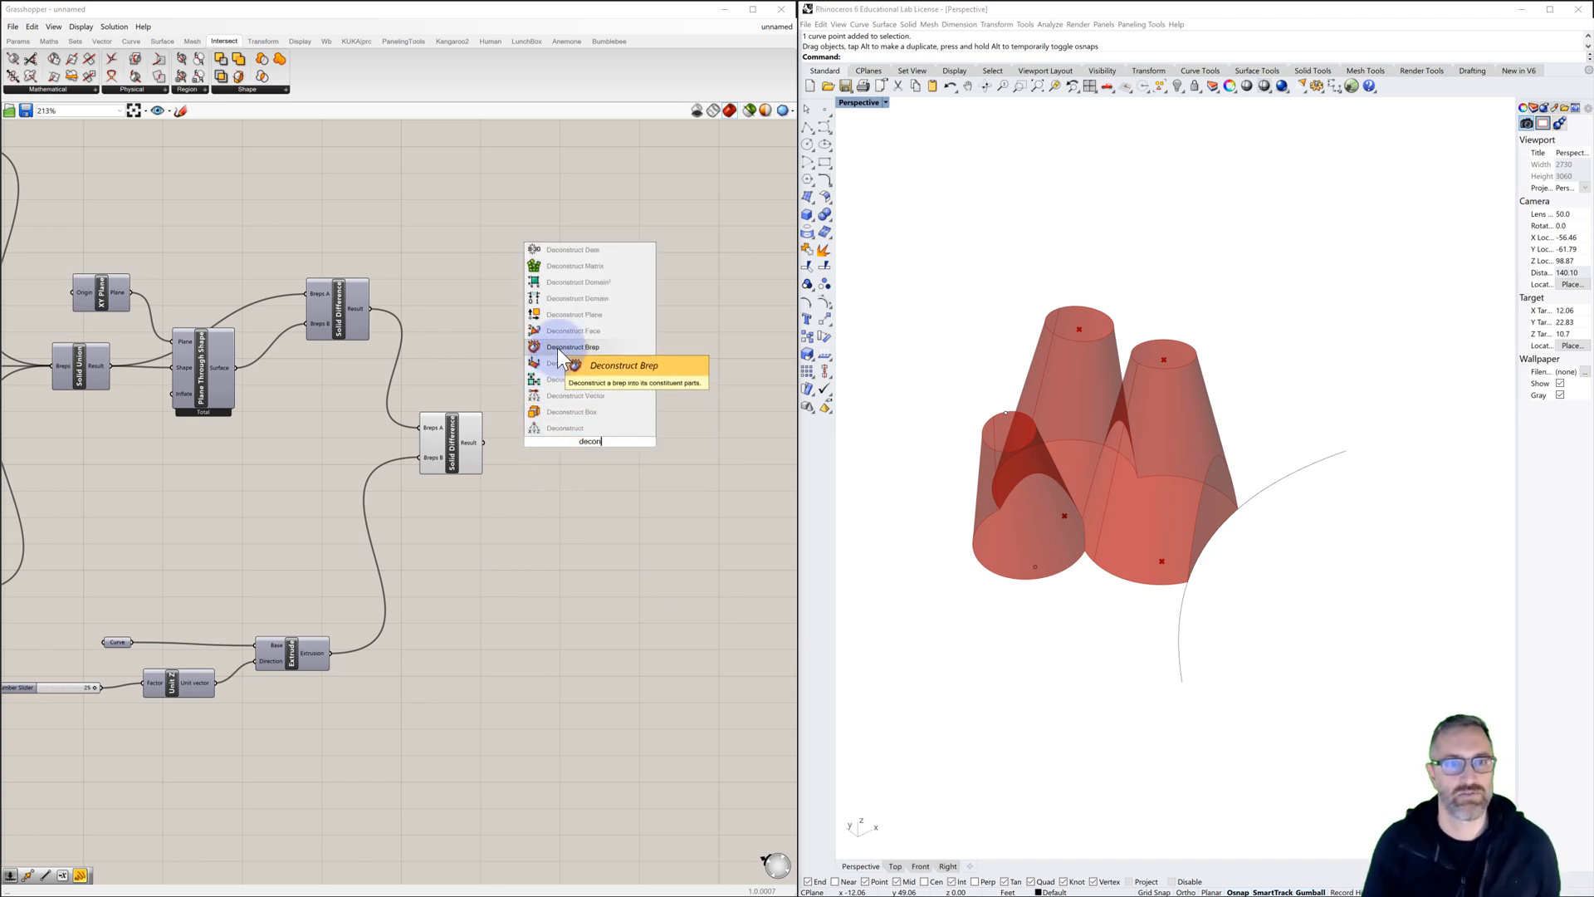
{"action": "left_click", "coordinate": [556, 347]}
{"action": "left_click", "coordinate": [577, 438]}
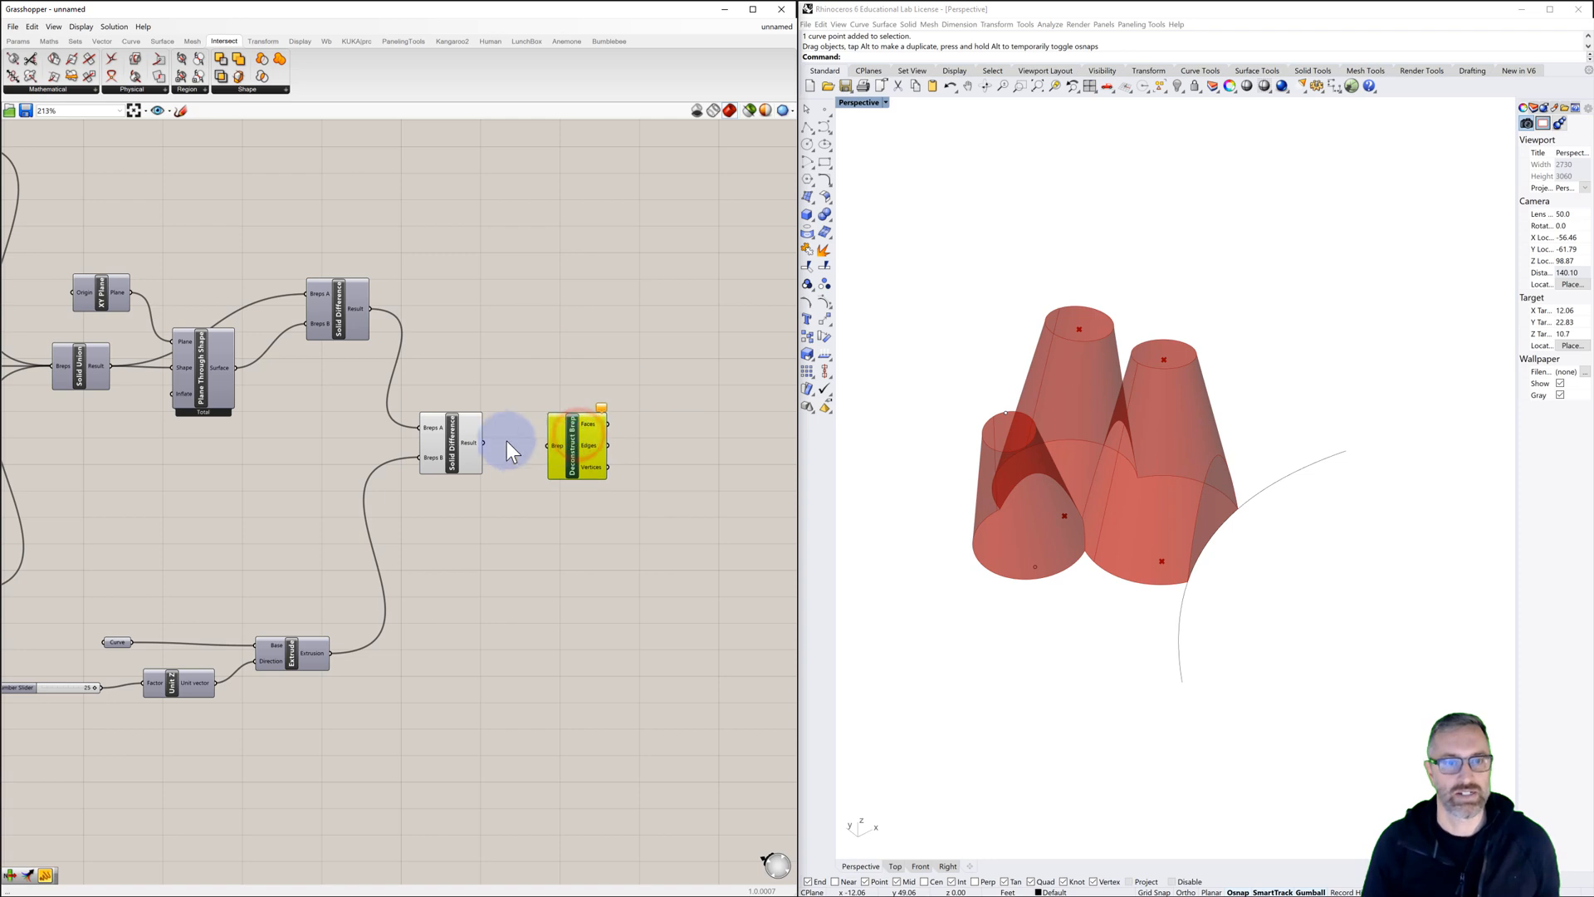
{"action": "left_click_drag", "start_coordinate": [484, 443], "coordinate": [549, 446]}
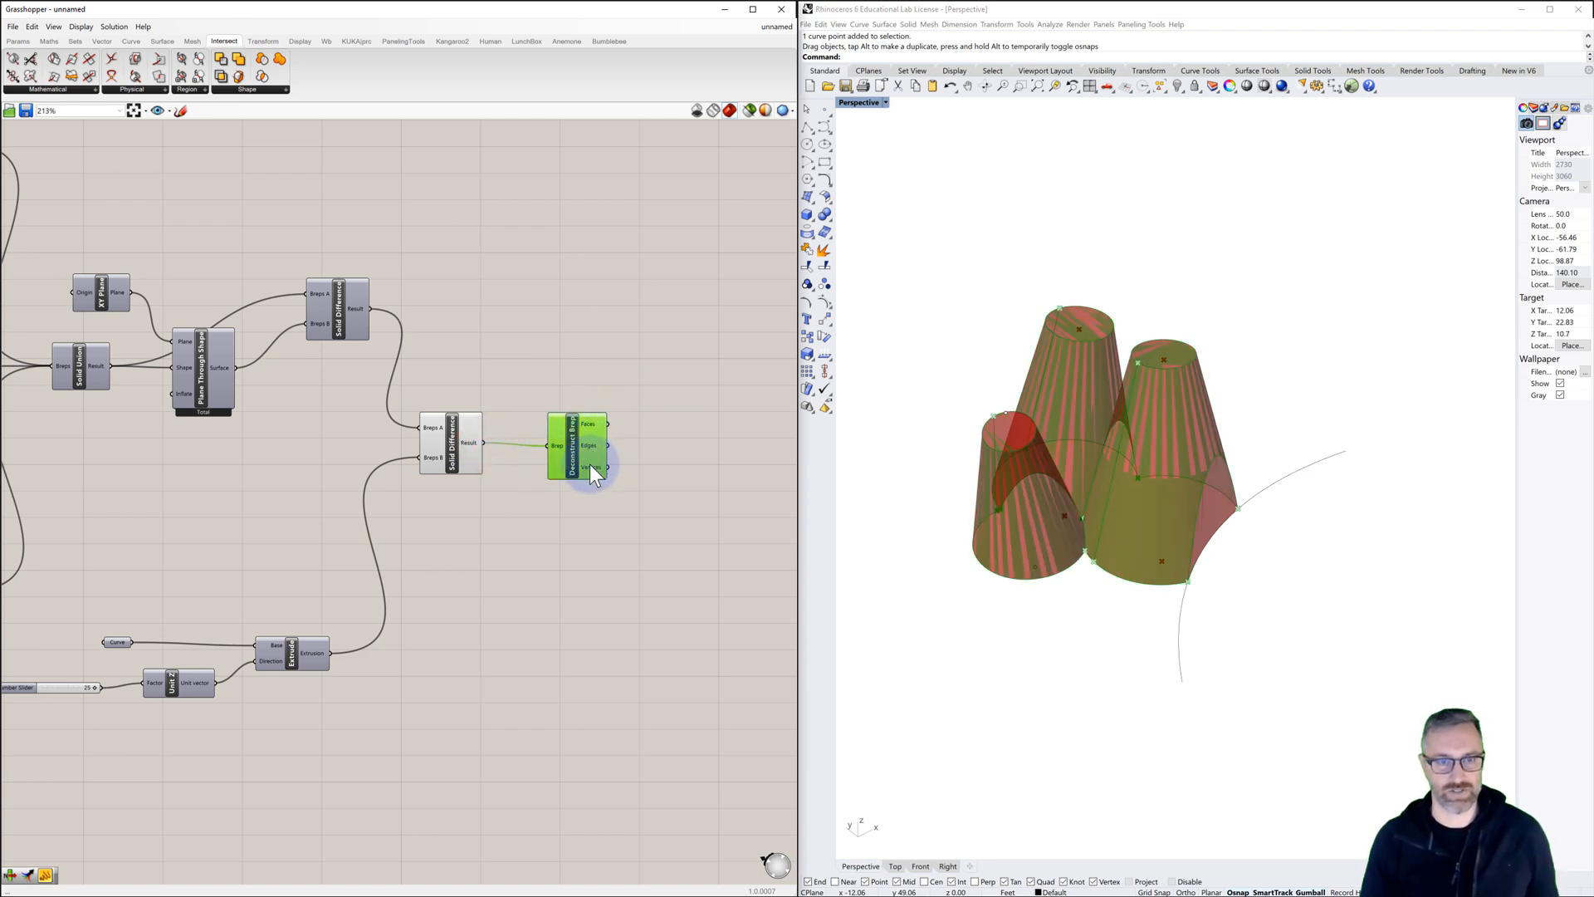
{"action": "mouse_move", "coordinate": [591, 421]}
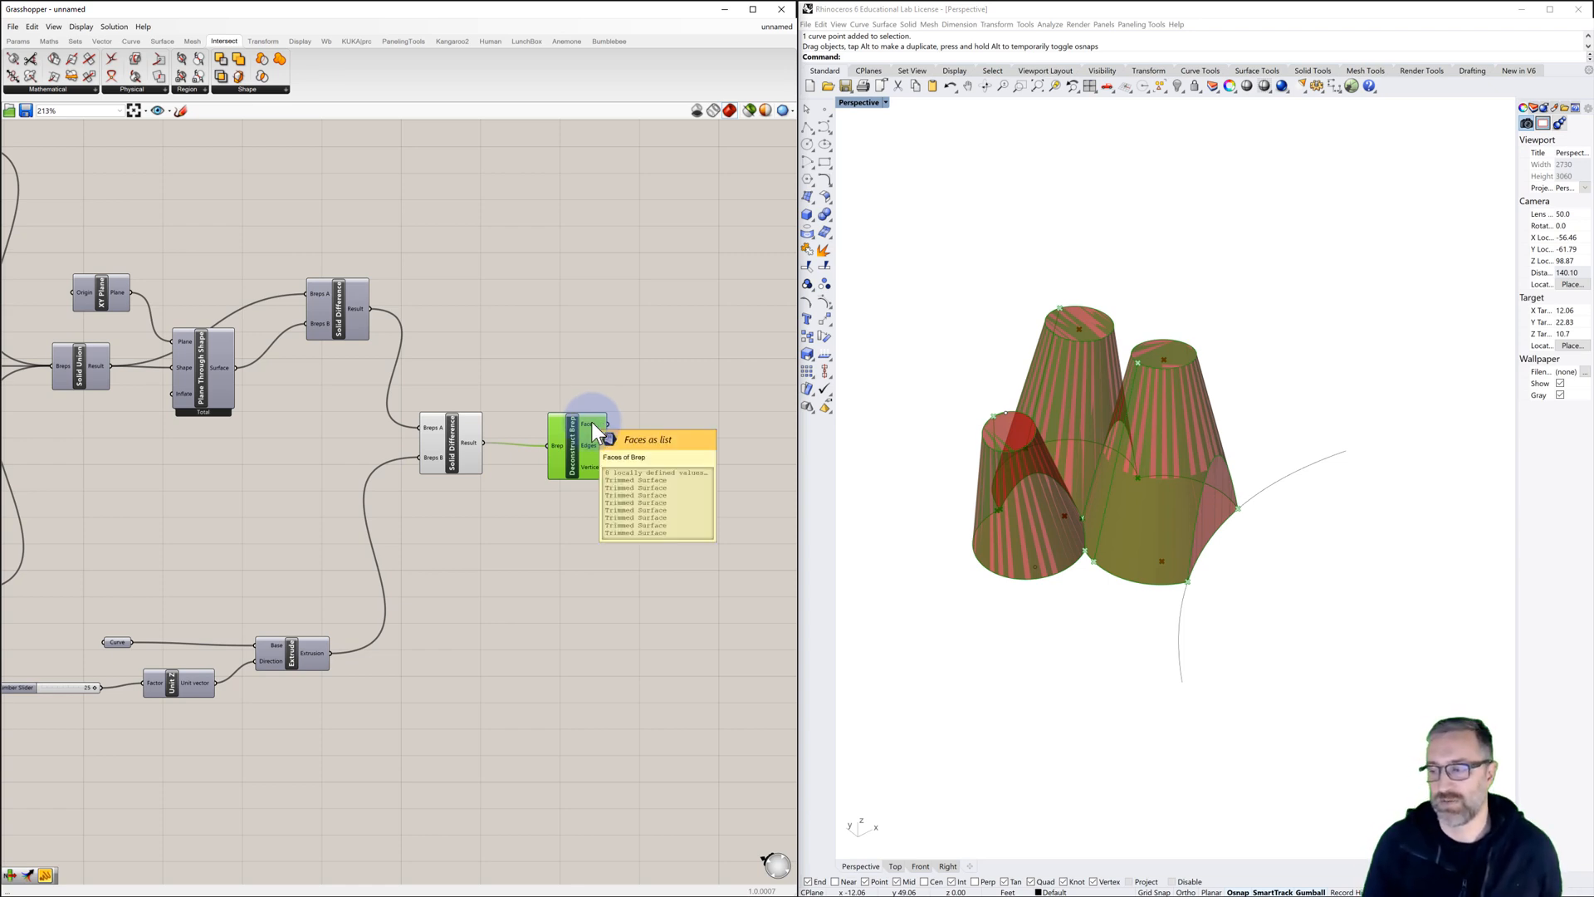
Step: Turn off the preview of the second Solid Difference and move the Deconstruct Brep component closer to it
{"action": "left_click_drag", "start_coordinate": [585, 451], "coordinate": [565, 447]}
{"action": "left_click", "coordinate": [453, 448]}
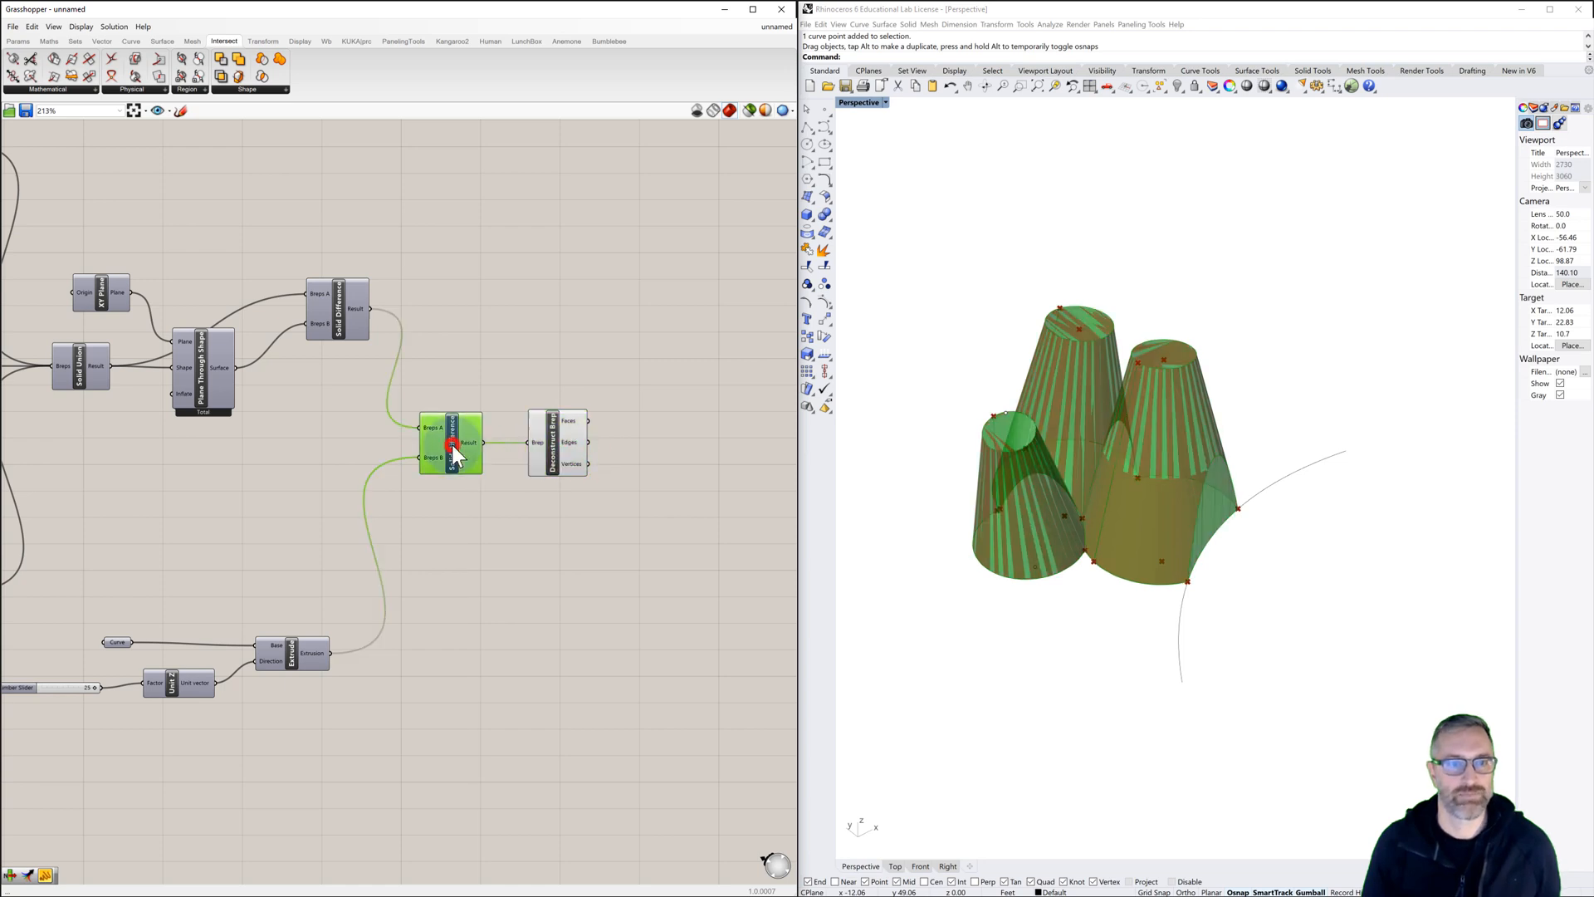
{"action": "left_click", "coordinate": [549, 447]}
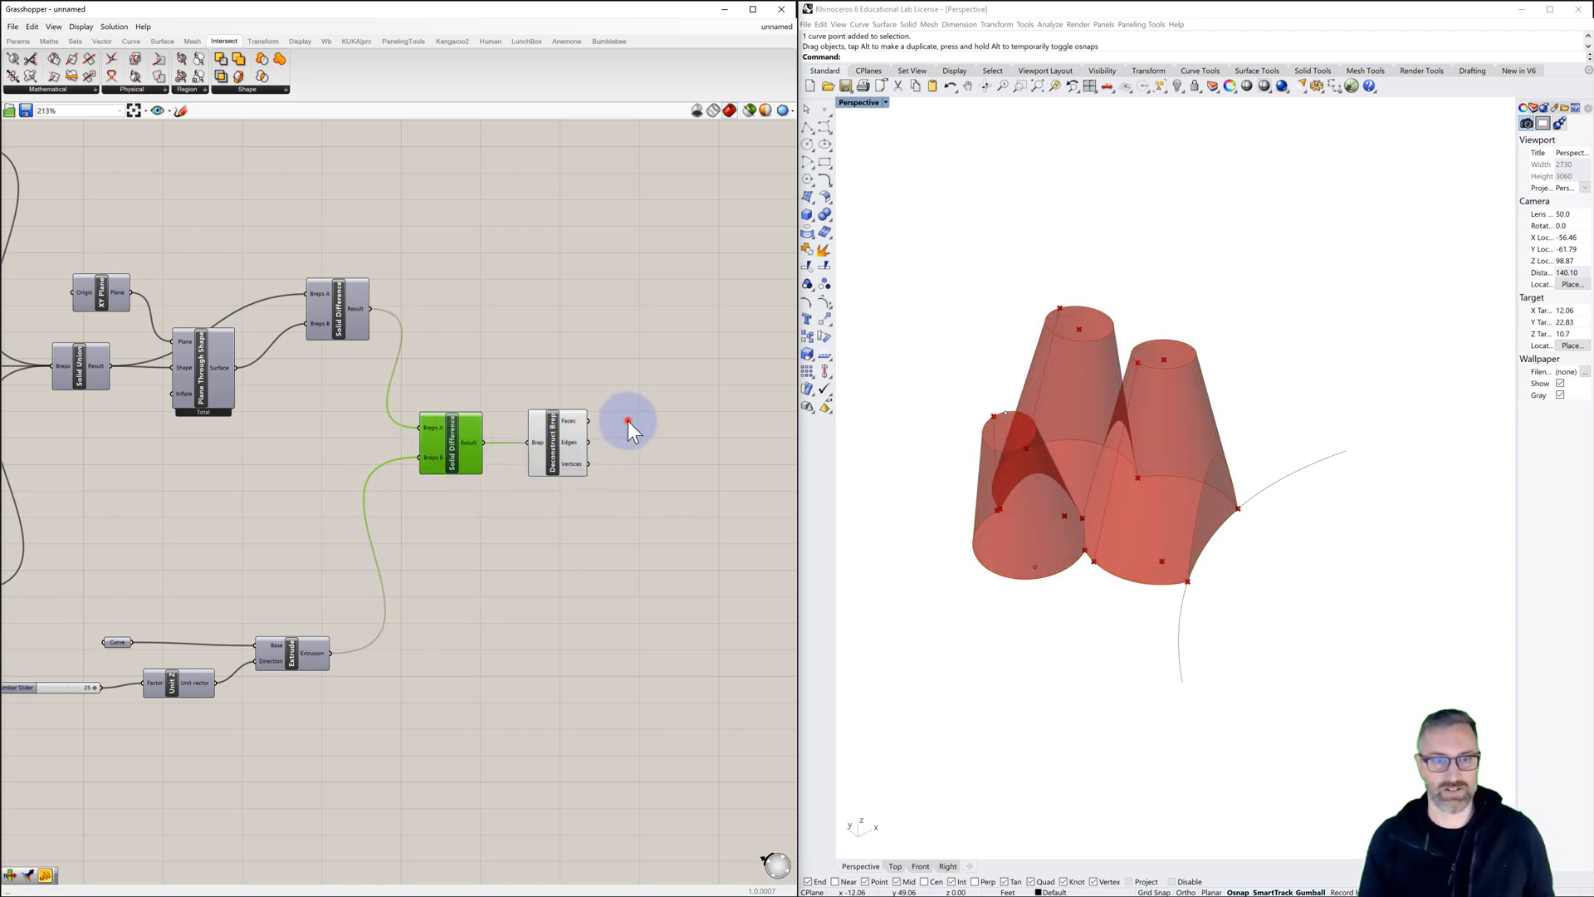
{"action": "left_click_drag", "start_coordinate": [551, 447], "coordinate": [541, 450]}
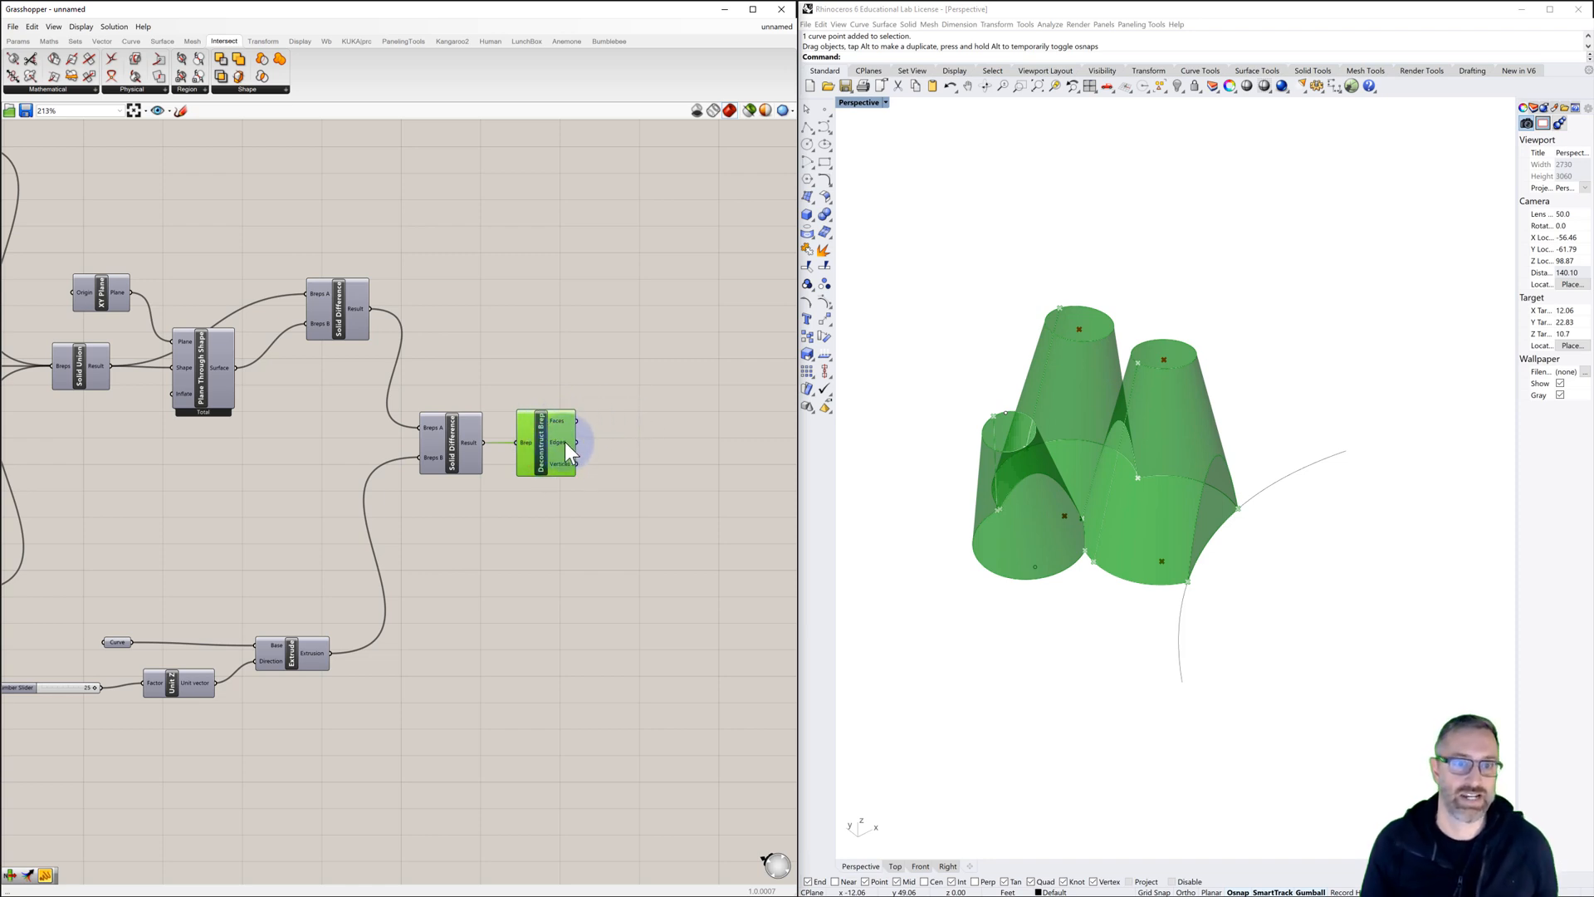
{"action": "left_click", "coordinate": [620, 435]}
Step: Add a List Item component beside Deconstruct Brep and connect the Faces output to its List input
{"action": "right_click_drag", "start_coordinate": [663, 379], "coordinate": [506, 365]}
{"action": "scroll", "coordinate": [502, 369], "scroll_direction": "up", "scroll_amount": 2}
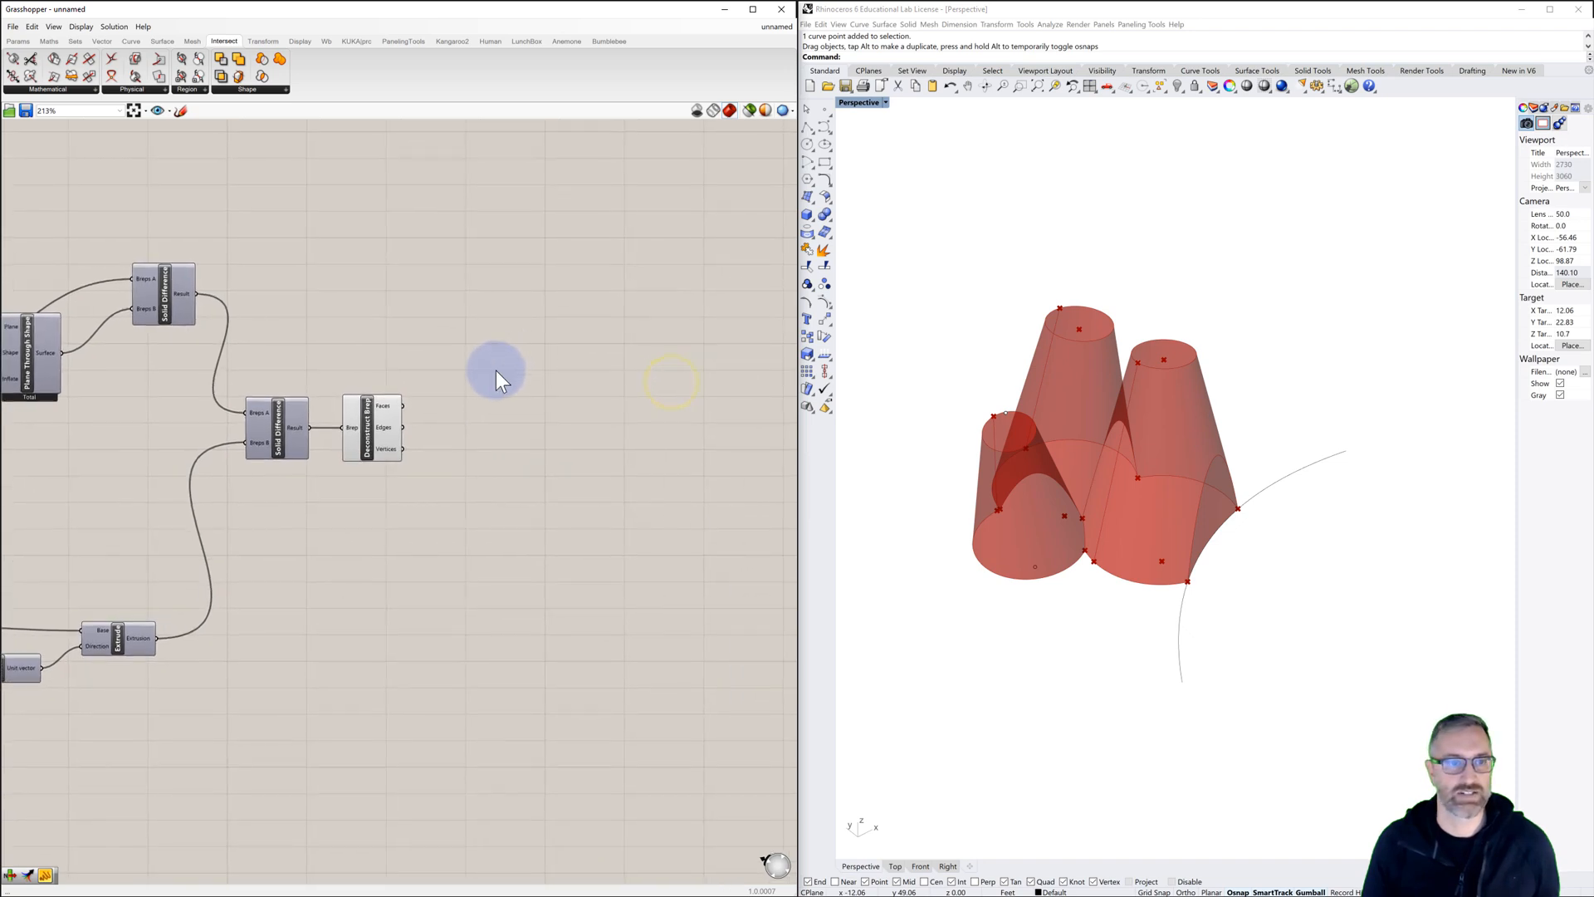
{"action": "double_click", "coordinate": [482, 357]}
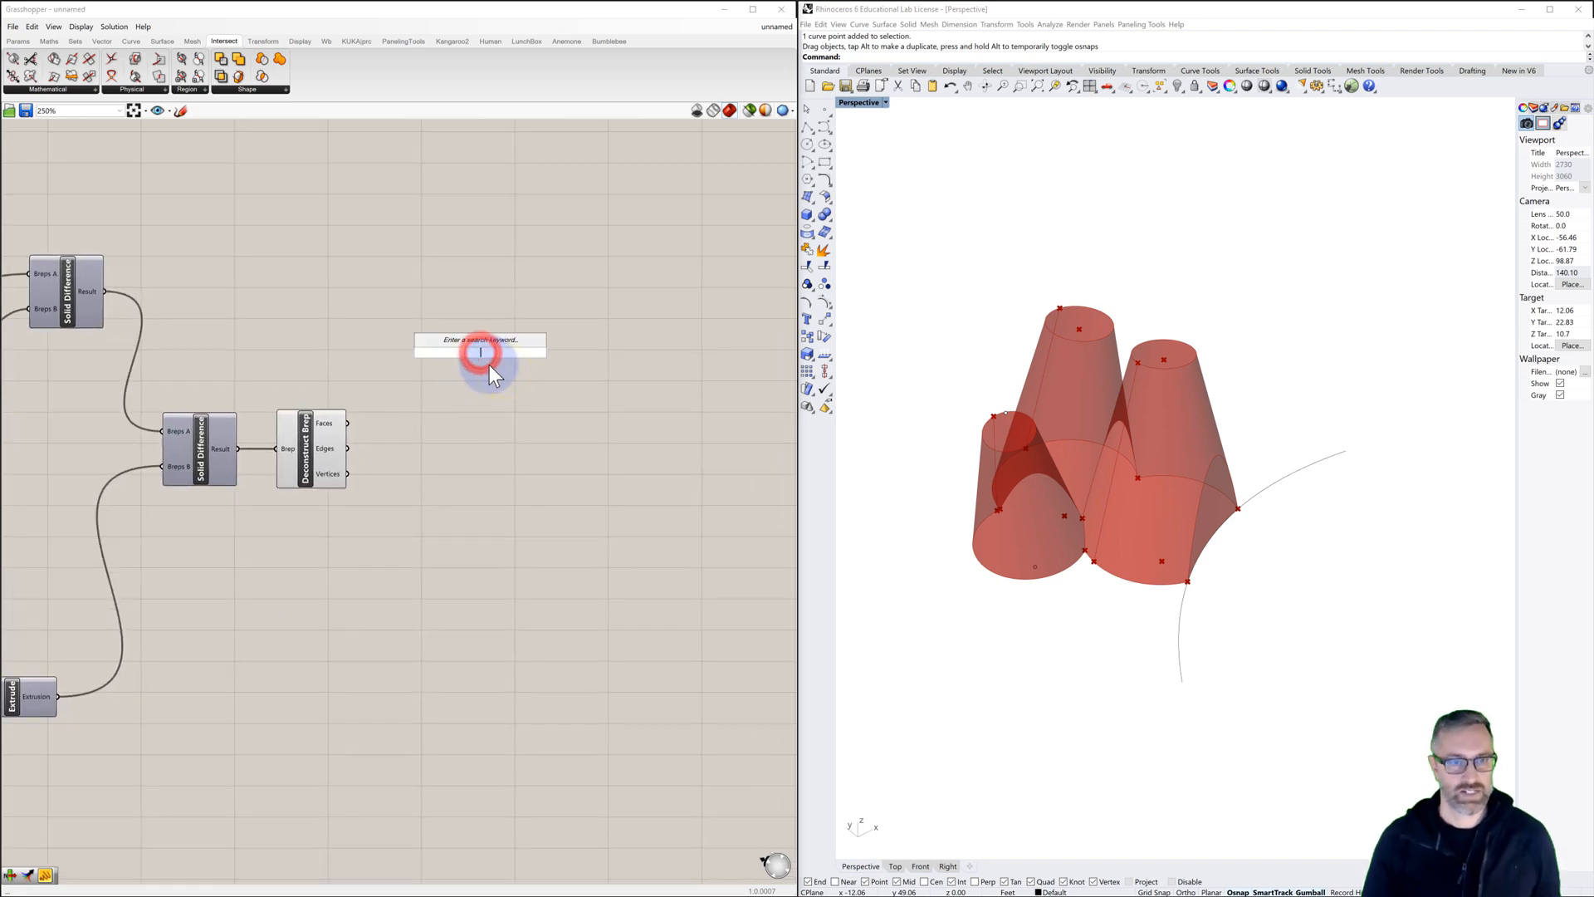
{"action": "type", "text": "list"}
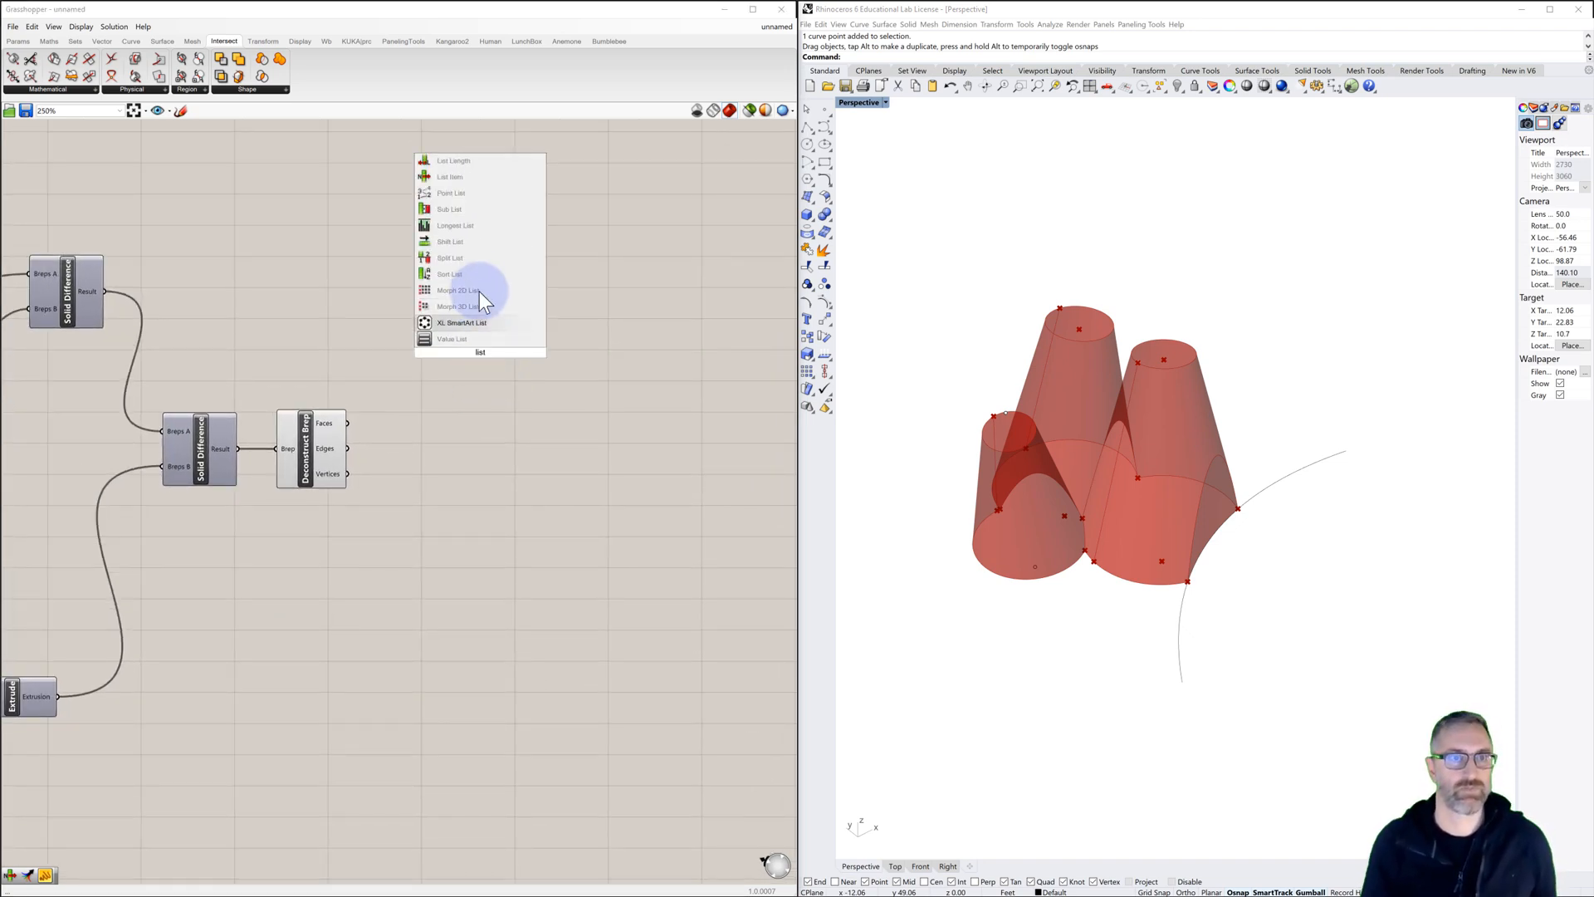
{"action": "left_click", "coordinate": [452, 176]}
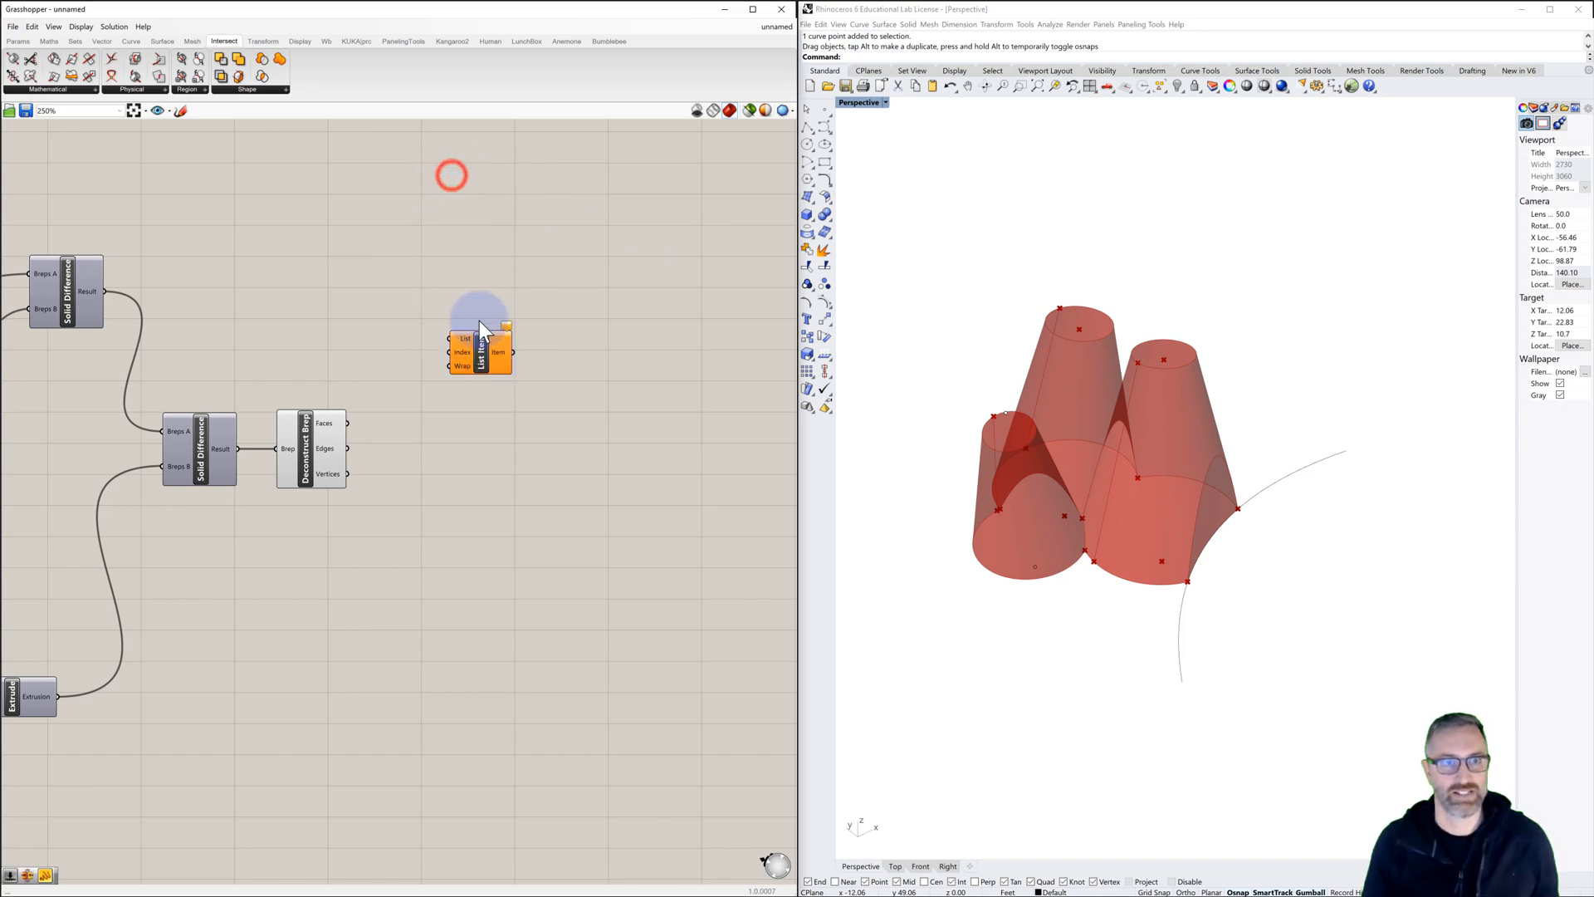
{"action": "left_click_drag", "start_coordinate": [478, 340], "coordinate": [471, 345]}
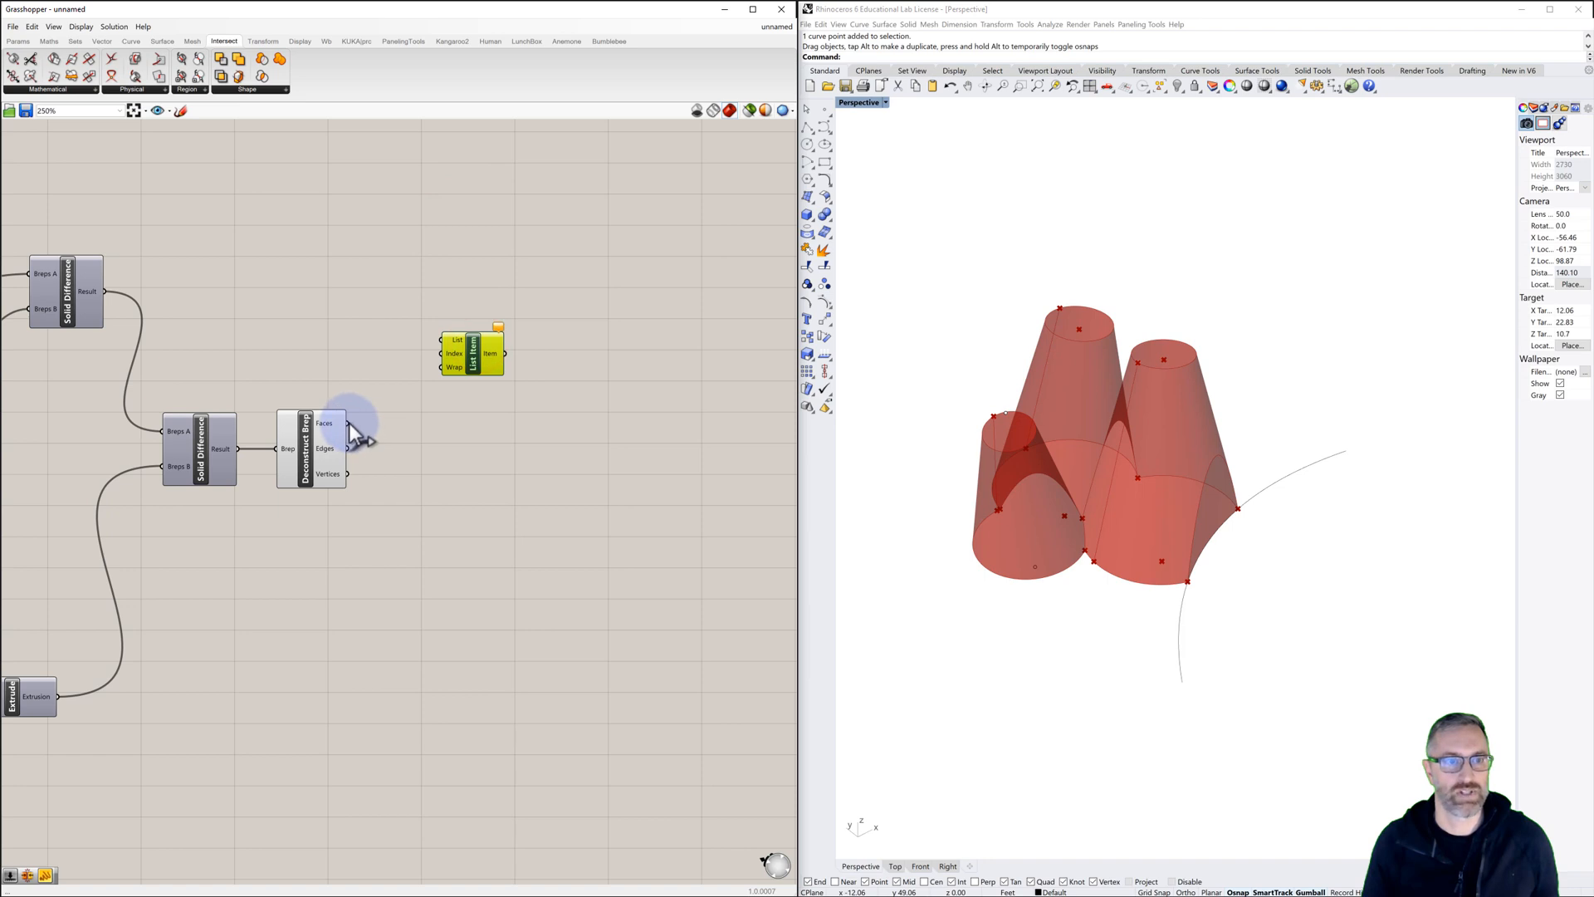
{"action": "left_click_drag", "start_coordinate": [348, 422], "coordinate": [484, 337]}
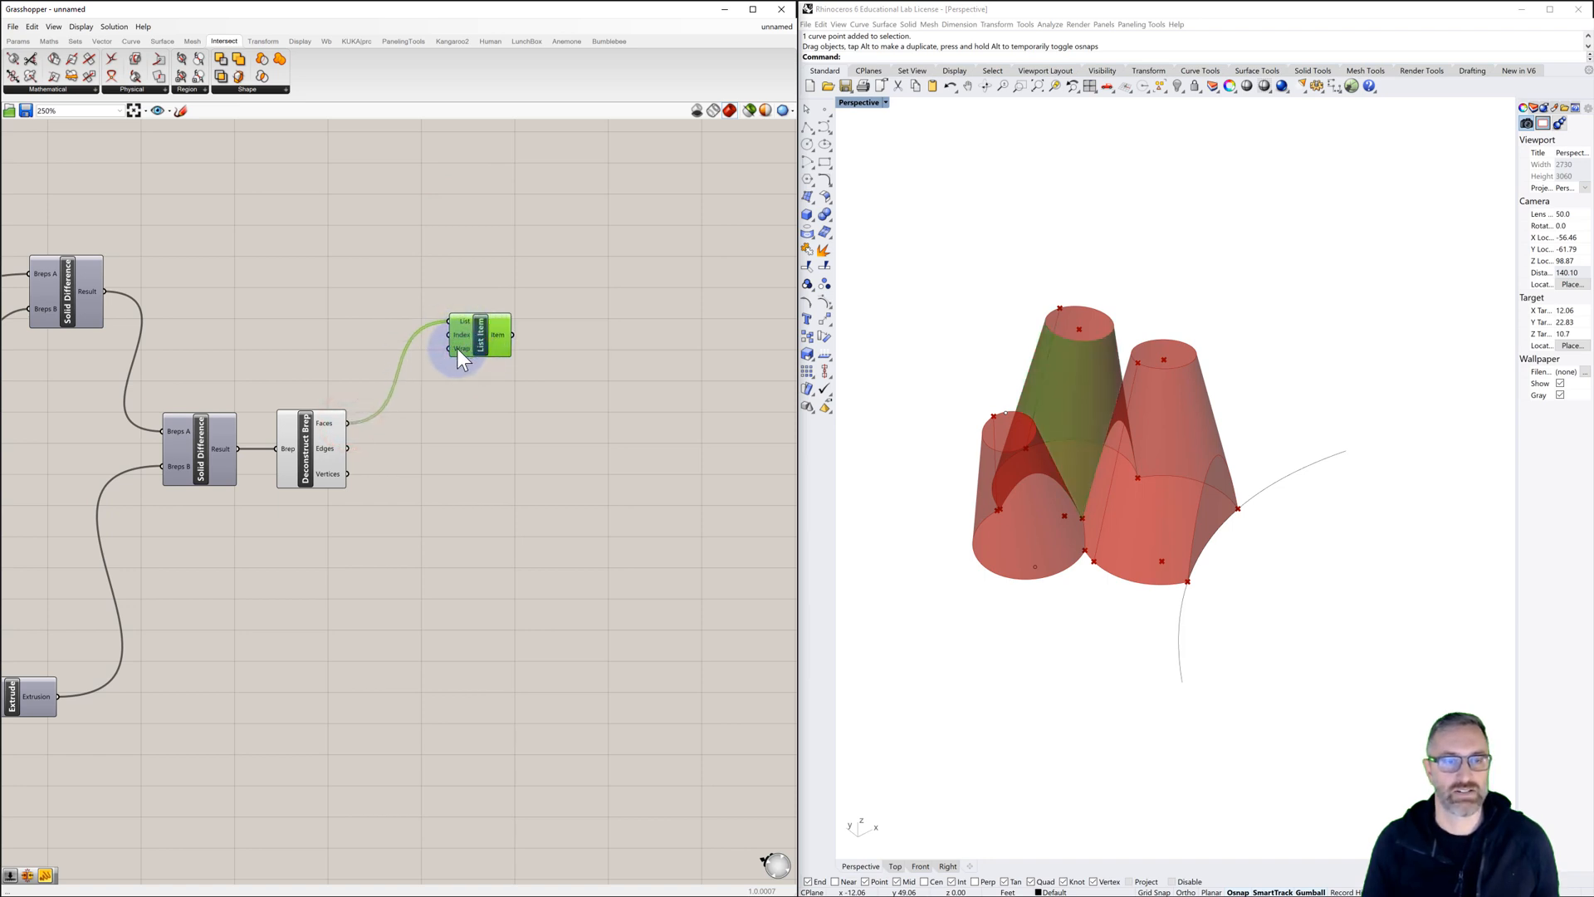
Step: Set the List Item component's Wrap input to False
{"action": "right_click", "coordinate": [456, 347]}
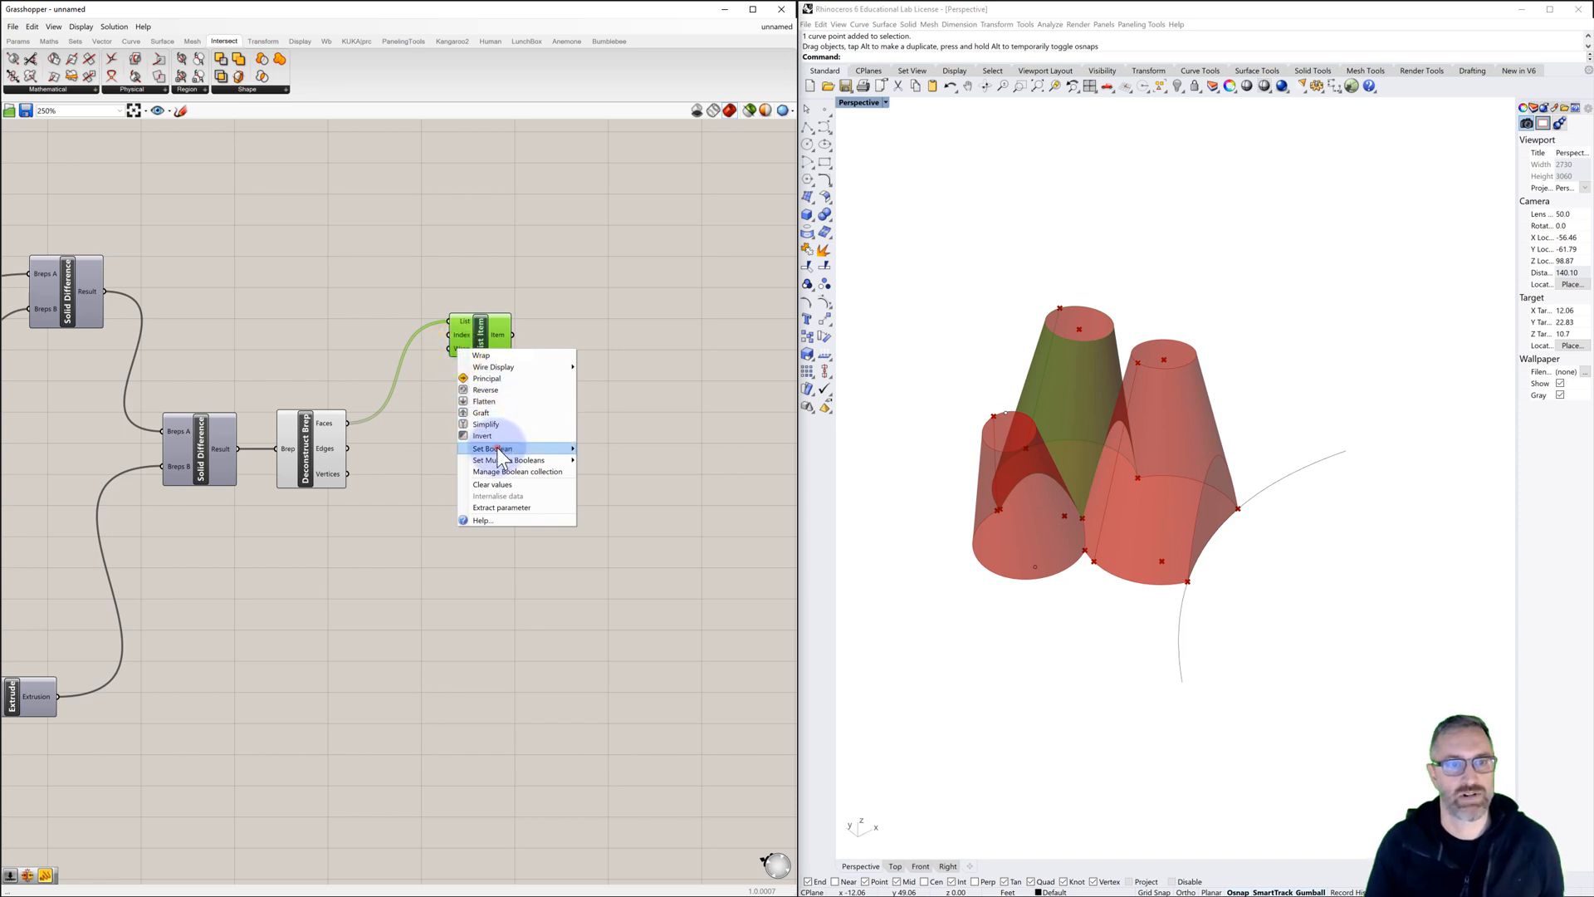
{"action": "mouse_move", "coordinate": [498, 448]}
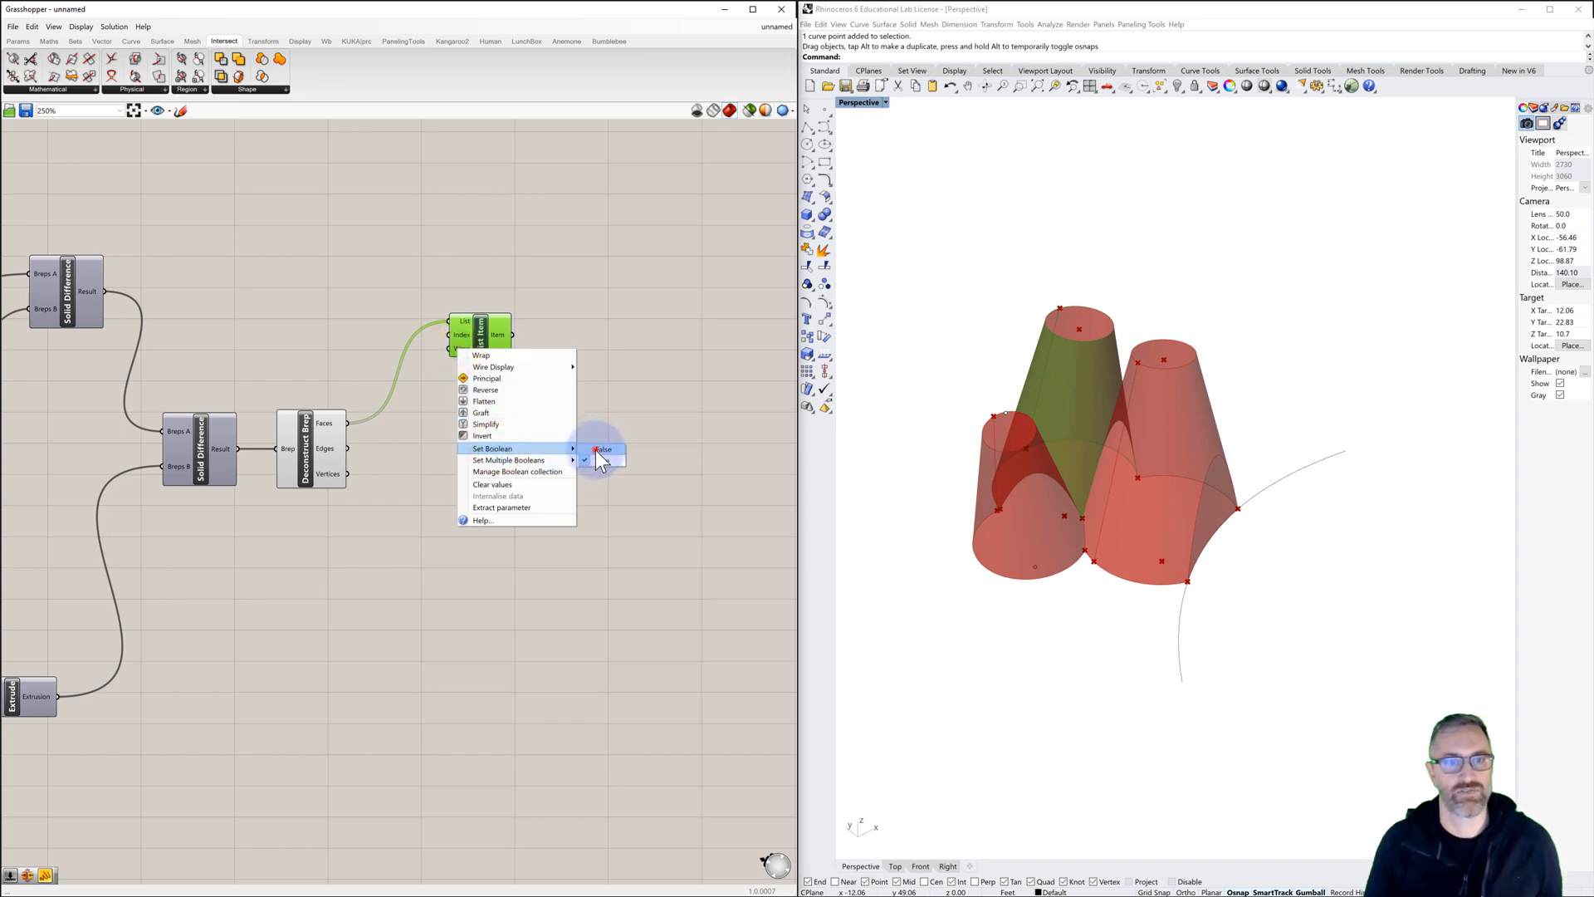
{"action": "left_click", "coordinate": [599, 449]}
{"action": "left_click", "coordinate": [514, 418]}
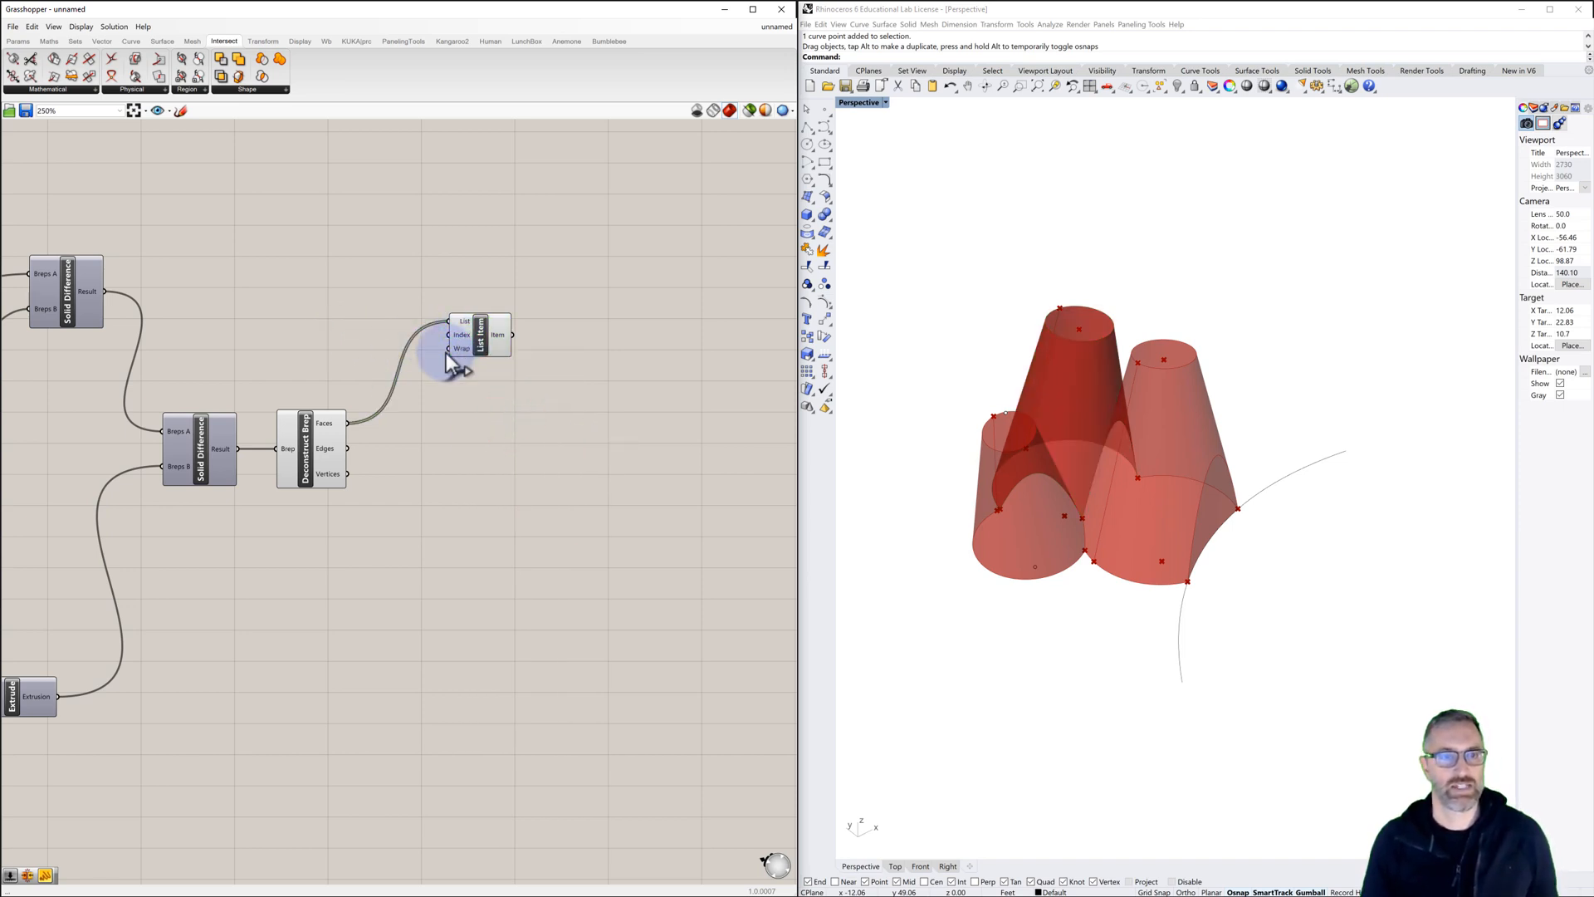
Step: Add a number slider initialised with 10, connect it to List Item's Index input and set it to 0
{"action": "mouse_move", "coordinate": [323, 425]}
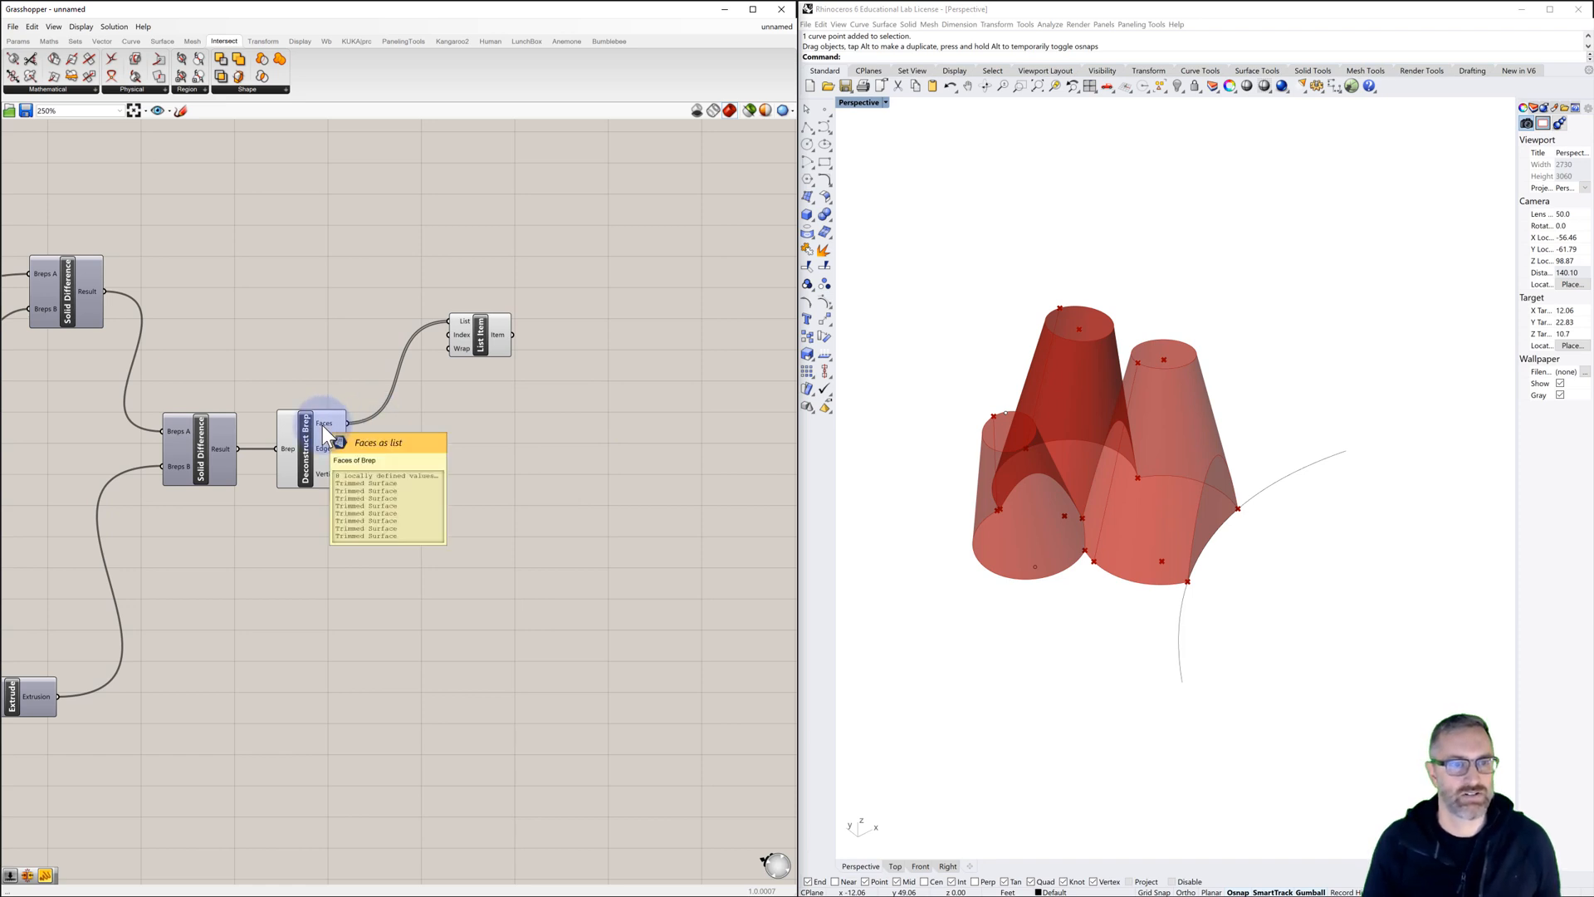
{"action": "double_click", "coordinate": [331, 330]}
{"action": "type", "text": "10"}
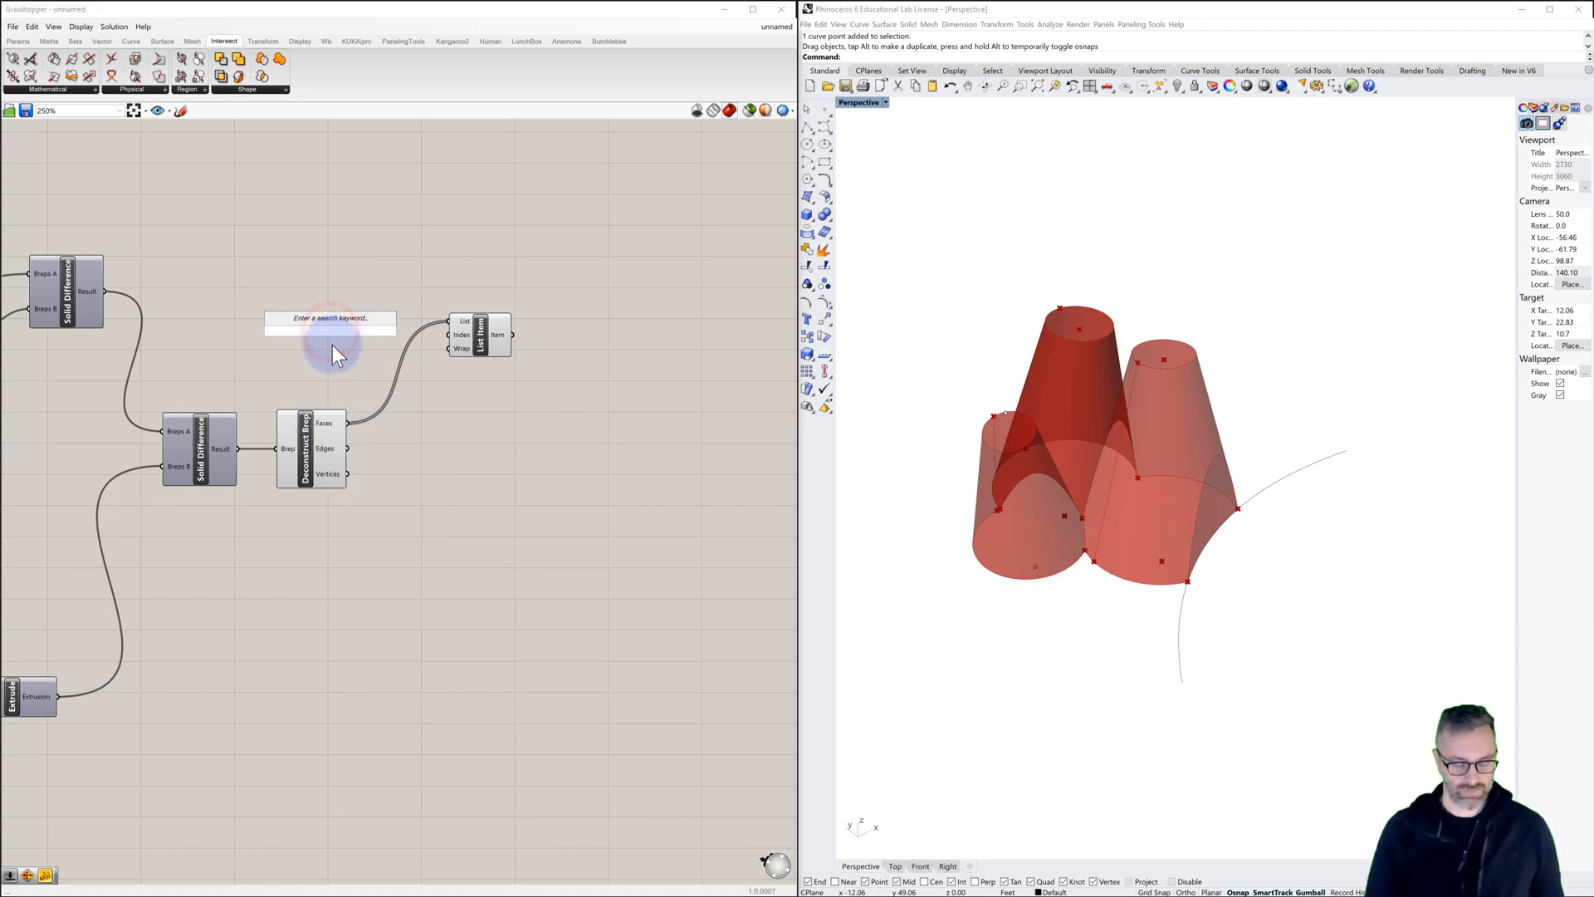
{"action": "key", "text": "Return"}
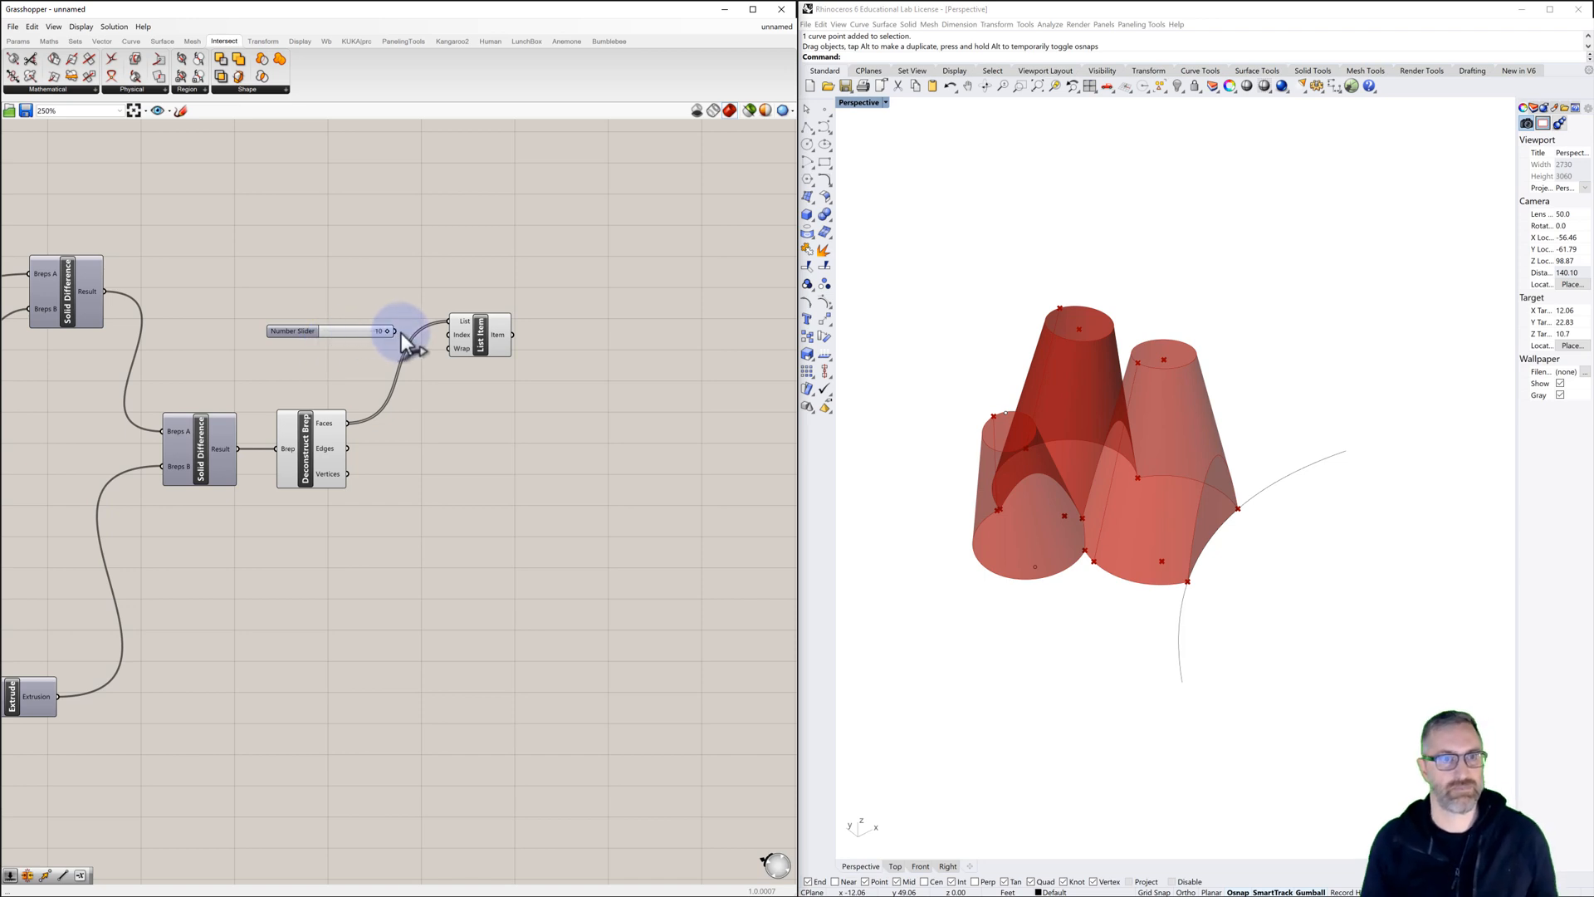
{"action": "left_click_drag", "start_coordinate": [395, 330], "coordinate": [316, 332]}
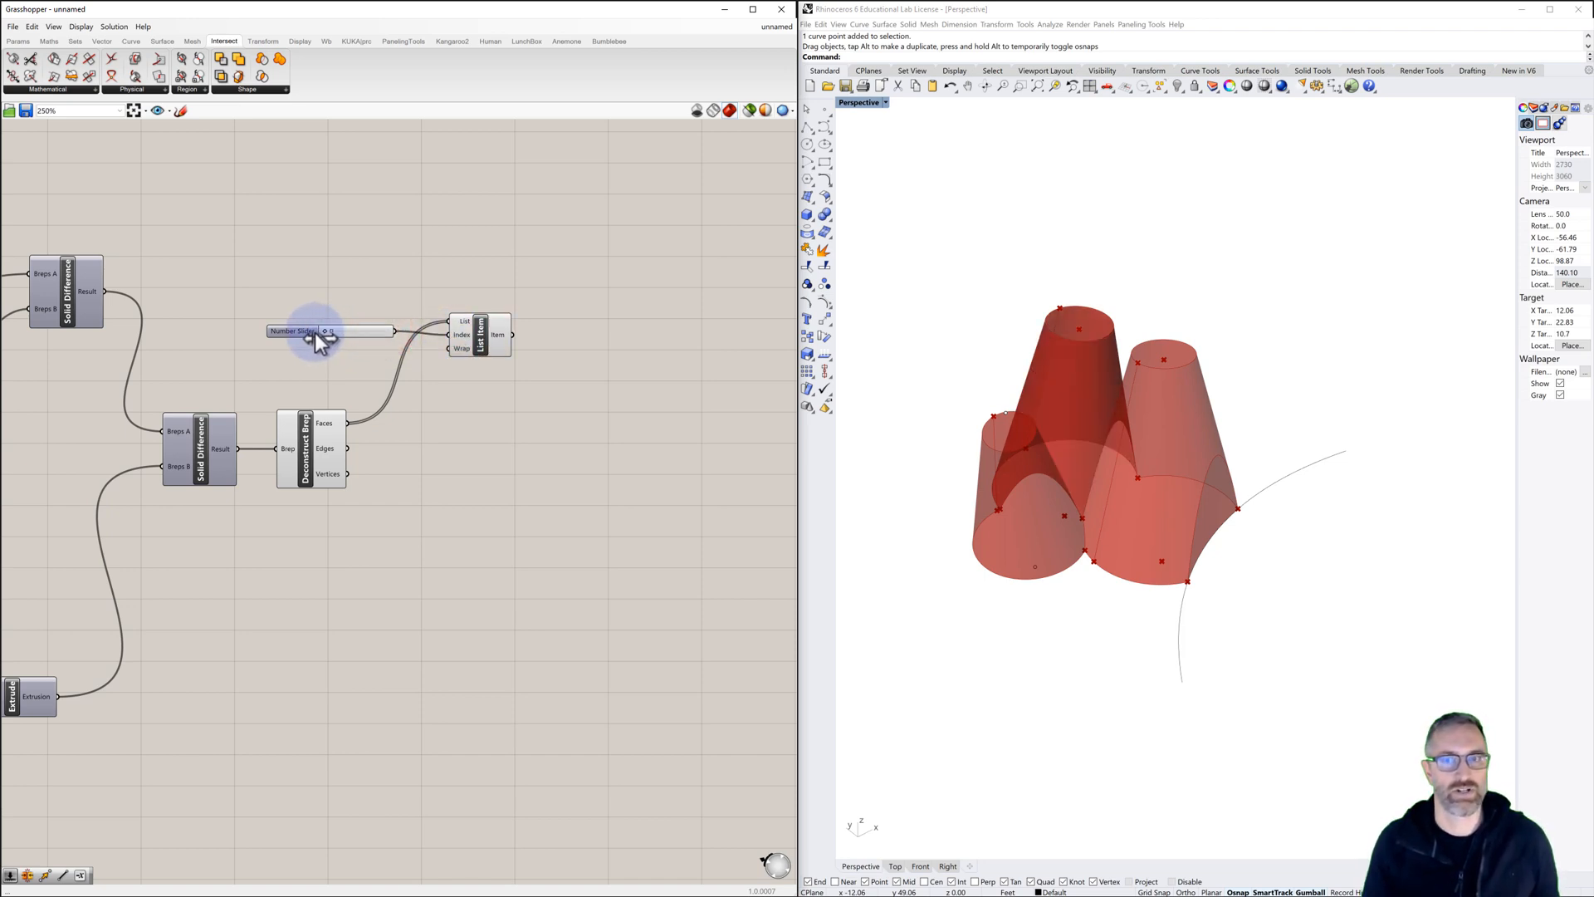
Step: Turn off the preview of the Deconstruct Brep component so only the List Item face is previewed
{"action": "left_click", "coordinate": [484, 335]}
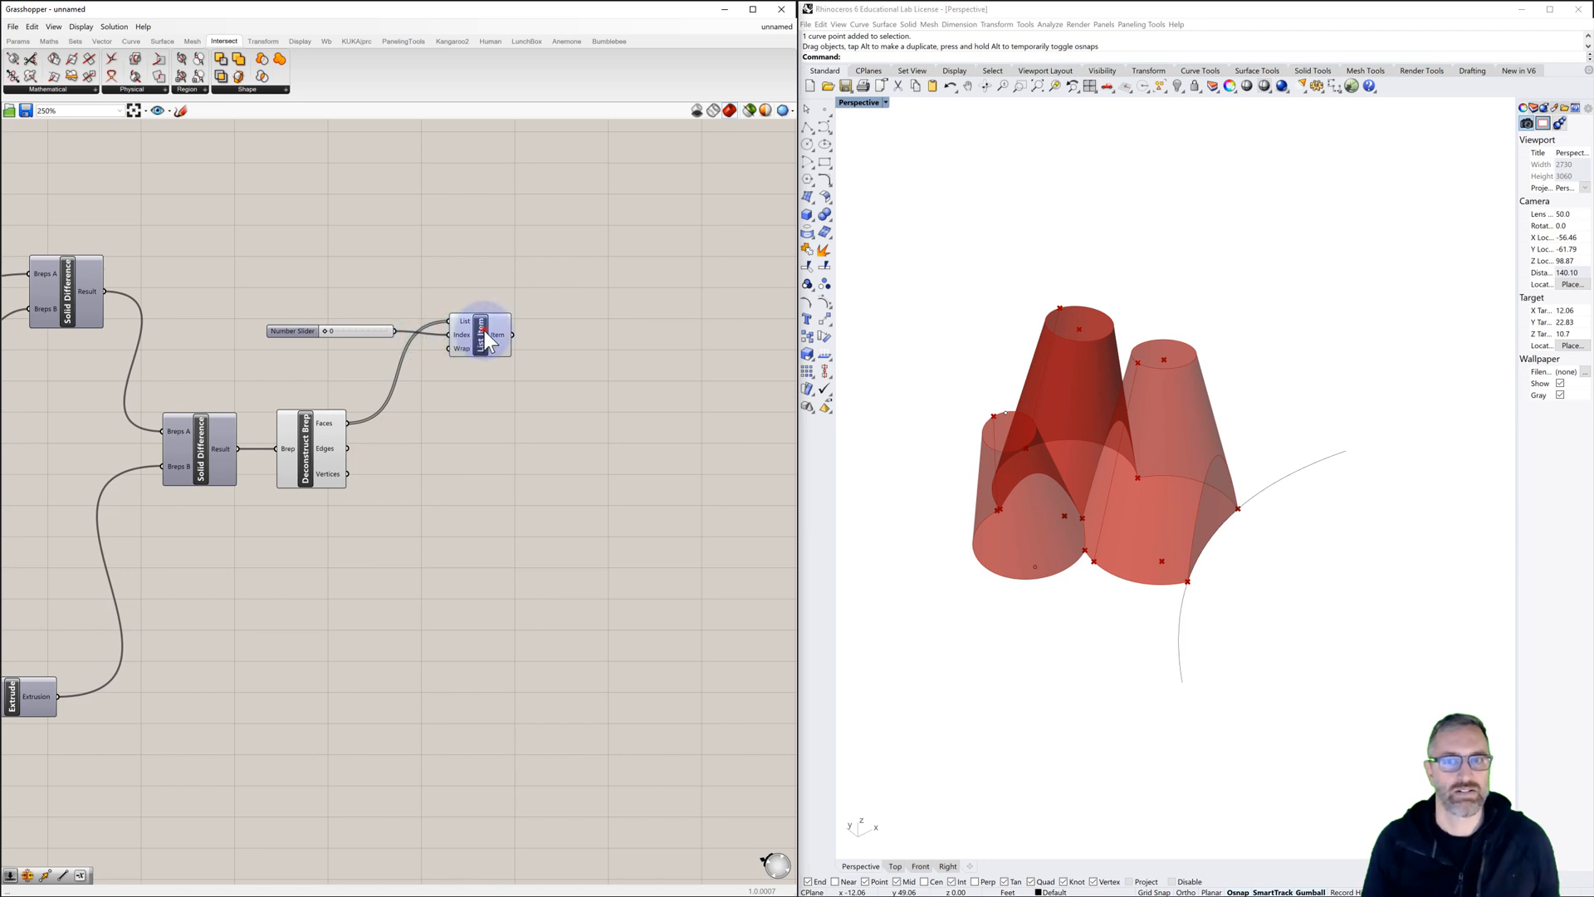
{"action": "left_click", "coordinate": [367, 440]}
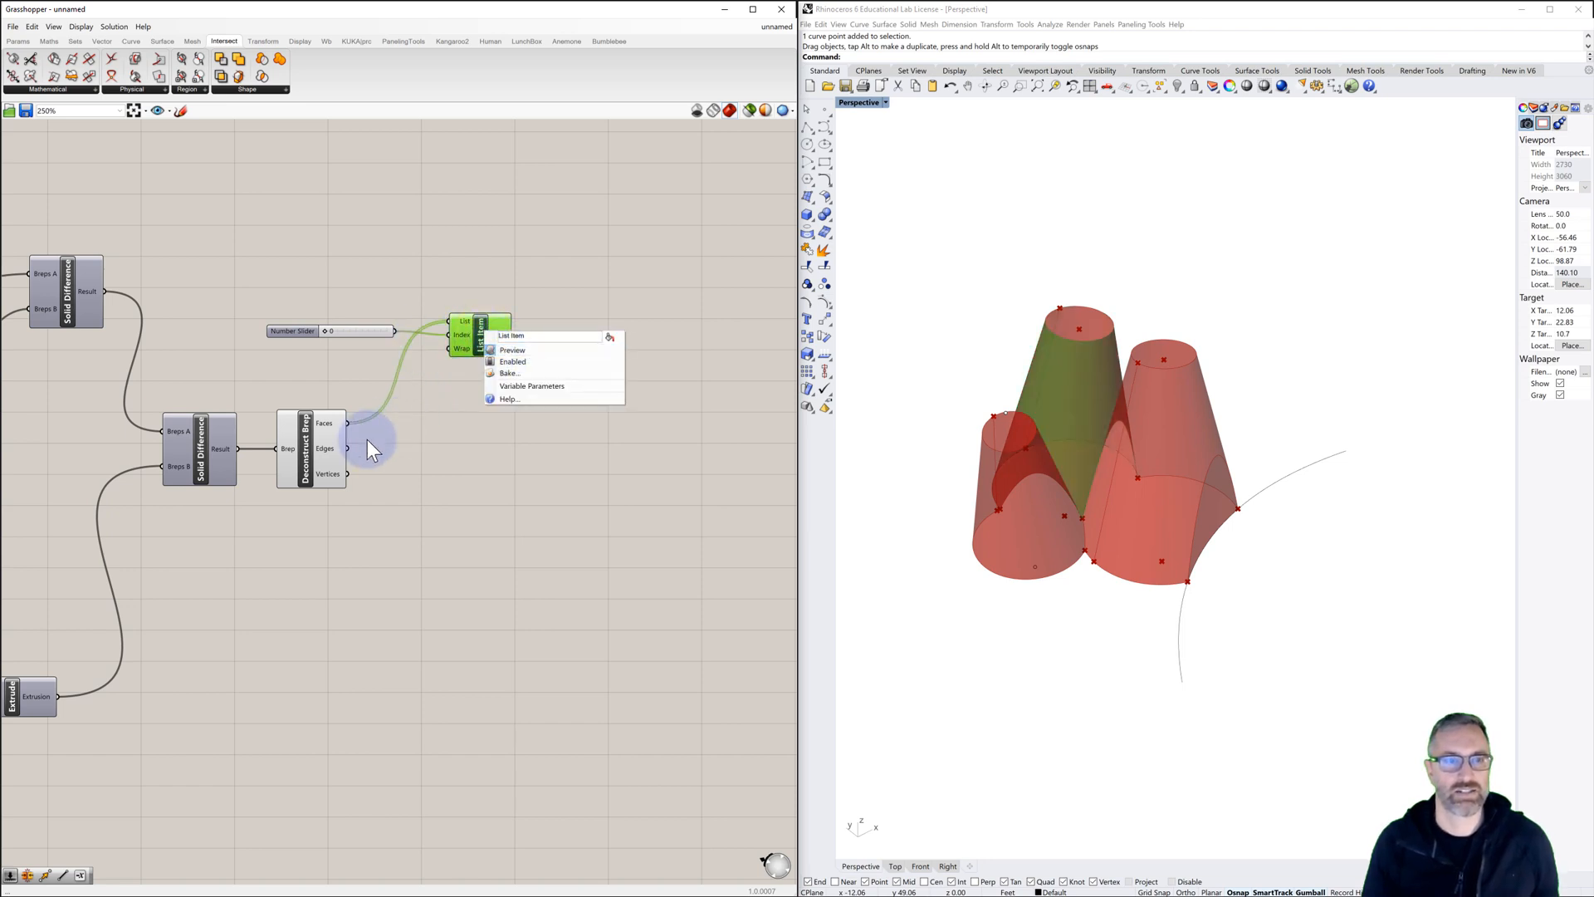
{"action": "left_click", "coordinate": [303, 435]}
{"action": "right_click", "coordinate": [304, 436]}
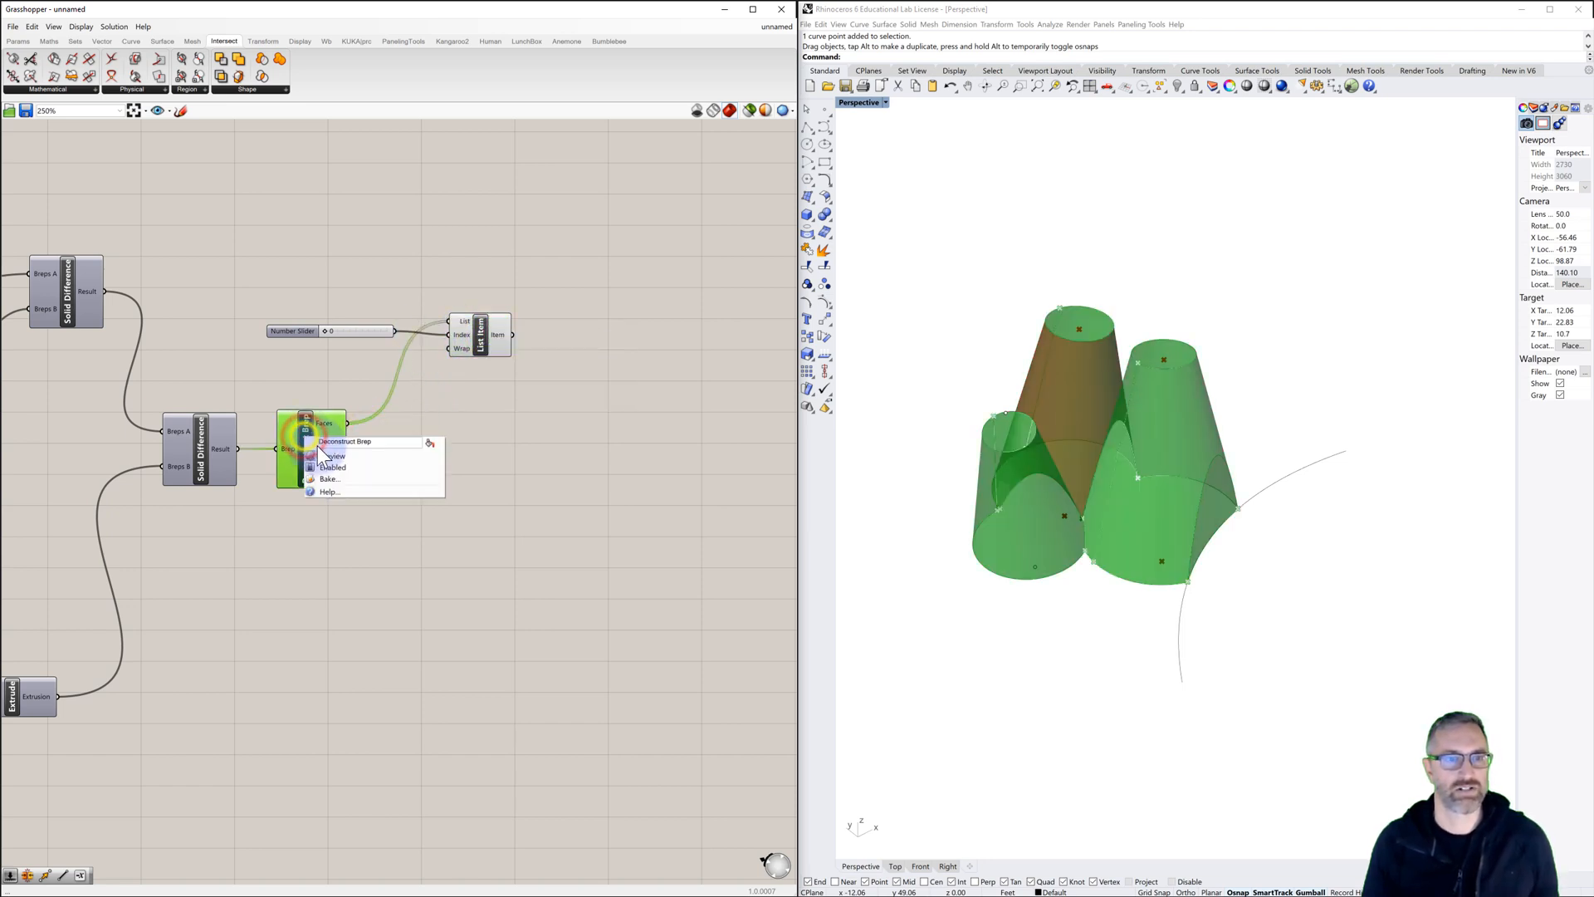
{"action": "left_click", "coordinate": [325, 456]}
{"action": "left_click", "coordinate": [525, 419]}
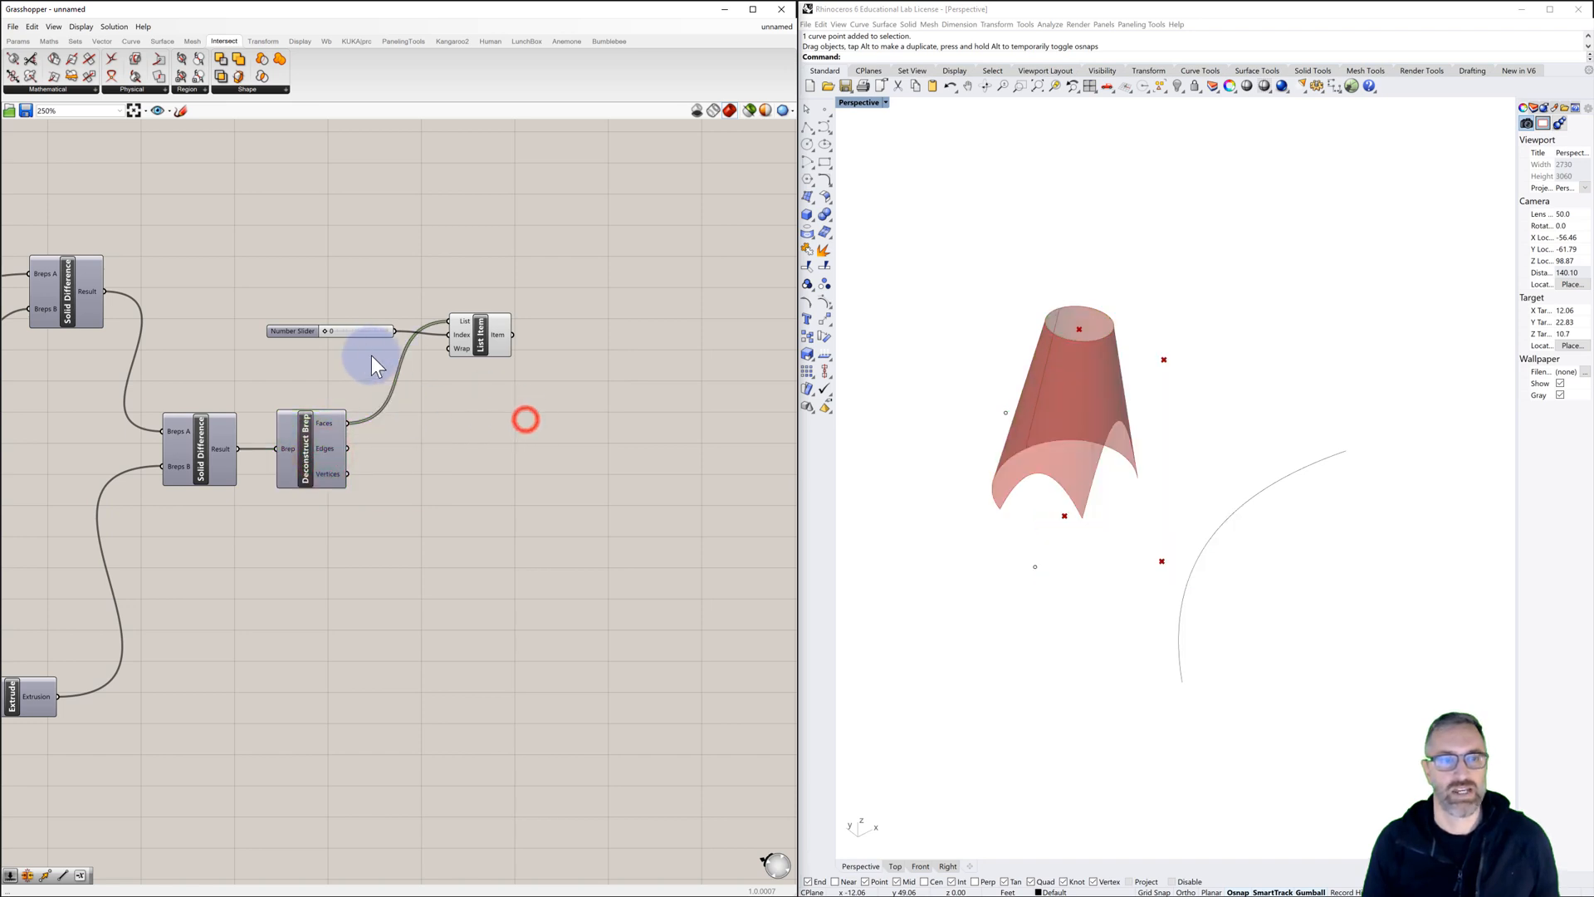
{"action": "left_click", "coordinate": [328, 335]}
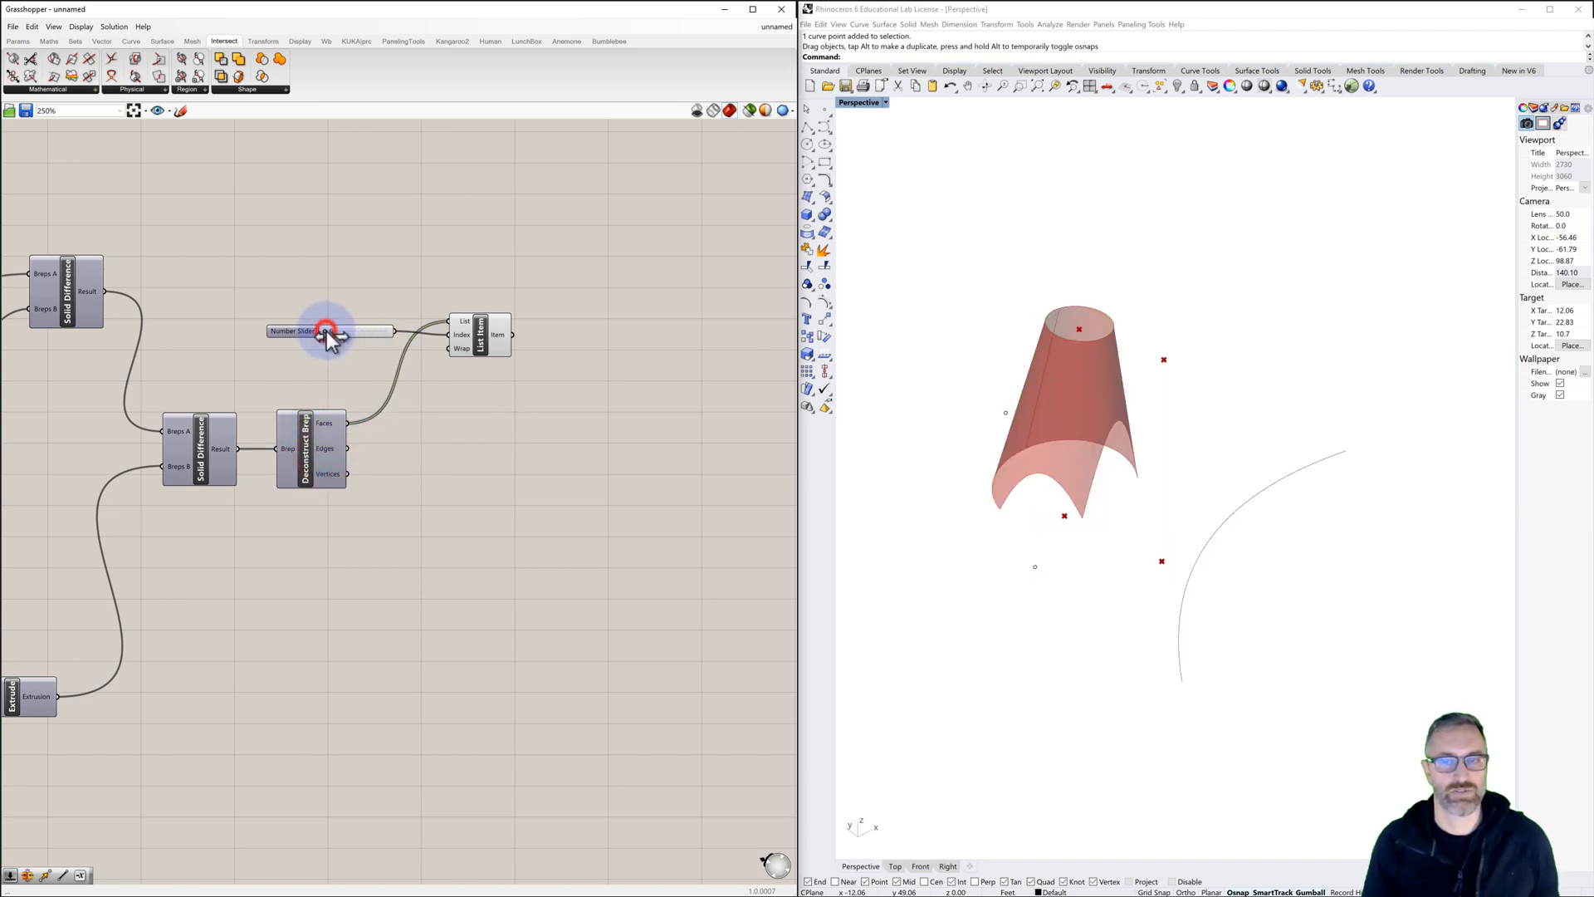
{"action": "mouse_move", "coordinate": [327, 335]}
{"action": "left_mouse_down"}
{"action": "mouse_move", "coordinate": [375, 337]}
{"action": "mouse_move", "coordinate": [325, 339]}
{"action": "left_mouse_up"}
{"action": "left_click", "coordinate": [452, 404]}
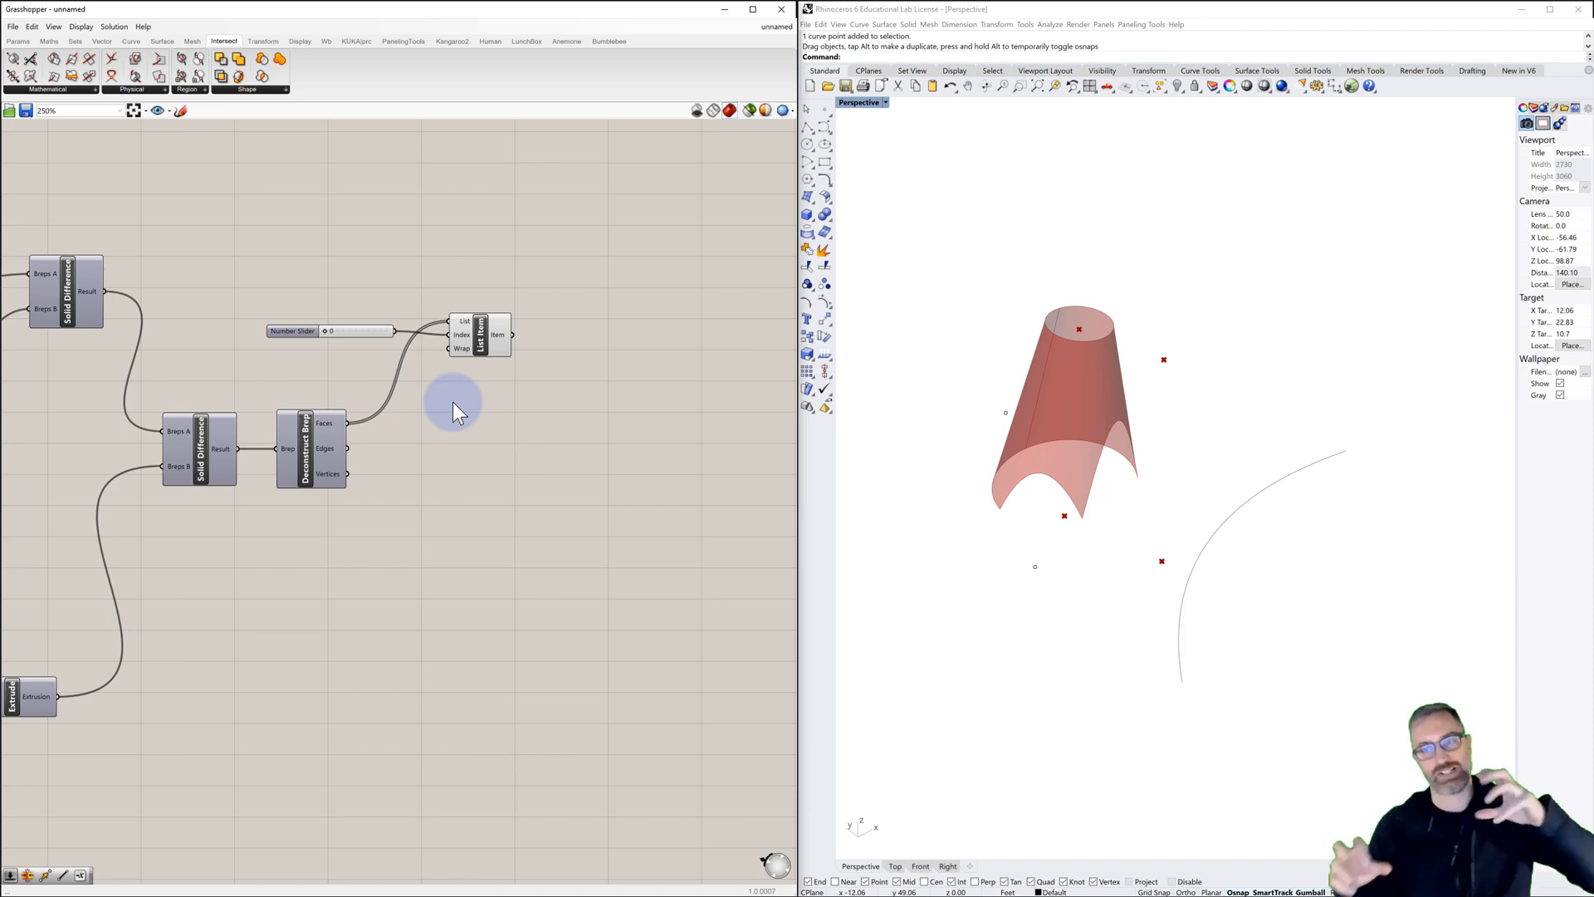
Step: Move the index slider and List Item up and away from Deconstruct Brep, and place two copies of the pair below
{"action": "left_click_drag", "start_coordinate": [520, 278], "coordinate": [244, 365]}
{"action": "left_click_drag", "start_coordinate": [479, 343], "coordinate": [670, 264]}
{"action": "right_click_drag", "start_coordinate": [611, 311], "coordinate": [576, 309]}
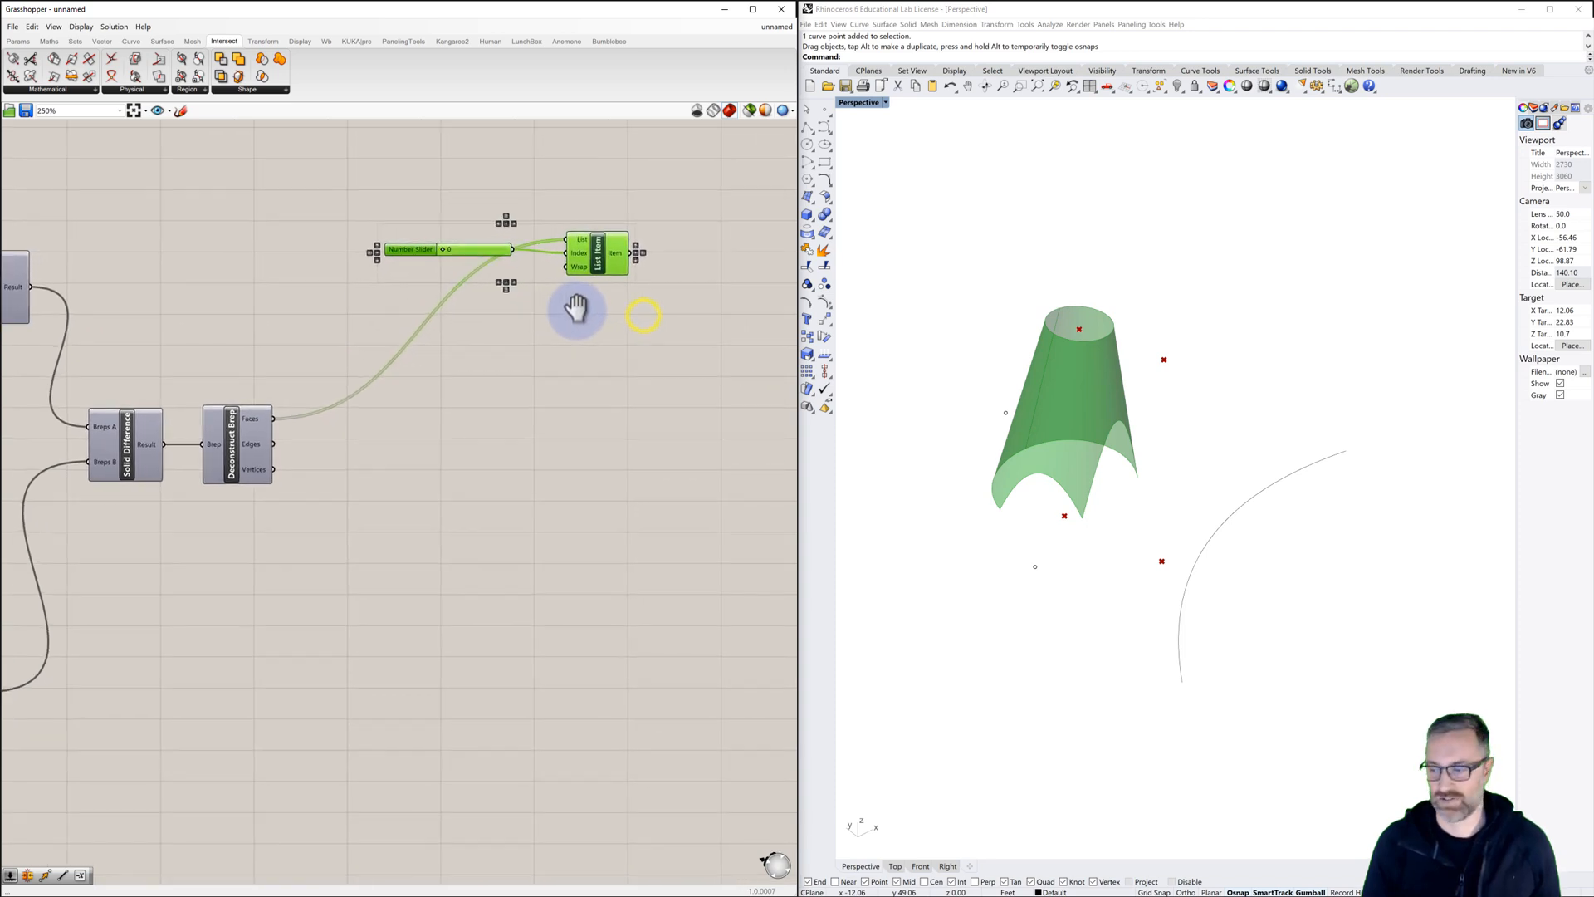
{"action": "key", "text": "ctrl+c"}
{"action": "key", "text": "ctrl+v"}
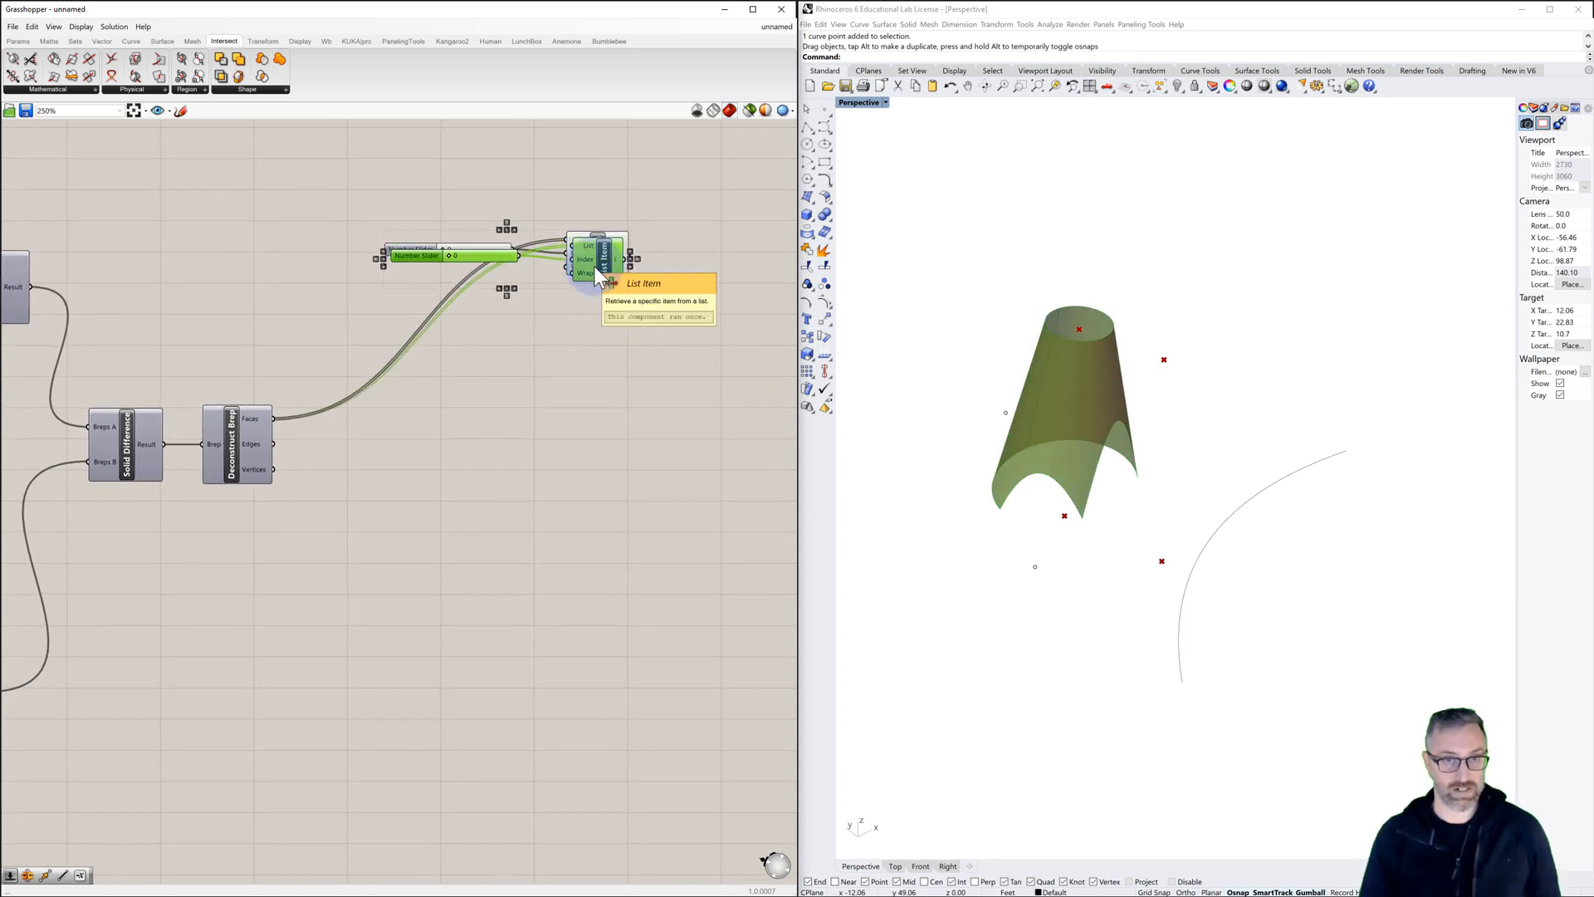
{"action": "left_click_drag", "start_coordinate": [595, 267], "coordinate": [588, 475]}
{"action": "key", "text": "ctrl+v"}
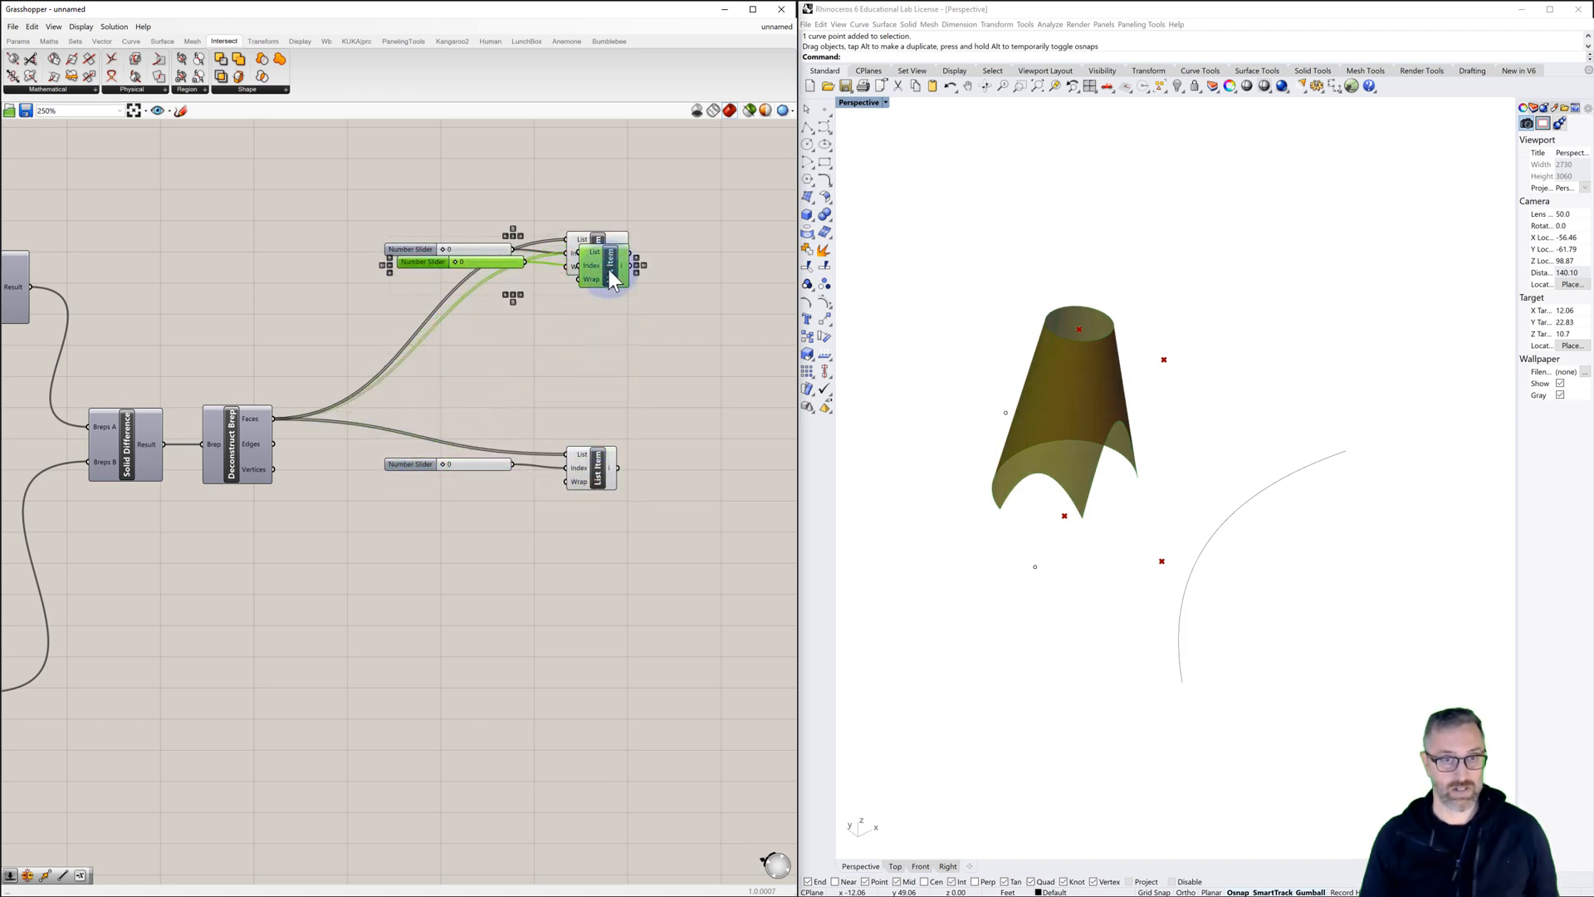
{"action": "left_click_drag", "start_coordinate": [609, 265], "coordinate": [600, 609]}
{"action": "left_click_drag", "start_coordinate": [591, 657], "coordinate": [595, 694]}
{"action": "left_click", "coordinate": [571, 576]}
Step: Set the middle List Item's index slider to 4 and the lowest one's to 5 to pick the other two cone faces
{"action": "scroll", "coordinate": [455, 478], "scroll_direction": "up", "scroll_amount": 1}
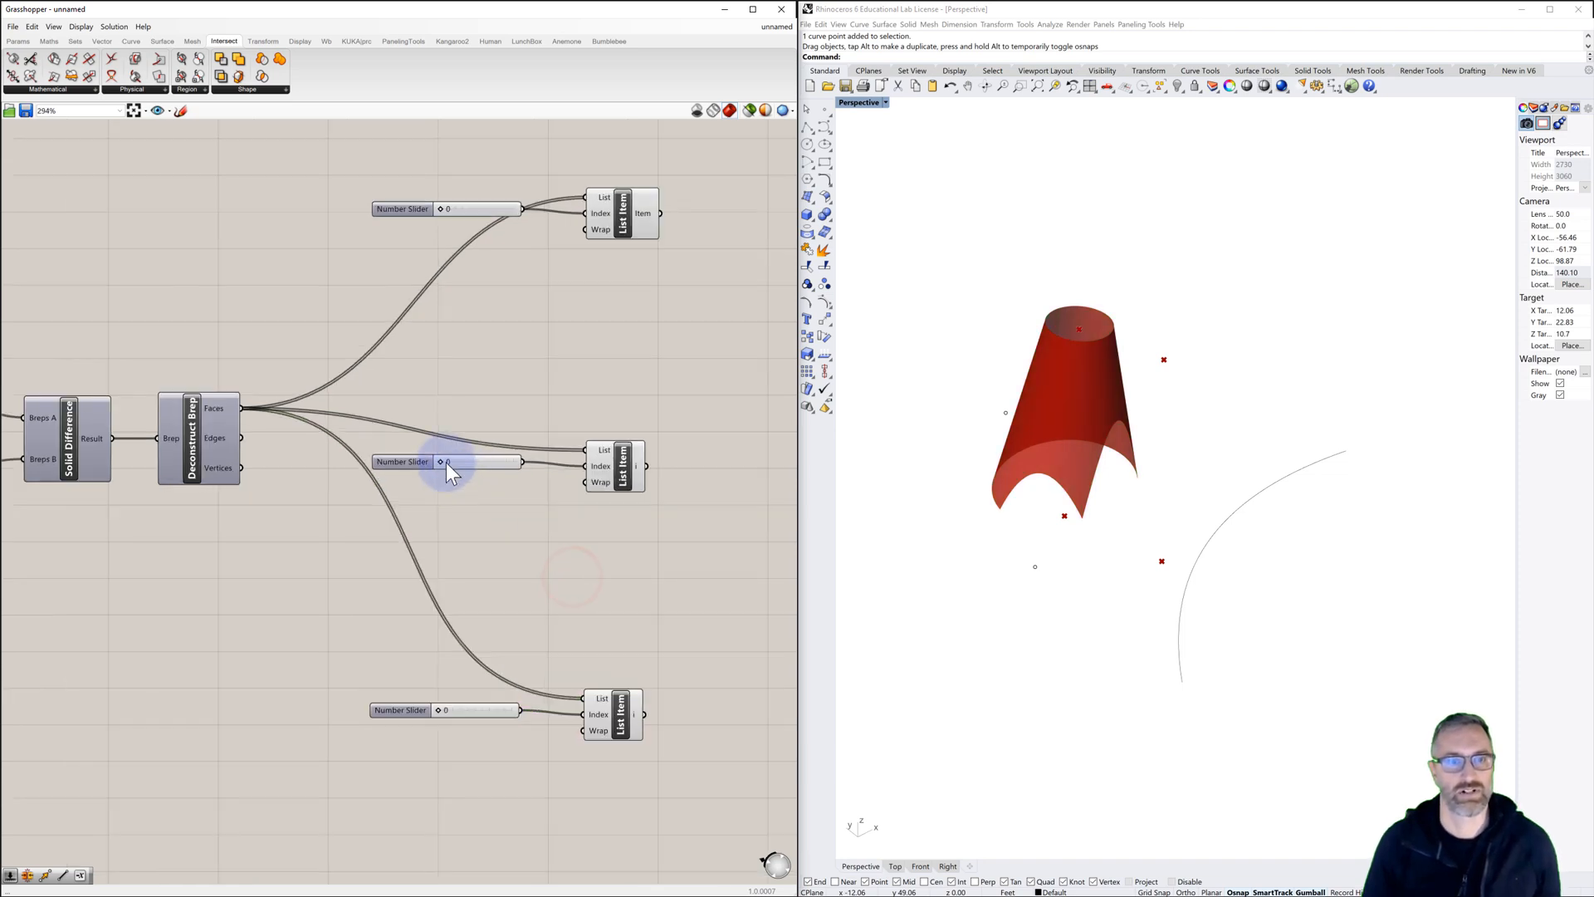
{"action": "left_click_drag", "start_coordinate": [440, 461], "coordinate": [469, 462]}
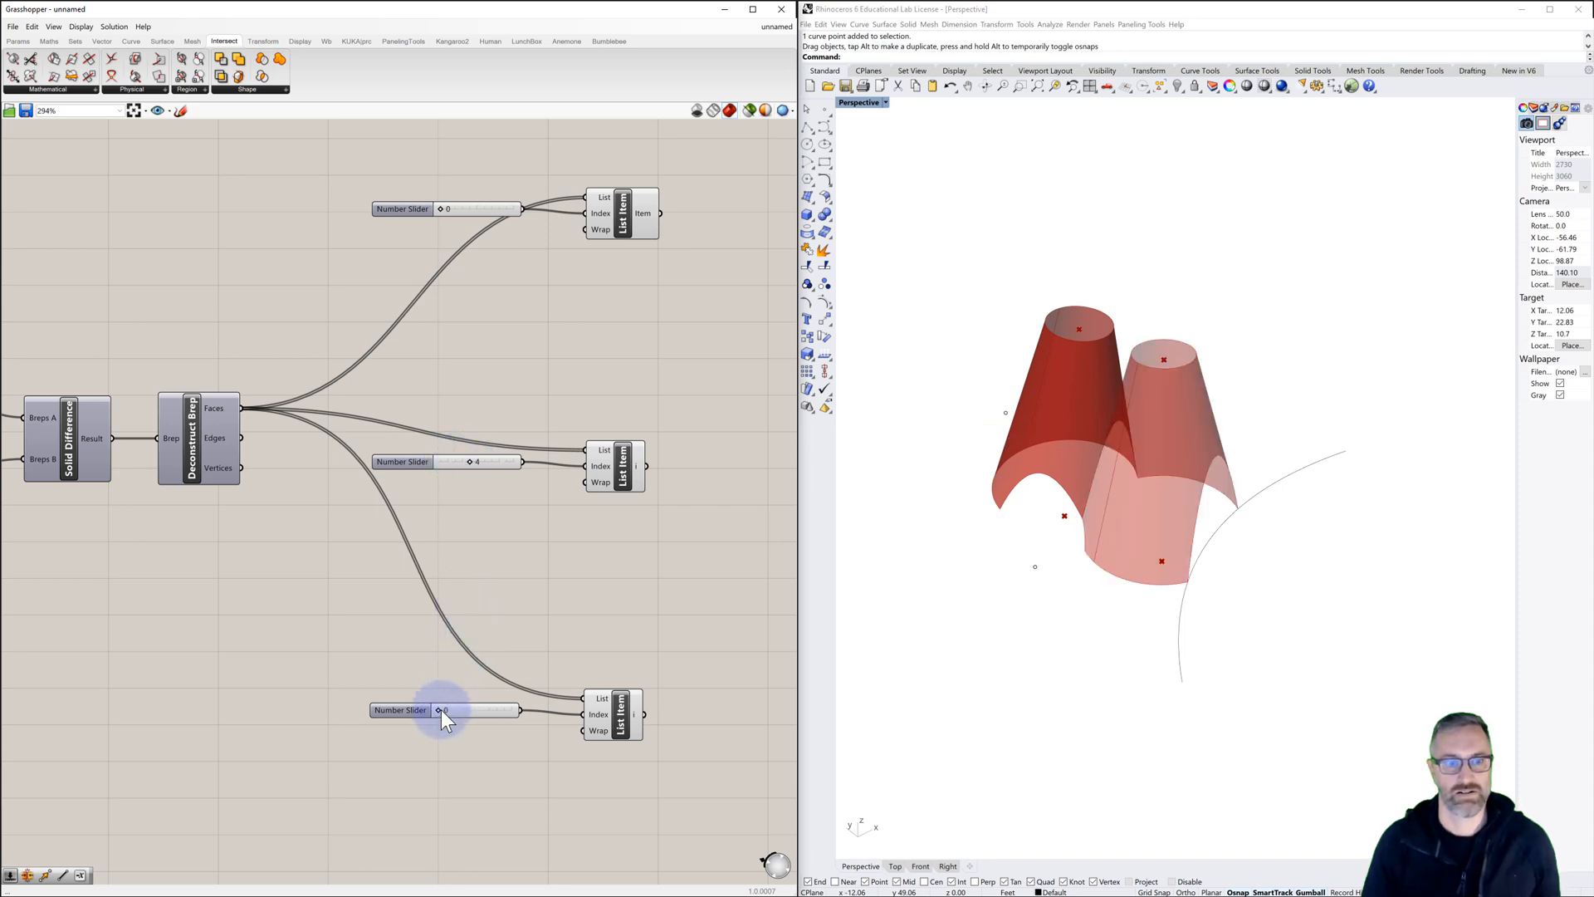
{"action": "left_click_drag", "start_coordinate": [438, 711], "coordinate": [473, 710]}
{"action": "right_click_drag", "start_coordinate": [542, 587], "coordinate": [467, 561]}
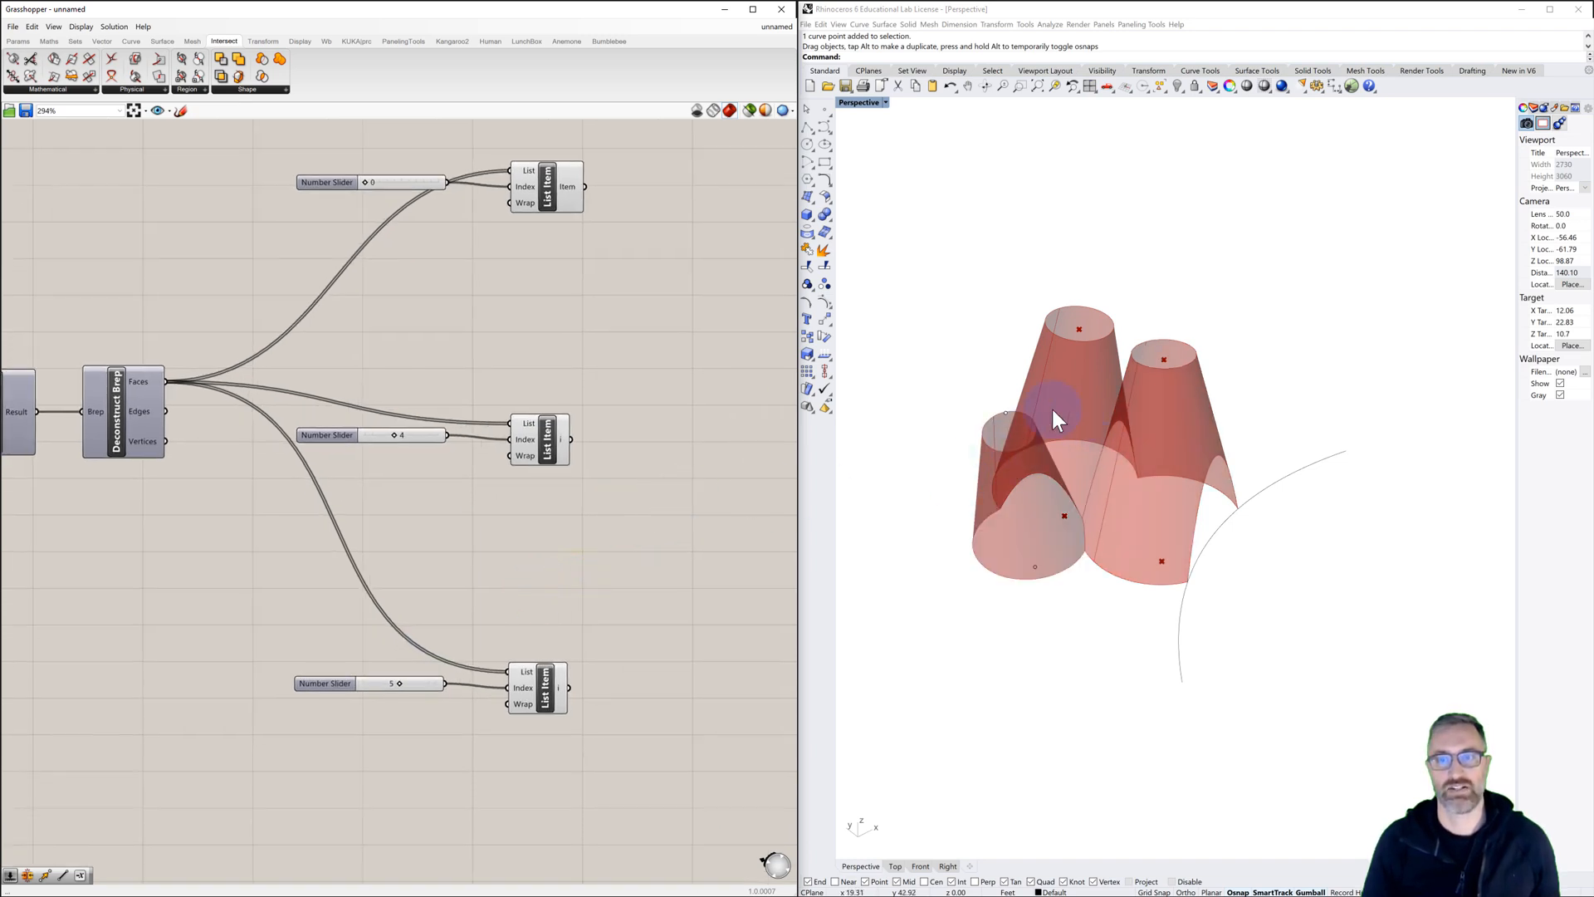
{"action": "mouse_move", "coordinate": [1051, 500]}
{"action": "right_mouse_down"}
{"action": "mouse_move", "coordinate": [989, 466]}
{"action": "mouse_move", "coordinate": [1048, 500]}
{"action": "right_mouse_up"}
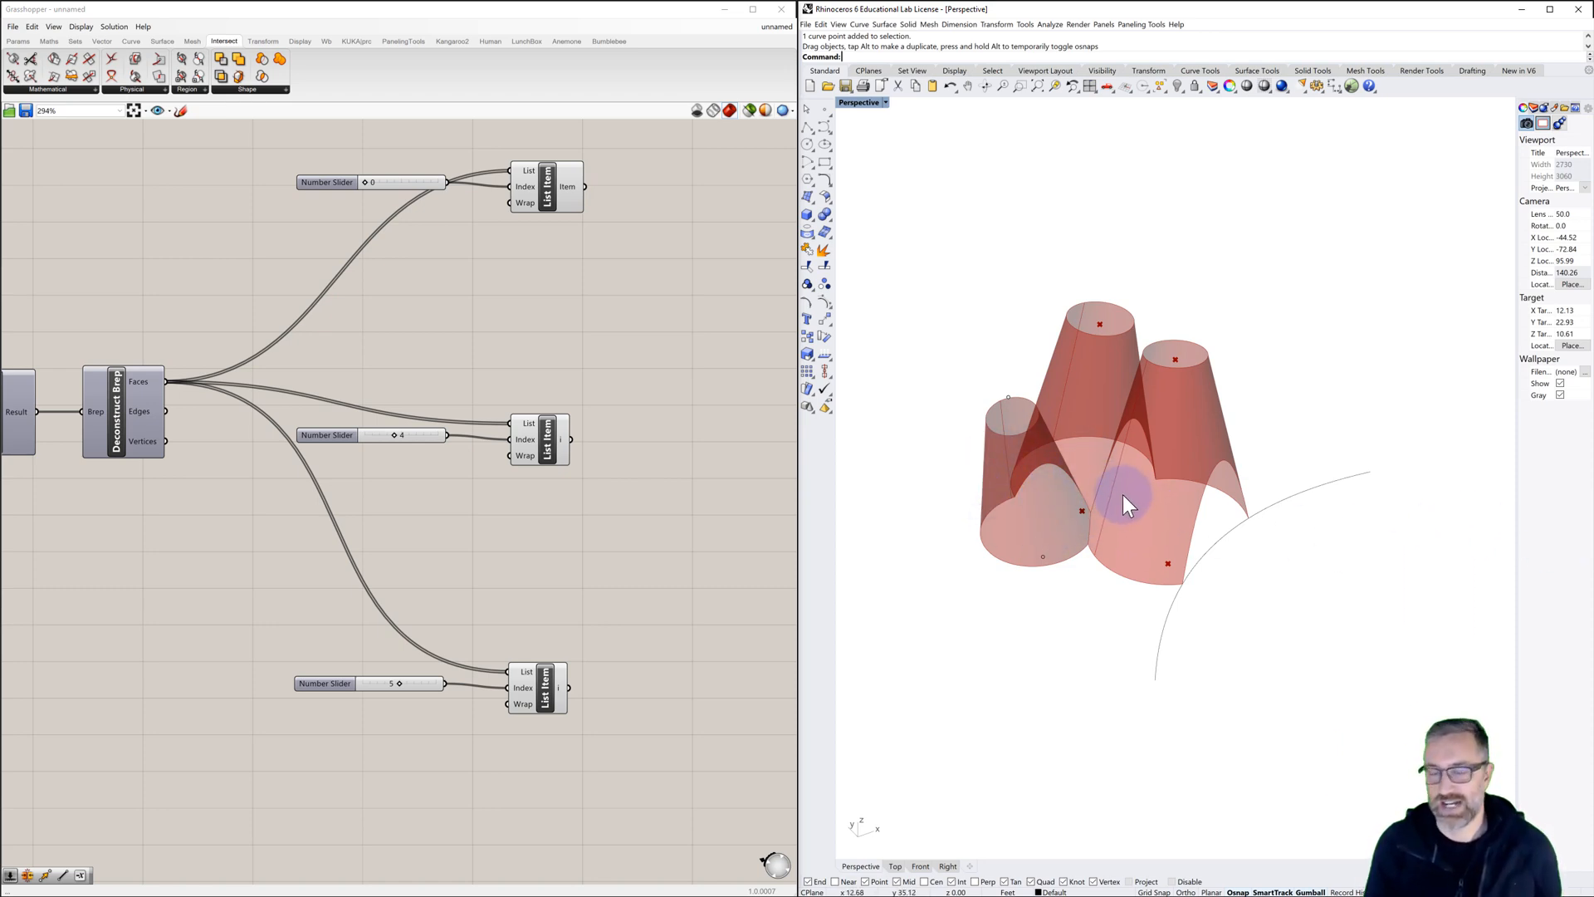
Step: Add an Unroll Brep component to the canvas beside the middle List Item
{"action": "right_click_drag", "start_coordinate": [709, 560], "coordinate": [587, 561]}
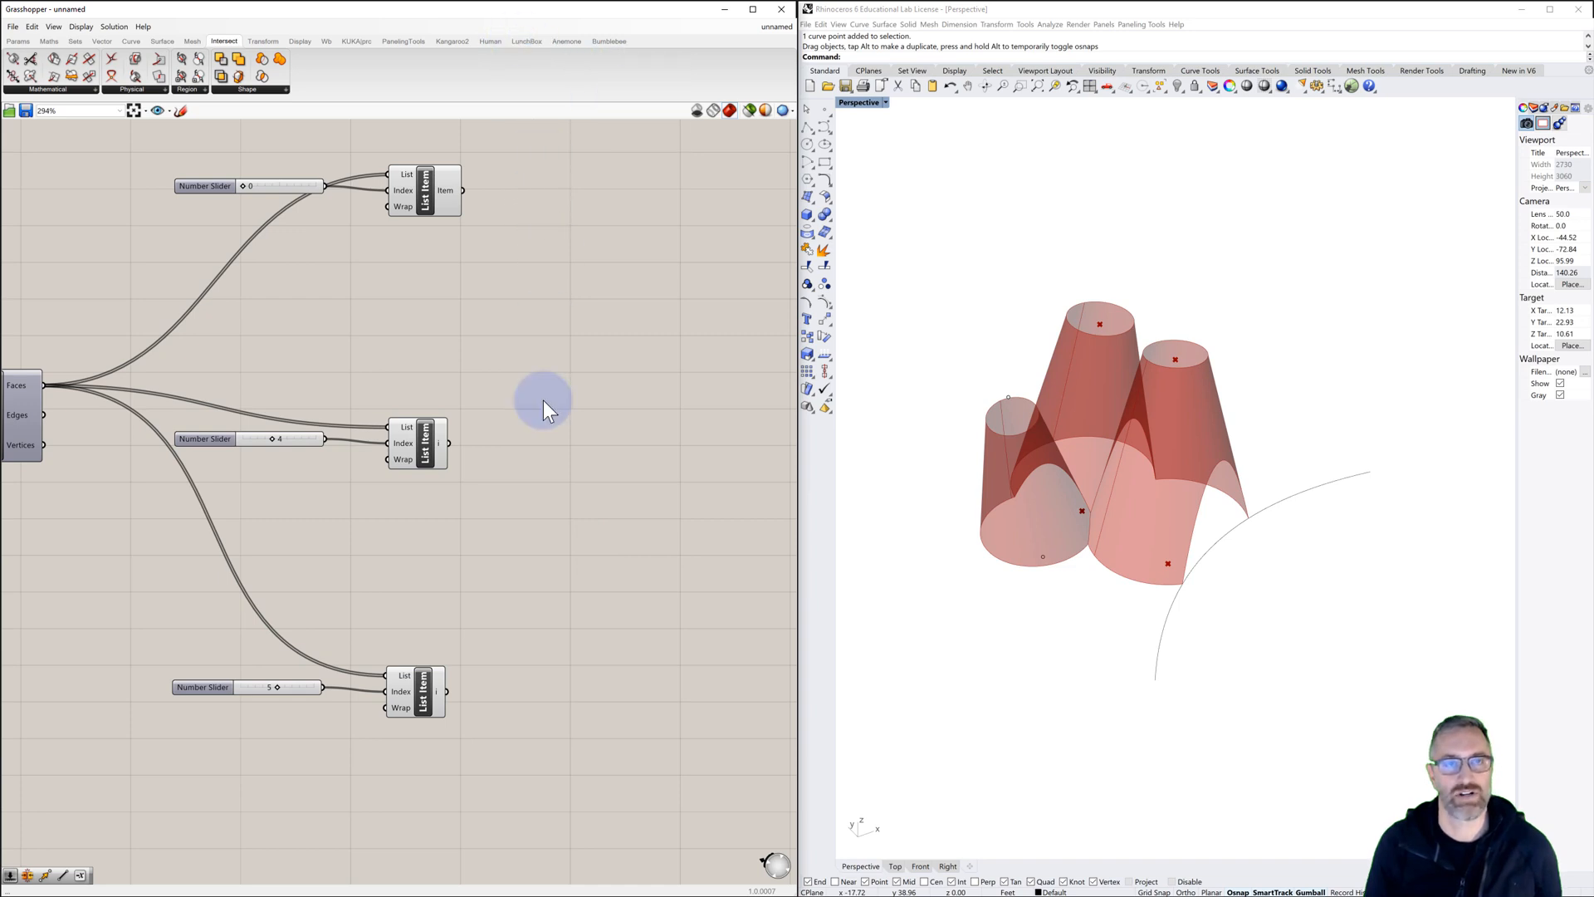
{"action": "double_click", "coordinate": [597, 473]}
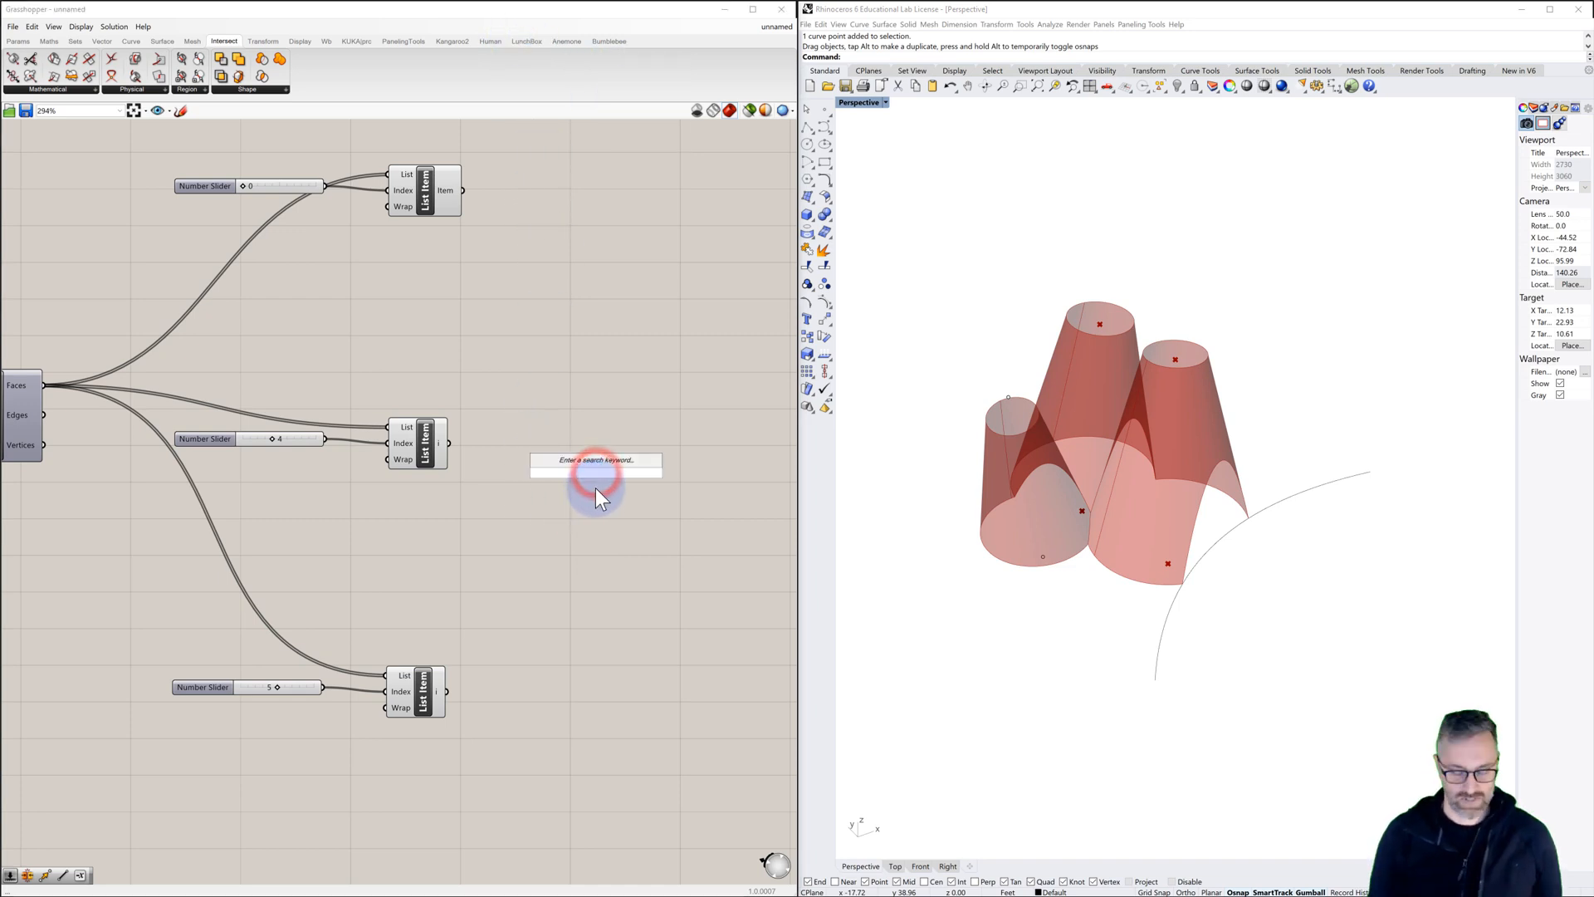
{"action": "type", "text": "u"}
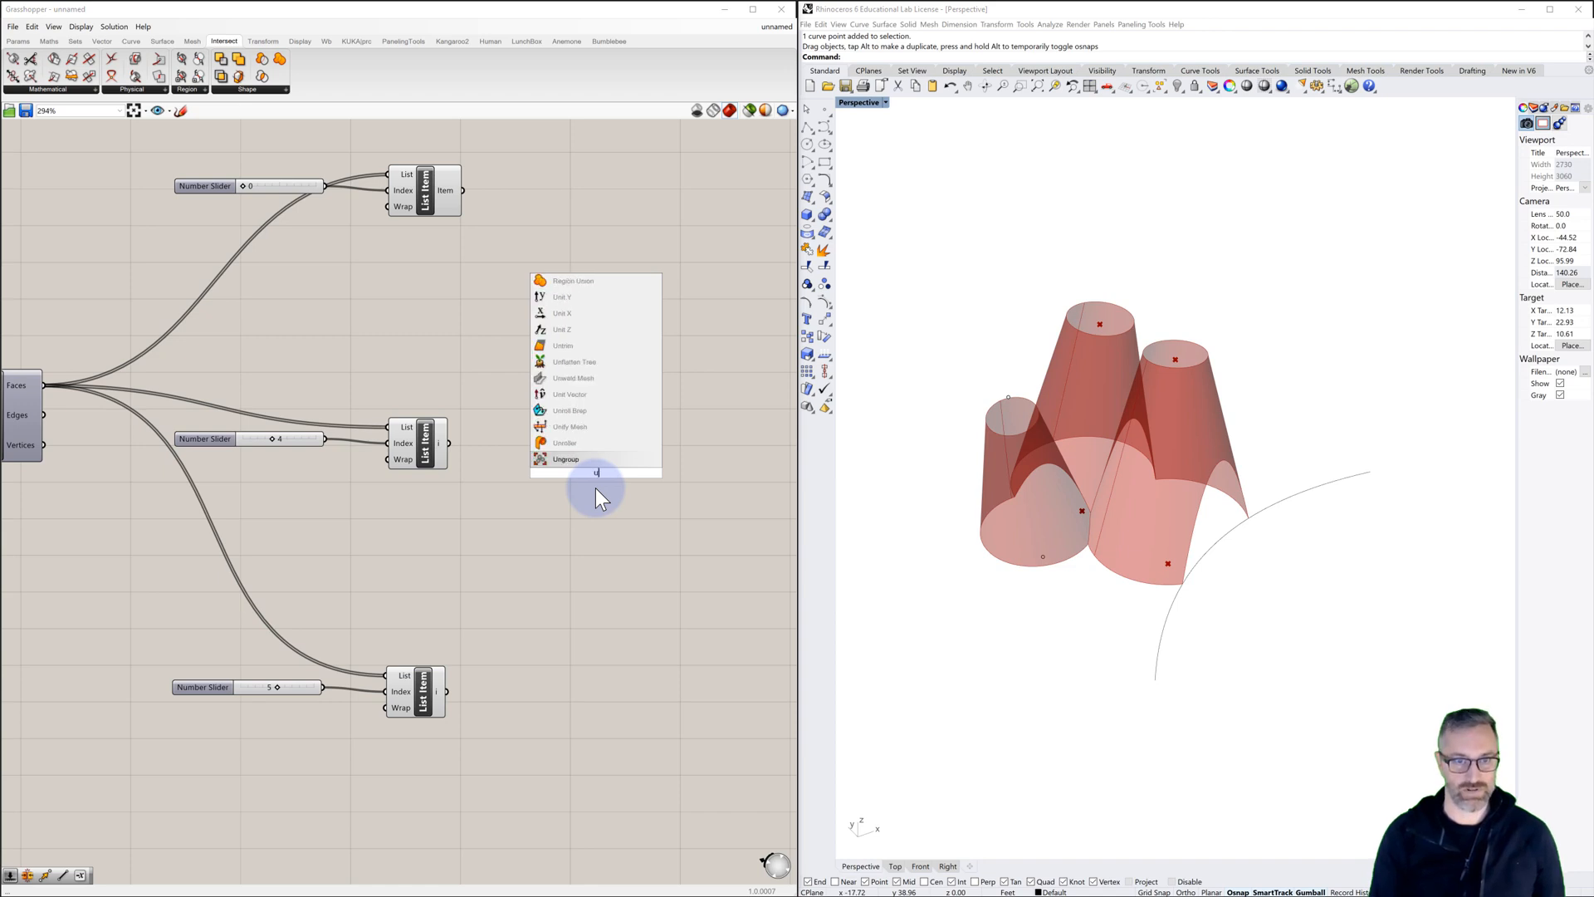
{"action": "type", "text": "nr"}
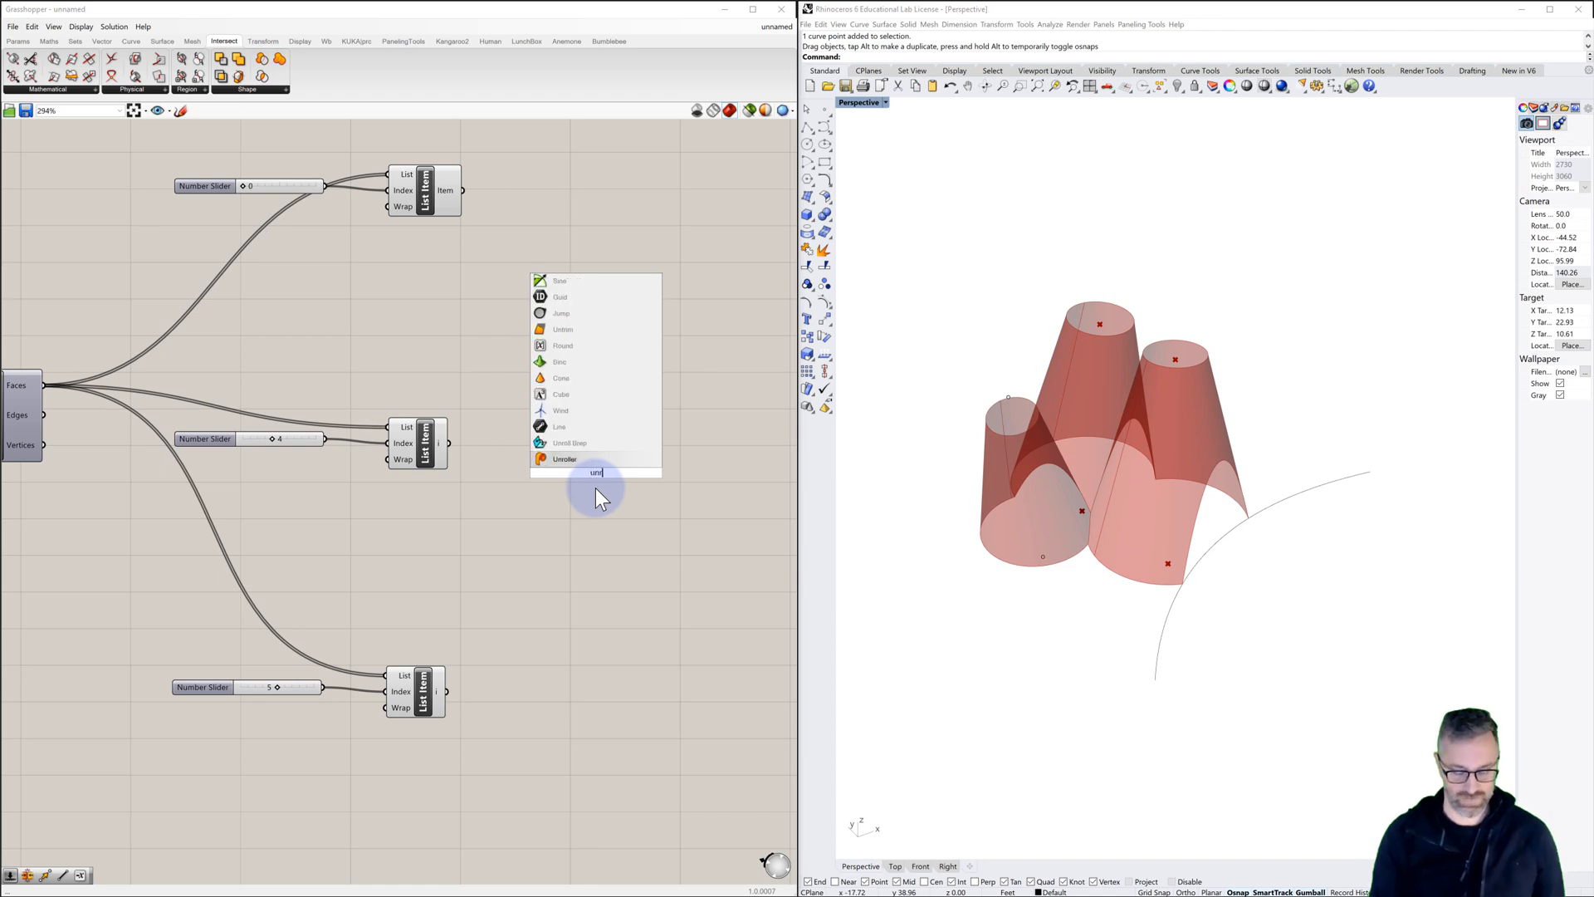
{"action": "left_click", "coordinate": [571, 444]}
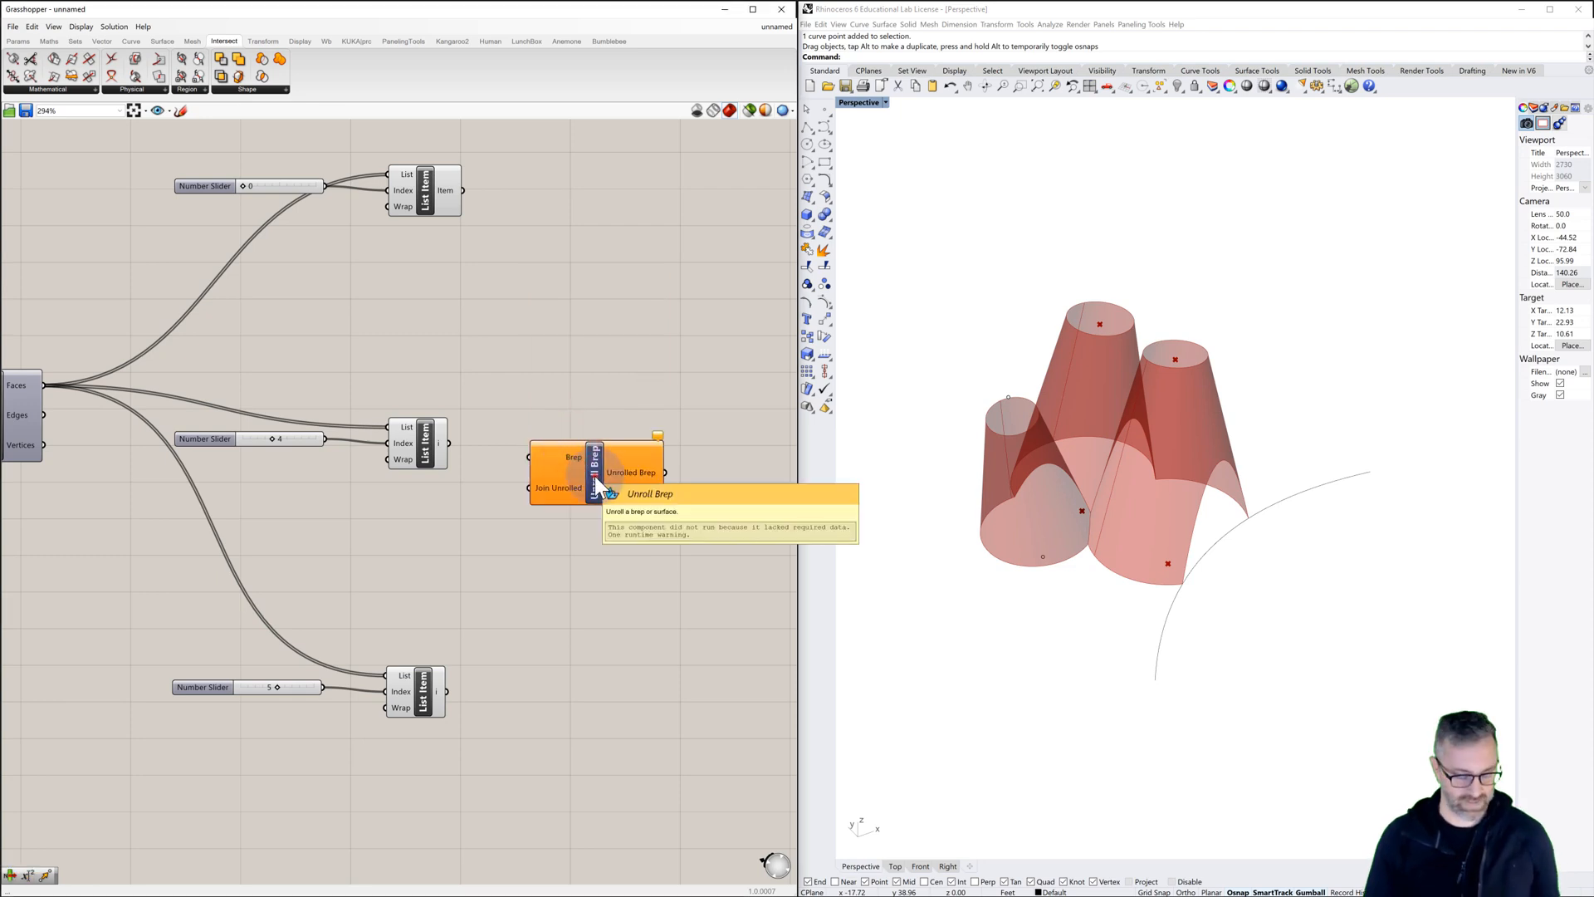
Step: Look up where Unroll Brep sits in LunchBox's Util group and move the component up level with the middle List Item
{"action": "left_click", "coordinate": [594, 476]}
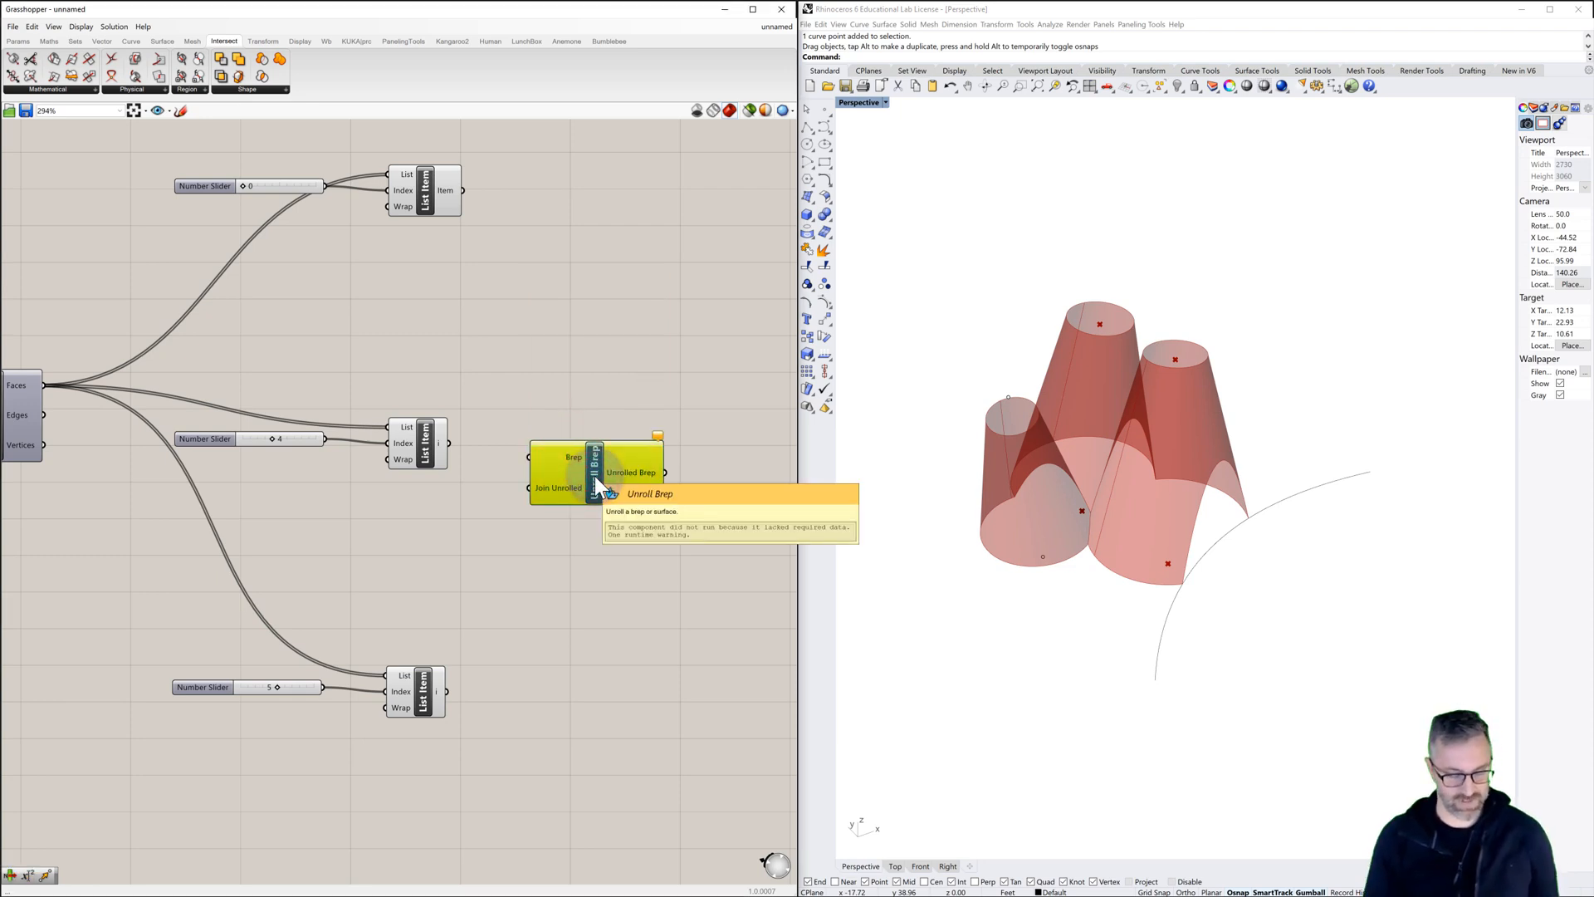
{"action": "left_click", "coordinate": [594, 475], "text": "ctrl+alt"}
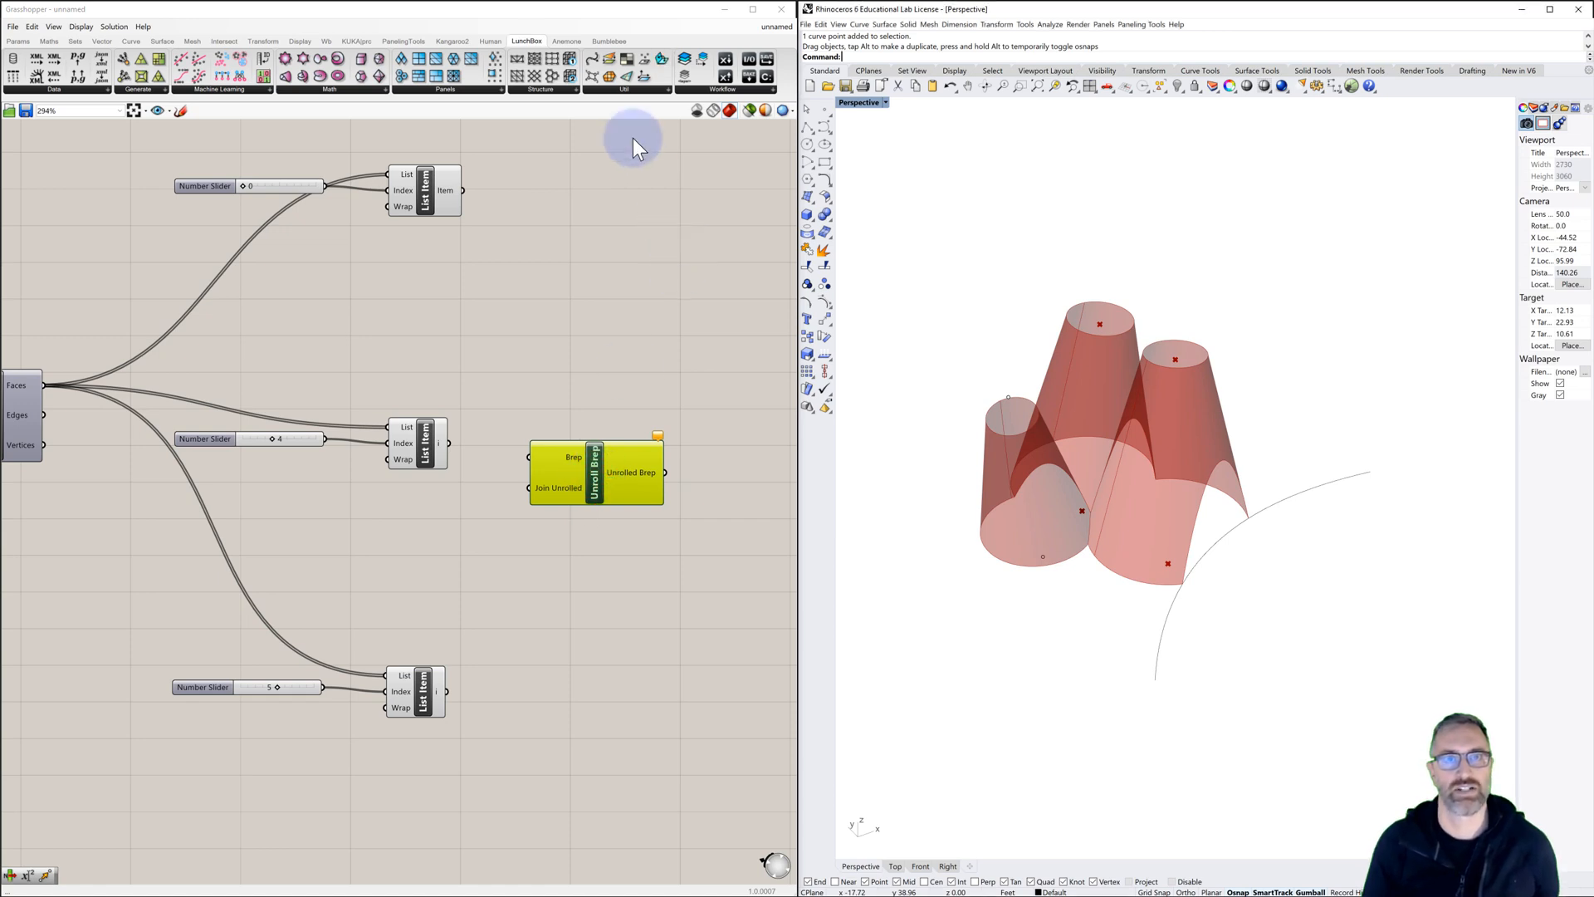
{"action": "left_click", "coordinate": [624, 88]}
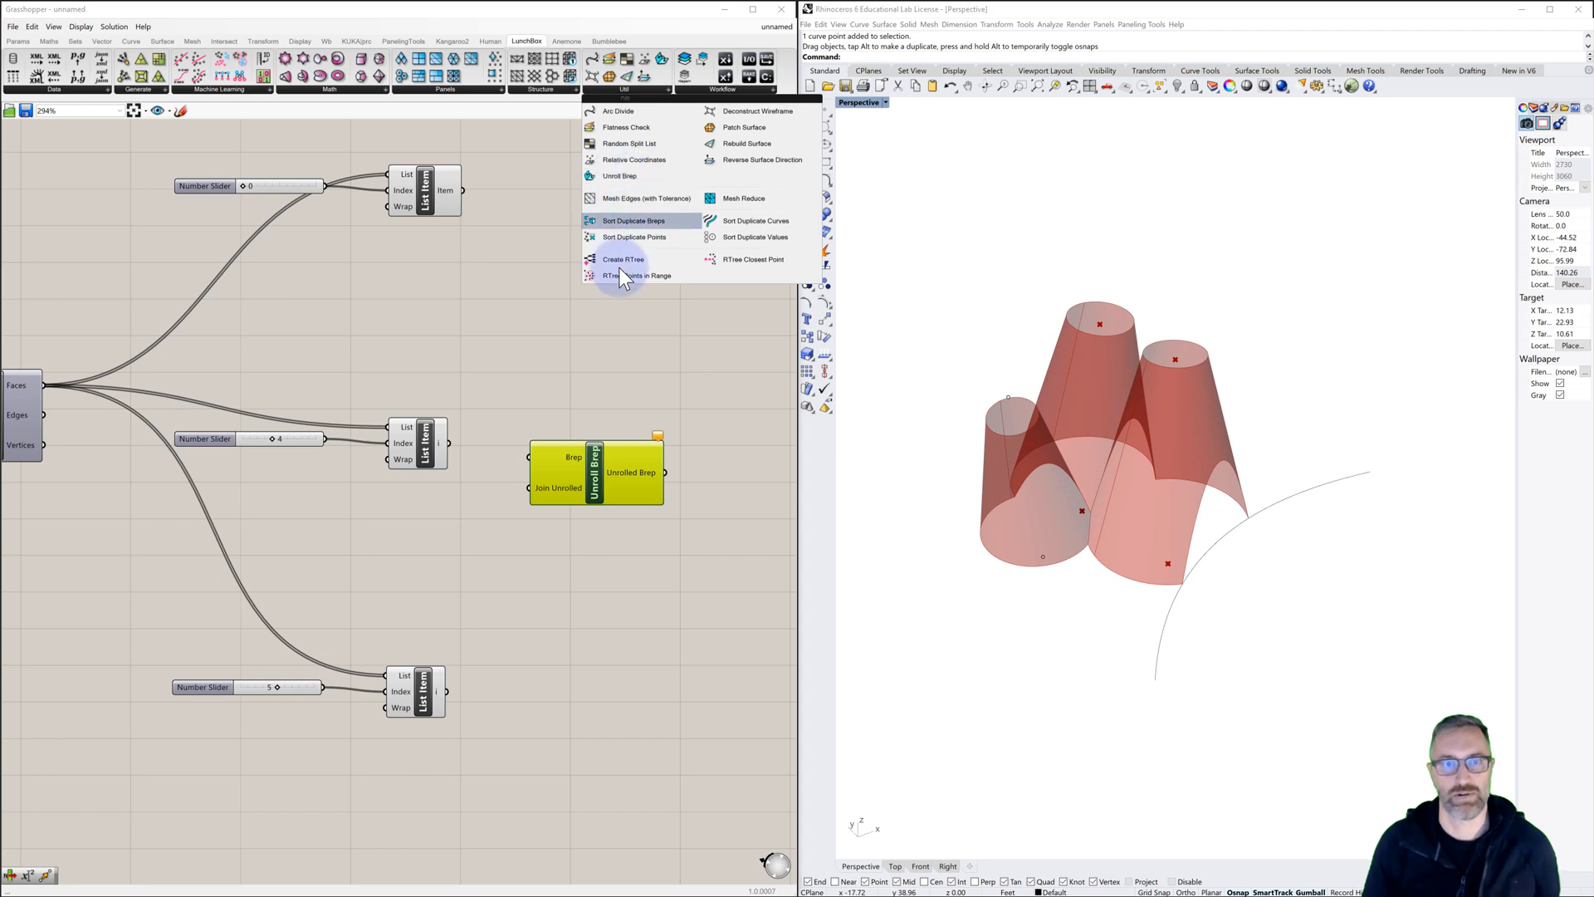
{"action": "left_click", "coordinate": [619, 347]}
{"action": "left_click_drag", "start_coordinate": [591, 470], "coordinate": [591, 445]}
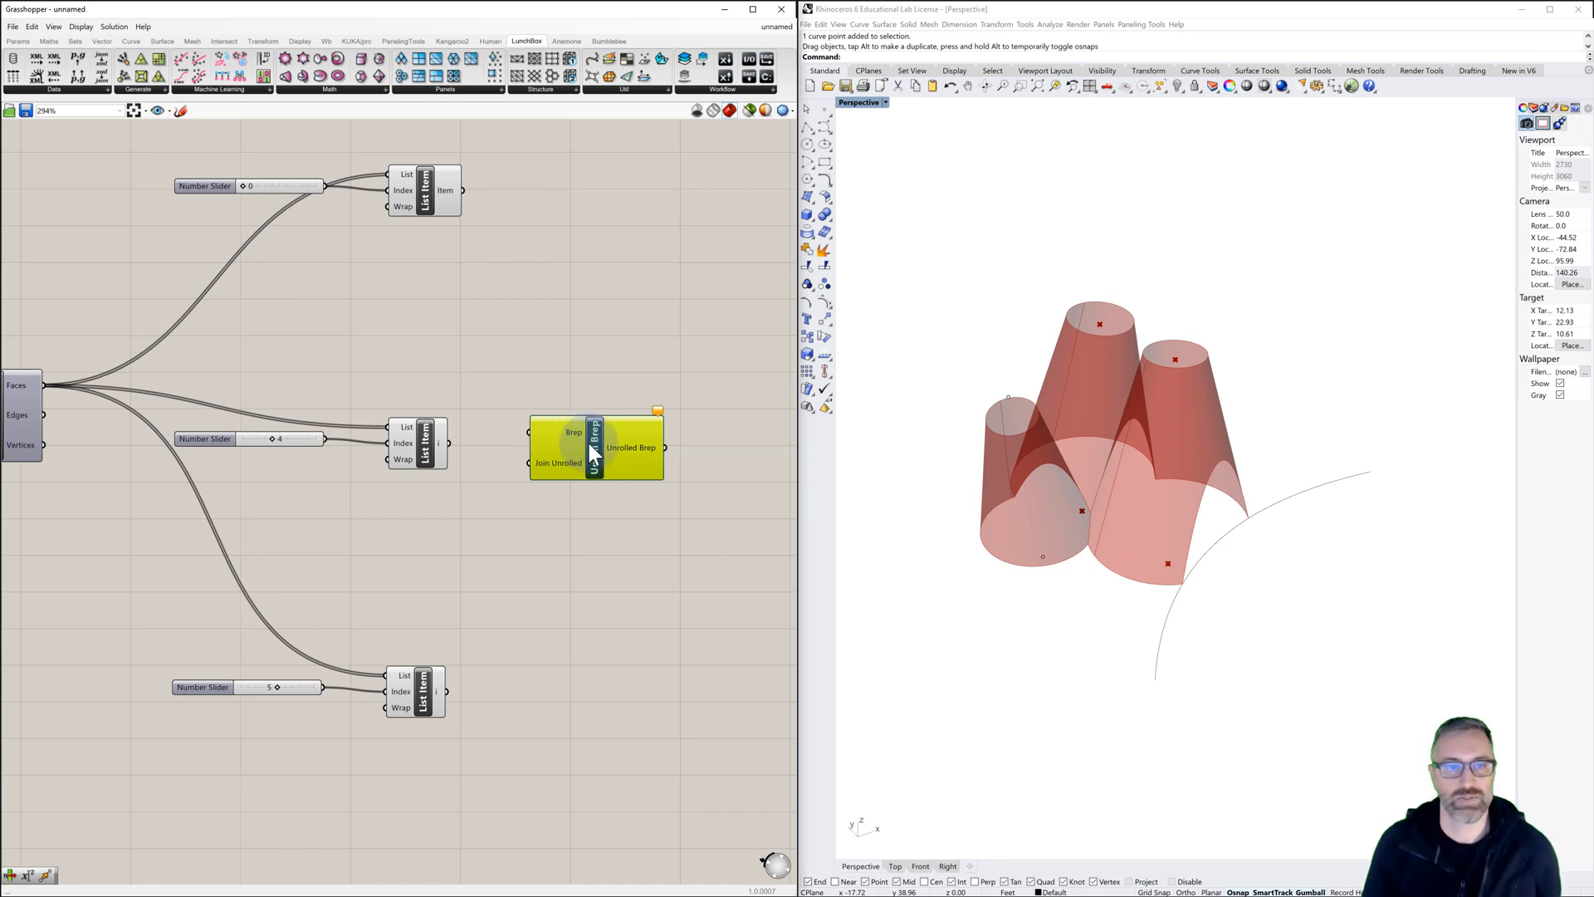
Step: Wire the outputs of all three List Items together into the Brep input of the single Unroll Brep
{"action": "left_click_drag", "start_coordinate": [596, 450], "coordinate": [598, 445]}
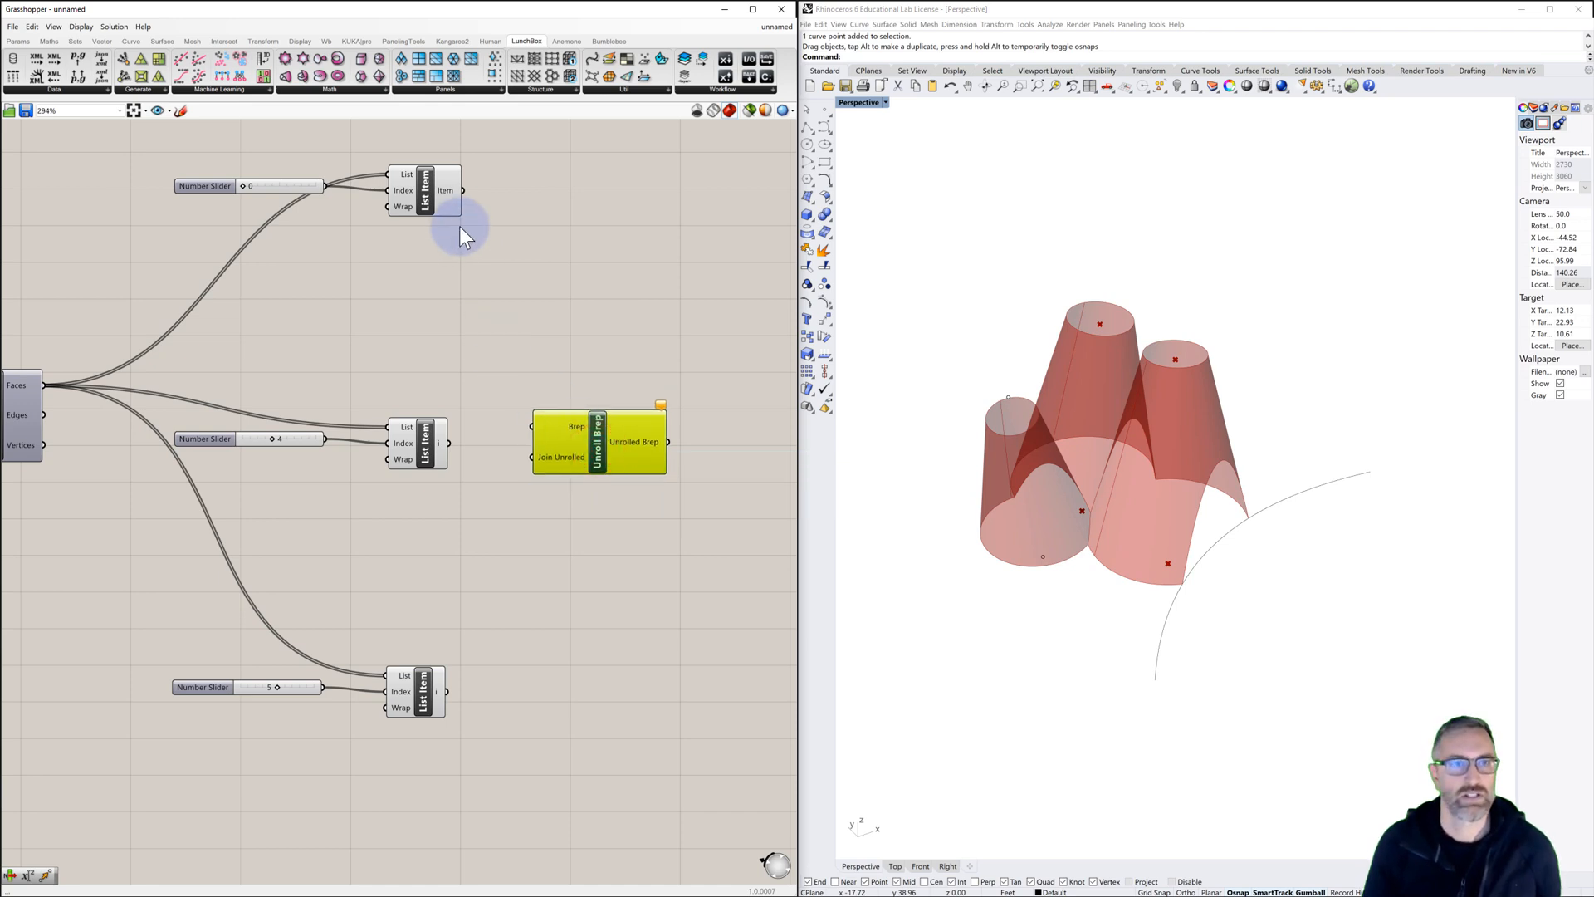
{"action": "left_click_drag", "start_coordinate": [463, 190], "coordinate": [532, 426]}
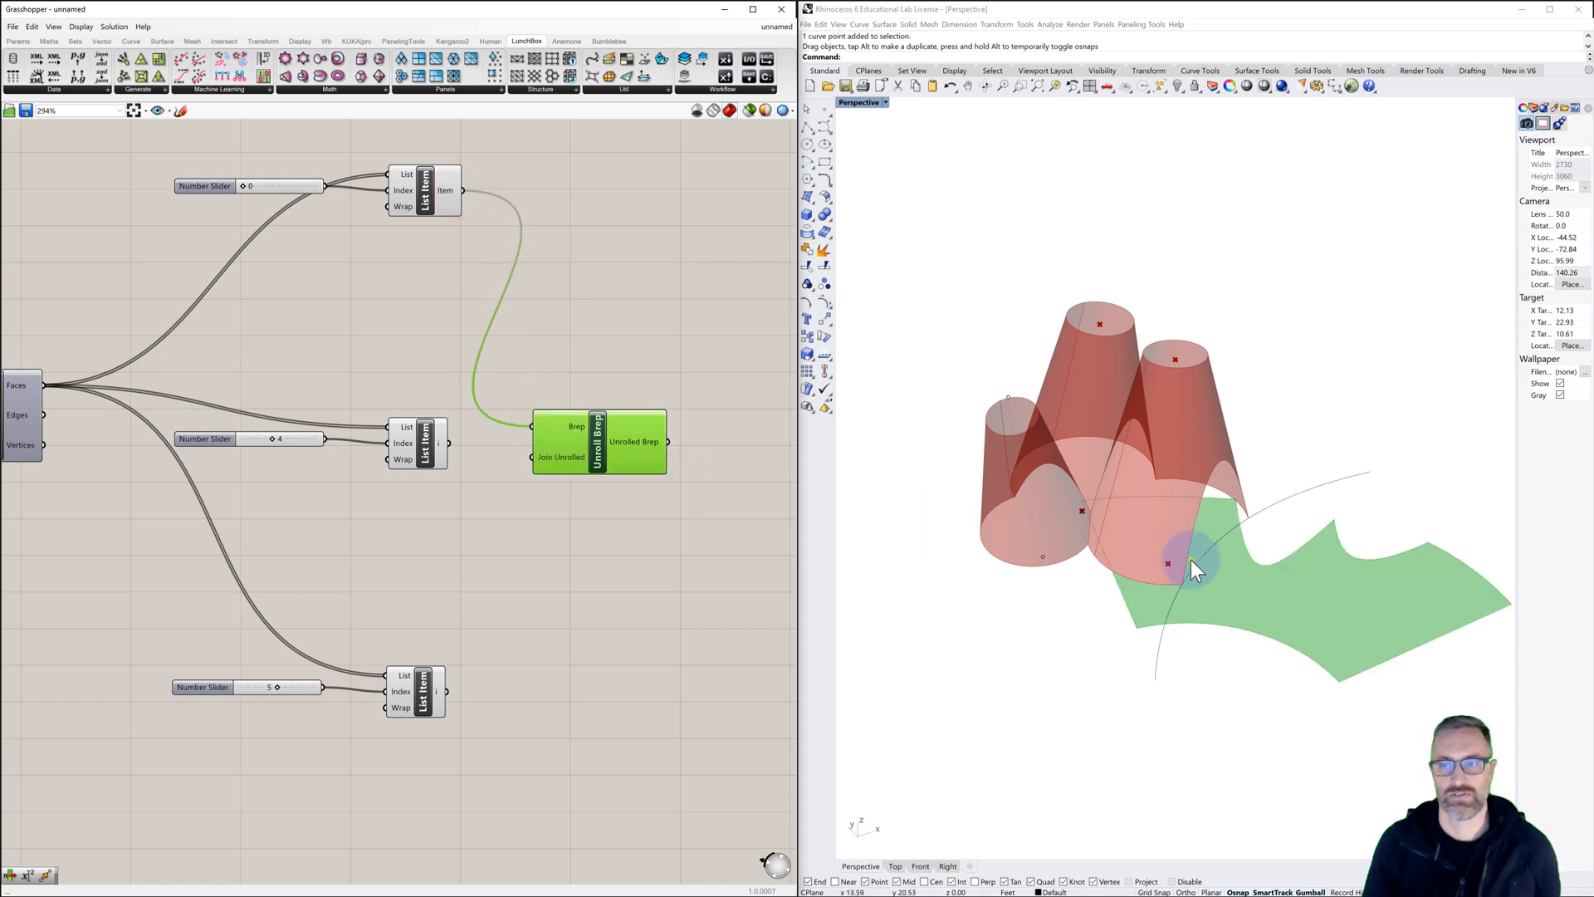
{"action": "right_click_drag", "start_coordinate": [1191, 559], "coordinate": [1079, 480]}
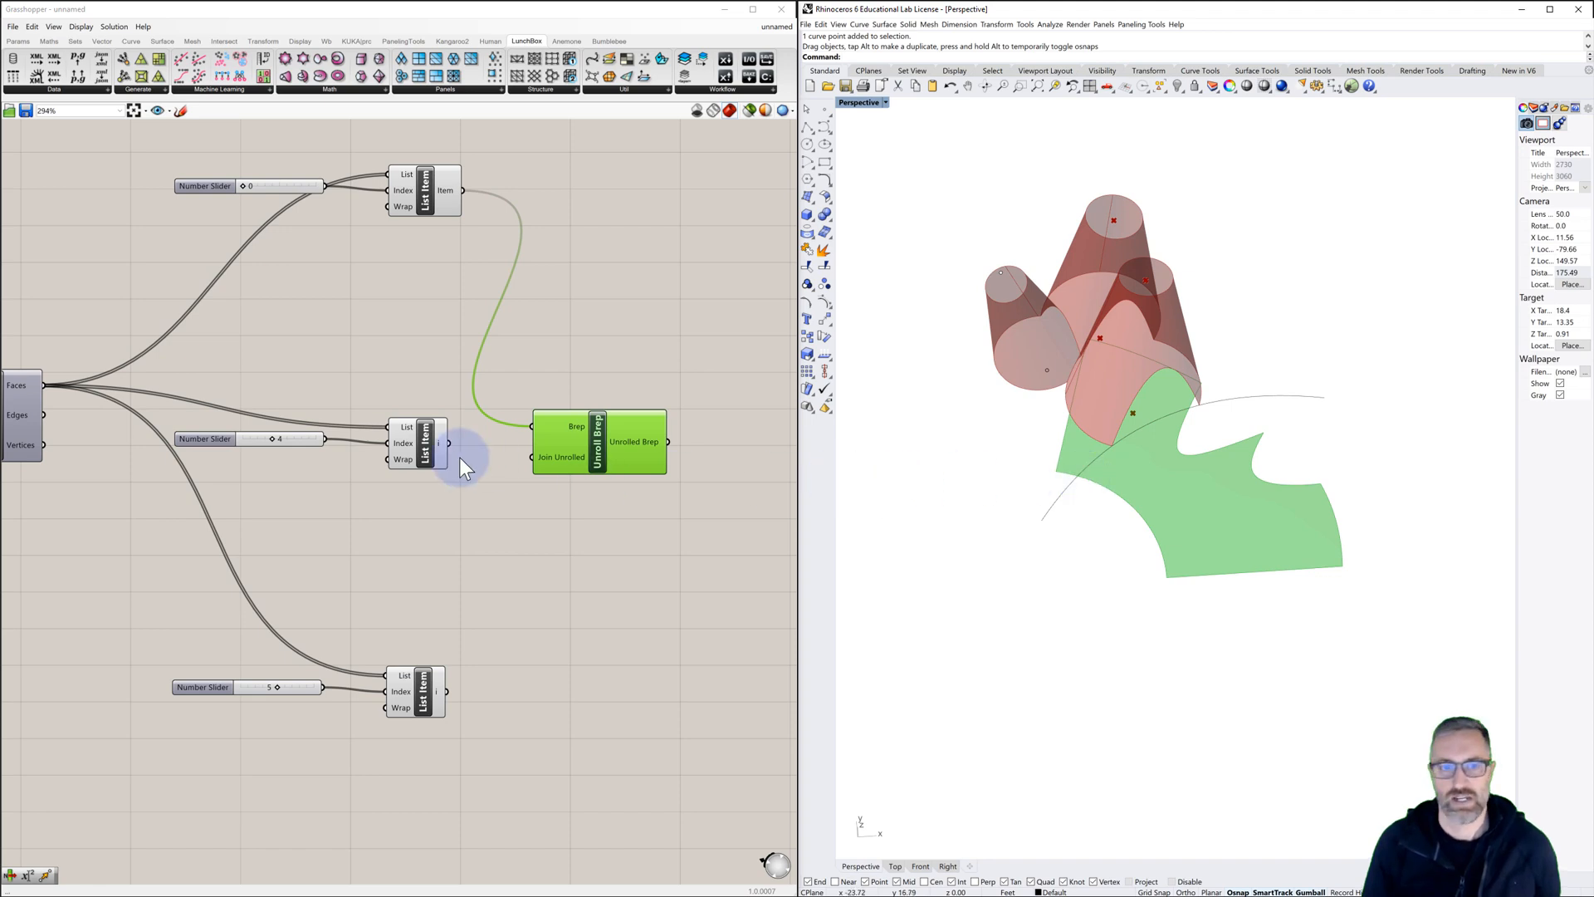
{"action": "left_click_drag", "start_coordinate": [449, 442], "coordinate": [532, 427], "text": "shift"}
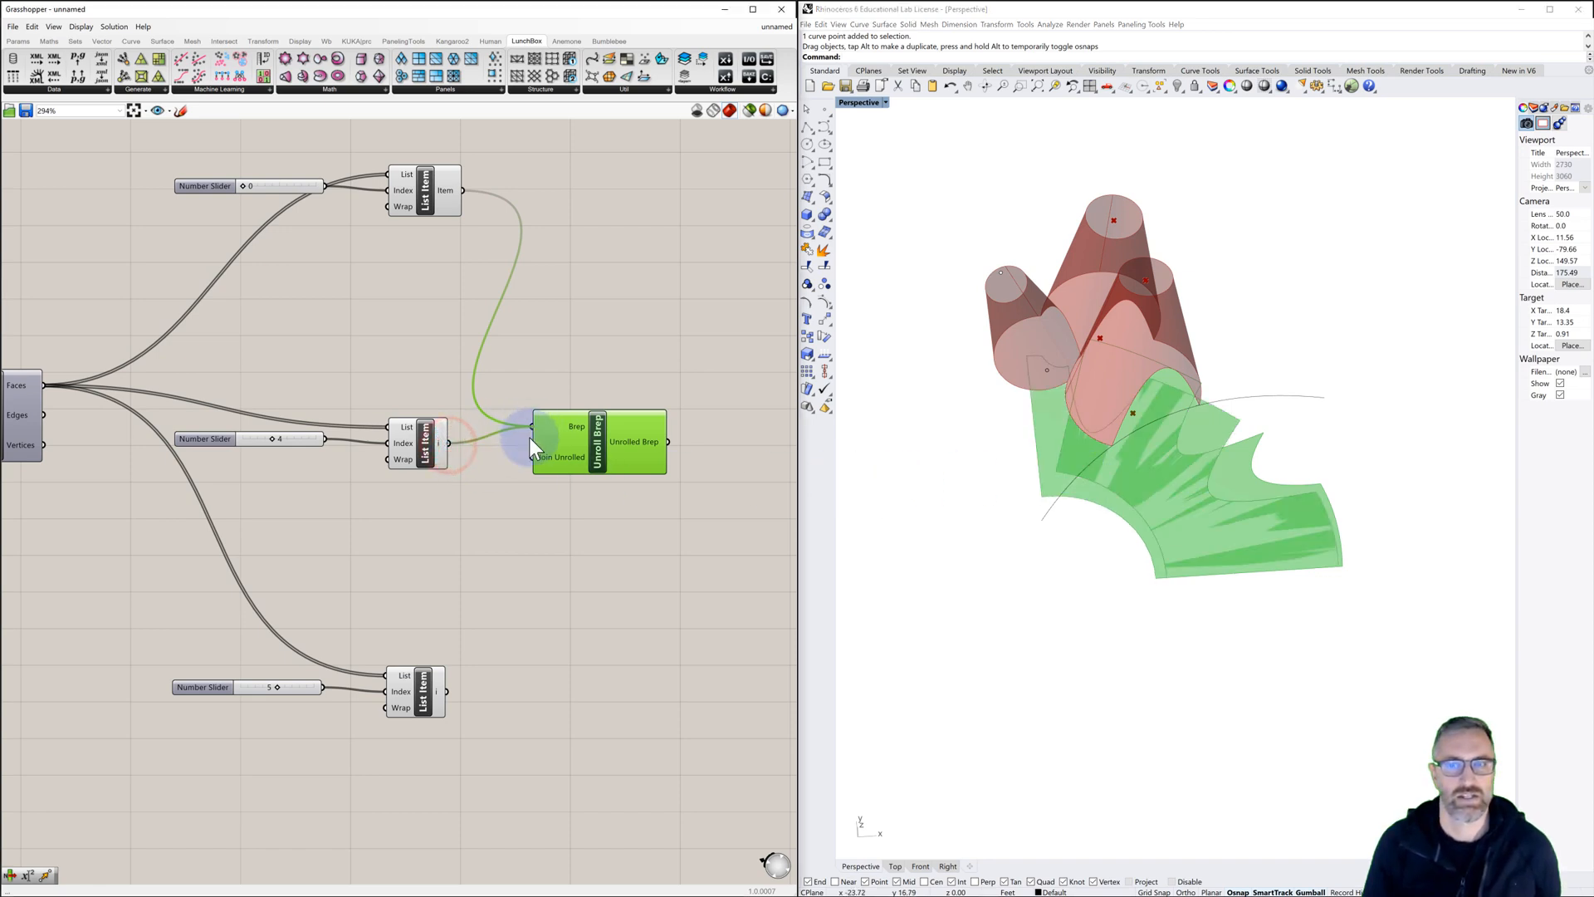
{"action": "left_click_drag", "start_coordinate": [447, 690], "coordinate": [533, 423], "text": "shift"}
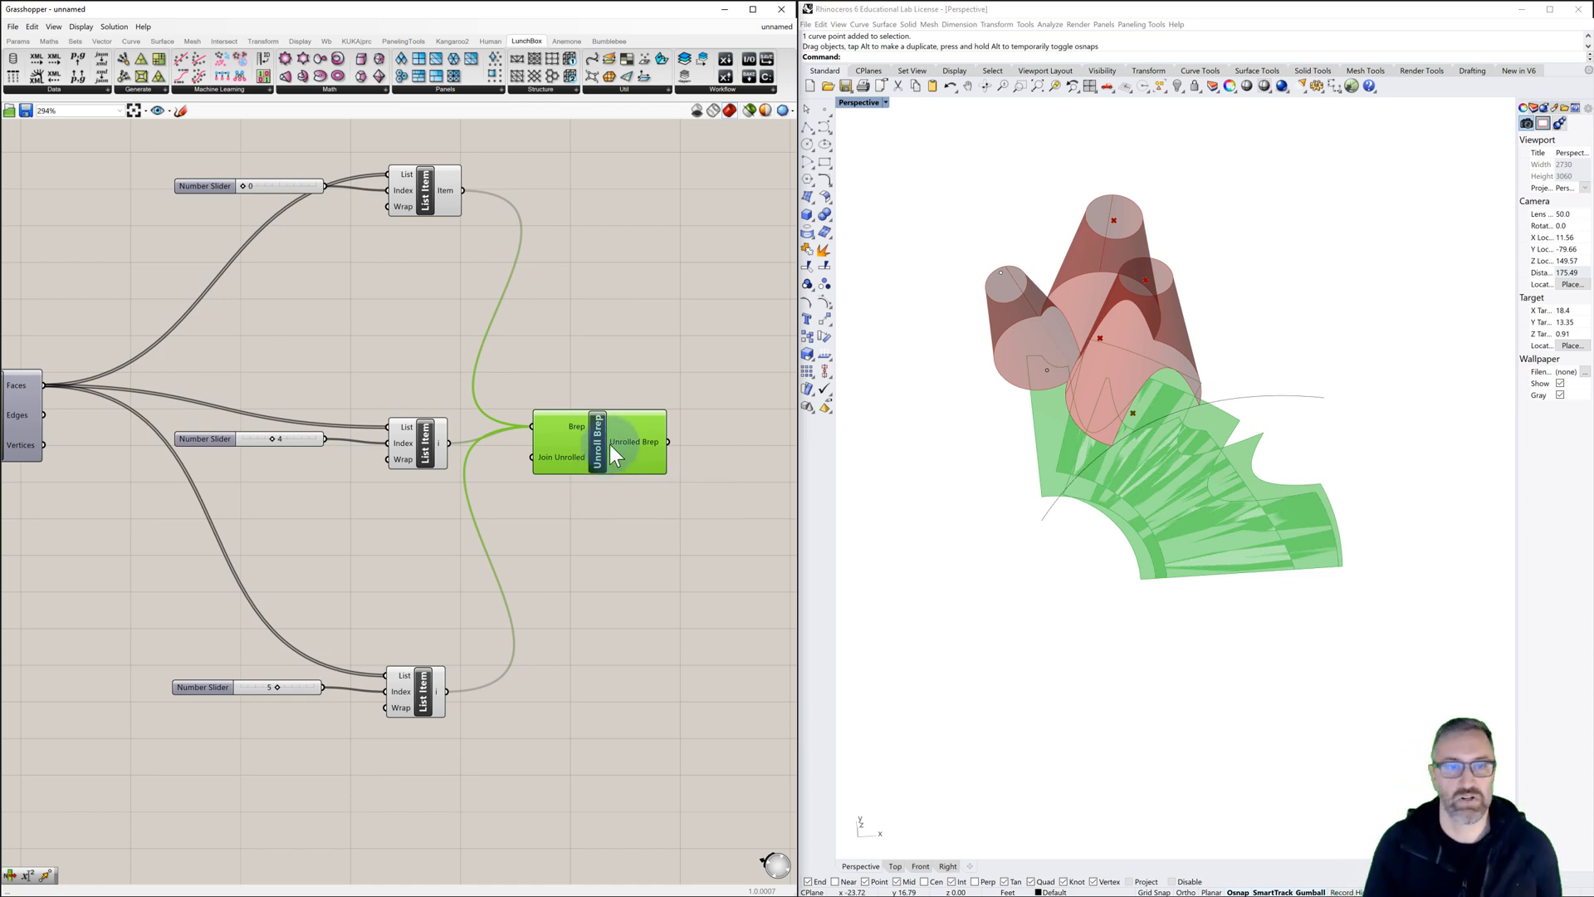
Step: Duplicate Unroll Brep twice and arrange the three components so that one sits beside each List Item
{"action": "right_click_drag", "start_coordinate": [602, 448], "coordinate": [531, 444]}
{"action": "left_click_drag", "start_coordinate": [528, 446], "coordinate": [601, 650]}
{"action": "key", "text": "ctrl+c"}
{"action": "key", "text": "ctrl+v"}
{"action": "key", "text": "ctrl+v"}
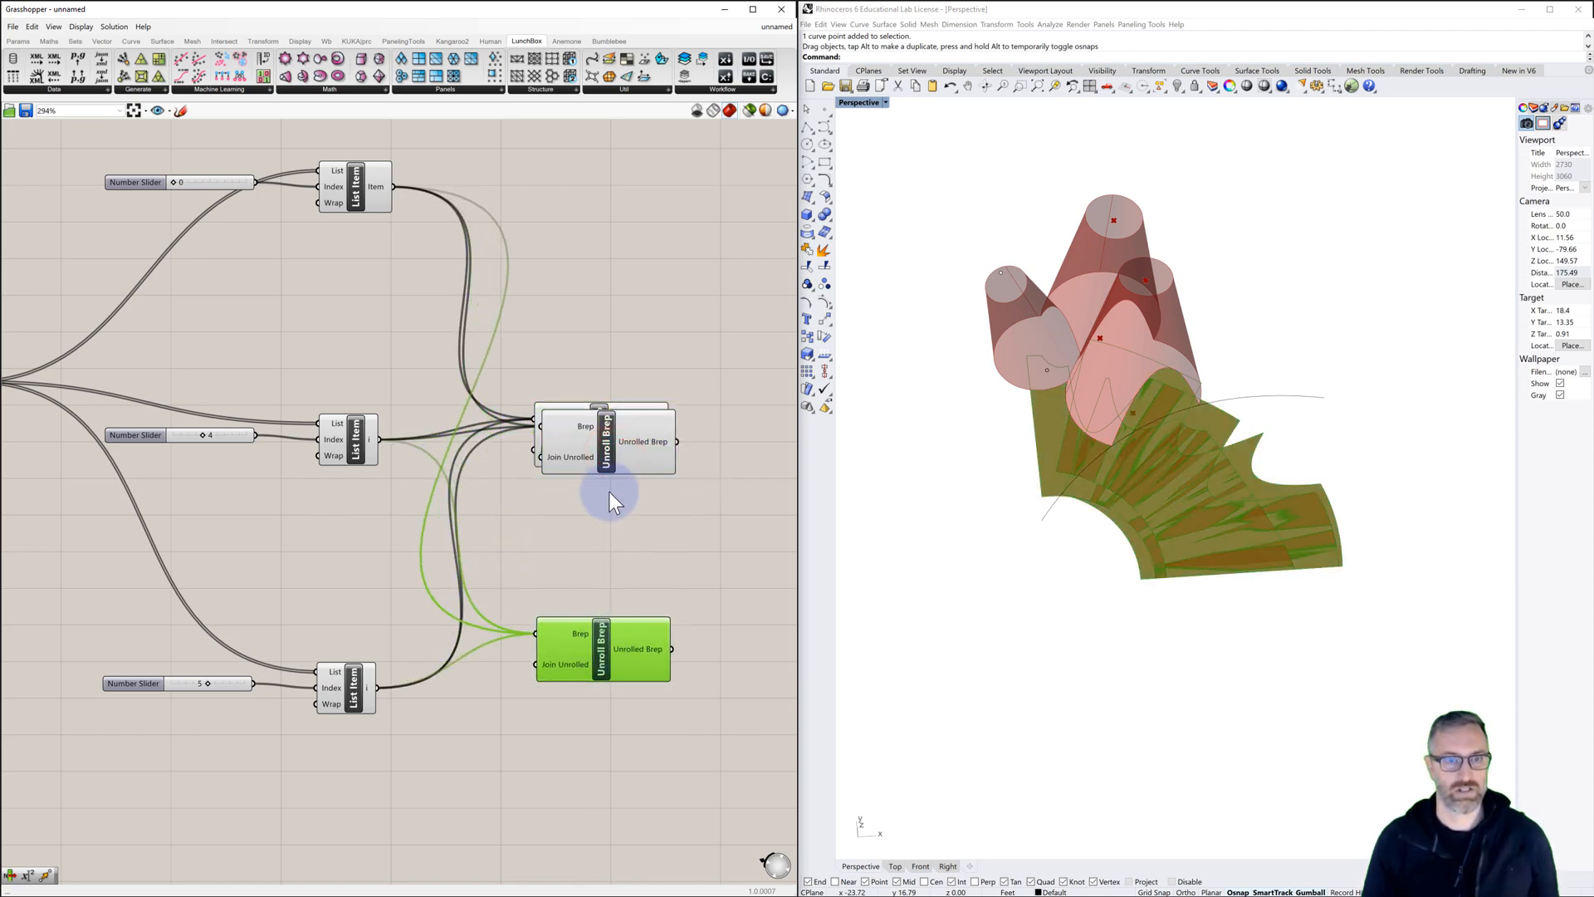
{"action": "left_click_drag", "start_coordinate": [609, 450], "coordinate": [610, 217]}
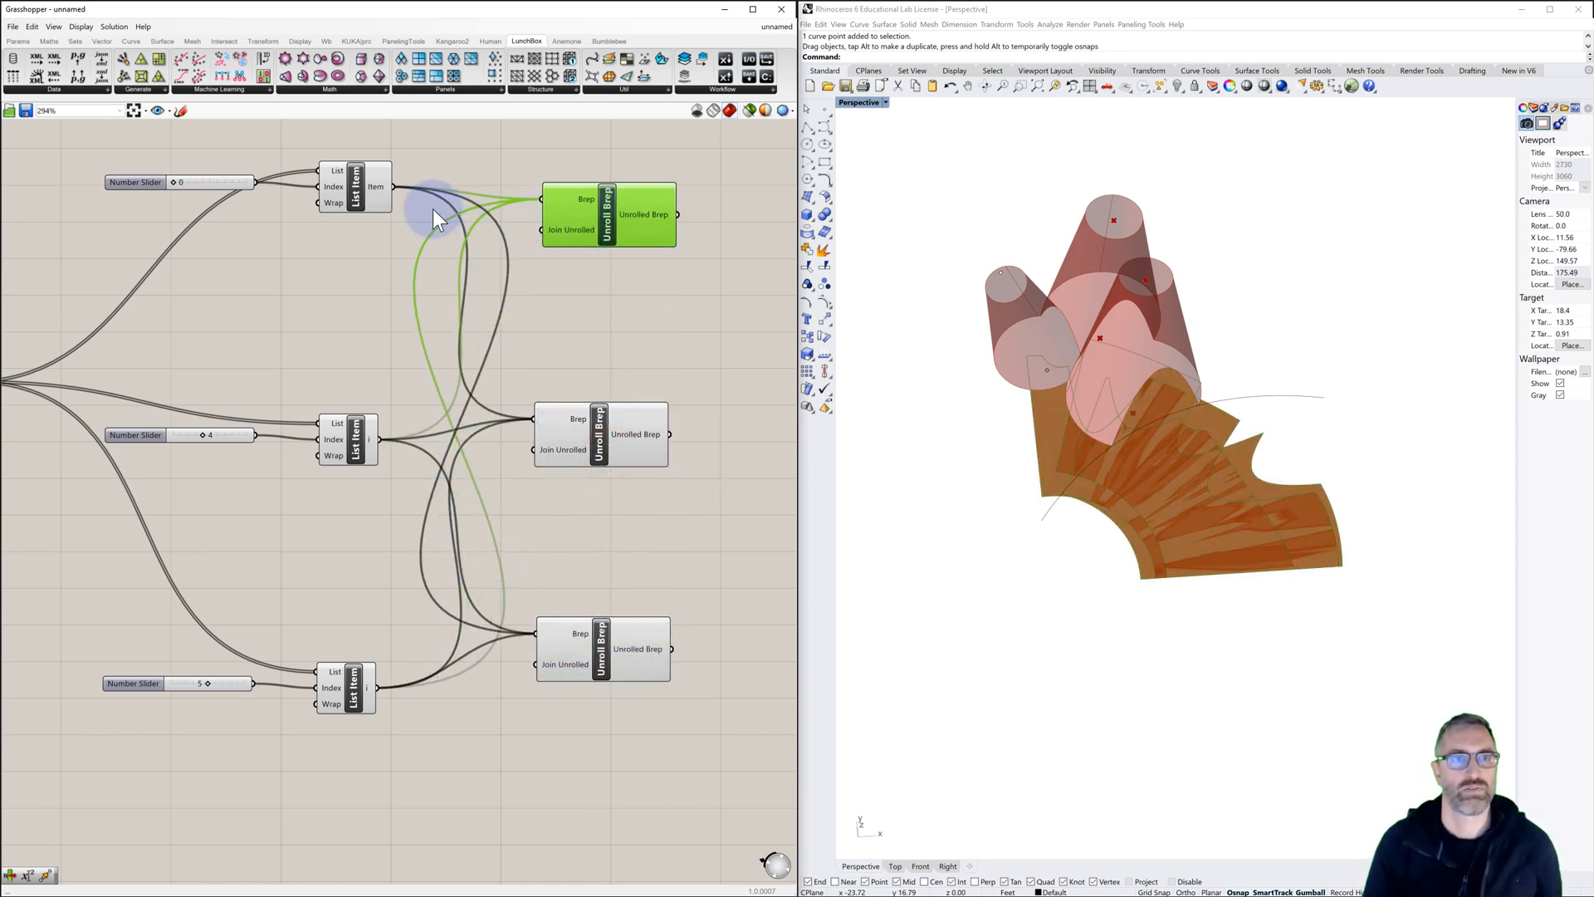
Step: Rewire the Unroll Brep components so each Brep input receives only the List Item beside it
{"action": "left_click_drag", "start_coordinate": [397, 188], "coordinate": [541, 199]}
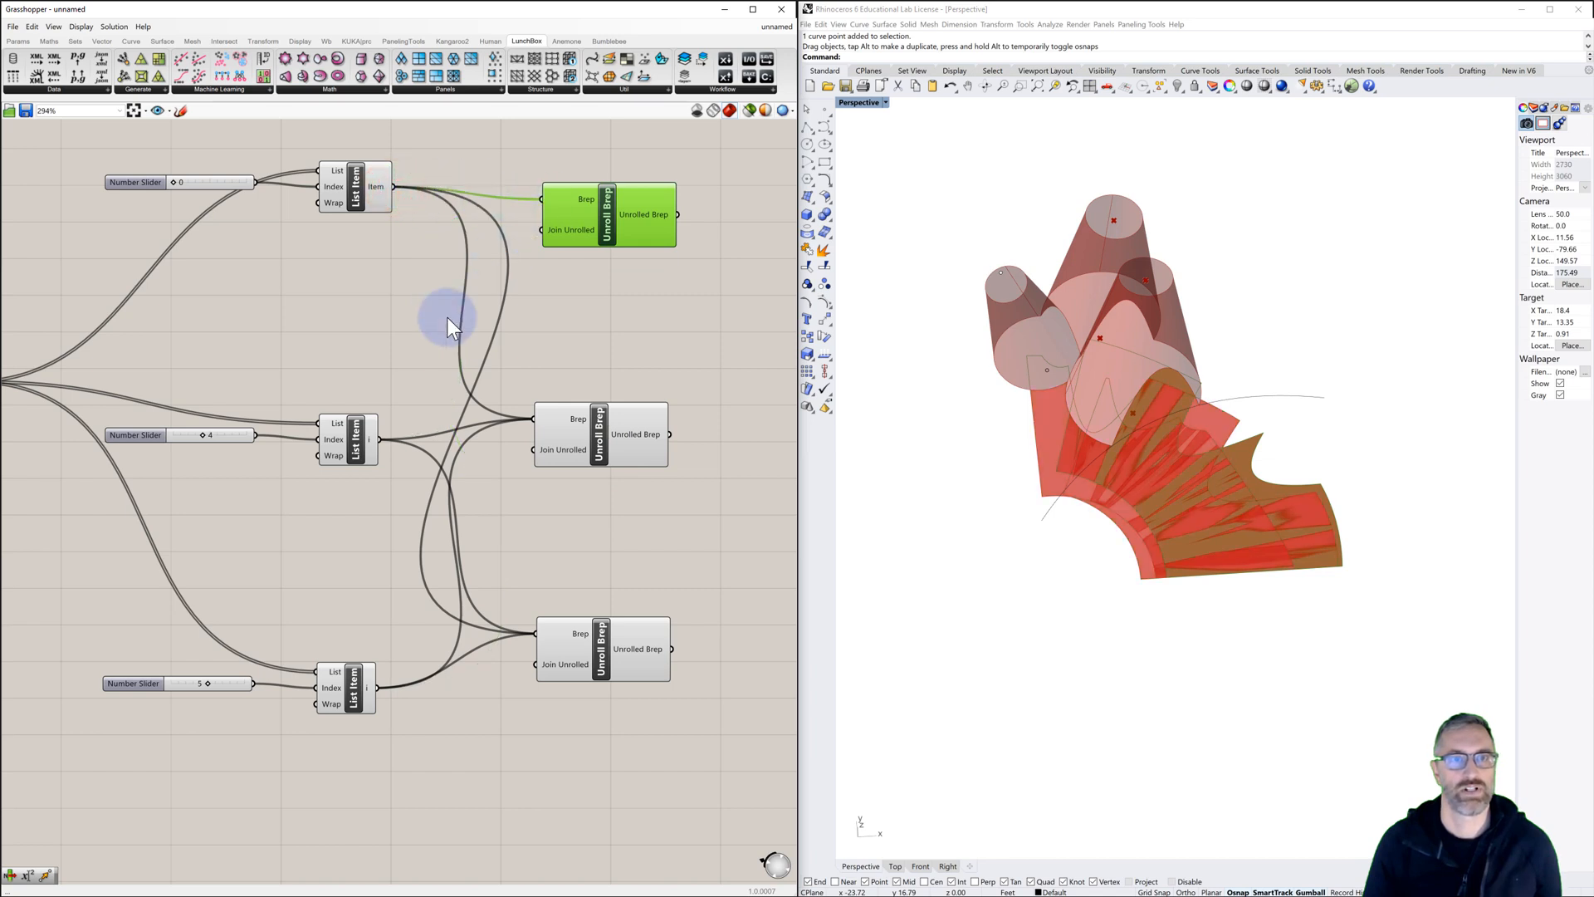
{"action": "left_click_drag", "start_coordinate": [380, 440], "coordinate": [535, 420]}
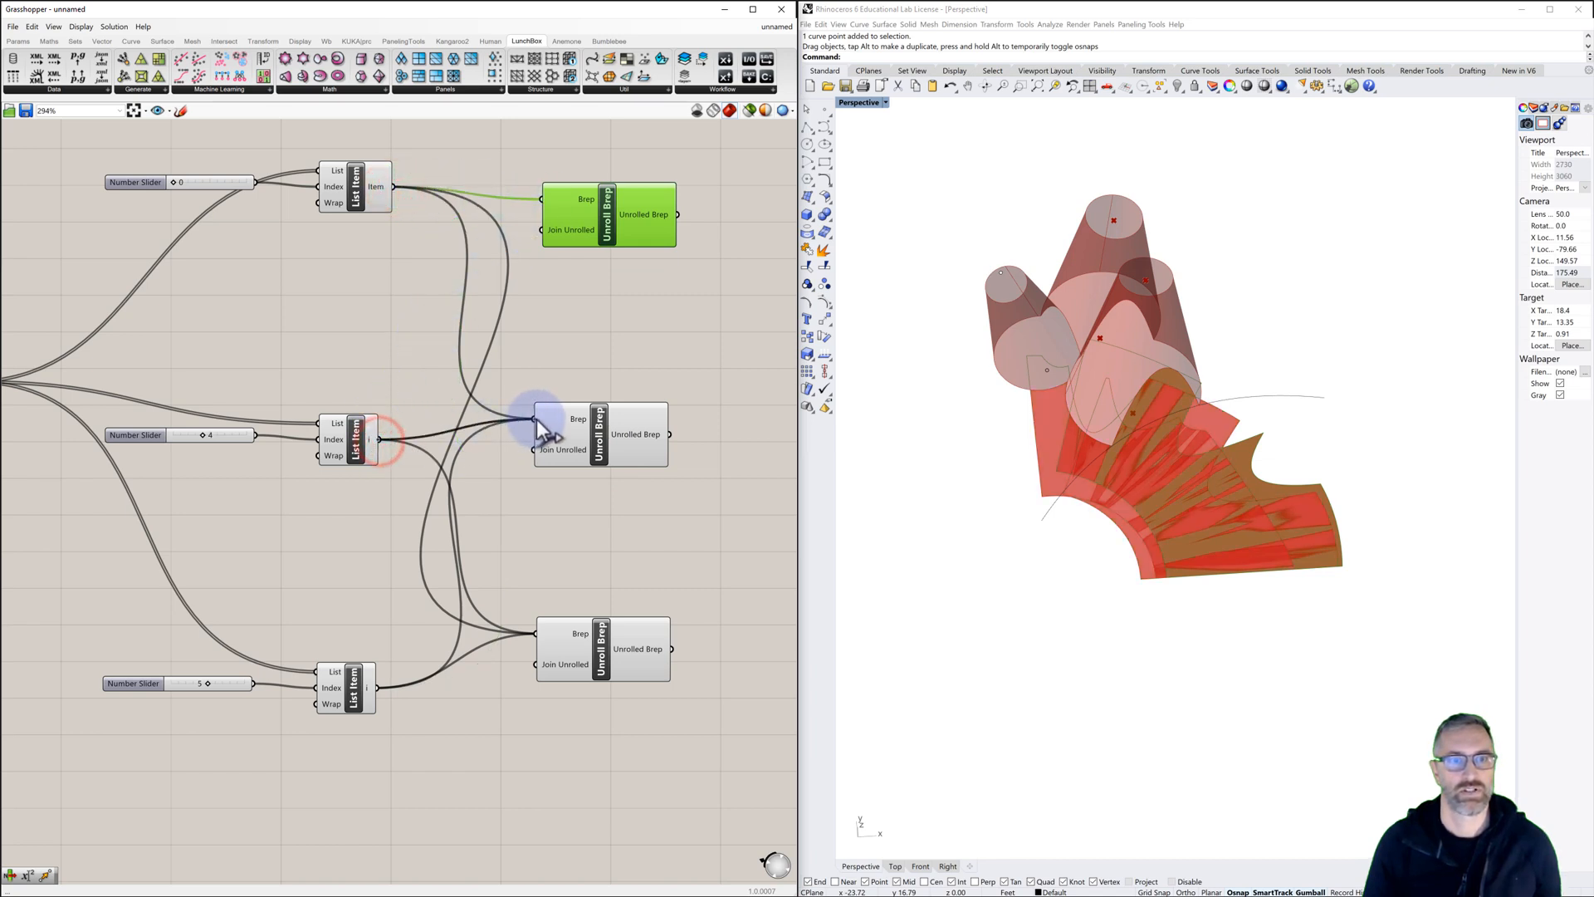
{"action": "left_click_drag", "start_coordinate": [422, 668], "coordinate": [535, 633]}
{"action": "left_click", "coordinate": [568, 532]}
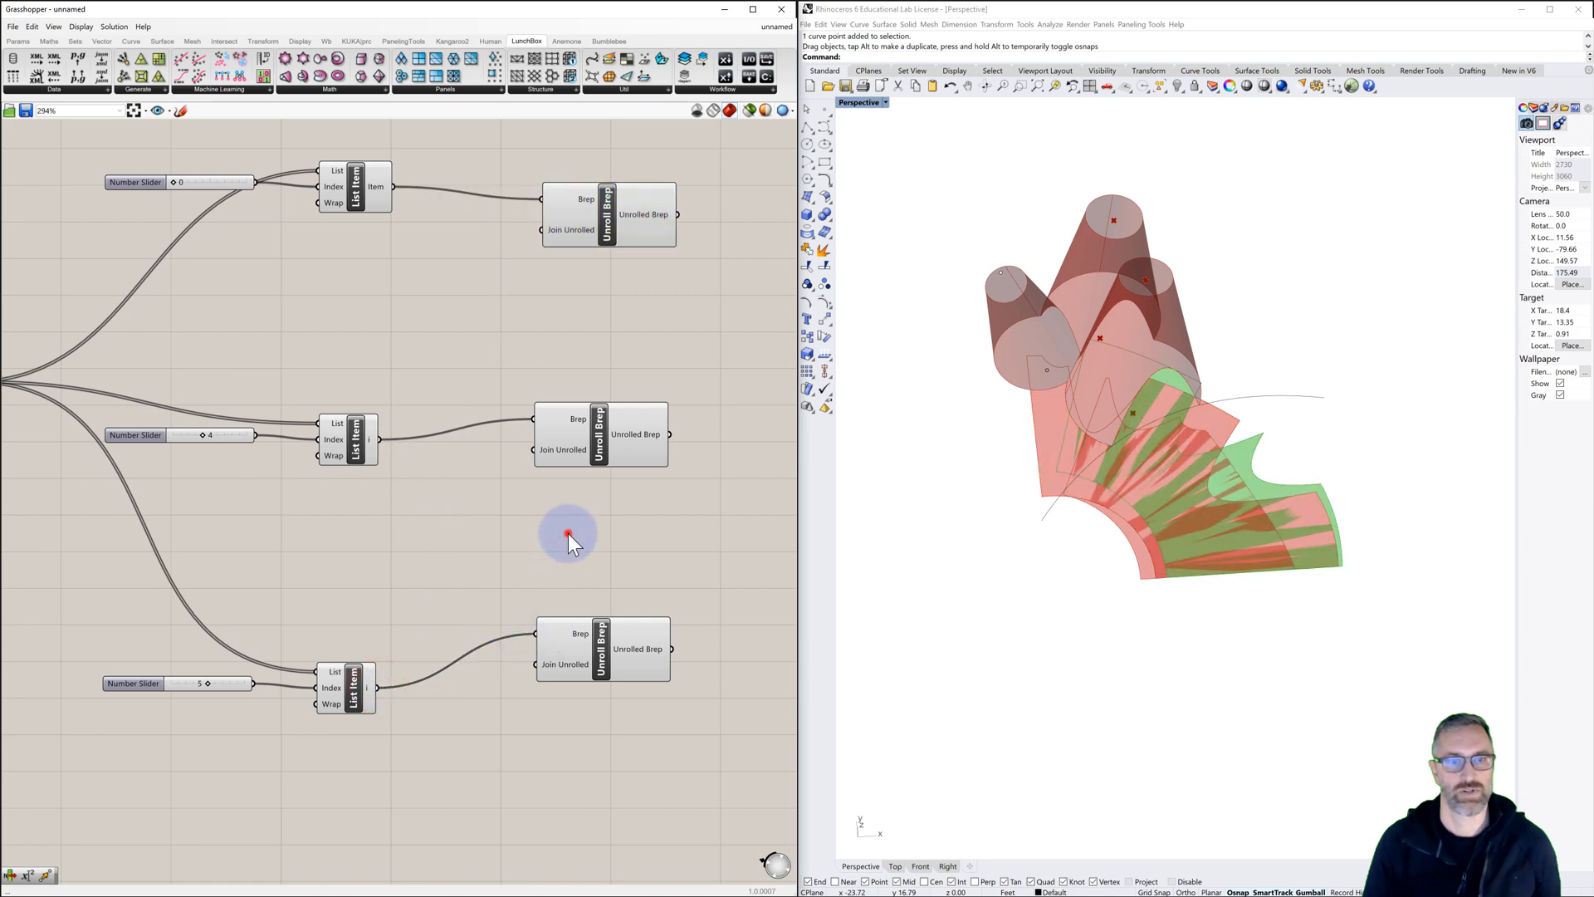
Step: Highlight each Unroll Brep in turn to examine which flattened cone face it produces in the Rhino viewport
{"action": "left_click", "coordinate": [609, 229]}
{"action": "left_click", "coordinate": [596, 417]}
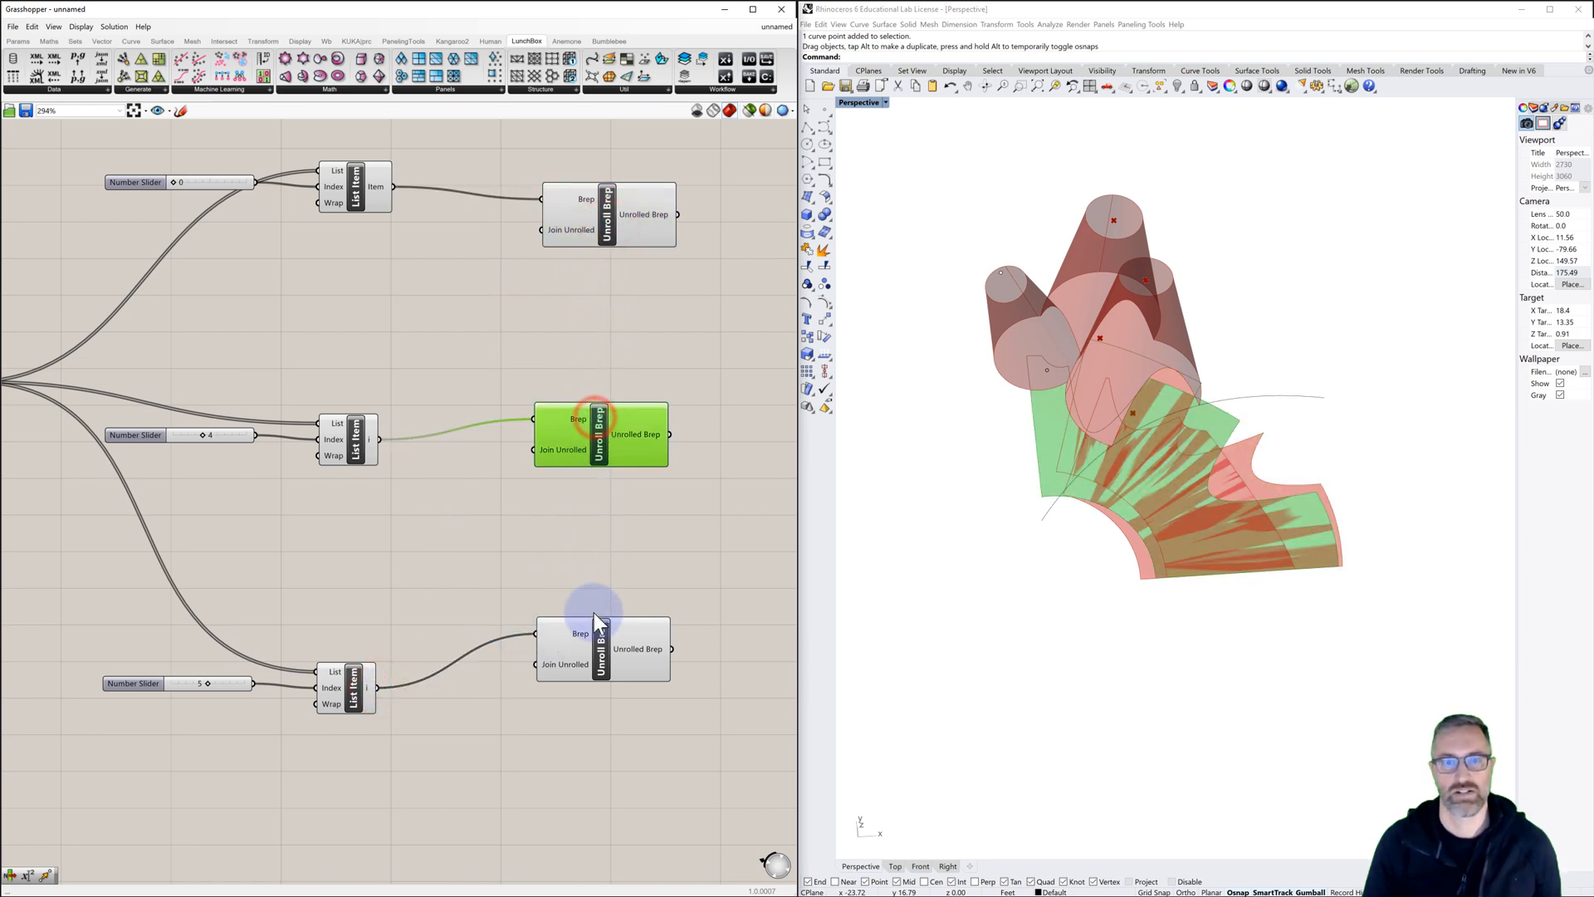
{"action": "left_click", "coordinate": [597, 645]}
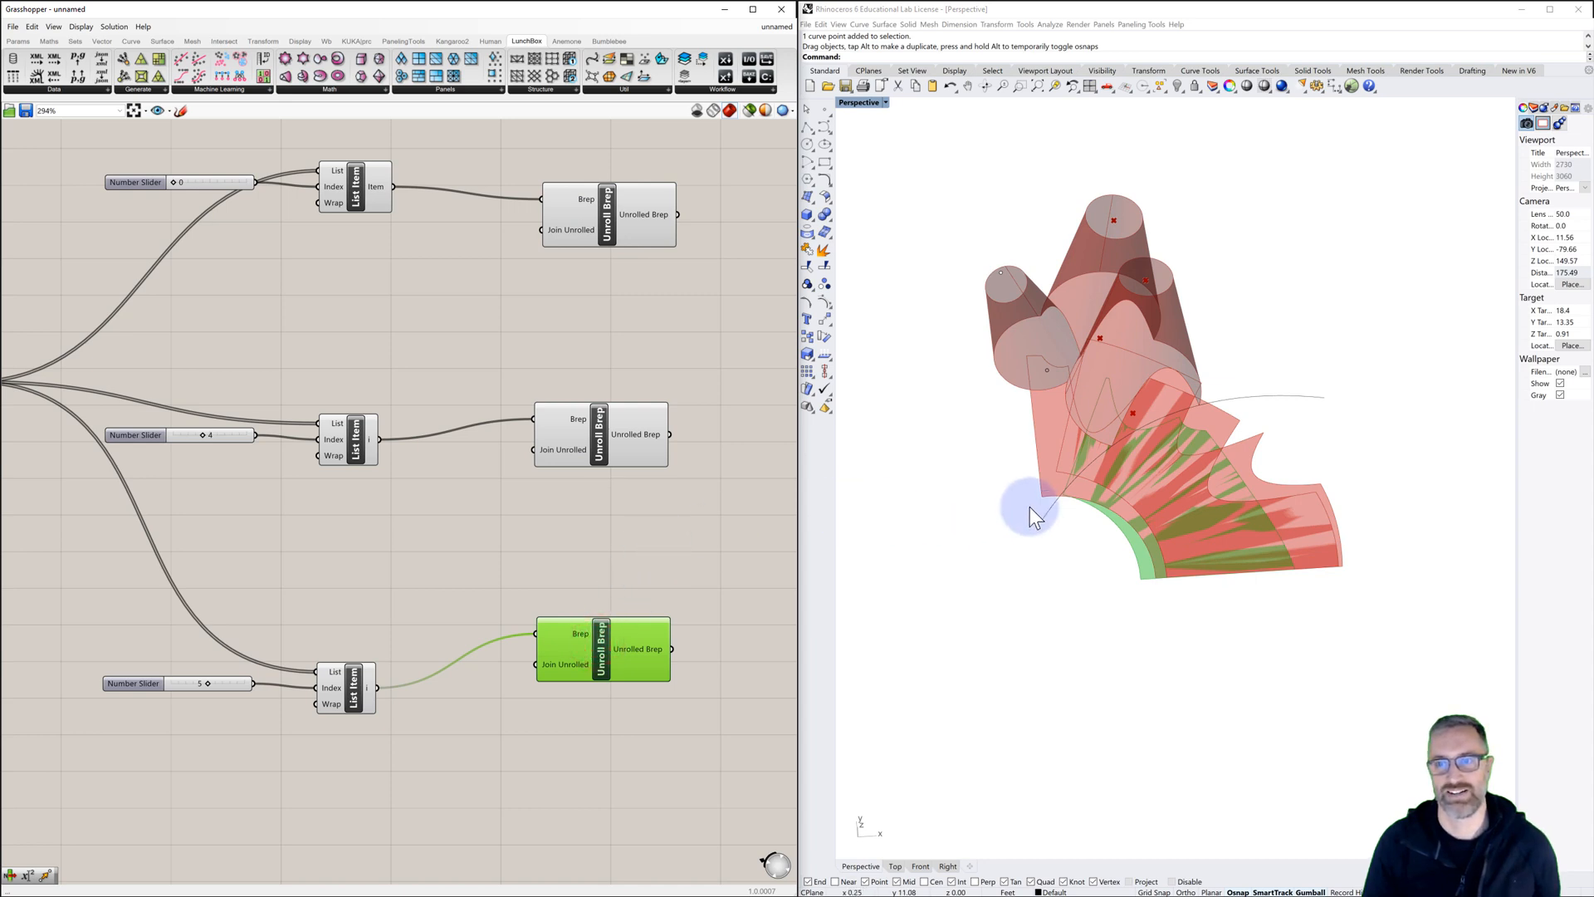
{"action": "scroll", "coordinate": [1034, 514], "scroll_direction": "down", "scroll_amount": 4}
{"action": "right_click_drag", "start_coordinate": [1037, 546], "coordinate": [1036, 444], "text": "shift"}
{"action": "scroll", "coordinate": [1028, 432], "scroll_direction": "up", "scroll_amount": 3}
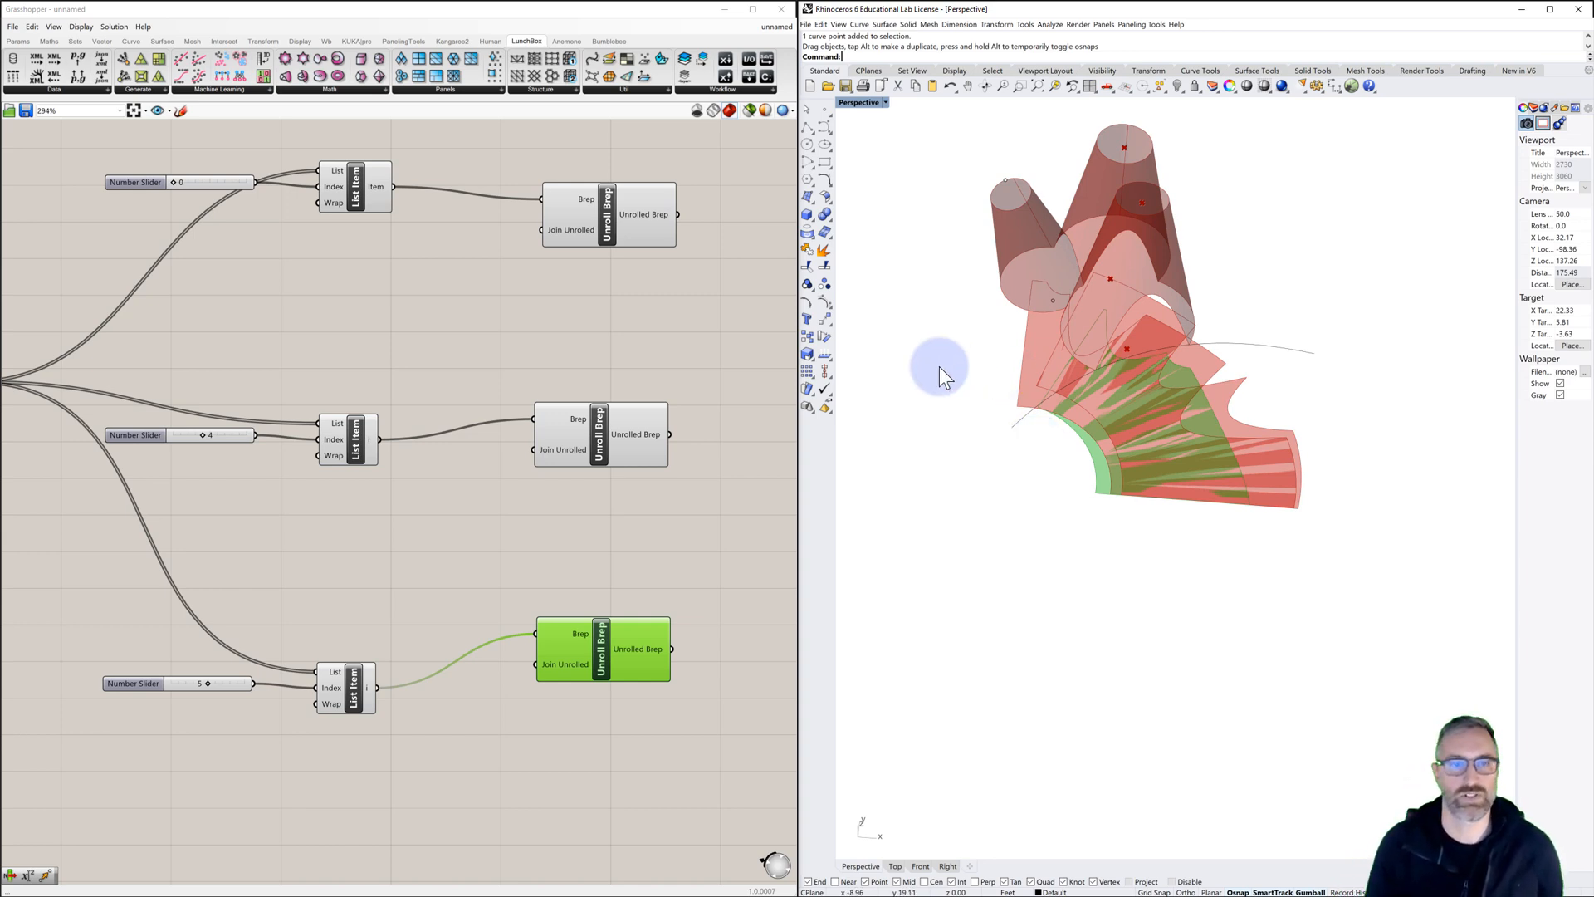
{"action": "left_click", "coordinate": [660, 340]}
{"action": "right_click_drag", "start_coordinate": [605, 355], "coordinate": [343, 364]}
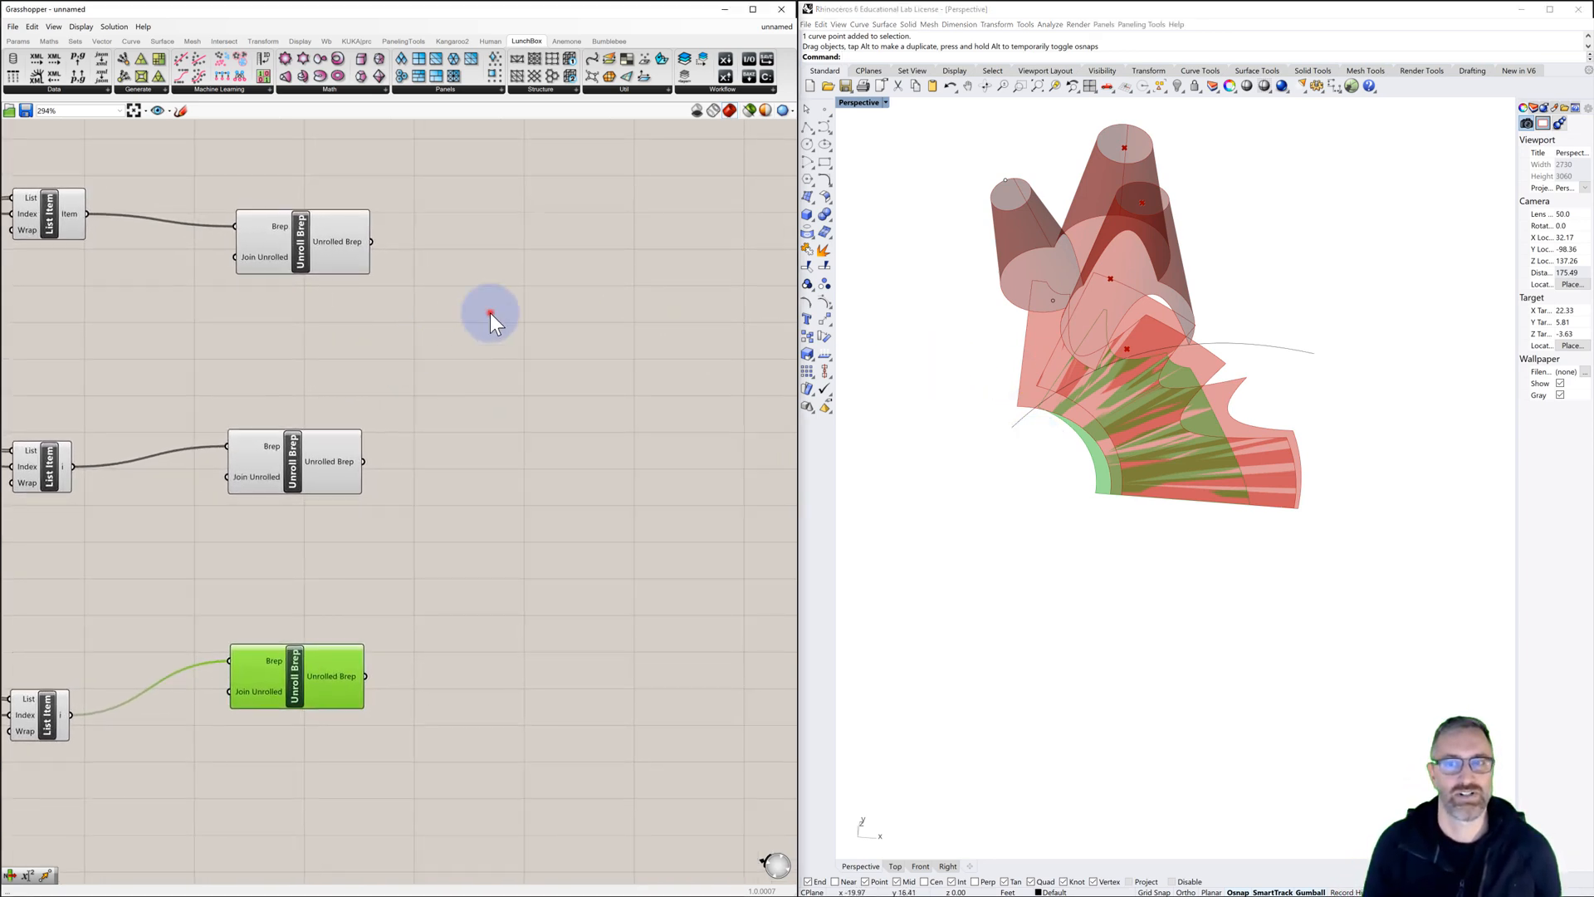
{"action": "left_click", "coordinate": [488, 309]}
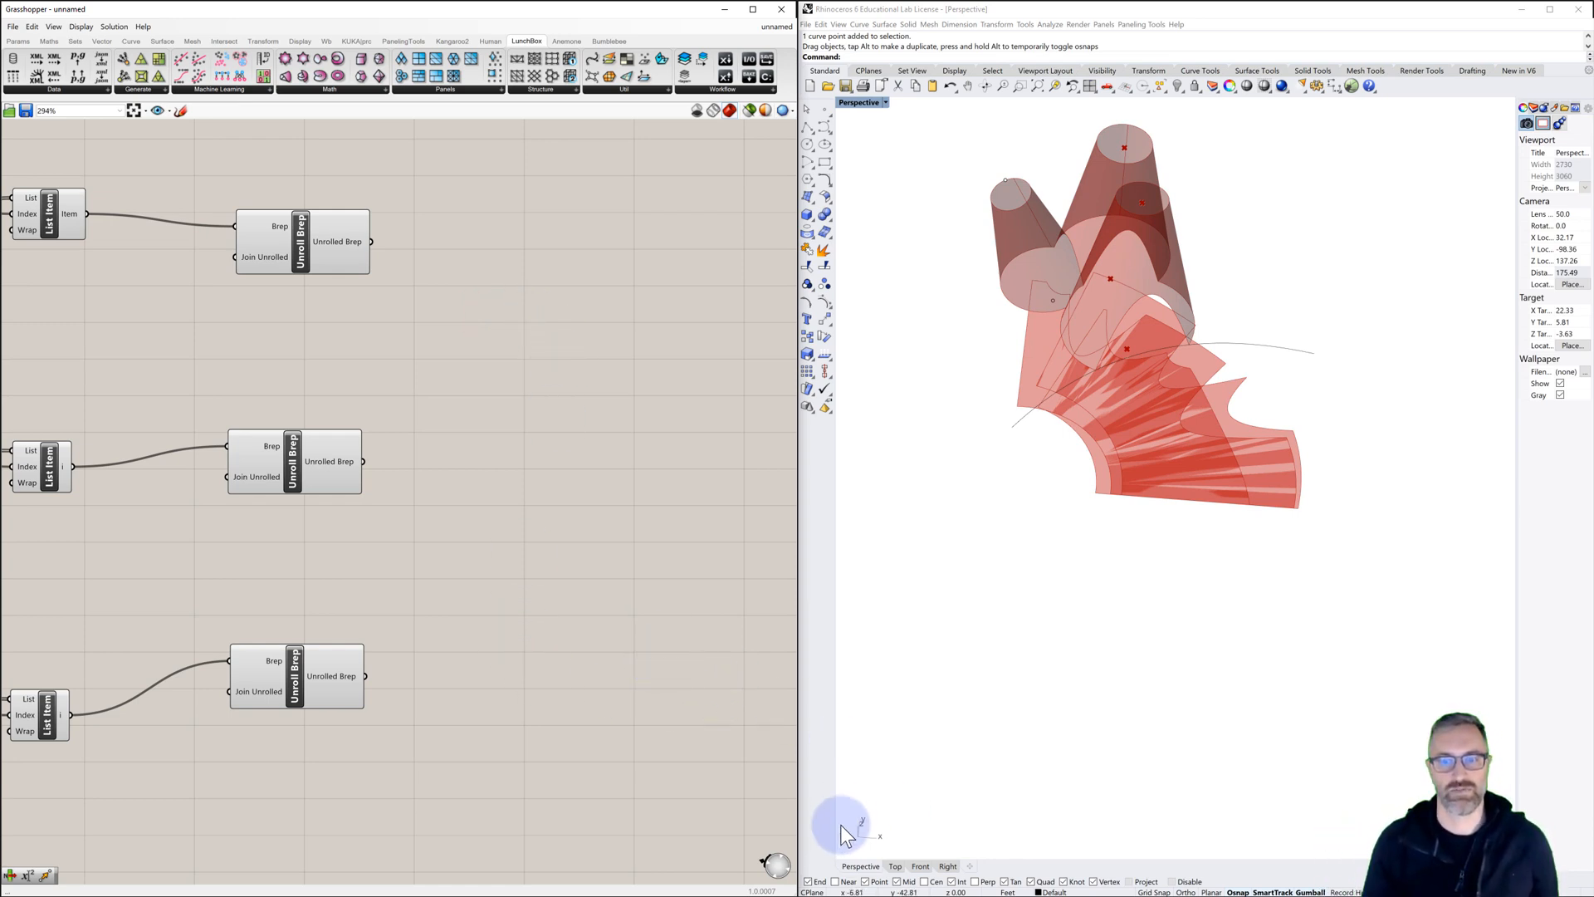
Step: Add a Move component to the canvas to the right of the top Unroll Brep
{"action": "double_click", "coordinate": [507, 249]}
{"action": "type", "text": "move"}
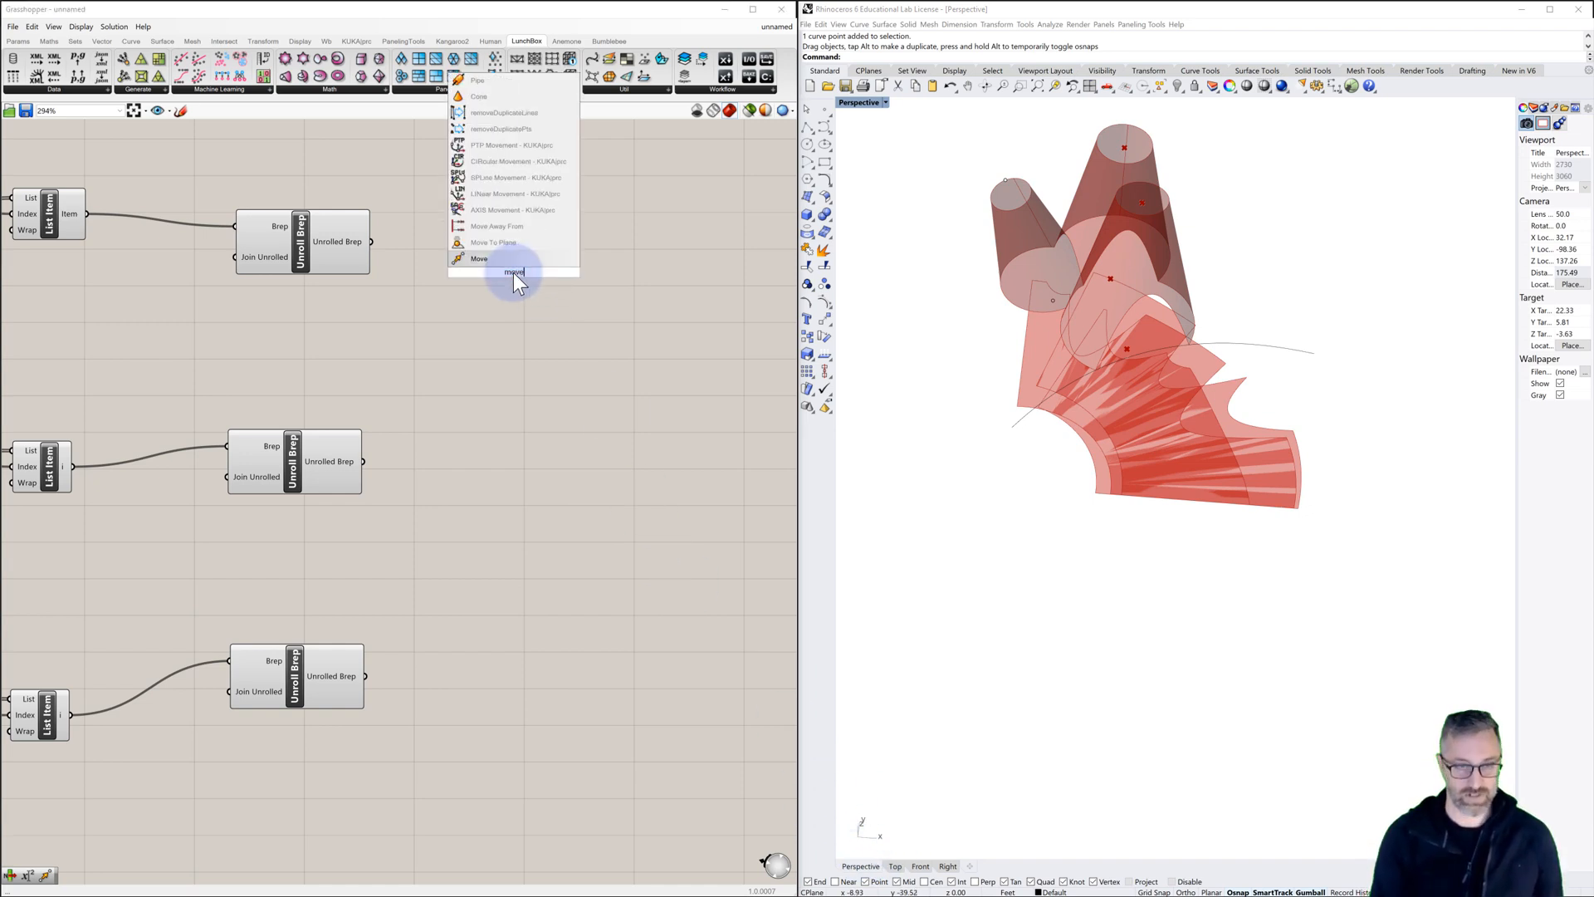
{"action": "left_click", "coordinate": [485, 256]}
{"action": "left_click_drag", "start_coordinate": [485, 255], "coordinate": [639, 258]}
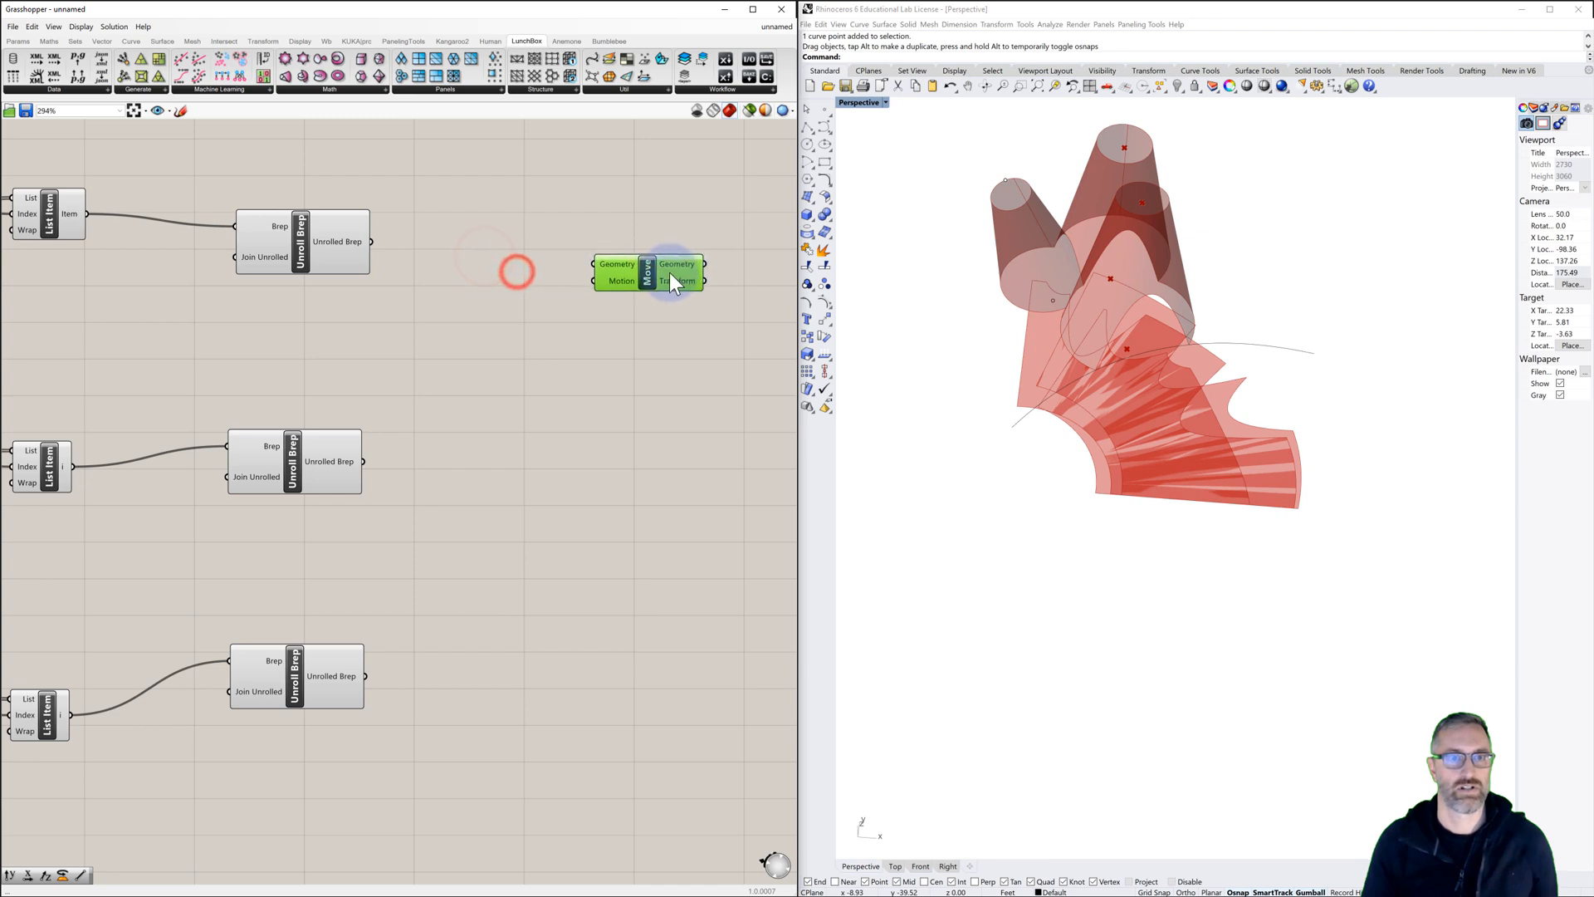
Step: Add a Unit X vector component and connect it to the Move component's Motion input
{"action": "left_click", "coordinate": [535, 301]}
{"action": "double_click", "coordinate": [535, 302]}
{"action": "type", "text": "x"}
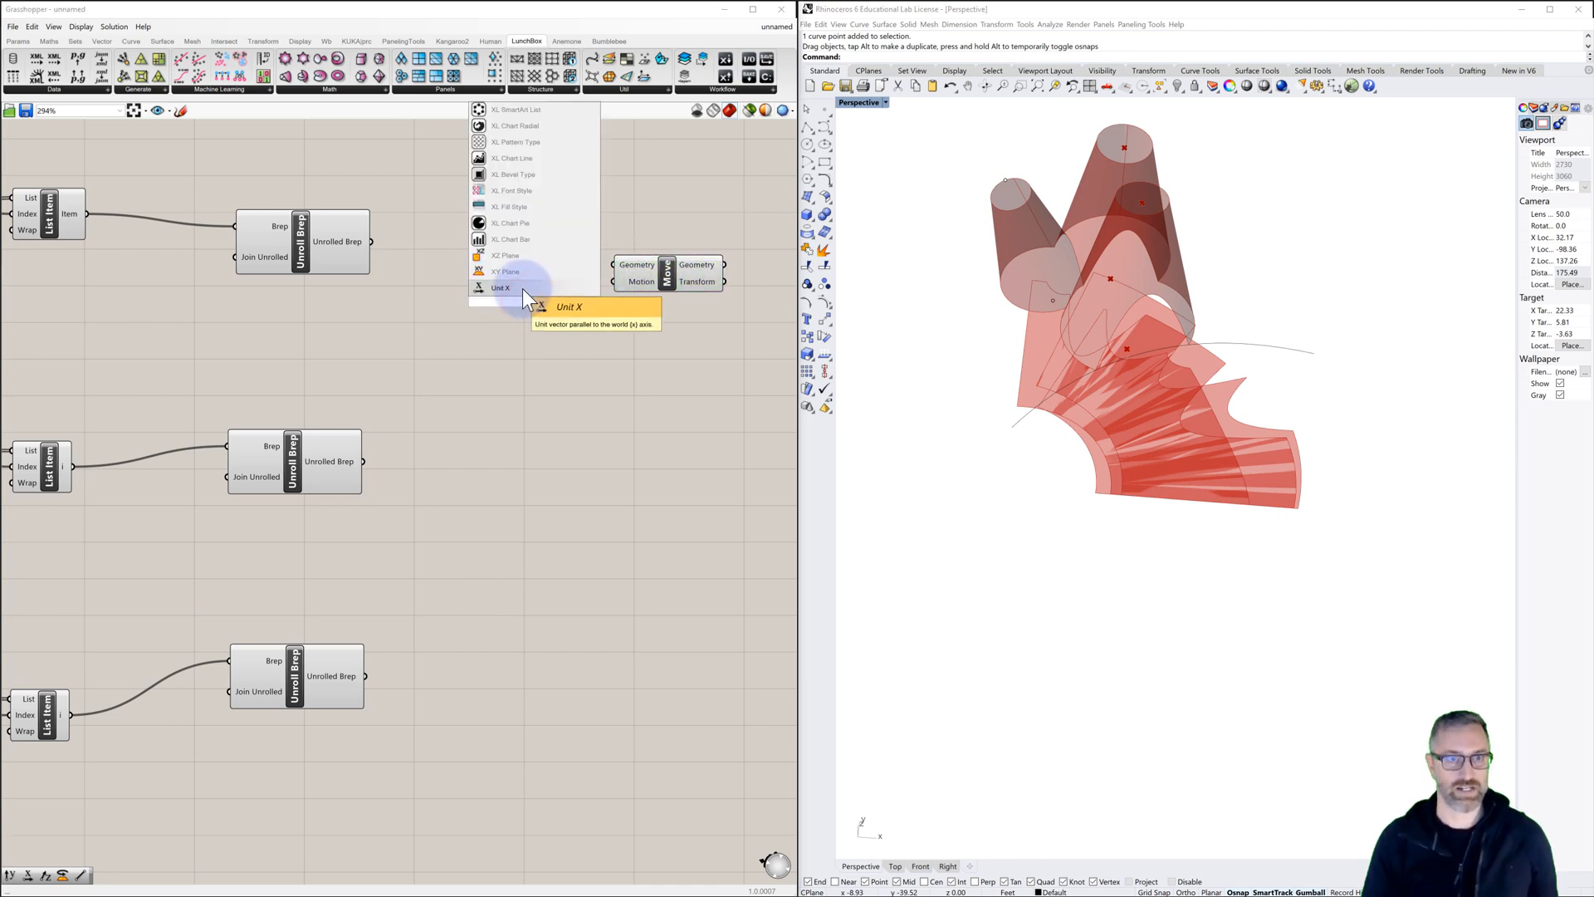
{"action": "left_click", "coordinate": [521, 289]}
{"action": "left_click_drag", "start_coordinate": [532, 305], "coordinate": [615, 281]}
Step: Create a number slider ranging from 10 to 100 with value 50 and connect it to Unit X's Factor
{"action": "double_click", "coordinate": [362, 325]}
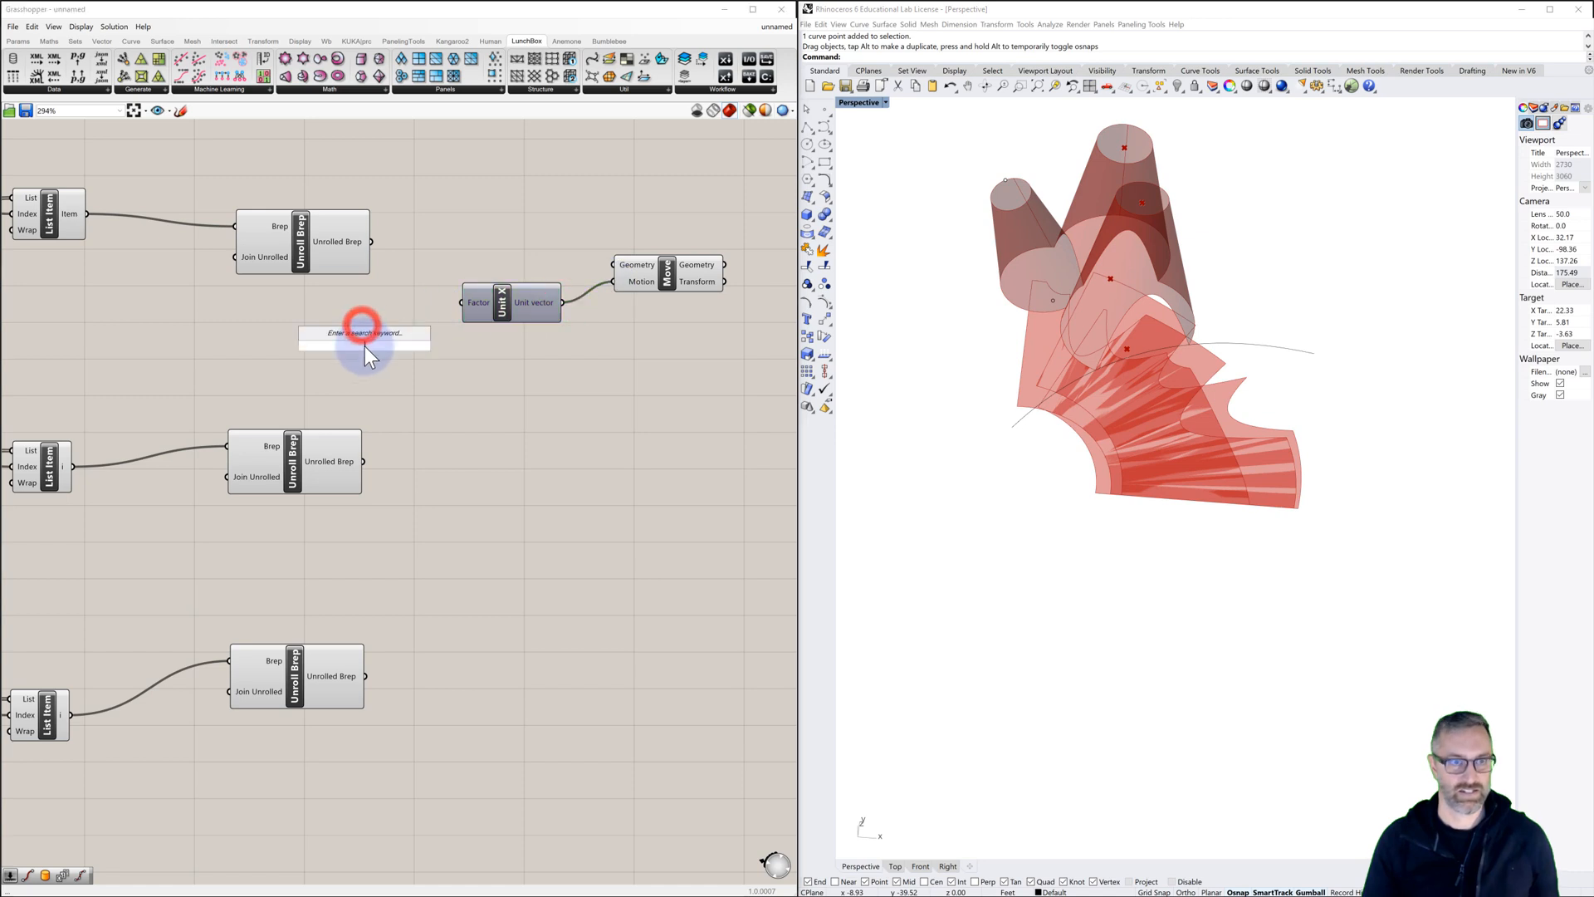
{"action": "type", "text": "10<"}
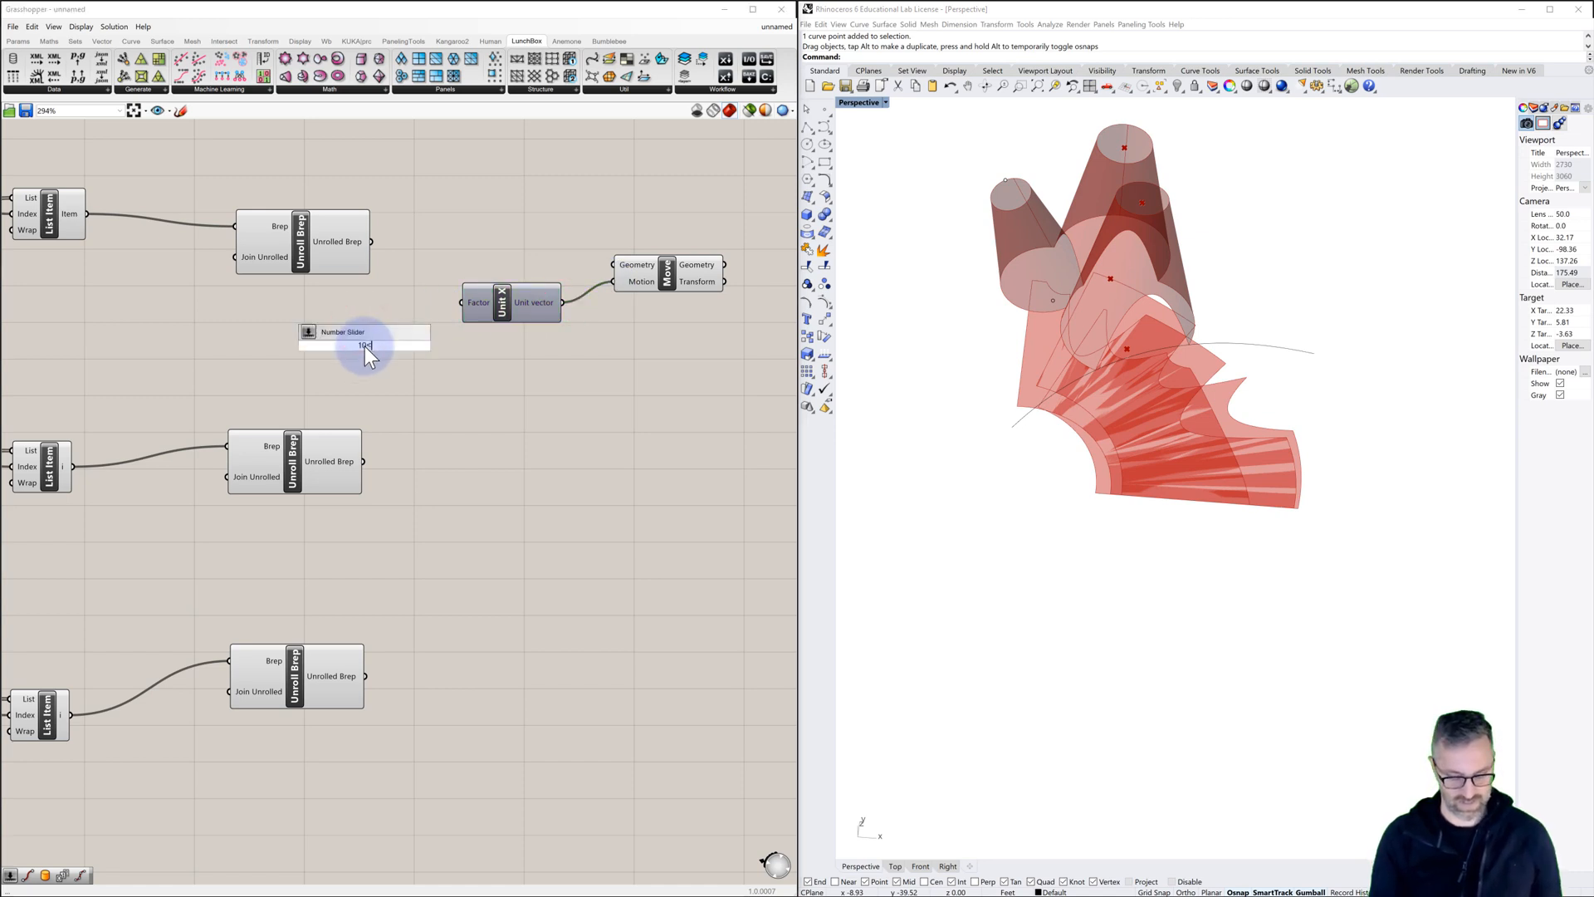
{"action": "type", "text": "50<100"}
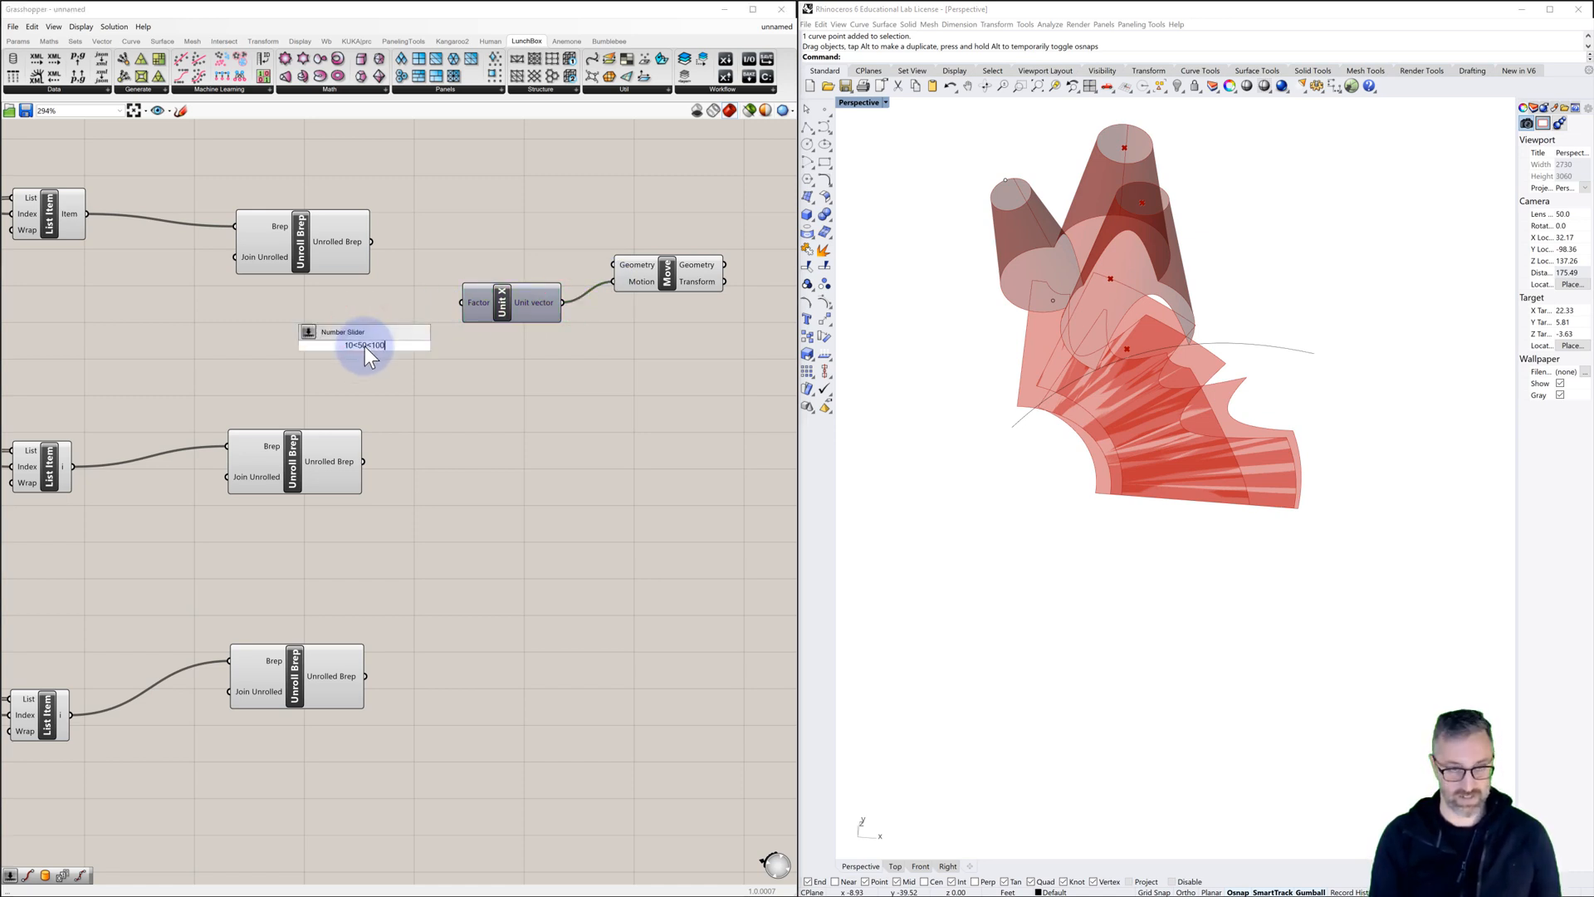
{"action": "key", "text": "Return"}
{"action": "left_click_drag", "start_coordinate": [328, 346], "coordinate": [261, 317]}
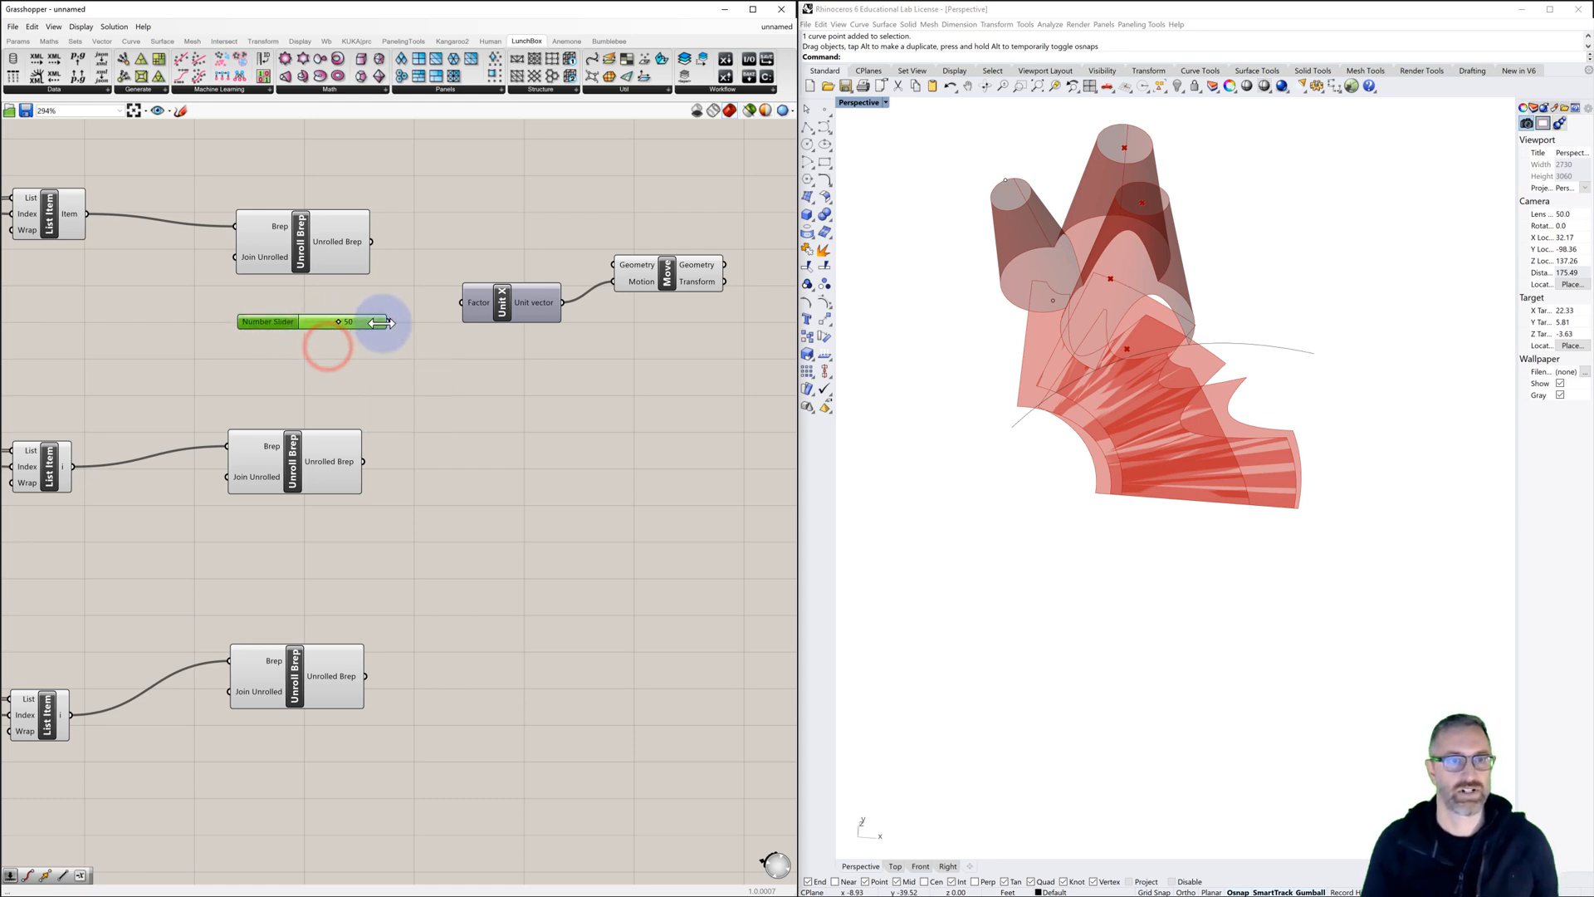
{"action": "left_click_drag", "start_coordinate": [390, 322], "coordinate": [461, 305]}
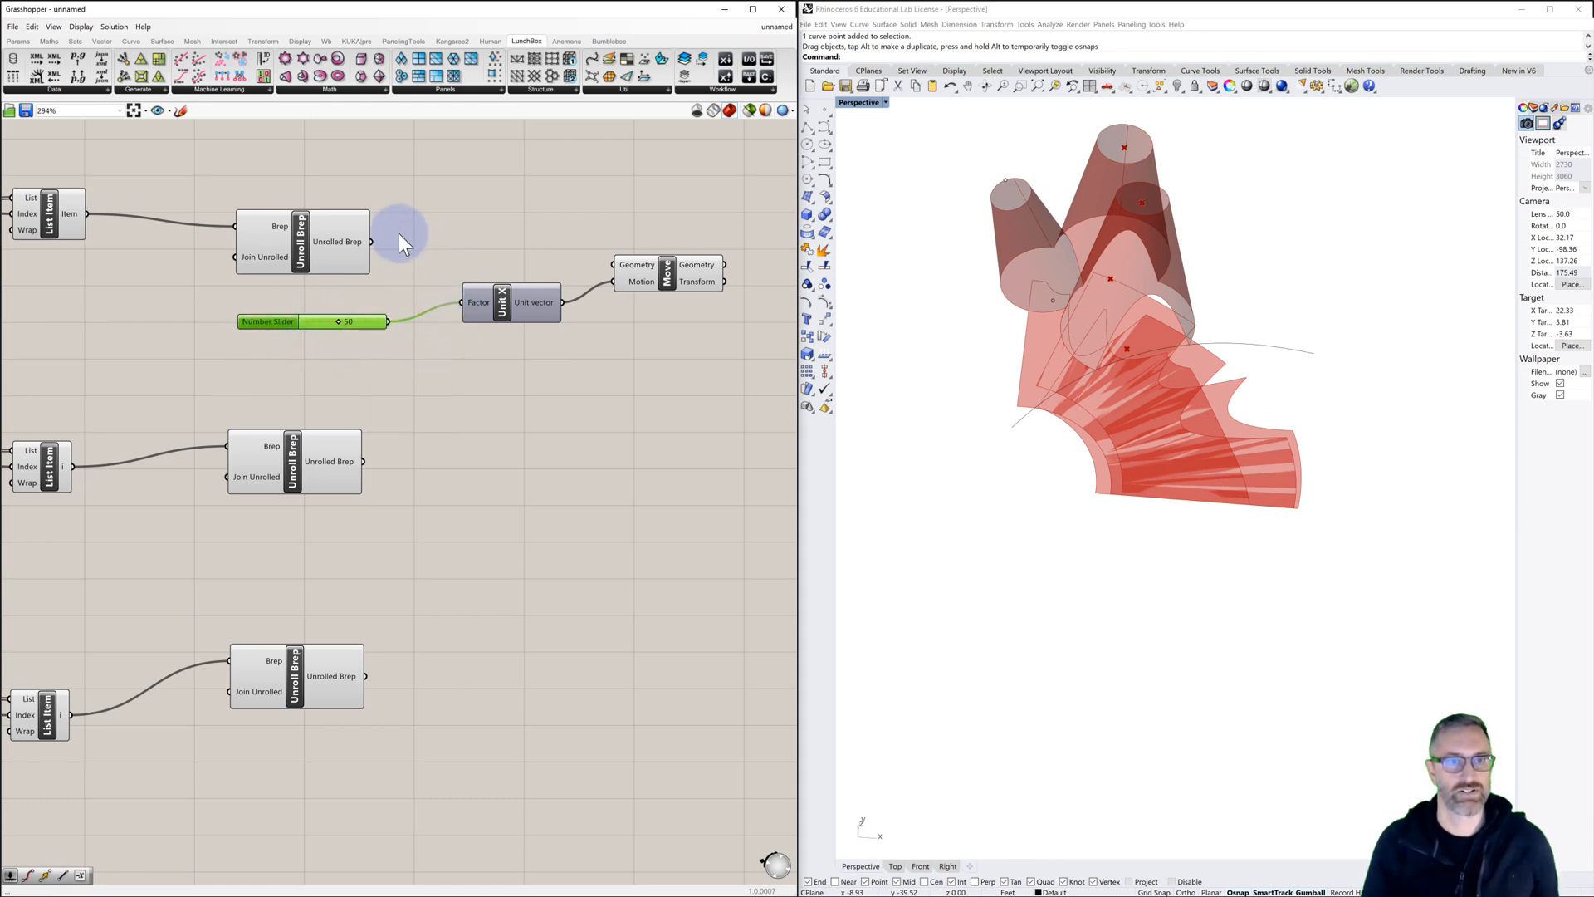
Step: Connect the top Unroll Brep to Move's Geometry input, and space the slider, Unit X and Move farther away from Unroll Brep
{"action": "left_click_drag", "start_coordinate": [372, 242], "coordinate": [613, 264]}
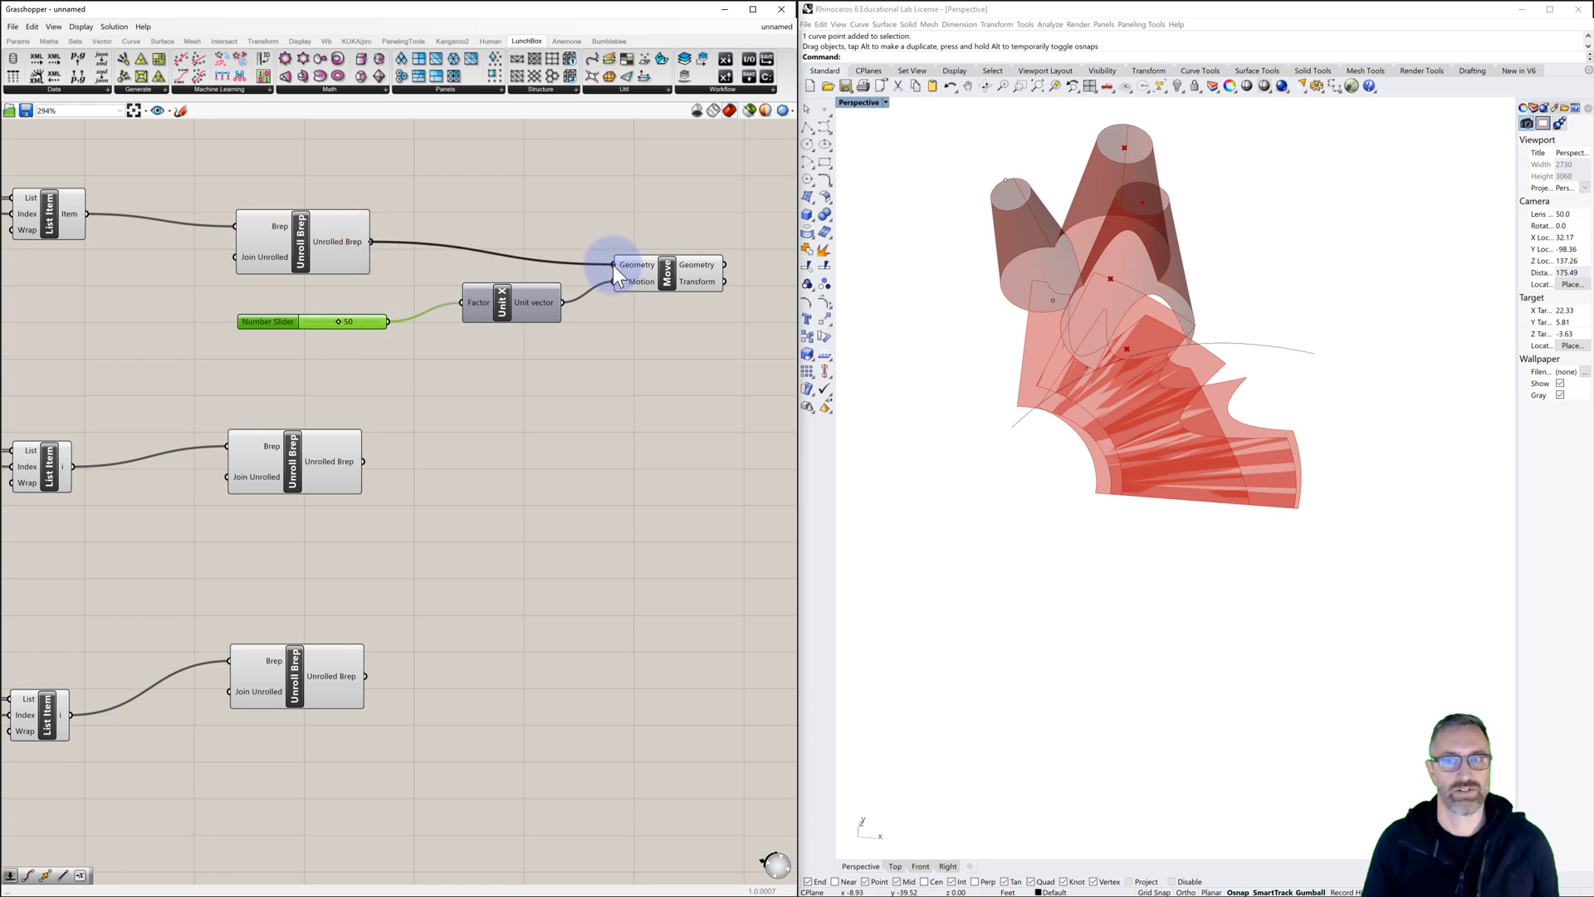
{"action": "scroll", "coordinate": [1006, 452], "scroll_direction": "down", "scroll_amount": 5}
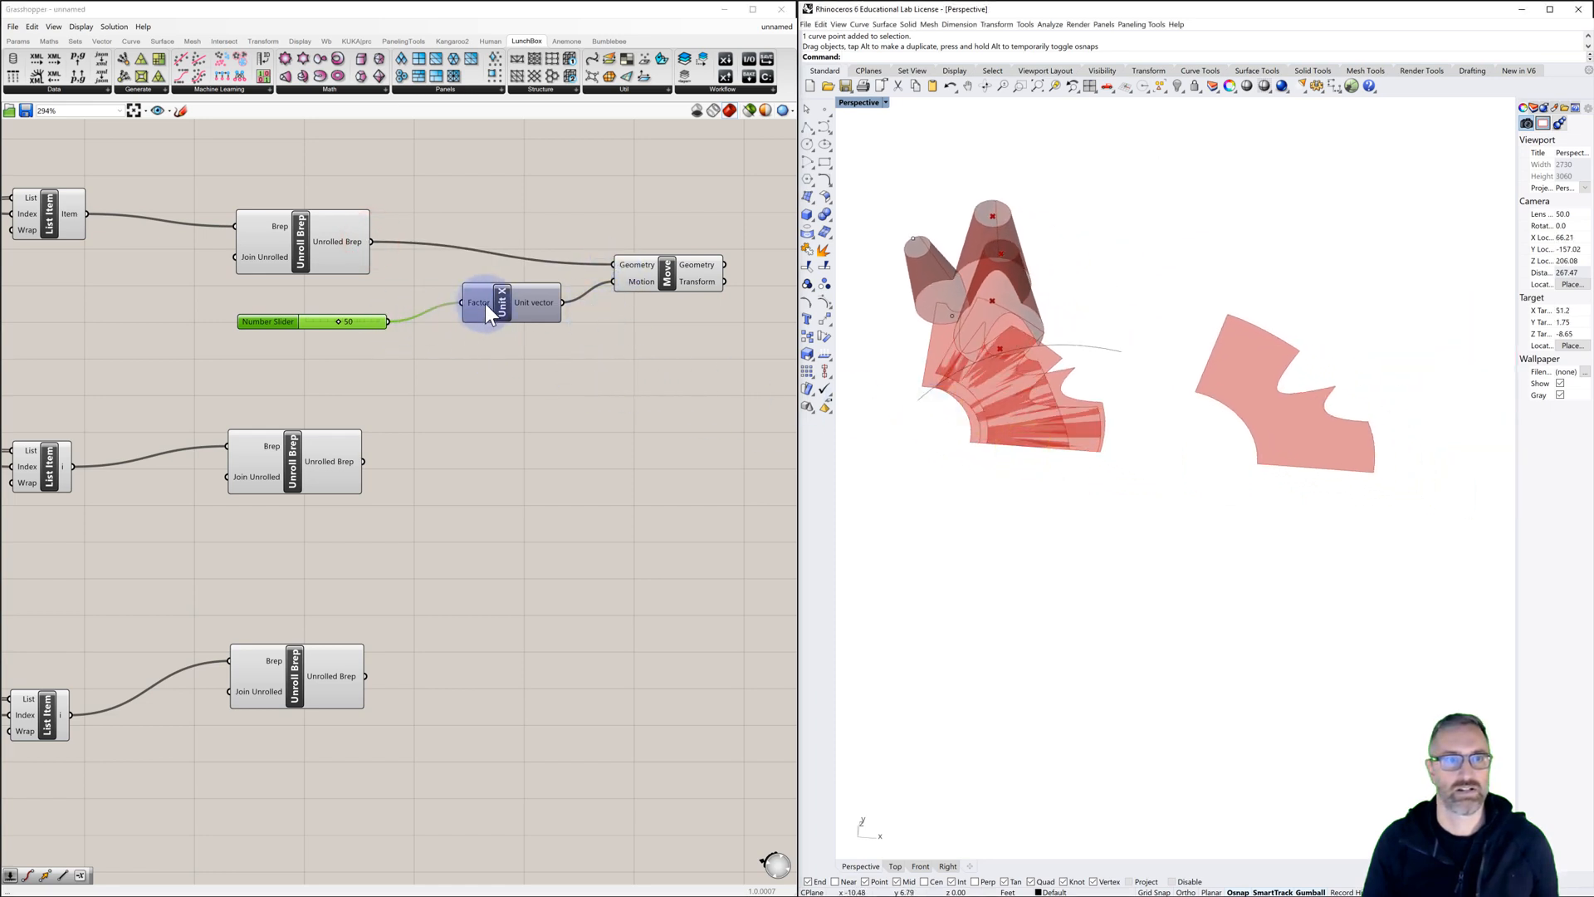
{"action": "left_click_drag", "start_coordinate": [484, 309], "coordinate": [498, 292]}
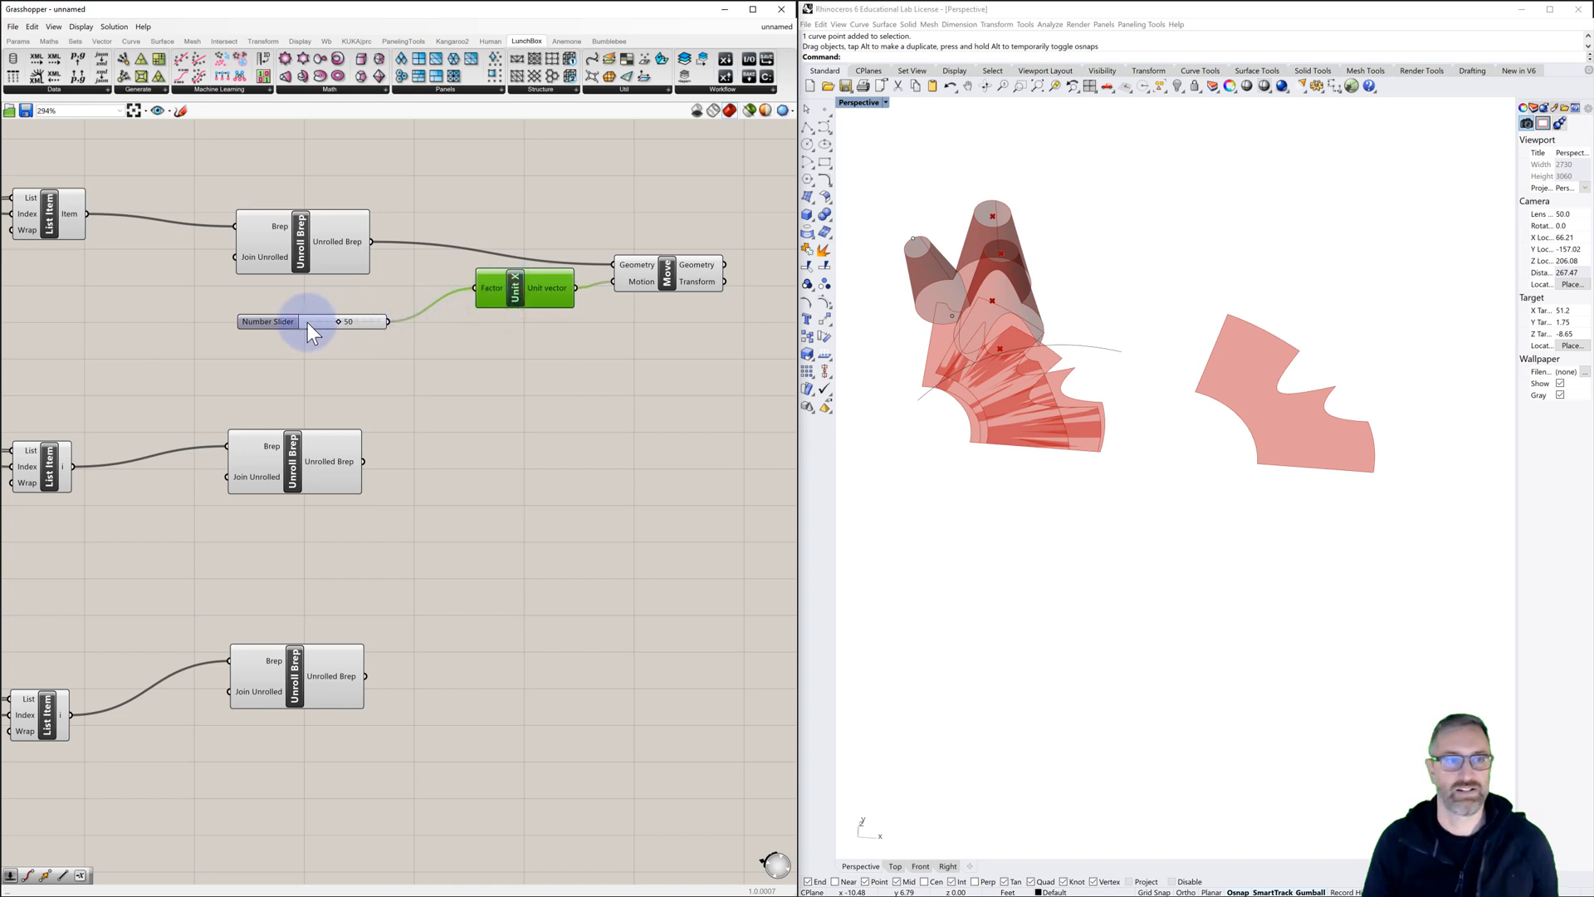
{"action": "left_click_drag", "start_coordinate": [307, 322], "coordinate": [334, 340]}
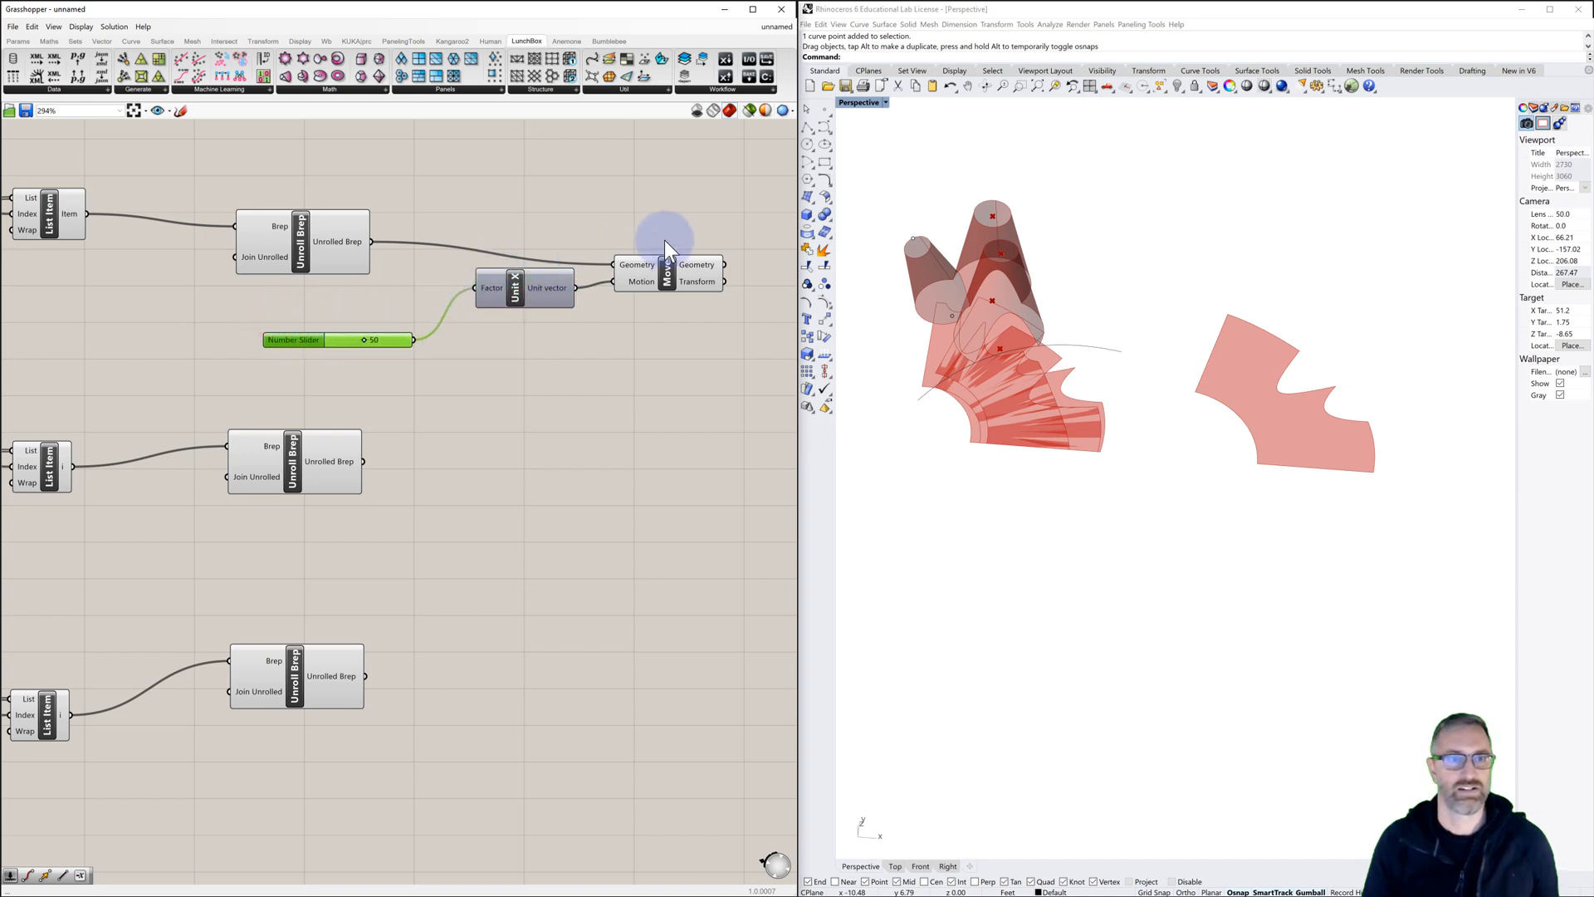
{"action": "right_click_drag", "start_coordinate": [665, 241], "coordinate": [494, 264]}
{"action": "left_click_drag", "start_coordinate": [618, 246], "coordinate": [330, 371]}
{"action": "left_click", "coordinate": [320, 399]}
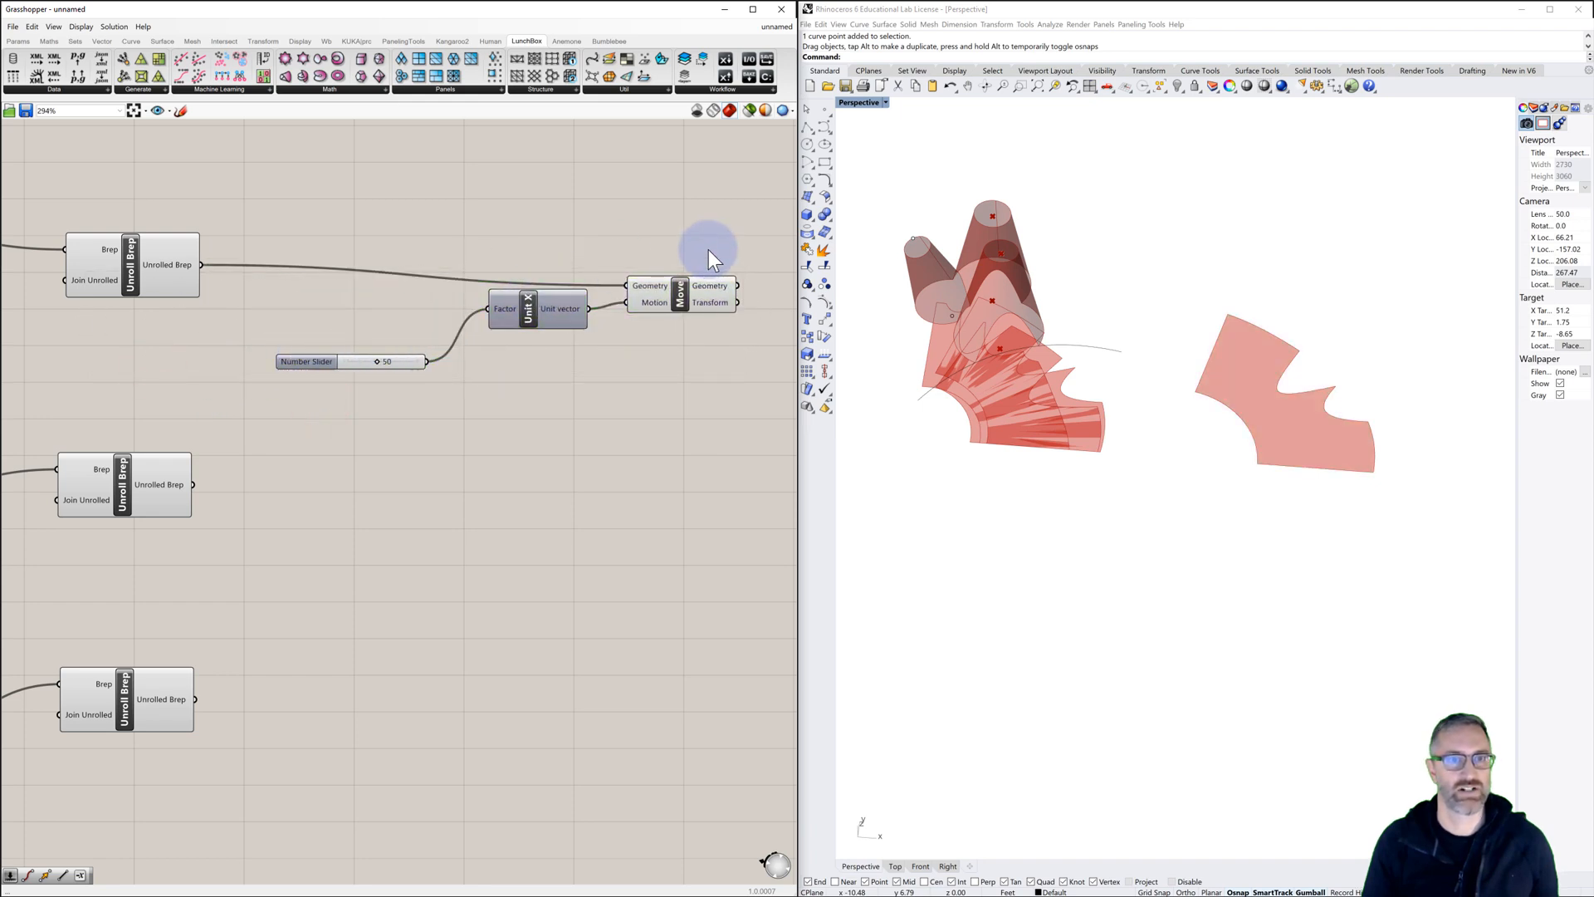
Step: Duplicate the slider, Unit X and Move group twice, placing one copy beside the middle Unroll Brep and one beside the lowest
{"action": "left_click_drag", "start_coordinate": [760, 251], "coordinate": [330, 539]}
{"action": "key", "text": "ctrl+c"}
{"action": "key", "text": "ctrl+v"}
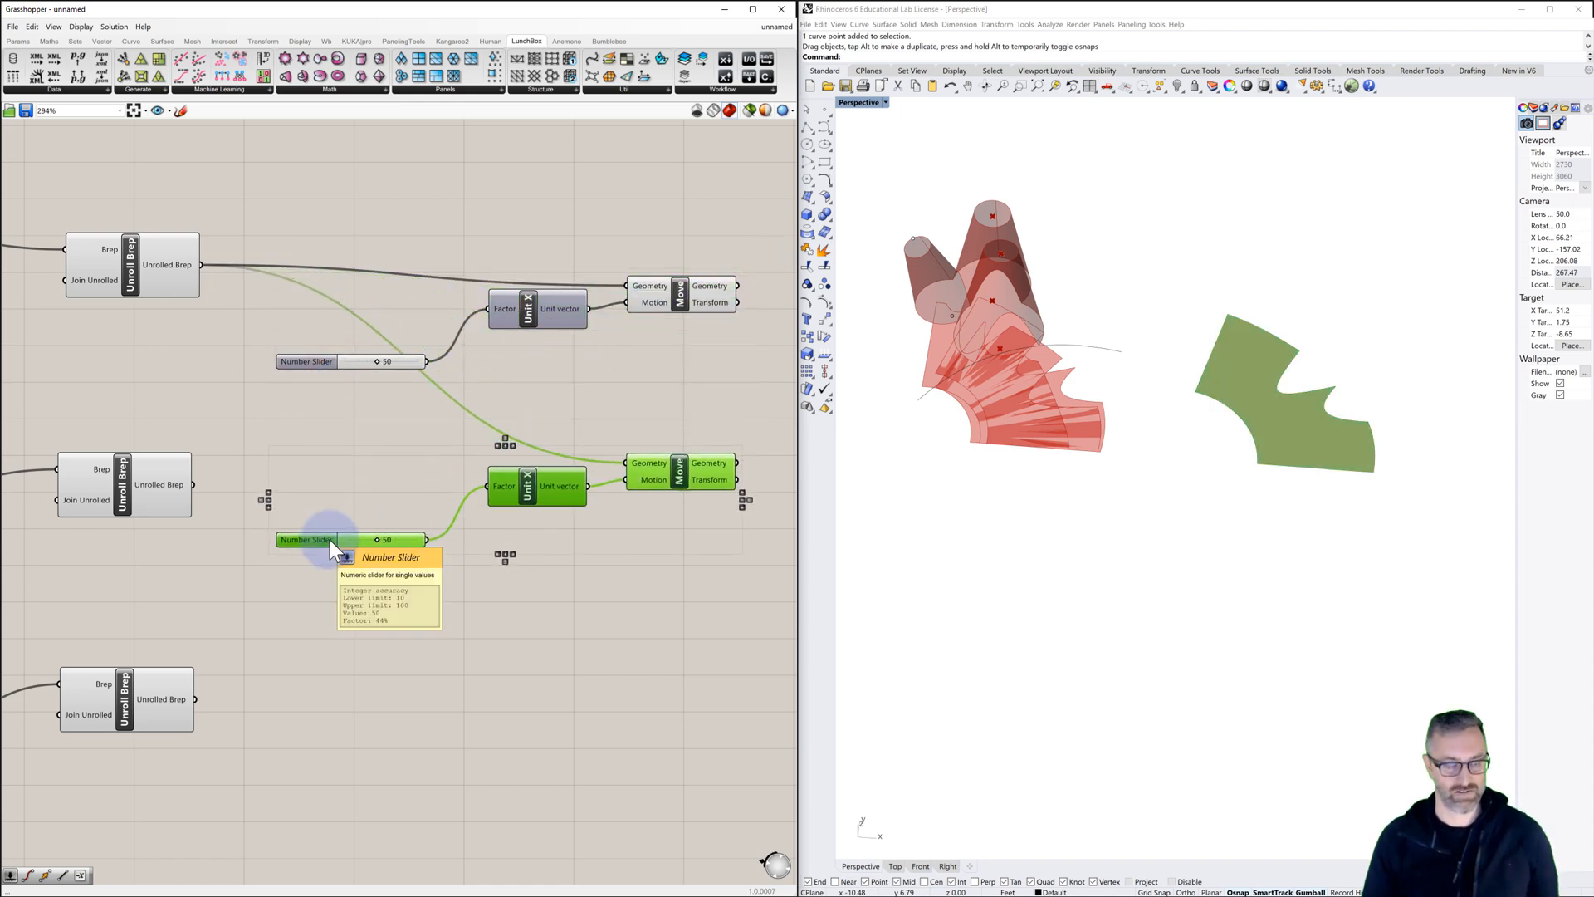
{"action": "key", "text": "ctrl+v"}
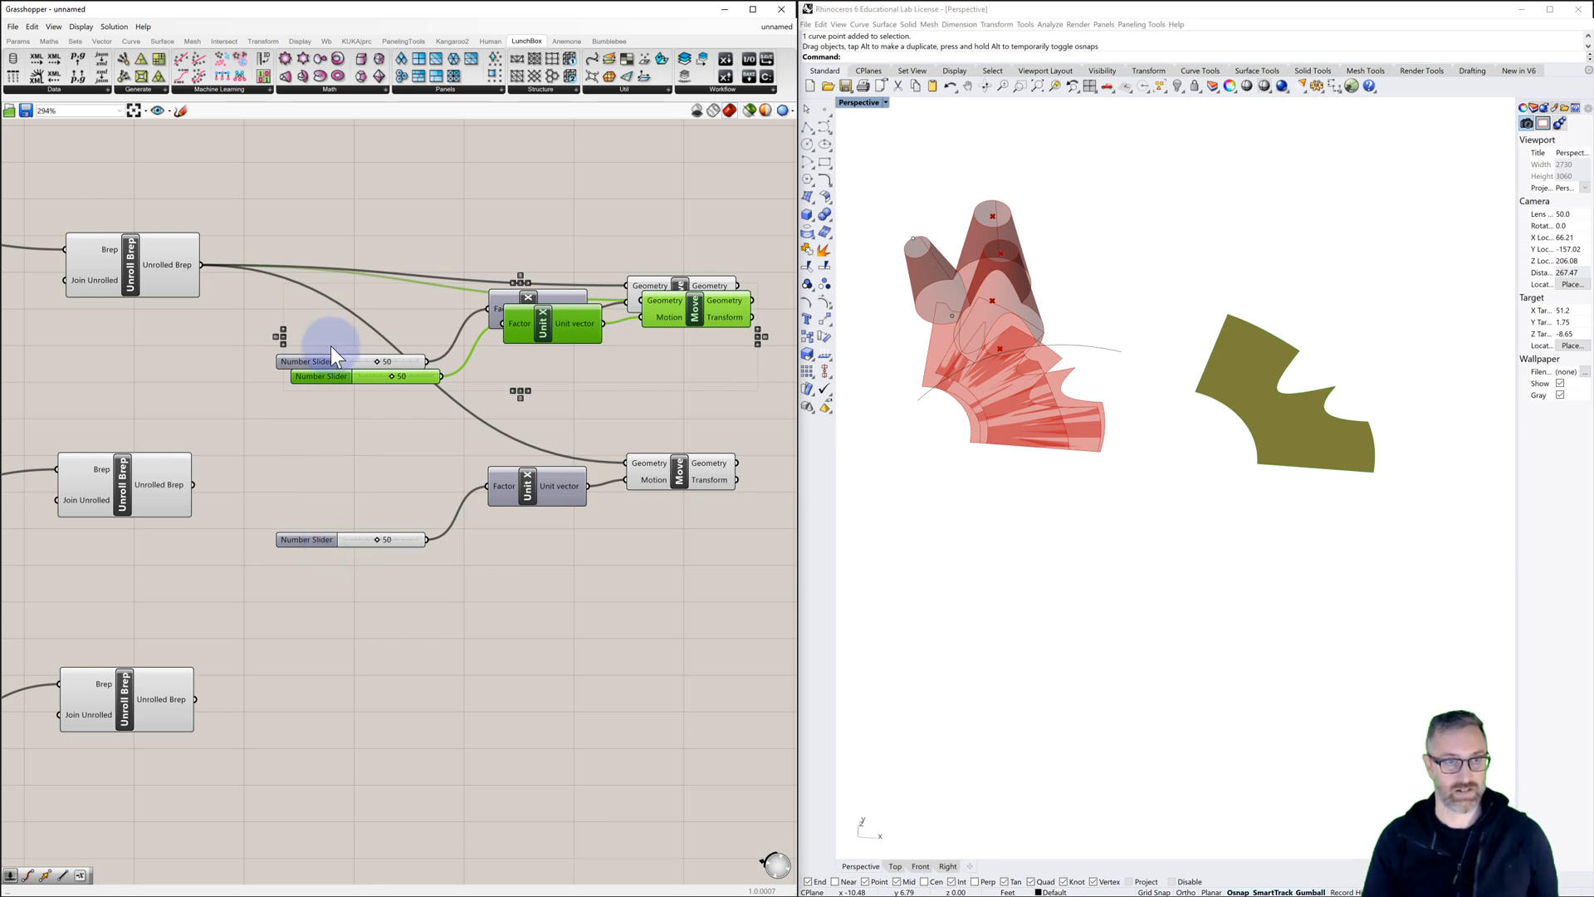
{"action": "left_click_drag", "start_coordinate": [330, 377], "coordinate": [301, 736]}
{"action": "left_click", "coordinate": [305, 635]}
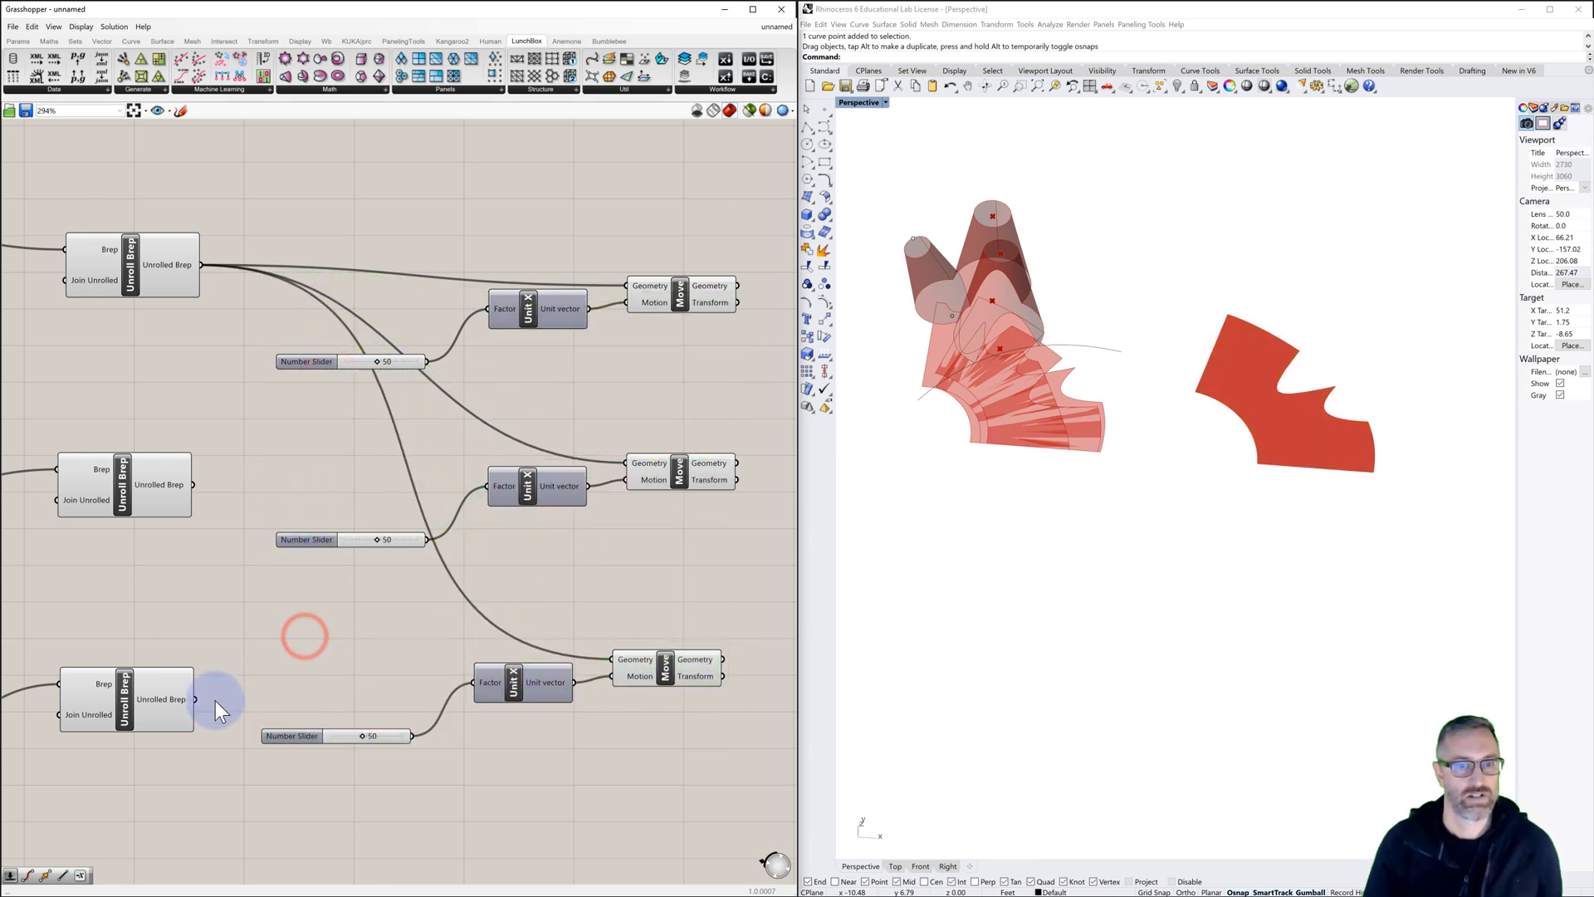
Step: Connect the lowest and middle Unroll Breps to their own Move's Geometry, and set the middle offset slider to 85 and the lowest to 100
{"action": "left_click_drag", "start_coordinate": [197, 700], "coordinate": [613, 659]}
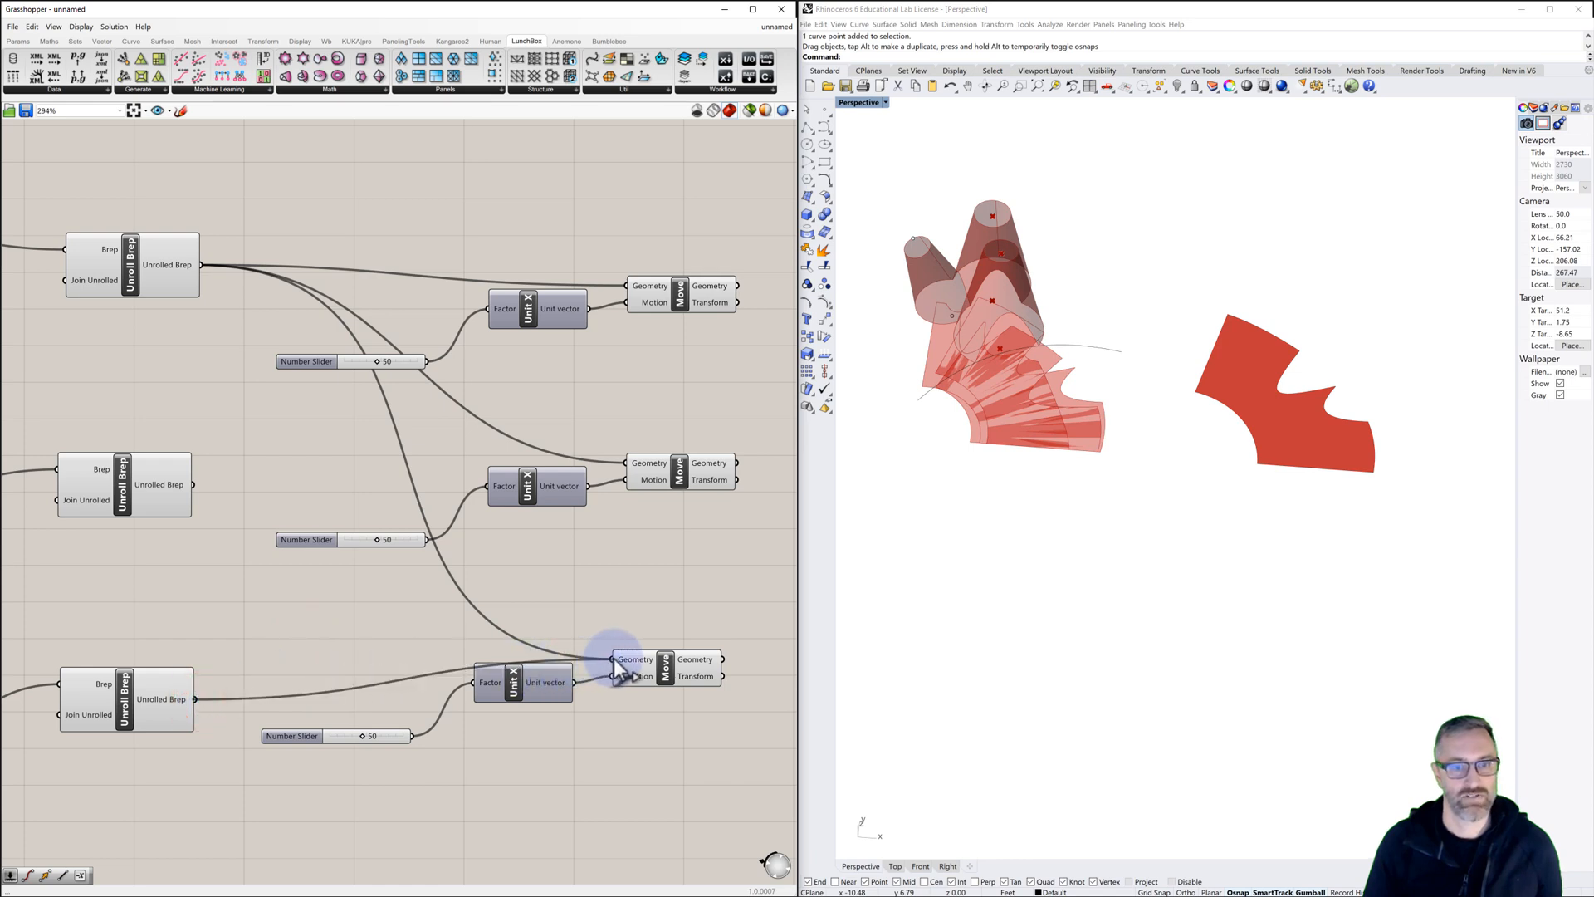
{"action": "left_click", "coordinate": [360, 543]}
{"action": "left_click_drag", "start_coordinate": [197, 485], "coordinate": [626, 462]}
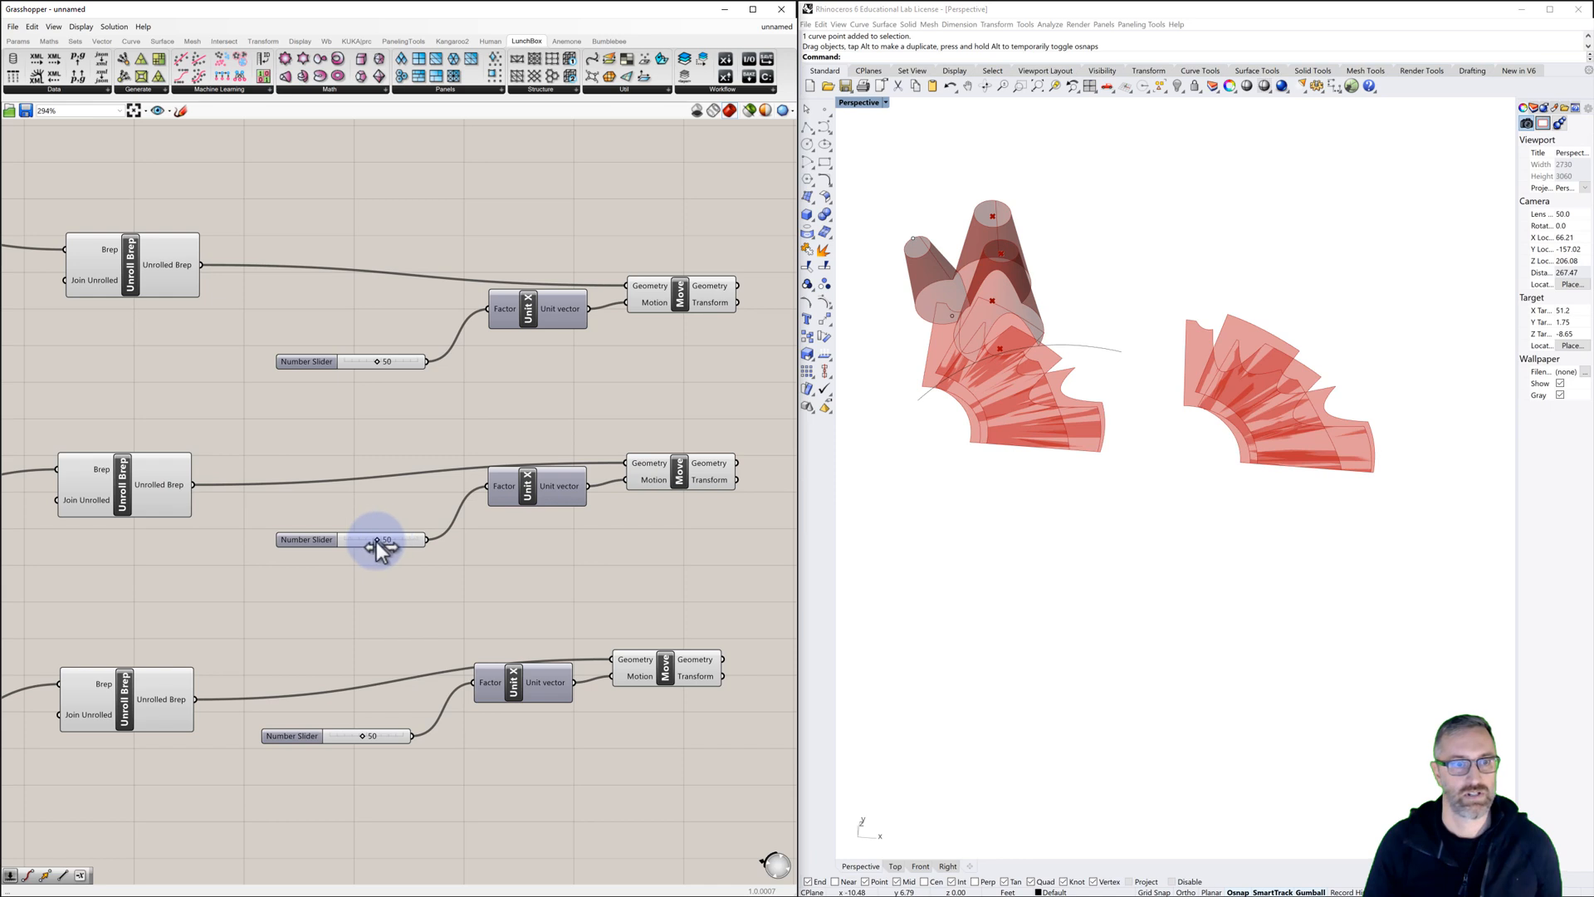
{"action": "left_click_drag", "start_coordinate": [378, 539], "coordinate": [405, 545]}
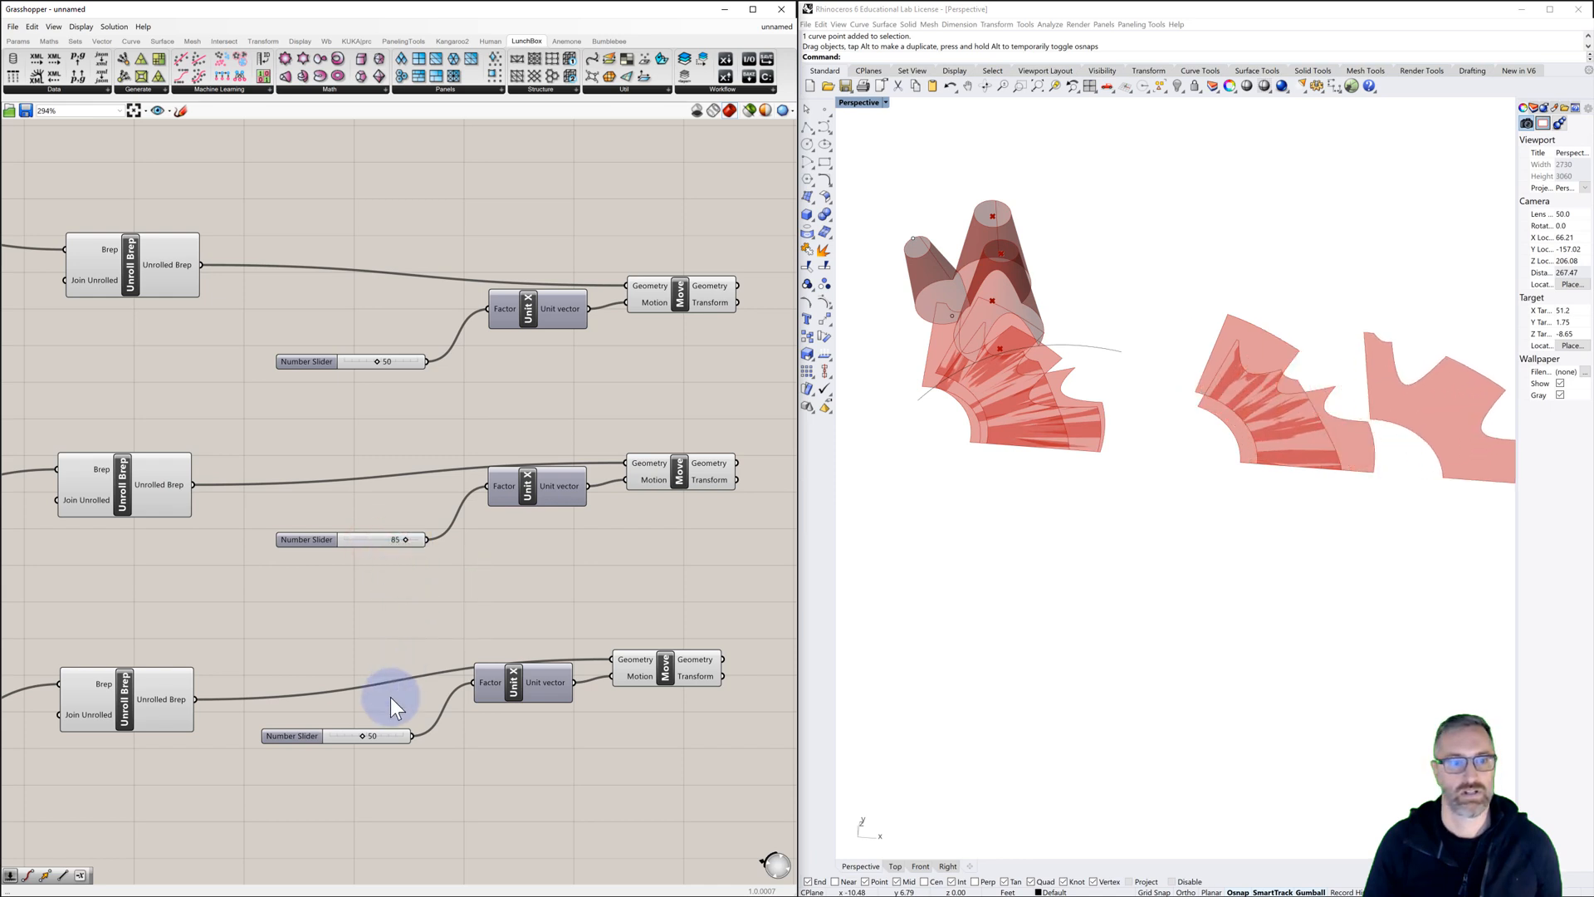
{"action": "left_click_drag", "start_coordinate": [363, 736], "coordinate": [418, 735]}
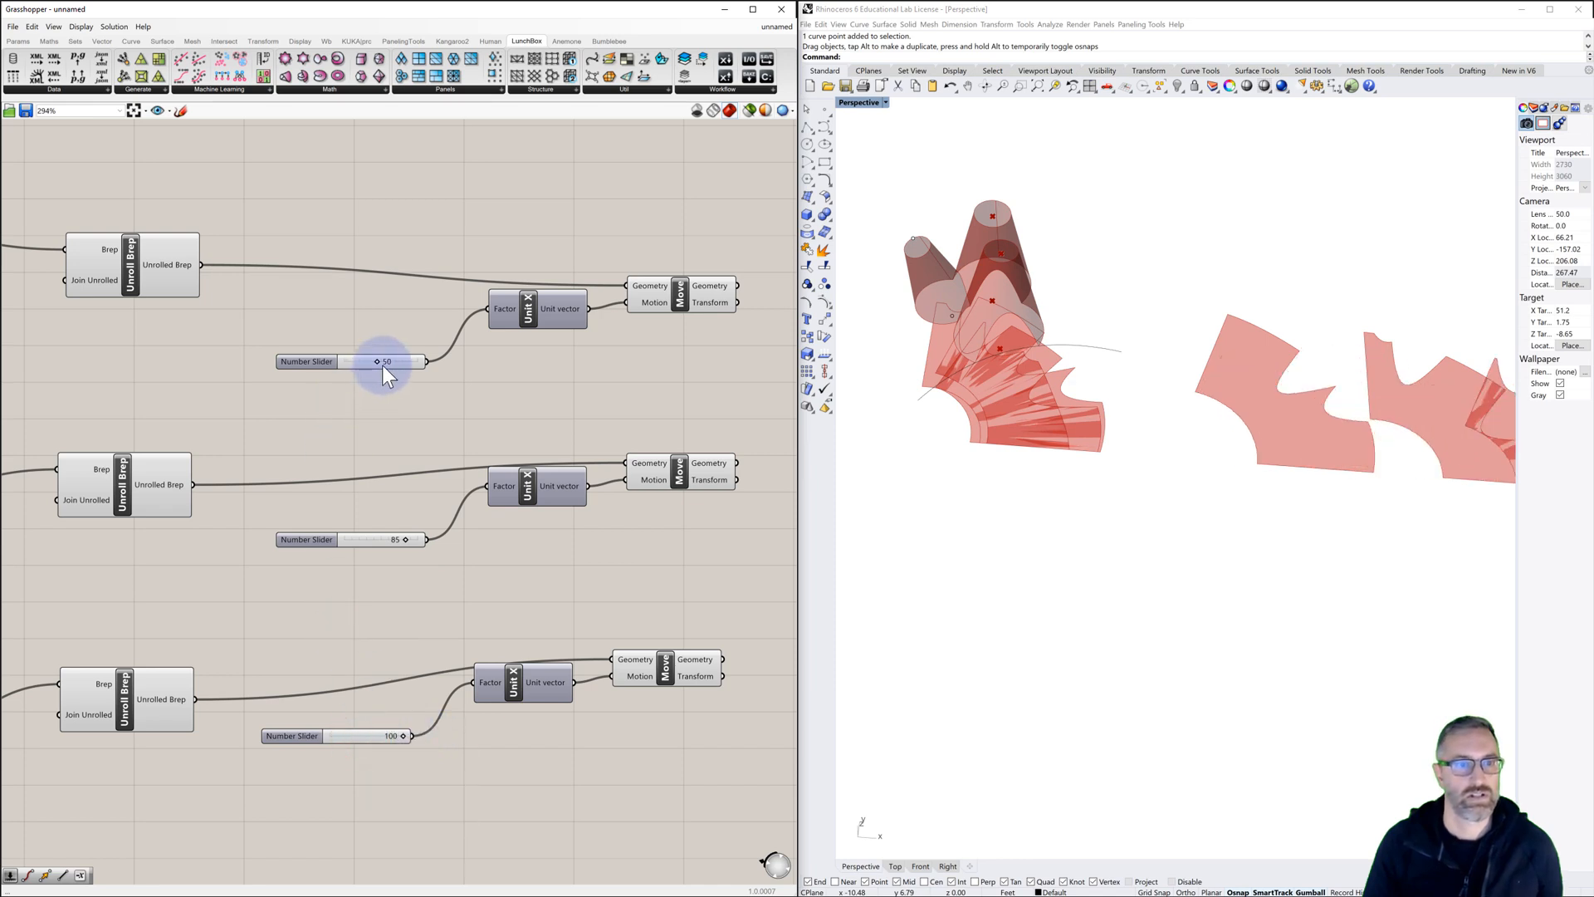
Step: Set the top offset slider to 28 and the middle one to 66, keeping the lowest at 100
{"action": "left_click_drag", "start_coordinate": [377, 362], "coordinate": [361, 367]}
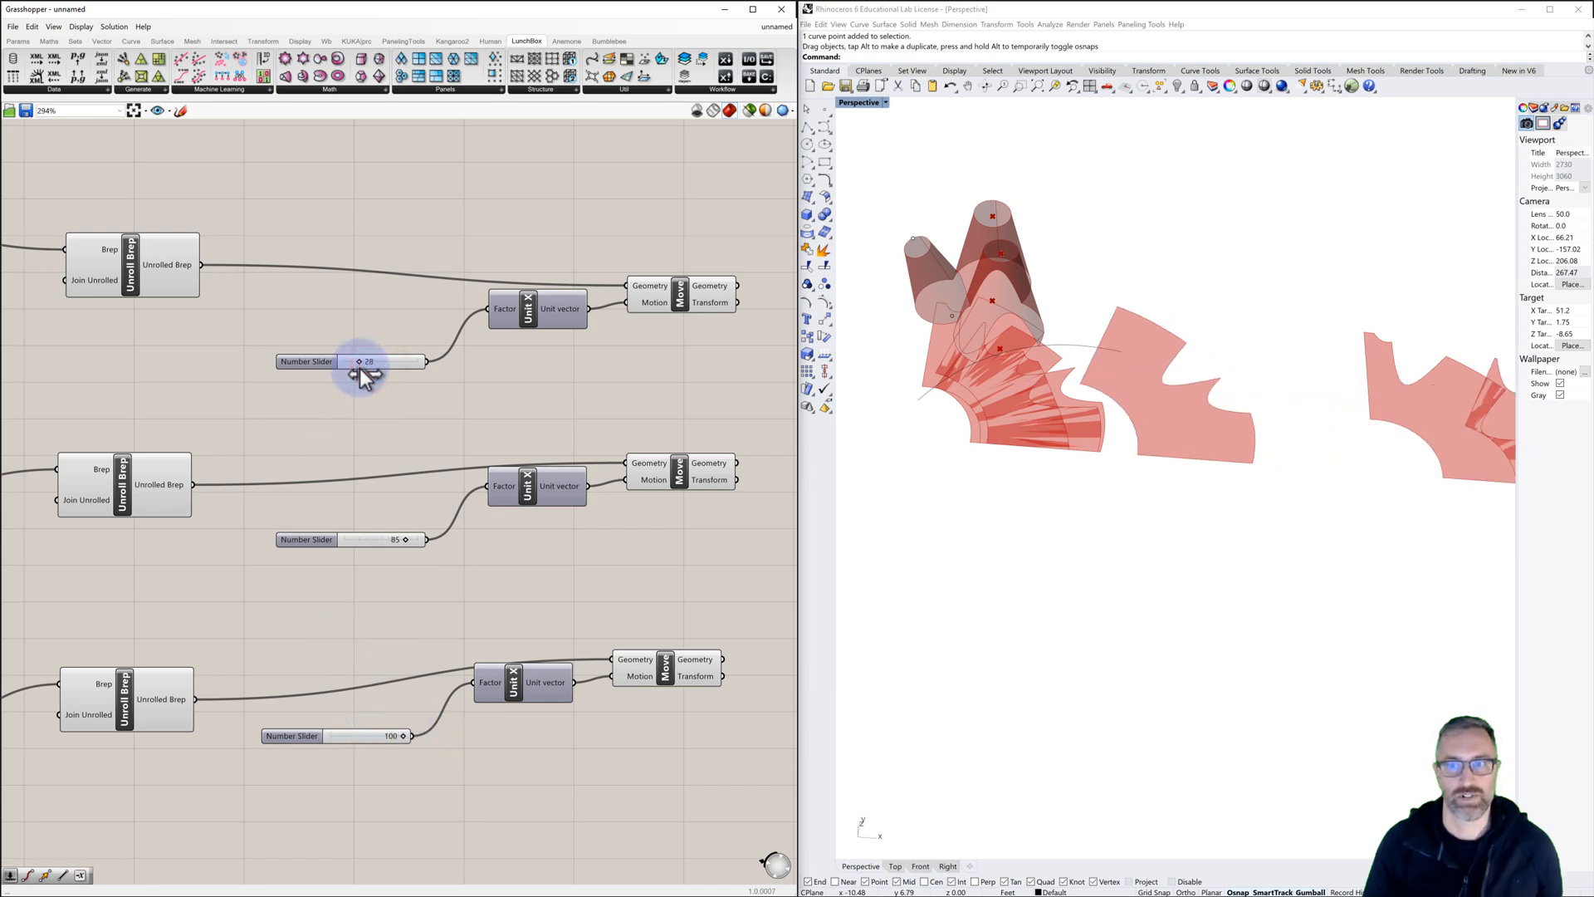
{"action": "left_click_drag", "start_coordinate": [405, 540], "coordinate": [390, 568]}
{"action": "left_click_drag", "start_coordinate": [402, 734], "coordinate": [411, 735]}
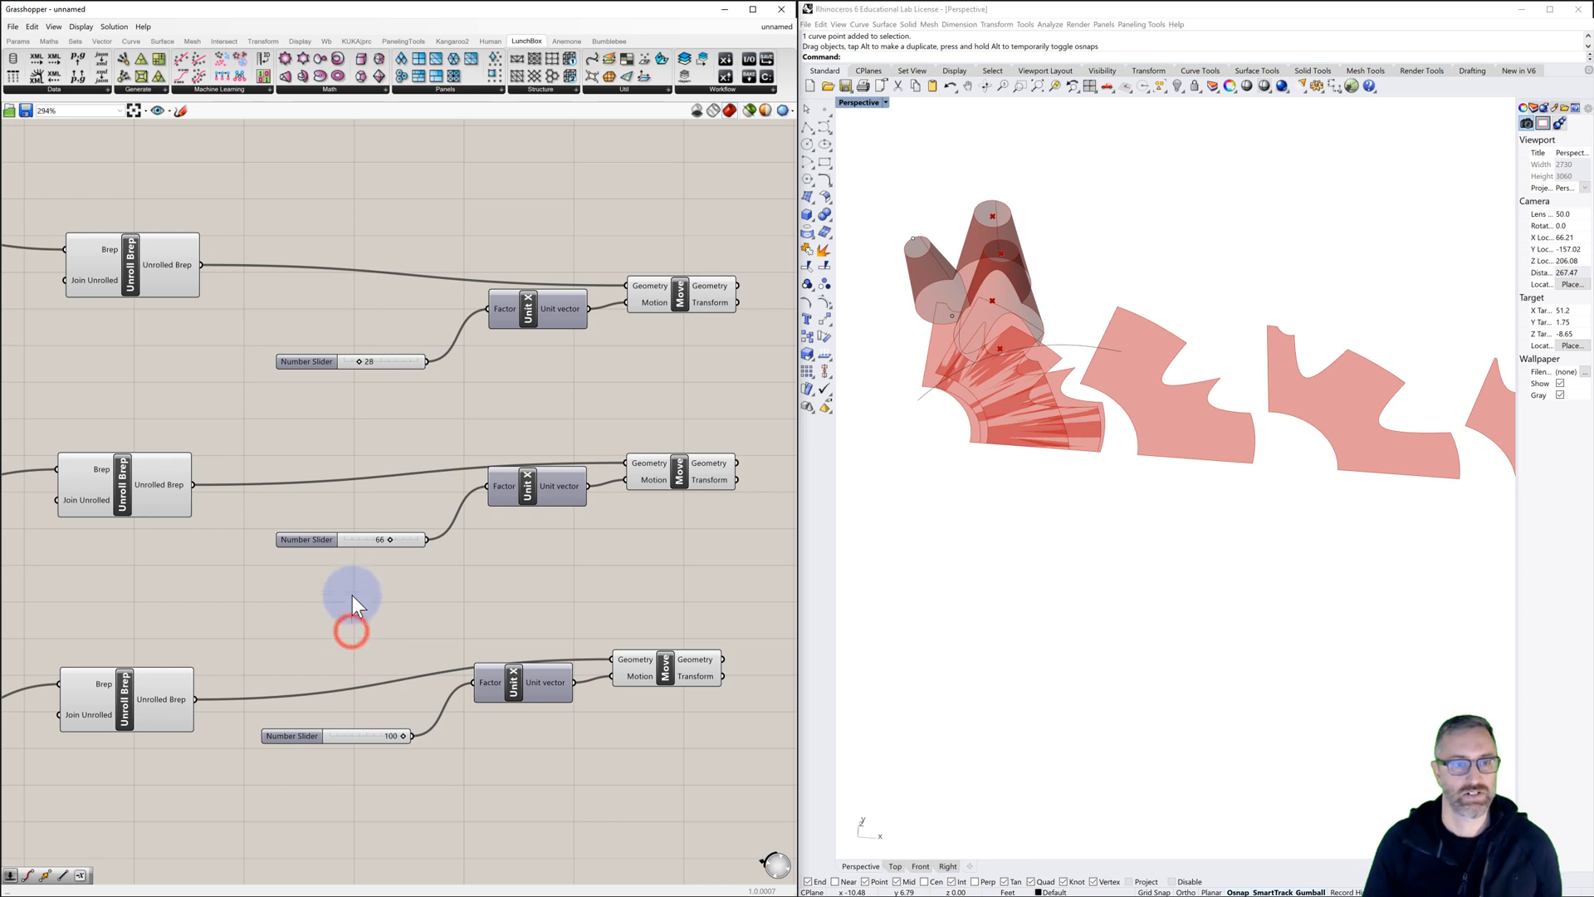
Step: Stack the middle and lowest offset sliders directly beneath the top one, keeping their Unit X connections
{"action": "left_click_drag", "start_coordinate": [314, 539], "coordinate": [312, 384]}
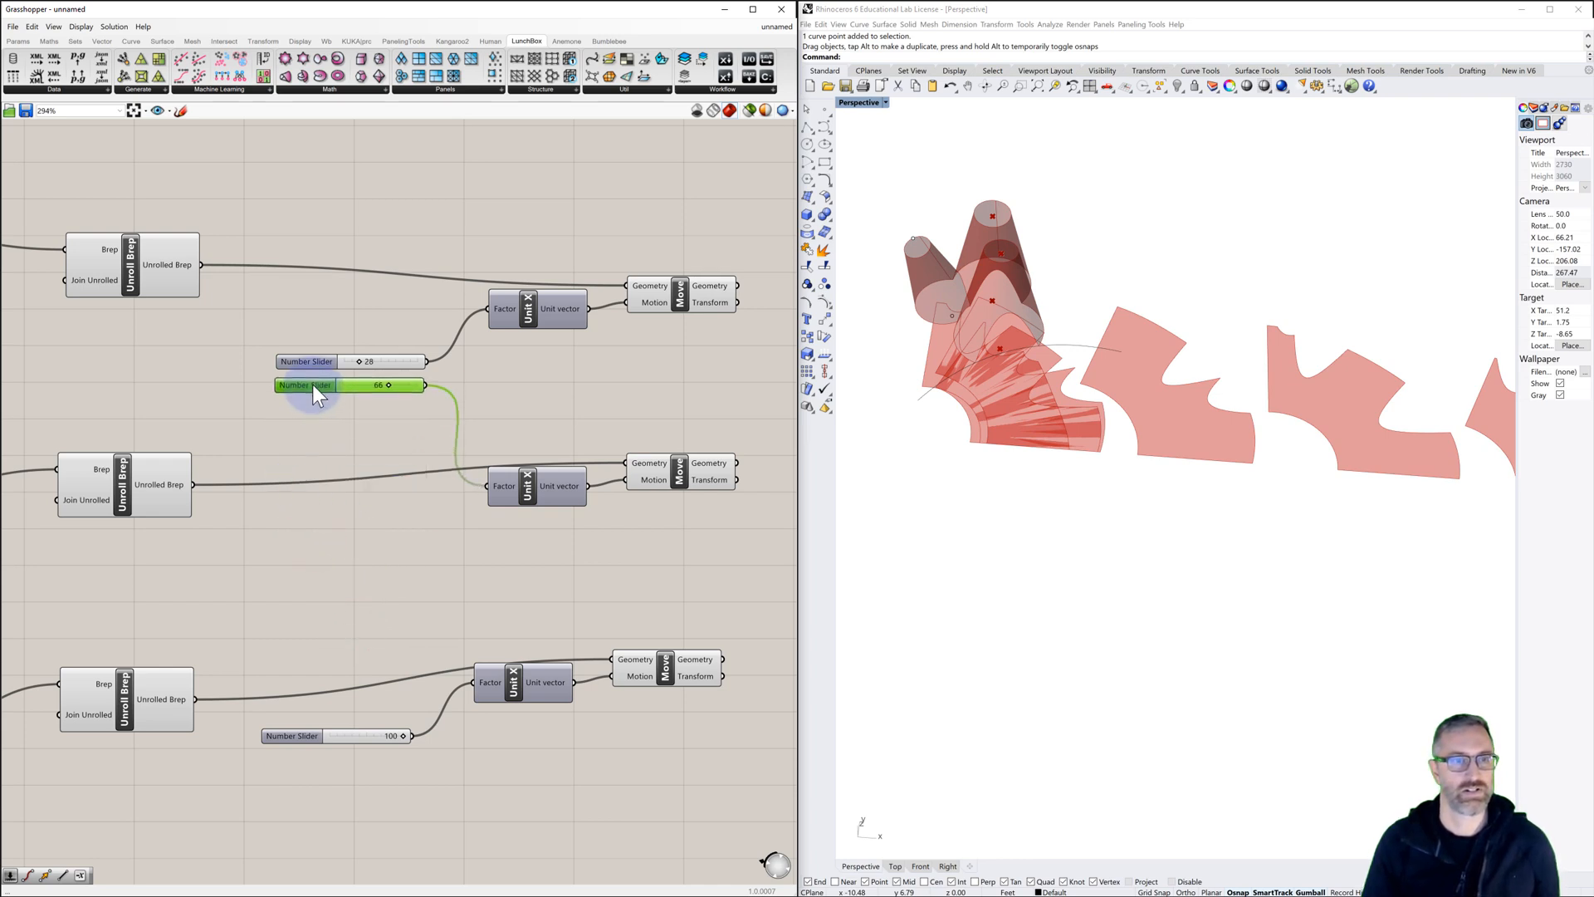
{"action": "left_click", "coordinate": [292, 734]}
{"action": "left_click_drag", "start_coordinate": [293, 617], "coordinate": [294, 409]}
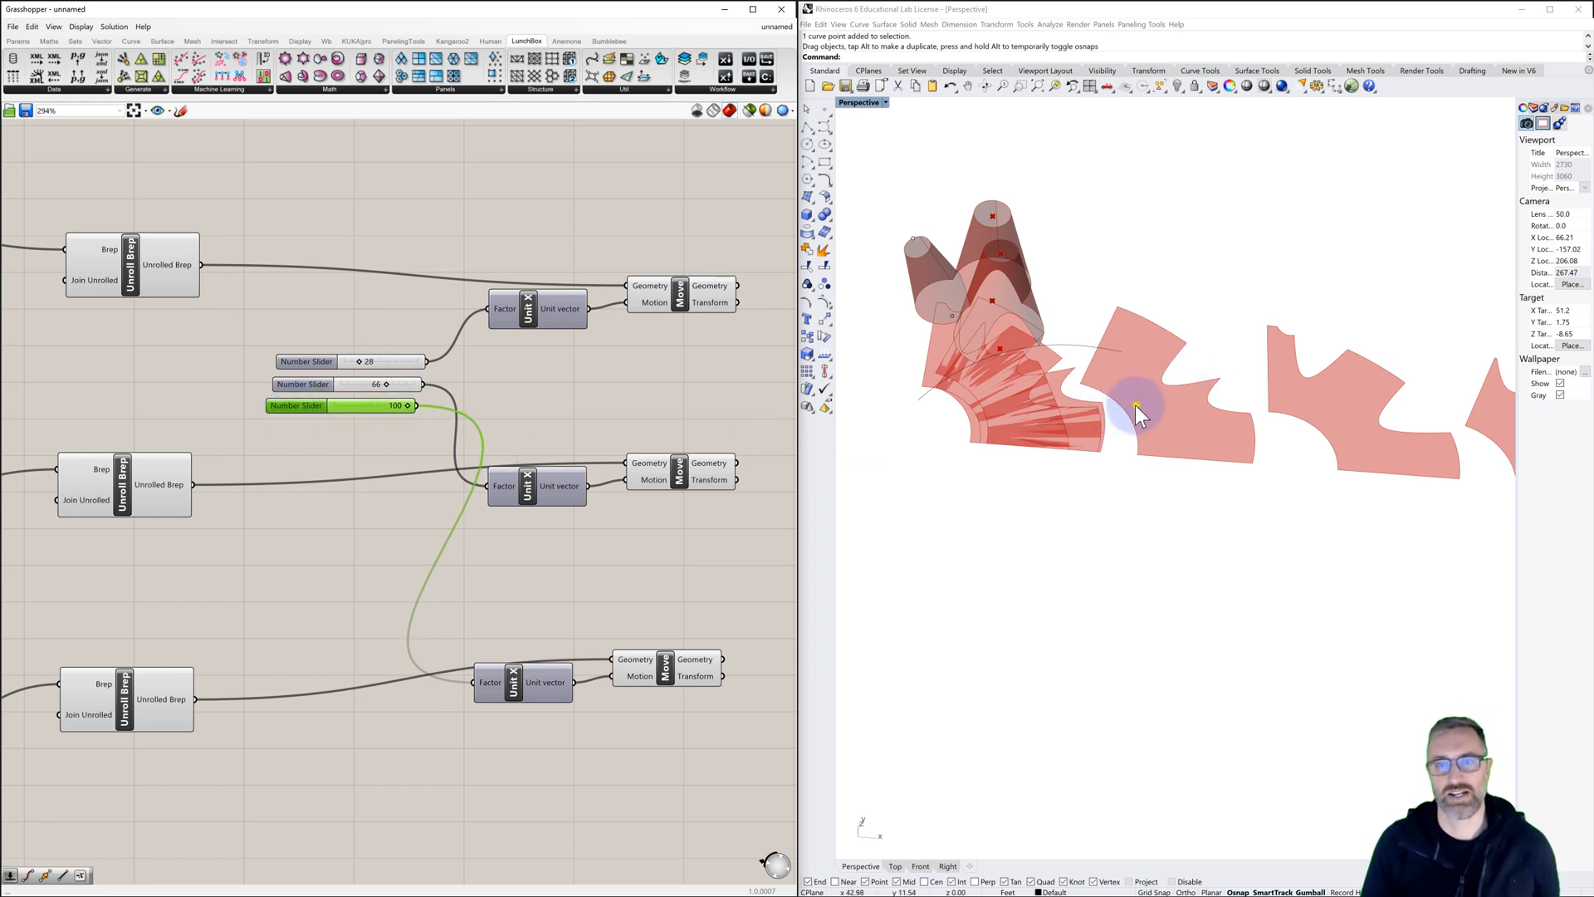
Step: Turn off the preview of the three List Item and three Unroll Brep components
{"action": "right_click_drag", "start_coordinate": [1135, 405], "coordinate": [1075, 387], "text": "shift"}
{"action": "scroll", "coordinate": [466, 556], "scroll_direction": "down", "scroll_amount": 3}
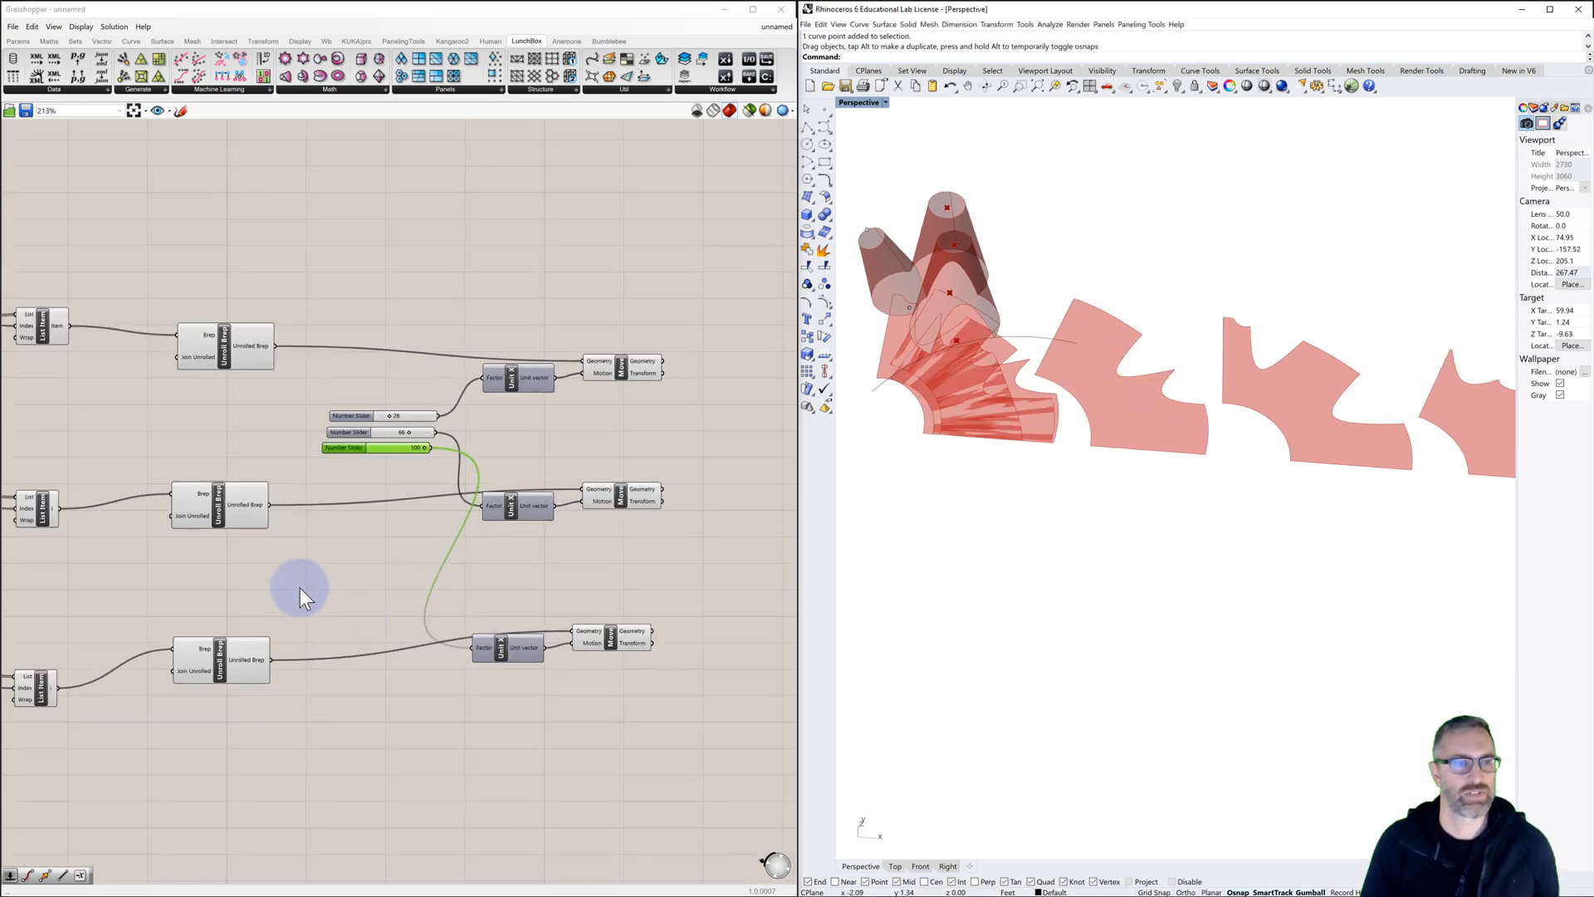
{"action": "right_click_drag", "start_coordinate": [327, 573], "coordinate": [488, 552]}
{"action": "left_click_drag", "start_coordinate": [437, 725], "coordinate": [156, 267]}
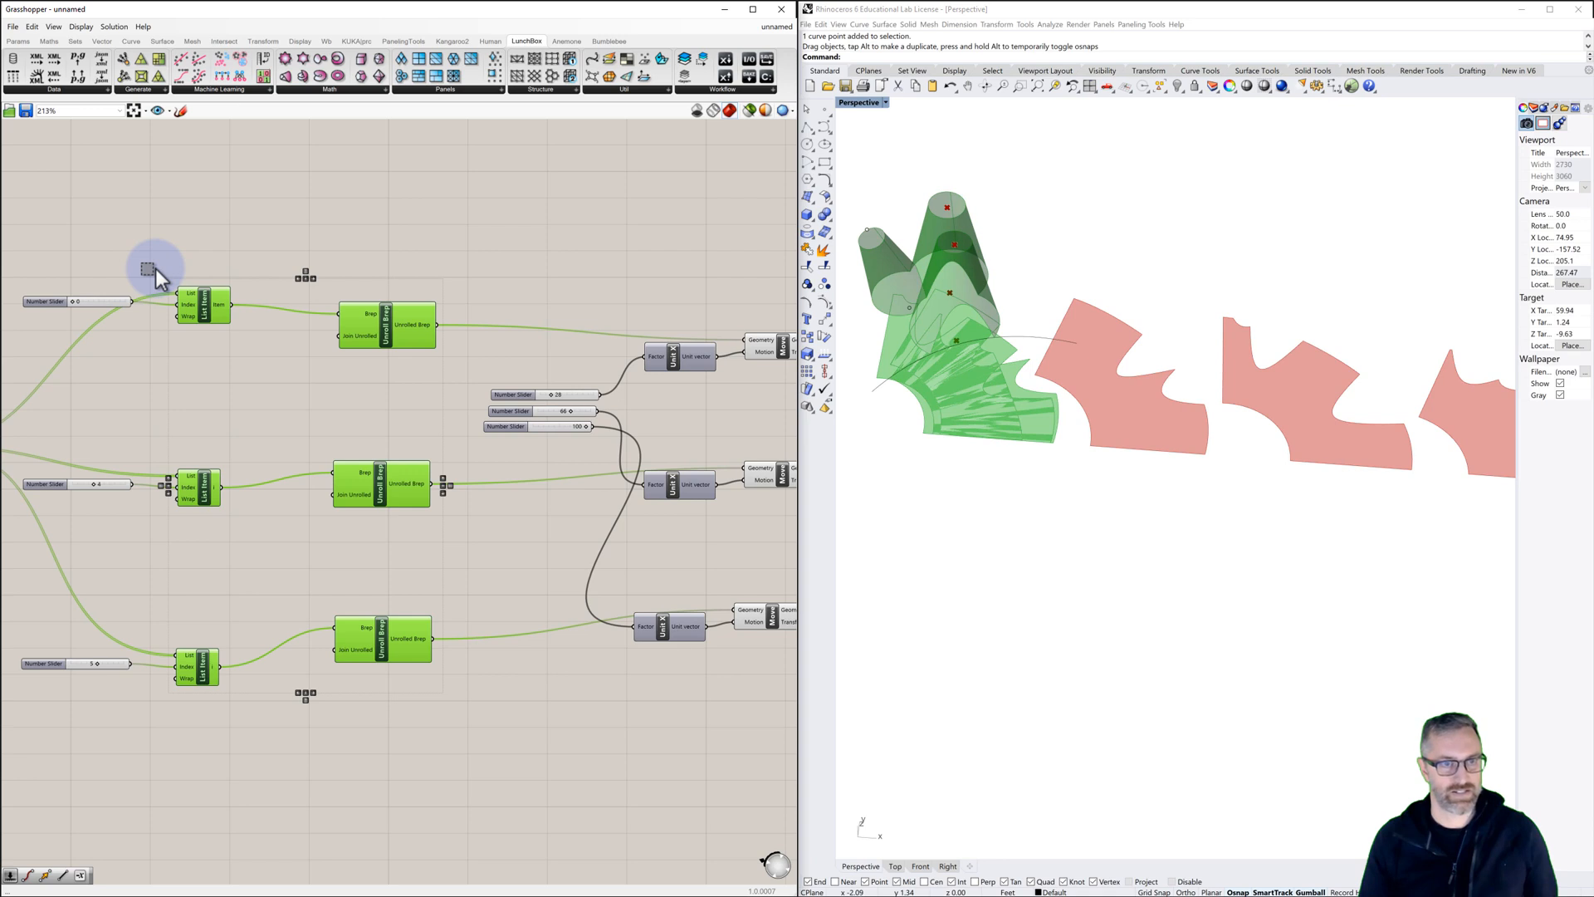
{"action": "key", "text": "ctrl+q"}
{"action": "left_click", "coordinate": [349, 236]}
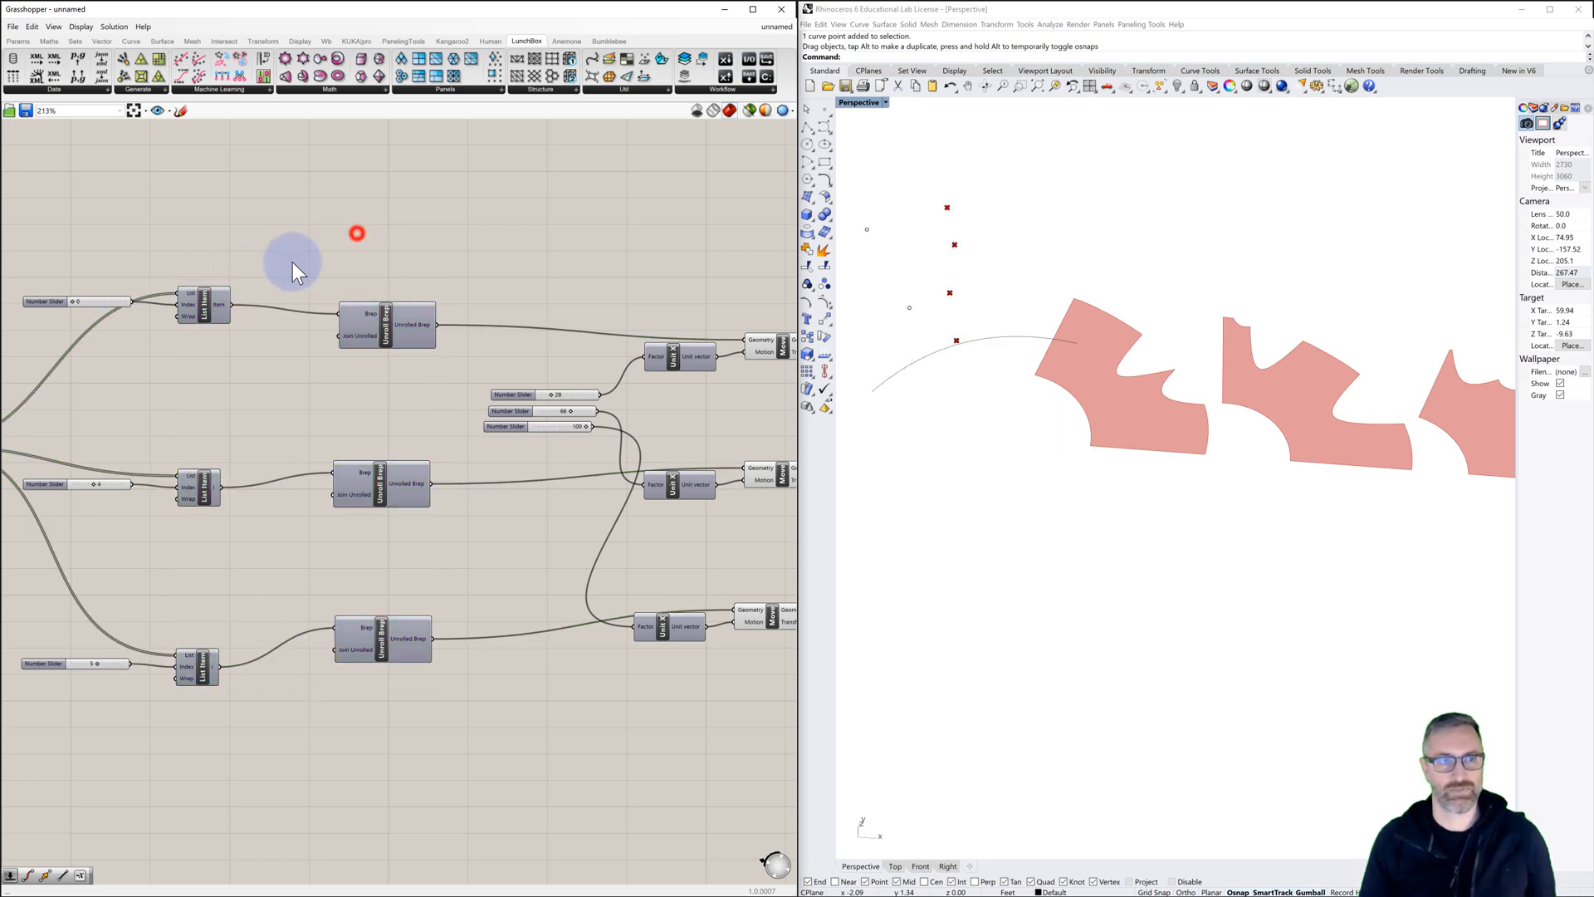
Step: Turn the preview of the three List Item components back on, cancelling any prompt to close the document
{"action": "left_click_drag", "start_coordinate": [264, 251], "coordinate": [176, 710]}
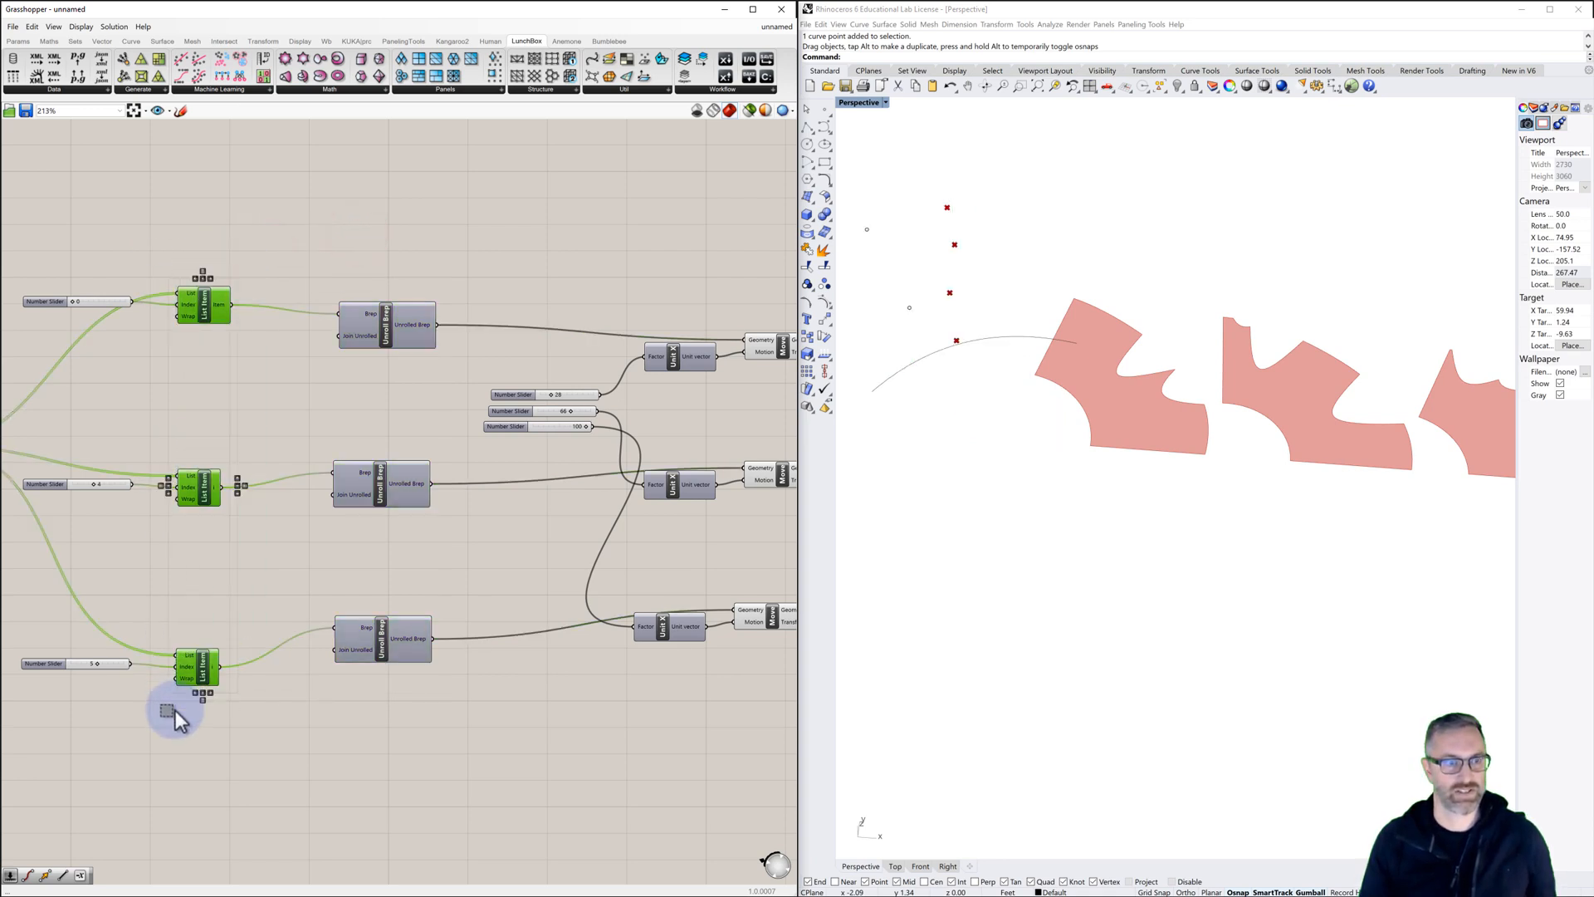
{"action": "key", "text": "ctrl+w"}
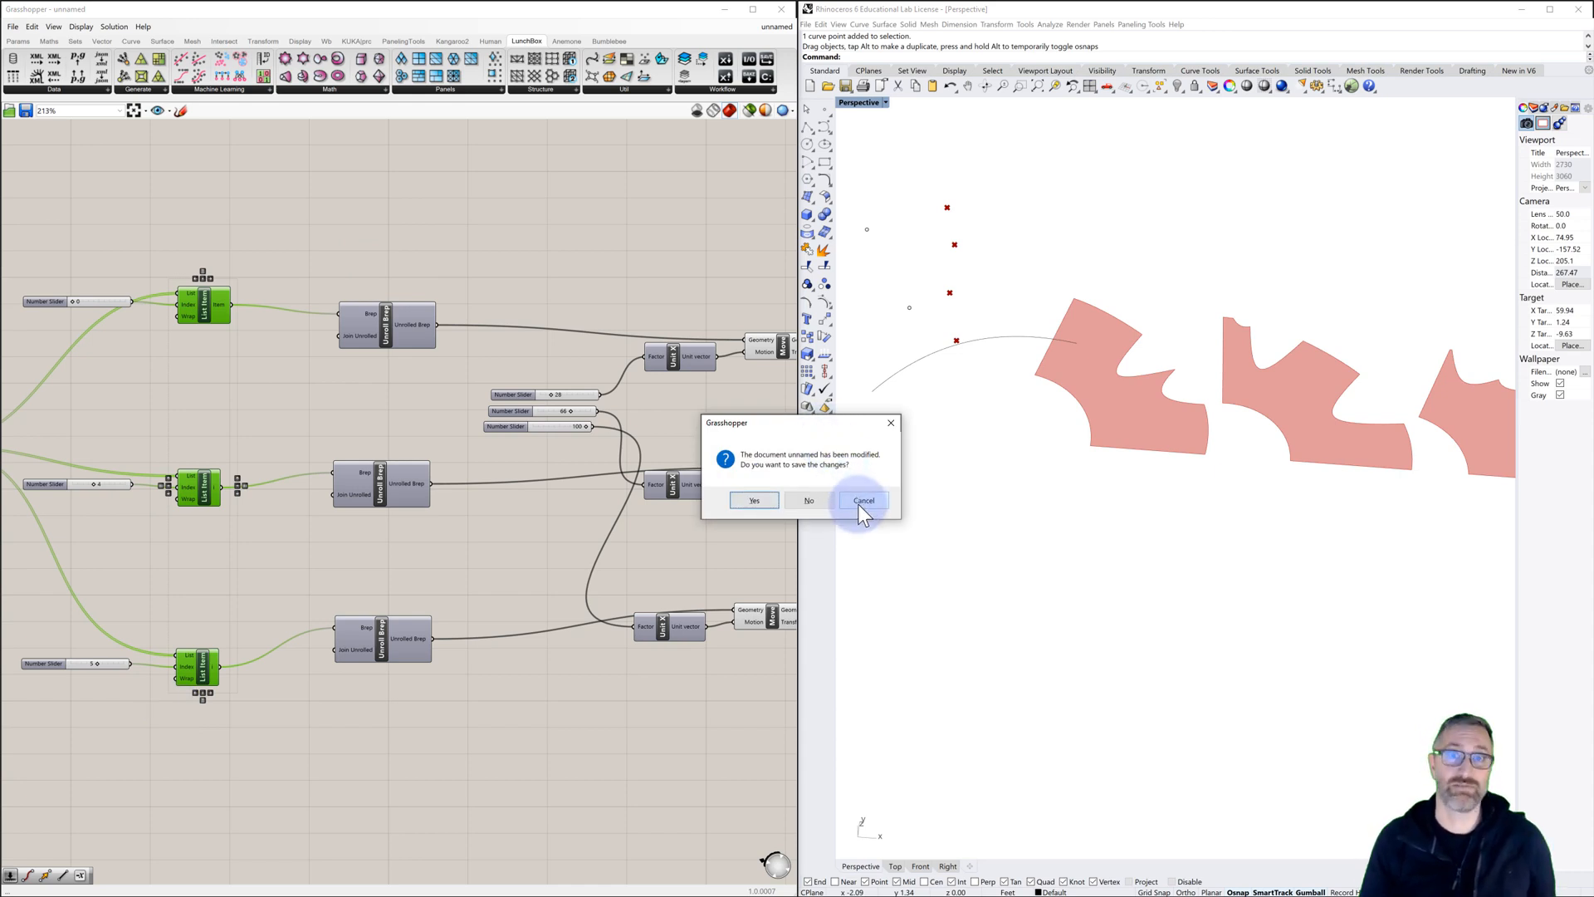
{"action": "left_click", "coordinate": [861, 501]}
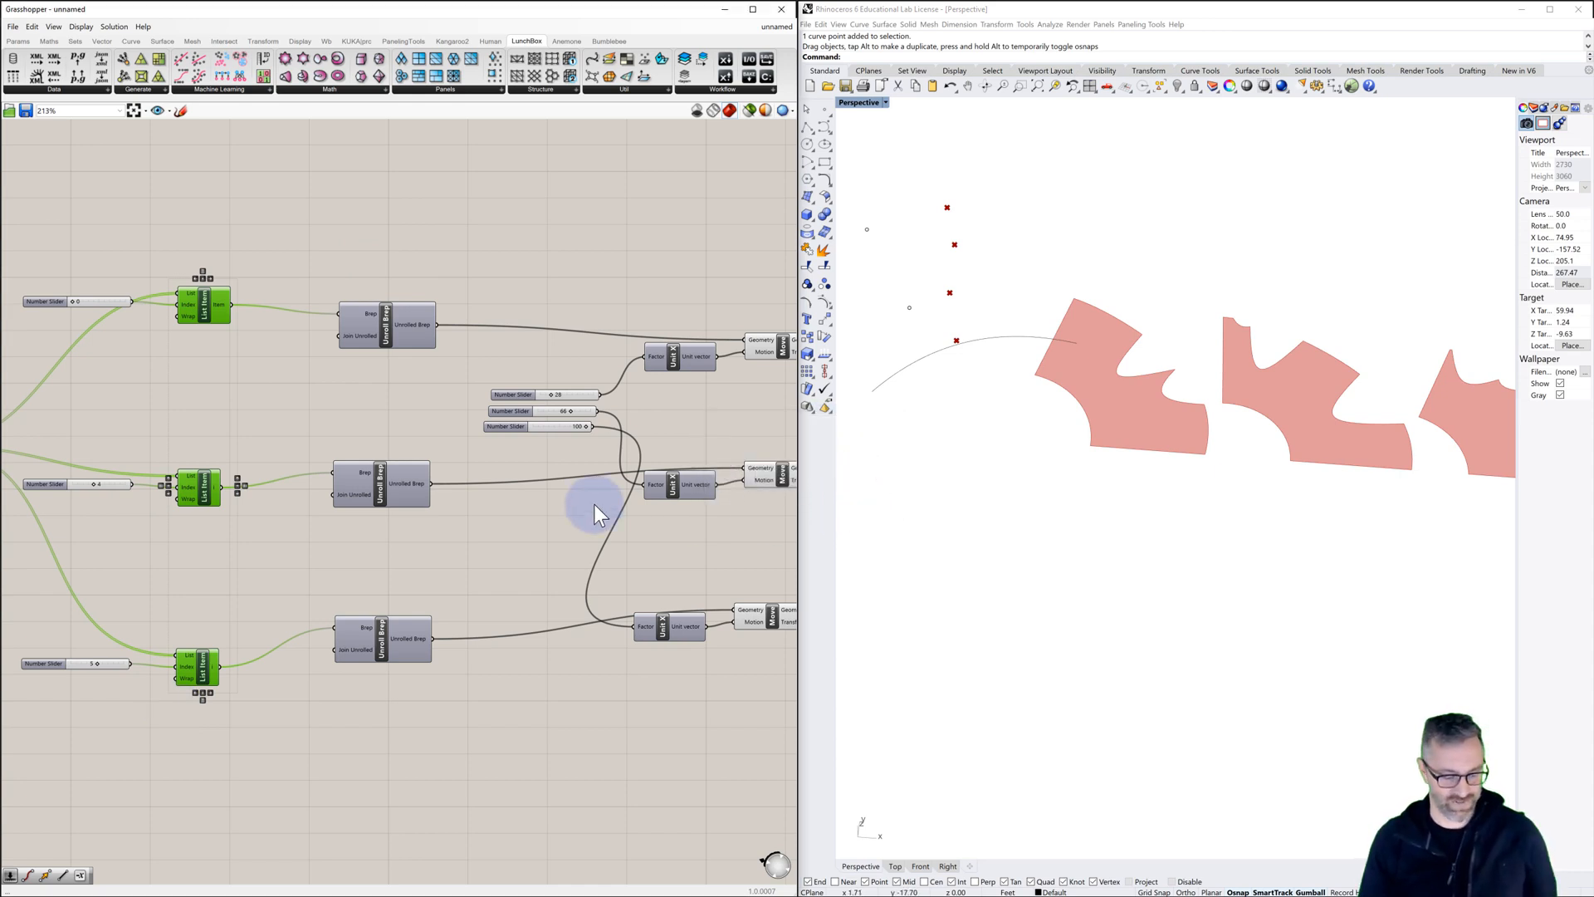
{"action": "left_click", "coordinate": [490, 413]}
{"action": "left_click", "coordinate": [495, 254]}
{"action": "left_click", "coordinate": [936, 208]}
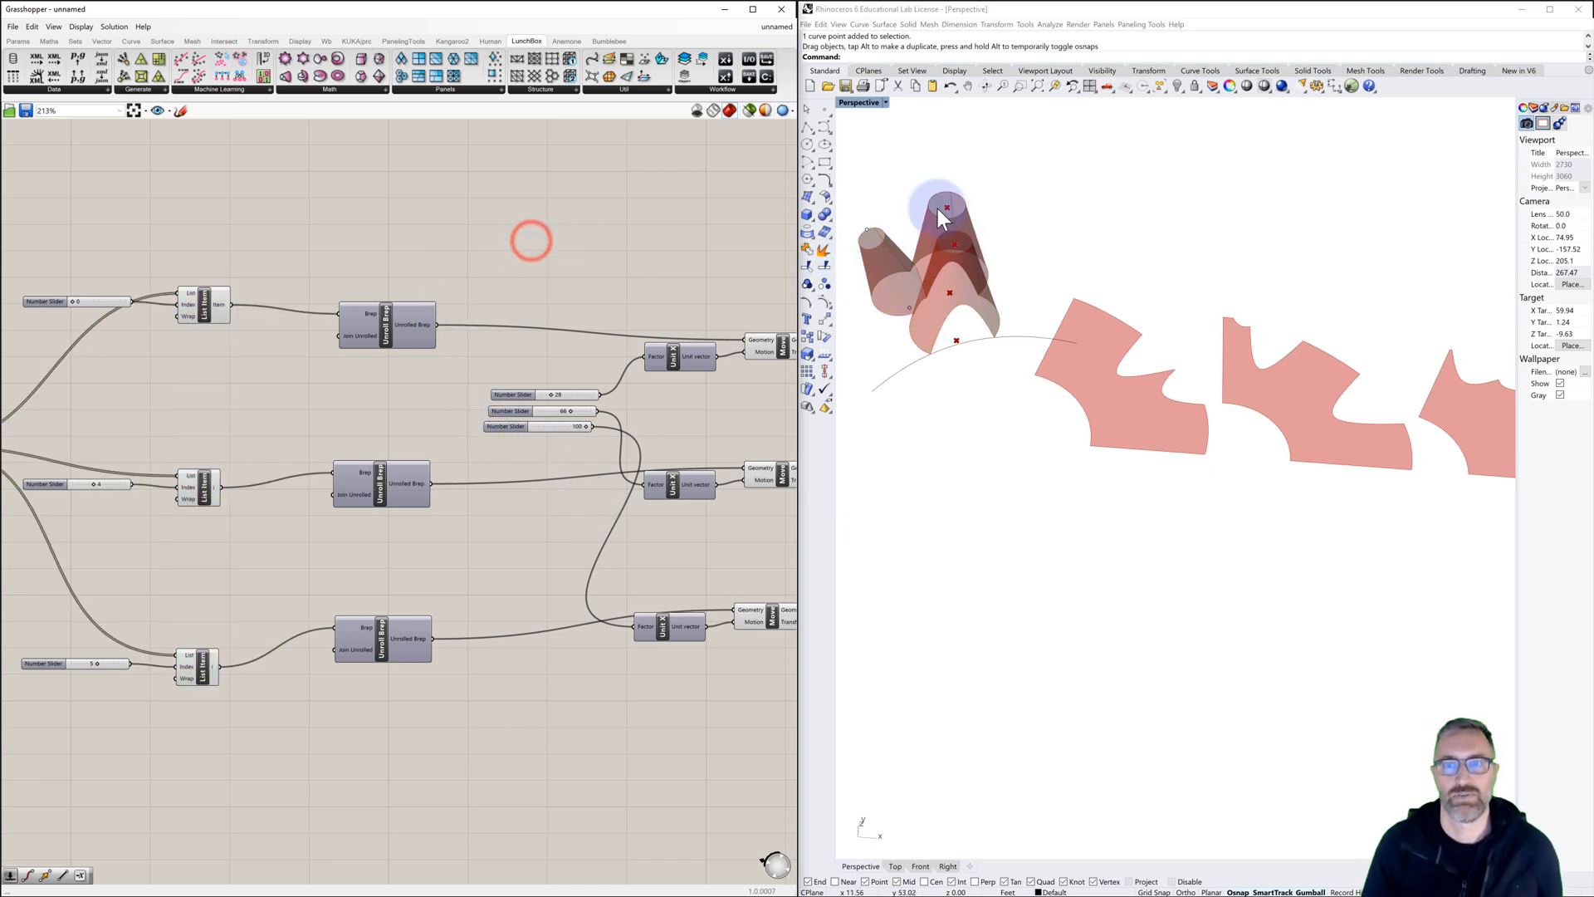
Step: Examine the three joined cones and their unrolled faces in the Rhino viewport, from above and in perspective
{"action": "right_click_drag", "start_coordinate": [950, 226], "coordinate": [955, 266]}
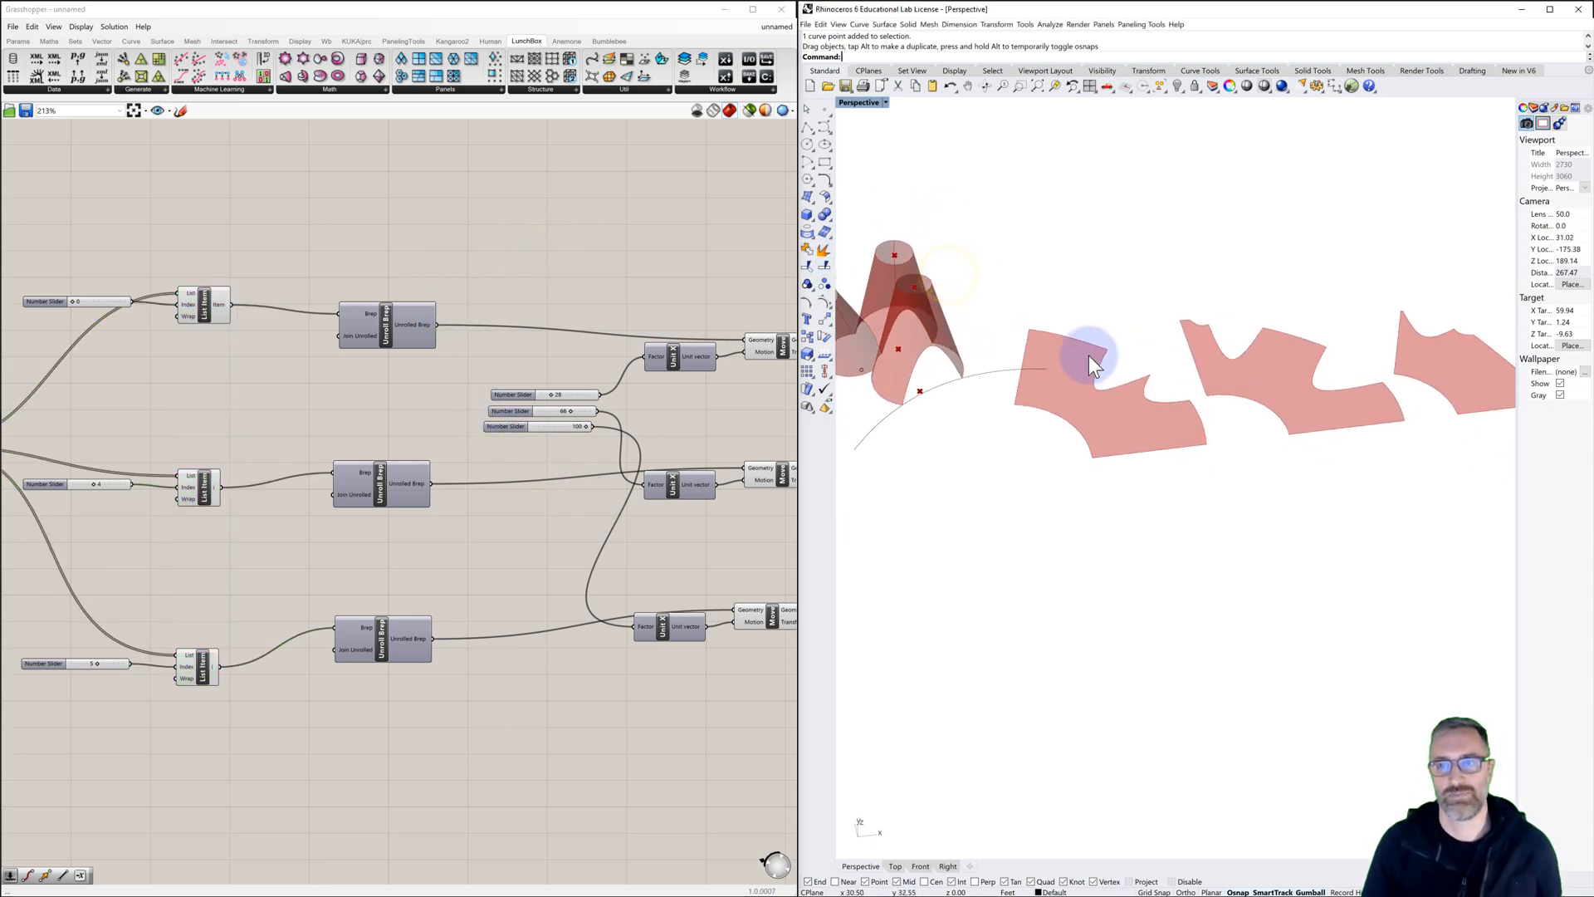
{"action": "scroll", "coordinate": [1237, 377], "scroll_direction": "down", "scroll_amount": 2}
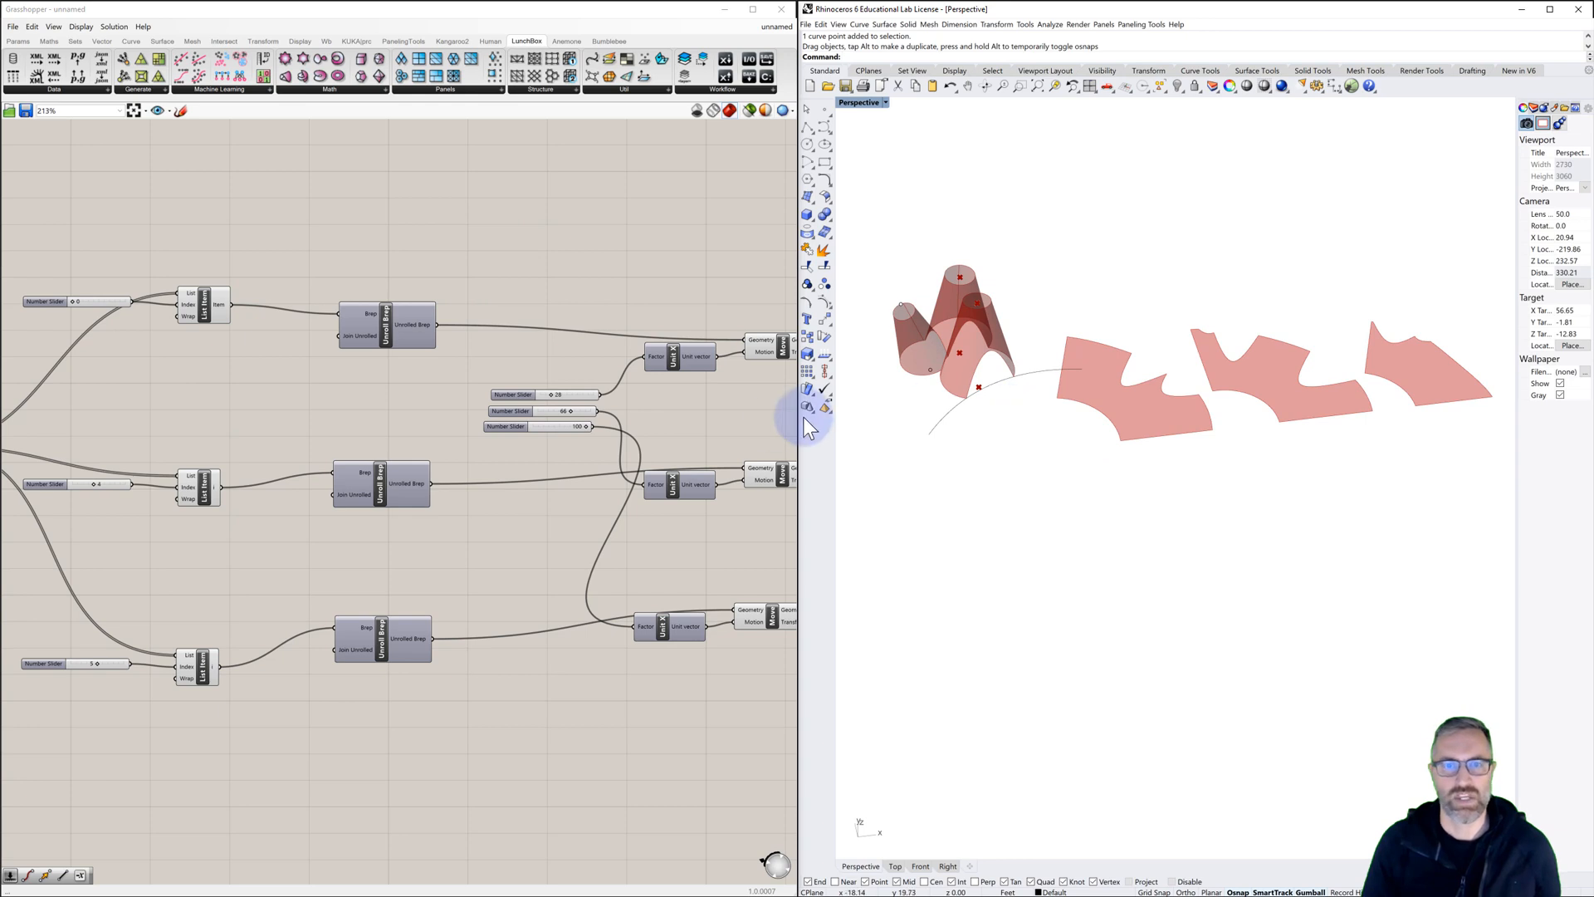
{"action": "right_click_drag", "start_coordinate": [771, 425], "coordinate": [532, 428]}
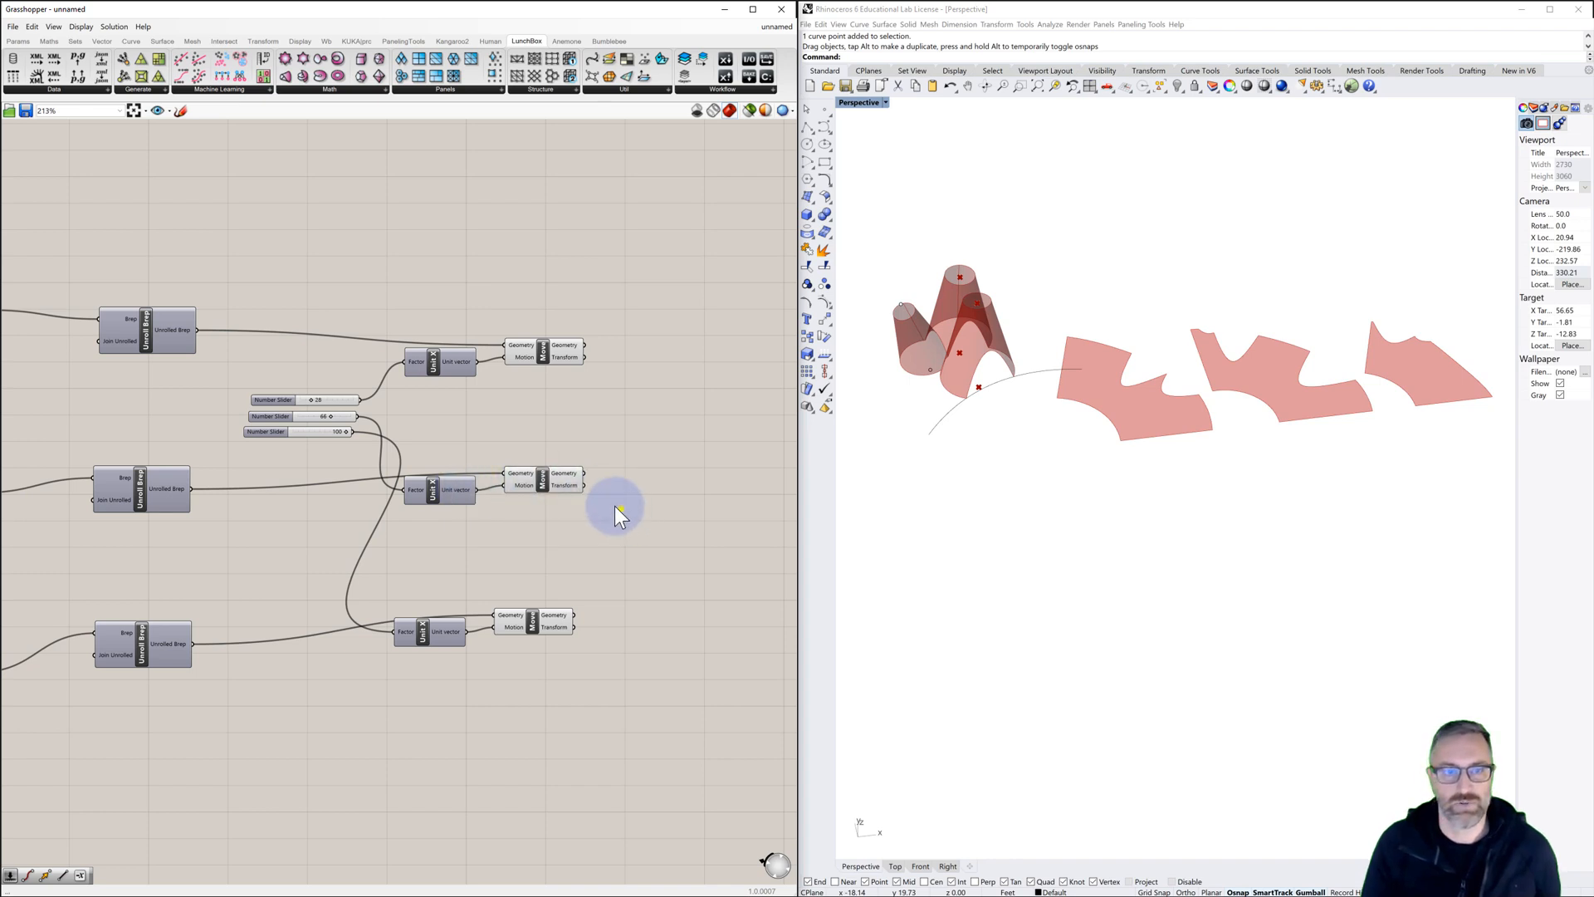
{"action": "right_click_drag", "start_coordinate": [614, 506], "coordinate": [554, 488]}
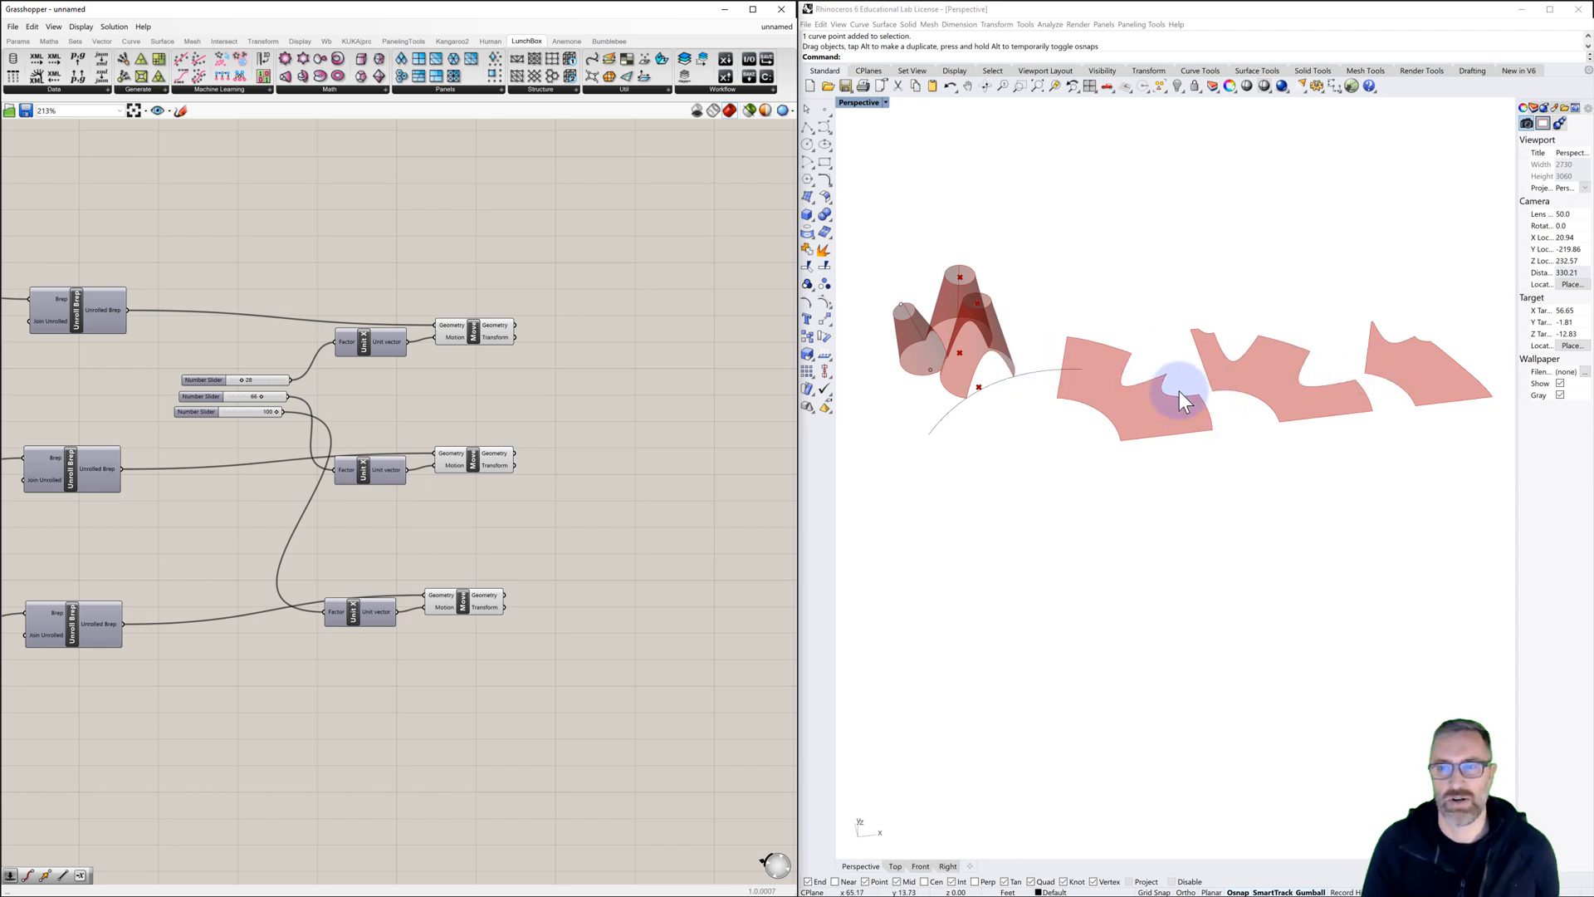
{"action": "right_click_drag", "start_coordinate": [1137, 377], "coordinate": [1121, 405]}
{"action": "scroll", "coordinate": [930, 296], "scroll_direction": "up", "scroll_amount": 2}
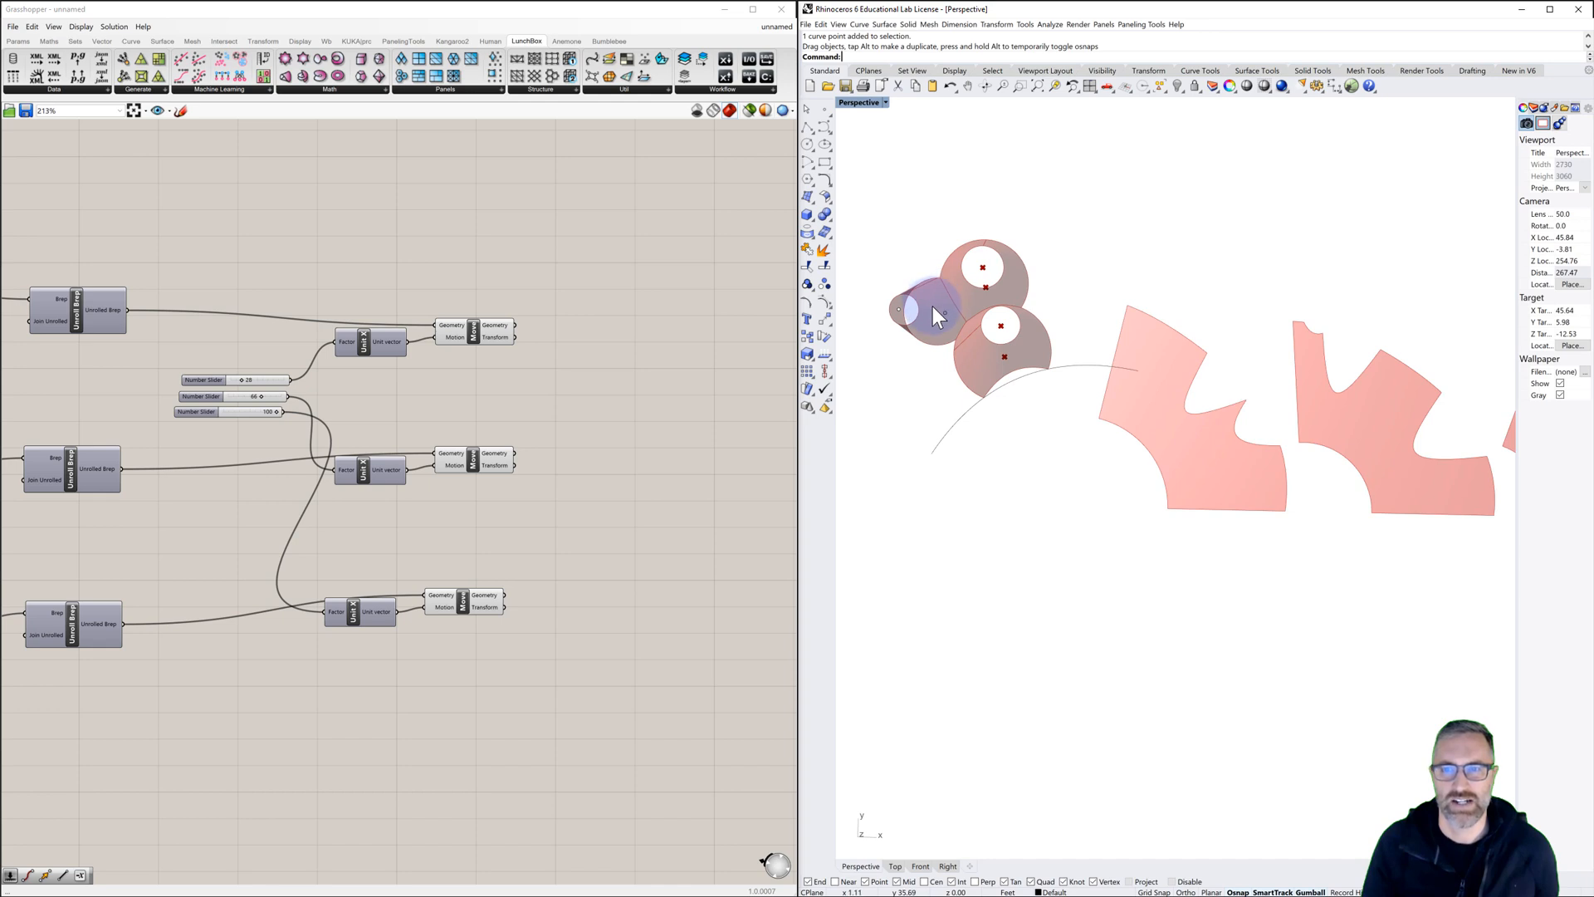
{"action": "scroll", "coordinate": [933, 306], "scroll_direction": "down", "scroll_amount": 2}
{"action": "right_click_drag", "start_coordinate": [942, 316], "coordinate": [938, 320], "text": "shift"}
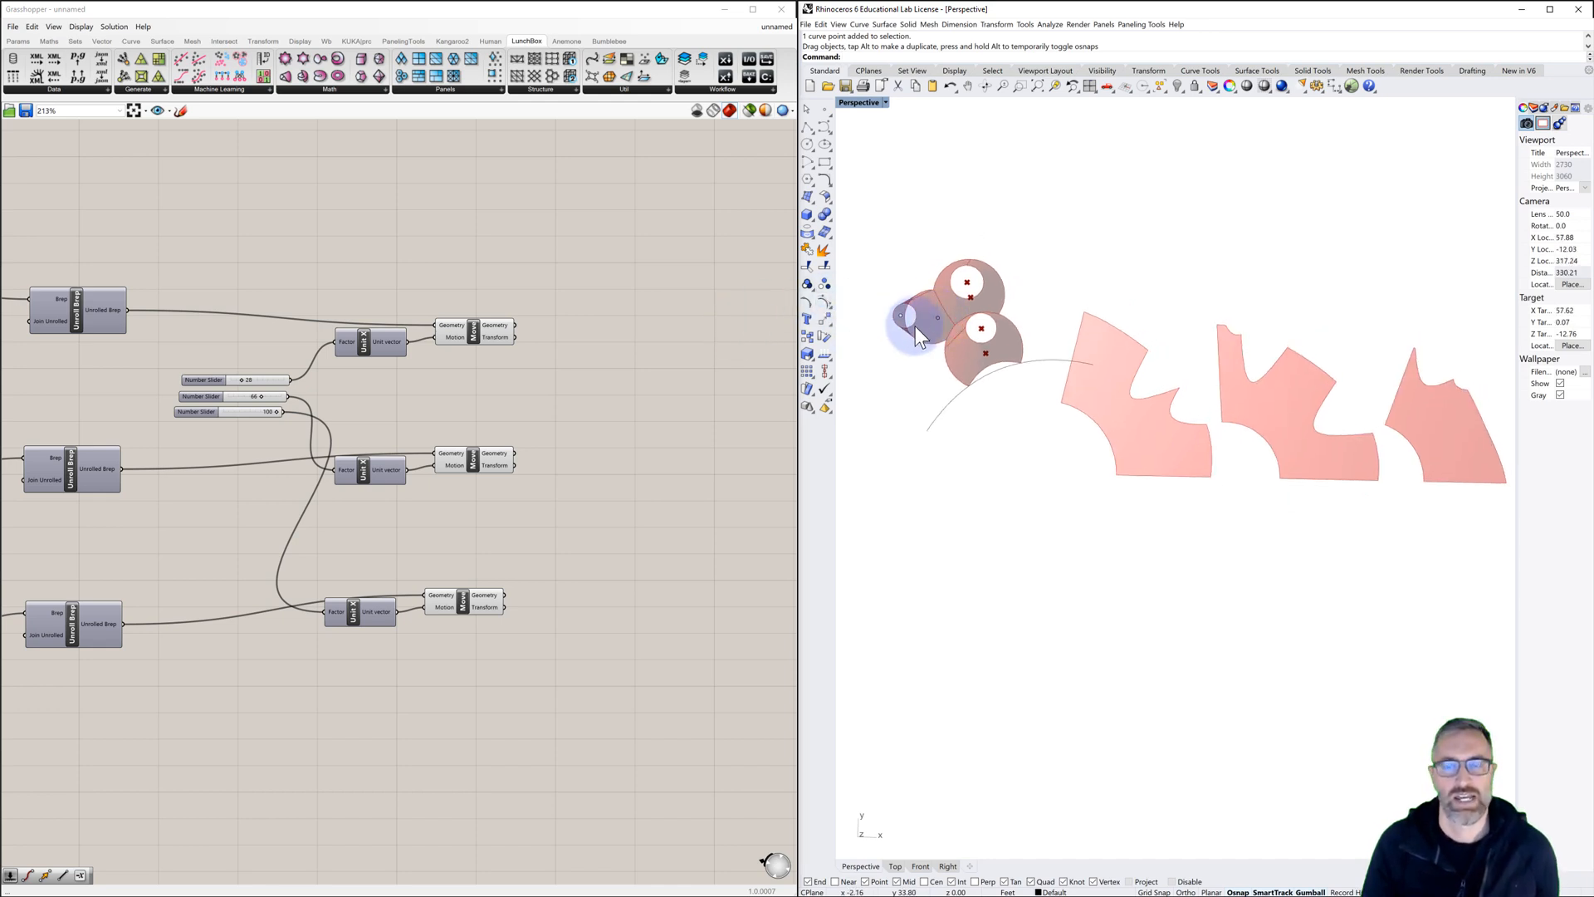
{"action": "right_click_drag", "start_coordinate": [914, 327], "coordinate": [905, 294]}
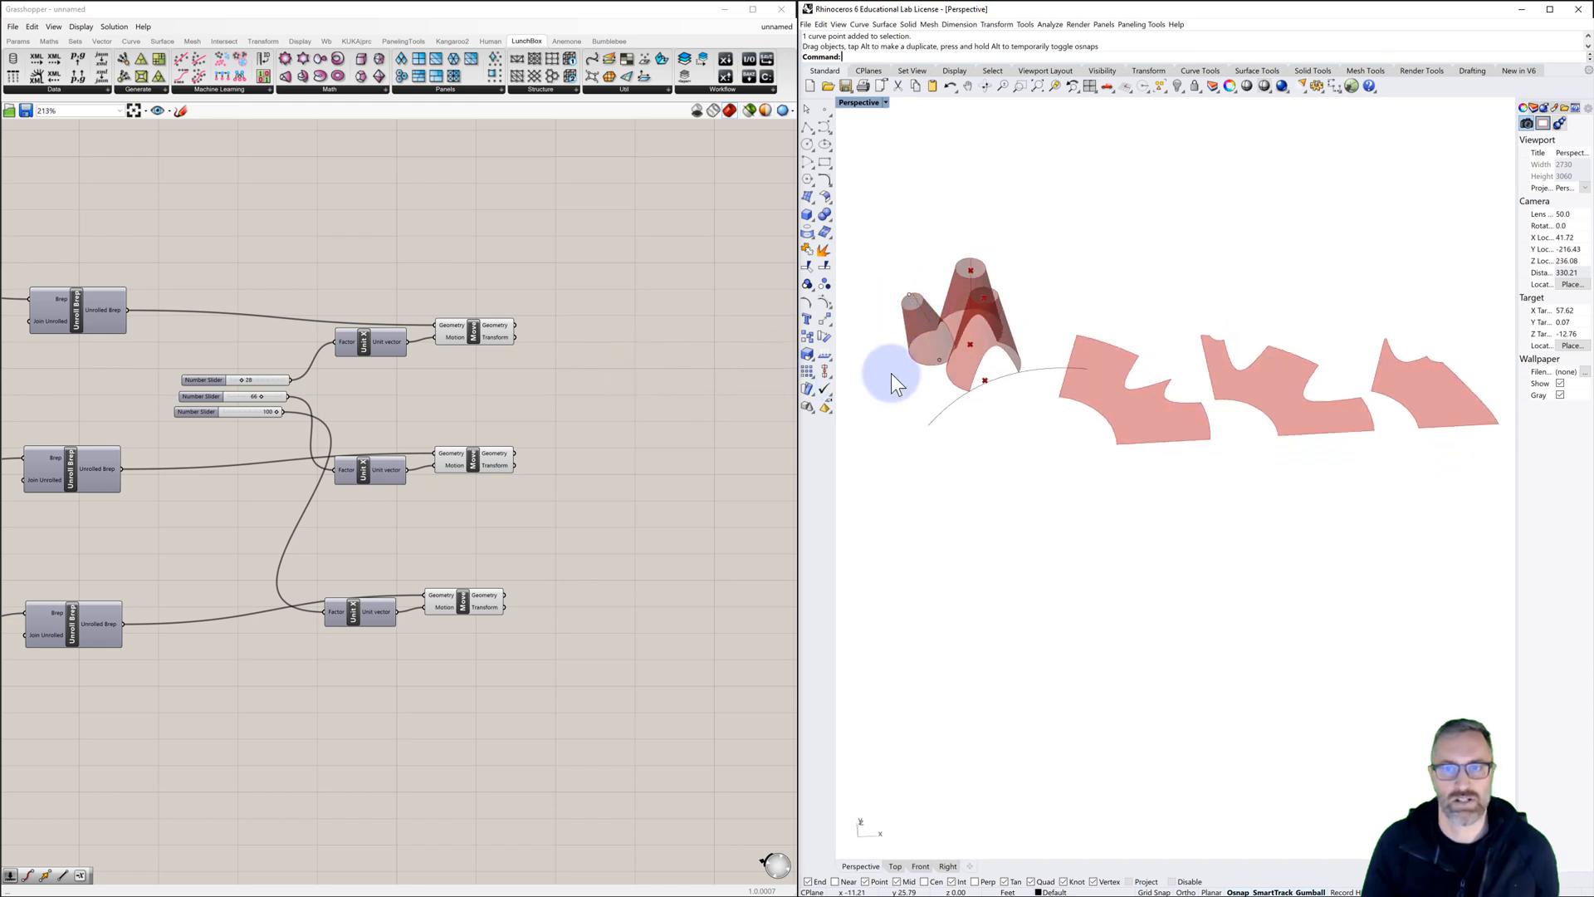
{"action": "right_click_drag", "start_coordinate": [891, 378], "coordinate": [957, 429], "text": "shift"}
{"action": "scroll", "coordinate": [959, 426], "scroll_direction": "up", "scroll_amount": 5}
Step: Set the top cone's radius to 10 and height to 24, and the middle cone's radius to 12, height to 36 and trim to 23
{"action": "scroll", "coordinate": [527, 495], "scroll_direction": "down", "scroll_amount": 6}
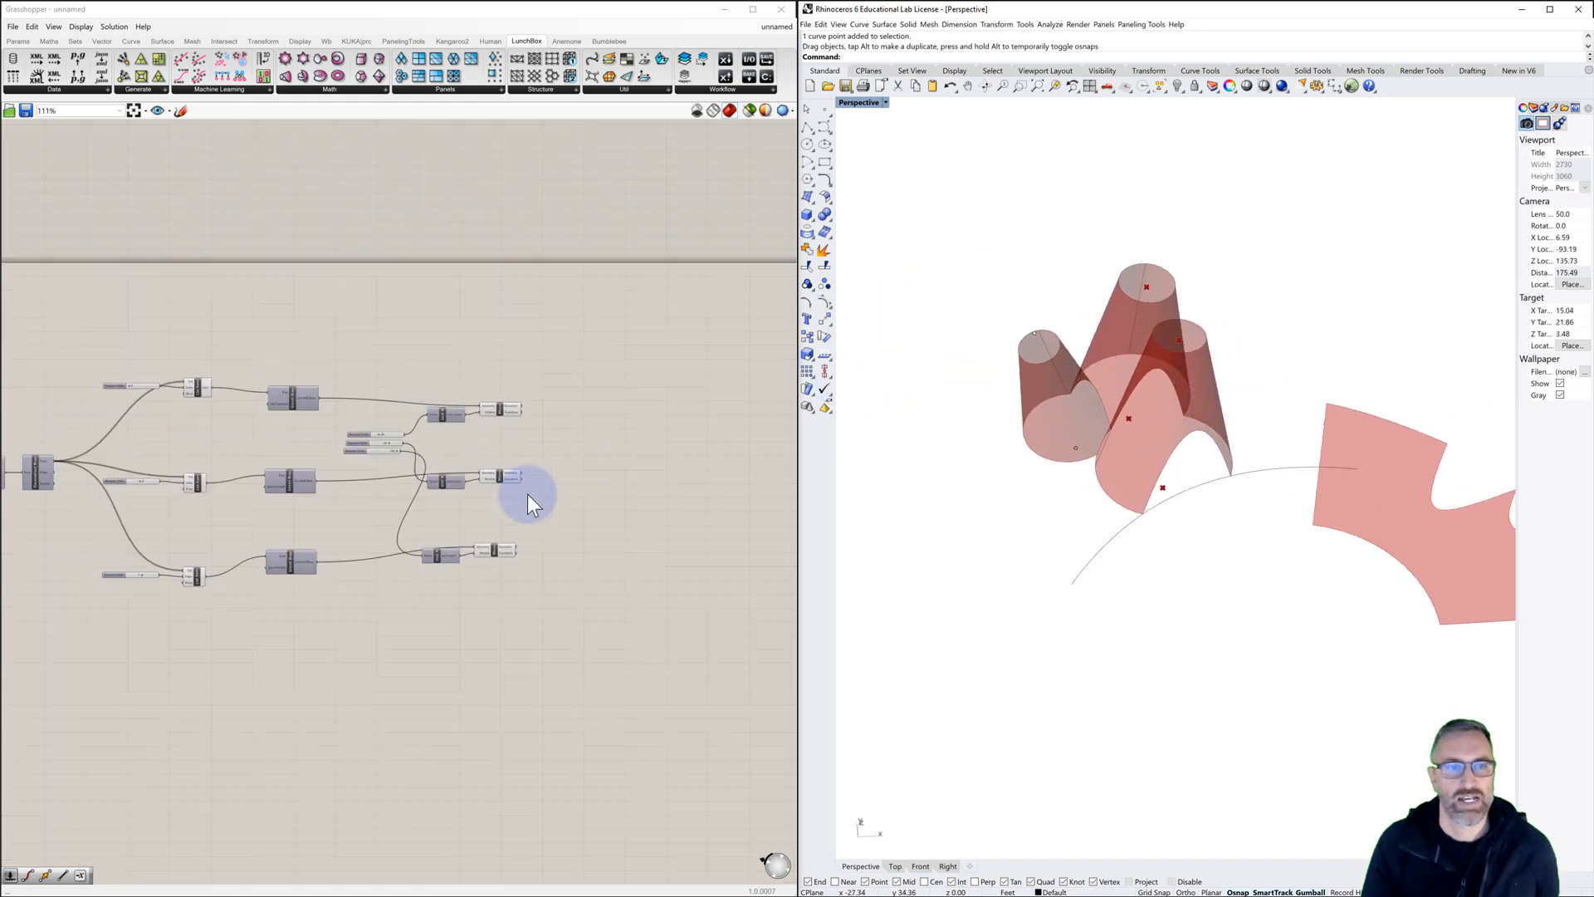
{"action": "right_click_drag", "start_coordinate": [349, 497], "coordinate": [423, 495]}
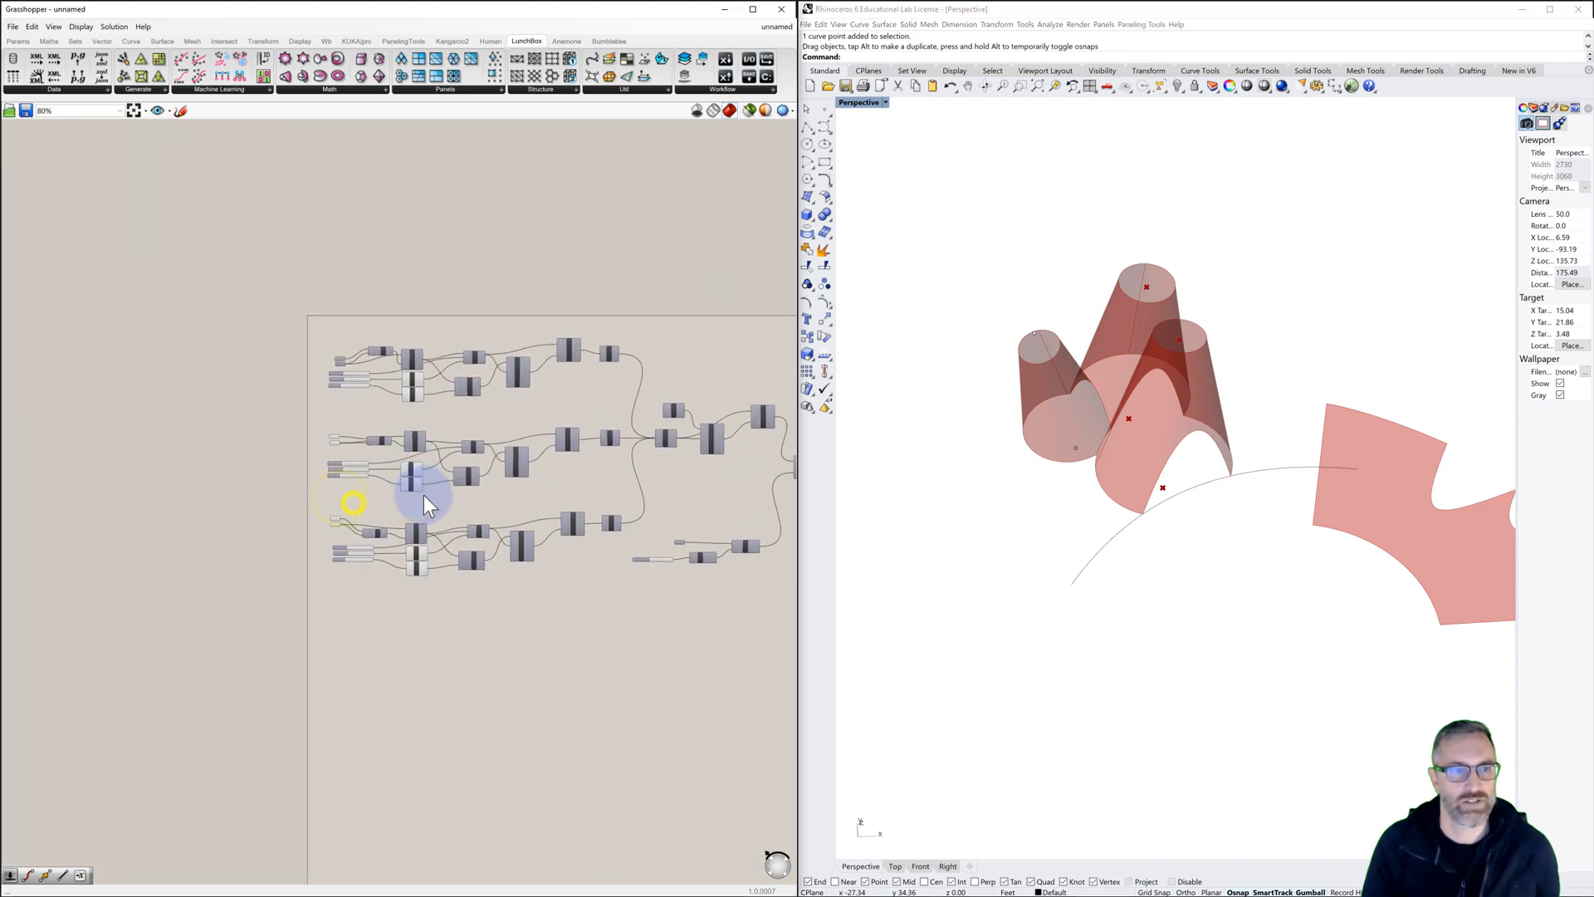
{"action": "scroll", "coordinate": [366, 380], "scroll_direction": "up", "scroll_amount": 8}
{"action": "scroll", "coordinate": [326, 367], "scroll_direction": "up", "scroll_amount": 1}
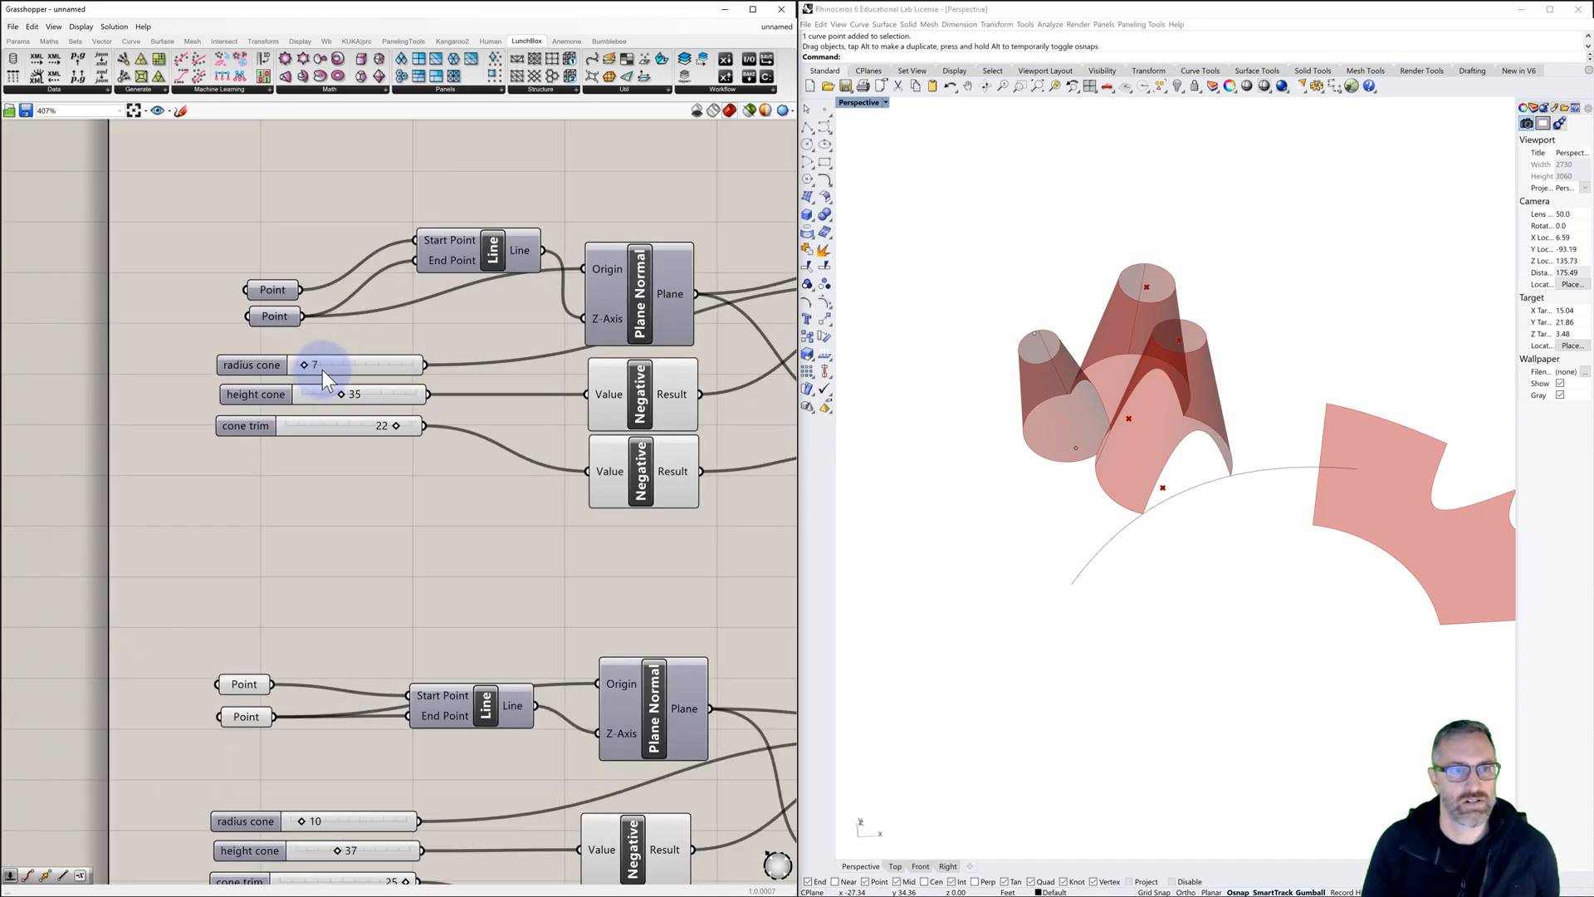
{"action": "left_click_drag", "start_coordinate": [306, 365], "coordinate": [310, 365]}
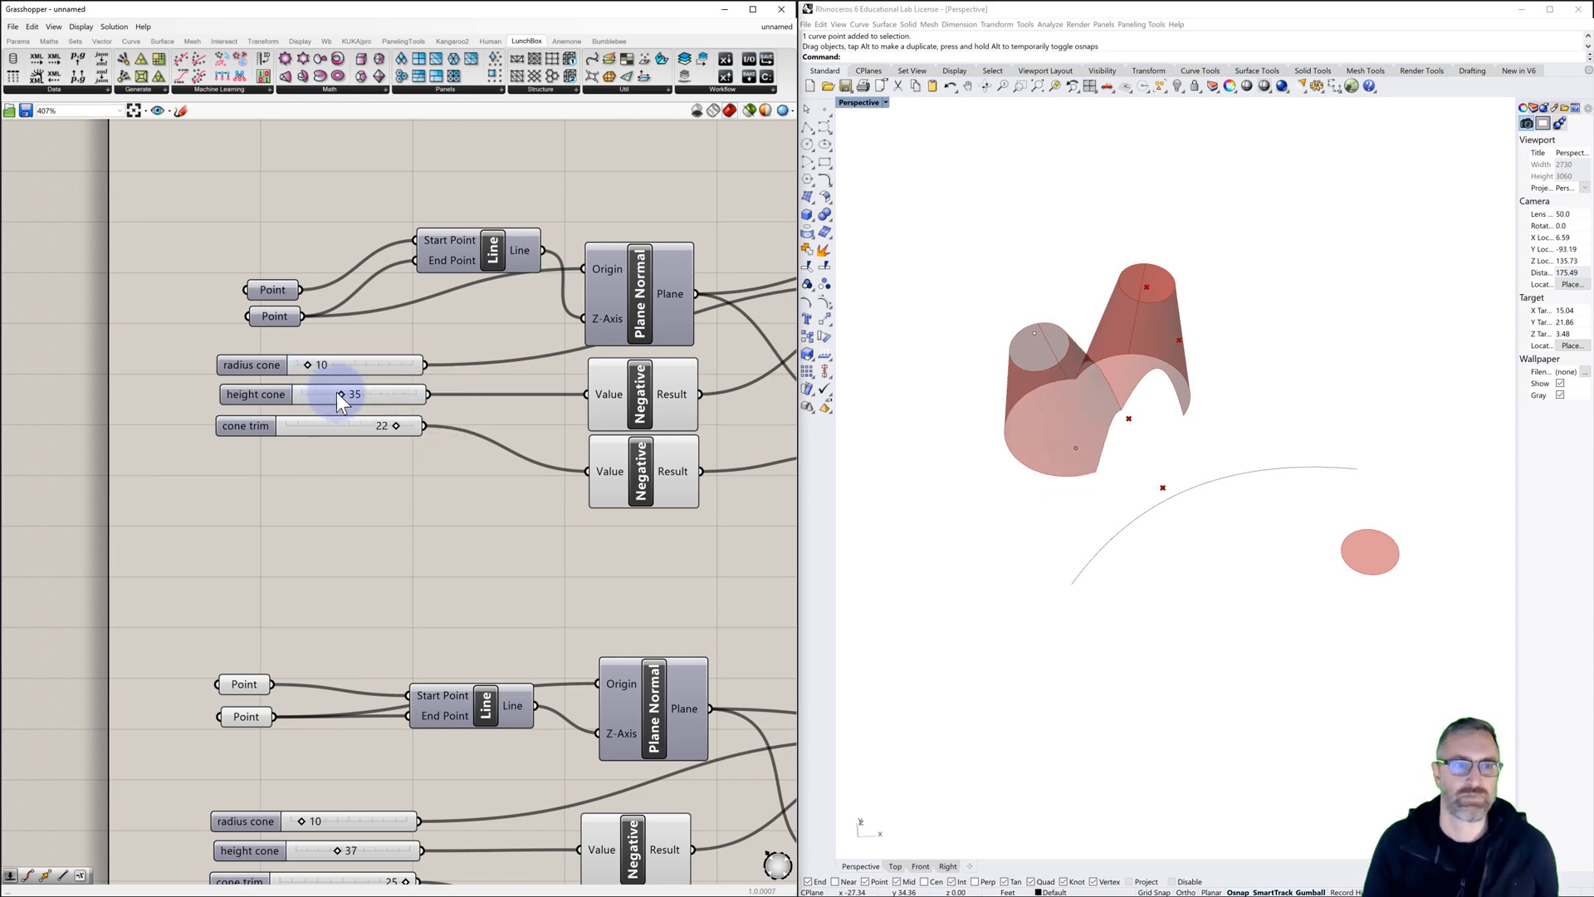
{"action": "left_click_drag", "start_coordinate": [337, 394], "coordinate": [329, 404]}
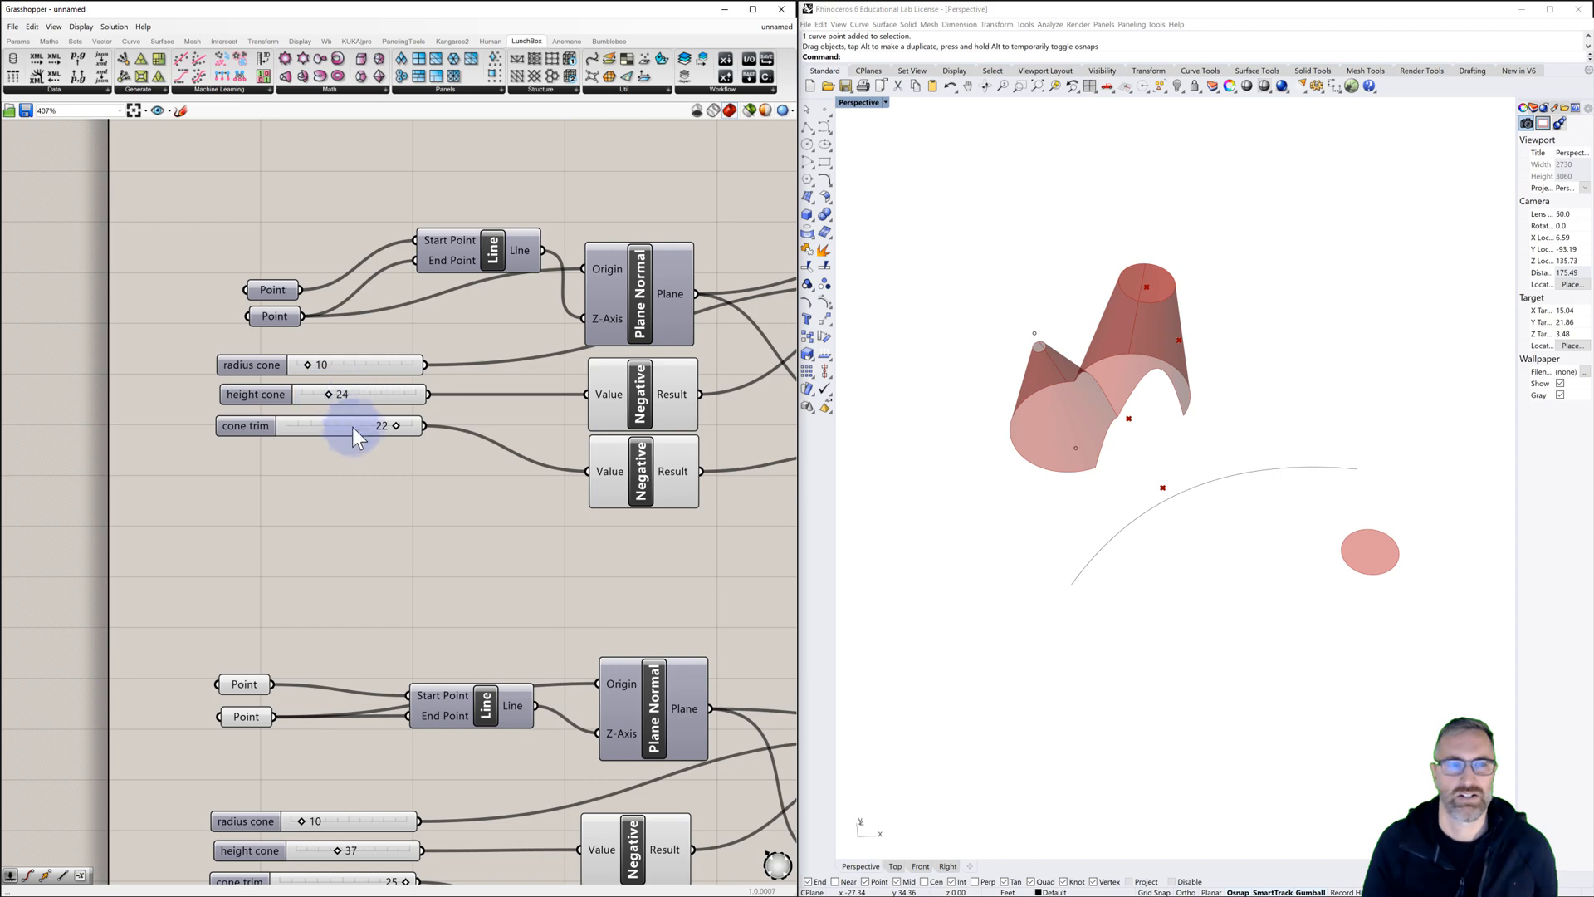
{"action": "right_click_drag", "start_coordinate": [385, 543], "coordinate": [379, 395]}
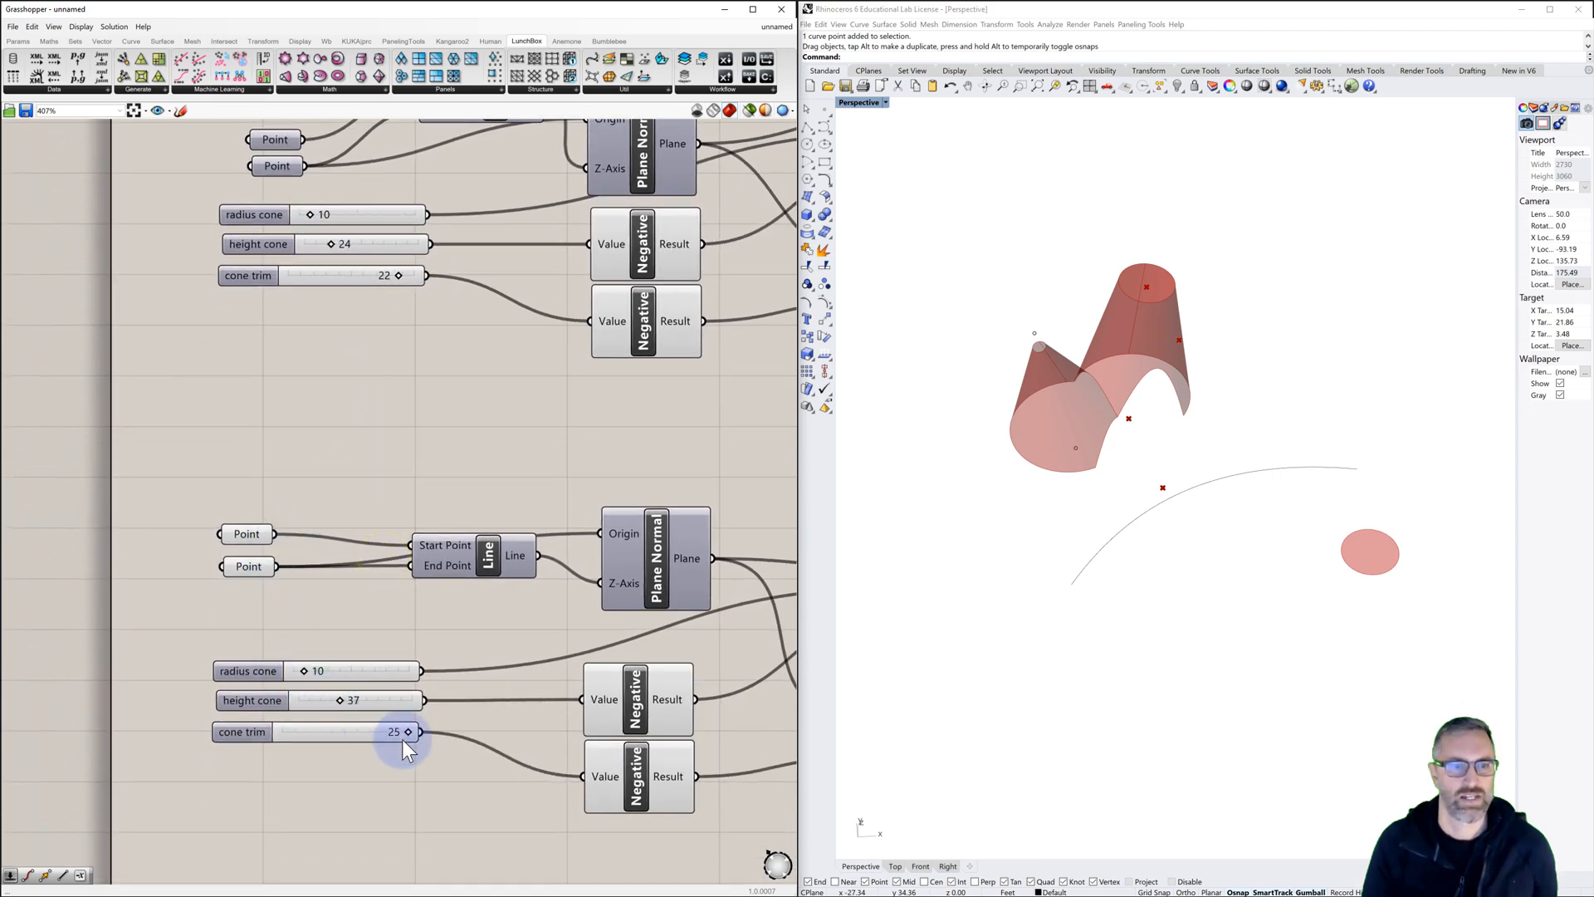
{"action": "left_click_drag", "start_coordinate": [409, 734], "coordinate": [313, 669]}
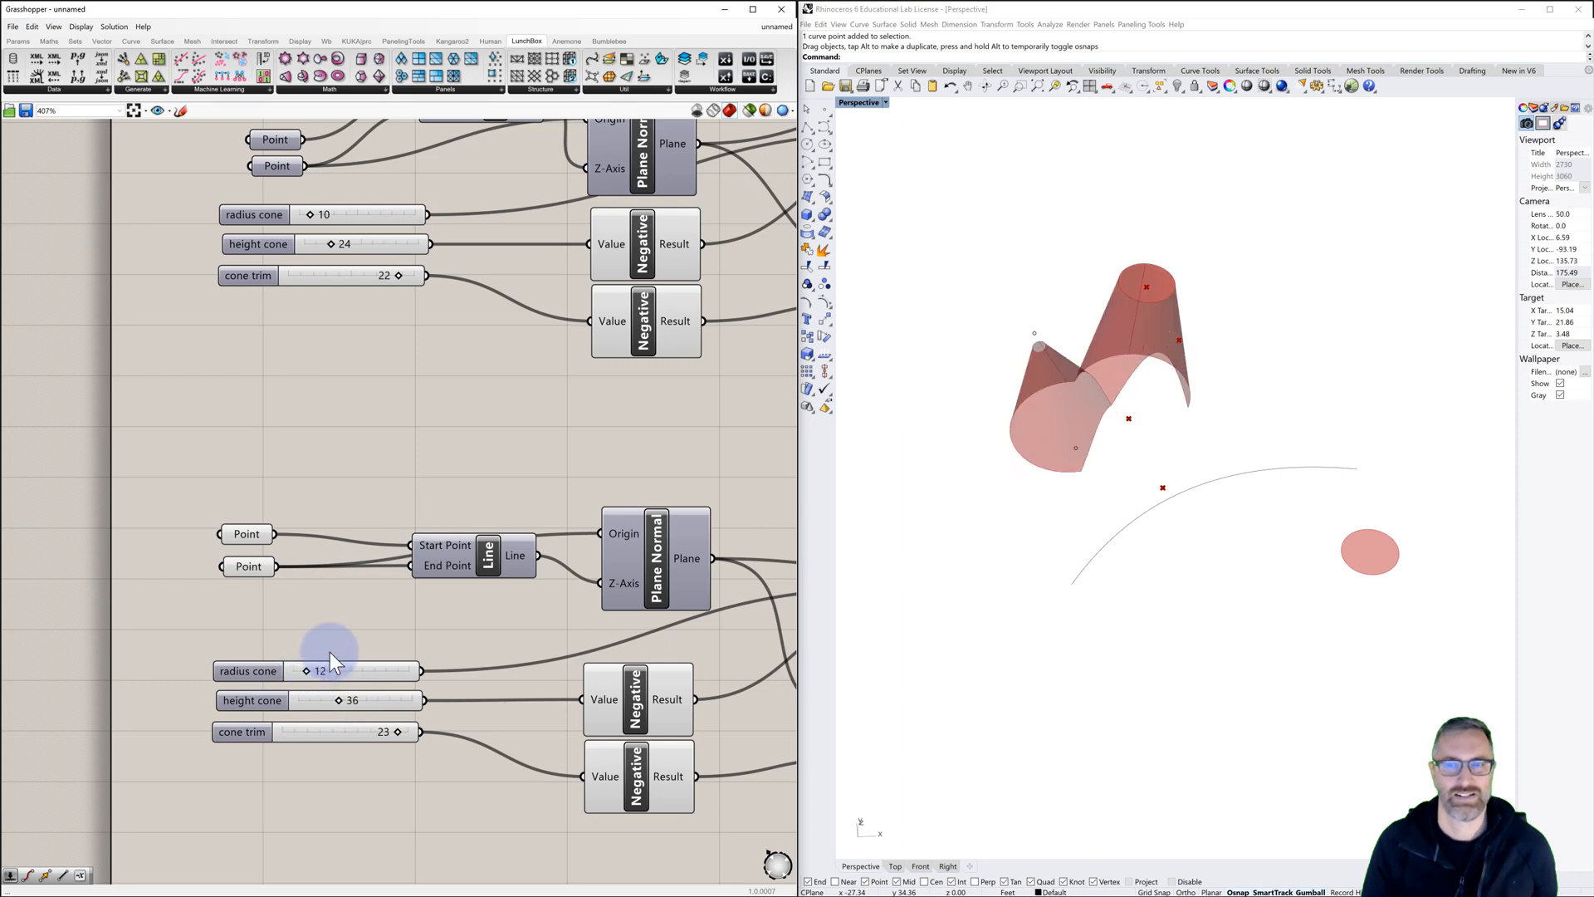
Step: Pick the cone faces again by setting the List Item indices to 5 for the top, 4 for the middle and 1 for the lowest
{"action": "scroll", "coordinate": [441, 482], "scroll_direction": "down", "scroll_amount": 4}
{"action": "right_click_drag", "start_coordinate": [544, 444], "coordinate": [341, 409]}
{"action": "right_click_drag", "start_coordinate": [504, 433], "coordinate": [293, 414]}
{"action": "scroll", "coordinate": [610, 284], "scroll_direction": "up", "scroll_amount": 1}
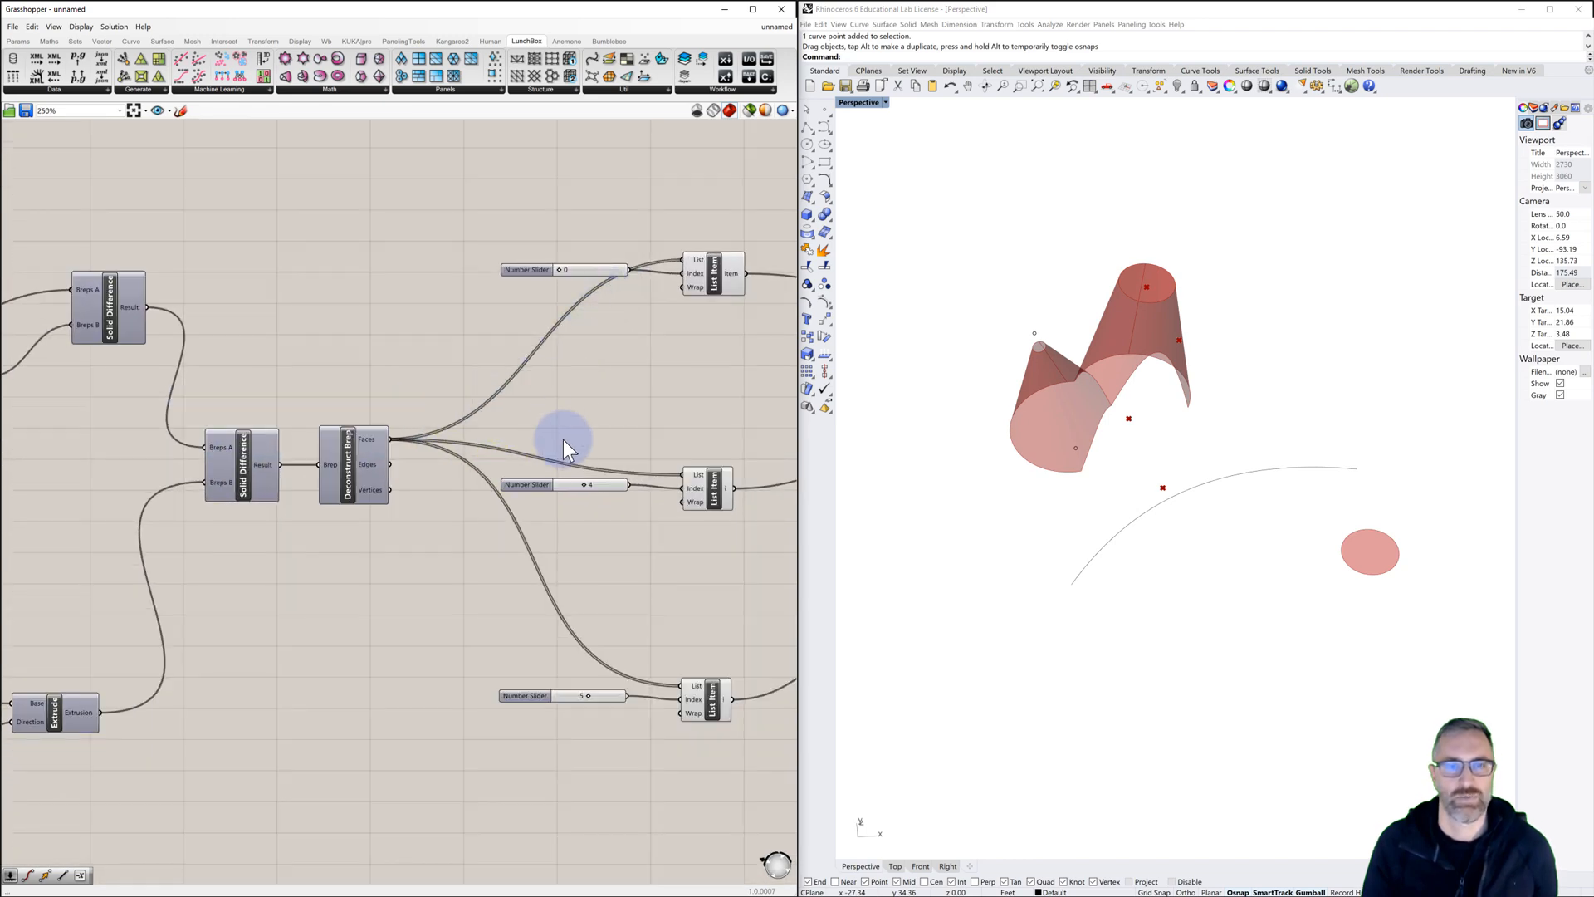
{"action": "left_click_drag", "start_coordinate": [581, 484], "coordinate": [583, 491]}
{"action": "left_click_drag", "start_coordinate": [587, 695], "coordinate": [561, 705]}
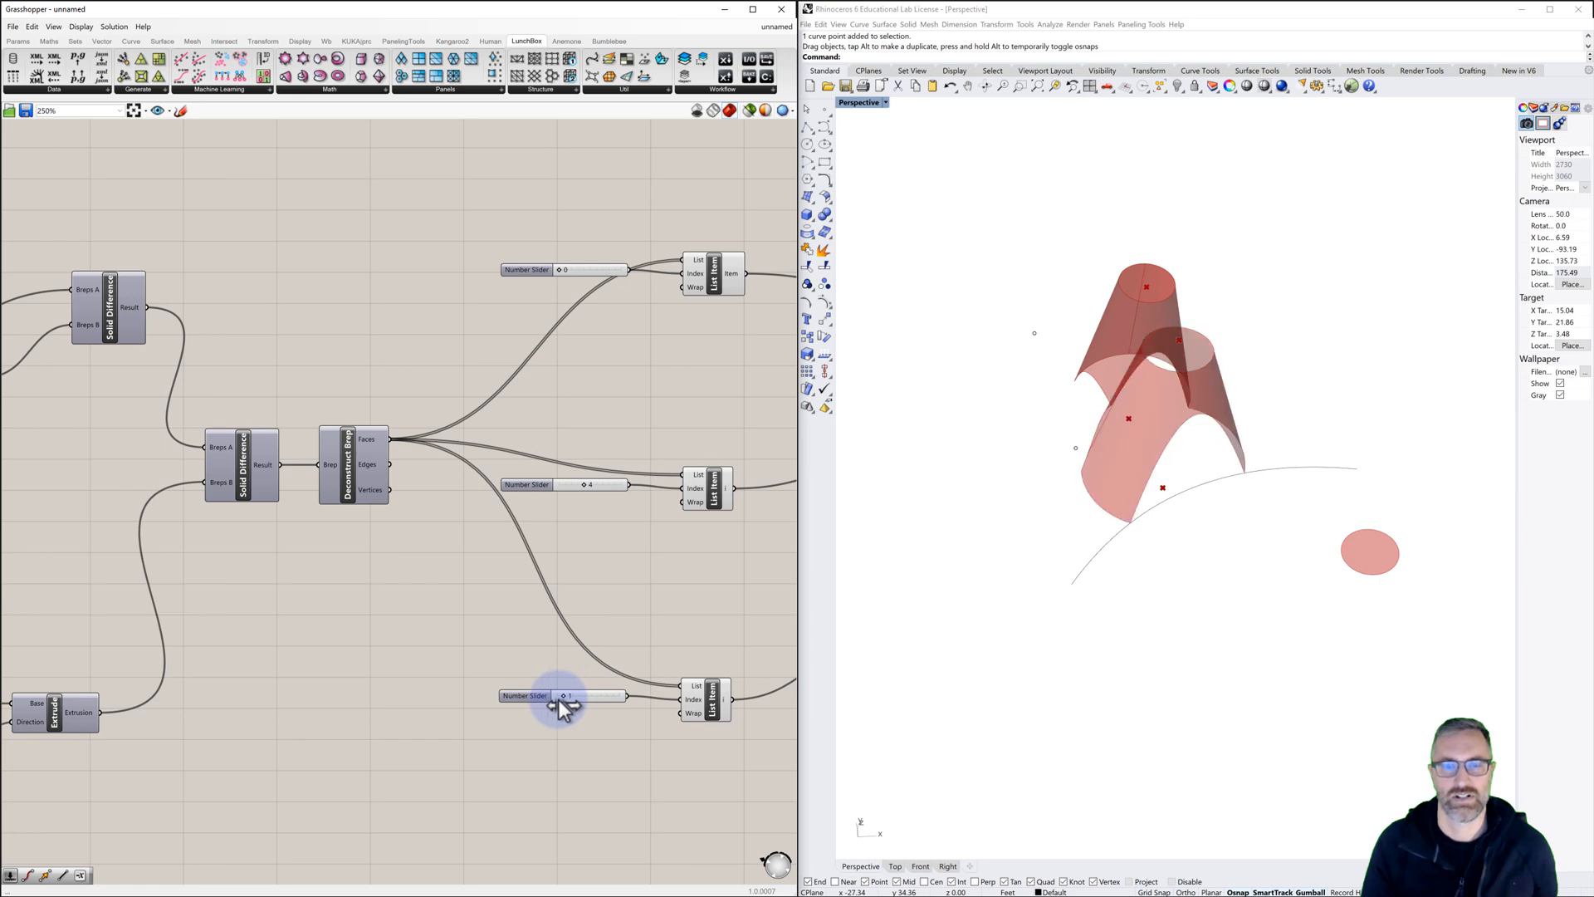
{"action": "left_click_drag", "start_coordinate": [586, 492], "coordinate": [581, 488]}
{"action": "left_click_drag", "start_coordinate": [561, 269], "coordinate": [612, 327]}
Step: Compare the reshaped cones with their unrolled faces in the Rhino viewport, in perspective and from above
{"action": "left_click", "coordinate": [999, 452]}
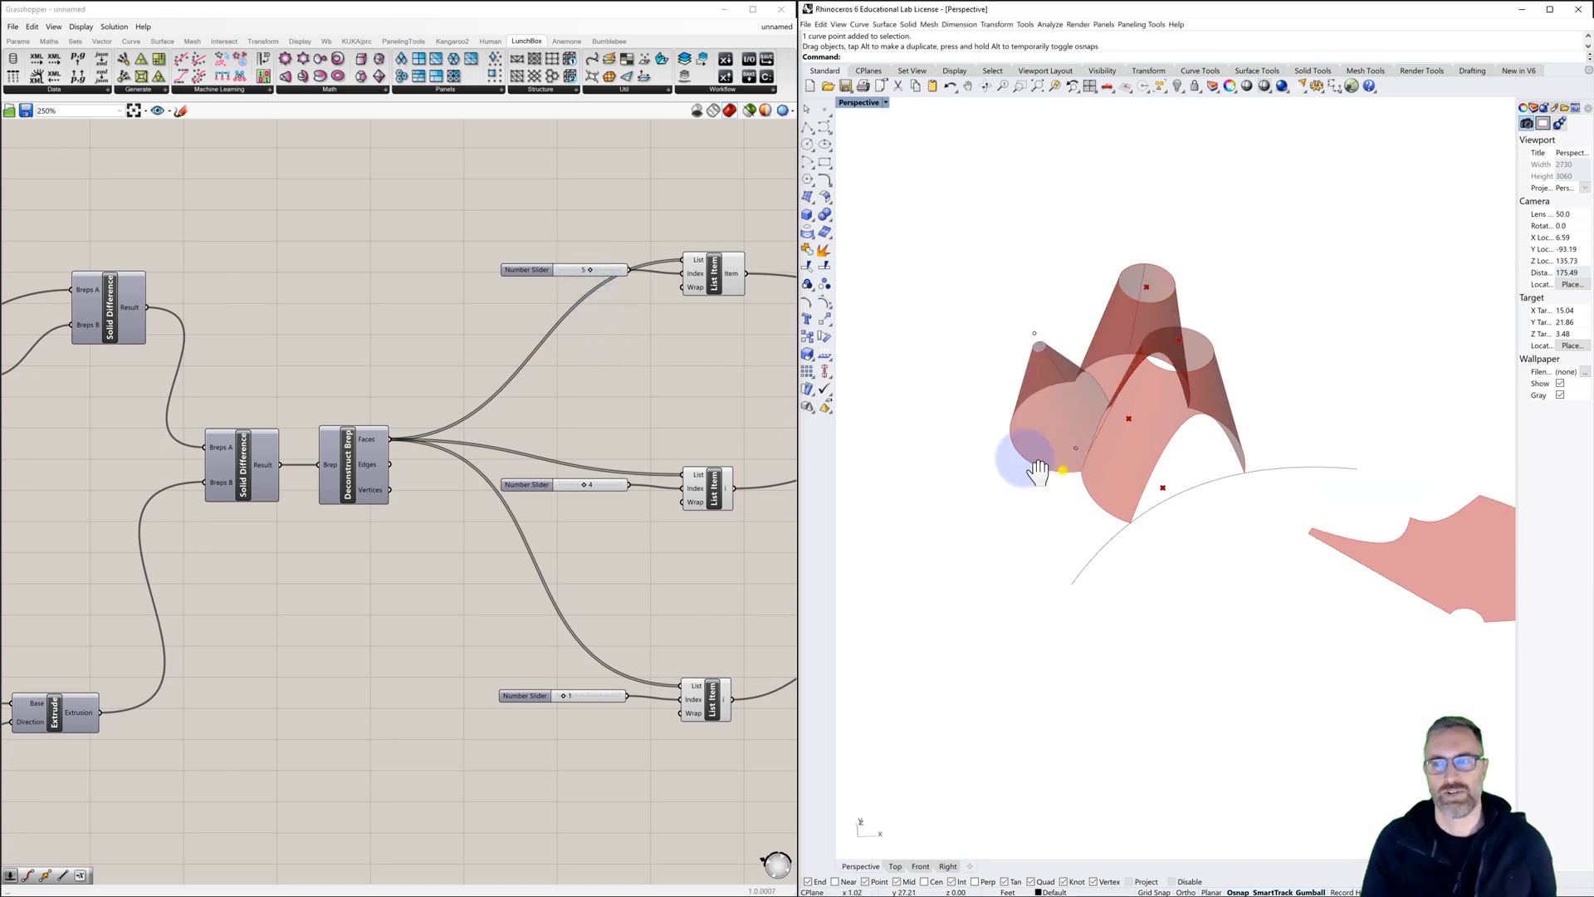
{"action": "mouse_move", "coordinate": [1037, 471]}
{"action": "right_mouse_down", "text": "shift"}
{"action": "mouse_move", "coordinate": [976, 442]}
{"action": "mouse_move", "coordinate": [1021, 475]}
{"action": "right_mouse_up", "text": "shift"}
{"action": "scroll", "coordinate": [976, 442], "scroll_direction": "down", "scroll_amount": 4}
{"action": "scroll", "coordinate": [973, 454], "scroll_direction": "down", "scroll_amount": 2}
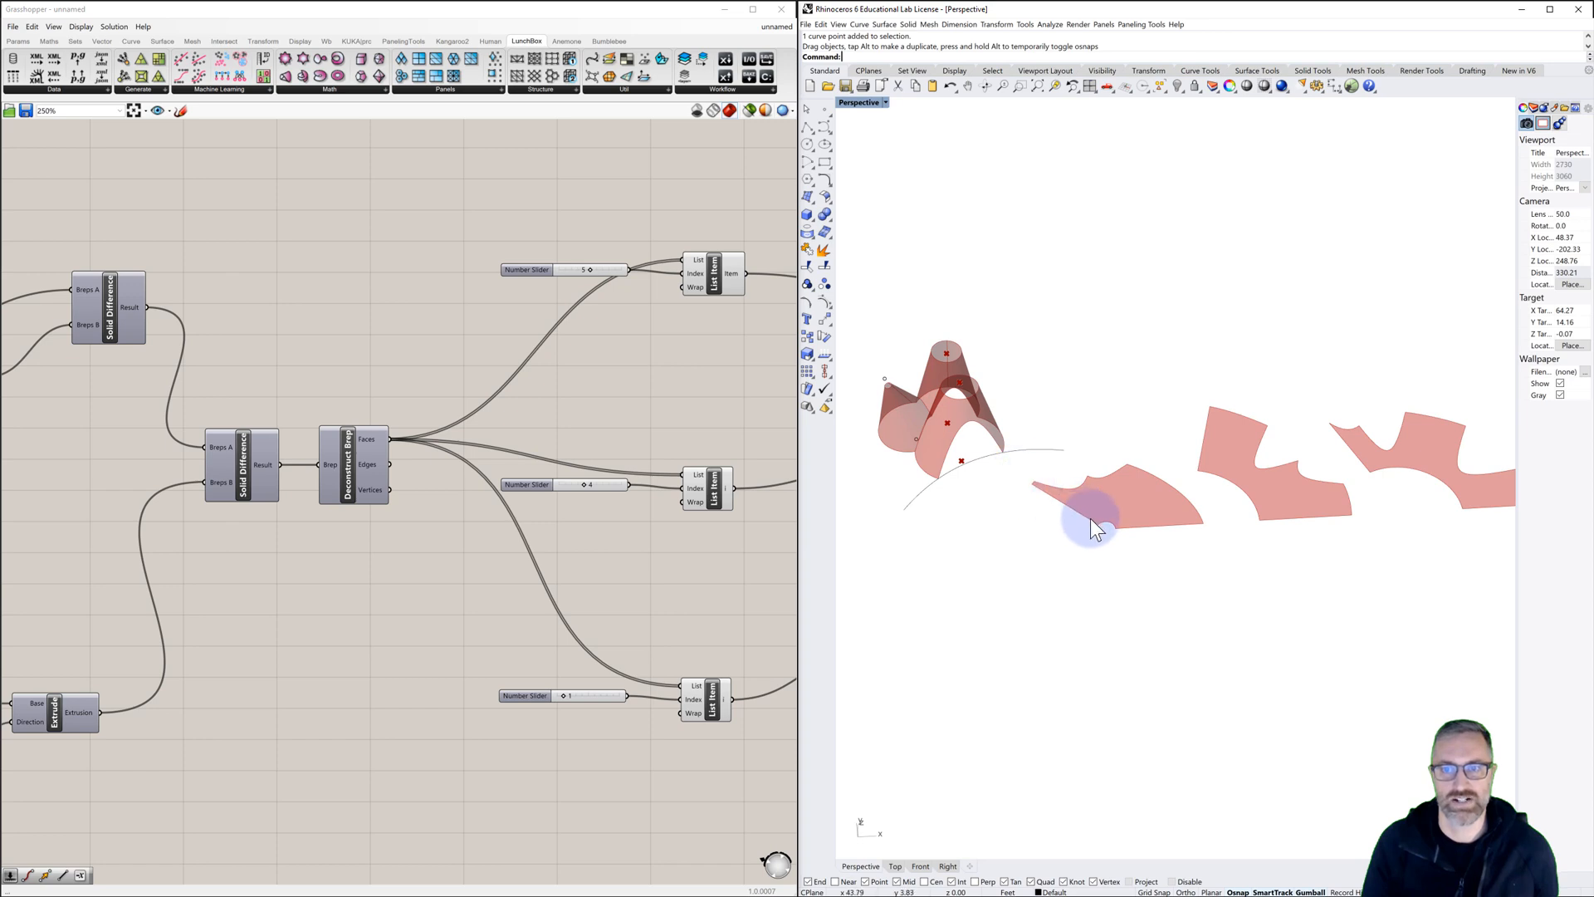
{"action": "right_click_drag", "start_coordinate": [995, 427], "coordinate": [1009, 404]}
{"action": "scroll", "coordinate": [1010, 403], "scroll_direction": "up", "scroll_amount": 5}
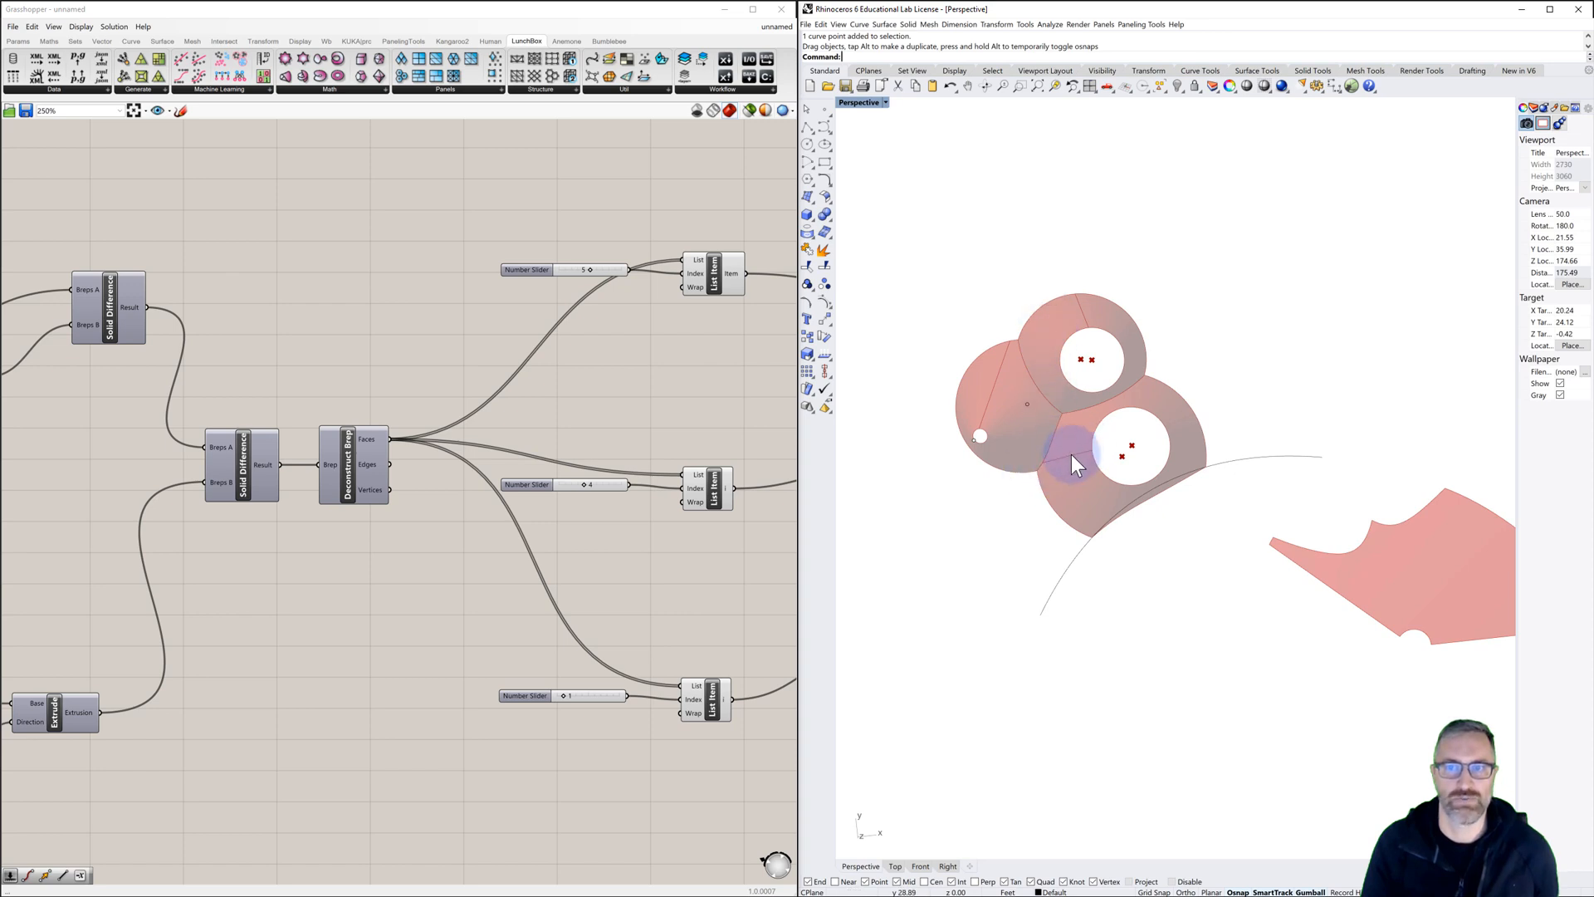
{"action": "right_click_drag", "start_coordinate": [1150, 507], "coordinate": [1087, 485], "text": "shift"}
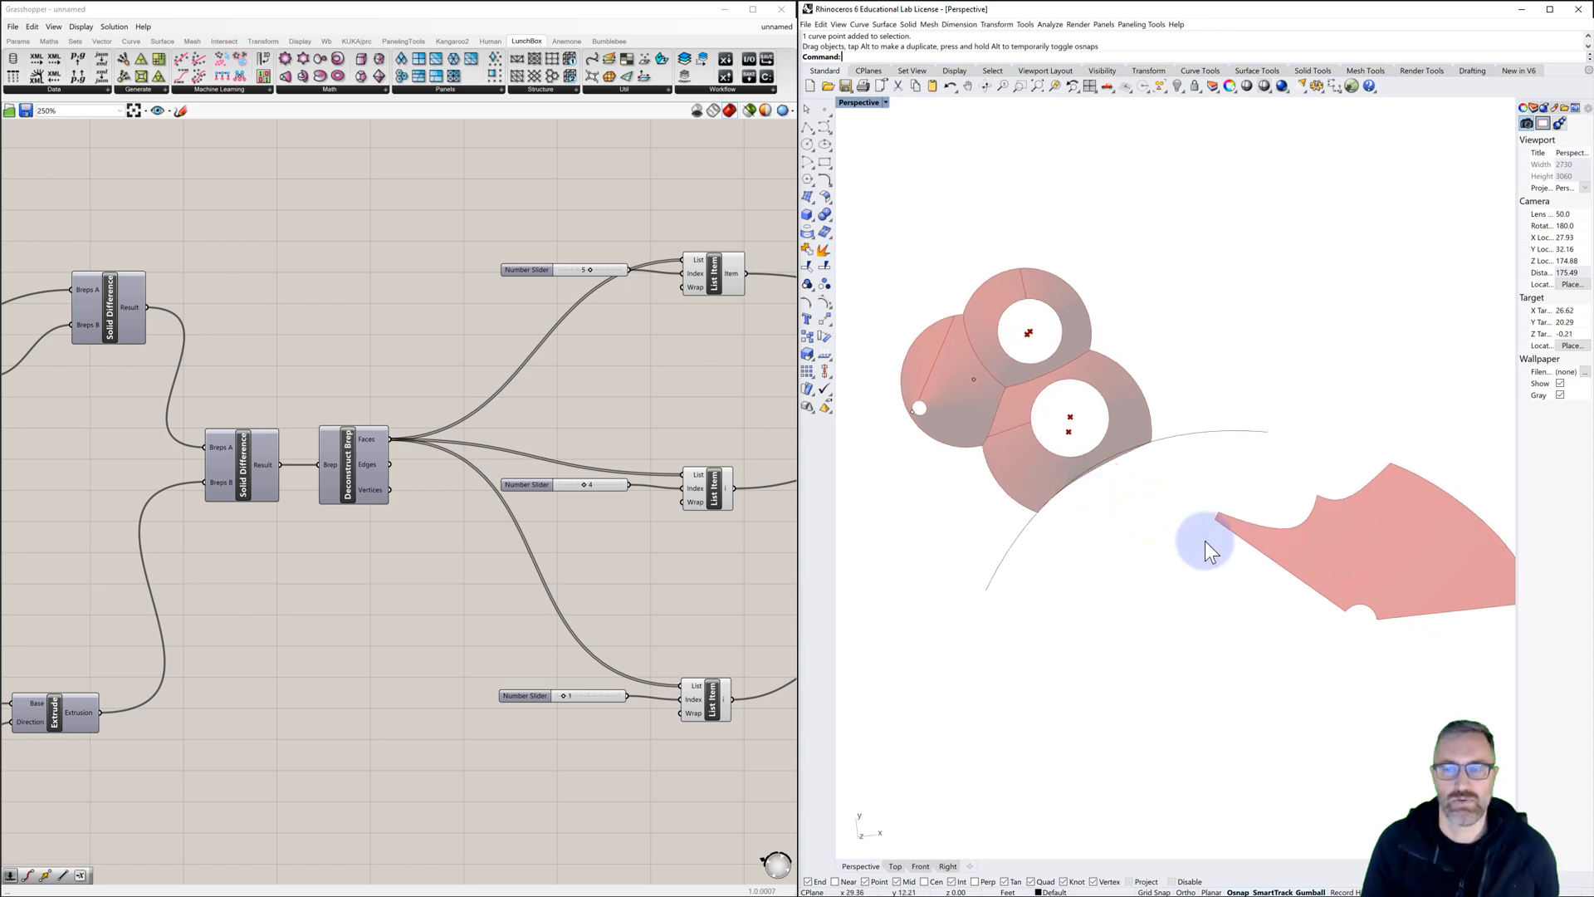
{"action": "right_click_drag", "start_coordinate": [1204, 541], "coordinate": [1160, 529], "text": "shift"}
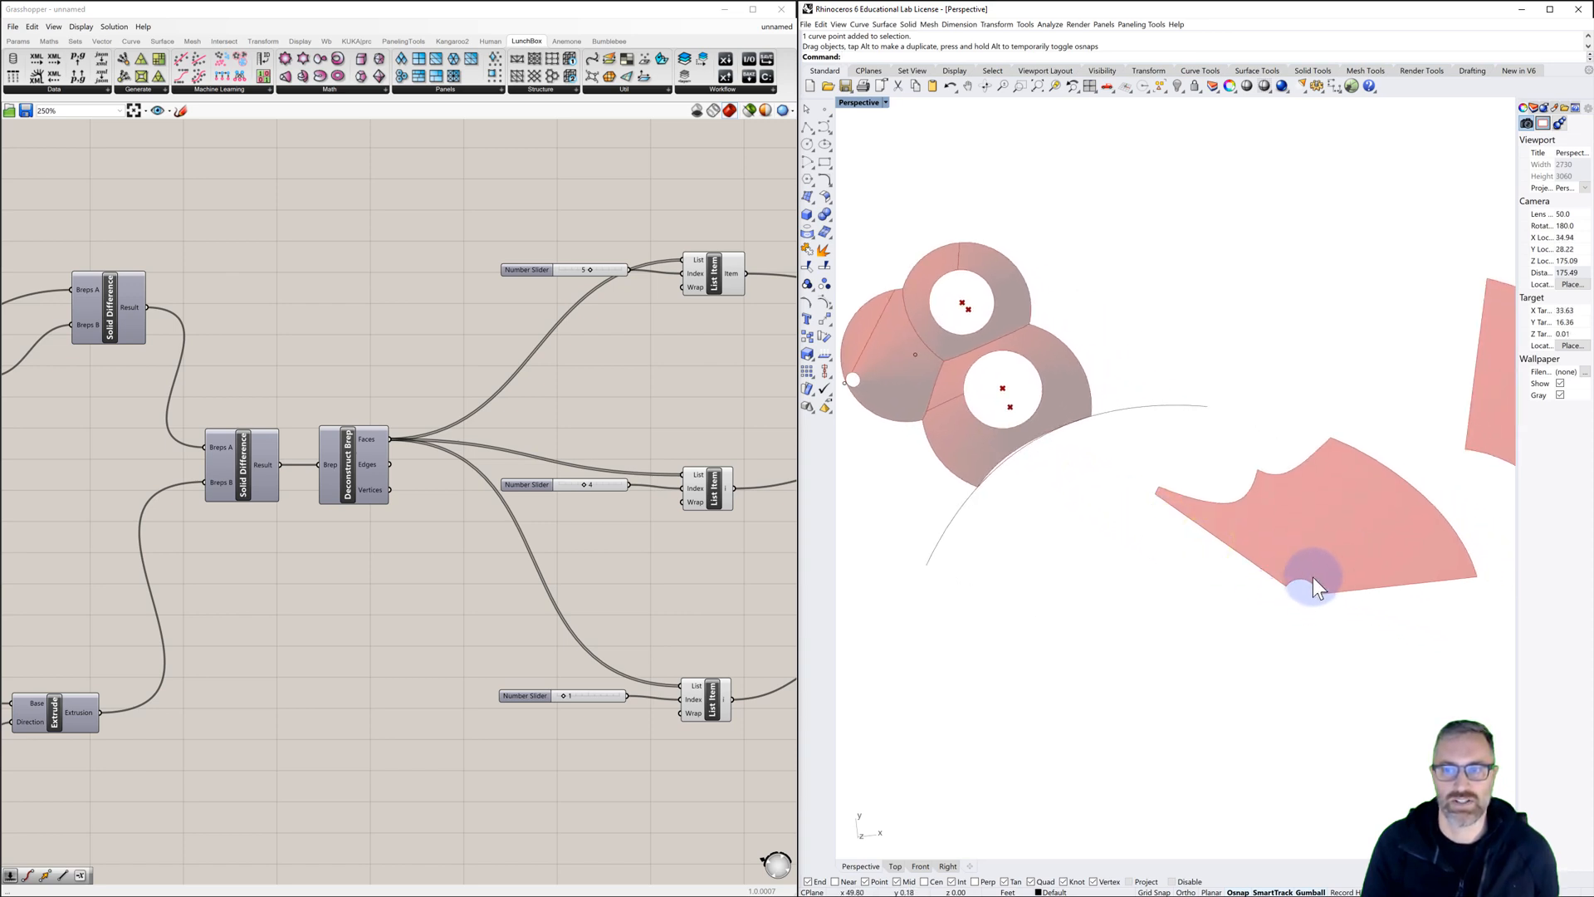
{"action": "scroll", "coordinate": [1267, 564], "scroll_direction": "down", "scroll_amount": 5}
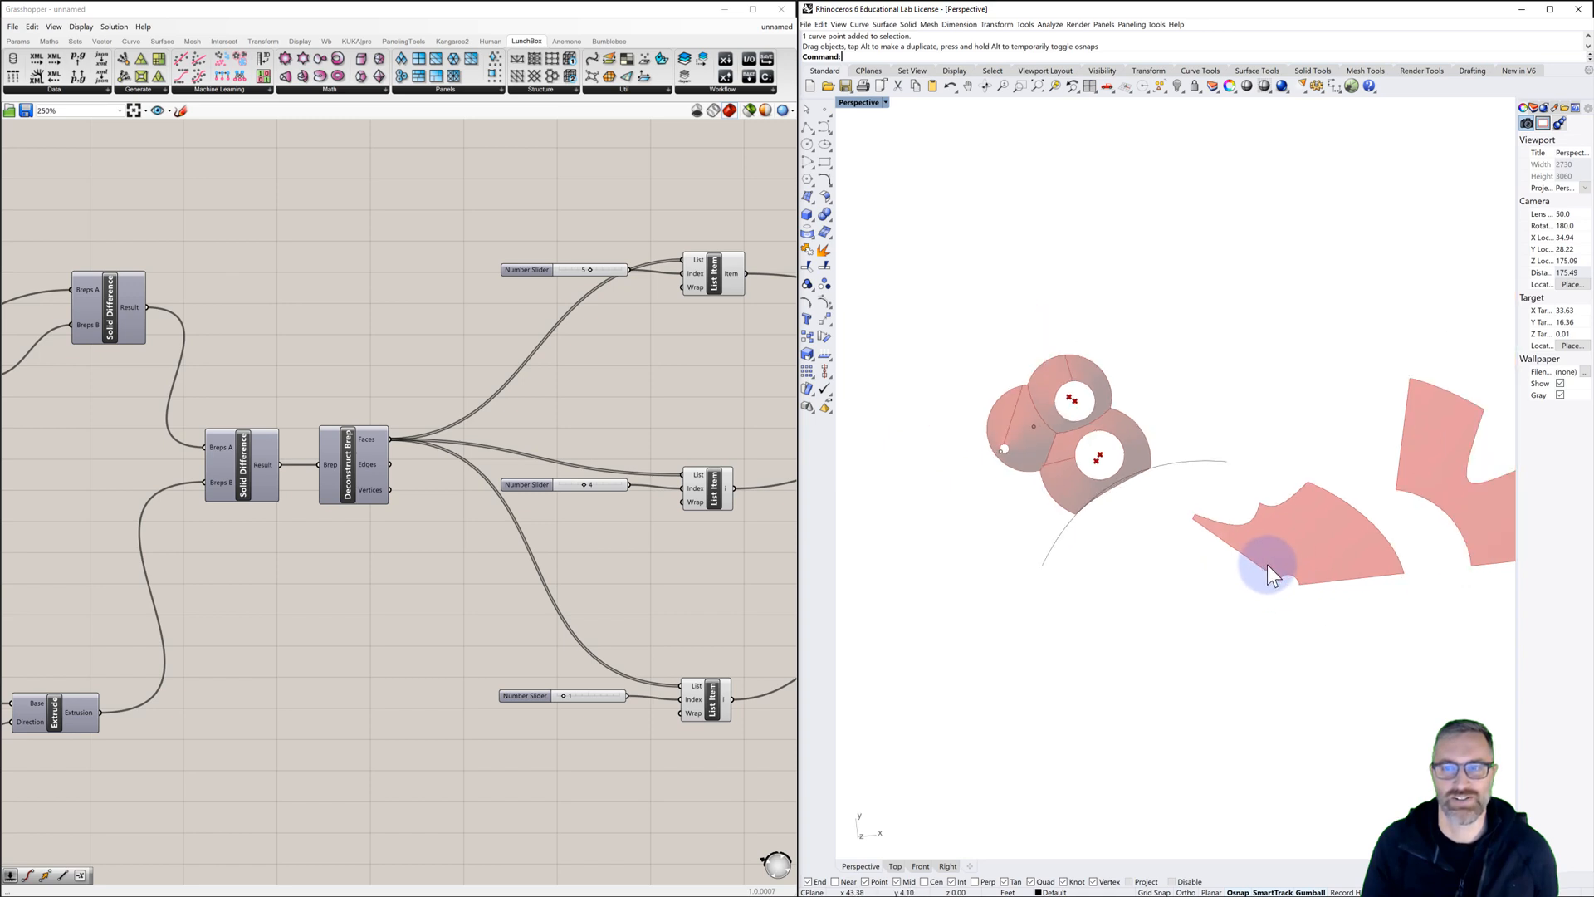
{"action": "right_click_drag", "start_coordinate": [1297, 469], "coordinate": [1237, 470], "text": "shift"}
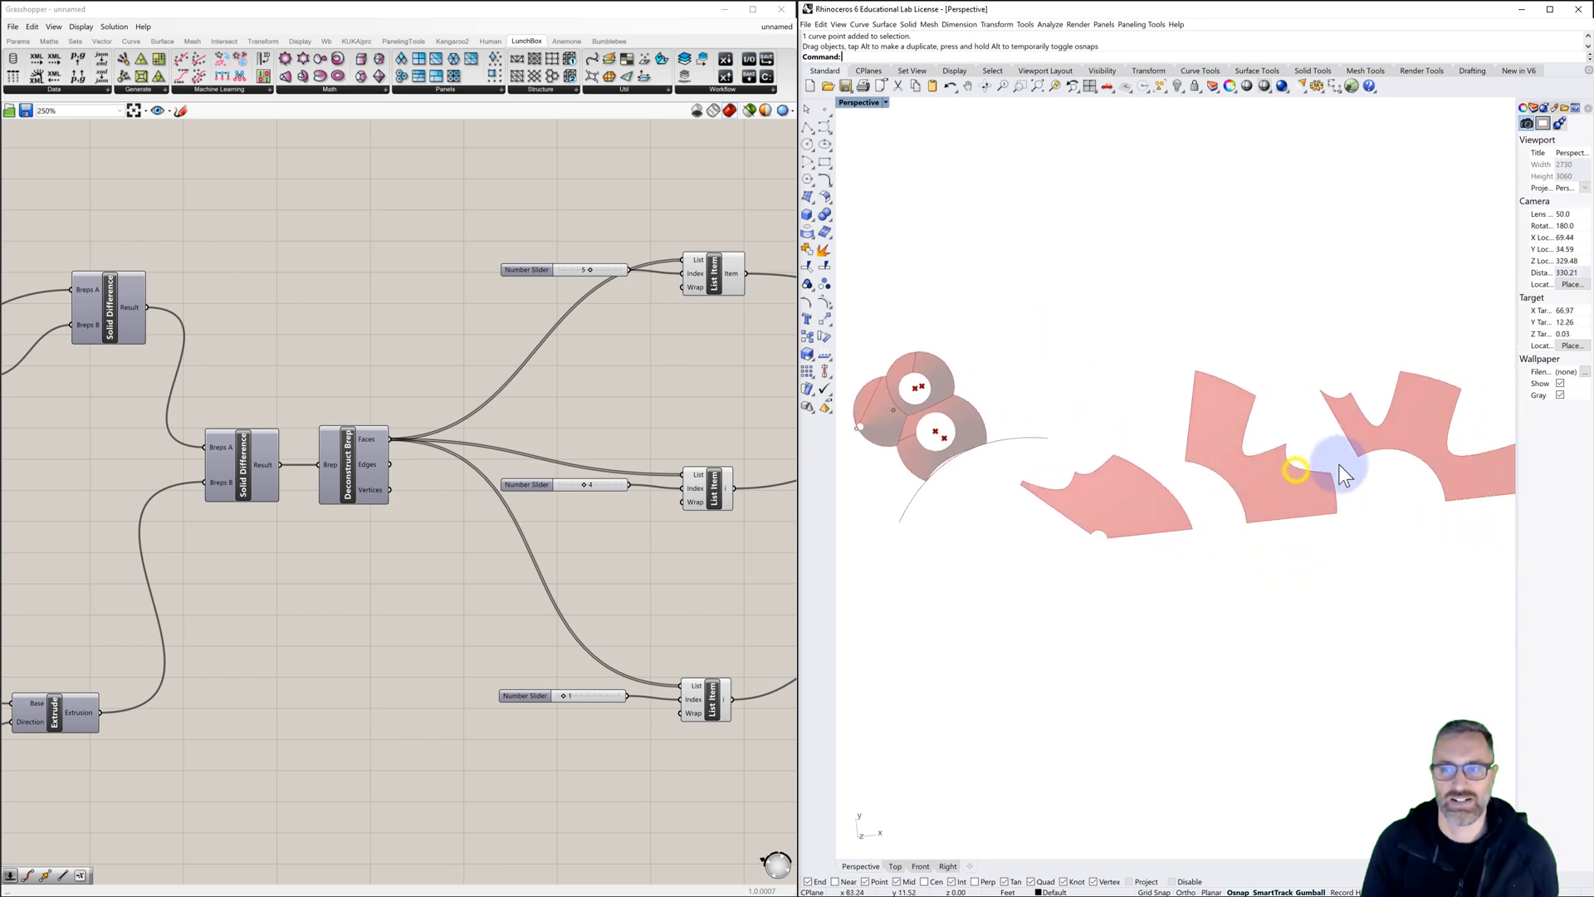
{"action": "right_click_drag", "start_coordinate": [1099, 509], "coordinate": [1222, 497], "text": "shift"}
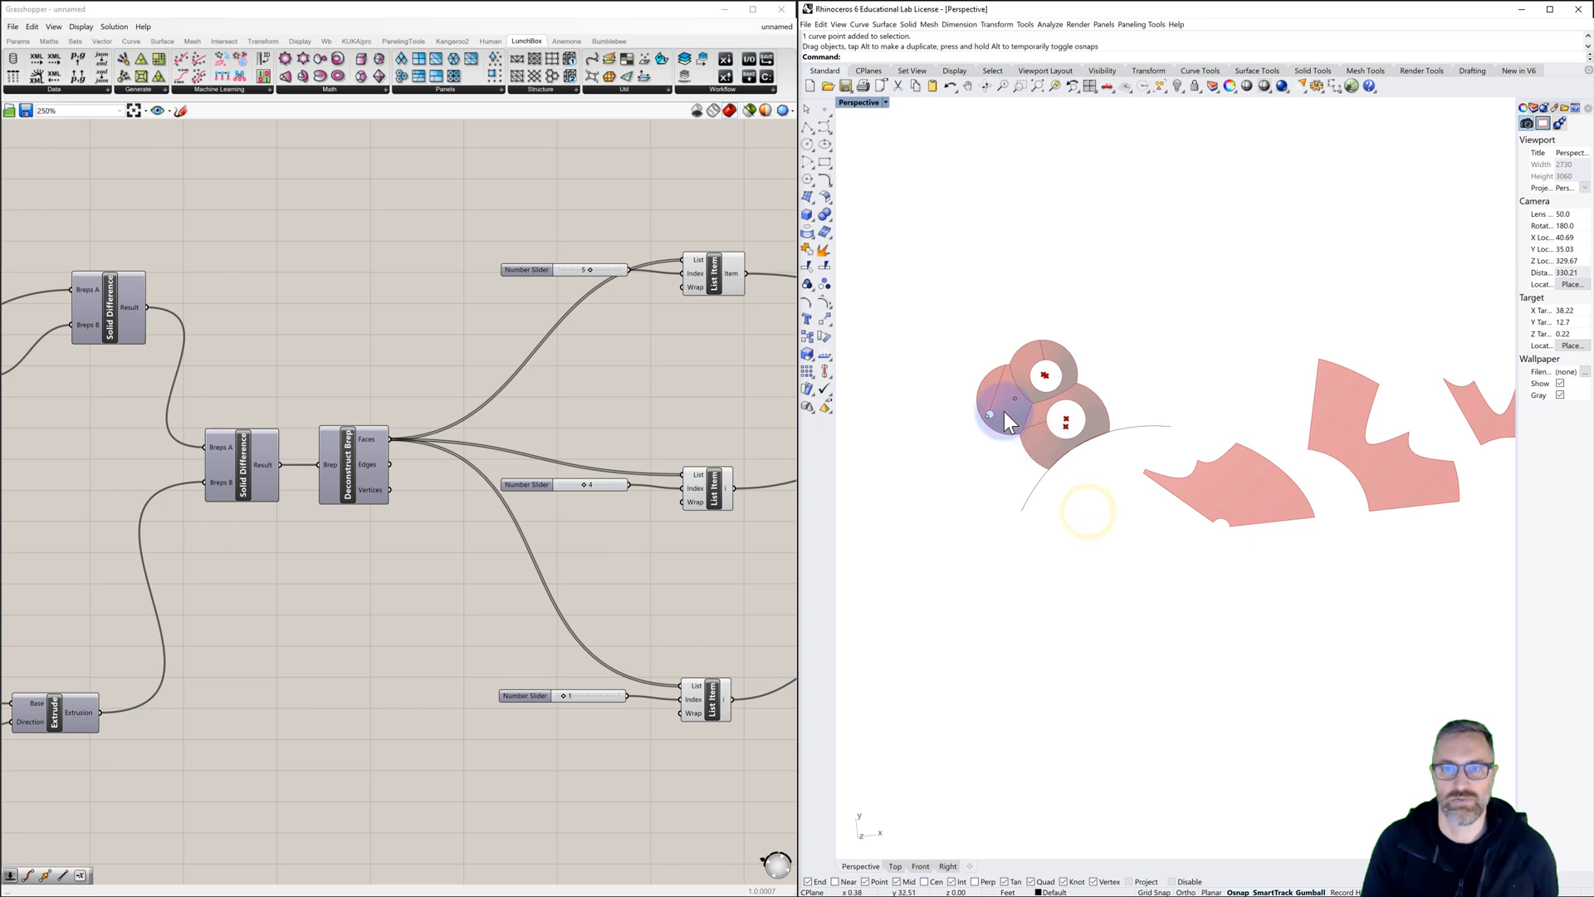
Step: Add a Merge component that takes the top cone's List Item face as D1 and its moved unrolled face as D2
{"action": "scroll", "coordinate": [656, 379], "scroll_direction": "down", "scroll_amount": 3}
{"action": "right_click_drag", "start_coordinate": [656, 378], "coordinate": [437, 344]}
{"action": "left_click", "coordinate": [489, 275]}
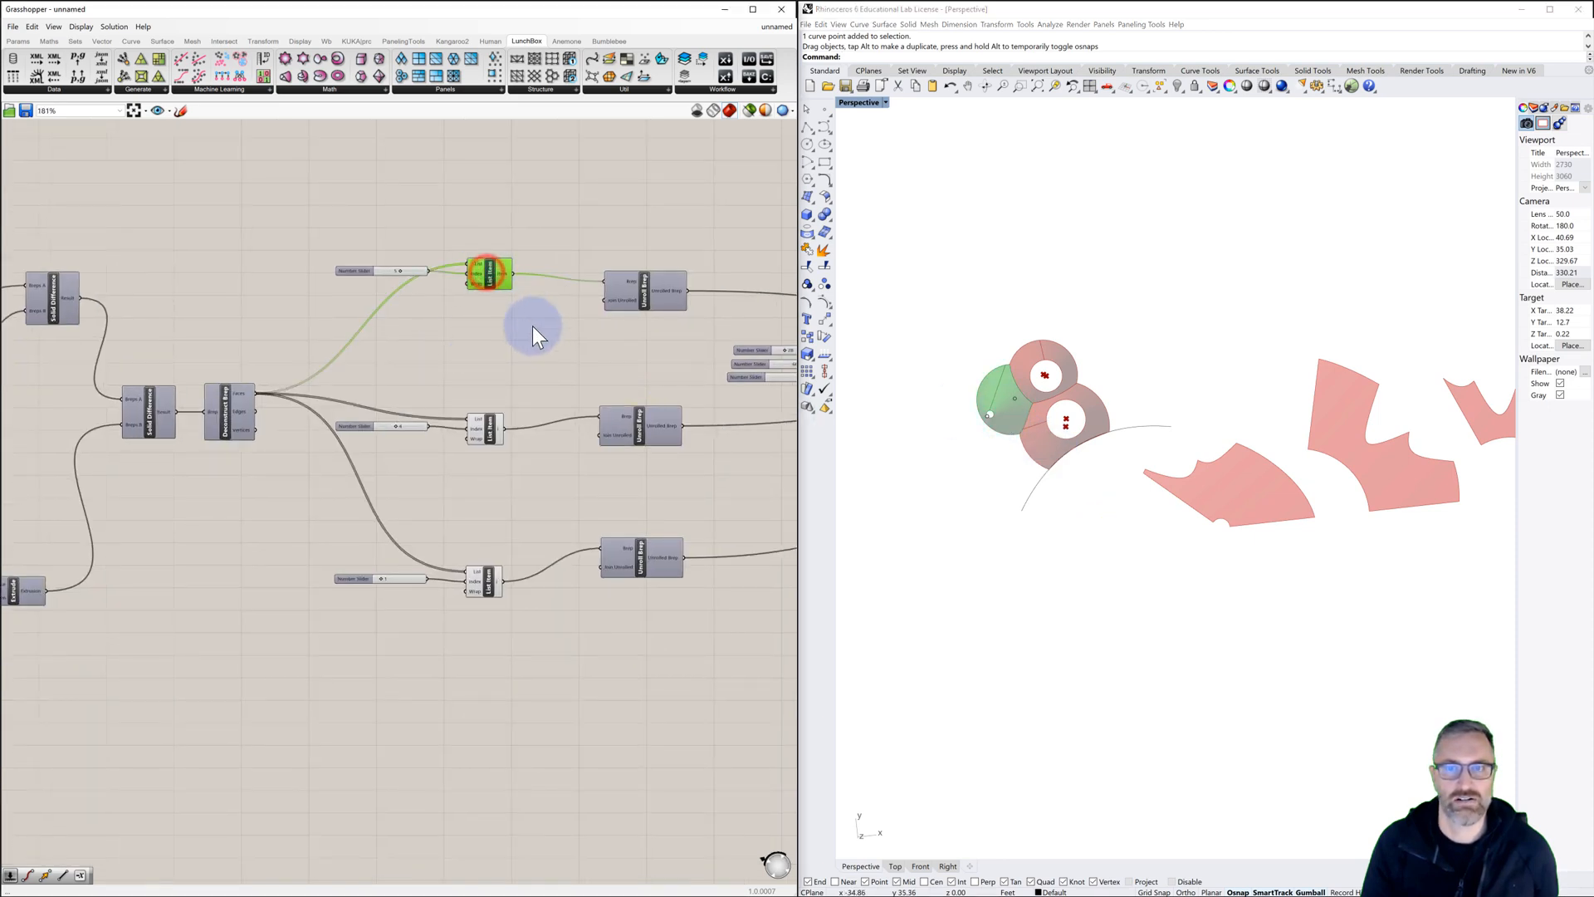
{"action": "right_click_drag", "start_coordinate": [531, 327], "coordinate": [213, 320]}
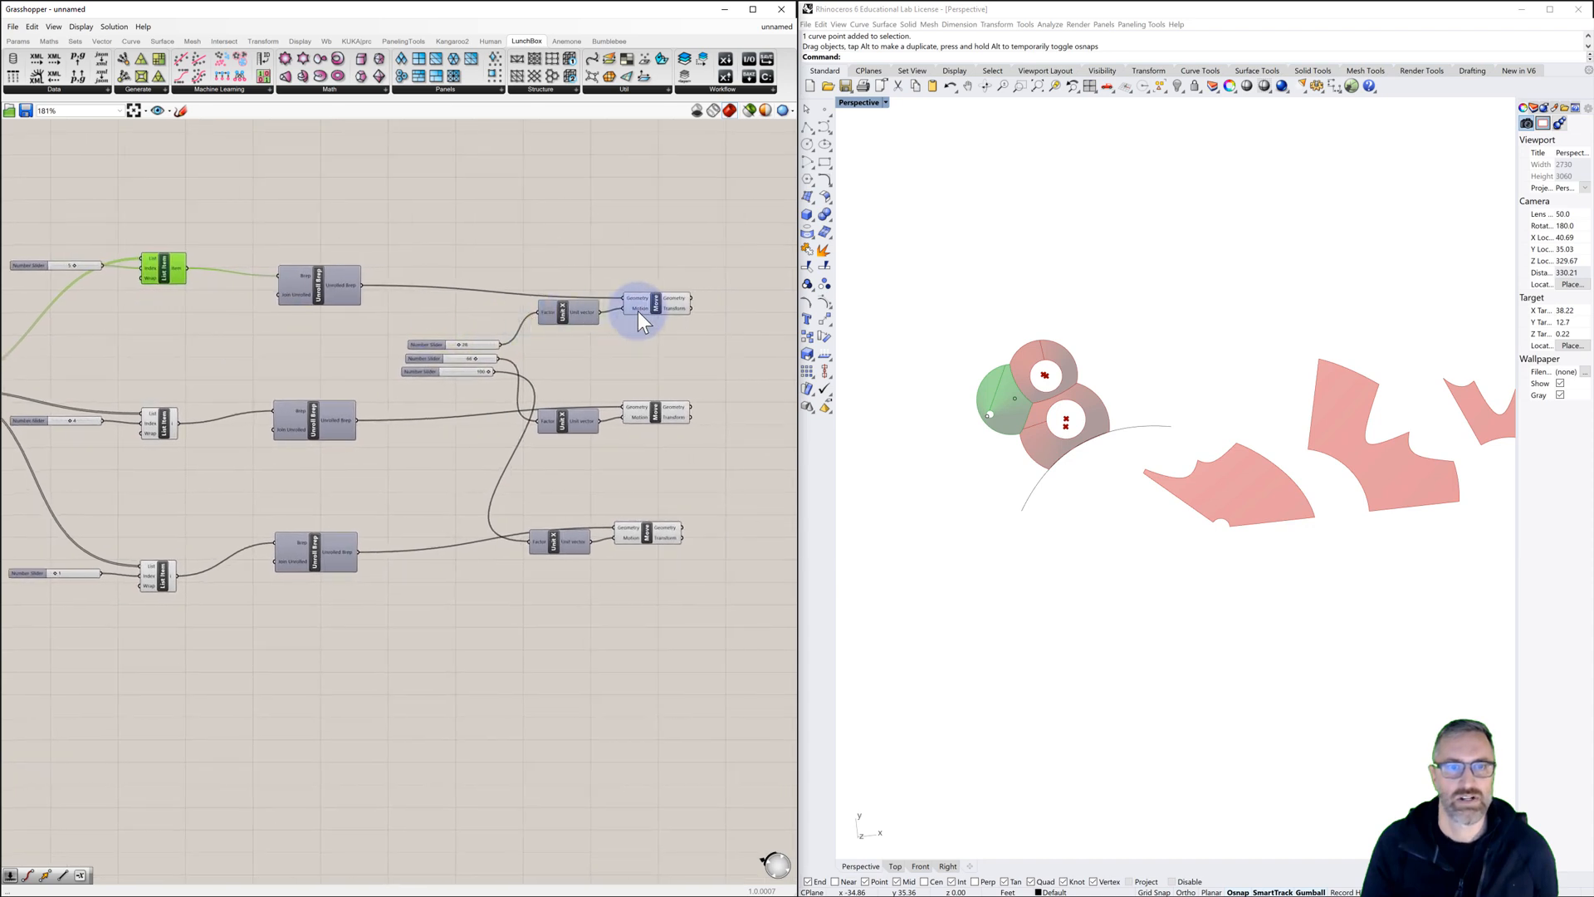
{"action": "left_click", "coordinate": [659, 302]}
{"action": "right_click_drag", "start_coordinate": [663, 322], "coordinate": [603, 330]}
{"action": "double_click", "coordinate": [720, 302]}
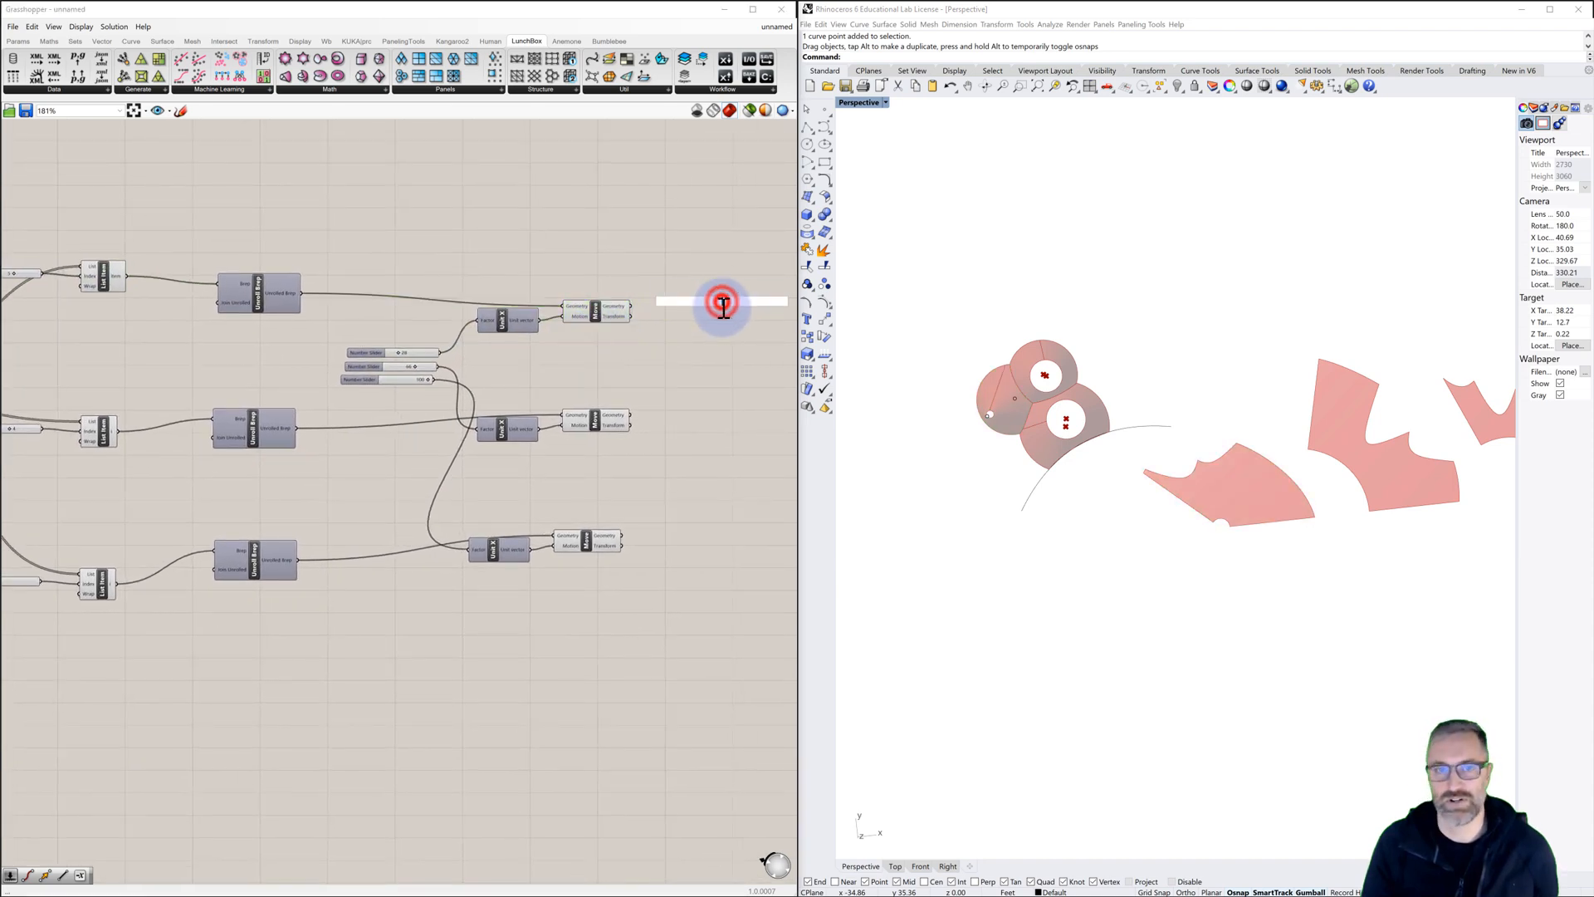
{"action": "type", "text": "merge"}
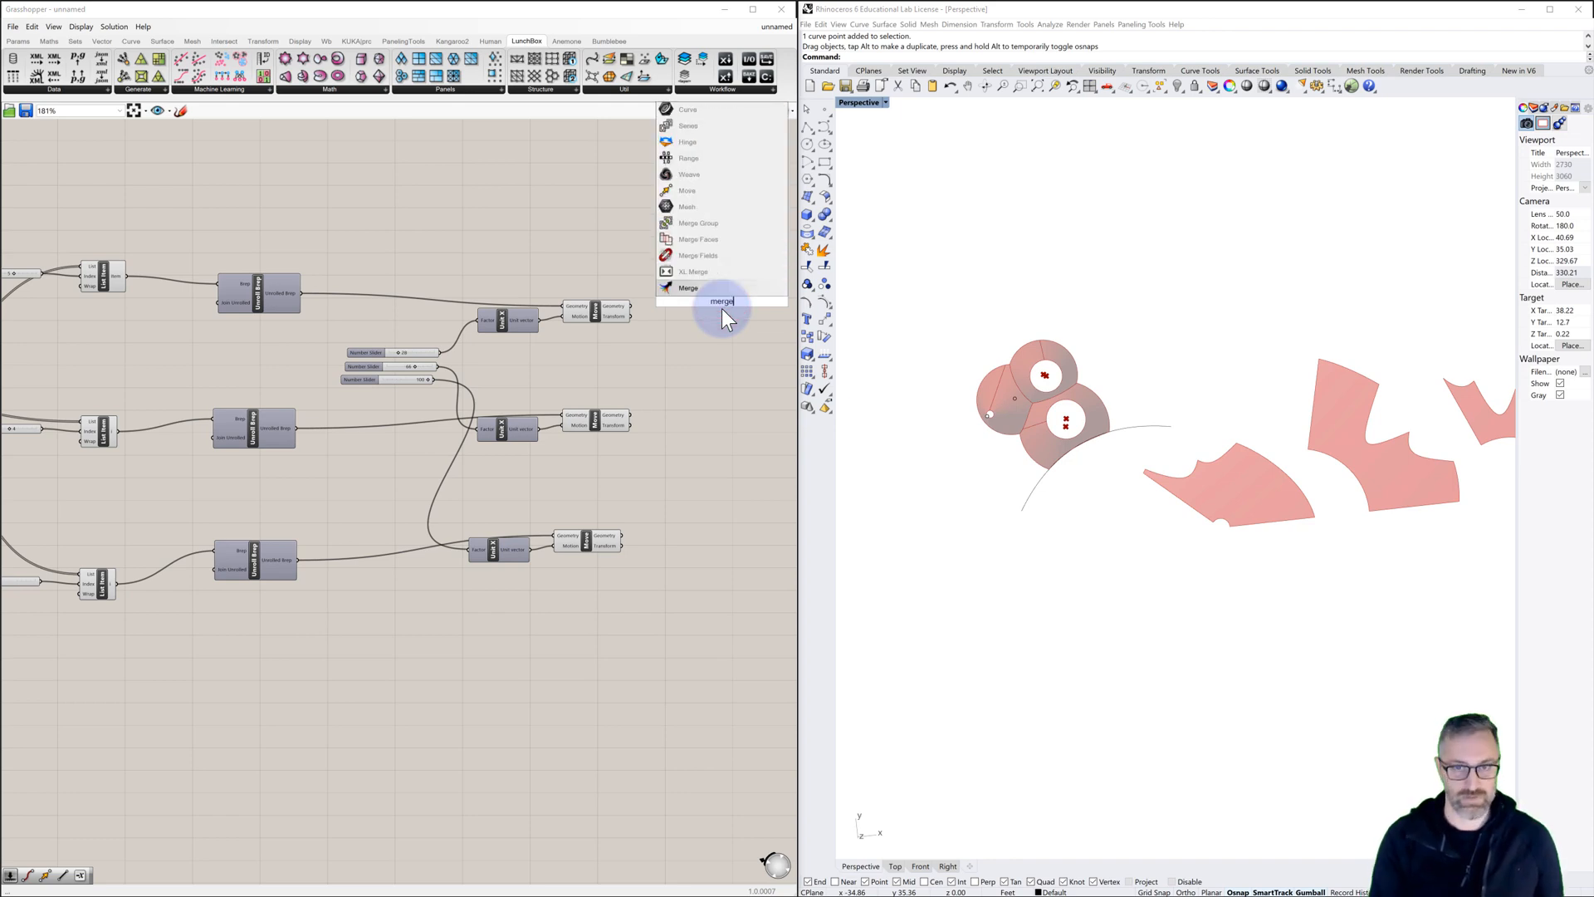
{"action": "left_click", "coordinate": [696, 289]}
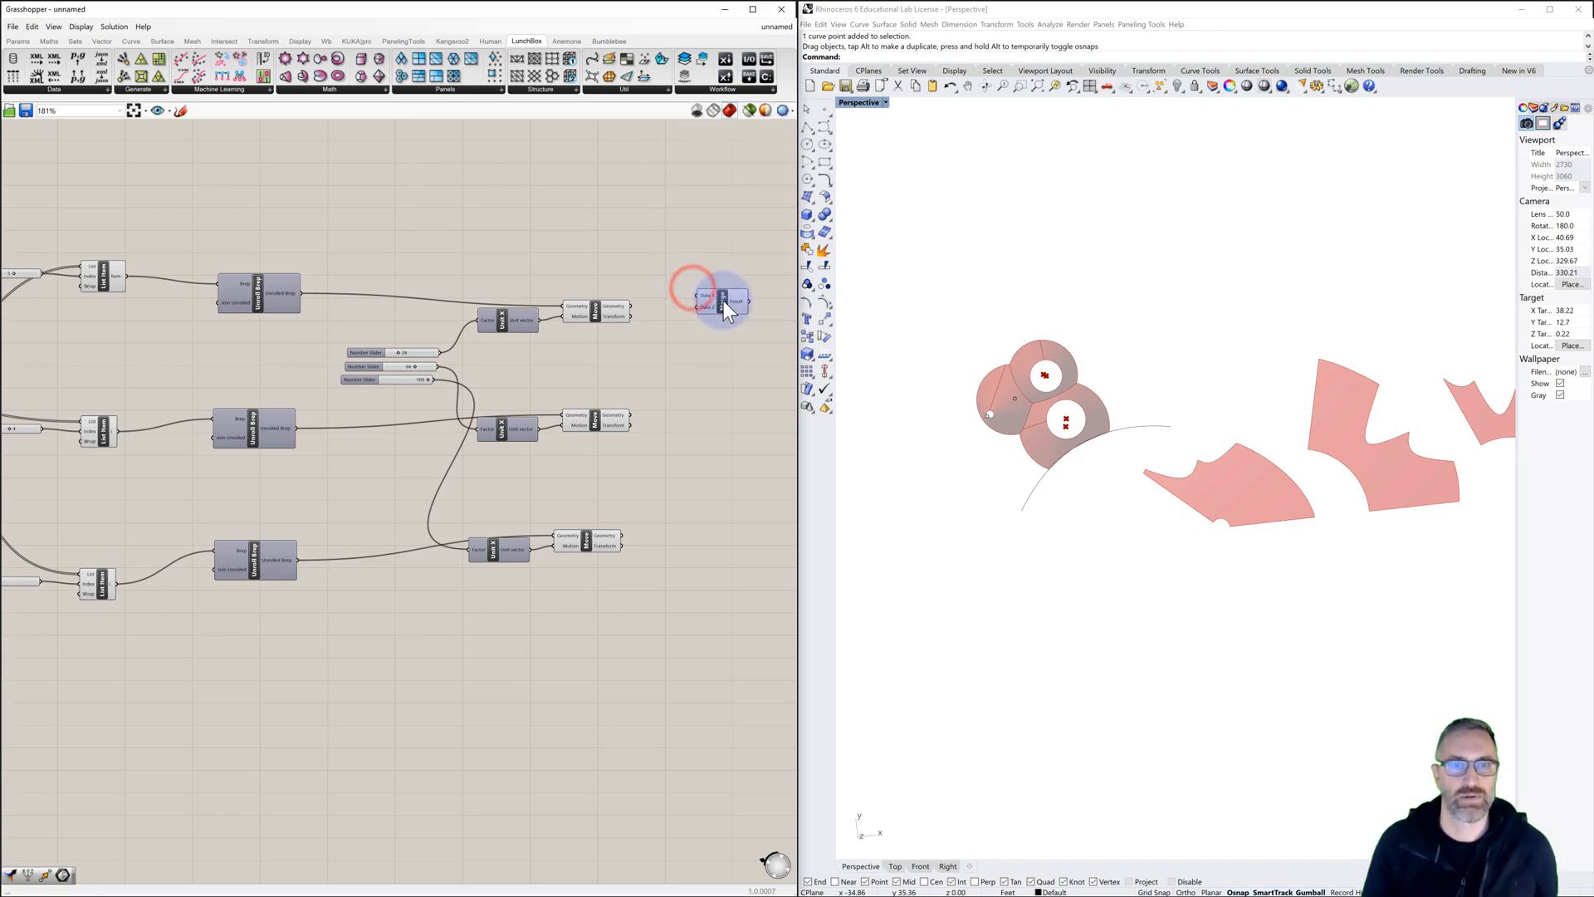
{"action": "left_click", "coordinate": [727, 296]}
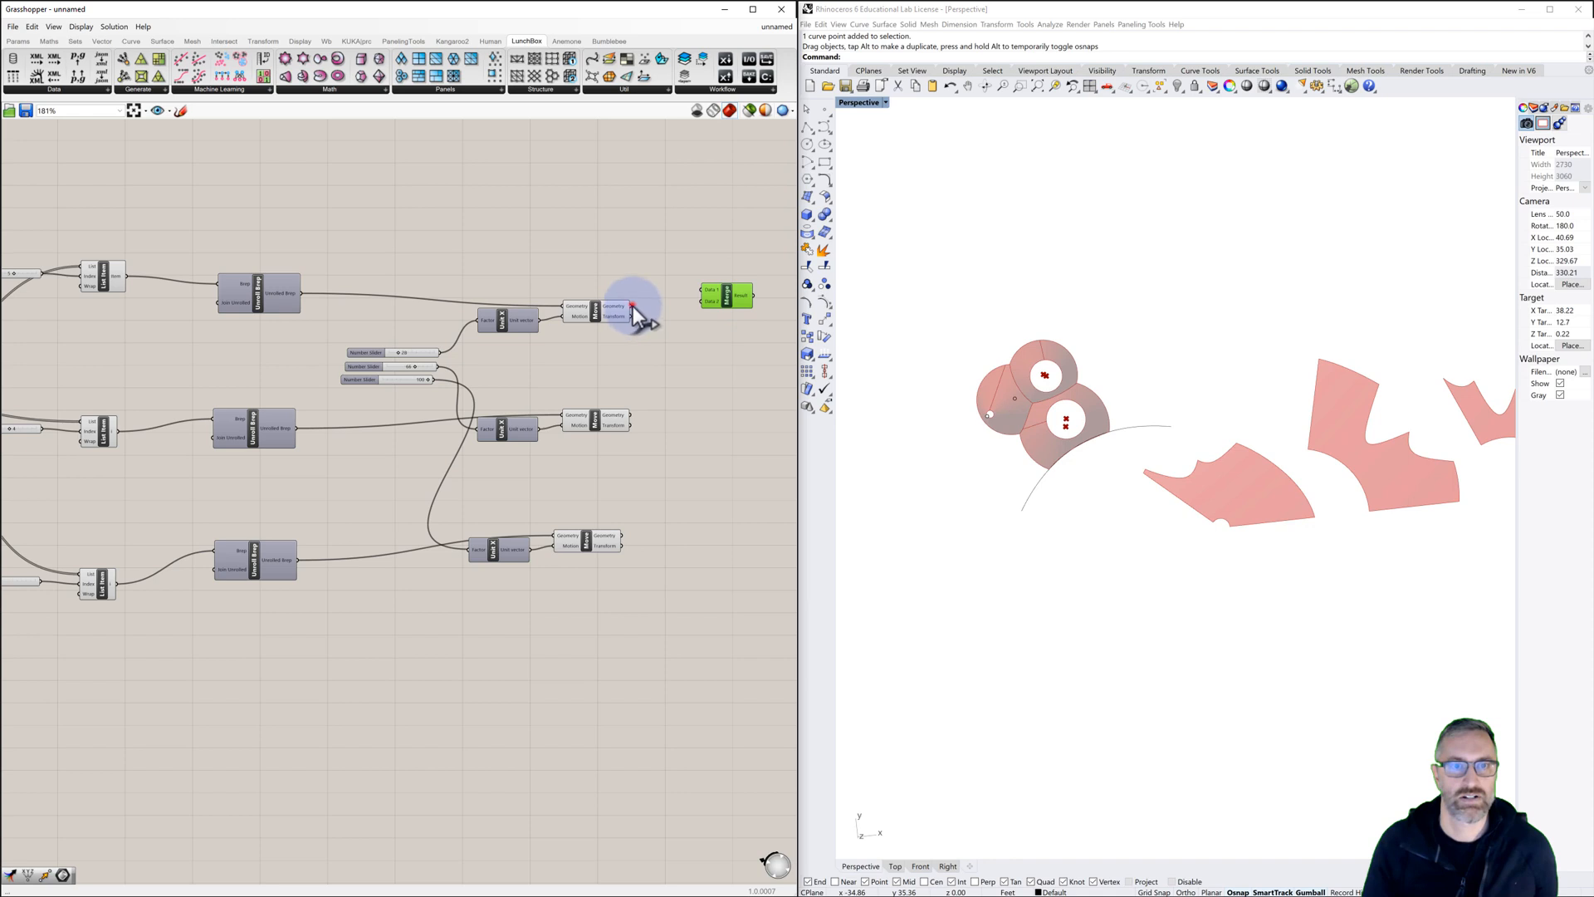
{"action": "left_click_drag", "start_coordinate": [633, 305], "coordinate": [697, 301]}
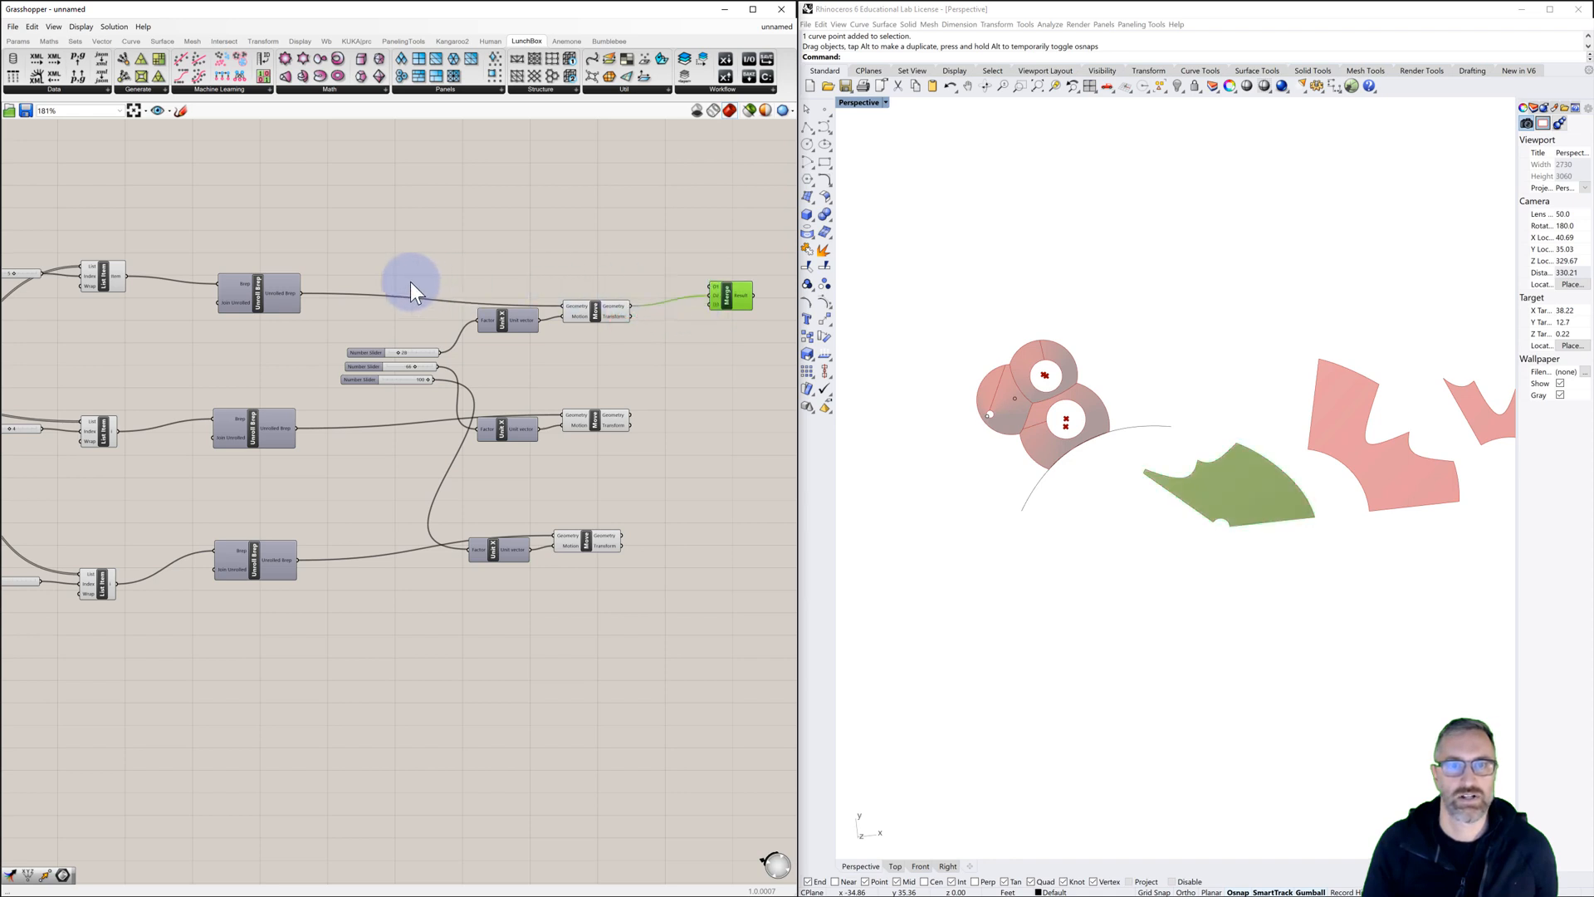
{"action": "left_click_drag", "start_coordinate": [127, 277], "coordinate": [710, 285]}
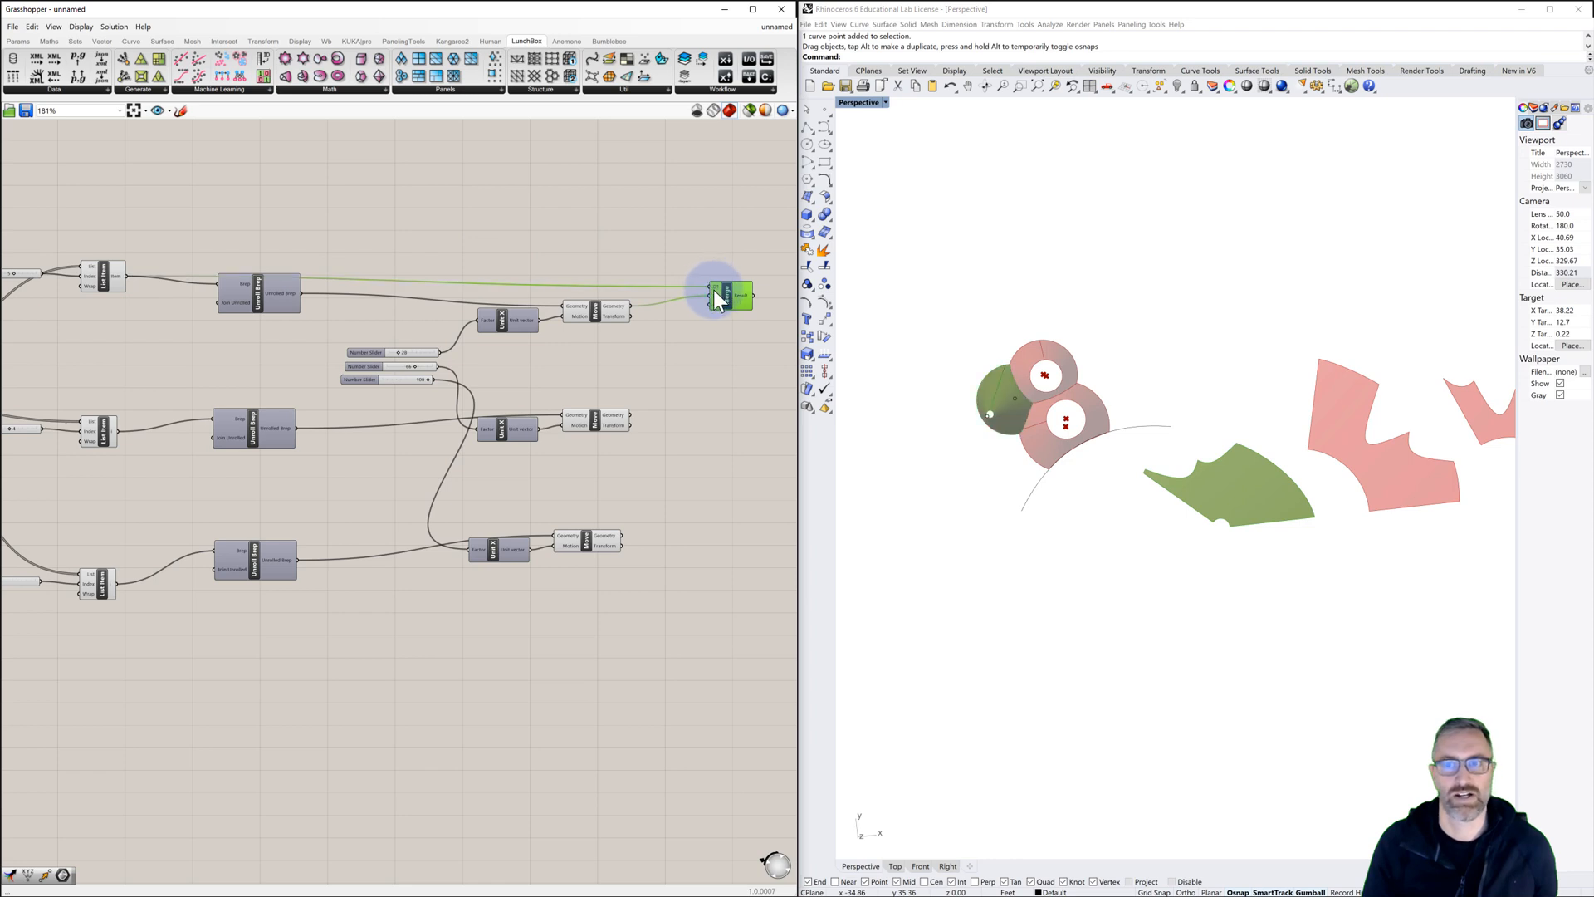
Step: Turn off the preview of the top cone's Move and List Item components and check its Merge in the viewport
{"action": "left_click", "coordinate": [722, 242]}
{"action": "left_click", "coordinate": [591, 311]}
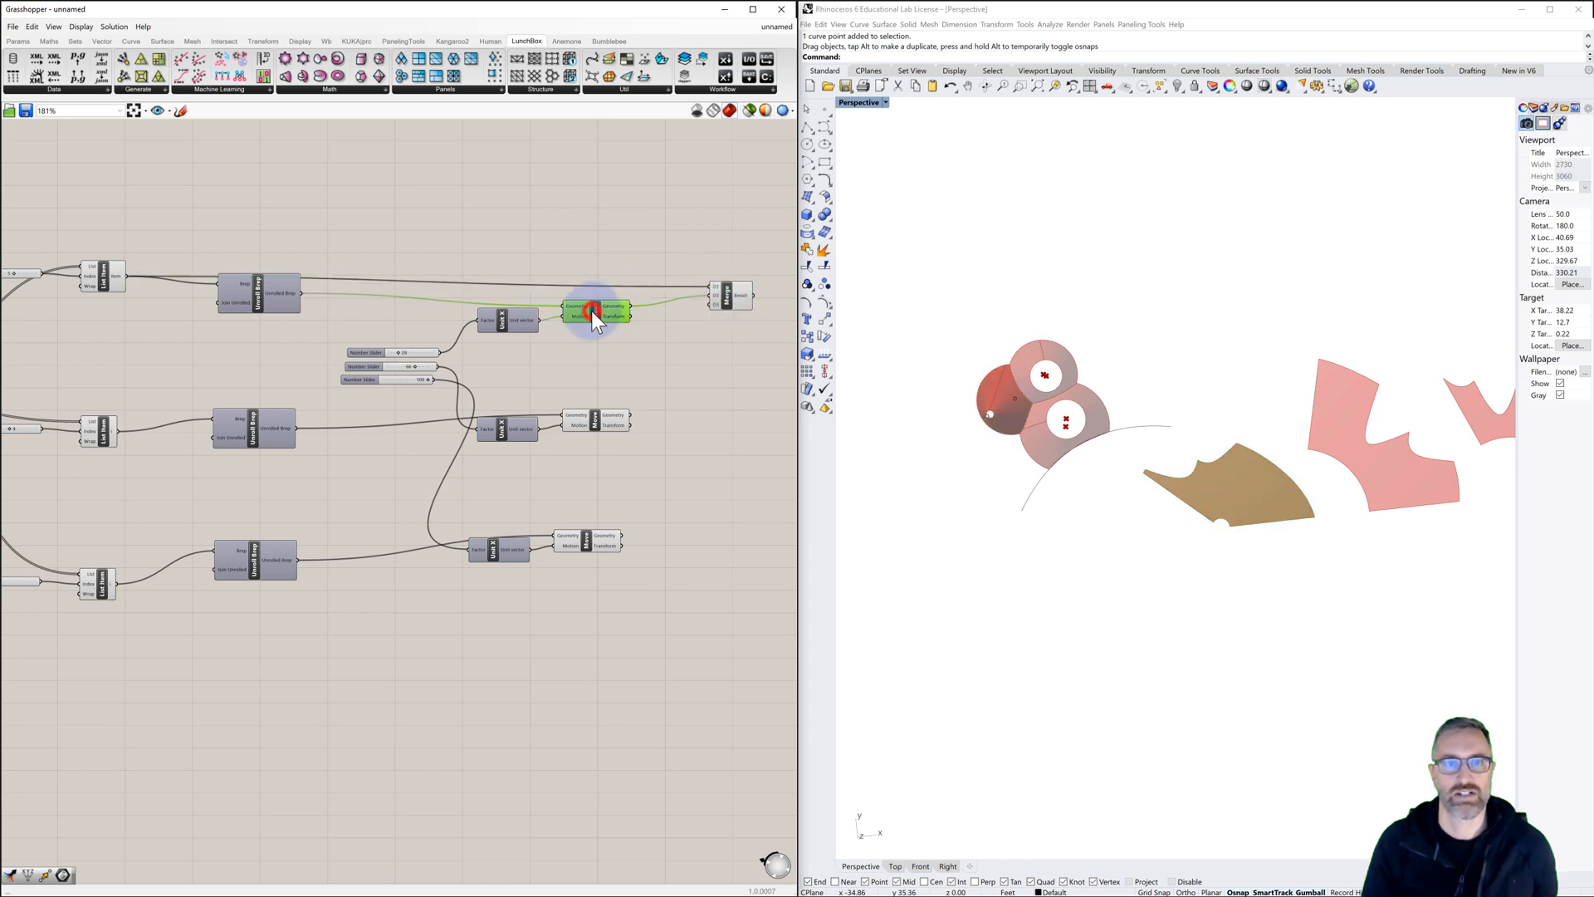
{"action": "left_click", "coordinate": [103, 277]}
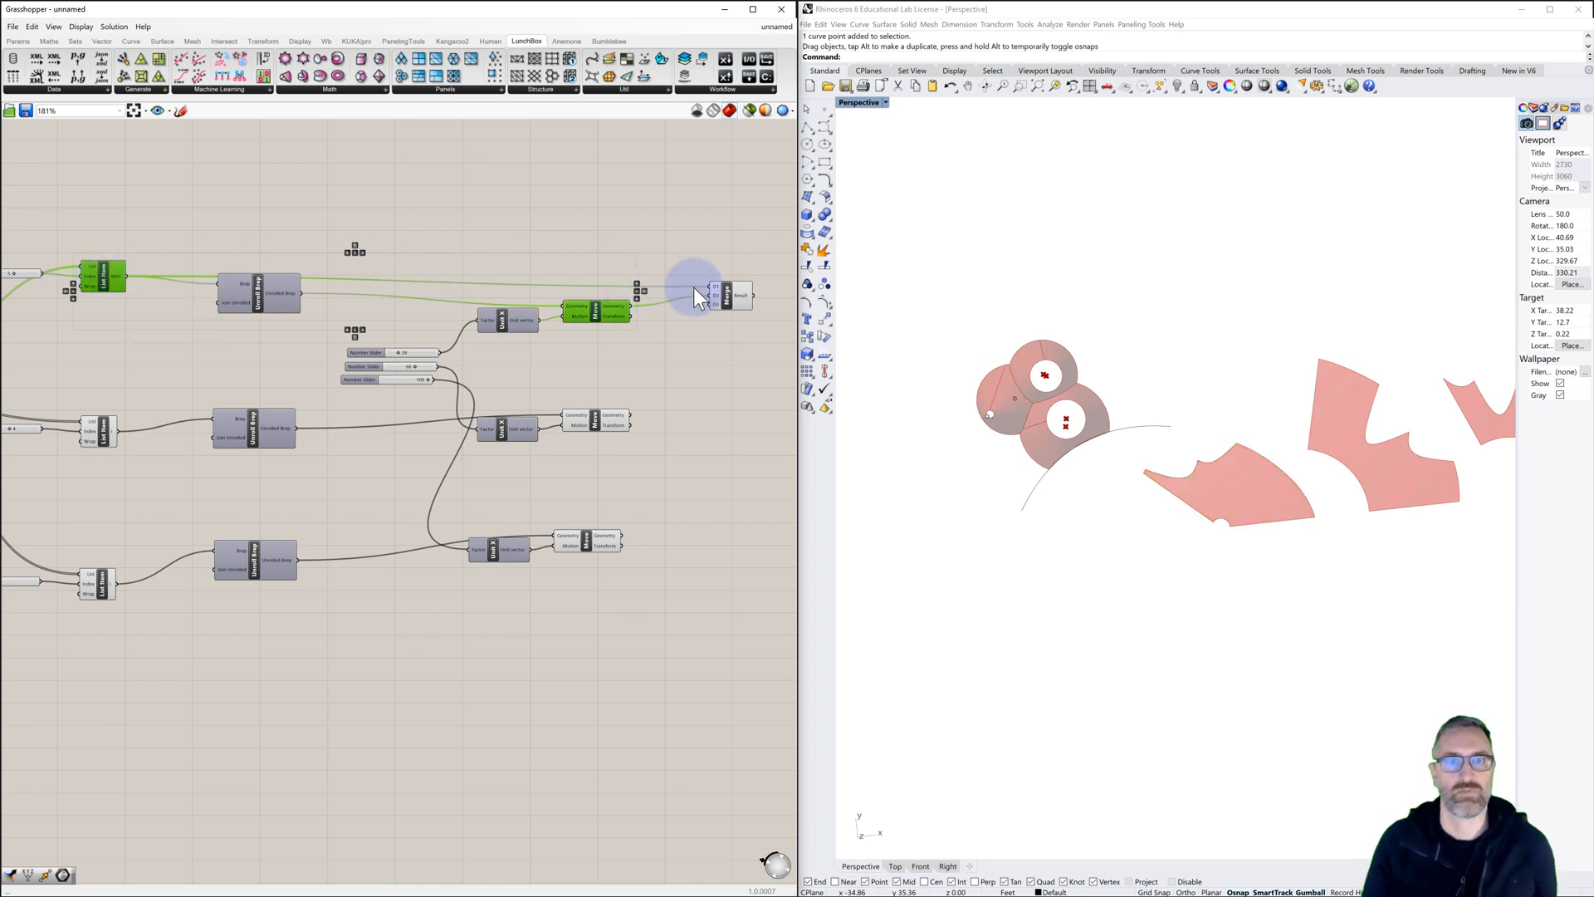
{"action": "left_click", "coordinate": [728, 292]}
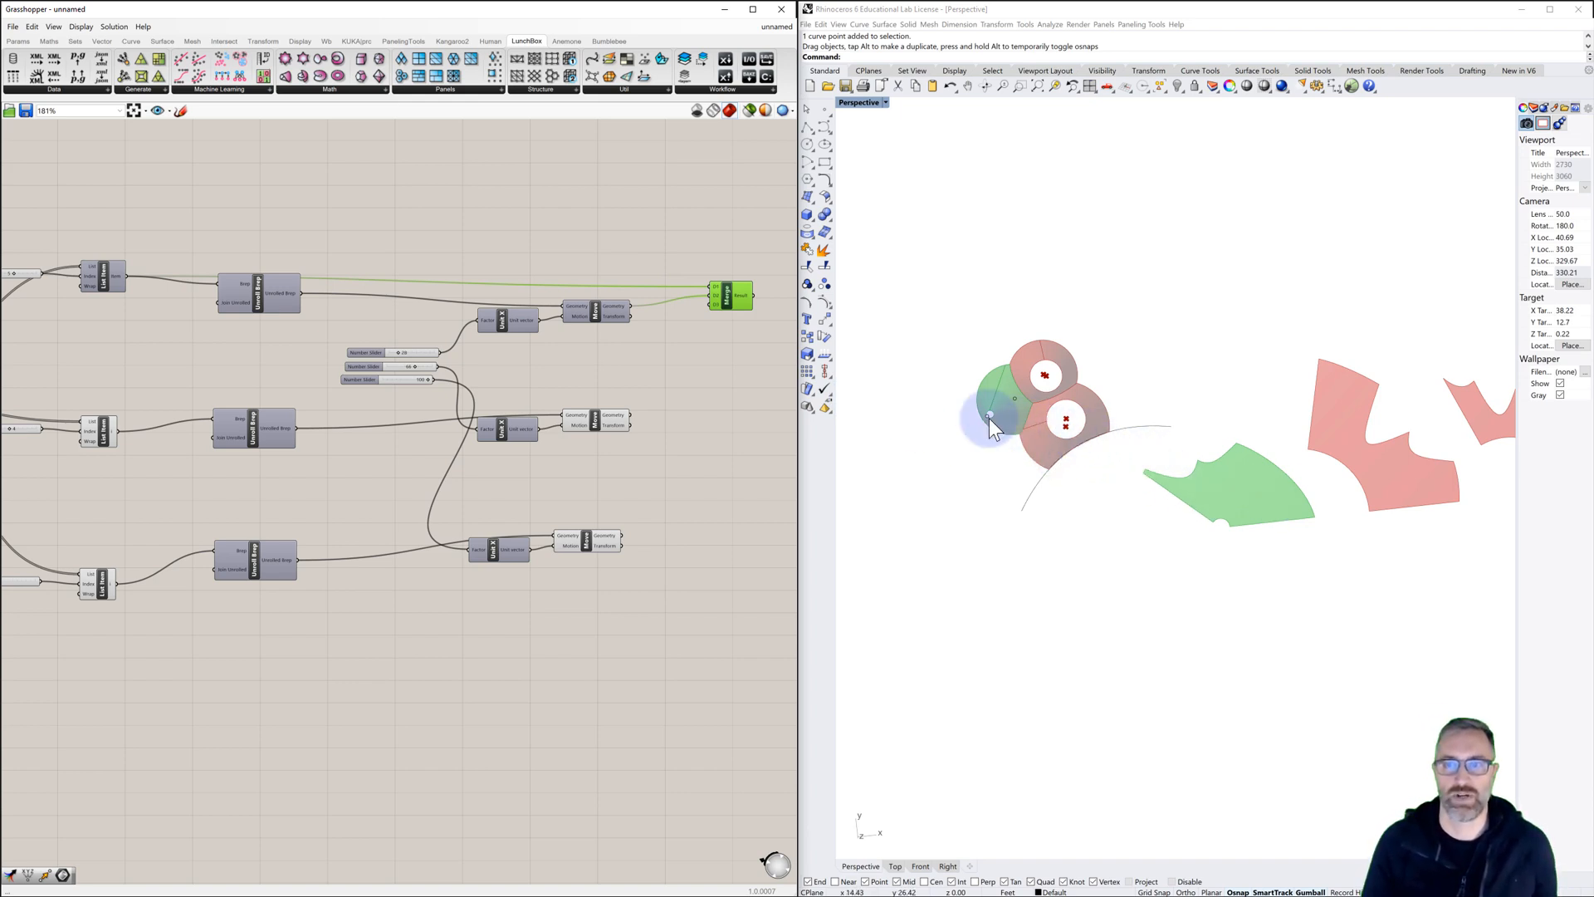
{"action": "left_click", "coordinate": [711, 402]}
Step: Set the middle cone's radius to 16 and check the reshaped cones and unrolled faces from above
{"action": "right_click_drag", "start_coordinate": [965, 471], "coordinate": [968, 435]}
{"action": "scroll", "coordinate": [701, 474], "scroll_direction": "down", "scroll_amount": 4}
{"action": "right_click_drag", "start_coordinate": [480, 501], "coordinate": [748, 487]}
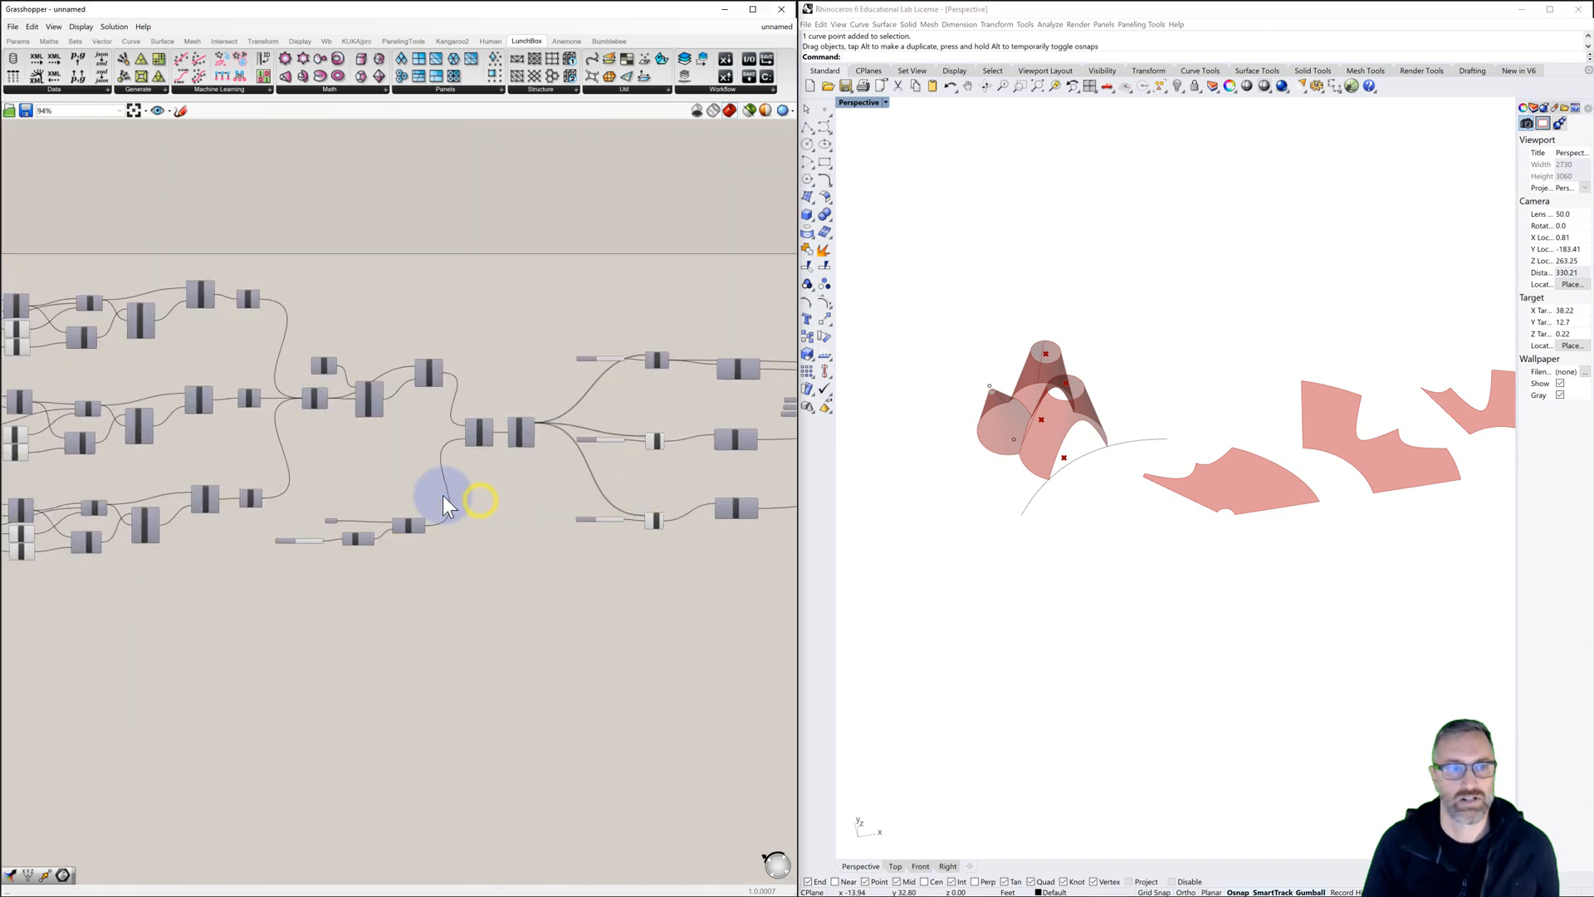
{"action": "right_click_drag", "start_coordinate": [285, 482], "coordinate": [377, 475]}
{"action": "scroll", "coordinate": [343, 376], "scroll_direction": "up", "scroll_amount": 3}
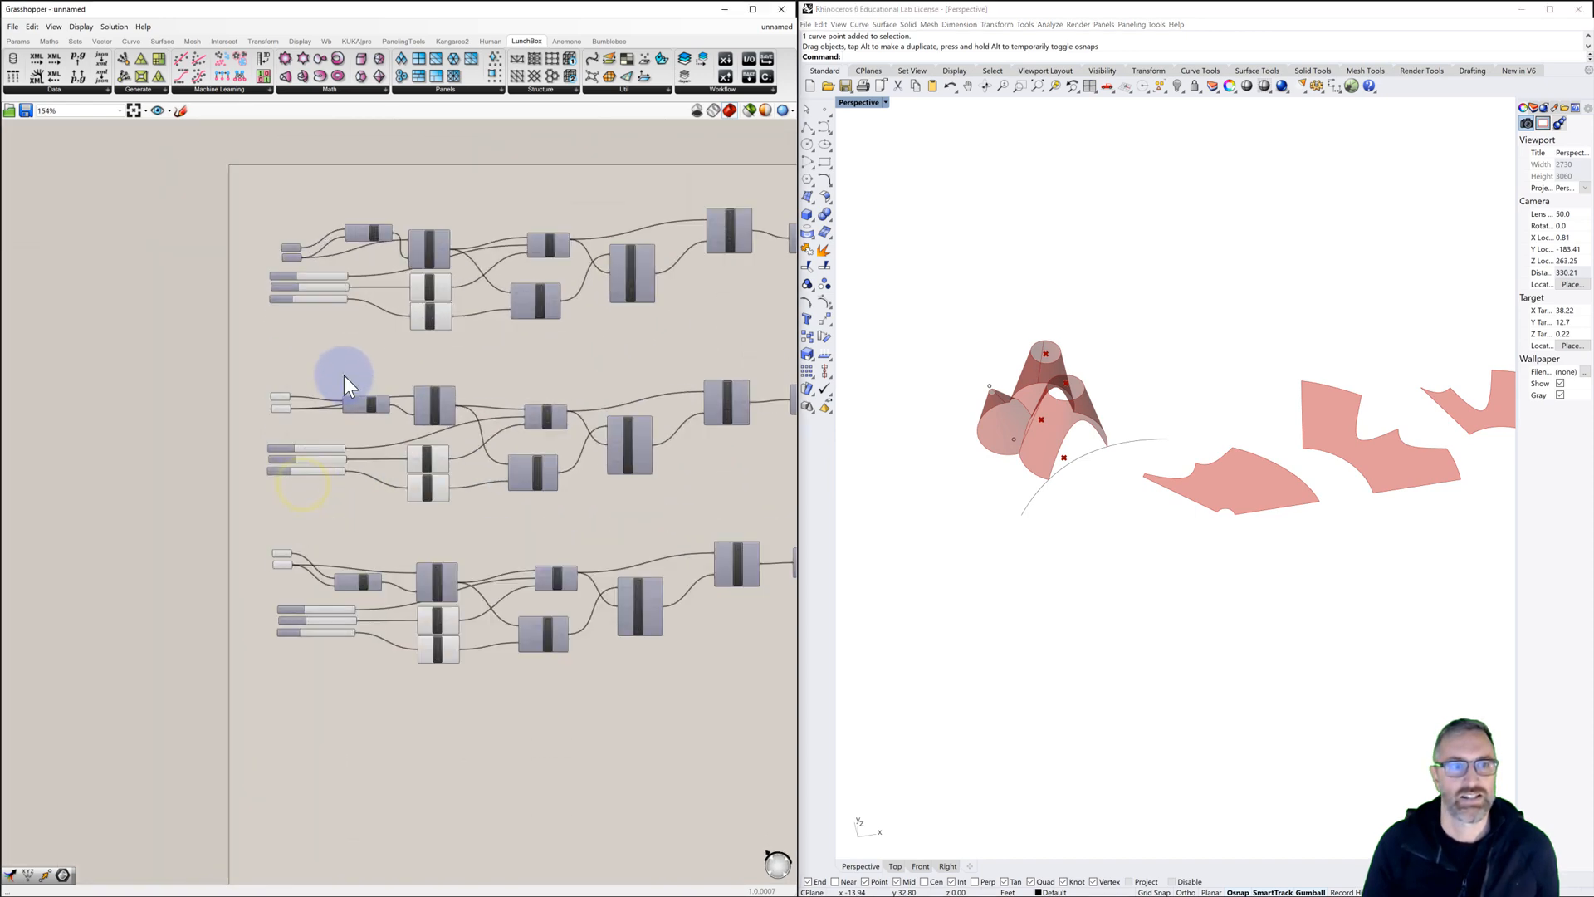
{"action": "scroll", "coordinate": [343, 376], "scroll_direction": "up", "scroll_amount": 3}
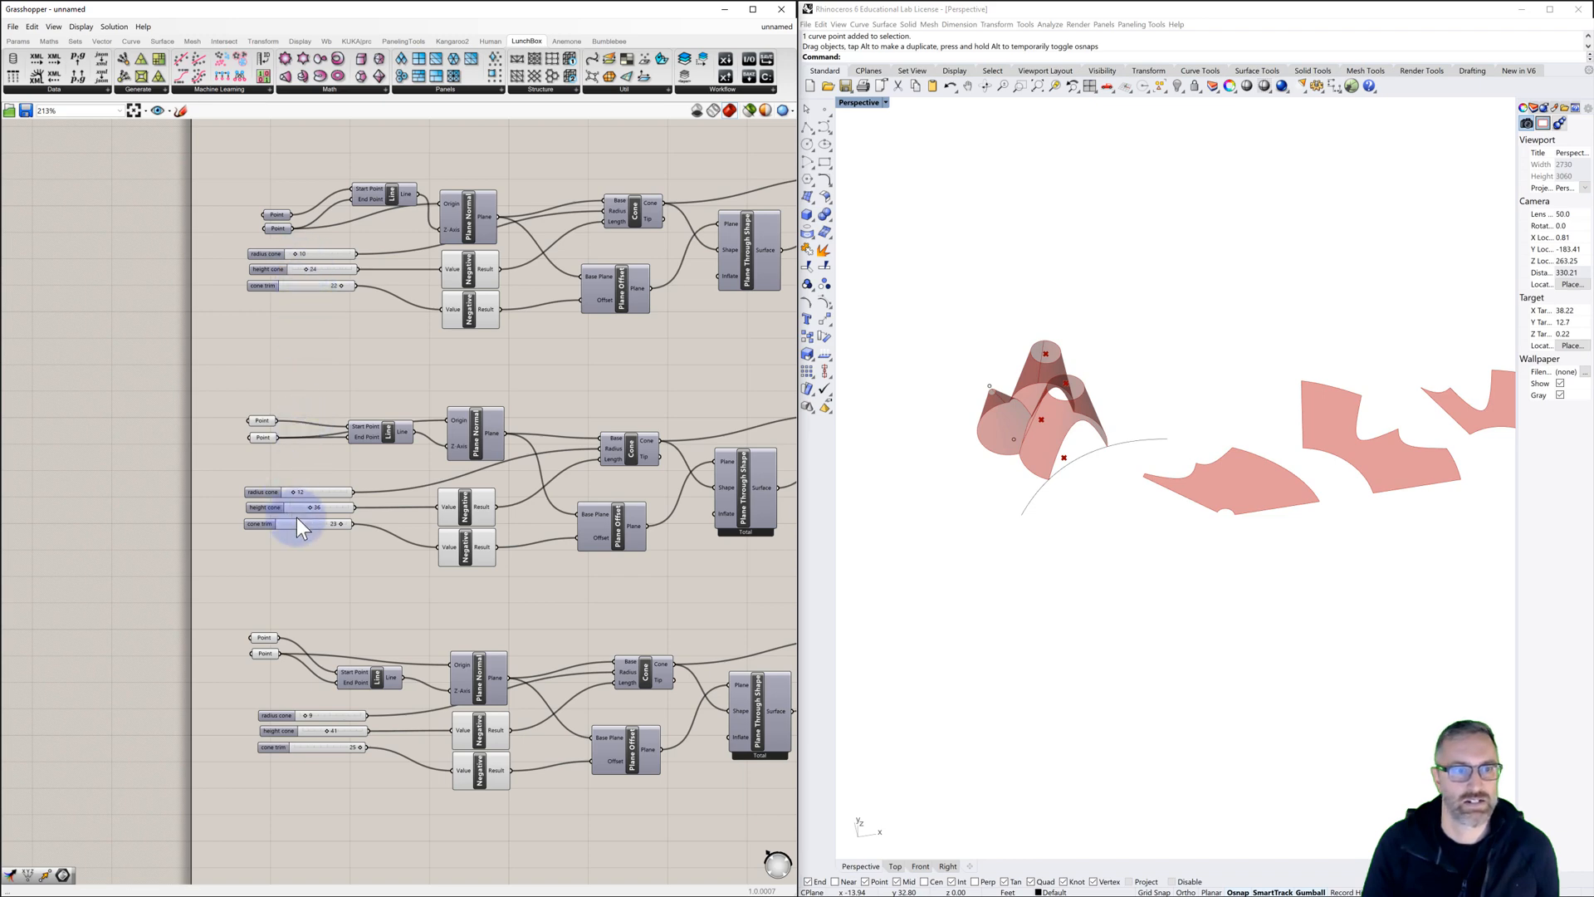
{"action": "scroll", "coordinate": [296, 516], "scroll_direction": "up", "scroll_amount": 3}
{"action": "left_click_drag", "start_coordinate": [292, 484], "coordinate": [296, 494]}
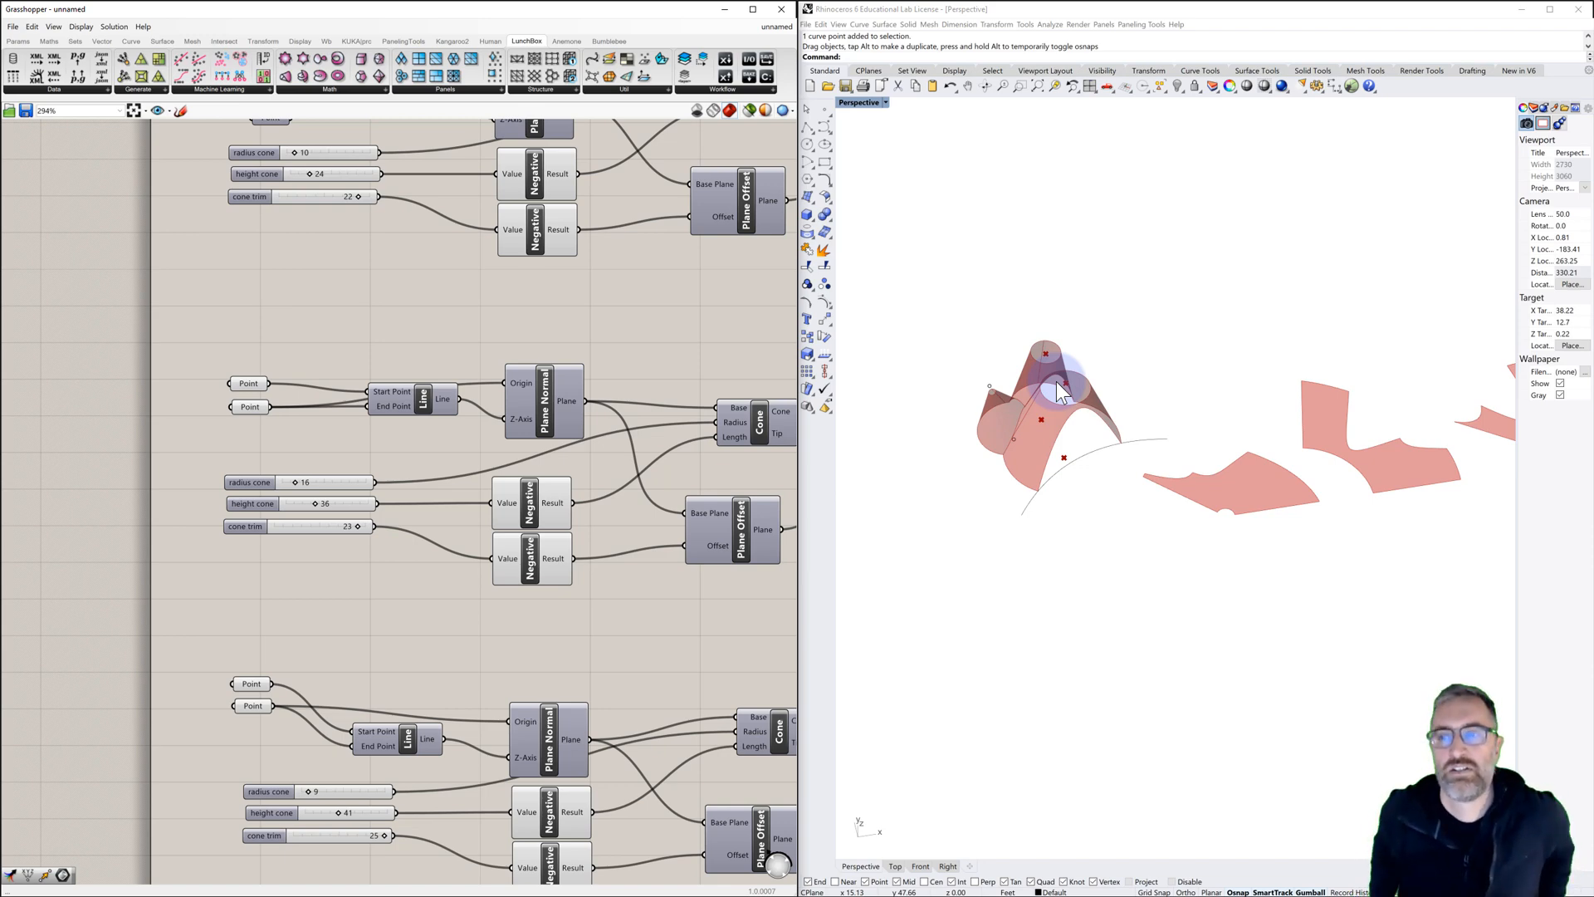
{"action": "right_click_drag", "start_coordinate": [1259, 411], "coordinate": [1308, 408]}
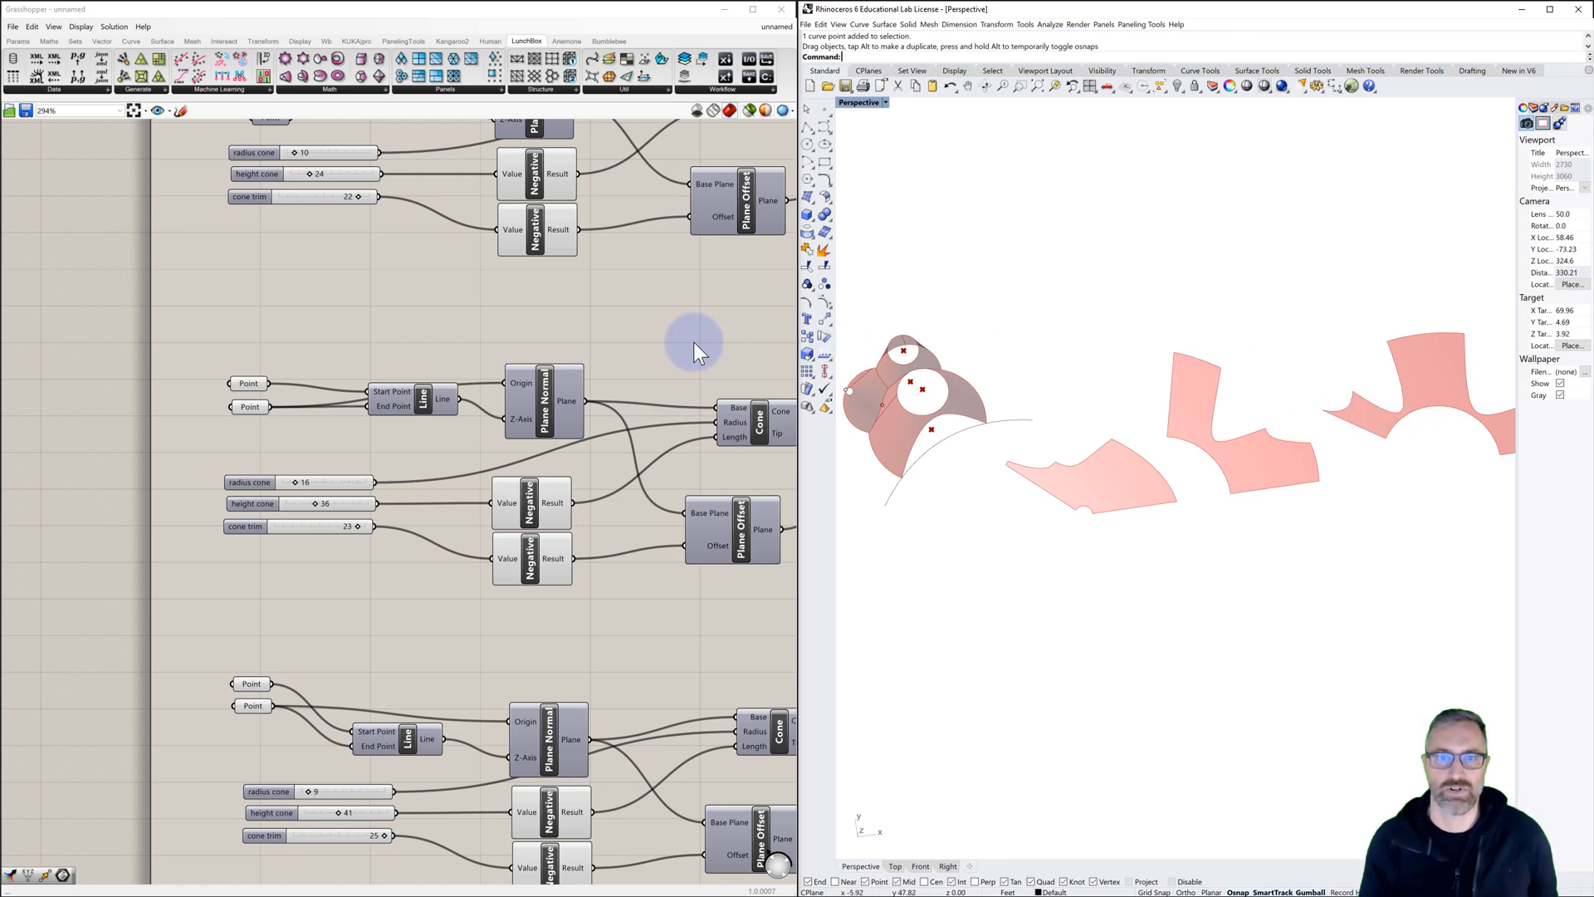
Step: Copy the Merge component twice, placing one beside the middle Move and one beside the lowest Move
{"action": "scroll", "coordinate": [694, 342], "scroll_direction": "down", "scroll_amount": 3}
{"action": "right_click_drag", "start_coordinate": [680, 337], "coordinate": [32, 313]}
{"action": "right_click_drag", "start_coordinate": [442, 322], "coordinate": [200, 313]}
{"action": "right_click_drag", "start_coordinate": [411, 318], "coordinate": [351, 316]}
{"action": "scroll", "coordinate": [660, 269], "scroll_direction": "up", "scroll_amount": 1}
{"action": "scroll", "coordinate": [661, 269], "scroll_direction": "up", "scroll_amount": 1}
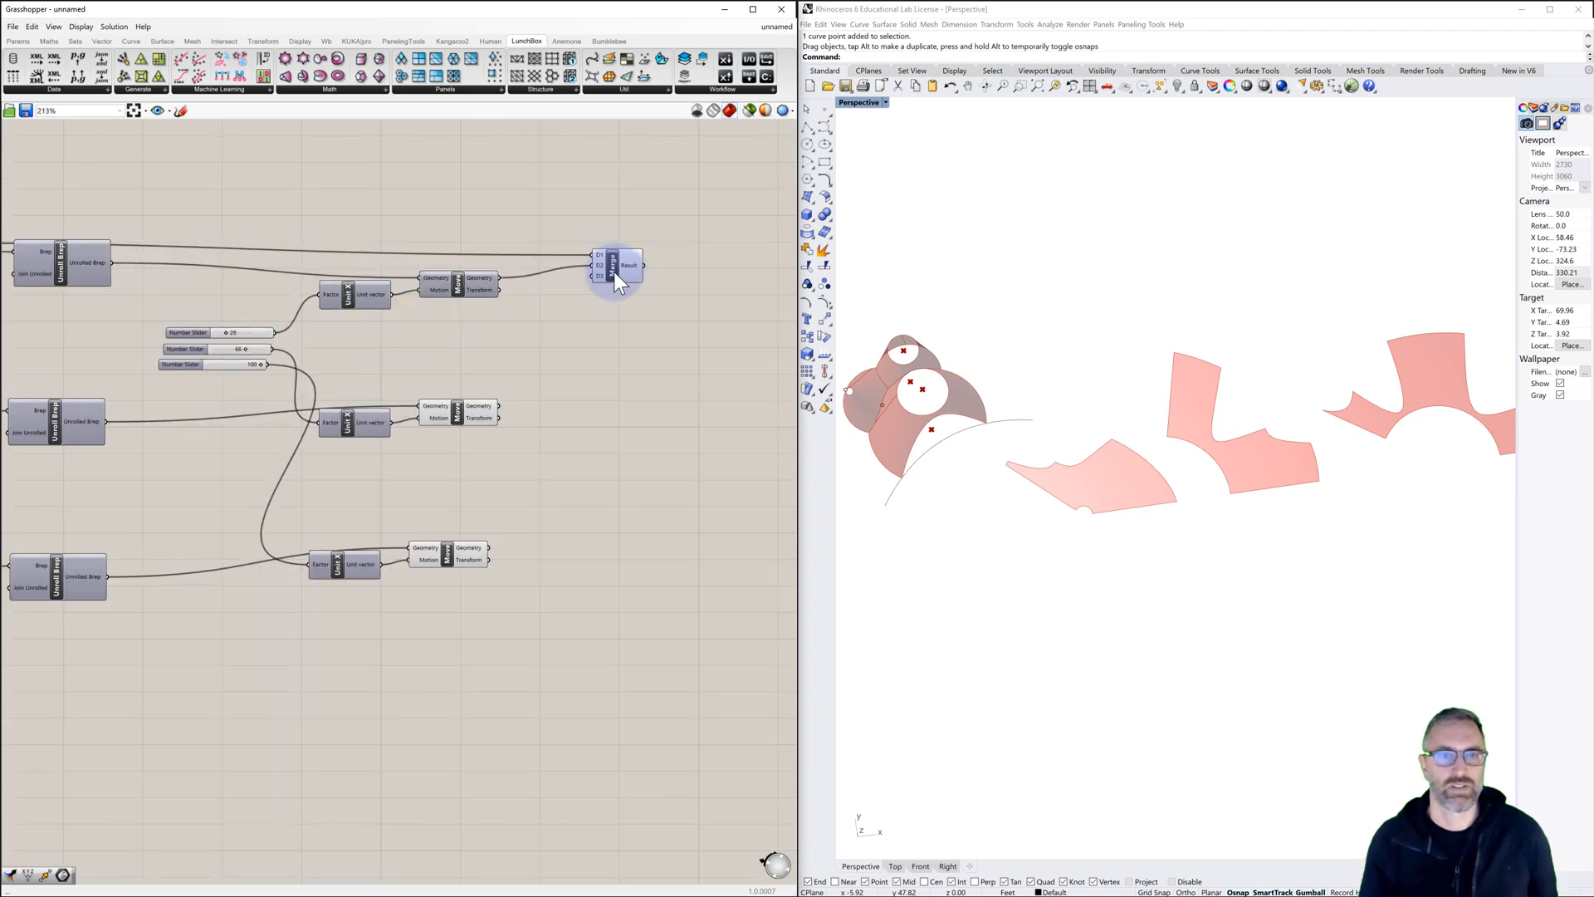
{"action": "left_click", "coordinate": [613, 271]}
{"action": "left_click_drag", "start_coordinate": [614, 275], "coordinate": [614, 569], "text": "alt"}
{"action": "left_click", "coordinate": [623, 502]}
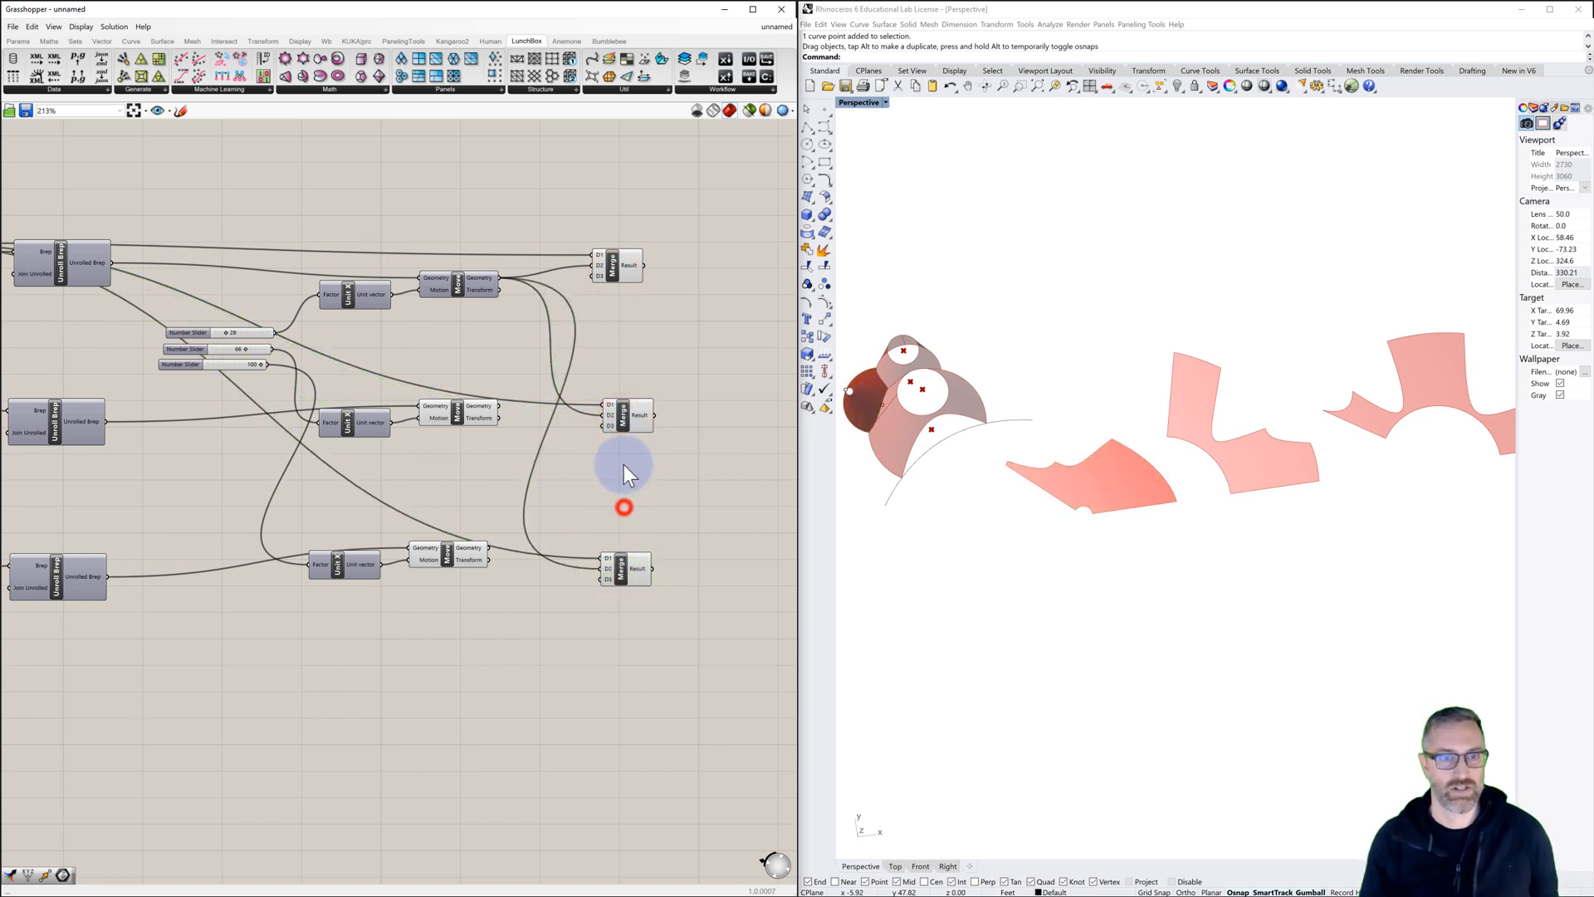
Step: Rewire the middle Merge to take the middle cone's List Item face as D1 and its moved unrolled face as D2
{"action": "left_click", "coordinate": [621, 415]}
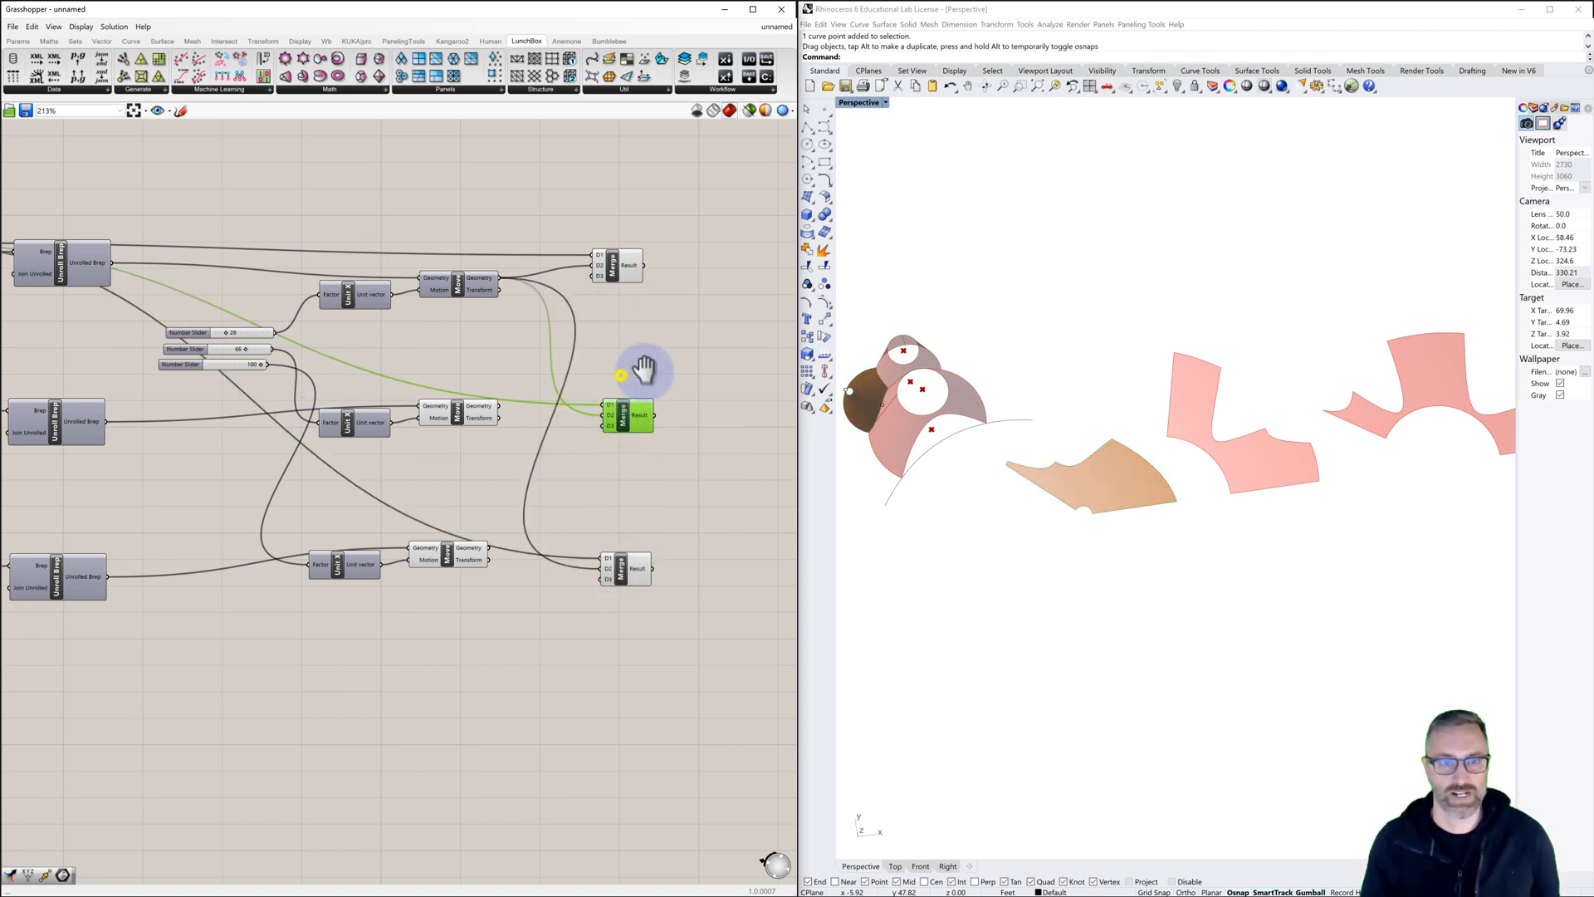
{"action": "right_click_drag", "start_coordinate": [625, 372], "coordinate": [668, 366]}
{"action": "left_click", "coordinate": [510, 401]}
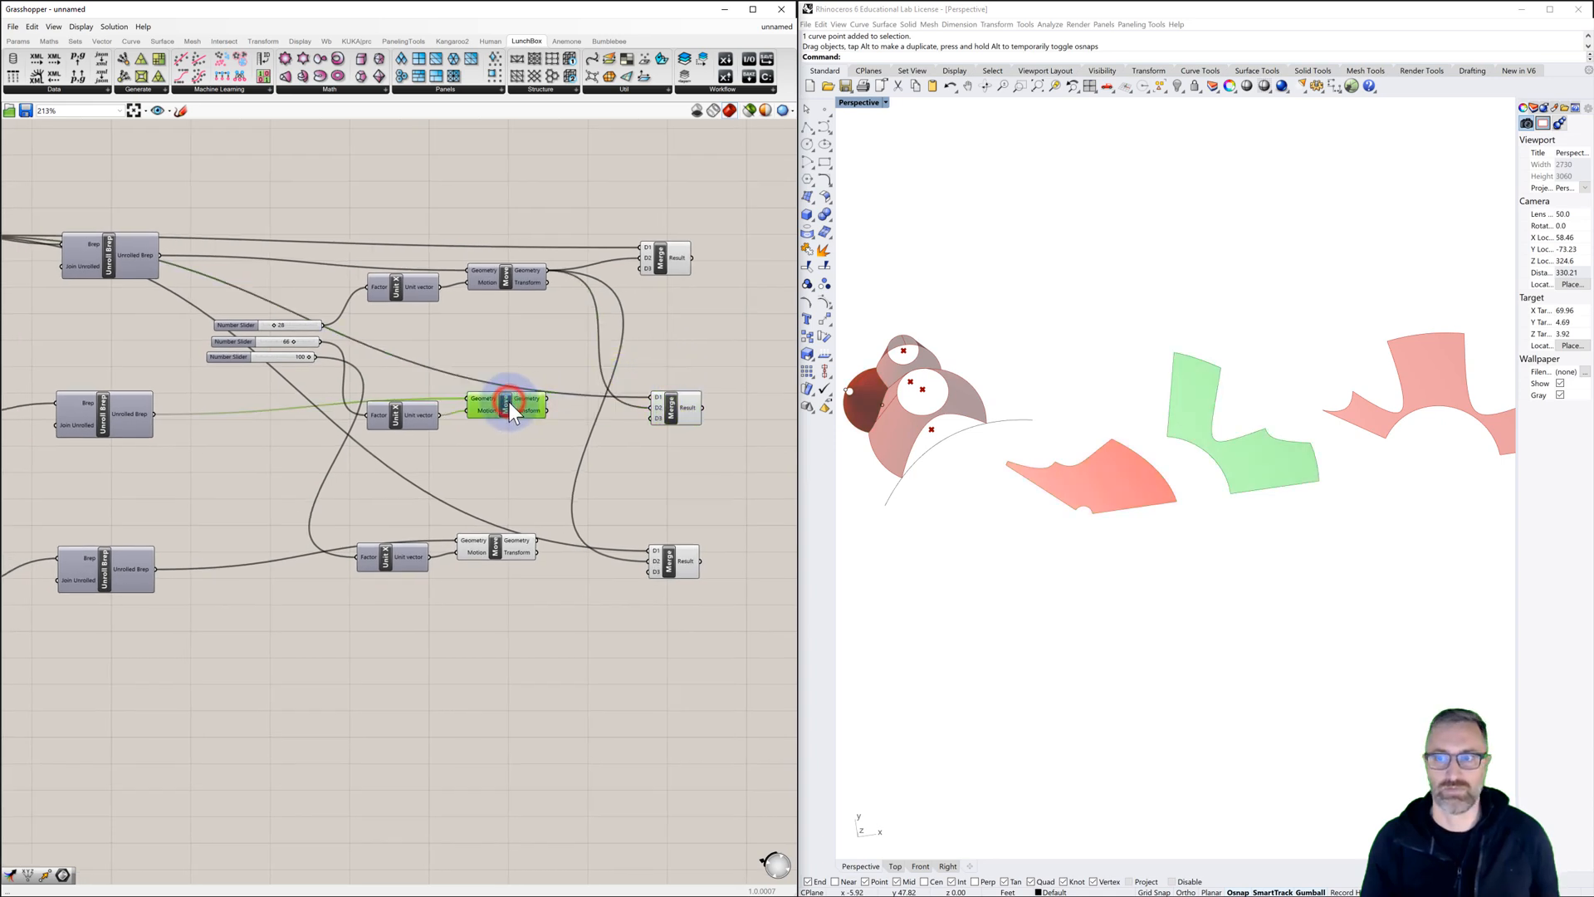
{"action": "left_click_drag", "start_coordinate": [547, 399], "coordinate": [651, 407]}
{"action": "right_click_drag", "start_coordinate": [255, 400], "coordinate": [325, 373]}
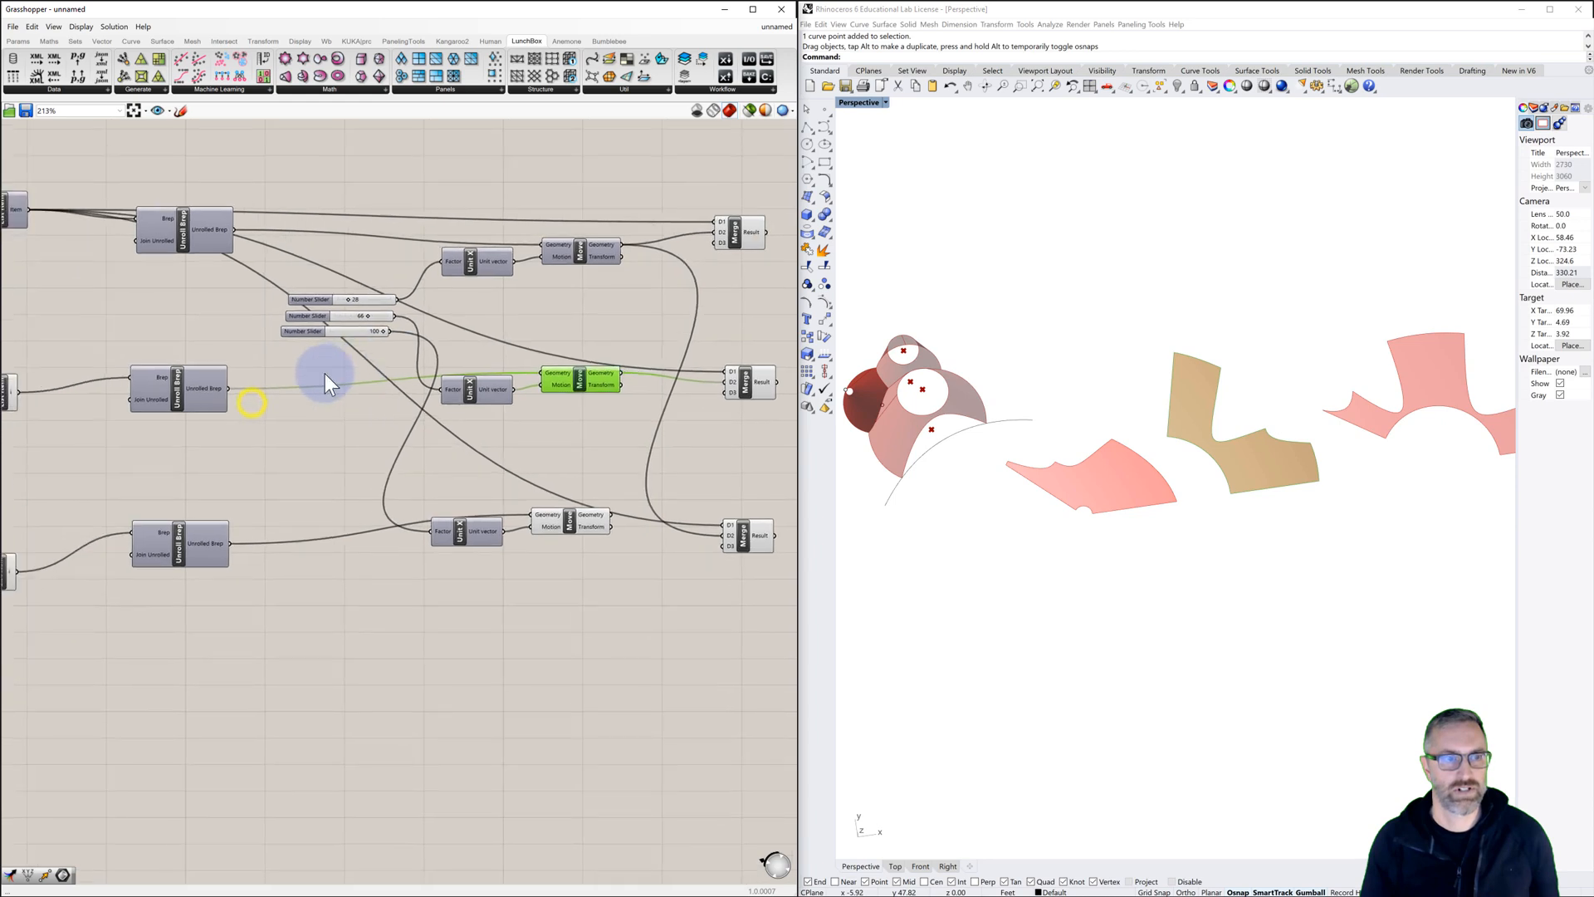
{"action": "scroll", "coordinate": [326, 373], "scroll_direction": "down", "scroll_amount": 2}
{"action": "left_click", "coordinate": [93, 387]}
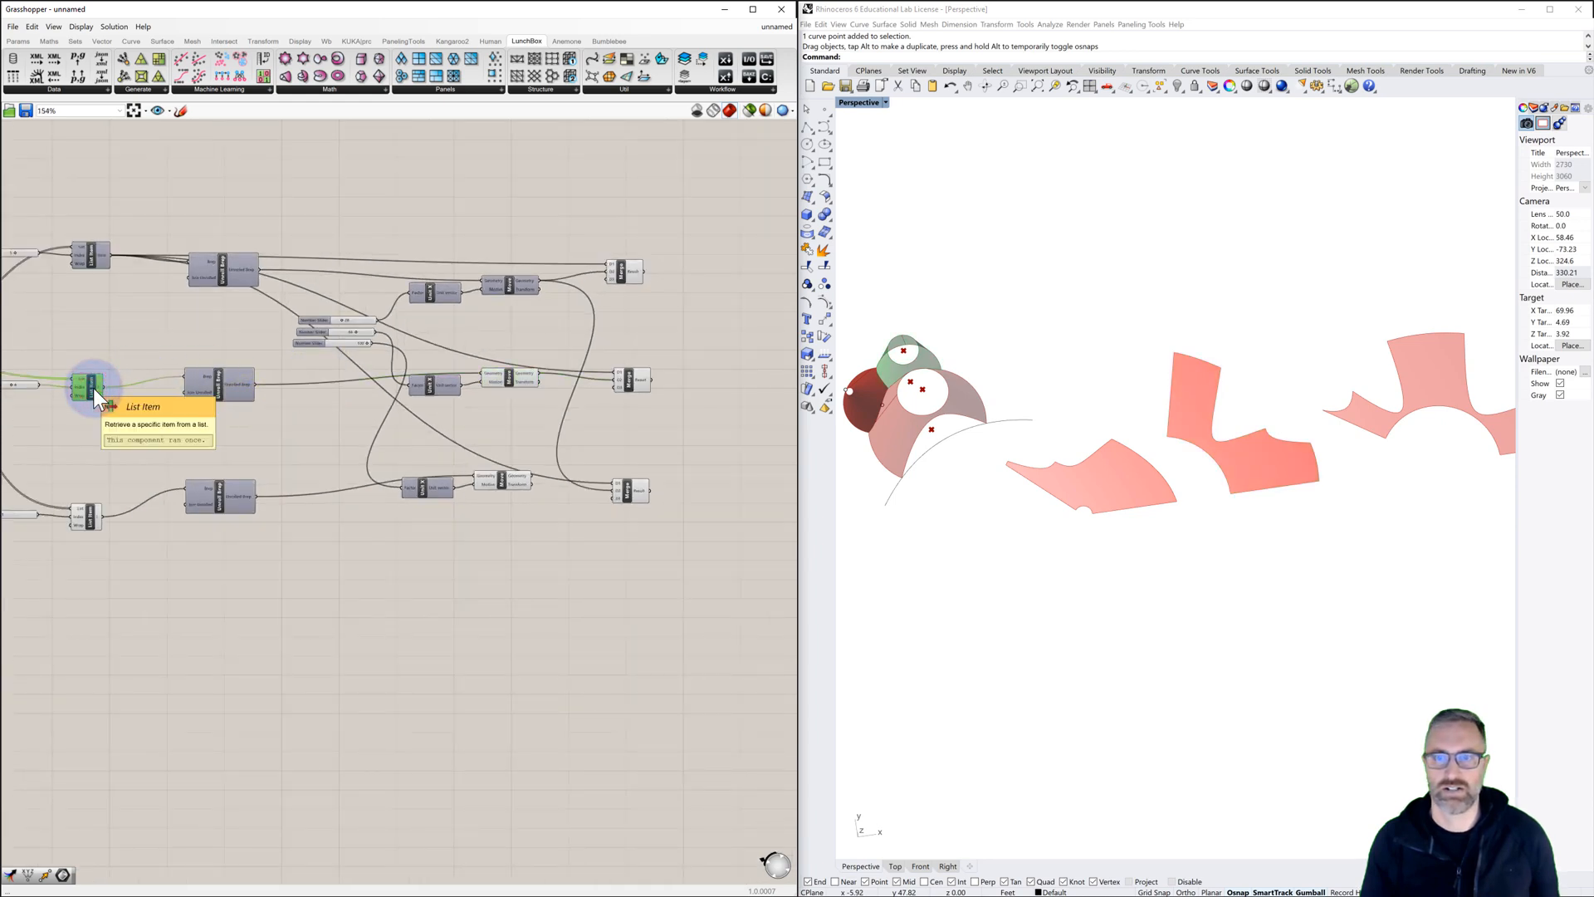
{"action": "left_click_drag", "start_coordinate": [103, 387], "coordinate": [610, 368]}
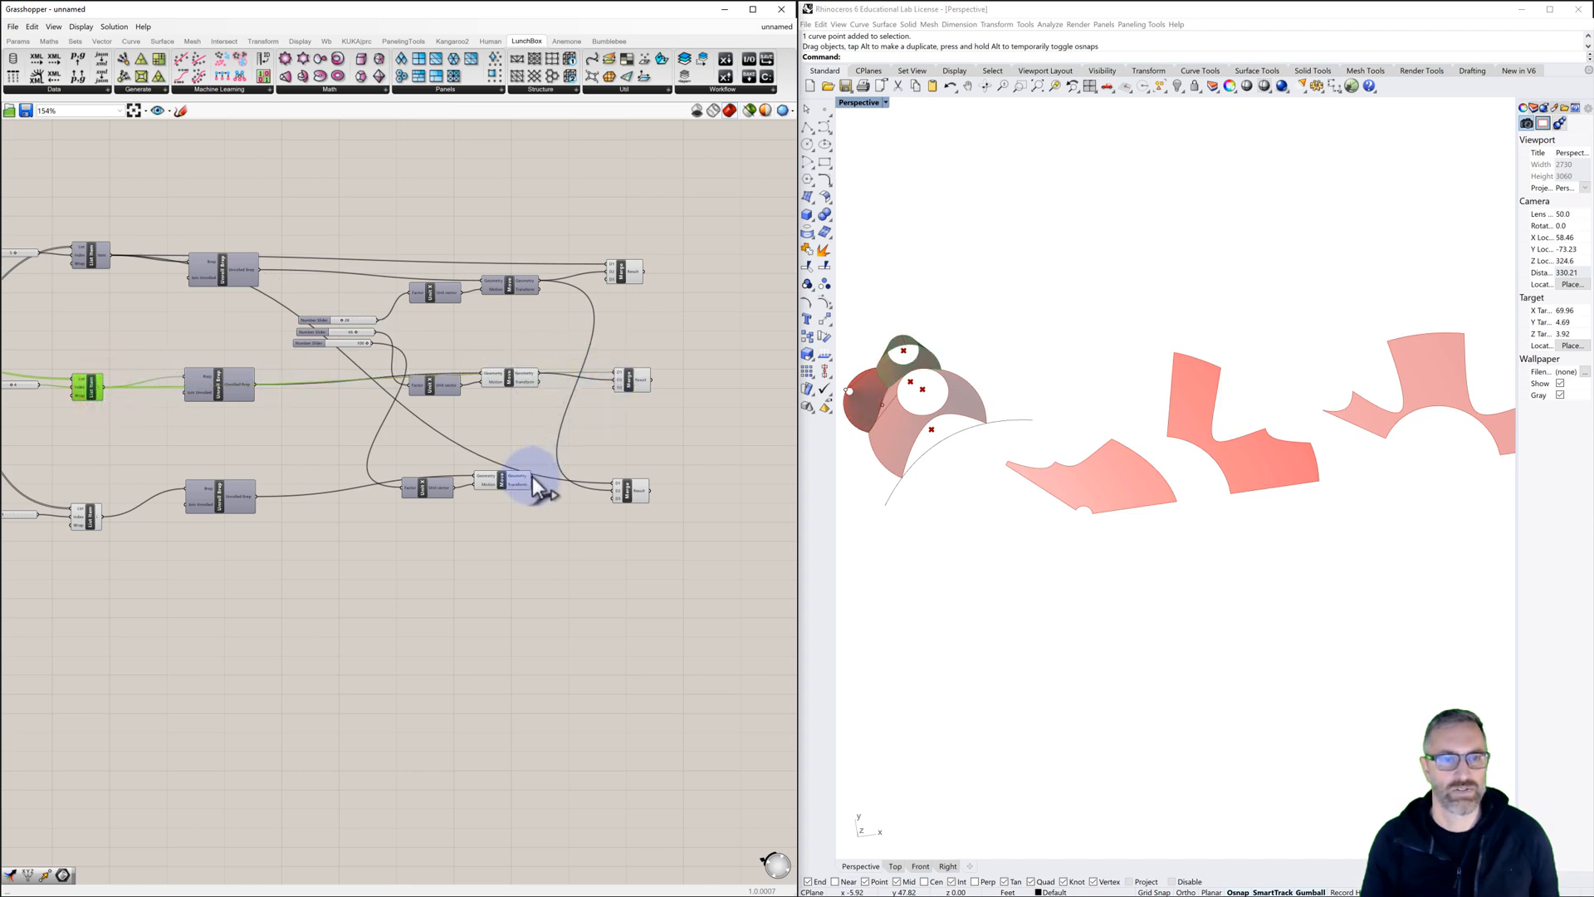
Step: Rewire the lowest Merge to the lowest cone's List Item face and moved unrolled face, and check all three Merges
{"action": "left_click_drag", "start_coordinate": [532, 476], "coordinate": [616, 491]}
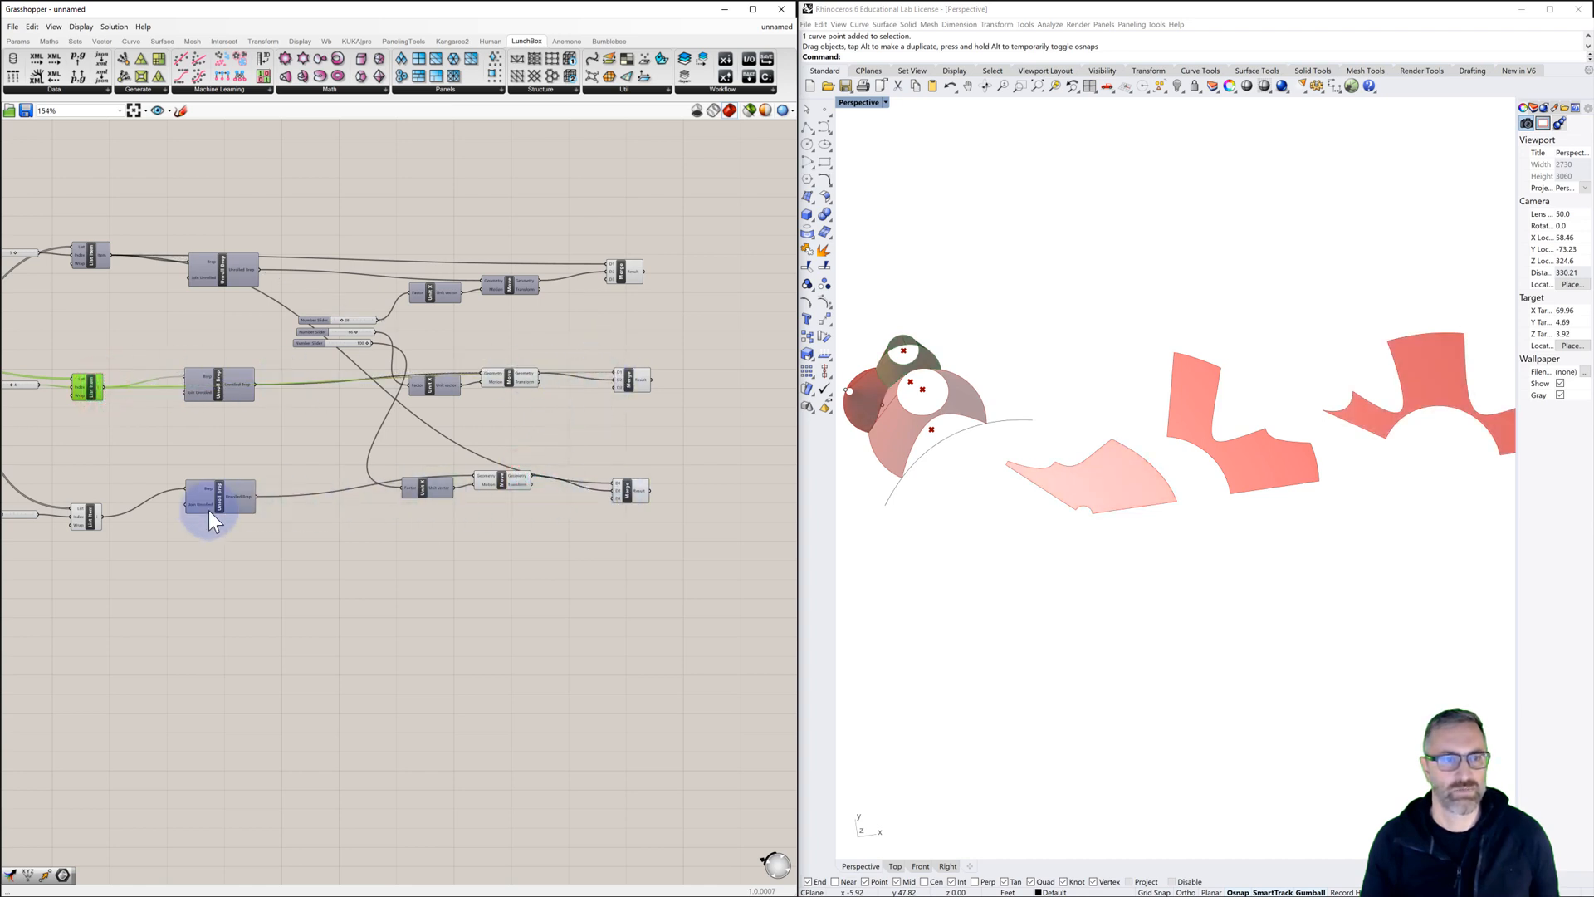
{"action": "left_click_drag", "start_coordinate": [103, 516], "coordinate": [612, 479]}
{"action": "left_click", "coordinate": [659, 431]}
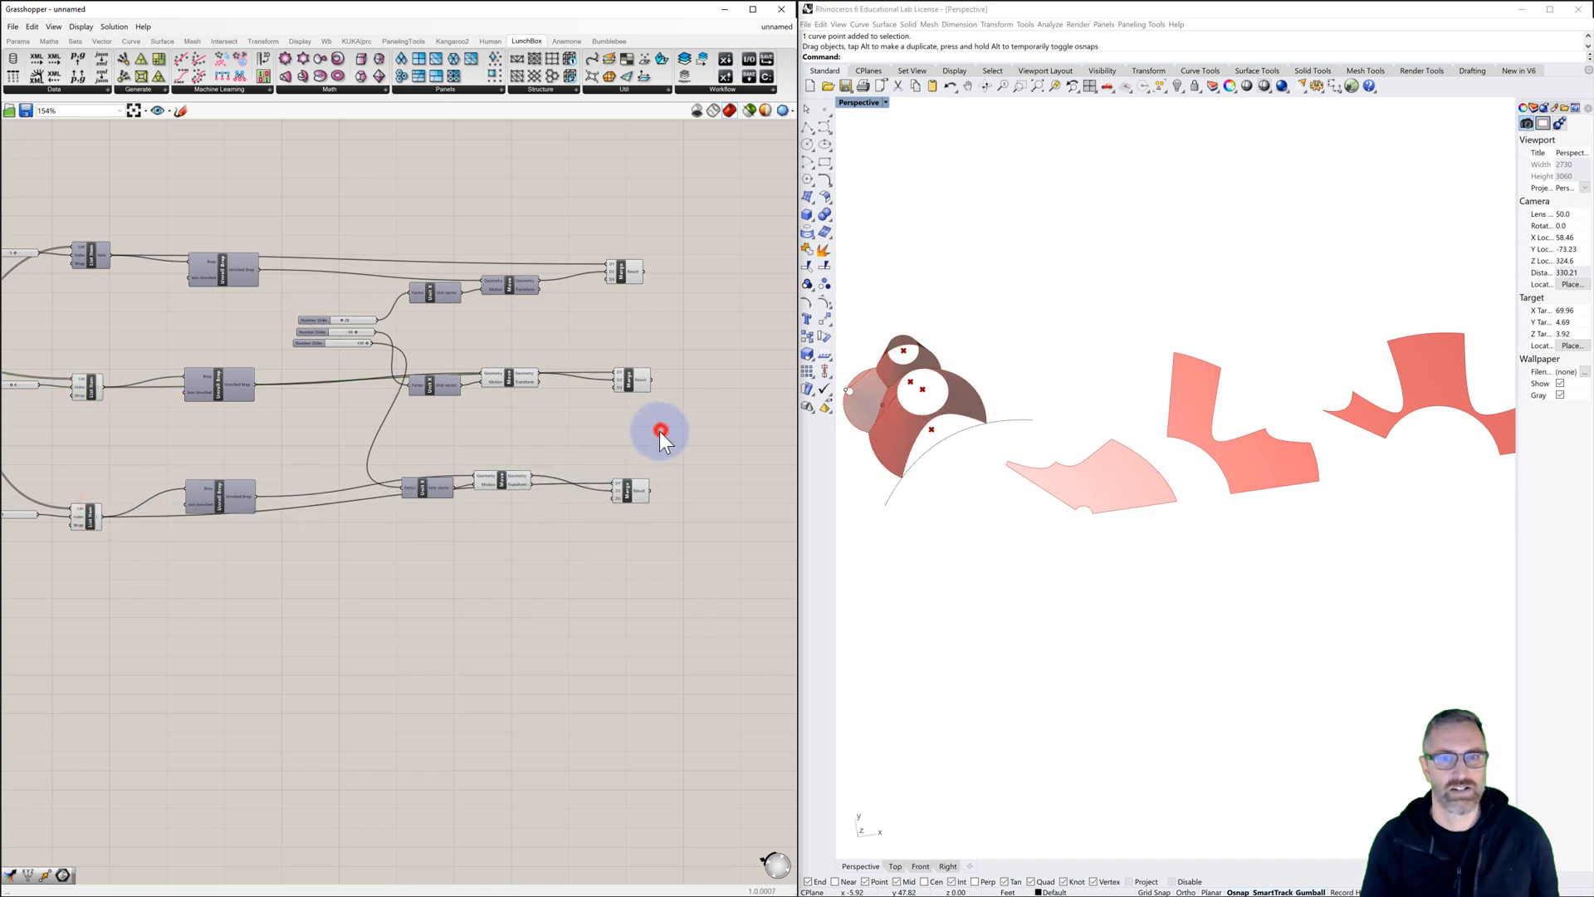
{"action": "left_click", "coordinate": [624, 274]}
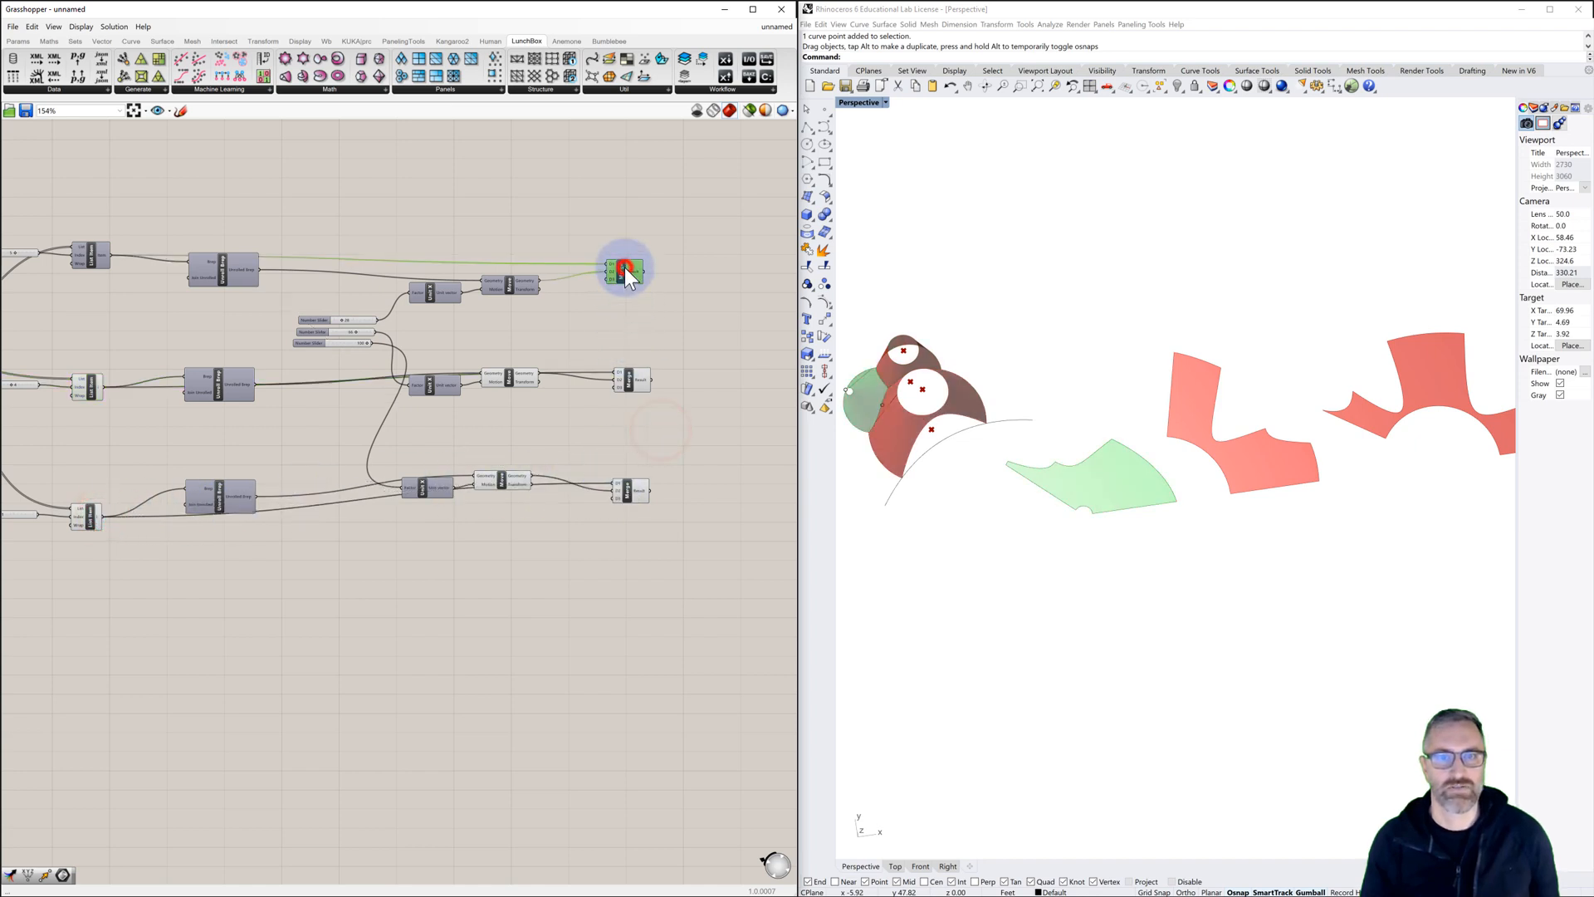
{"action": "left_click", "coordinate": [633, 380]}
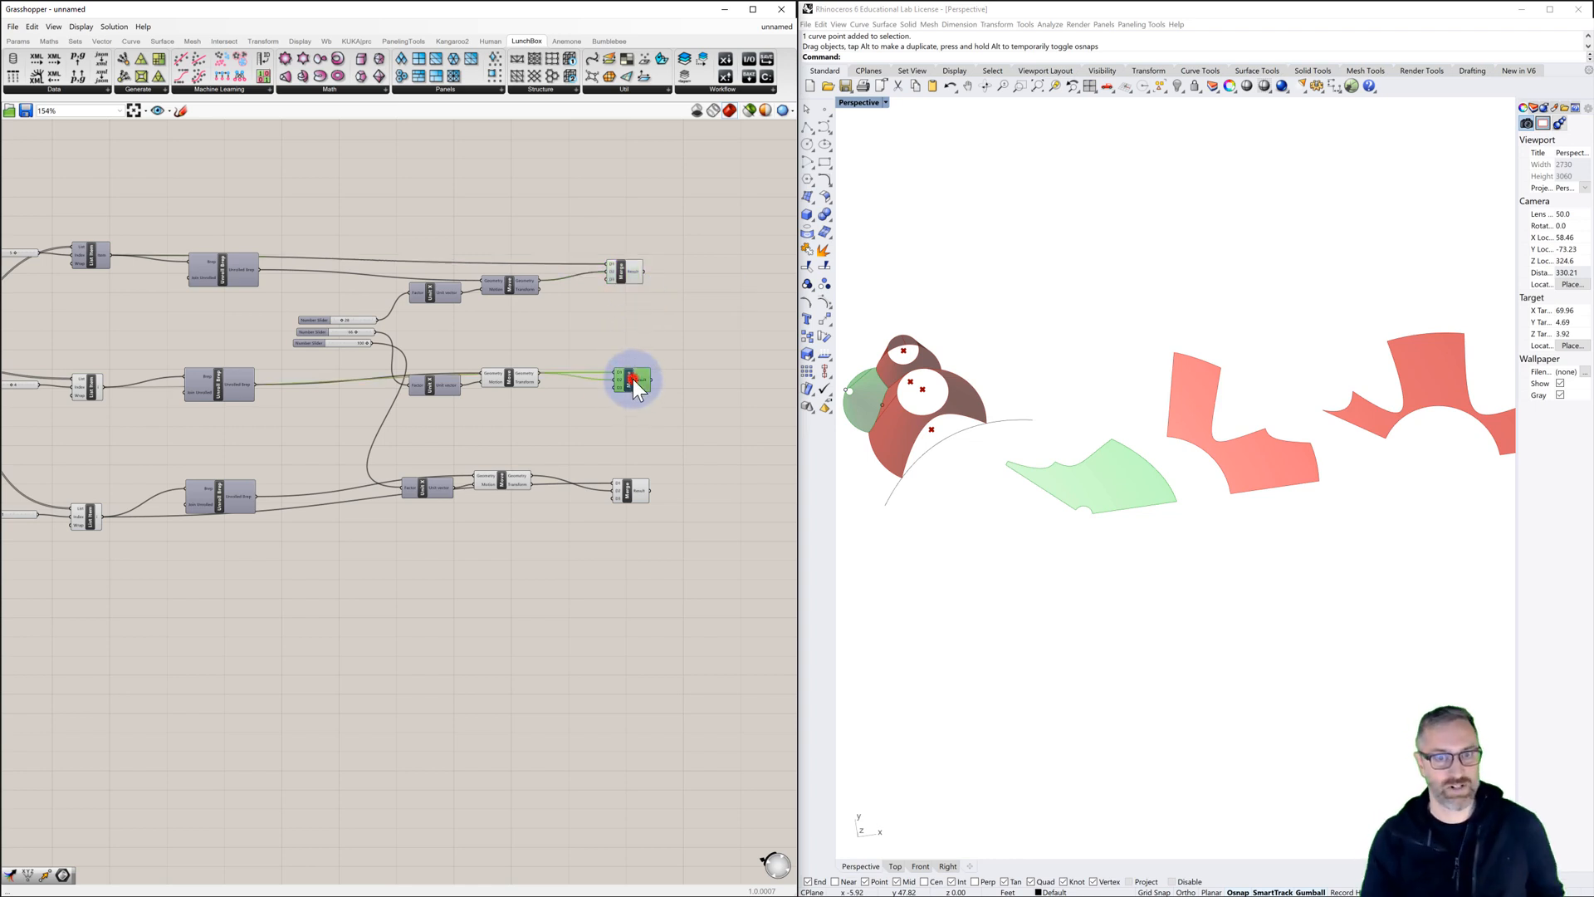
{"action": "left_click", "coordinate": [631, 493]}
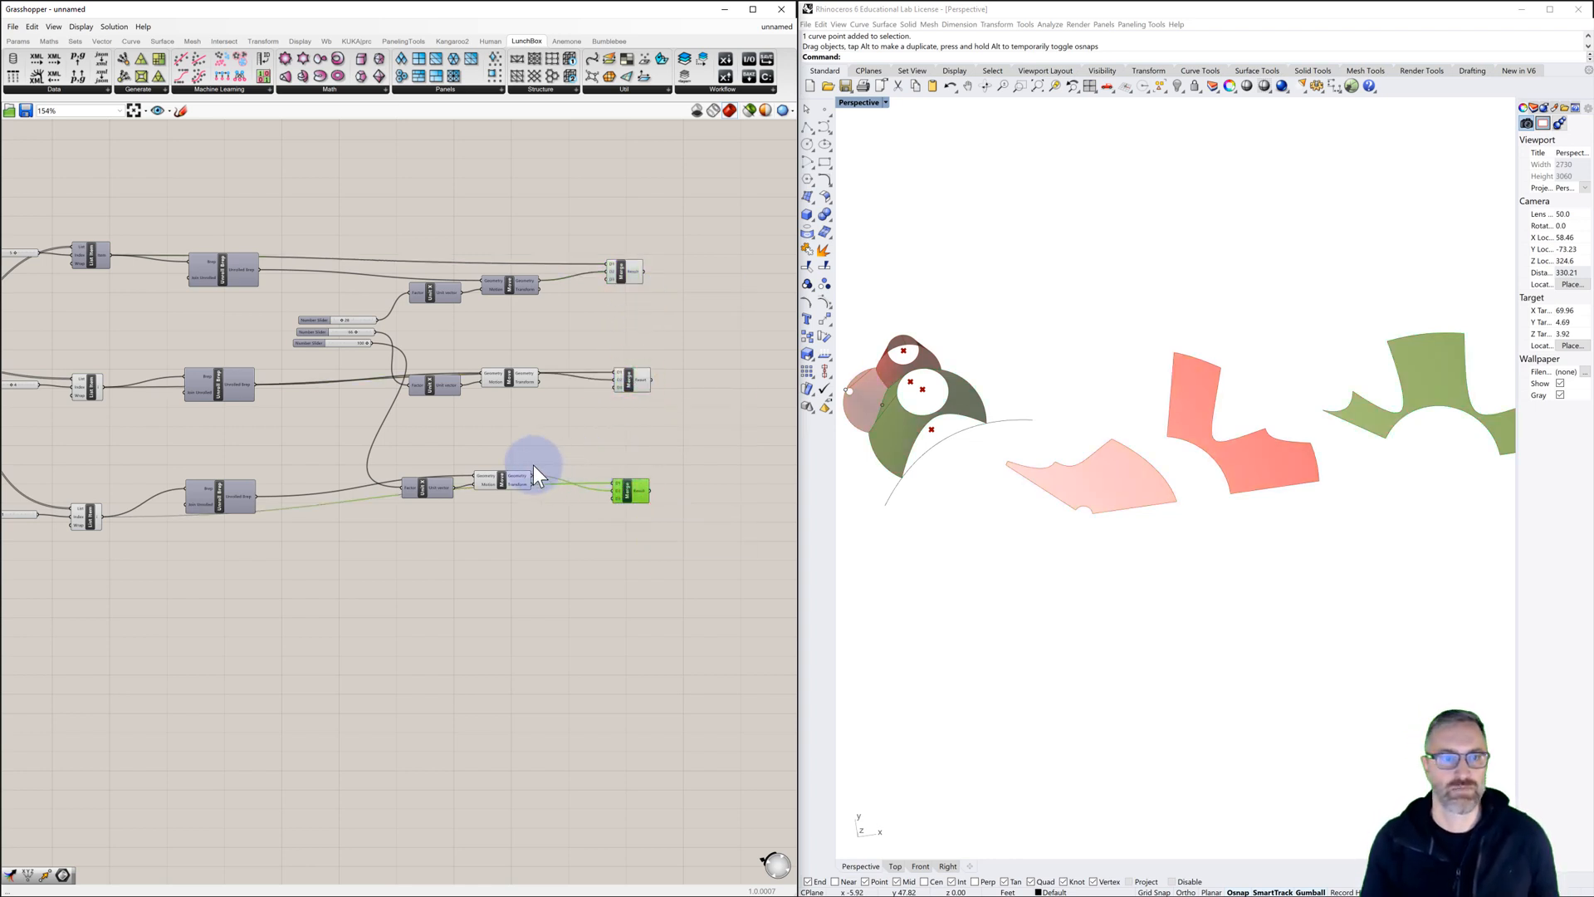
Step: Turn off the preview of the middle and lowest cones' Move and List Item components and view the whole layout
{"action": "left_click_drag", "start_coordinate": [535, 519], "coordinate": [491, 357]}
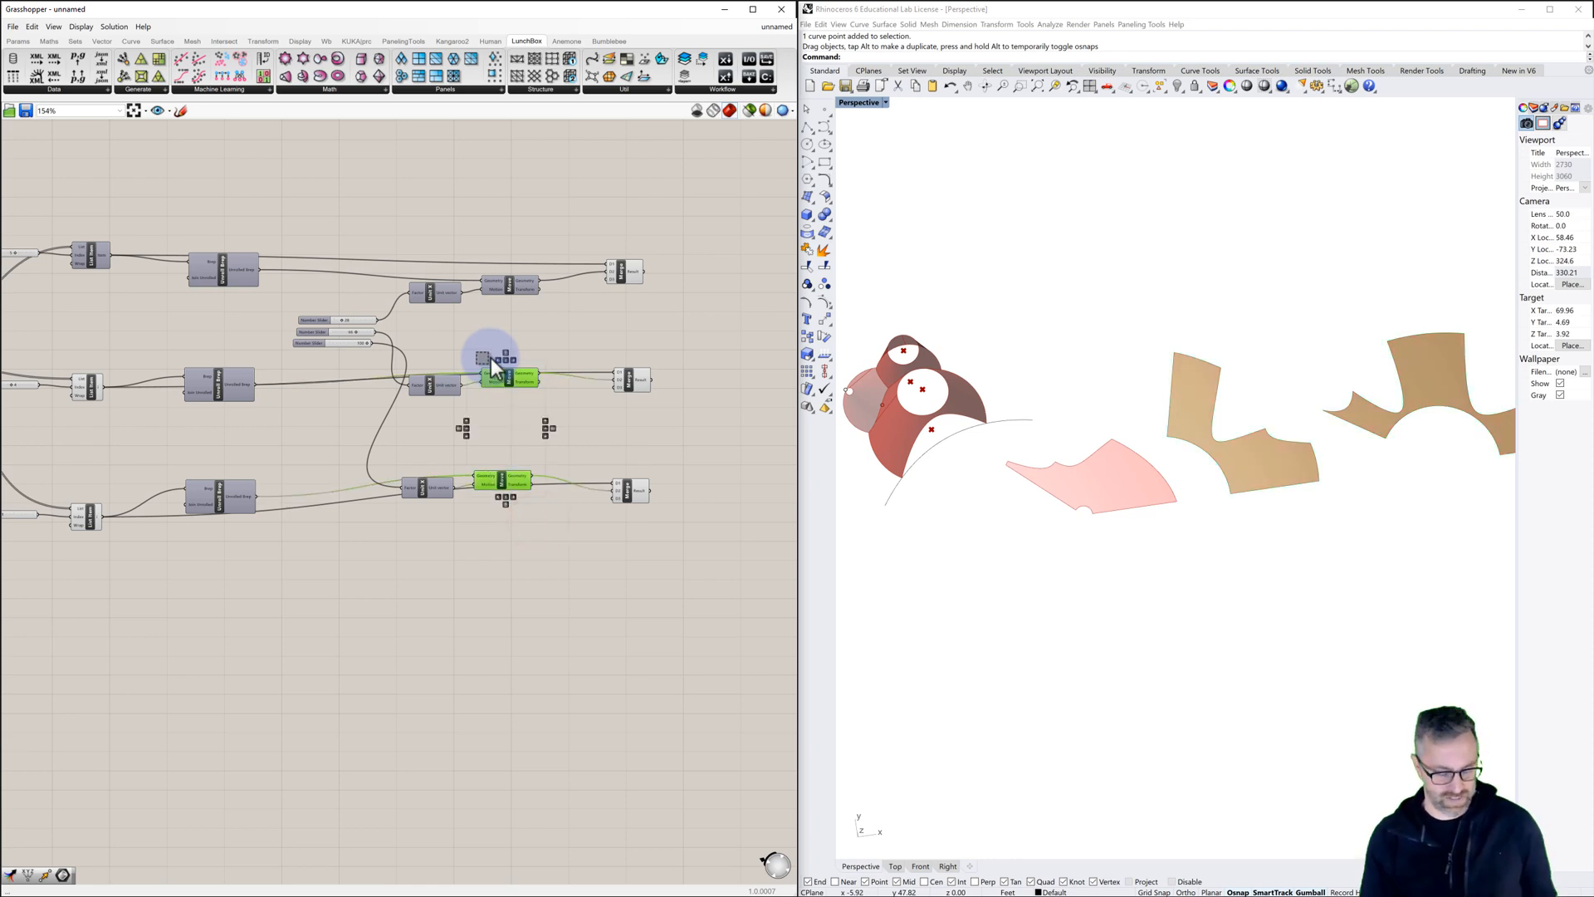
{"action": "left_click_drag", "start_coordinate": [118, 551], "coordinate": [56, 357]}
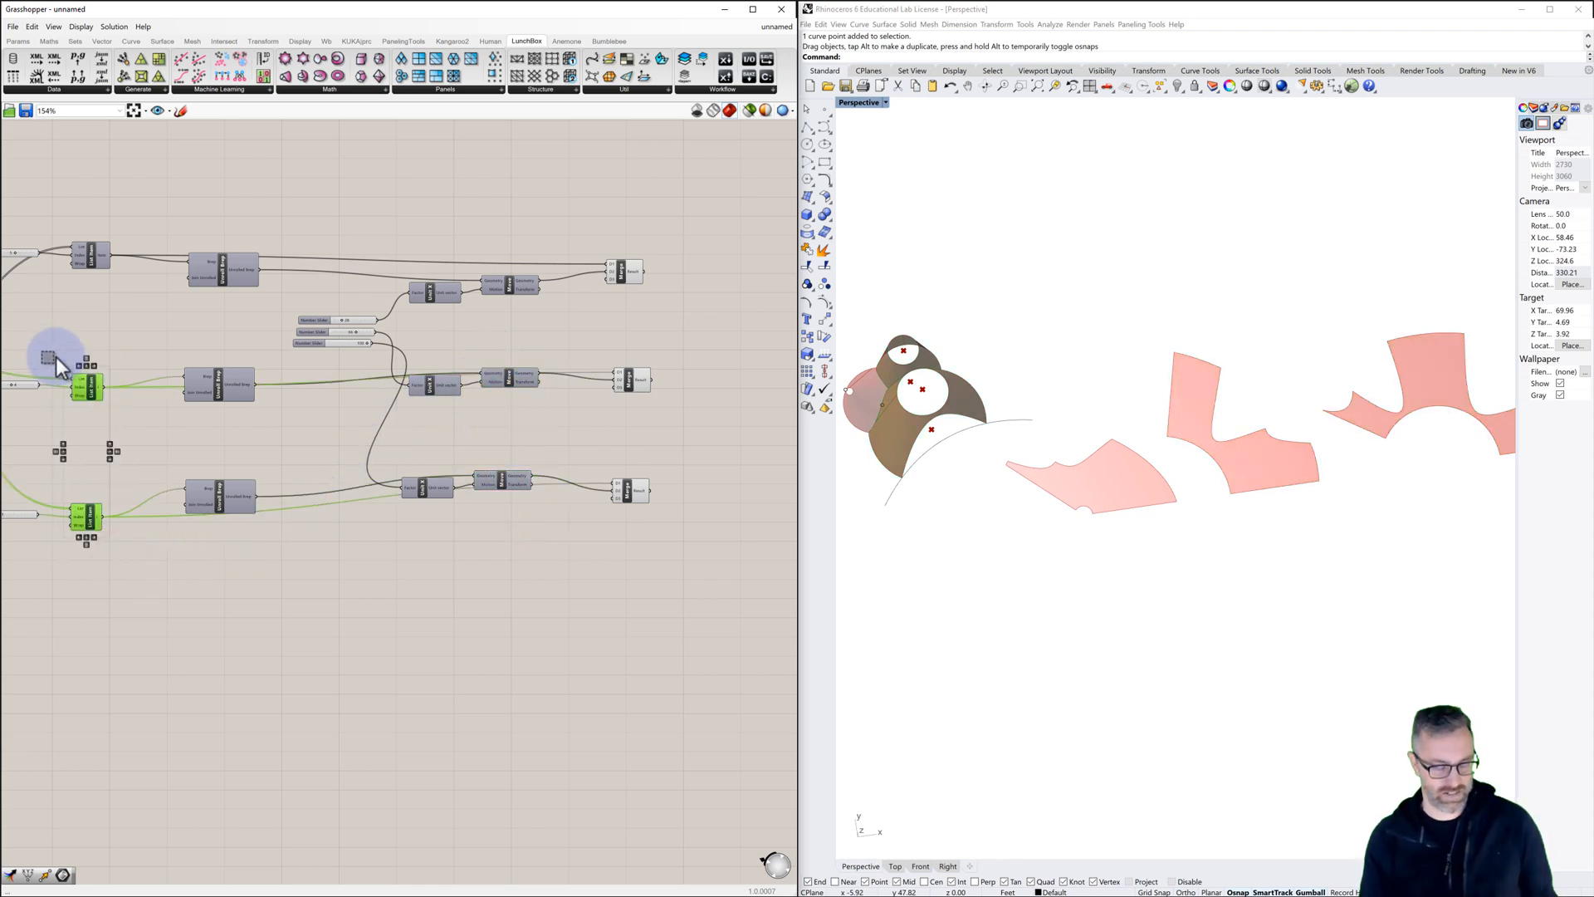
{"action": "left_click", "coordinate": [463, 430]}
{"action": "right_click_drag", "start_coordinate": [1003, 511], "coordinate": [996, 470]}
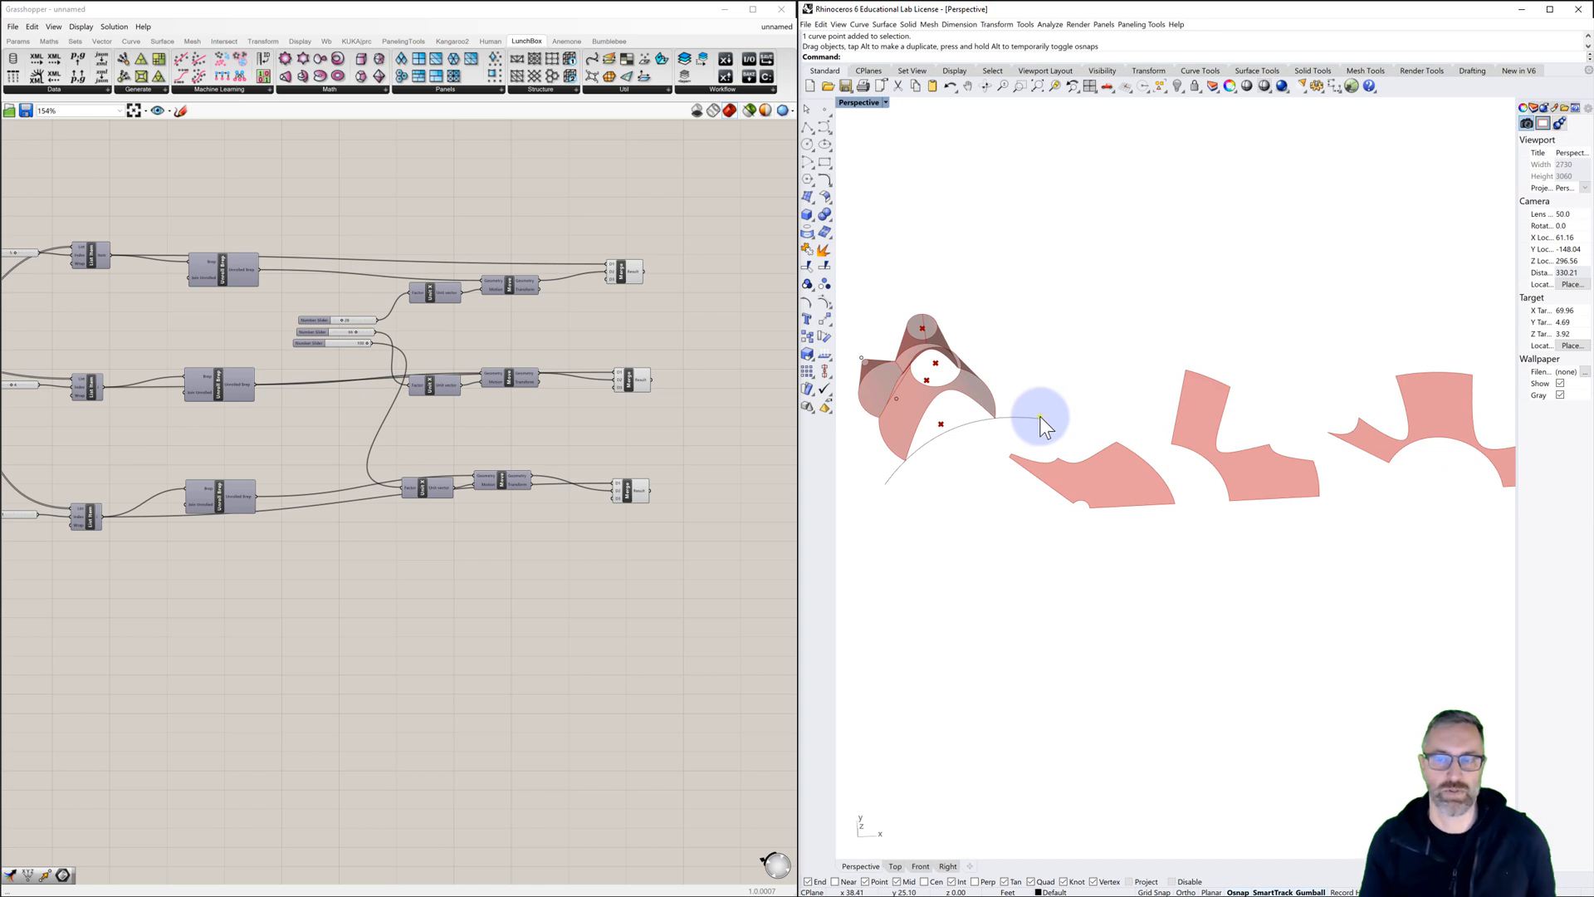
{"action": "scroll", "coordinate": [1039, 416], "scroll_direction": "down", "scroll_amount": 4}
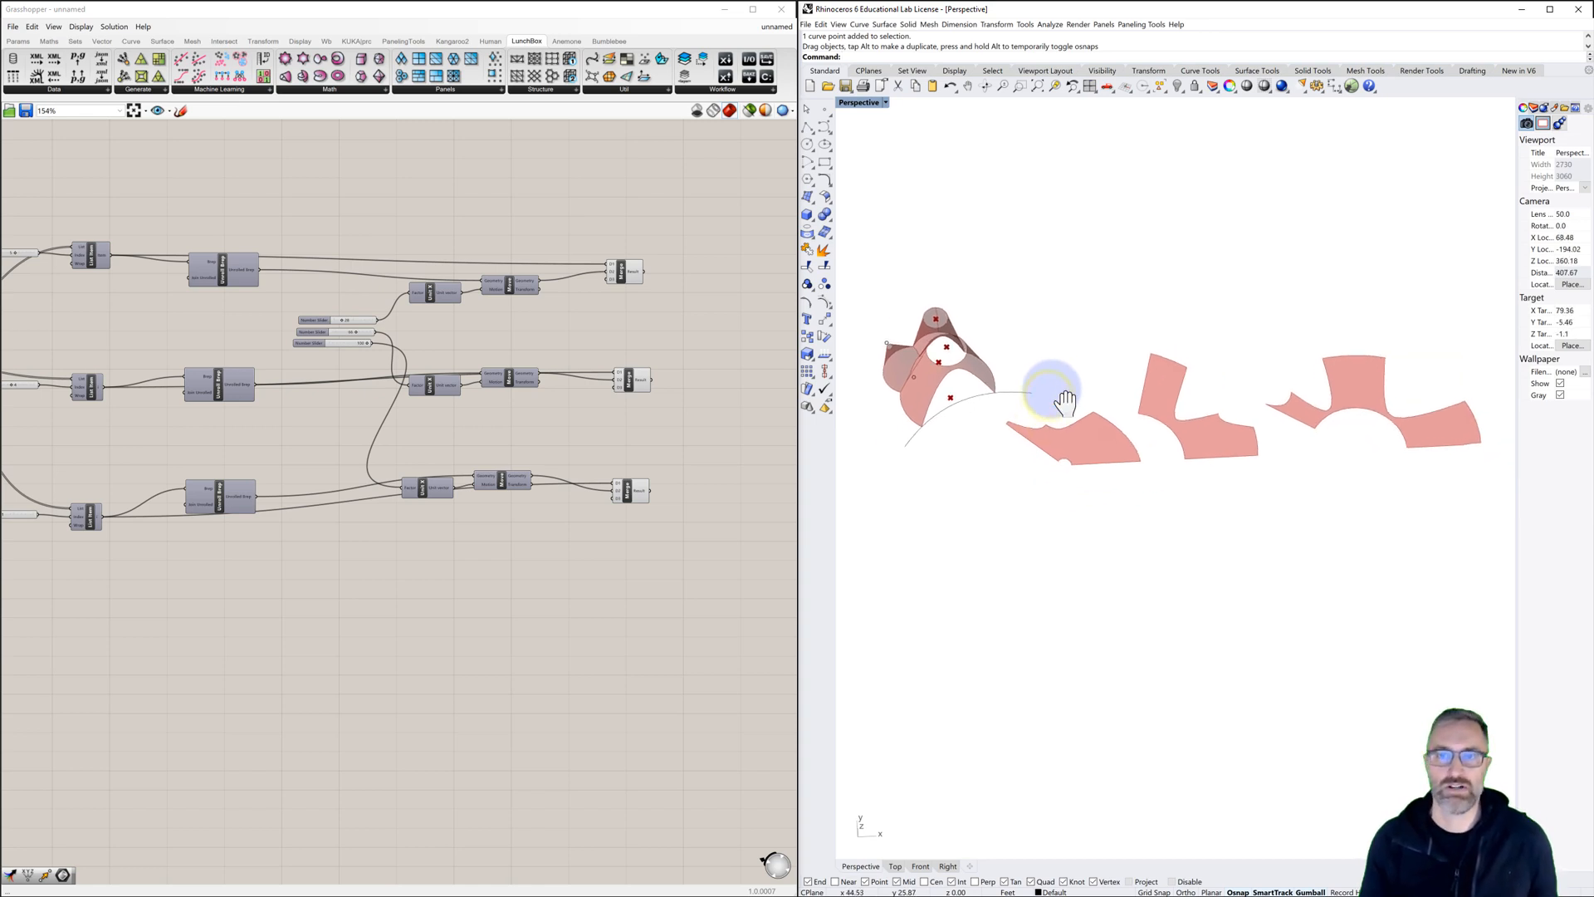